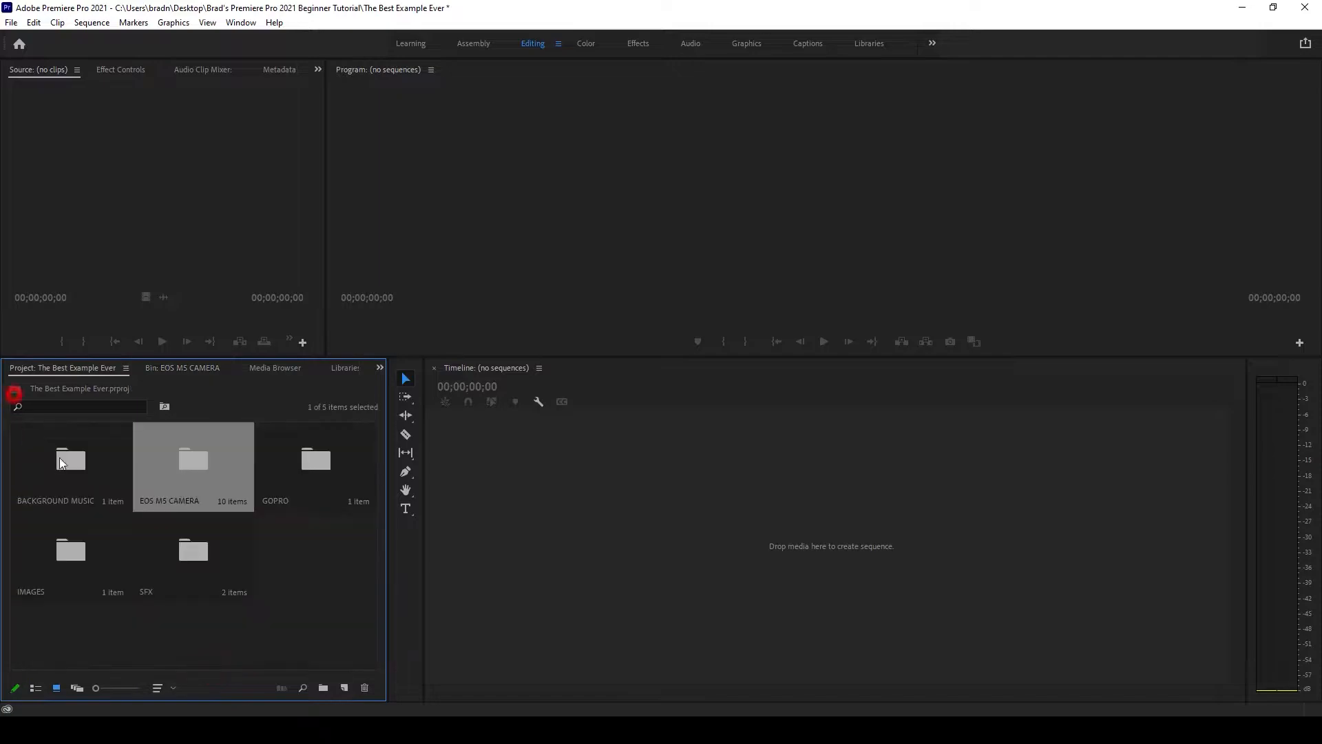
# - Show the GOPRO bin's contents as a list and check the frame rate and other metadata of GH016833.MP4
pyautogui.doubleClick(299, 475)
pyautogui.click(67, 464)
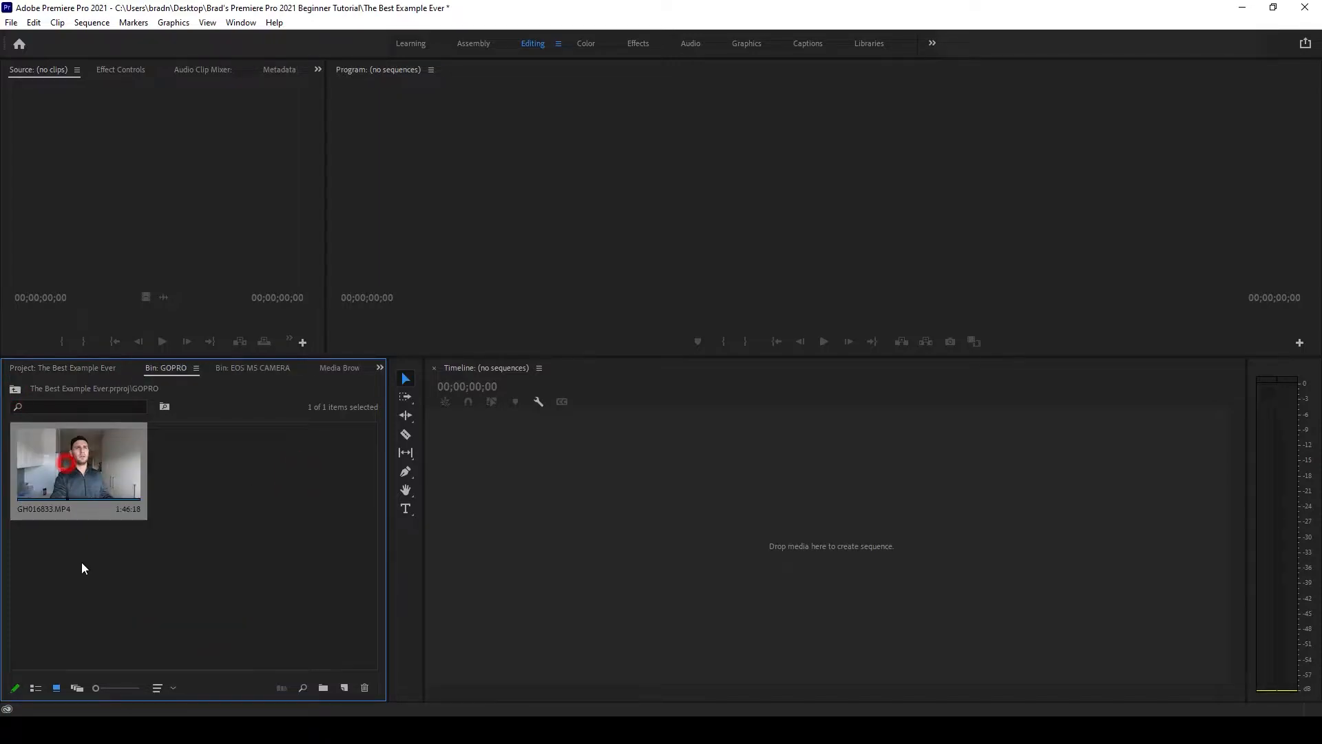
pyautogui.click(39, 688)
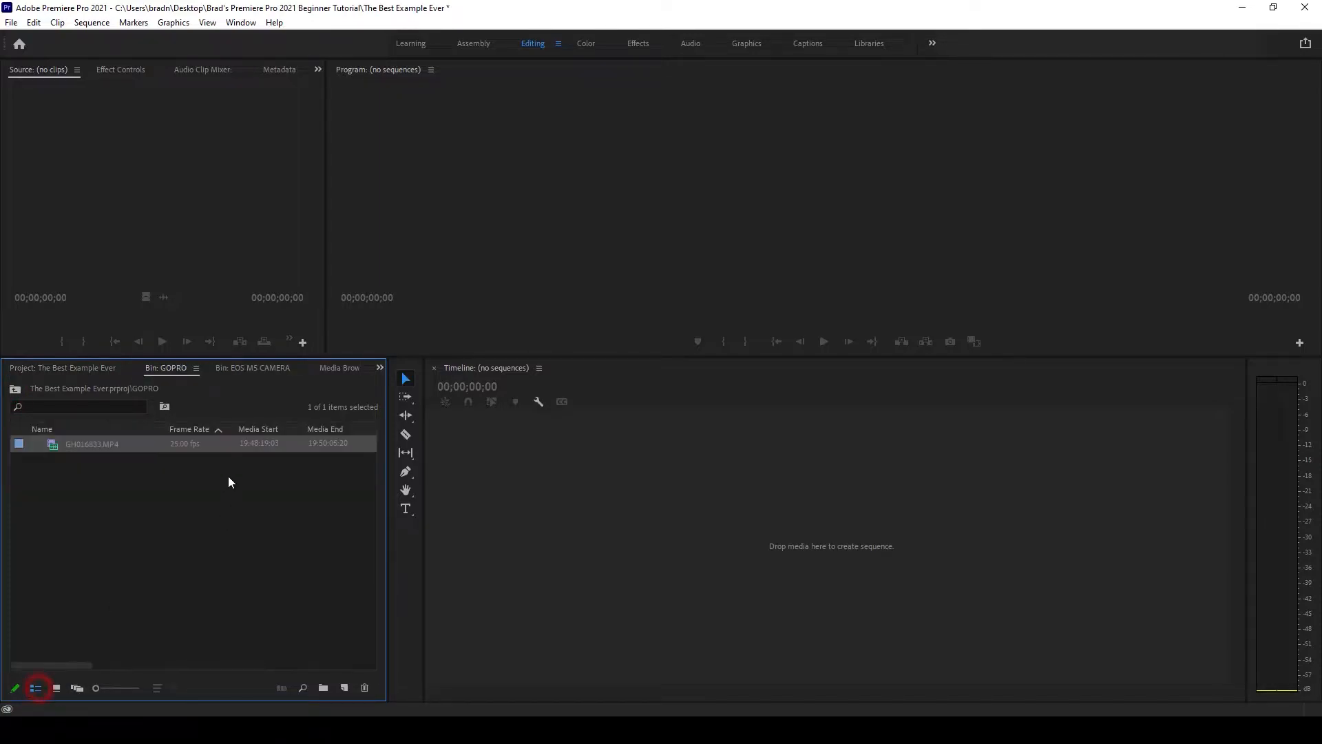
pyautogui.click(183, 443)
pyautogui.moveTo(85, 664); pyautogui.dragTo(116, 670)
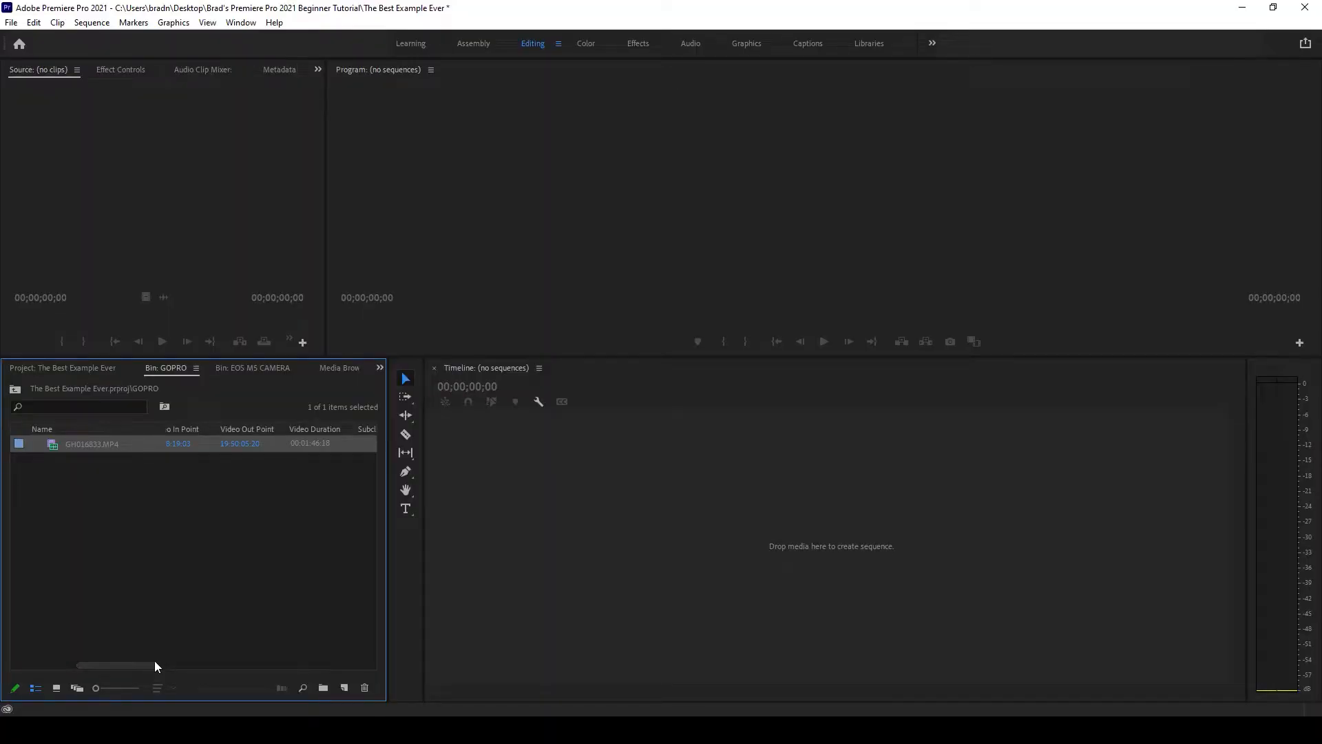
# - Create a new sequence from the clip MVI_9233.MP4 in the EOS M5 CAMERA bin
pyautogui.click(23, 393)
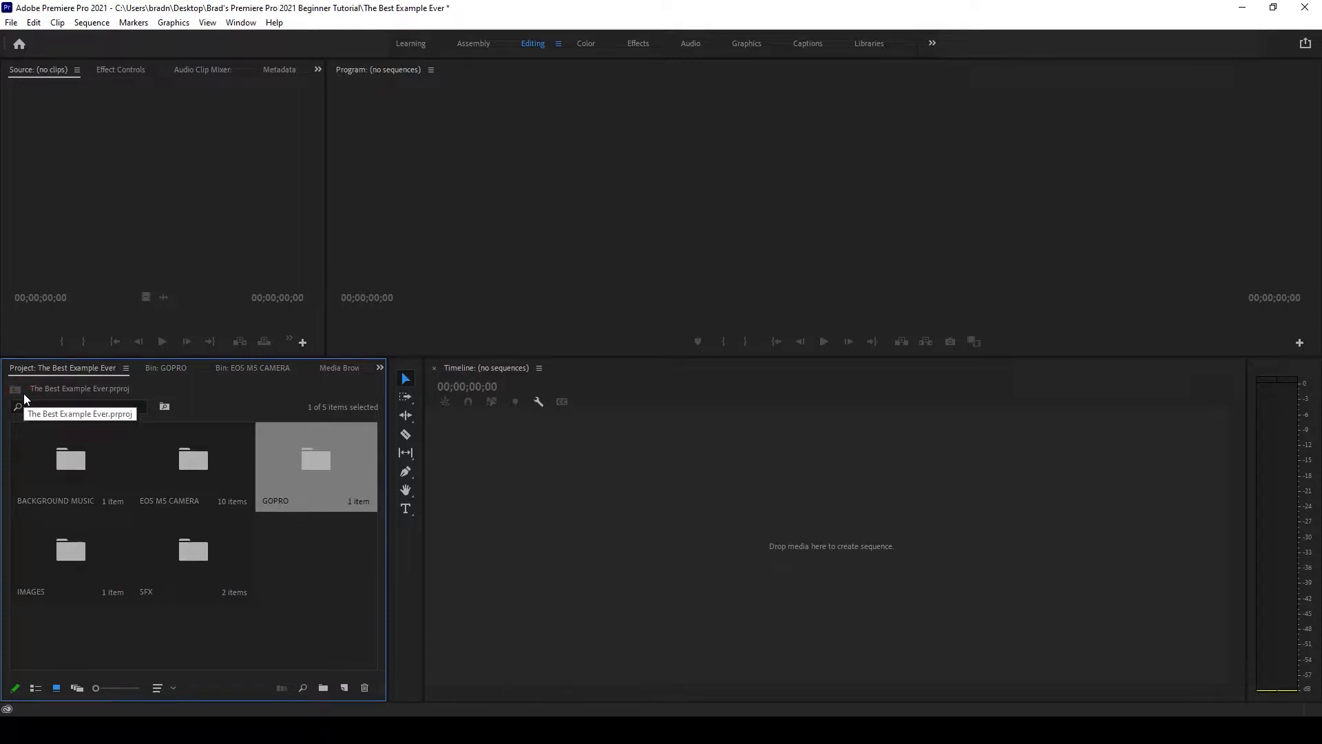
pyautogui.click(309, 551)
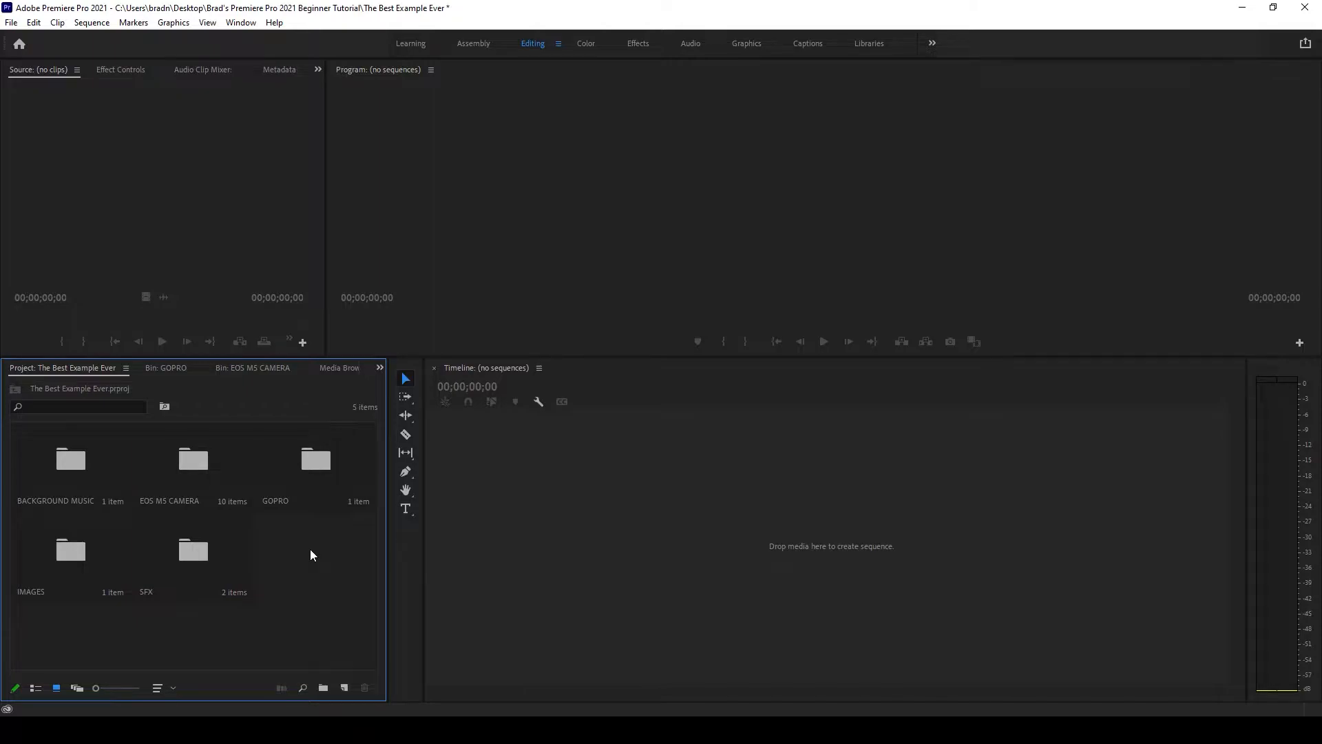
pyautogui.click(310, 548)
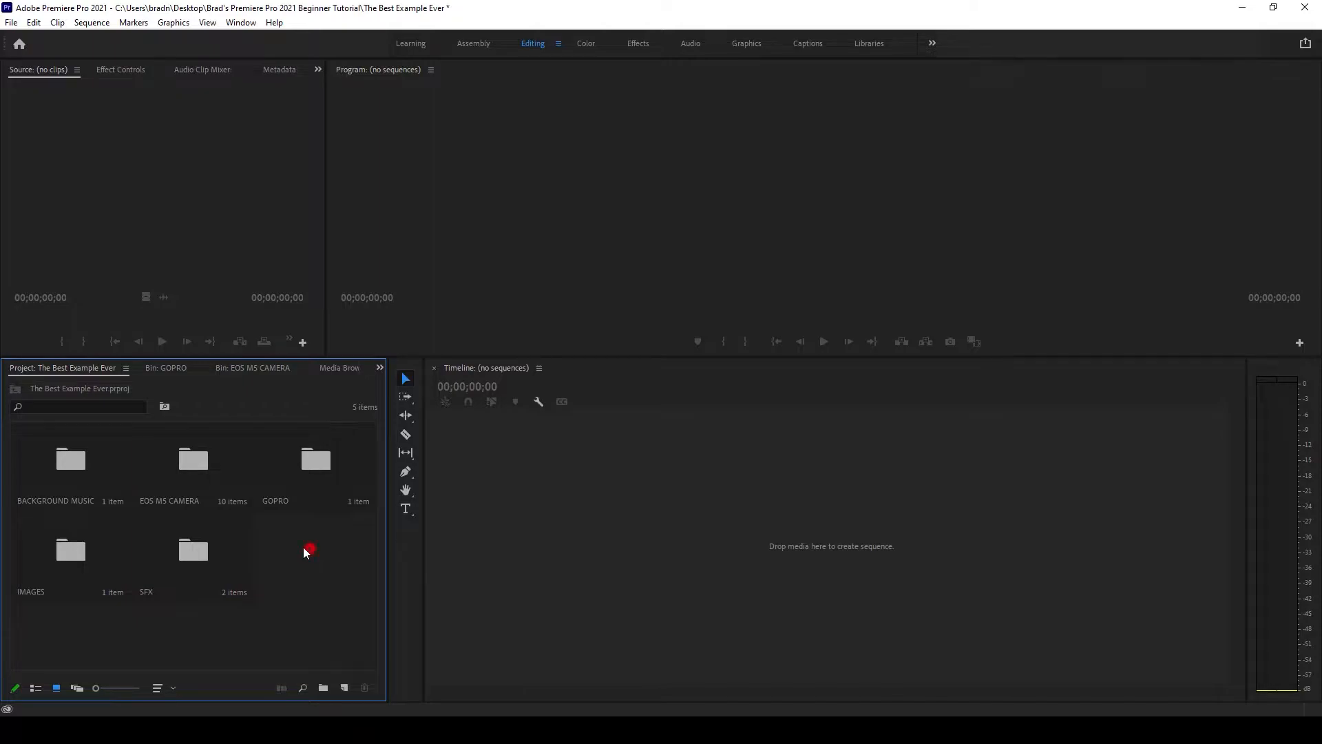
pyautogui.doubleClick(195, 477)
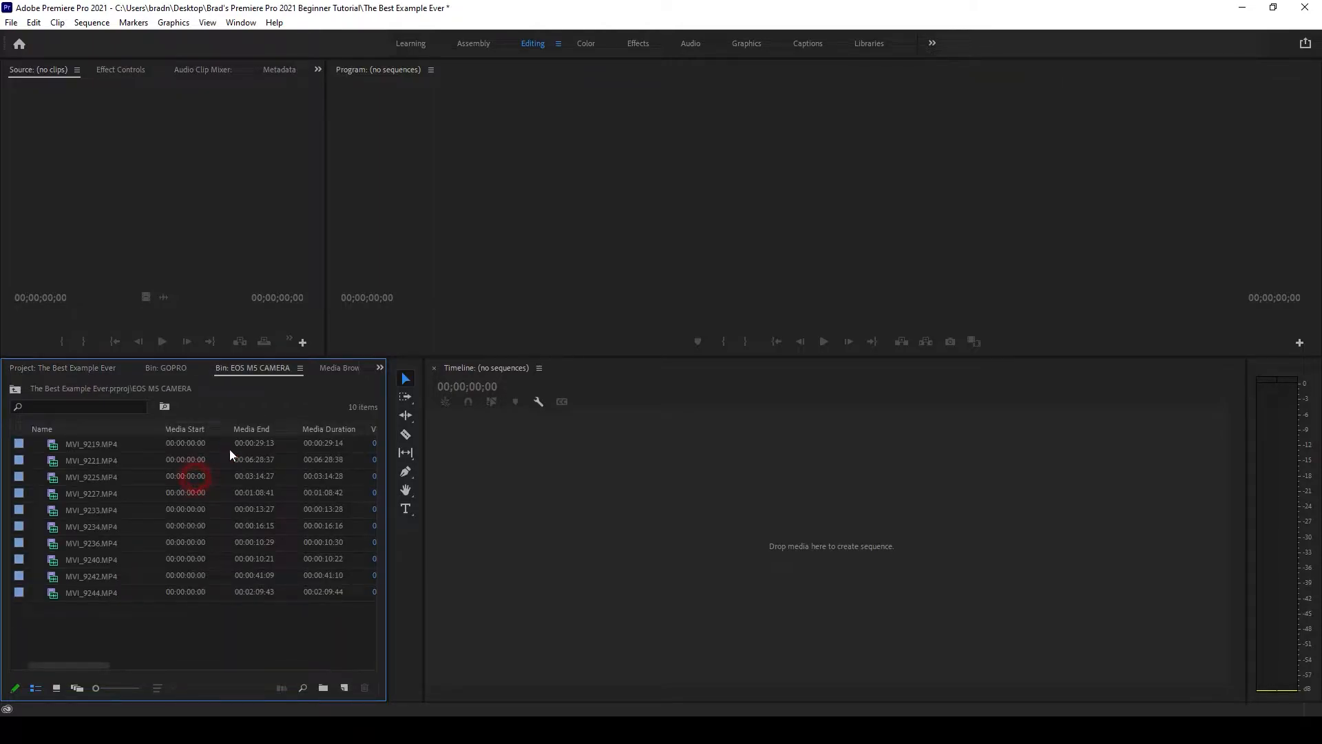
pyautogui.click(124, 491)
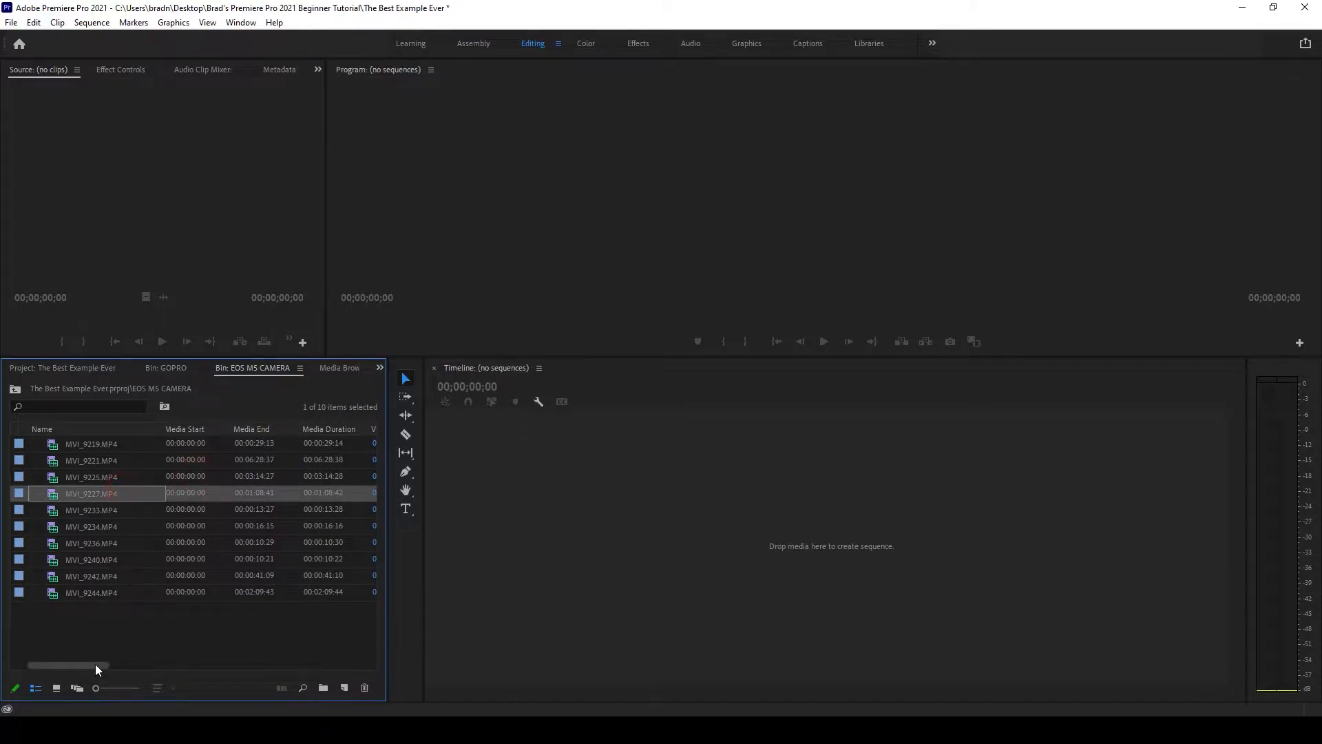
pyautogui.click(97, 515)
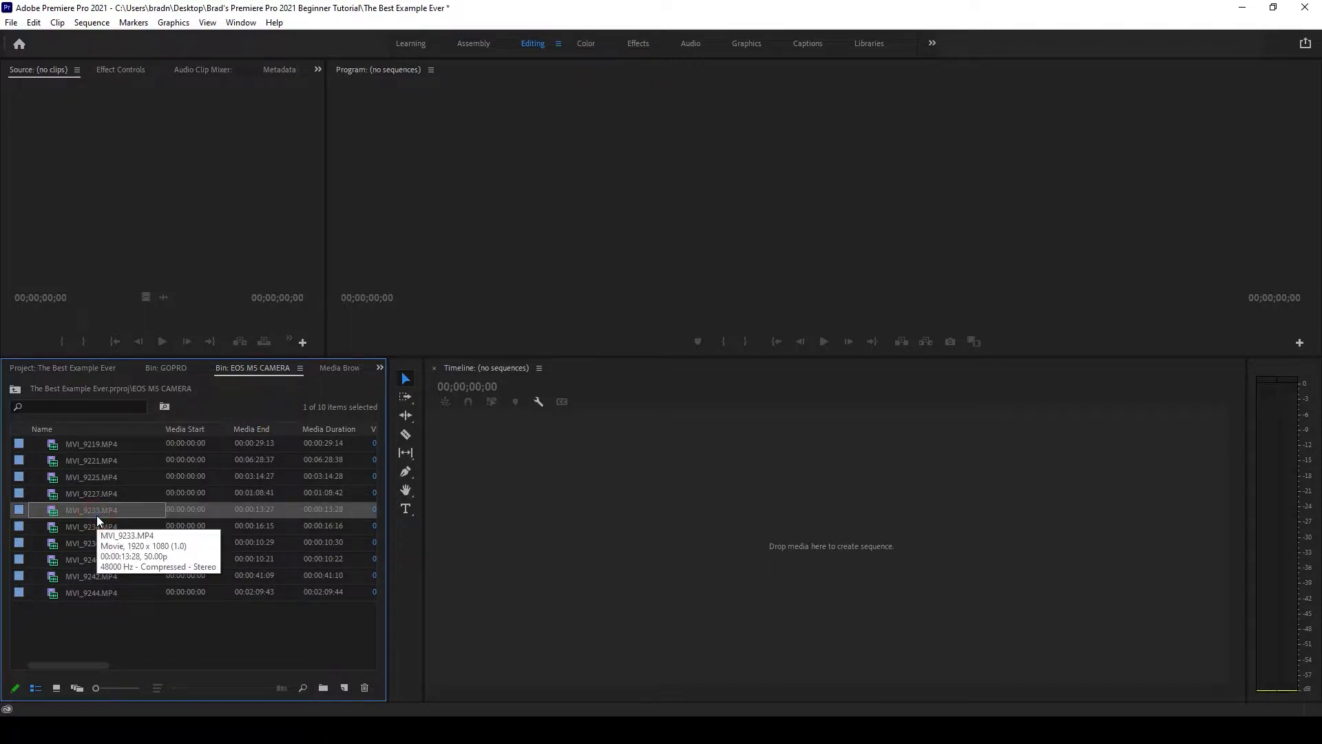
pyautogui.rightClick(97, 515)
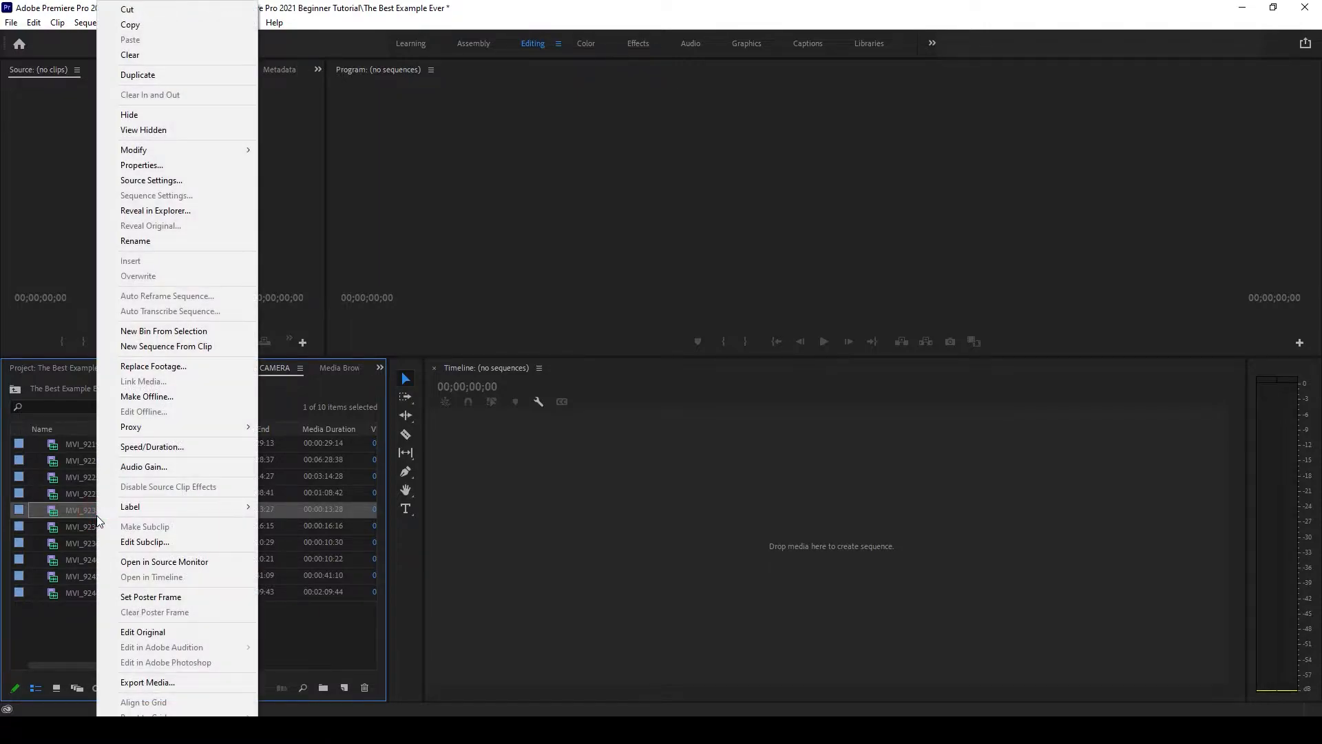
pyautogui.click(154, 351)
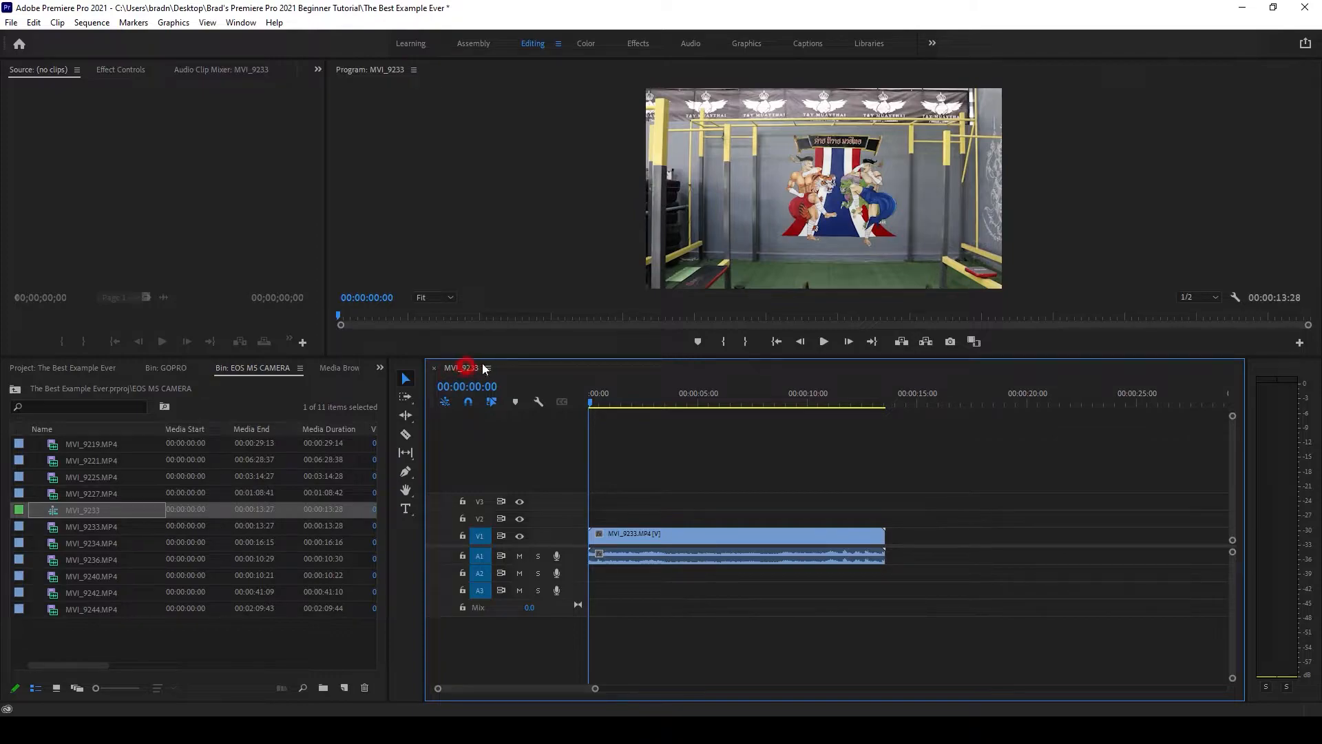
# - Reveal the new sequence in the project and rename it "The BEST Sample Project"
pyautogui.rightClick(464, 369)
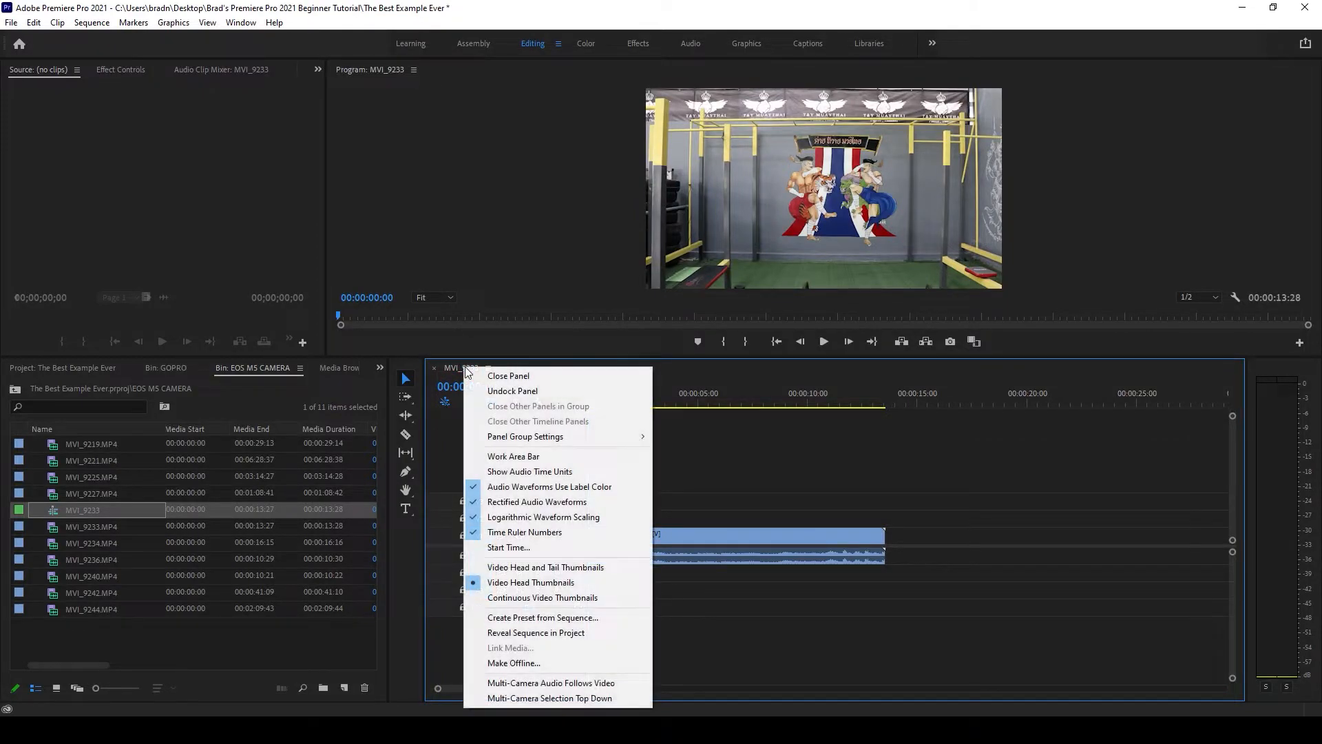
pyautogui.click(519, 635)
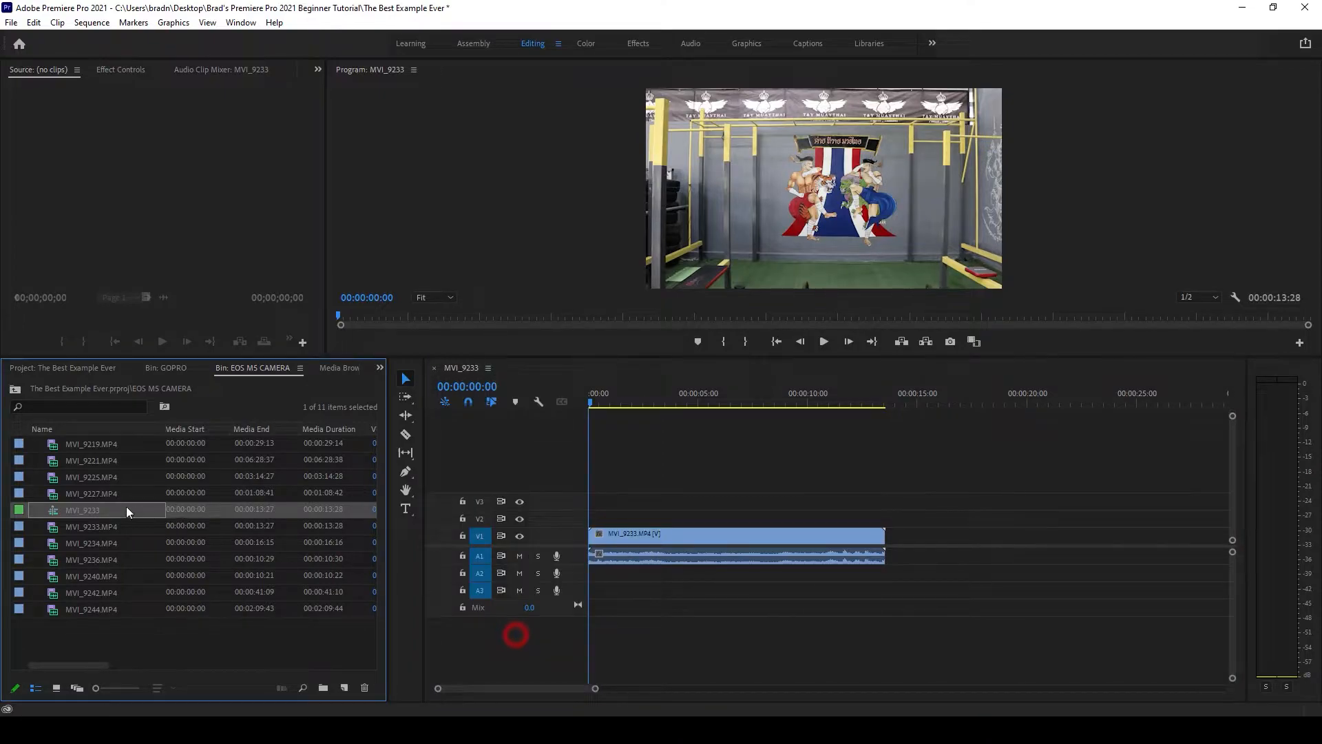
pyautogui.click(93, 511)
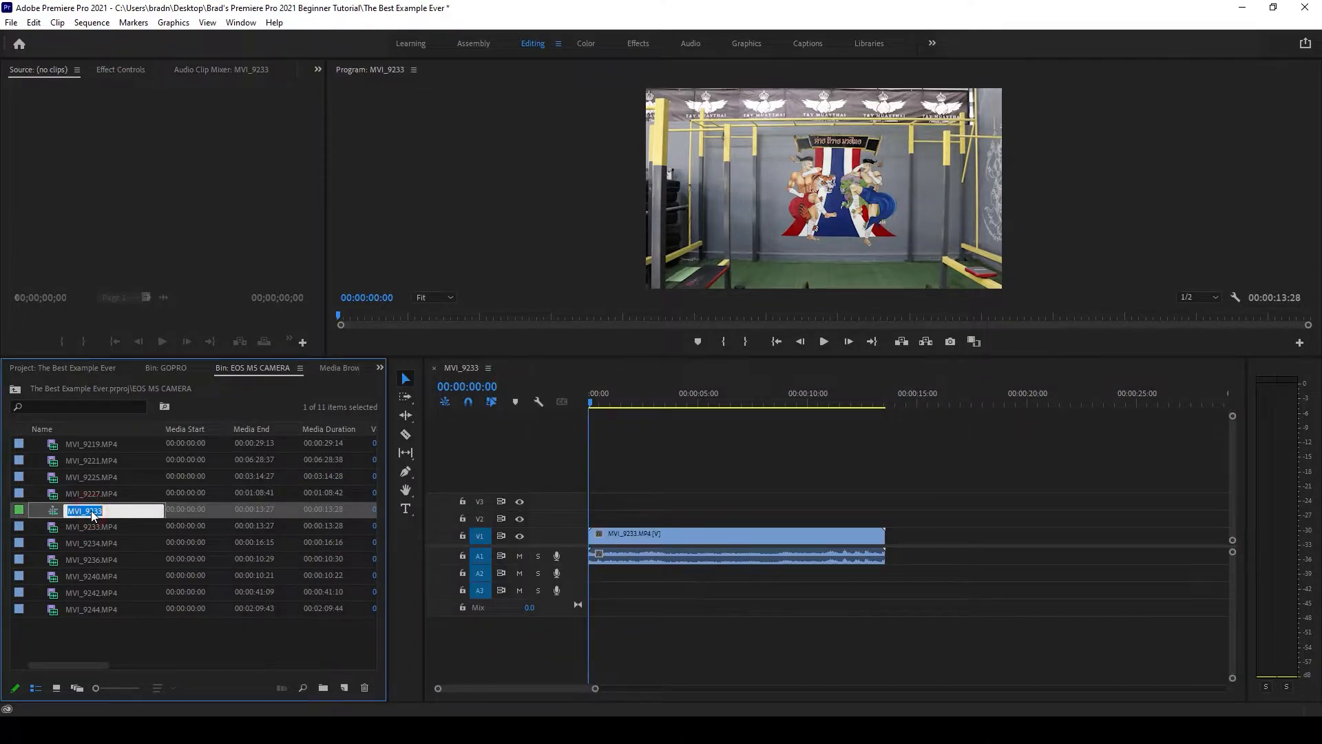
pyautogui.write('Sample Pro')
pyautogui.press('BackSpace')
pyautogui.press('BackSpace')
pyautogui.press('BackSpace')
pyautogui.write('The Best')
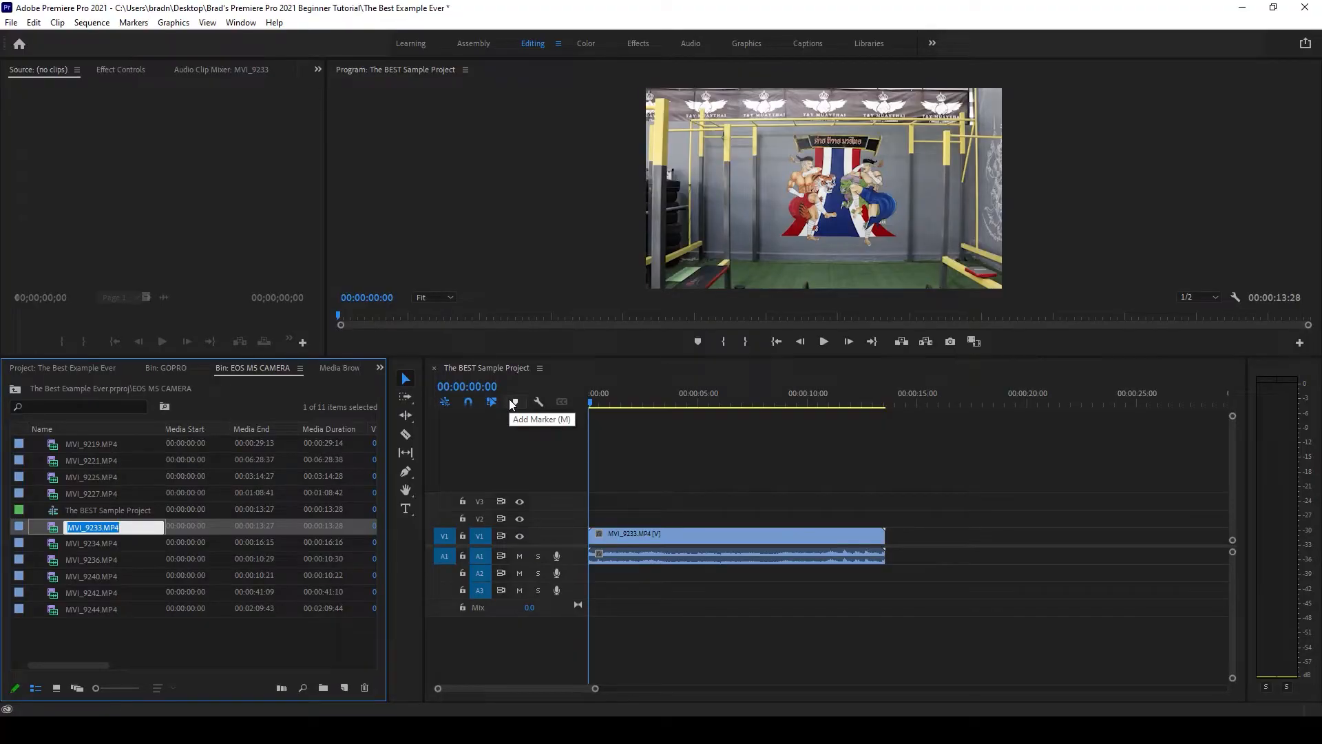
# - Delete the clip from The BEST Sample Project timeline and move the sequence out of the camera bin to the project's root level
pyautogui.moveTo(615, 493); pyautogui.dragTo(691, 606)
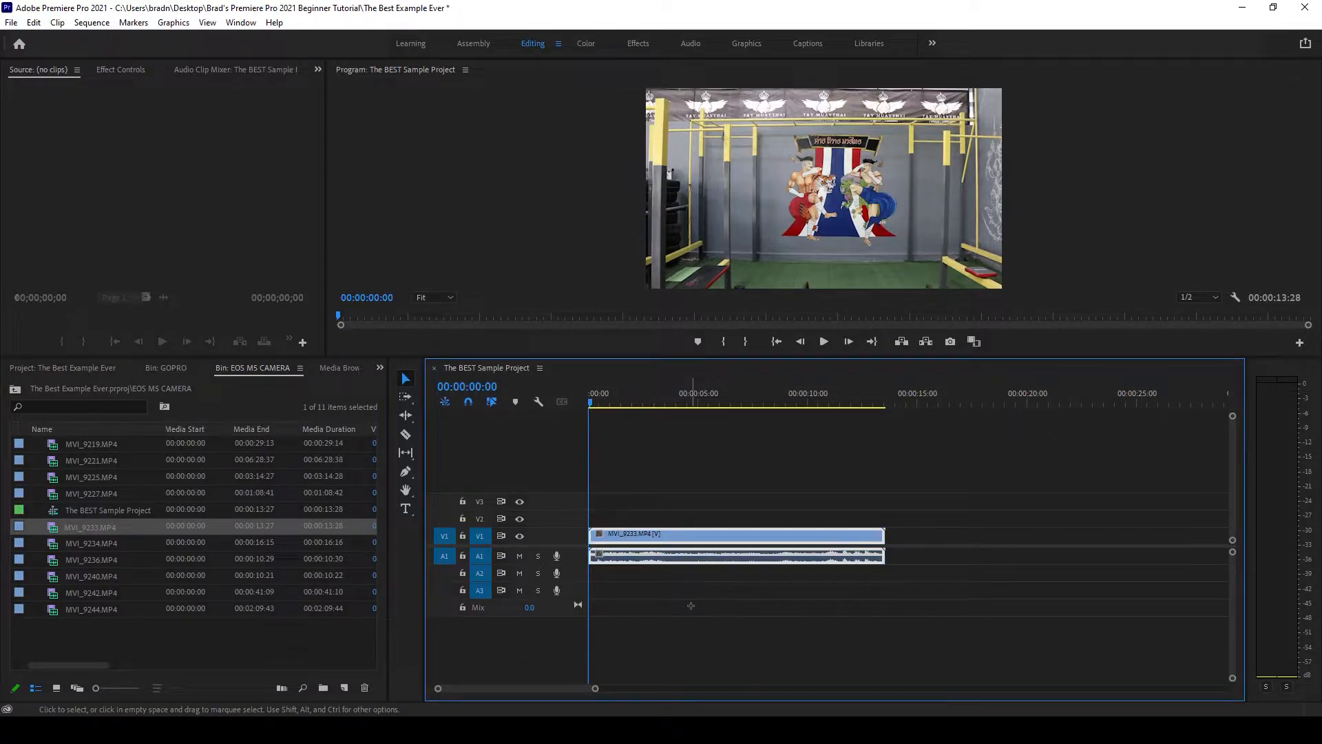
pyautogui.press('Delete')
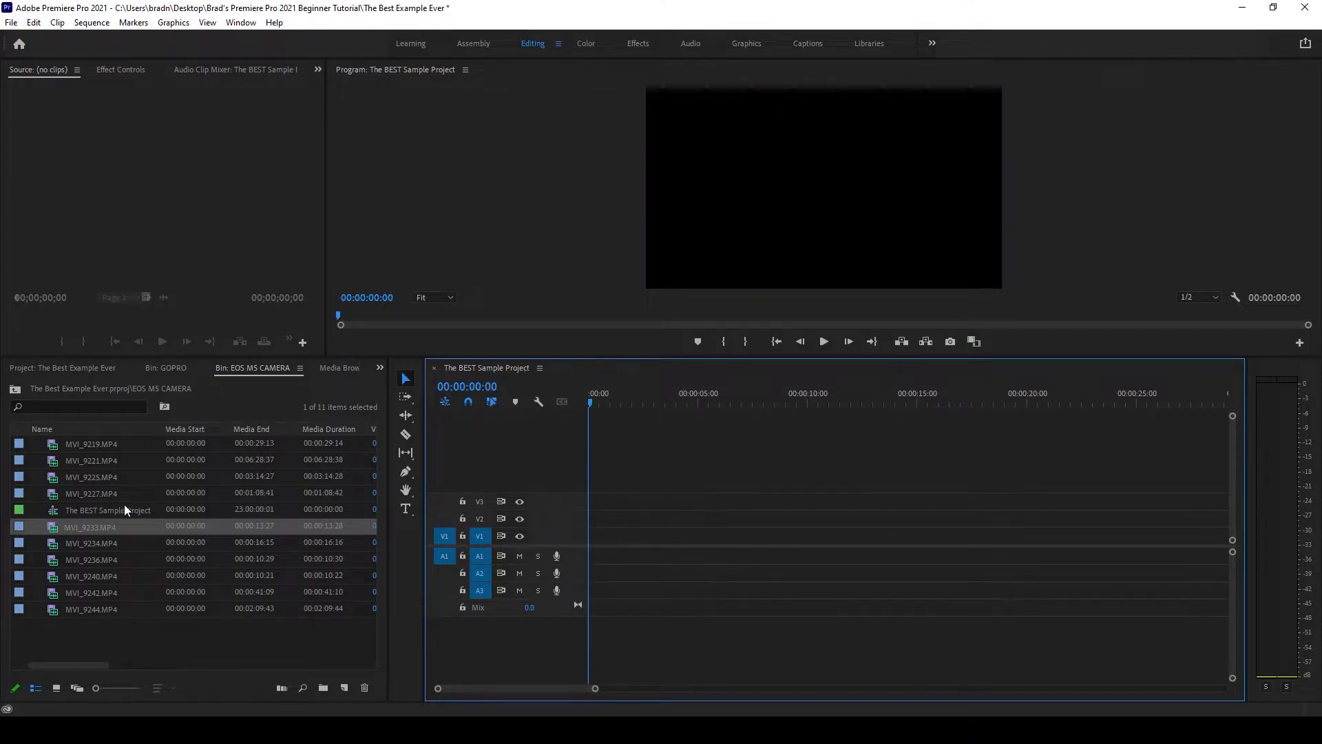
pyautogui.click(104, 509)
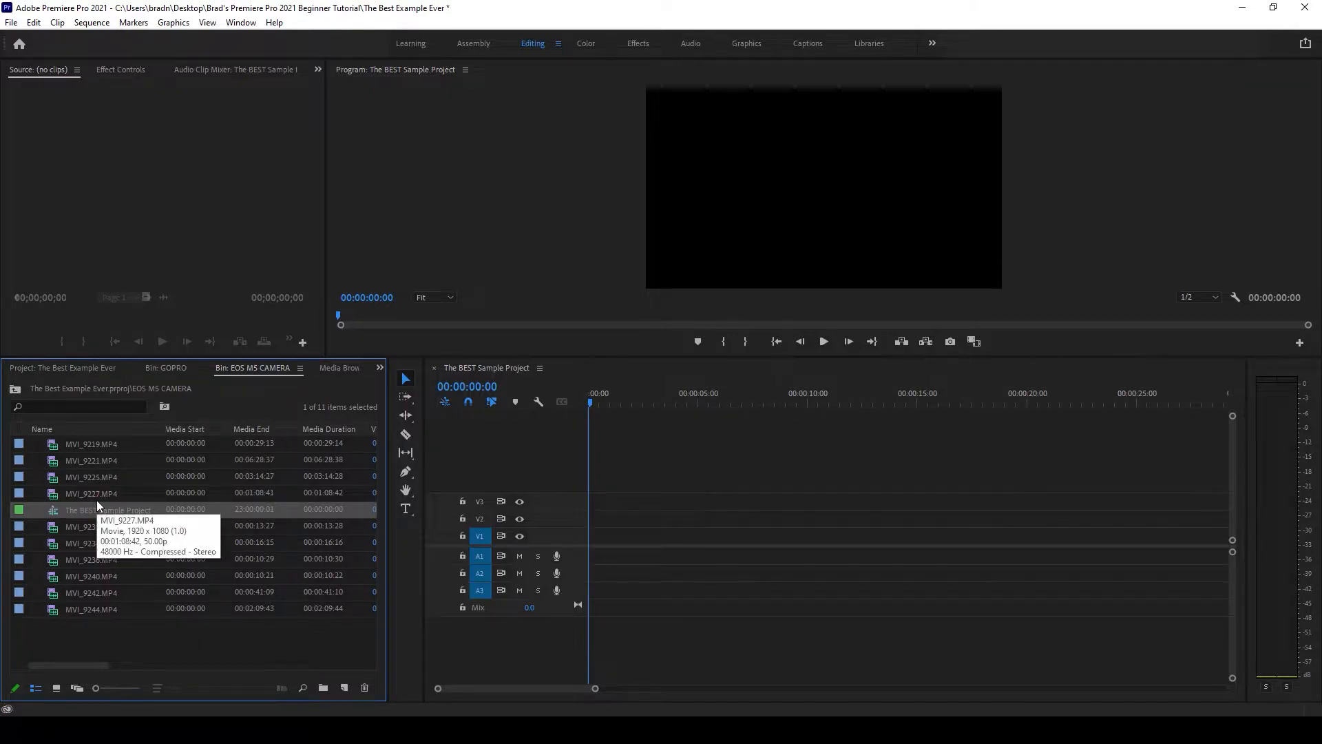
pyautogui.rightClick(106, 508)
pyautogui.click(89, 508)
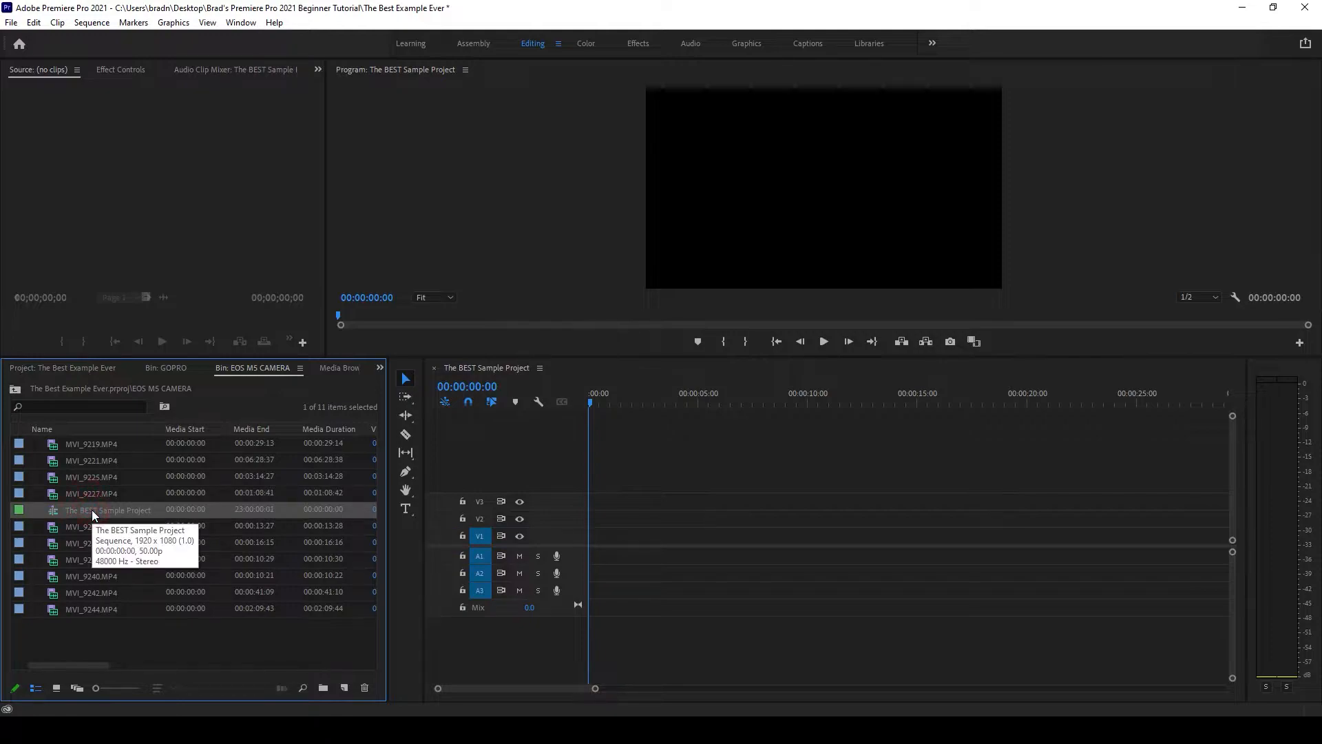
pyautogui.press('Delete')
pyautogui.click(16, 390)
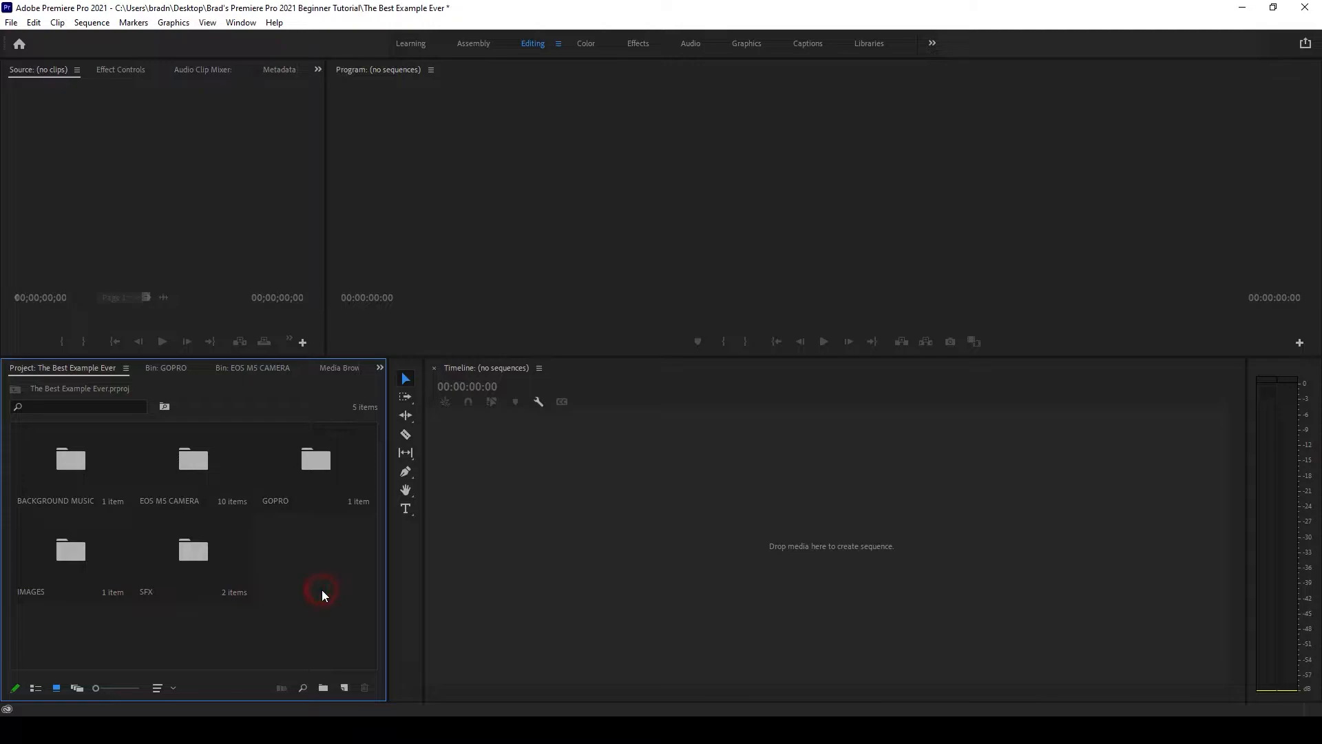
pyautogui.hotkey('ctrl', 'v')
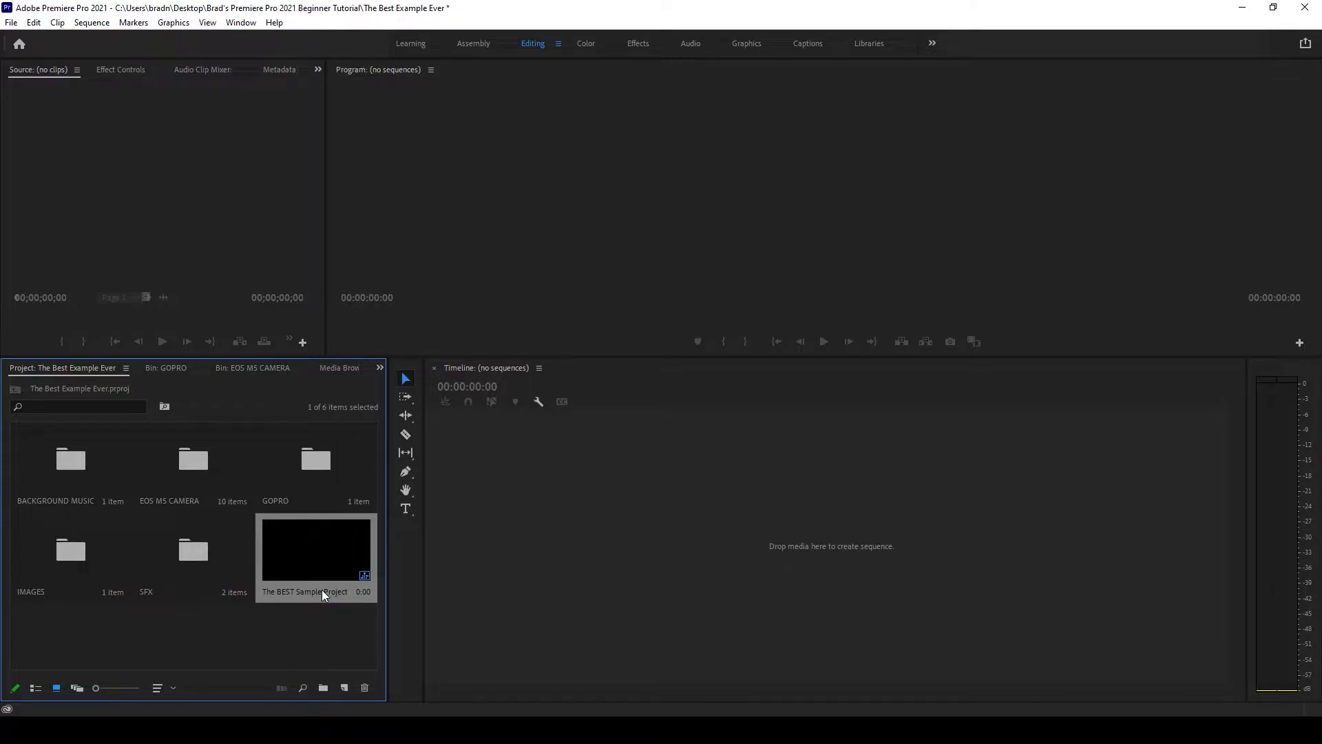
# - Create a bin named "Sequences" at the project's root level and move The BEST Sample Project sequence into it
pyautogui.click(313, 625)
pyautogui.click(323, 688)
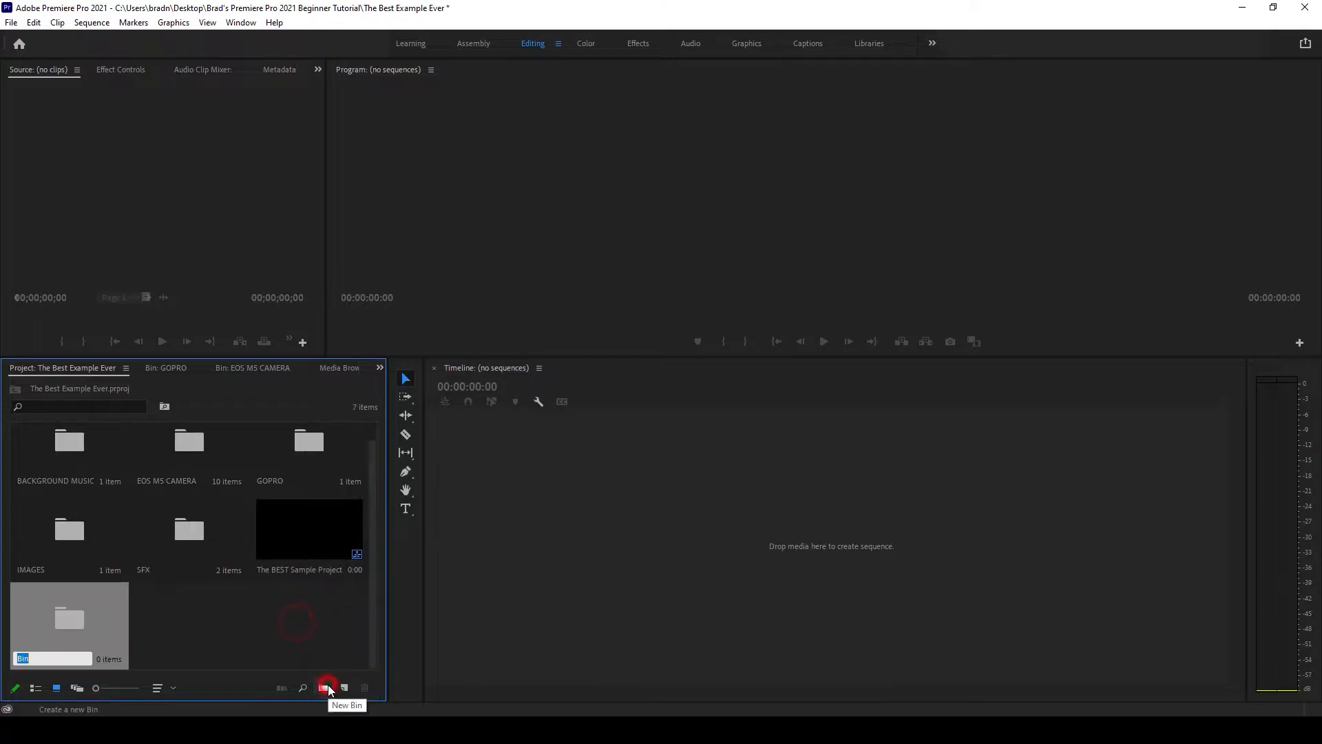
pyautogui.write('Sequences')
pyautogui.press('Return')
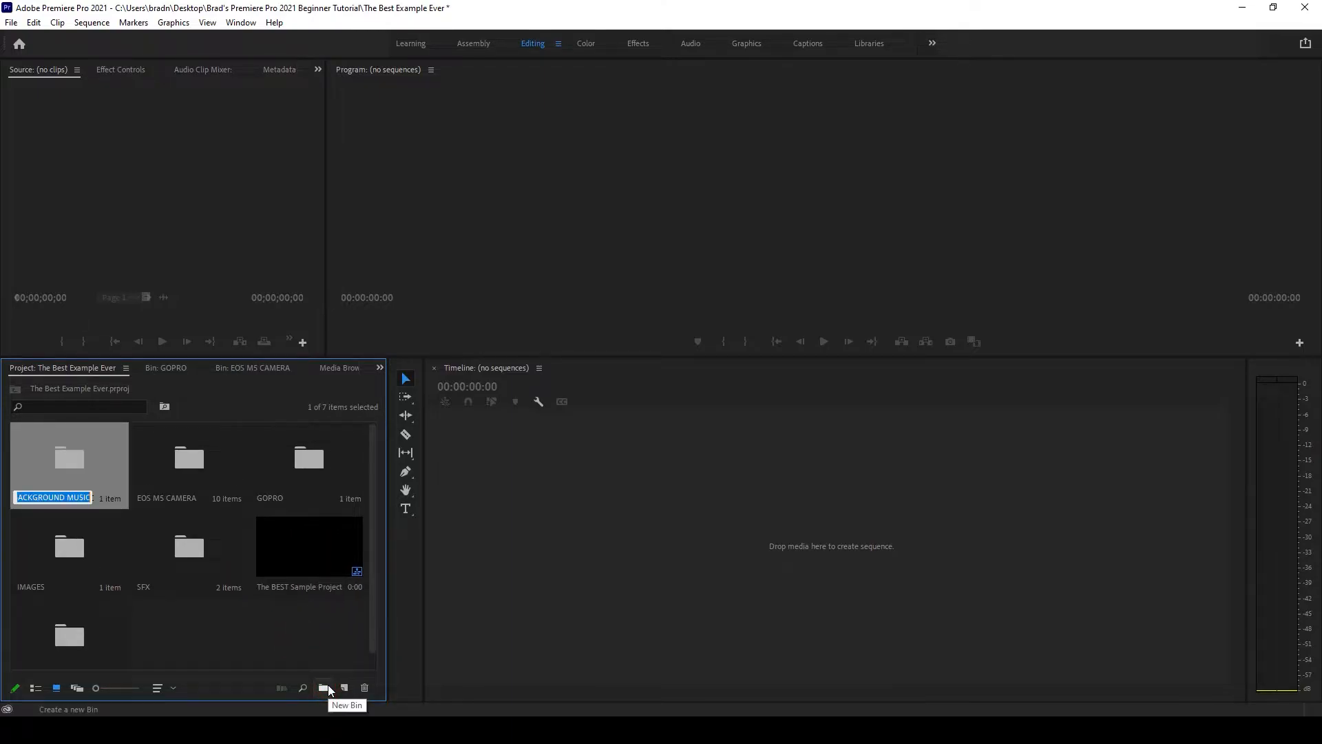
pyautogui.scroll(-1, 274, 572)
pyautogui.moveTo(290, 530); pyautogui.dragTo(77, 634)
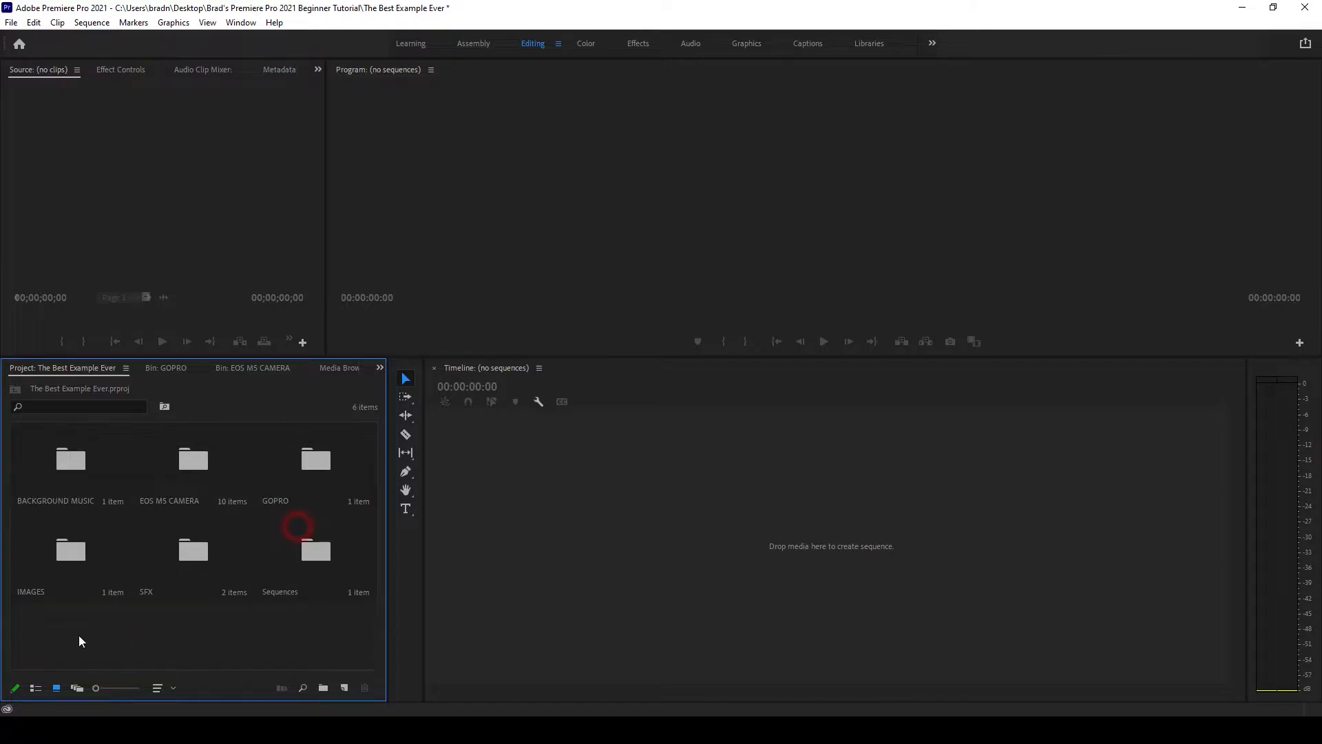
pyautogui.doubleClick(328, 561)
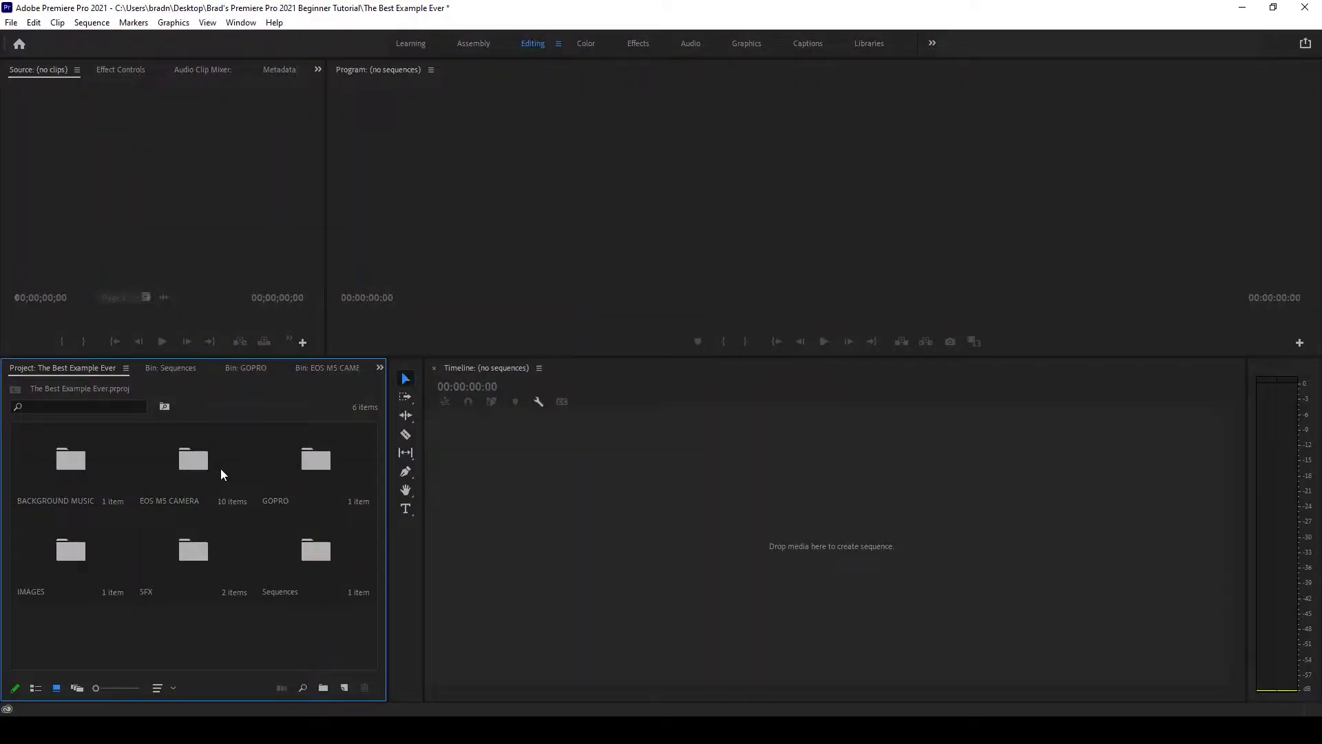
# - Open the clip GH016833.MP4 from the GOPRO bin in the Source monitor
pyautogui.doubleClick(288, 472)
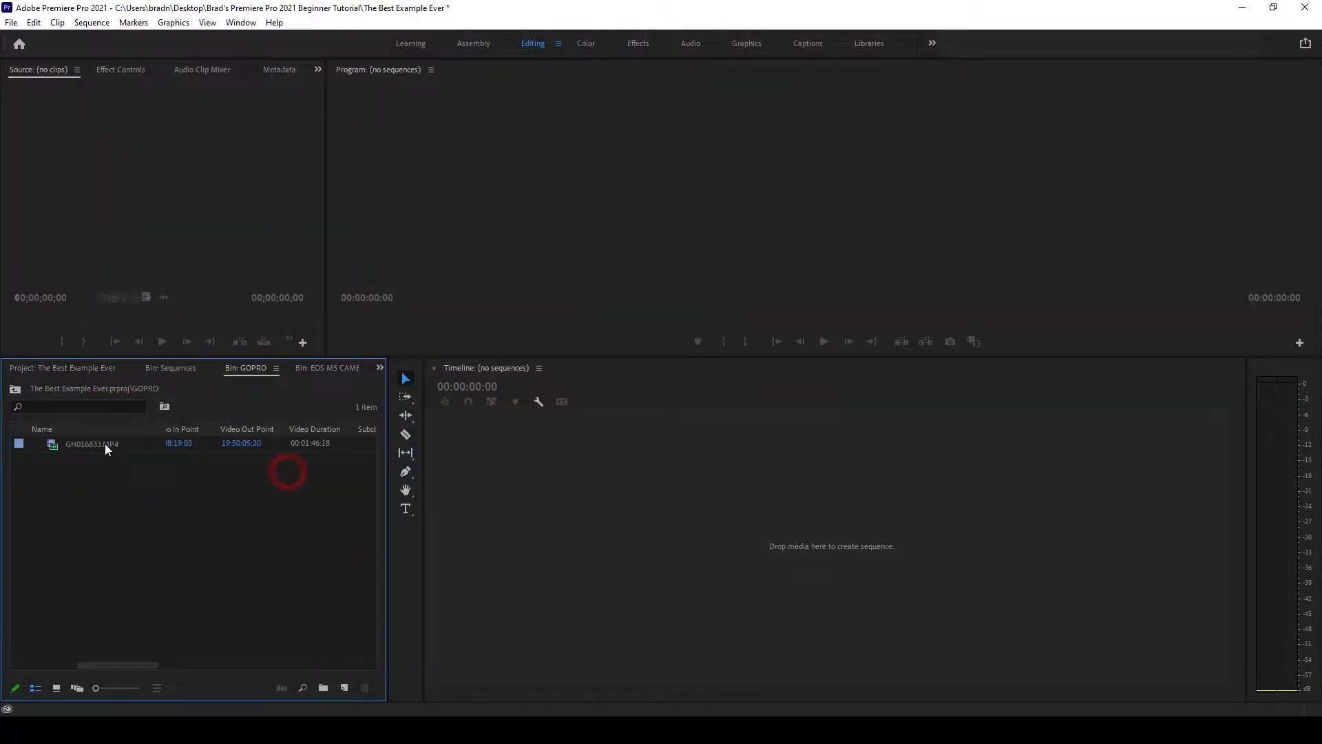
pyautogui.click(105, 444)
pyautogui.doubleClick(104, 443)
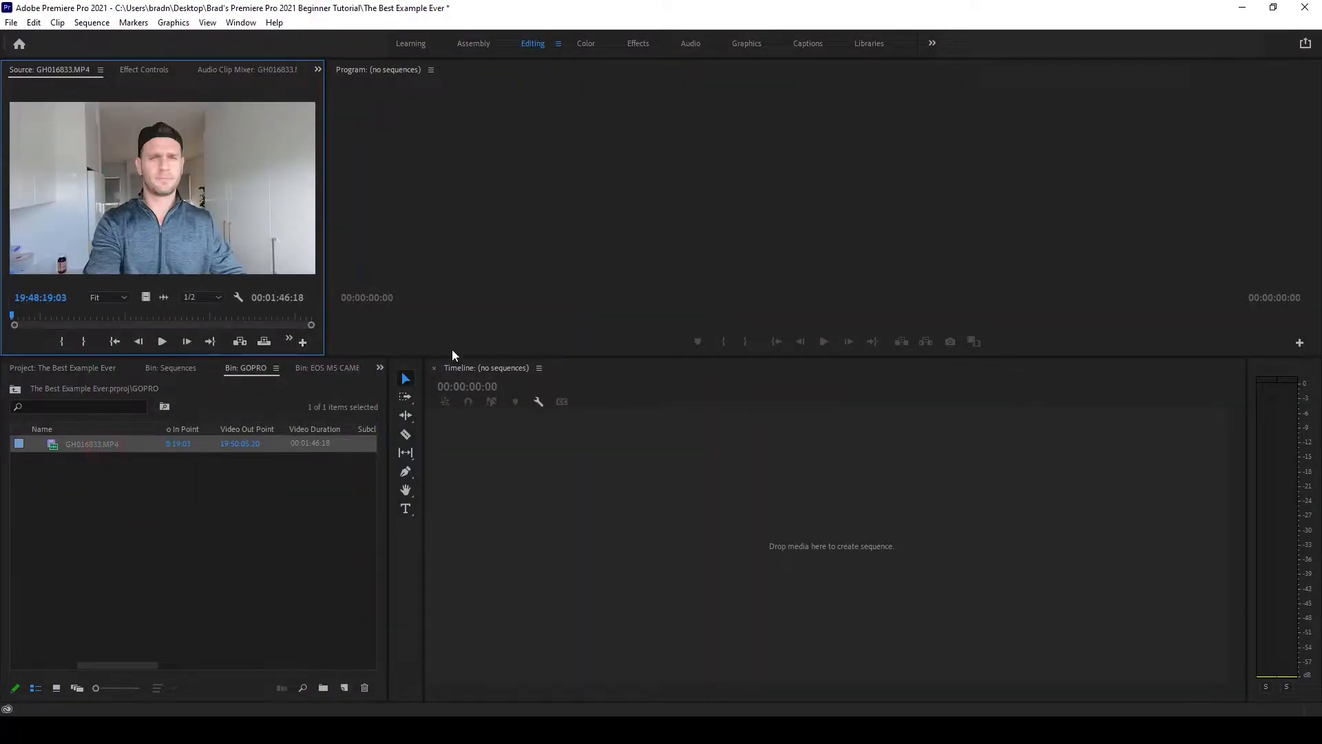
# - Resize the workspace panels so the Source monitor and the project bins are wider than in the default layout
pyautogui.moveTo(452, 358); pyautogui.dragTo(453, 405)
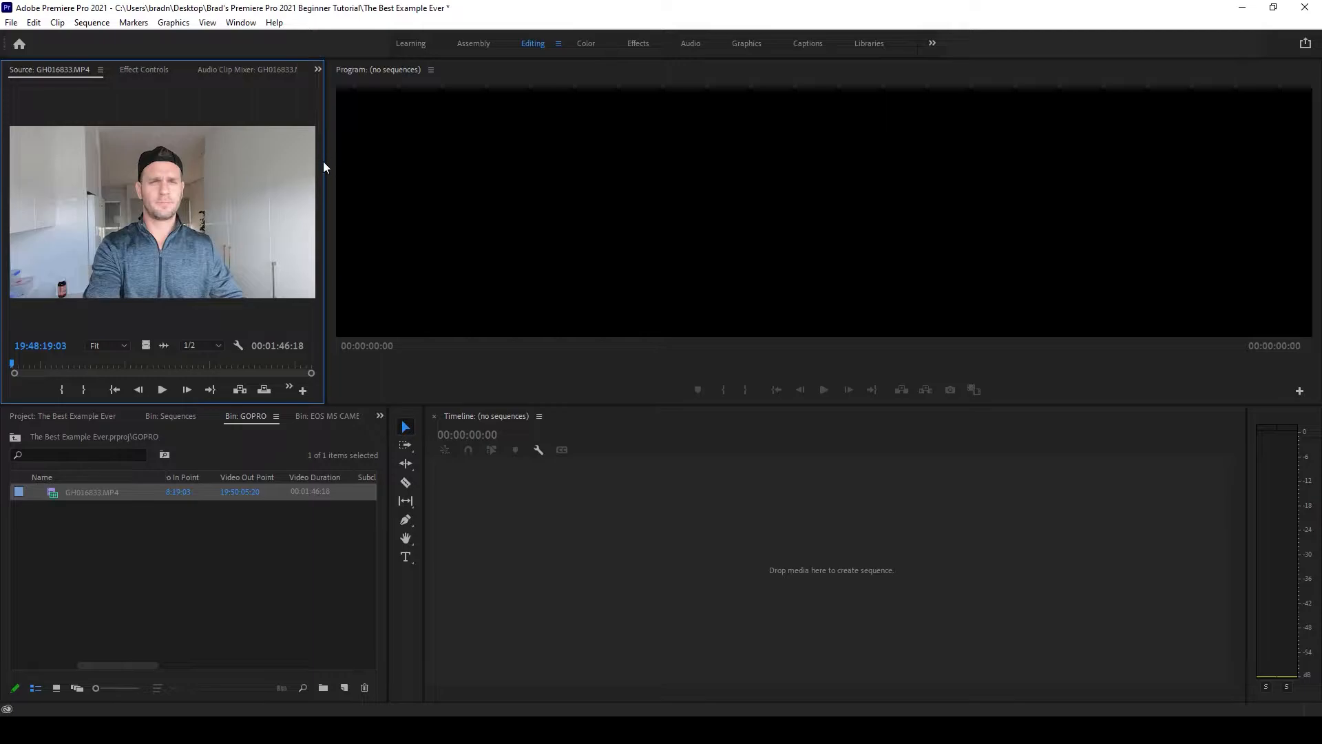
pyautogui.moveTo(325, 156); pyautogui.dragTo(500, 153)
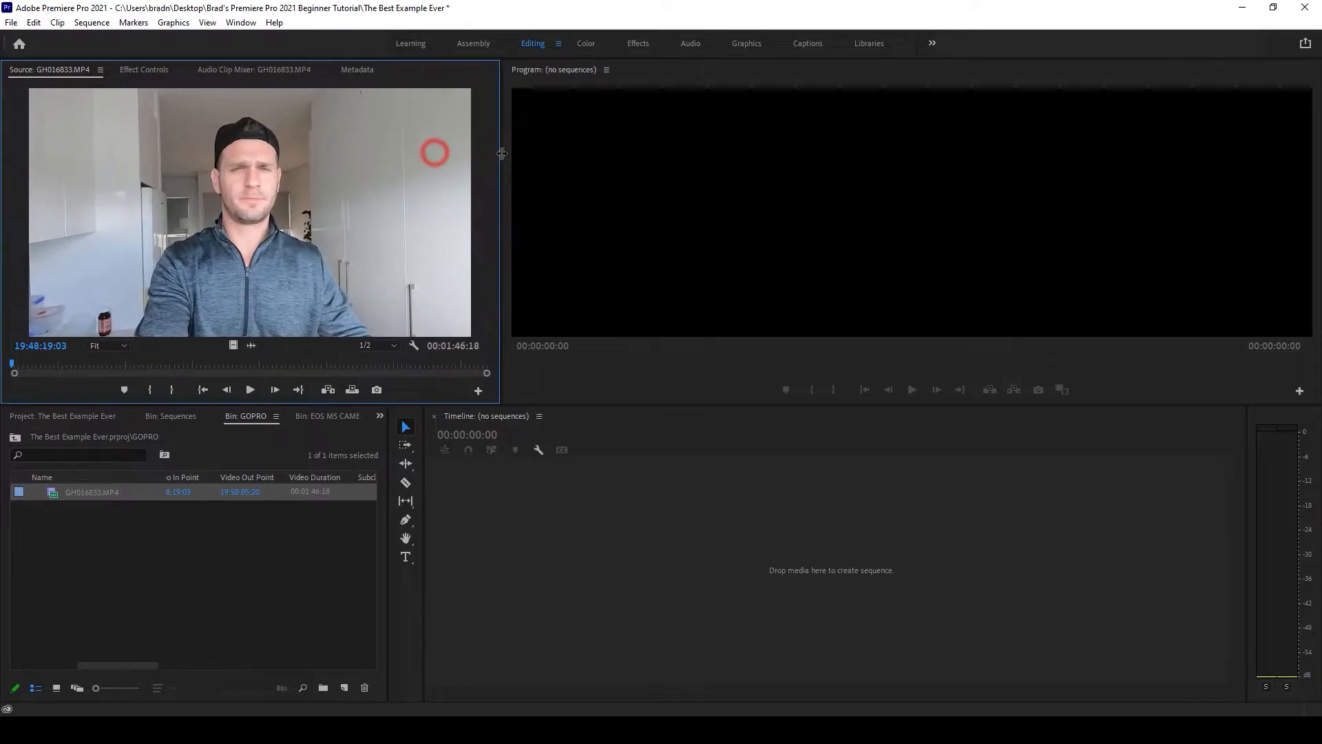
pyautogui.moveTo(533, 406); pyautogui.dragTo(531, 349)
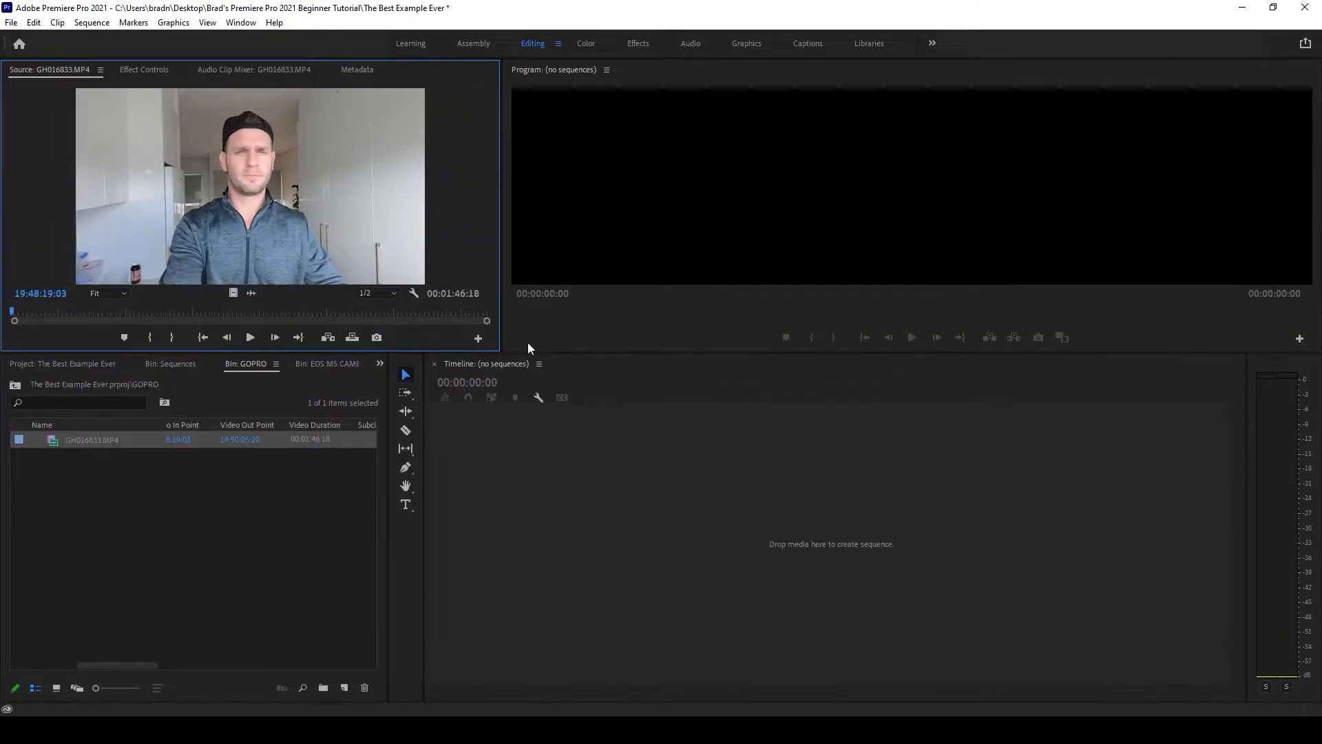
pyautogui.moveTo(502, 274); pyautogui.dragTo(427, 283)
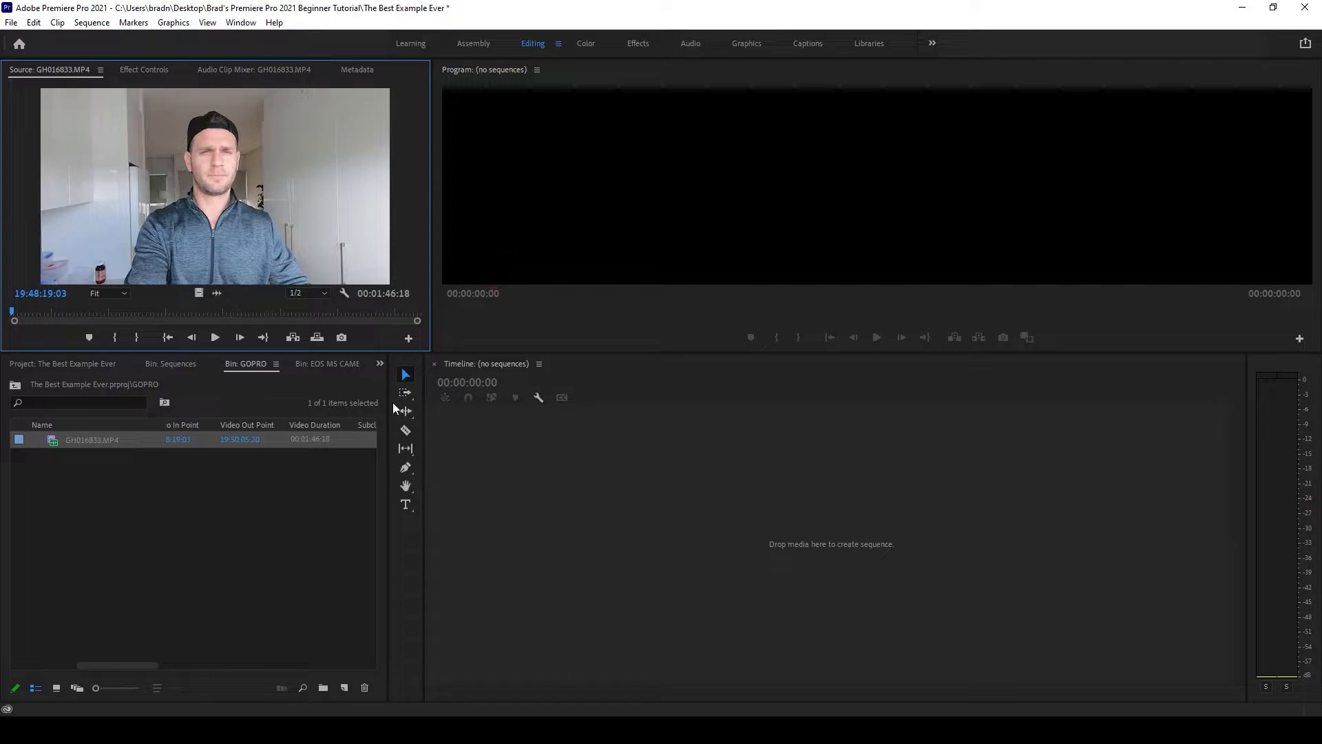
pyautogui.moveTo(388, 394); pyautogui.dragTo(432, 394)
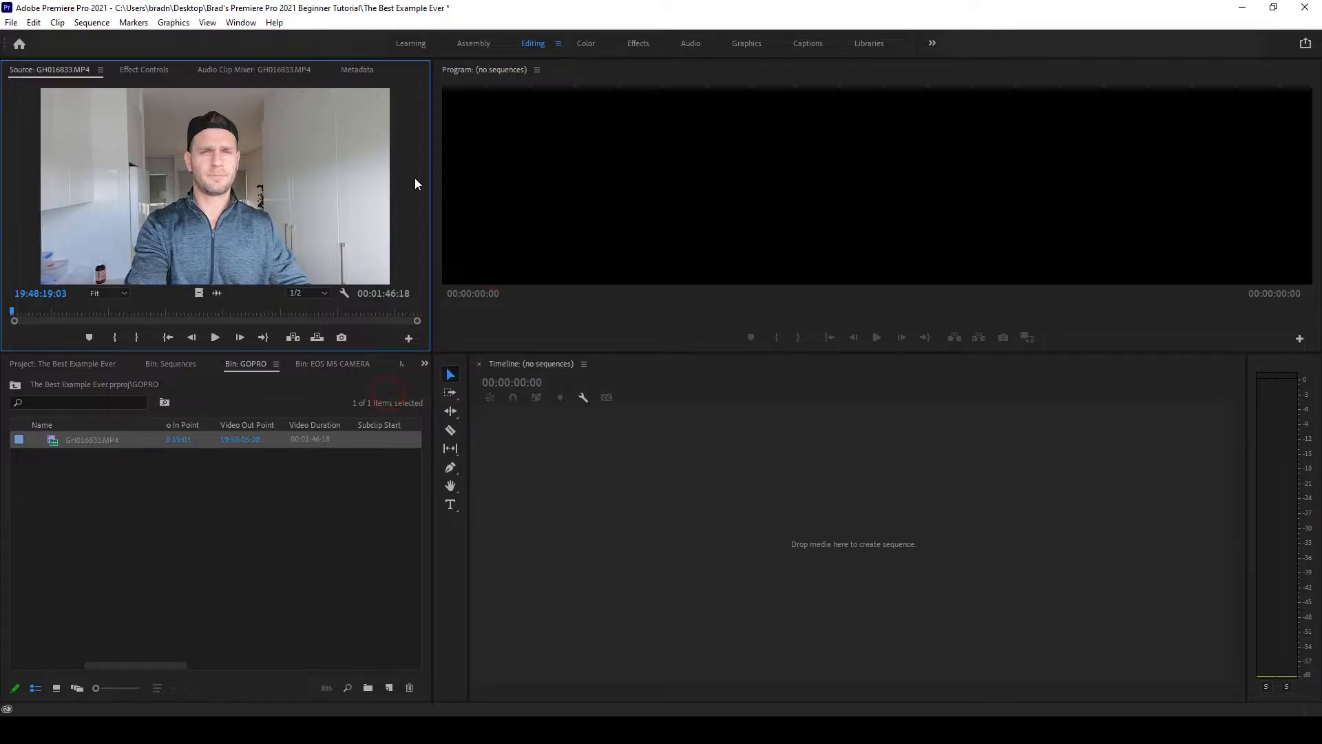
pyautogui.click(533, 45)
pyautogui.doubleClick(533, 44)
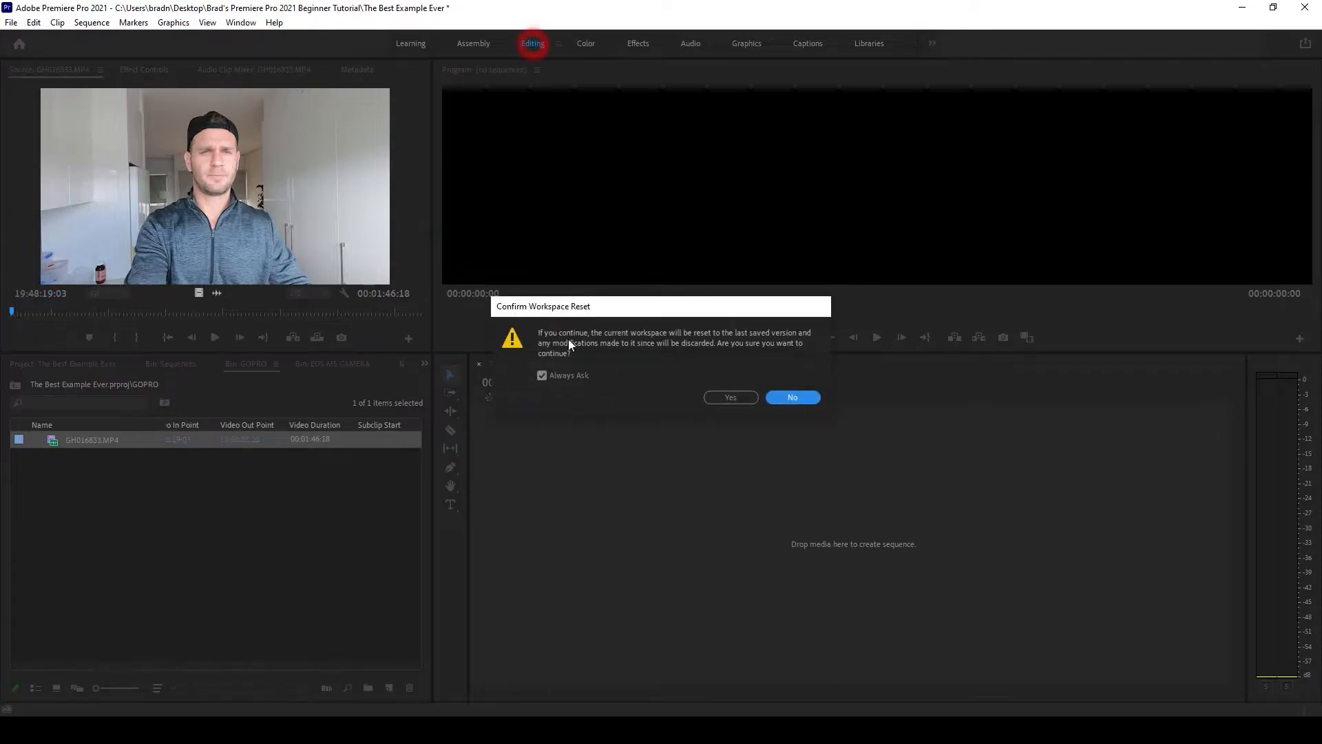
pyautogui.press('Return')
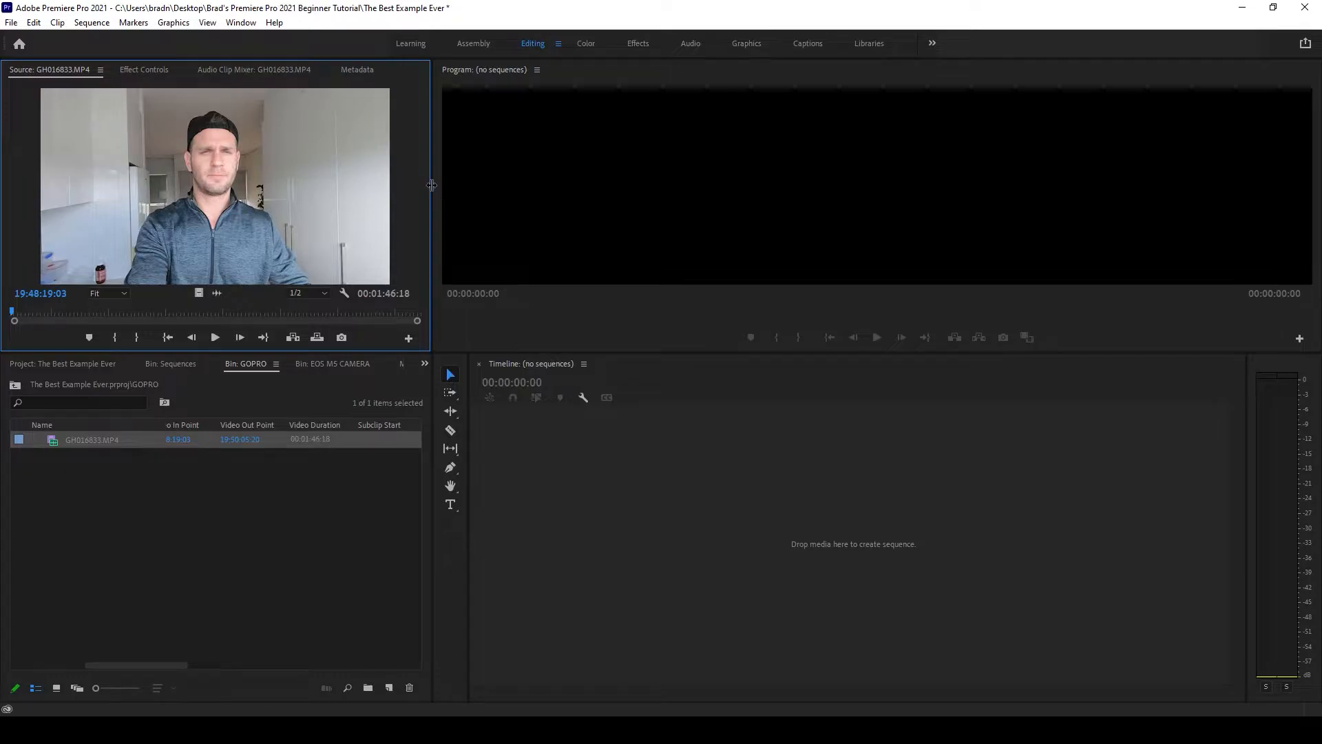
# - Reset the Editing workspace to its saved layout
pyautogui.moveTo(431, 184); pyautogui.dragTo(555, 183)
pyautogui.click(236, 25)
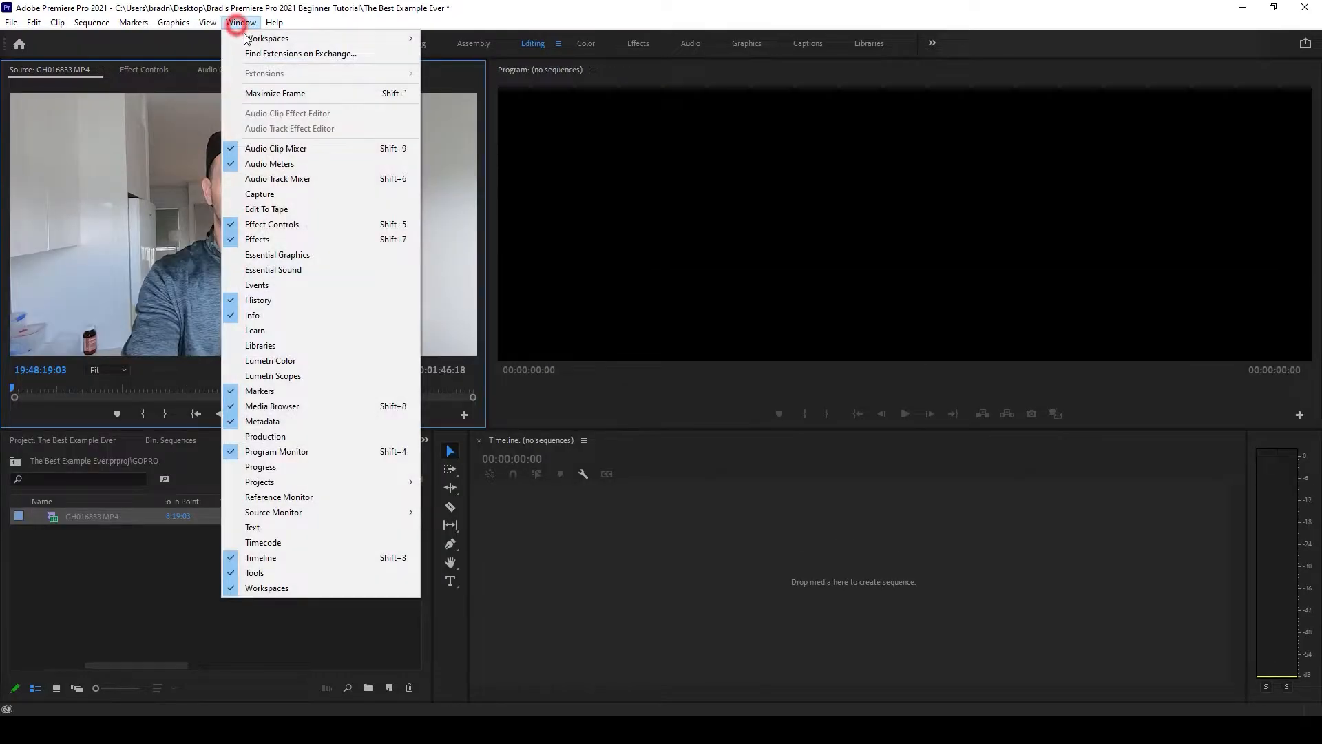
pyautogui.moveTo(262, 39)
pyautogui.click(505, 223)
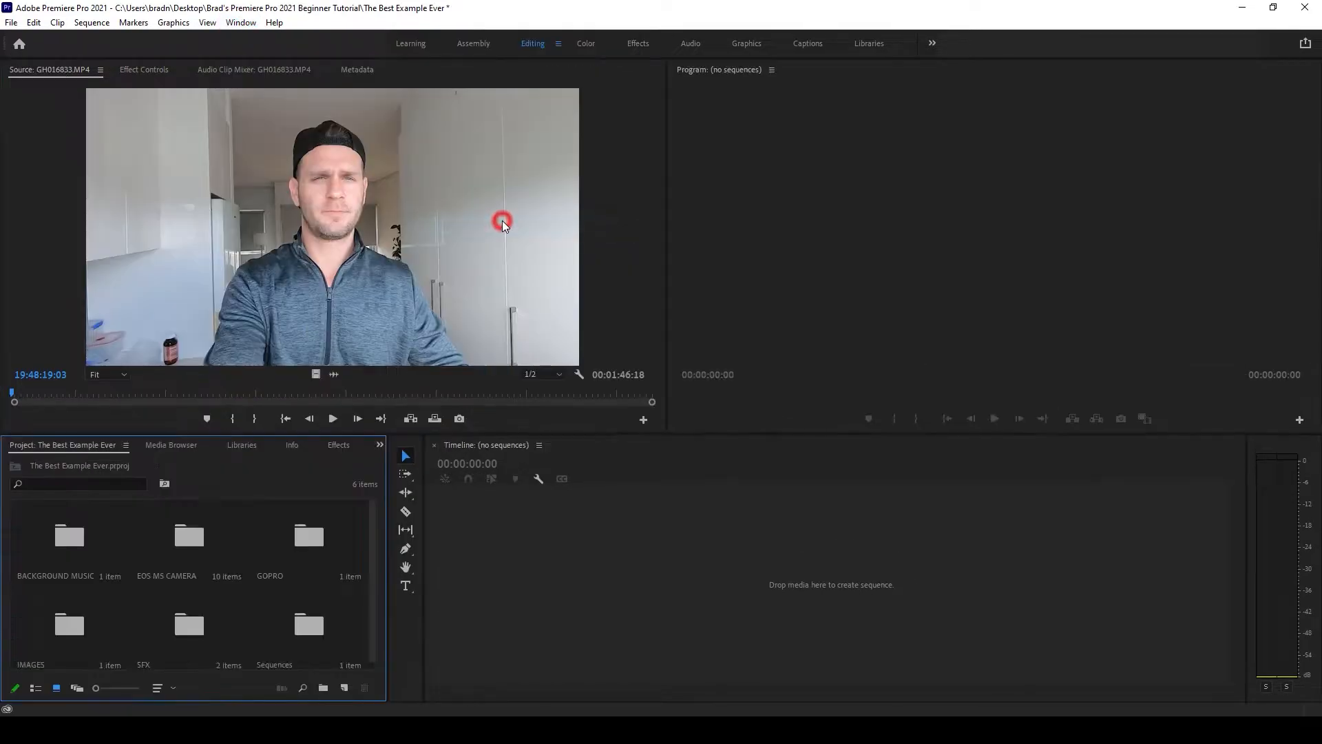
# - Narrow the Source monitor, give the lower panels more height, and widen the Project panel
pyautogui.moveTo(666, 214); pyautogui.dragTo(485, 362)
pyautogui.moveTo(534, 435); pyautogui.dragTo(534, 365)
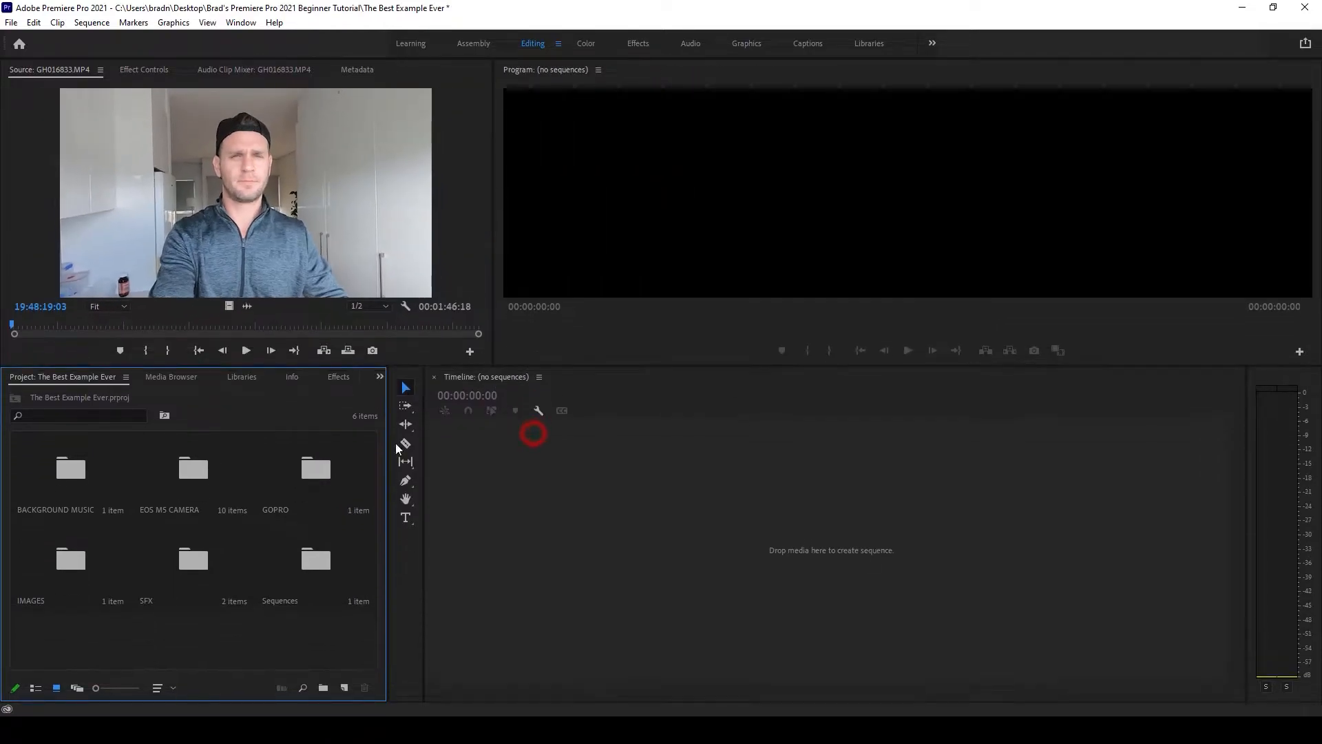
pyautogui.moveTo(389, 442); pyautogui.dragTo(466, 442)
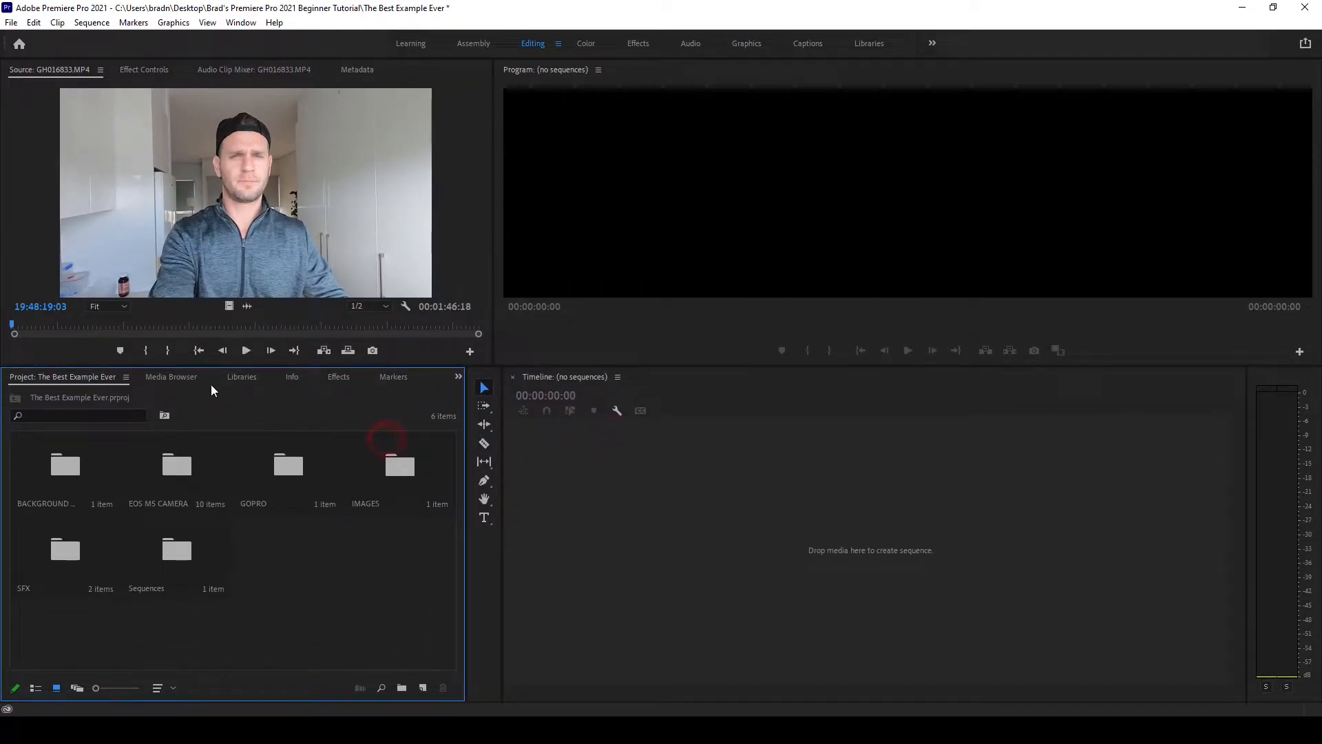
# - Move the Source monitor playhead to 19:49:03:00 and open The BEST Sample Project sequence from the Sequences bin
pyautogui.moveTo(32, 324); pyautogui.dragTo(202, 348)
pyautogui.click(373, 565)
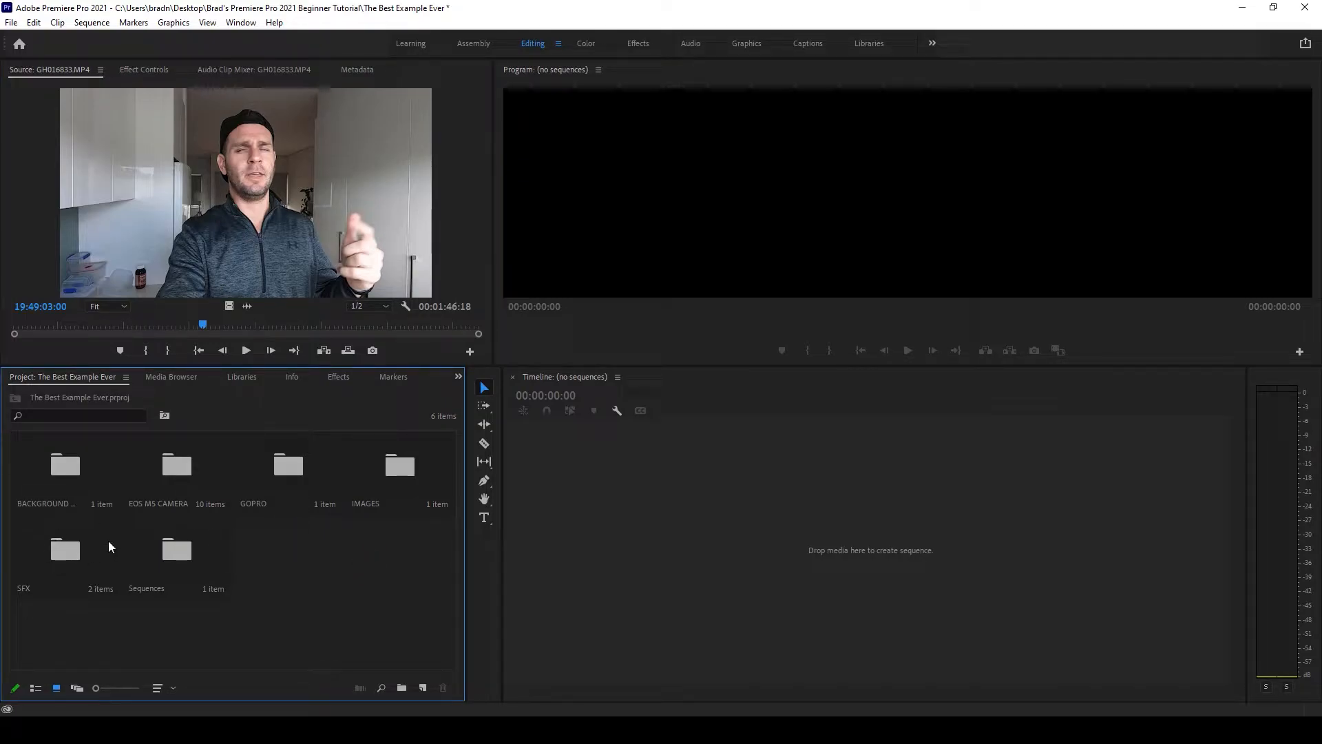
pyautogui.doubleClick(172, 551)
pyautogui.doubleClick(69, 475)
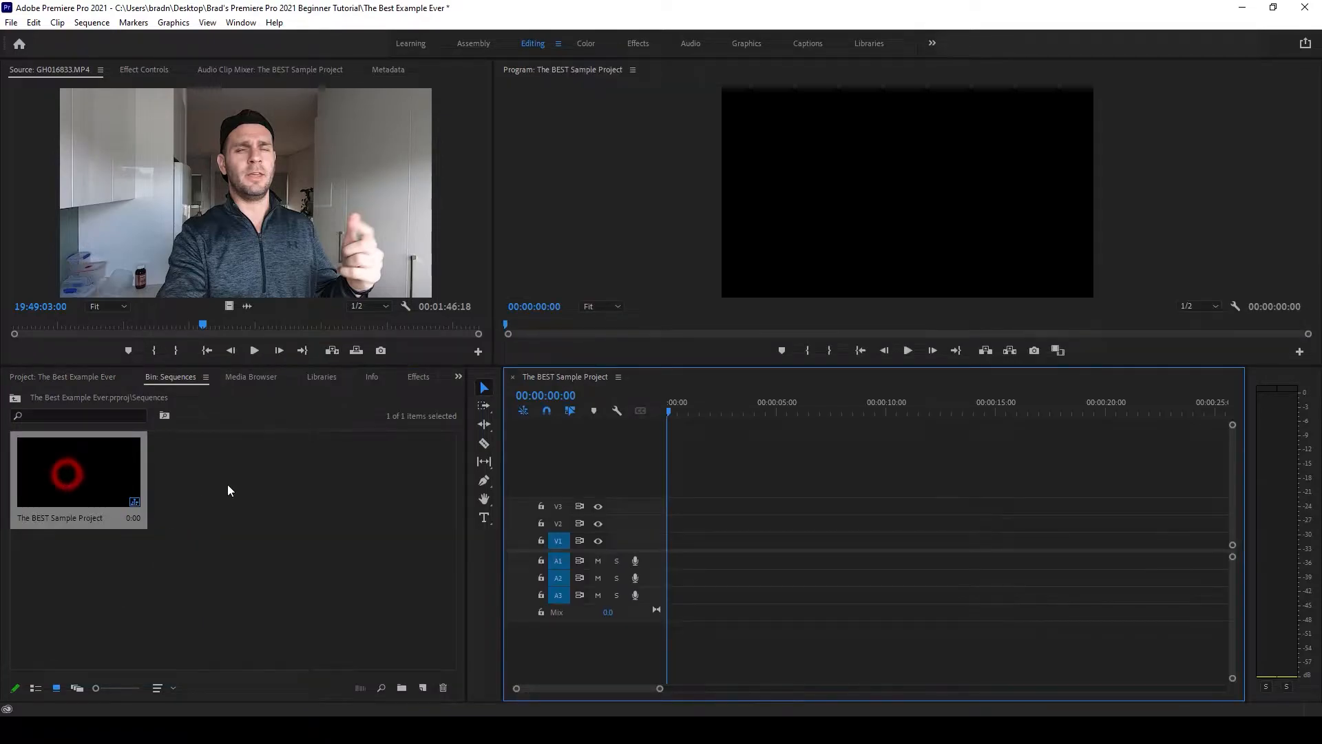
# - Place GH016833.MP4 from the GOPRO bin at the start of the timeline on V1 and A1, keeping the existing sequence settings
pyautogui.click(14, 399)
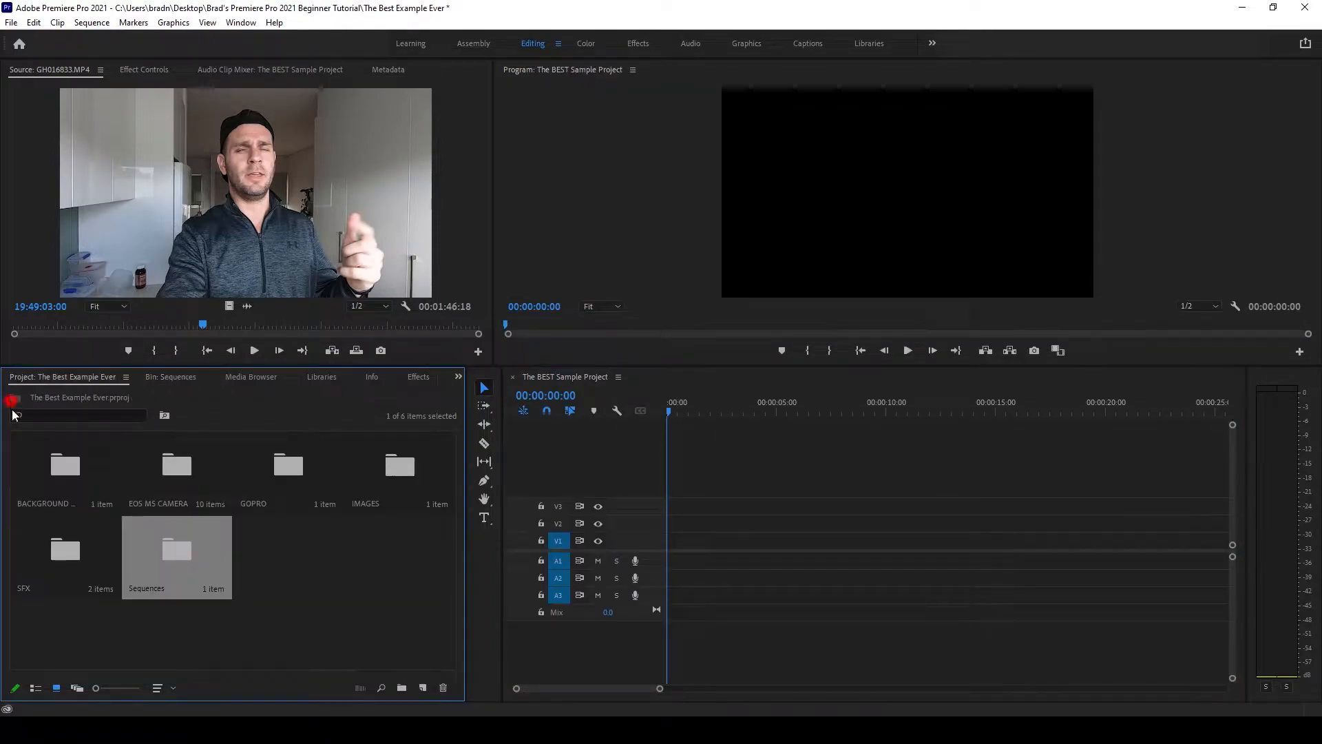
pyautogui.doubleClick(278, 482)
pyautogui.click(94, 453)
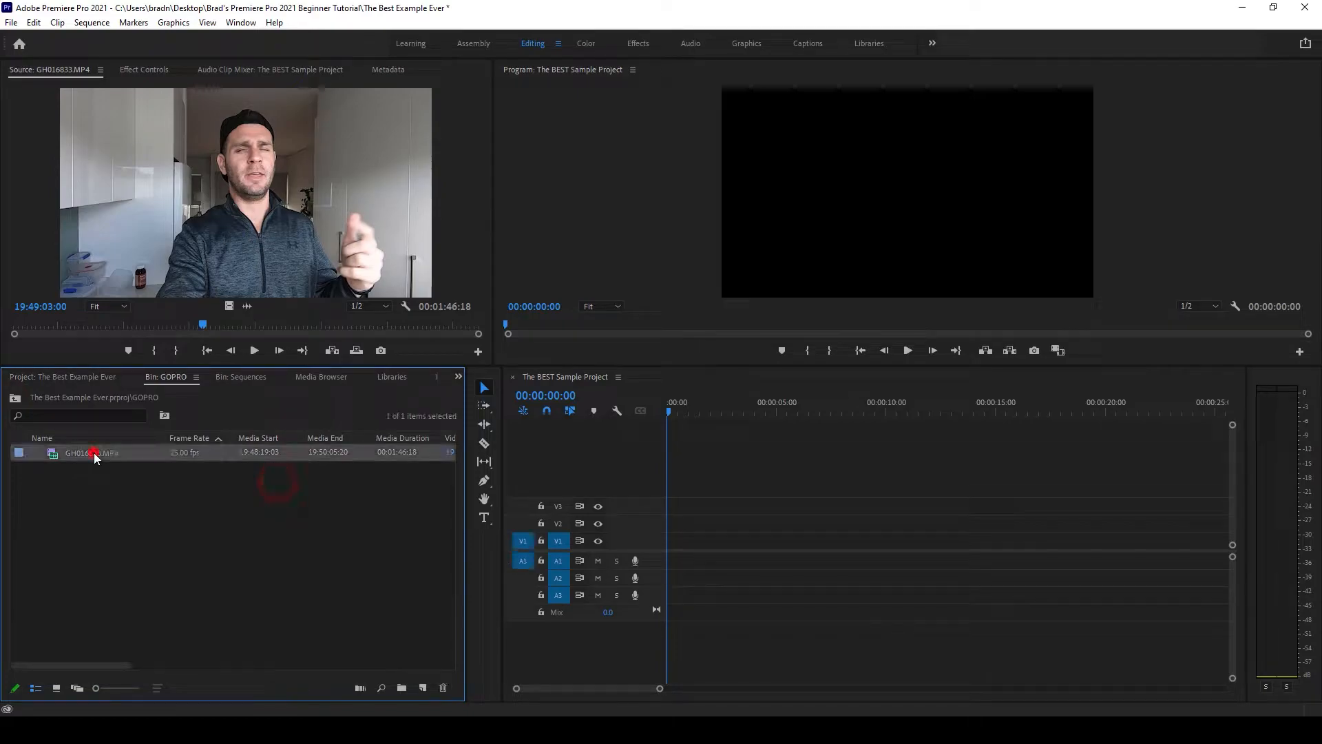
pyautogui.click(94, 452)
pyautogui.click(98, 481)
pyautogui.moveTo(93, 457); pyautogui.dragTo(667, 530)
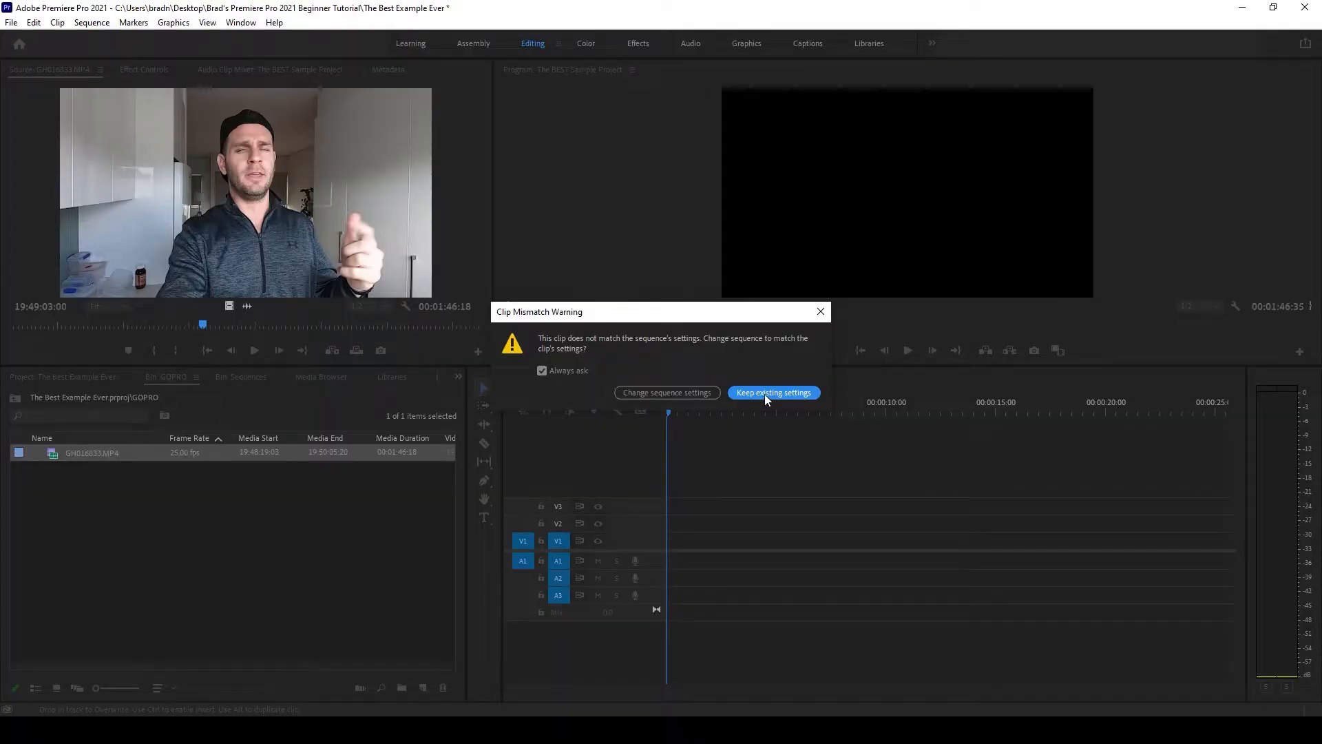
pyautogui.click(765, 393)
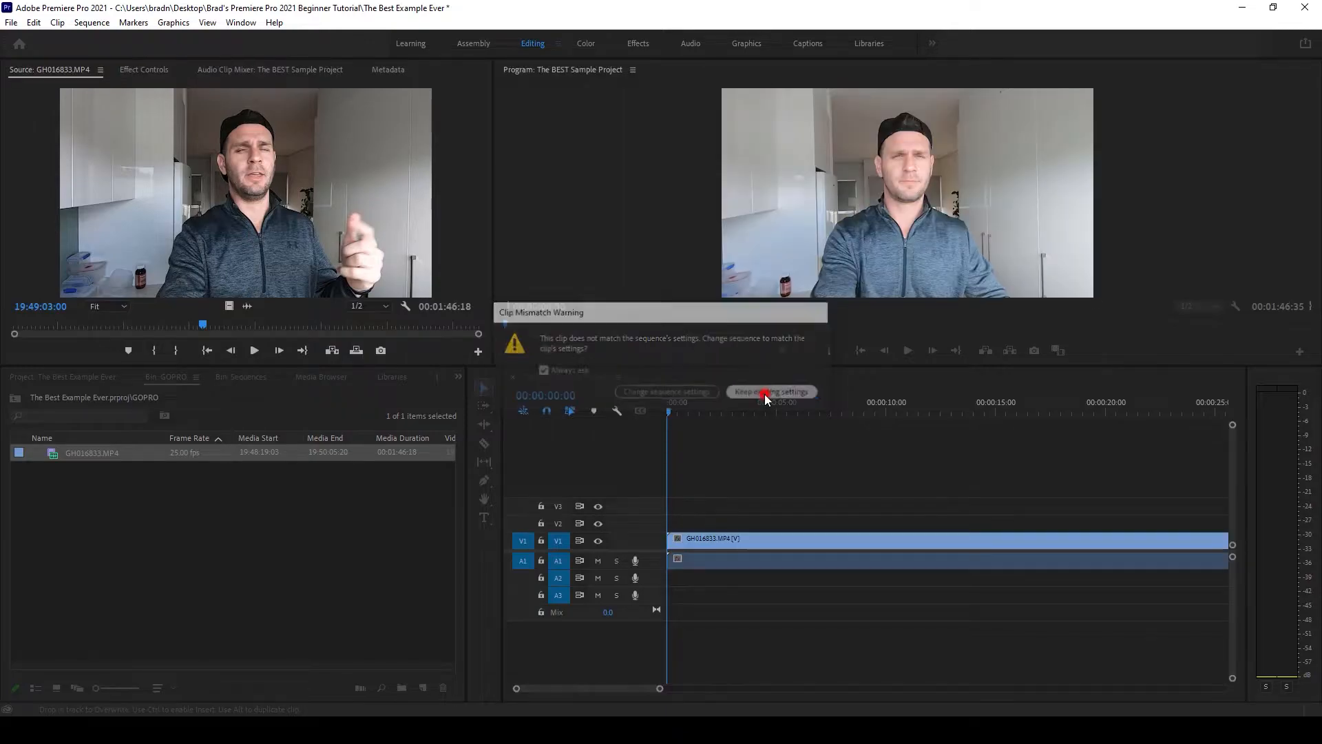
# - Expand audio track A1 in the timeline to show a taller waveform
pyautogui.press('-')
pyautogui.press('-')
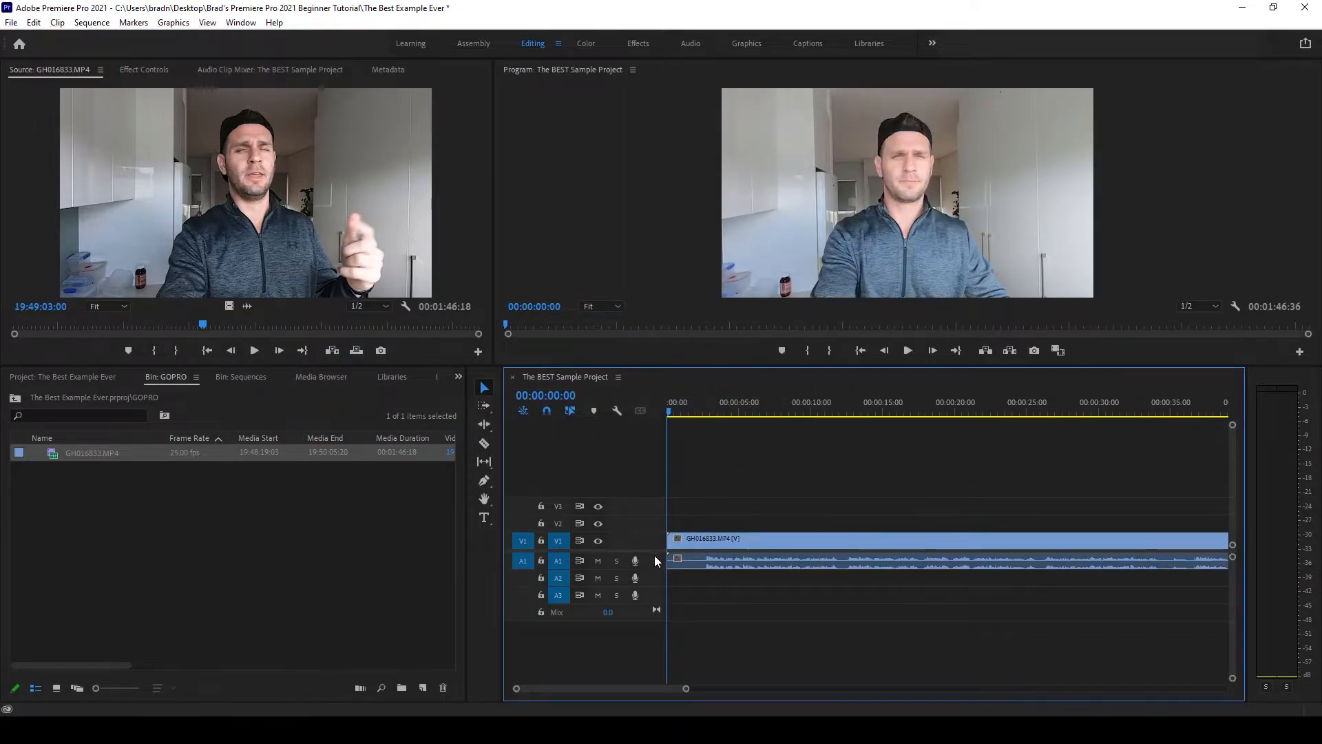
pyautogui.doubleClick(654, 557)
pyautogui.press('-')
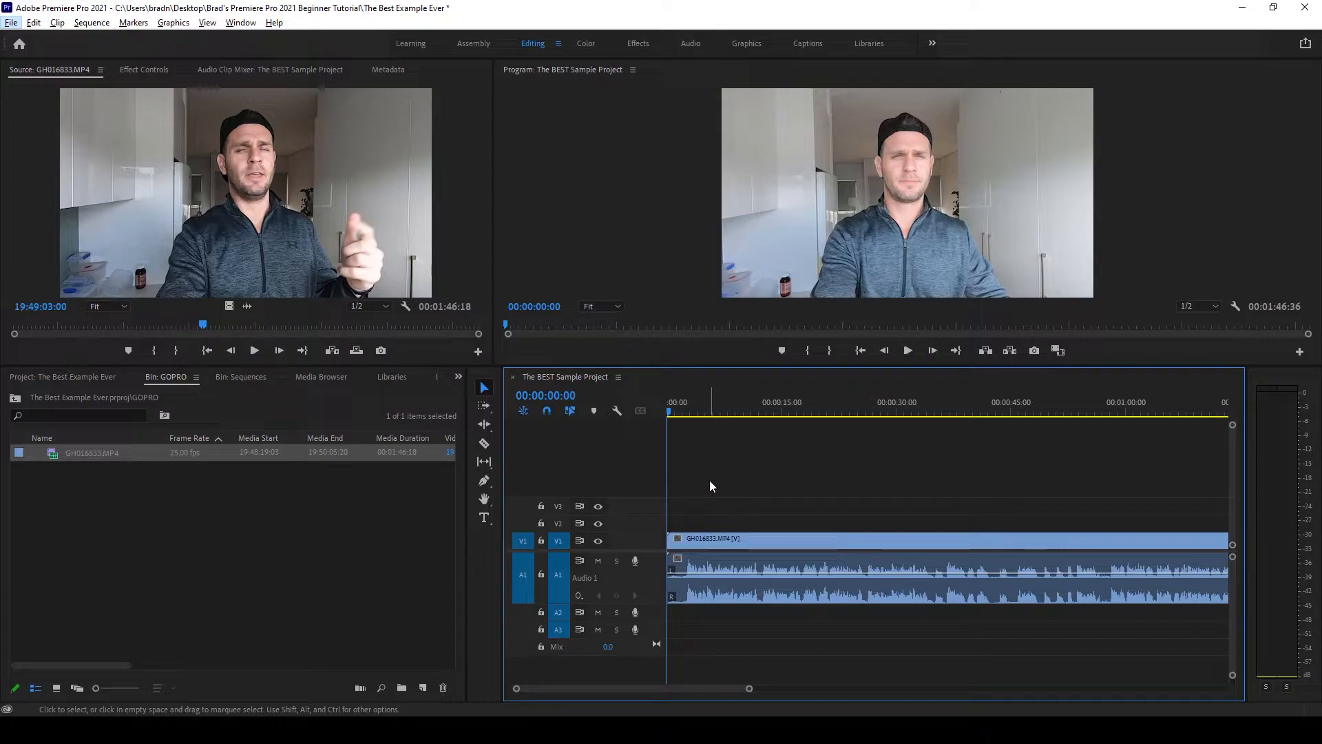
# - Widen the timeline panel by narrowing the bin panel, and fit the whole GH016833.MP4 clip in the timeline
pyautogui.click(506, 412)
pyautogui.moveTo(494, 410); pyautogui.dragTo(397, 410)
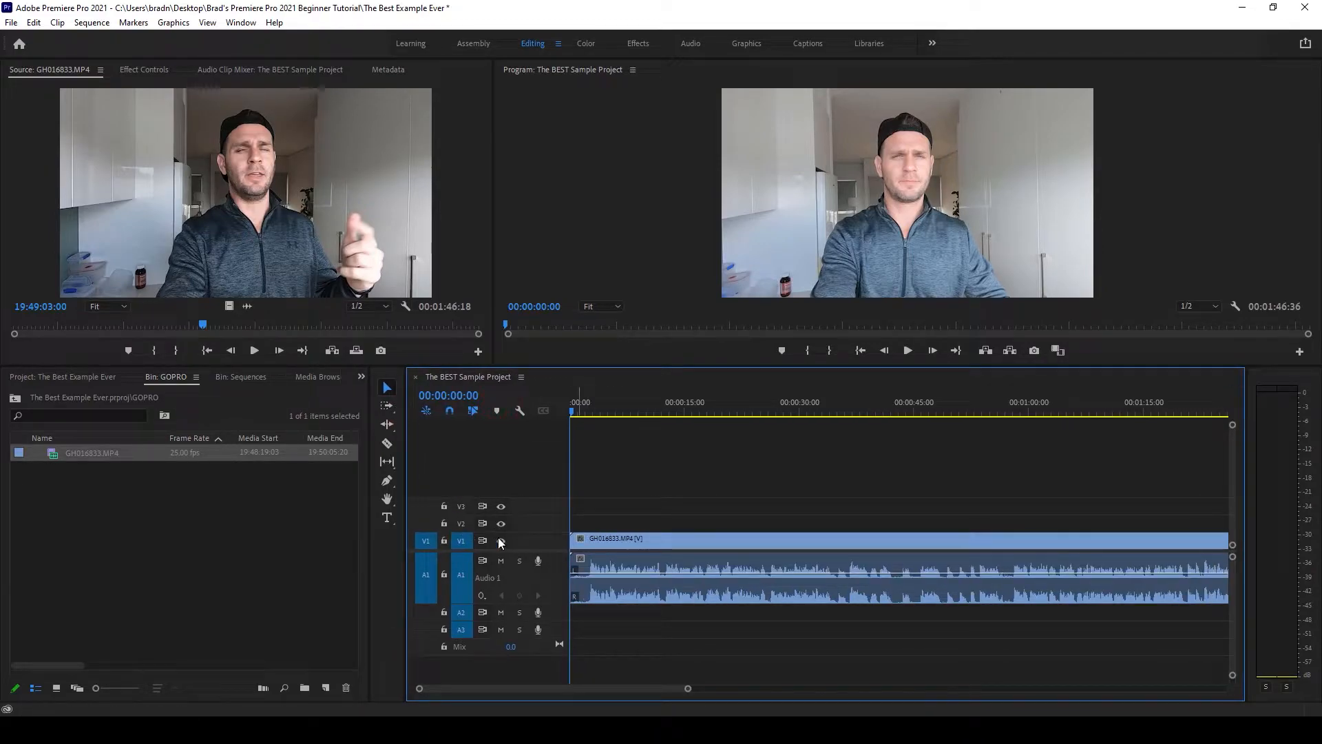
pyautogui.click(536, 540)
pyautogui.click(537, 527)
pyautogui.click(538, 496)
pyautogui.click(561, 621)
pyautogui.press('-')
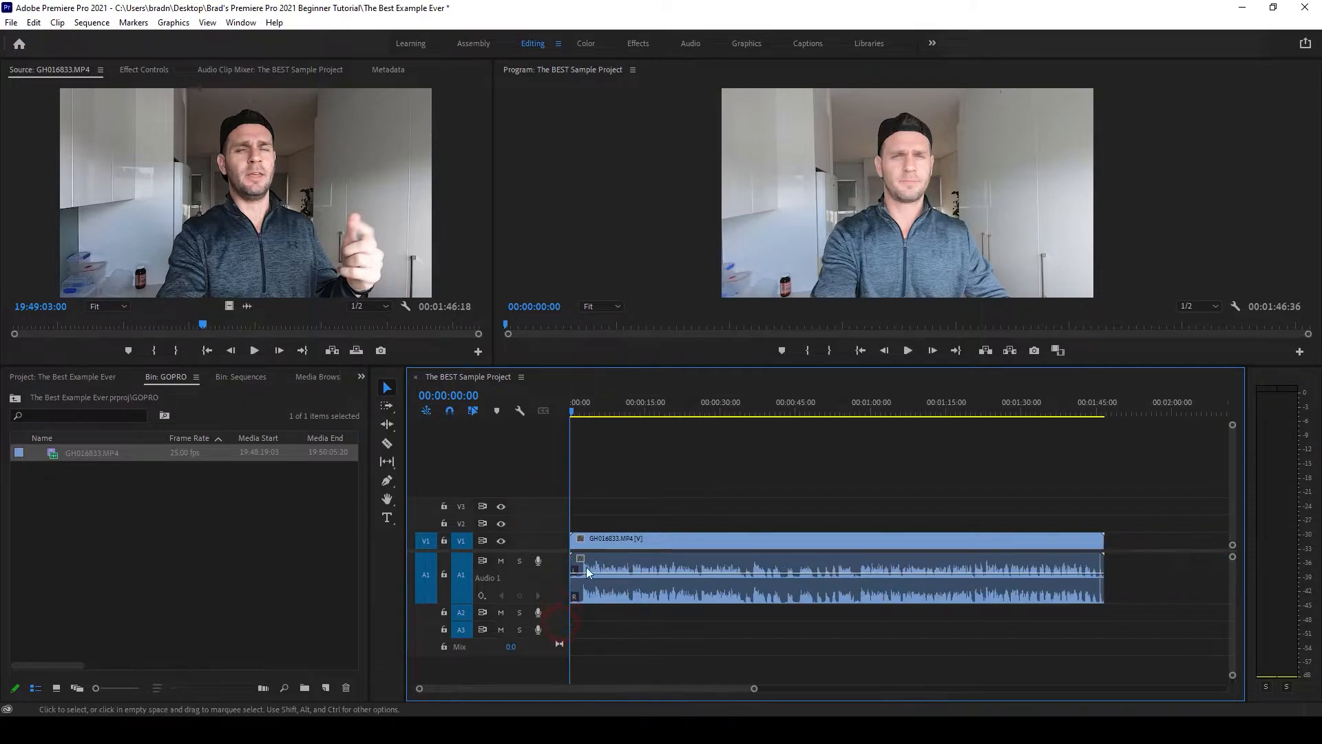
# - Try different heights for the V1 and A1 tracks, ending with V1 collapsed and A1 expanded
pyautogui.click(560, 581)
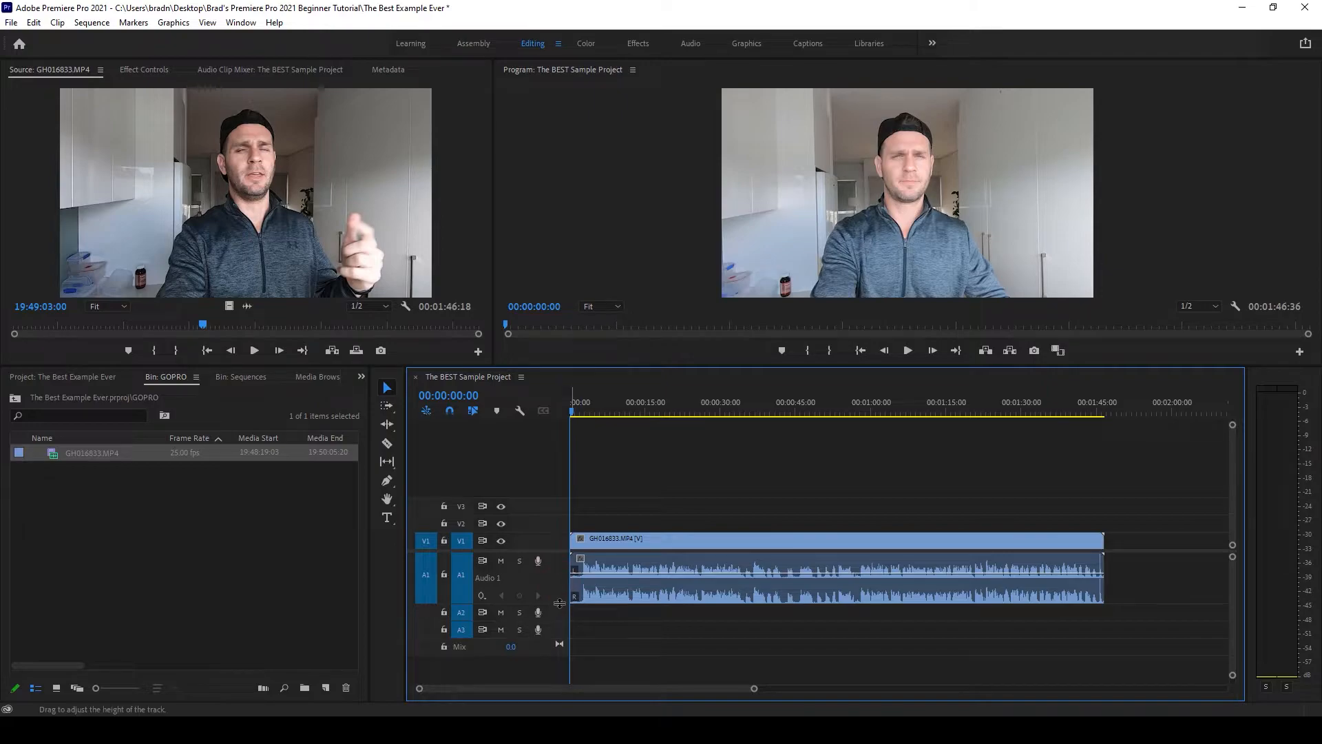
pyautogui.moveTo(559, 604); pyautogui.dragTo(558, 567)
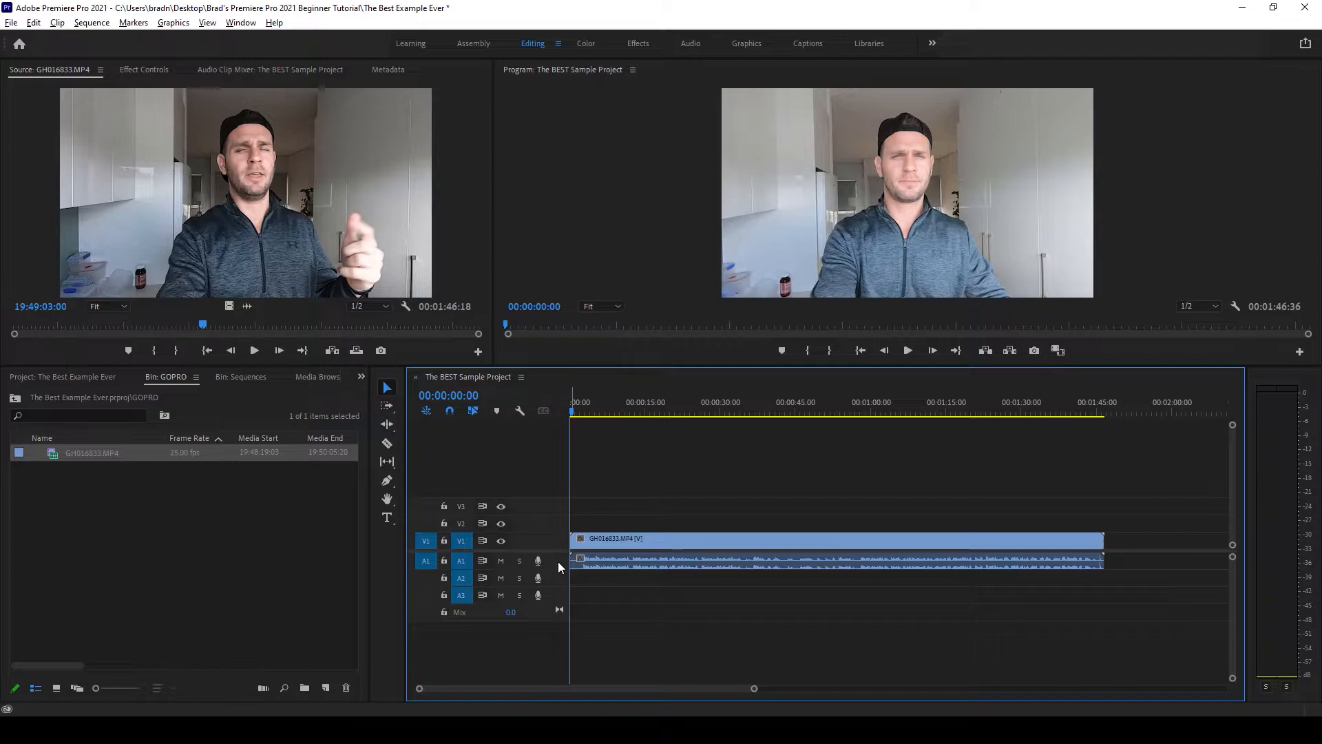
pyautogui.scroll(5, 558, 562)
pyautogui.scroll(-2, 558, 562)
pyautogui.scroll(-1, 557, 562)
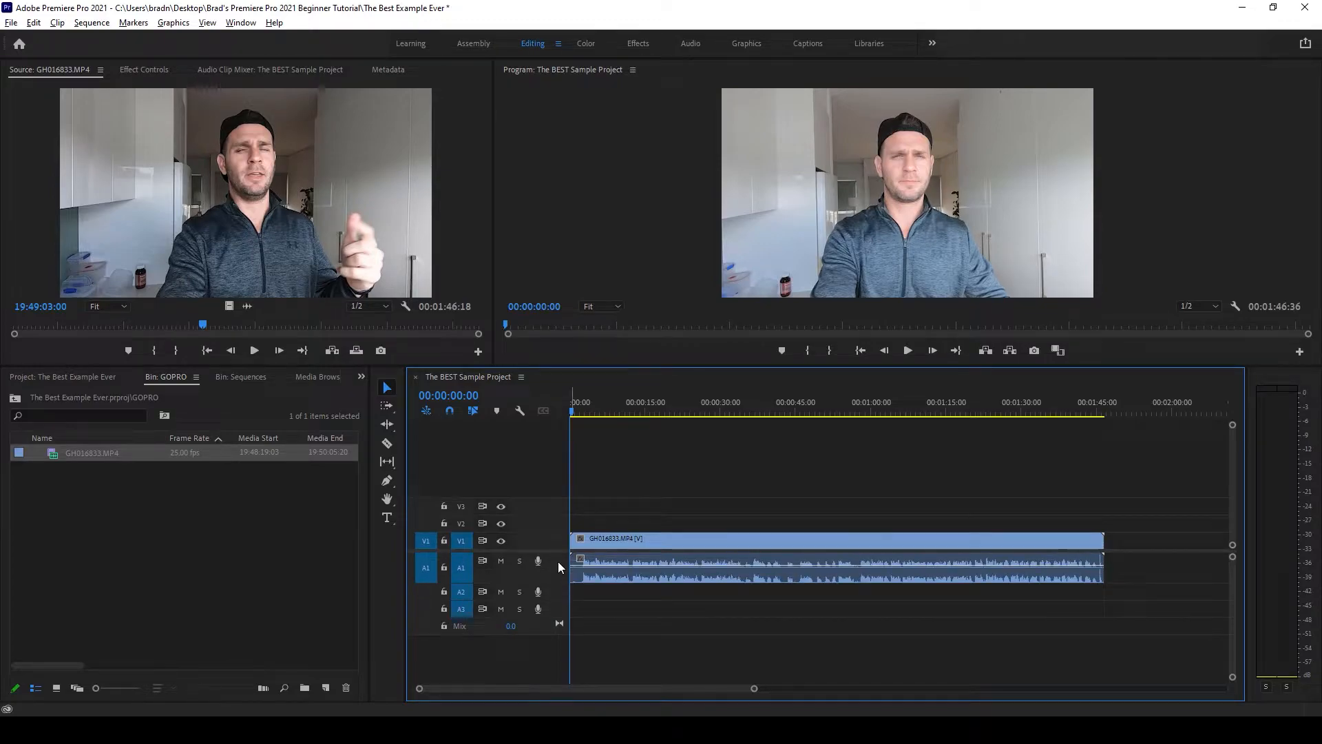
pyautogui.scroll(4, 557, 562)
pyautogui.scroll(-4, 560, 570)
pyautogui.scroll(4, 558, 539)
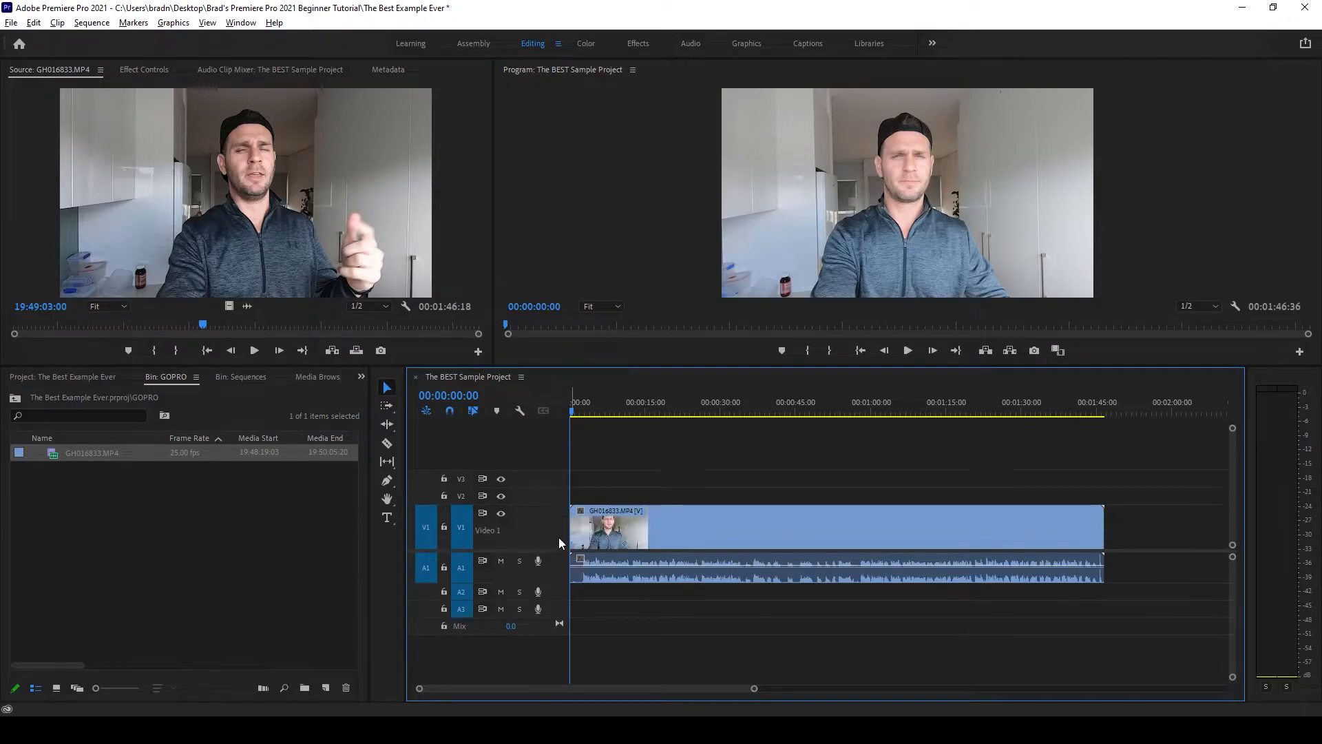
pyautogui.scroll(-3, 556, 532)
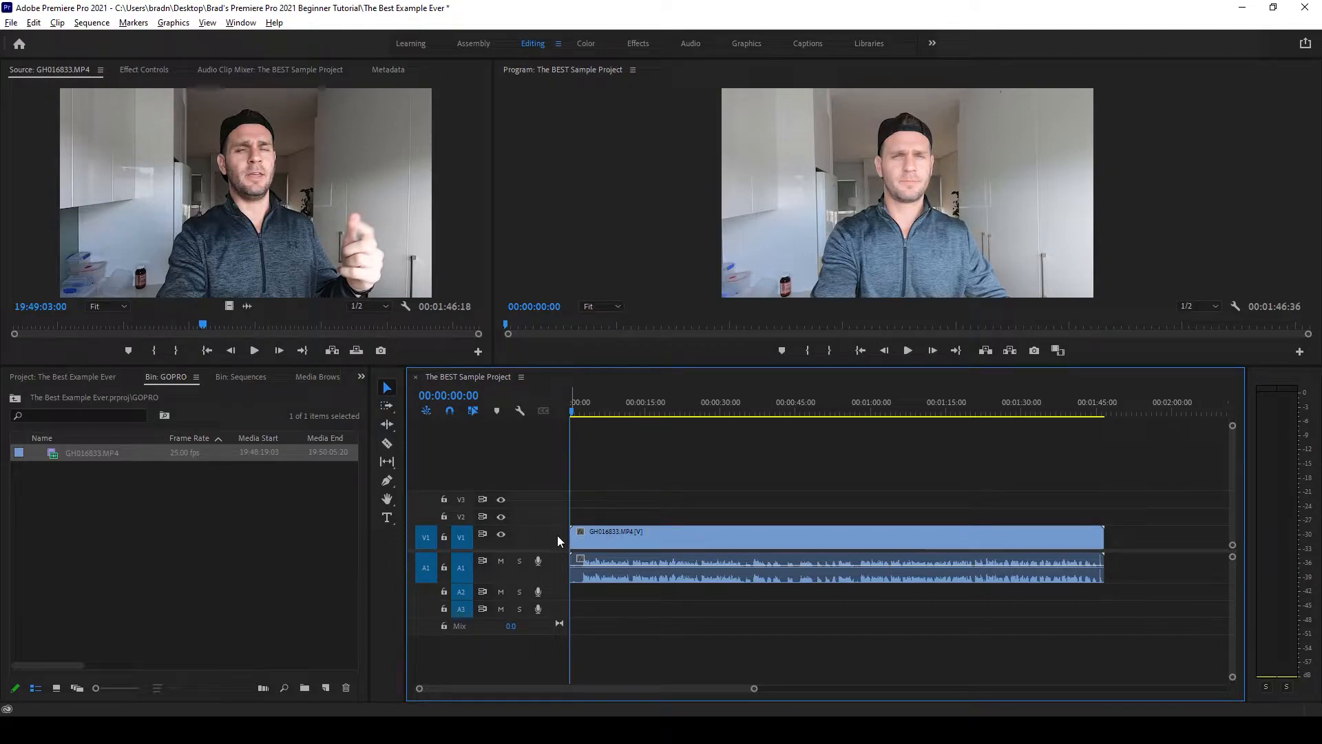
pyautogui.scroll(-2, 557, 535)
pyautogui.scroll(3, 558, 559)
pyautogui.scroll(-1, 556, 564)
pyautogui.scroll(1, 559, 563)
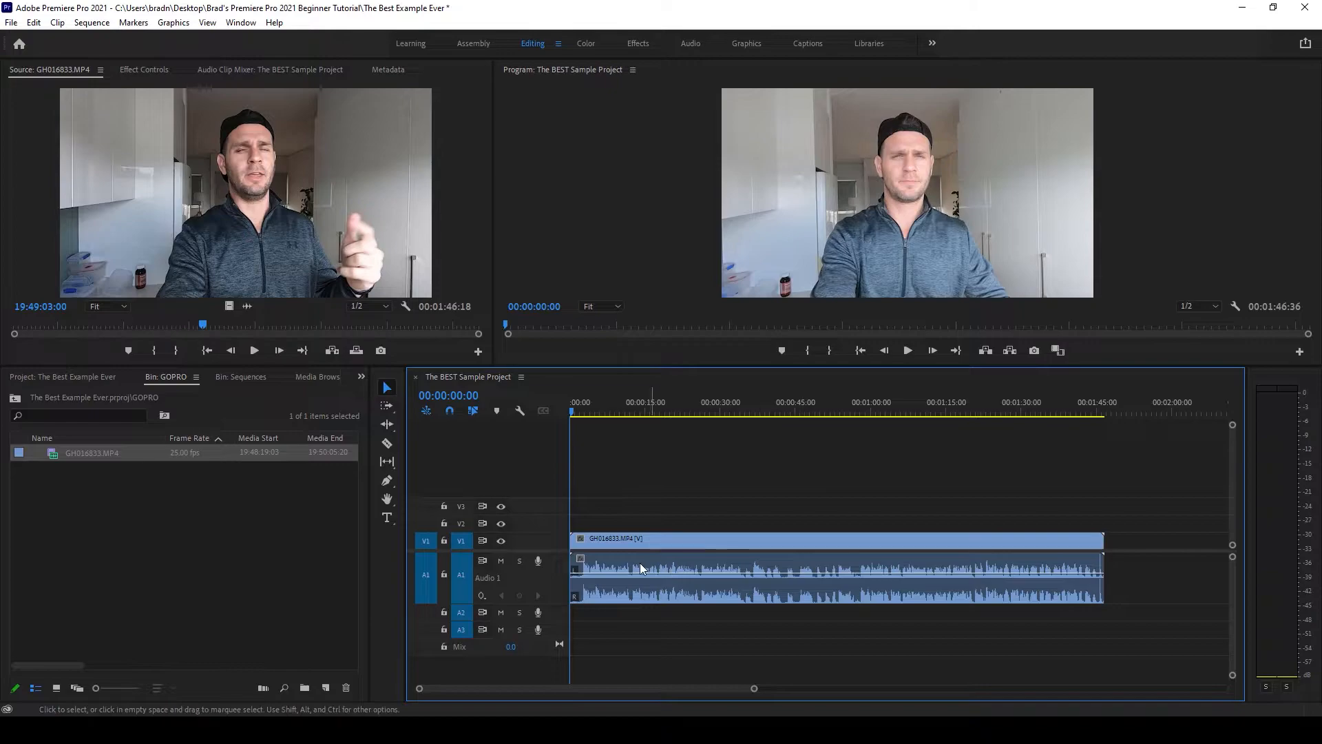
pyautogui.click(873, 580)
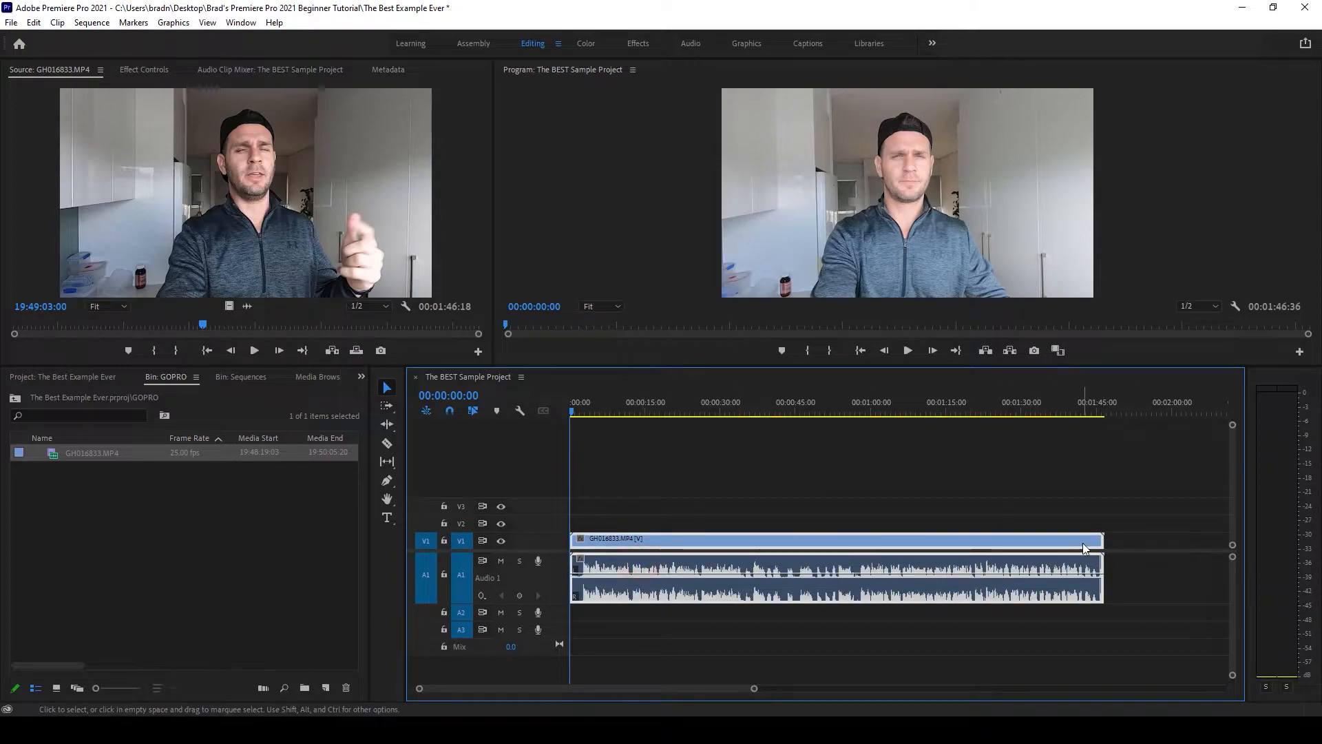
pyautogui.scroll(1, 653, 539)
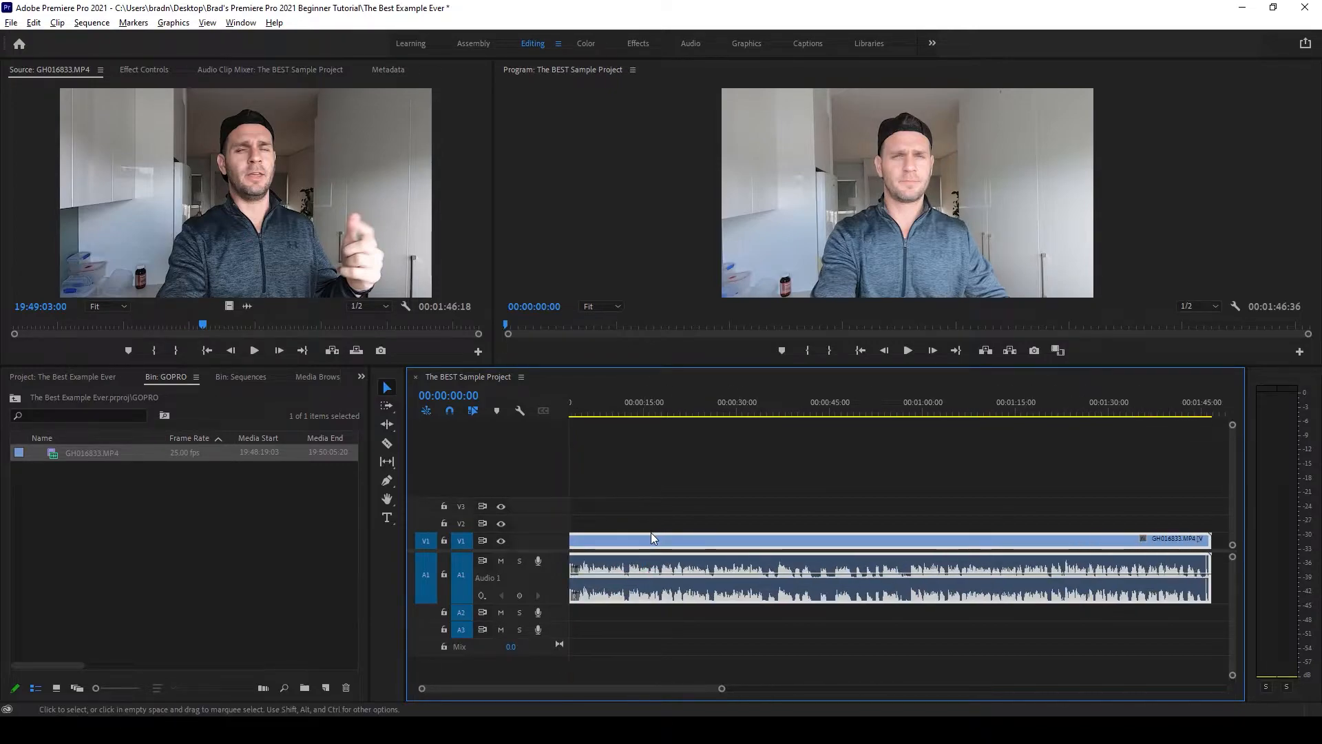
pyautogui.scroll(-2, 653, 539)
pyautogui.click(645, 511)
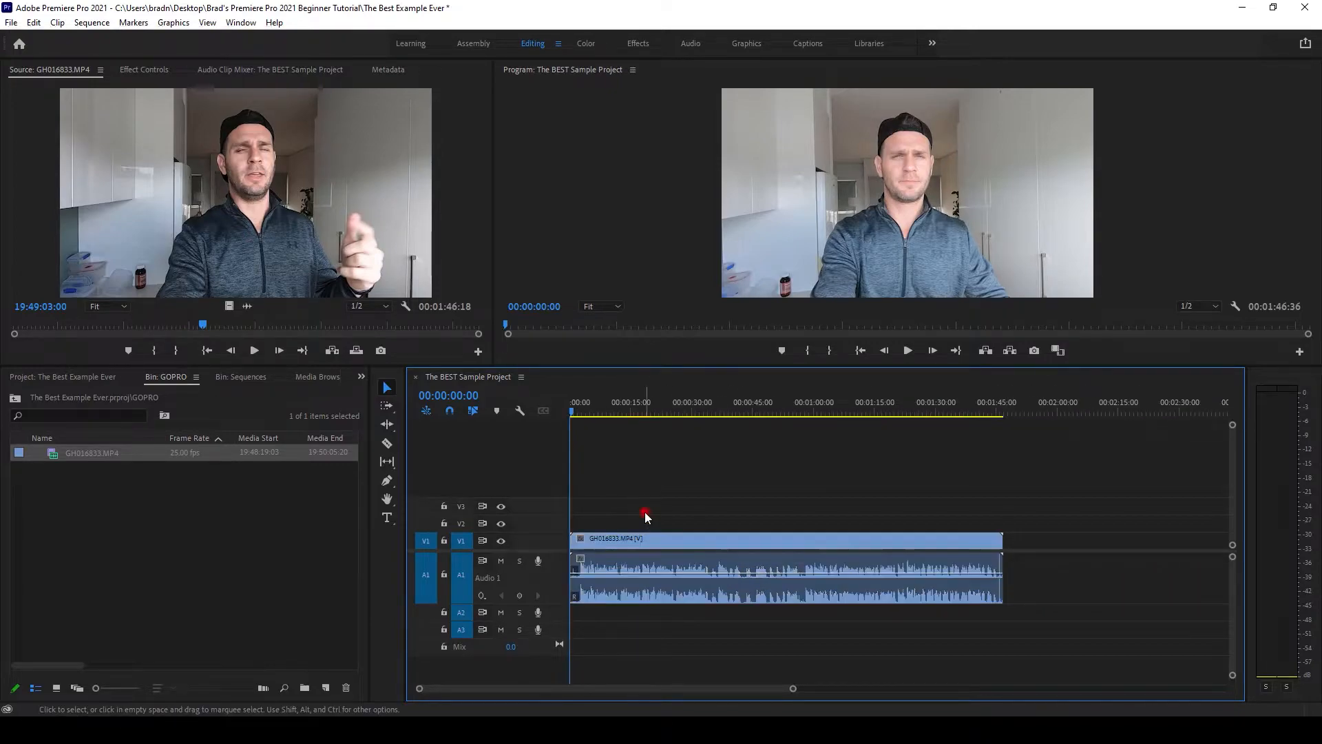
# - Open the EOS M5 CAMERA bin and display its clips as thumbnails
pyautogui.click(16, 398)
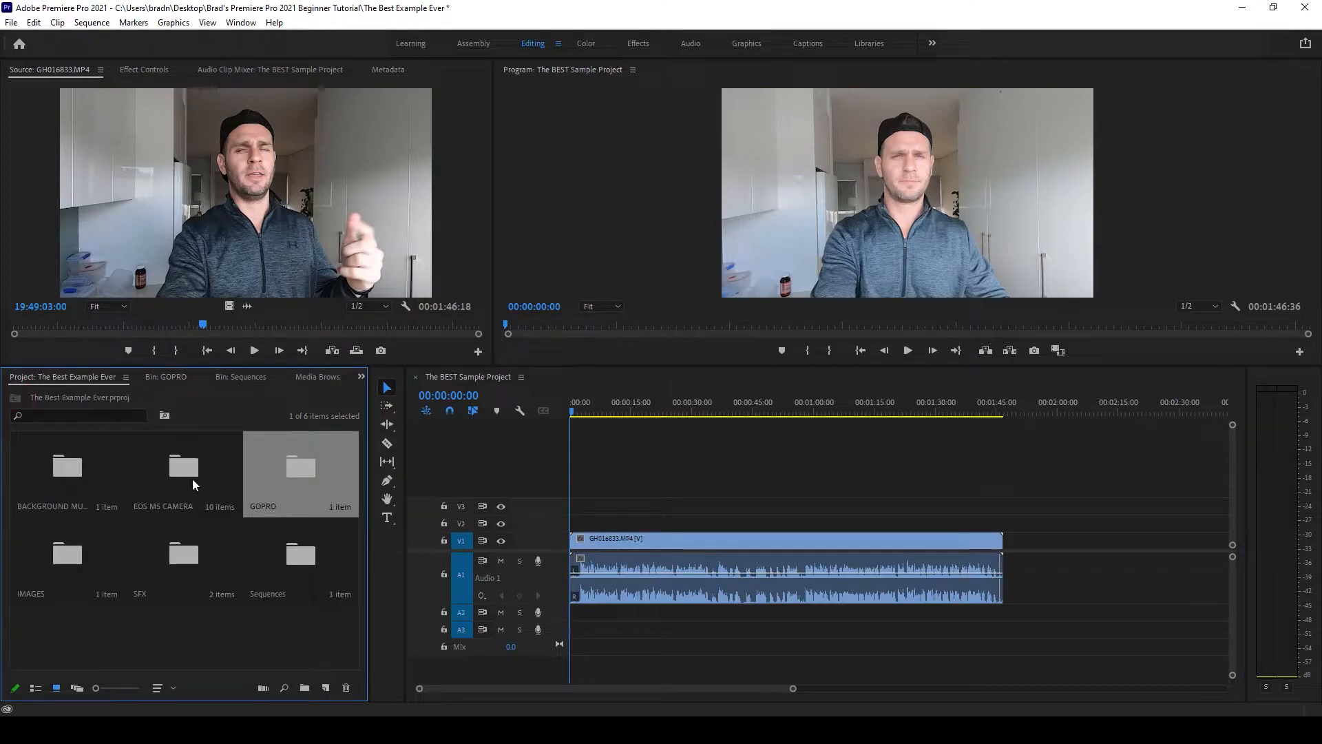
pyautogui.doubleClick(193, 478)
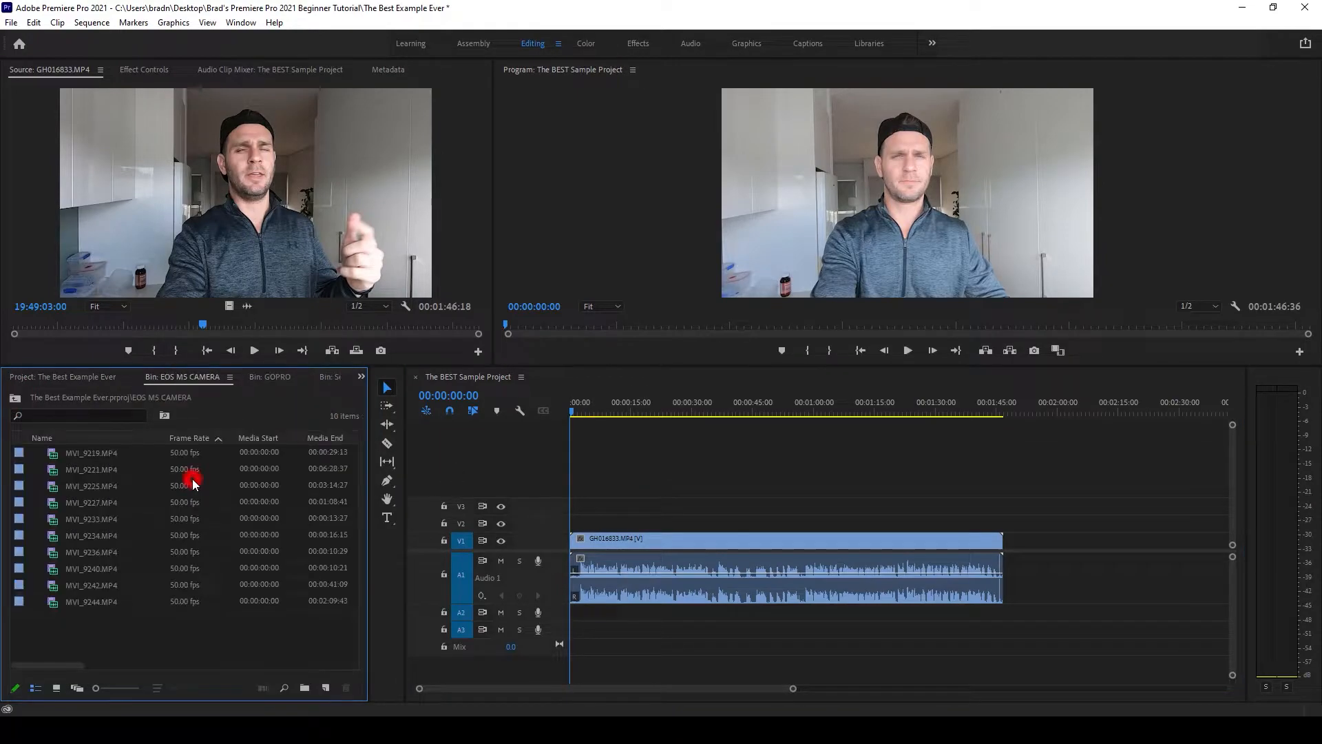
pyautogui.click(57, 687)
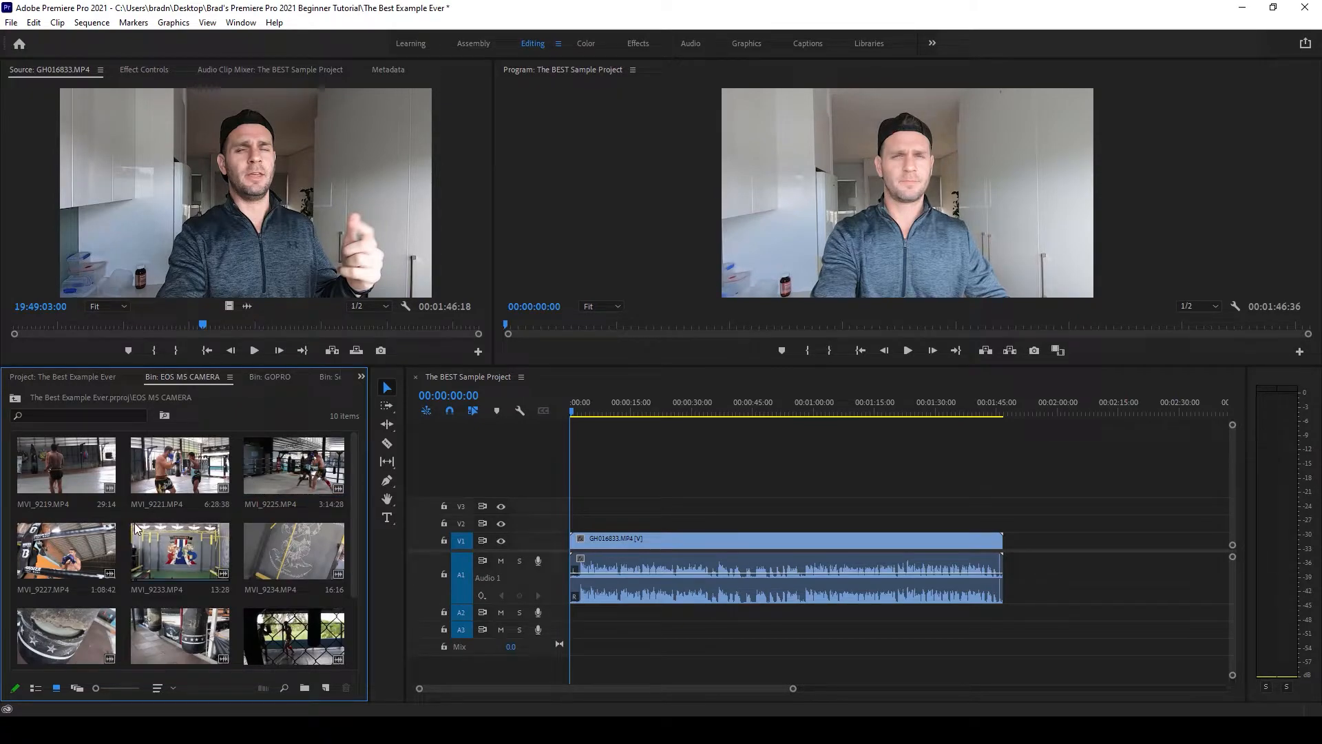
# - Open the clip MVI_9221.MP4 from the EOS M5 CAMERA bin in the Source monitor
pyautogui.click(281, 462)
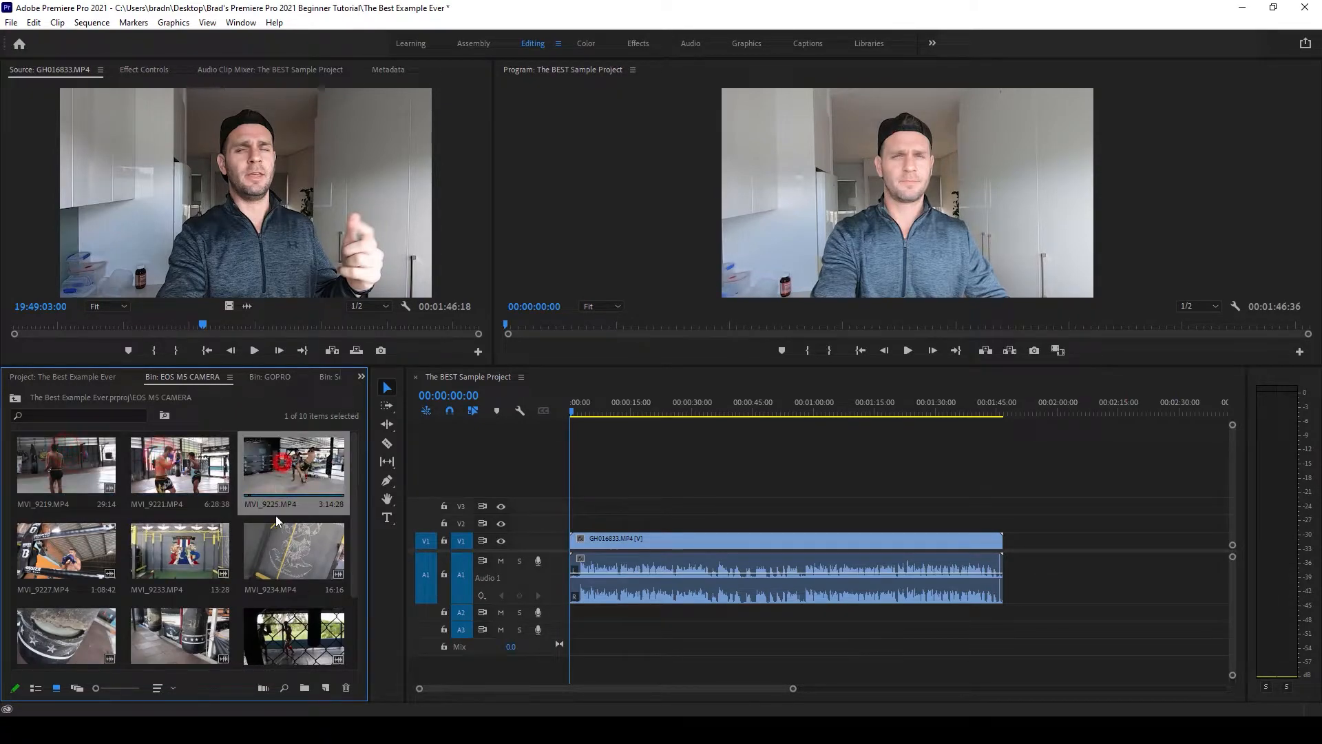
pyautogui.click(72, 564)
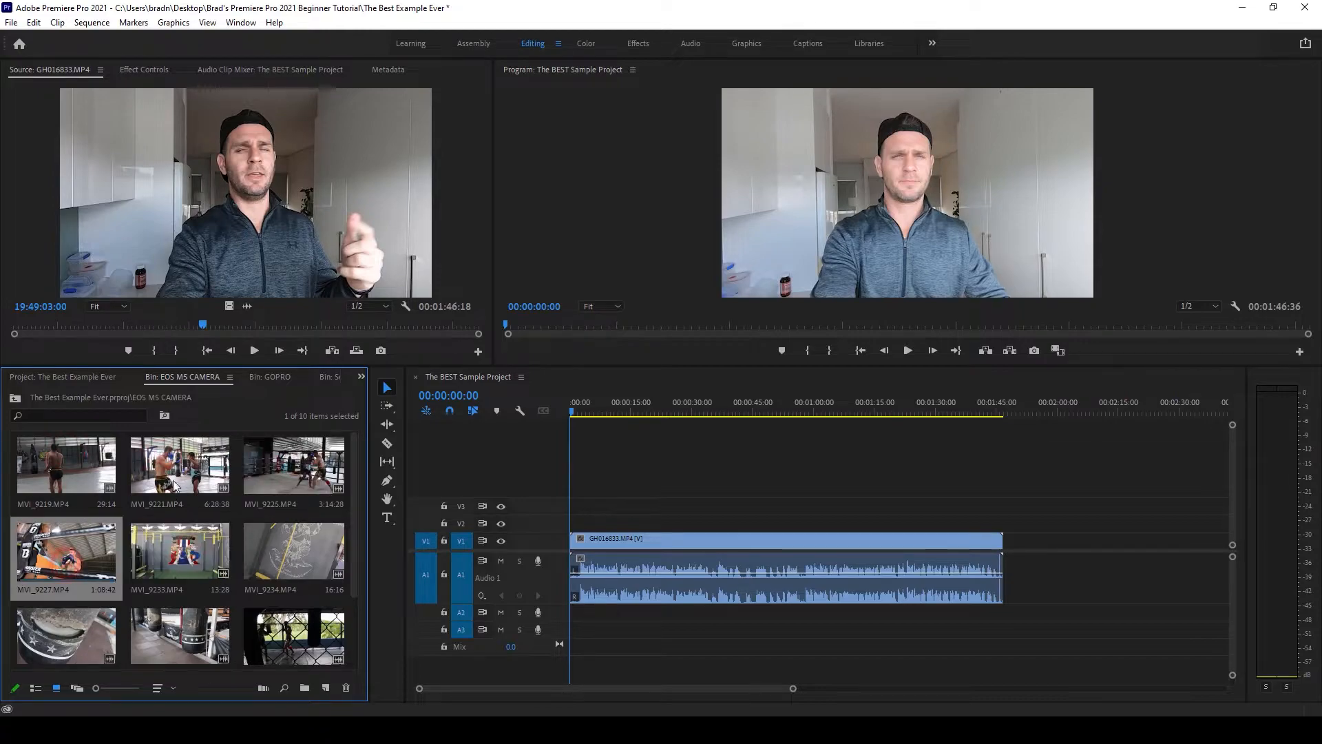
pyautogui.doubleClick(183, 469)
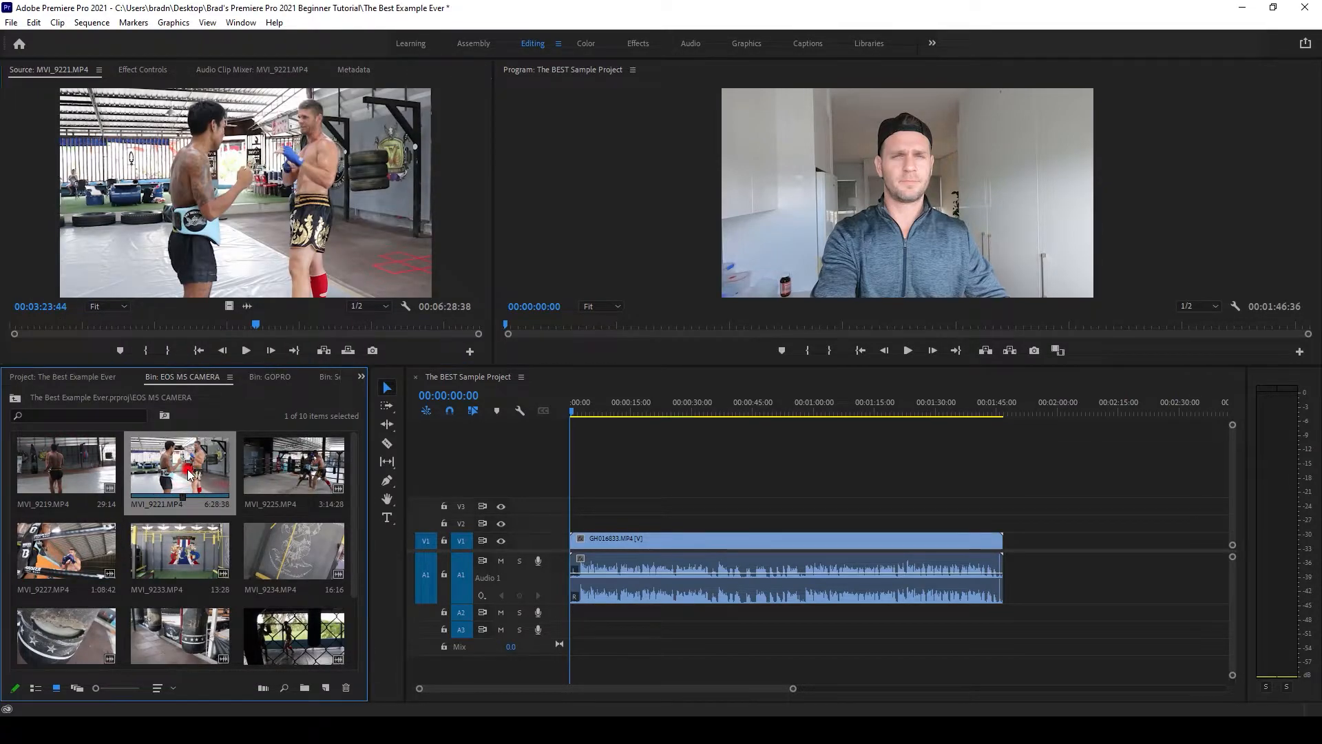
# - Mark an In point at 00:01:42:09 and an Out point at 00:02:13:01 on MVI_9221.MP4 in the Source monitor
pyautogui.moveTo(61, 324); pyautogui.dragTo(190, 326)
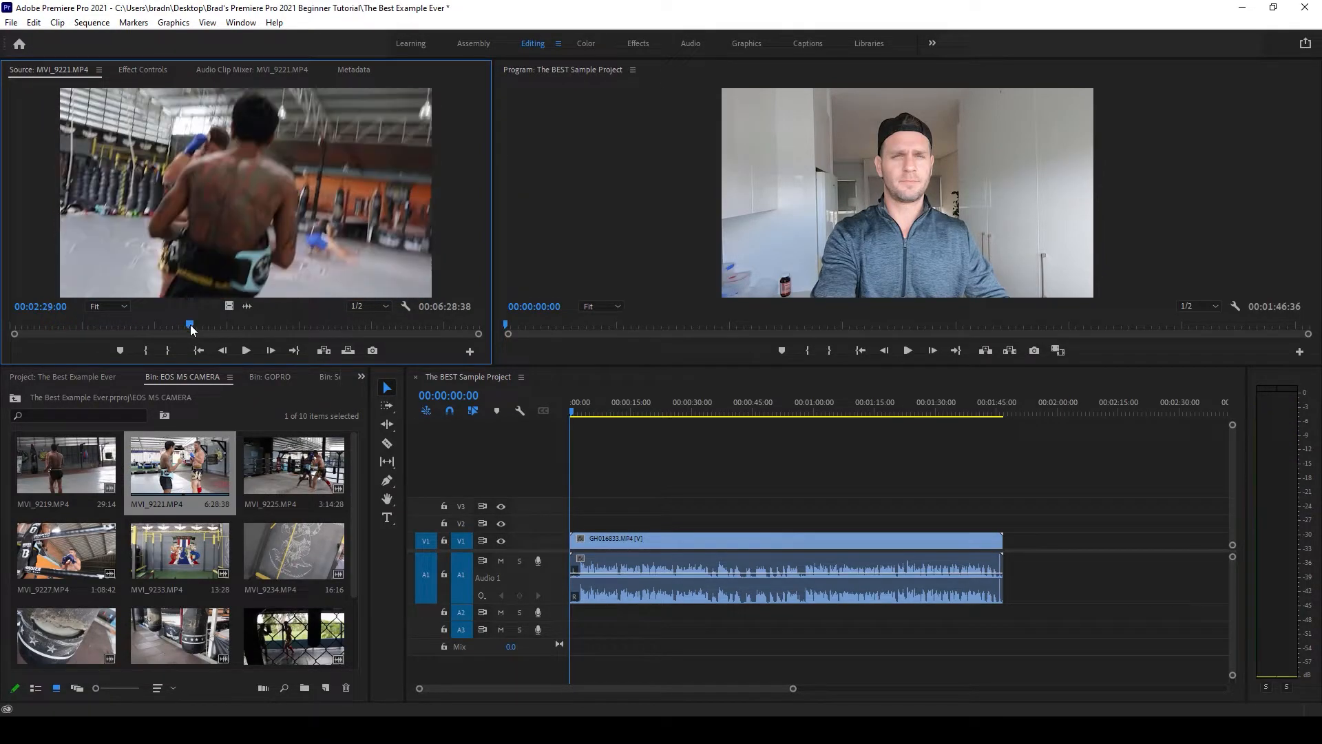
pyautogui.click(133, 325)
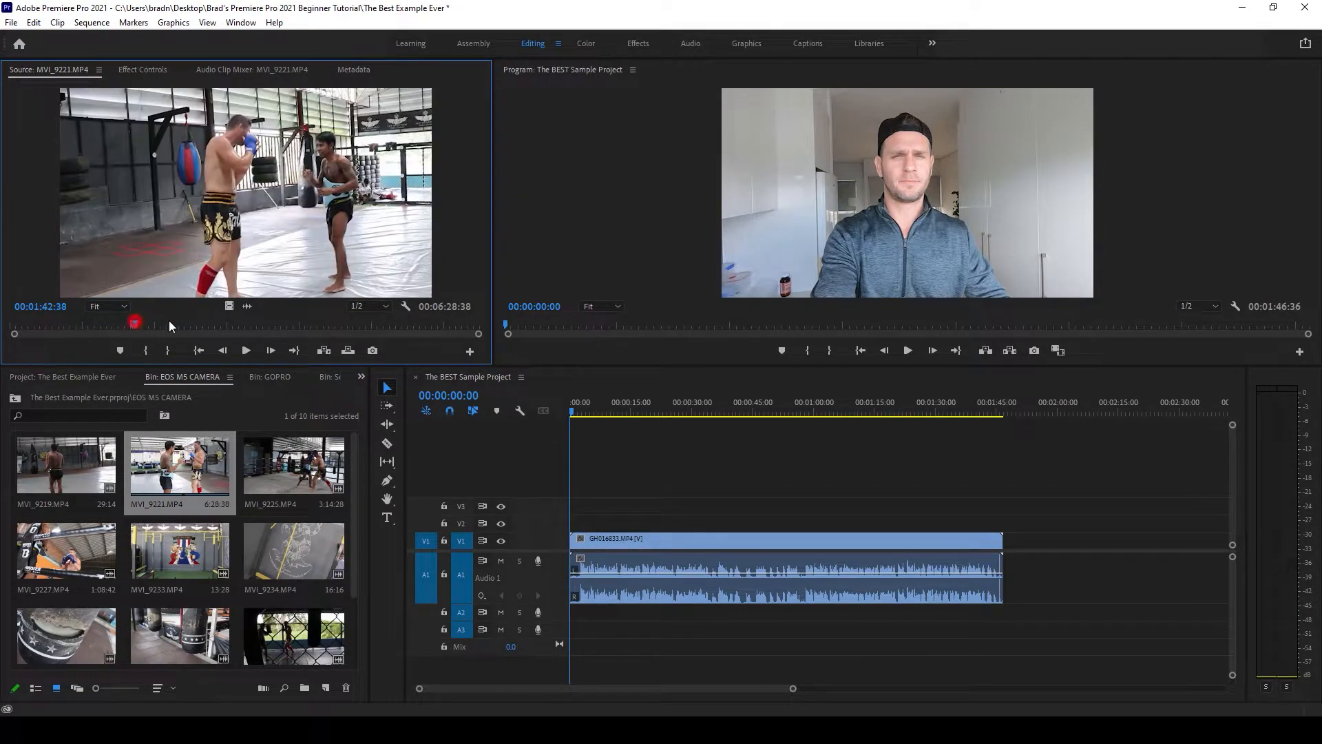
pyautogui.click(133, 325)
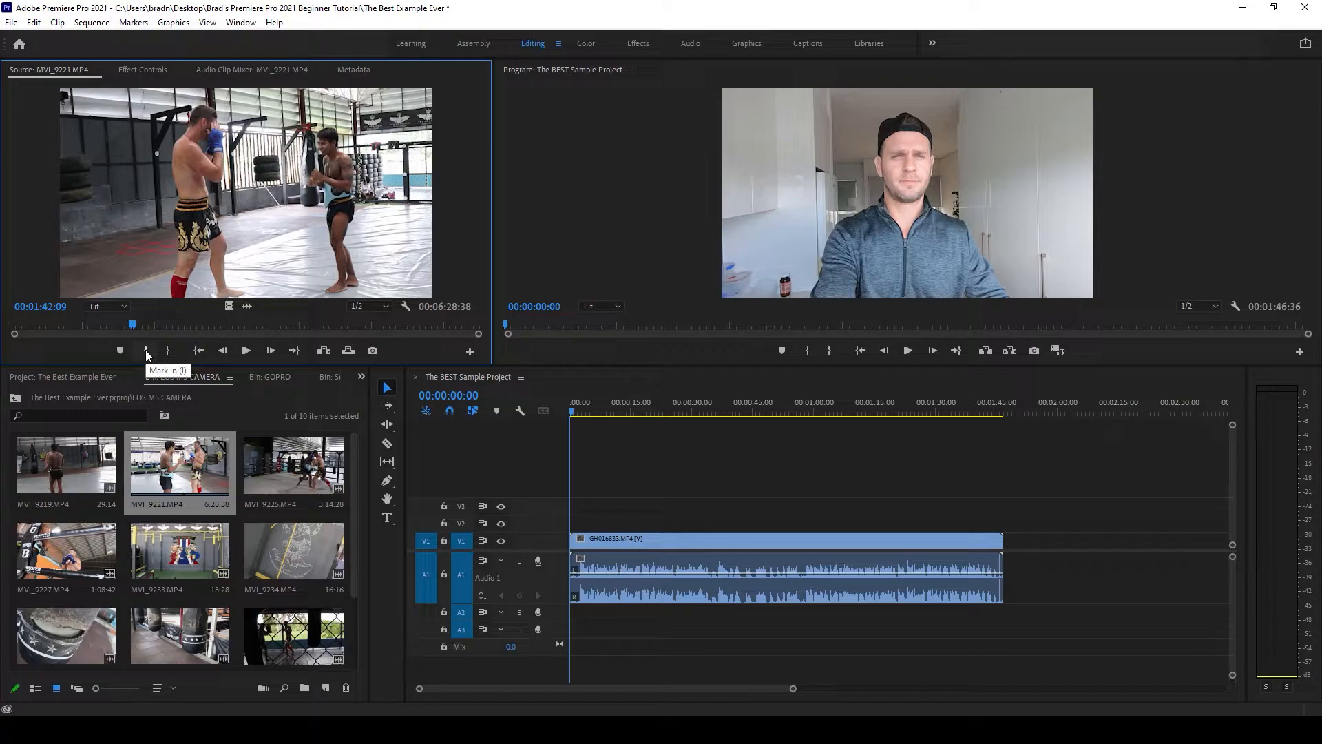
pyautogui.click(146, 350)
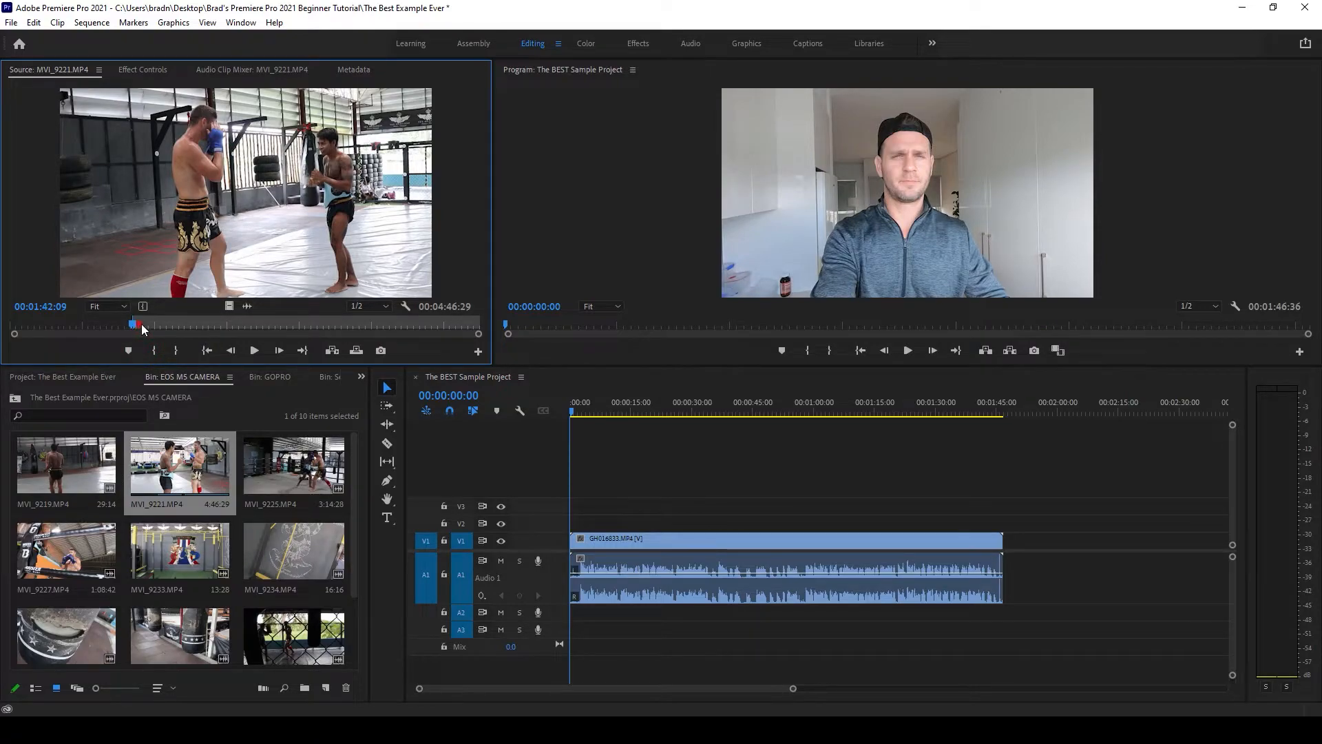
pyautogui.moveTo(142, 324); pyautogui.dragTo(171, 324)
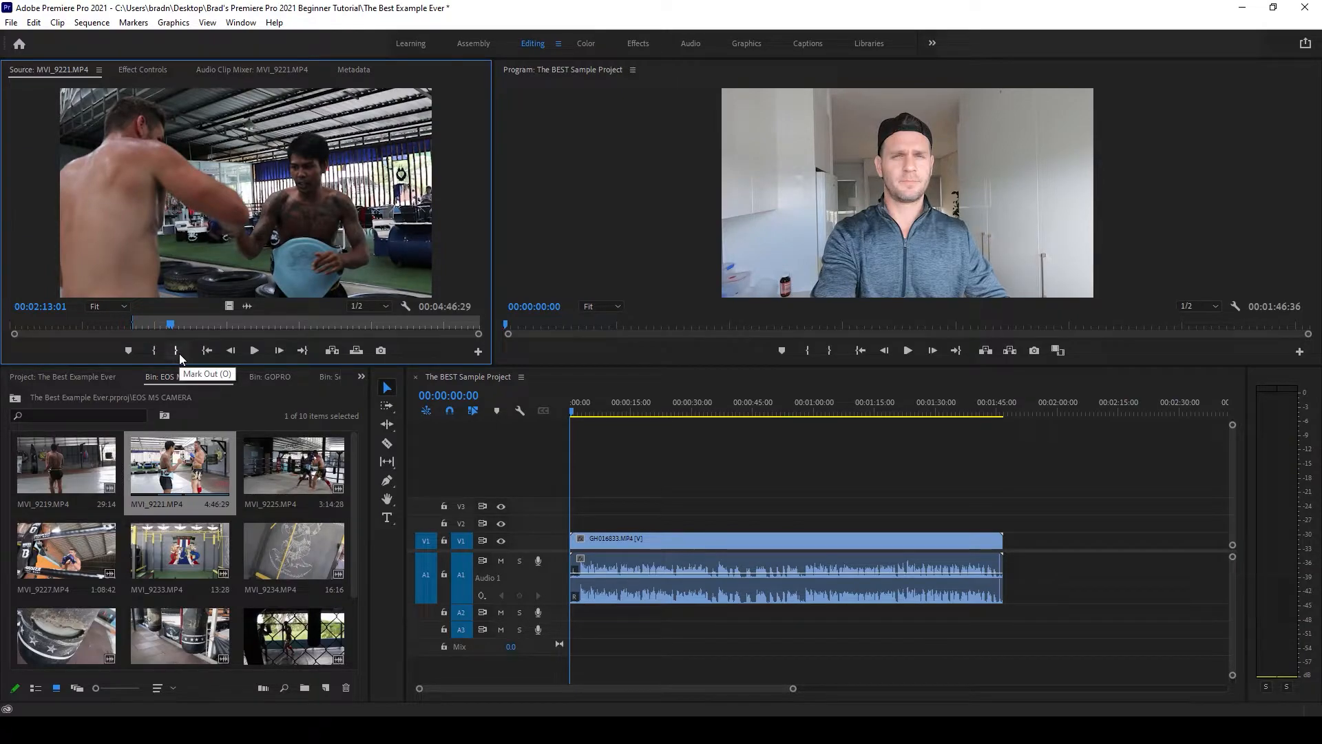
pyautogui.click(177, 351)
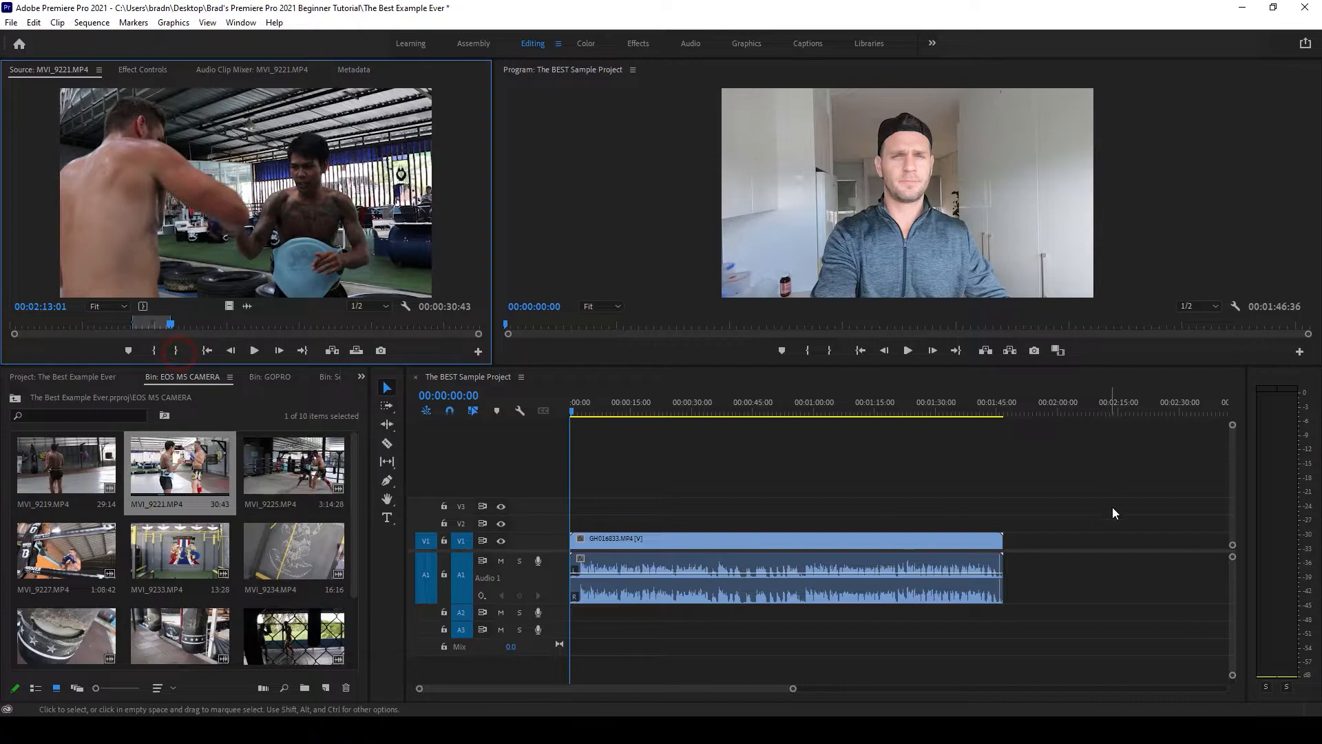
# - Insert the marked section of MVI_9221.MP4 into the sequence at 00:01:47:45, just after the GoPro clip, and select it
pyautogui.moveTo(658, 403); pyautogui.dragTo(1009, 419)
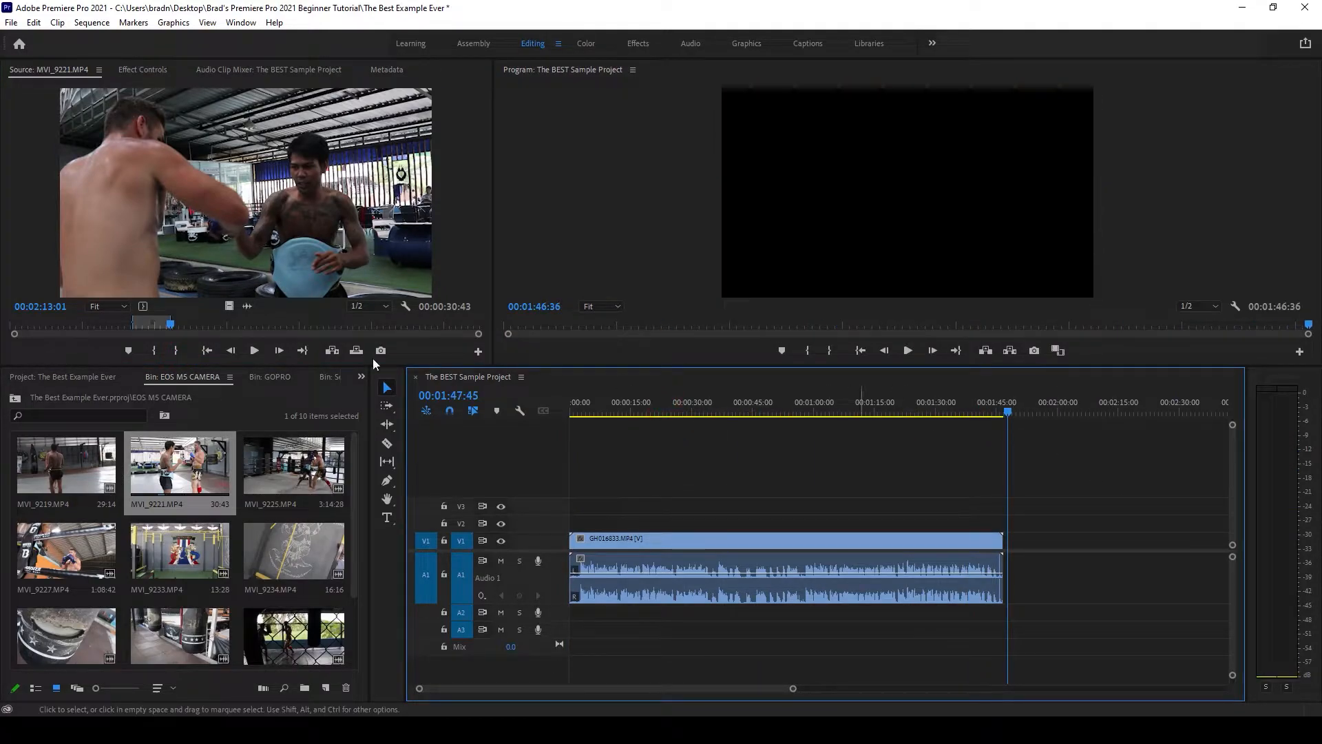
pyautogui.click(336, 350)
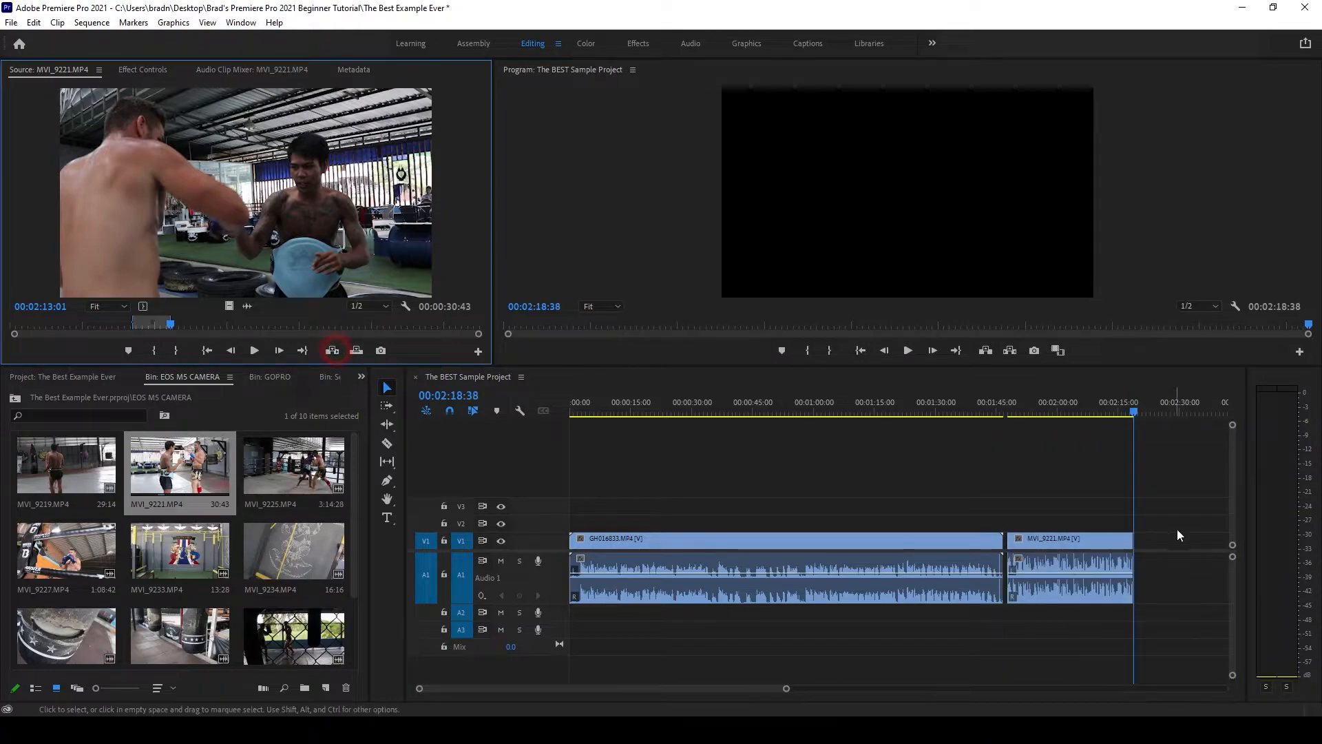
pyautogui.click(1090, 534)
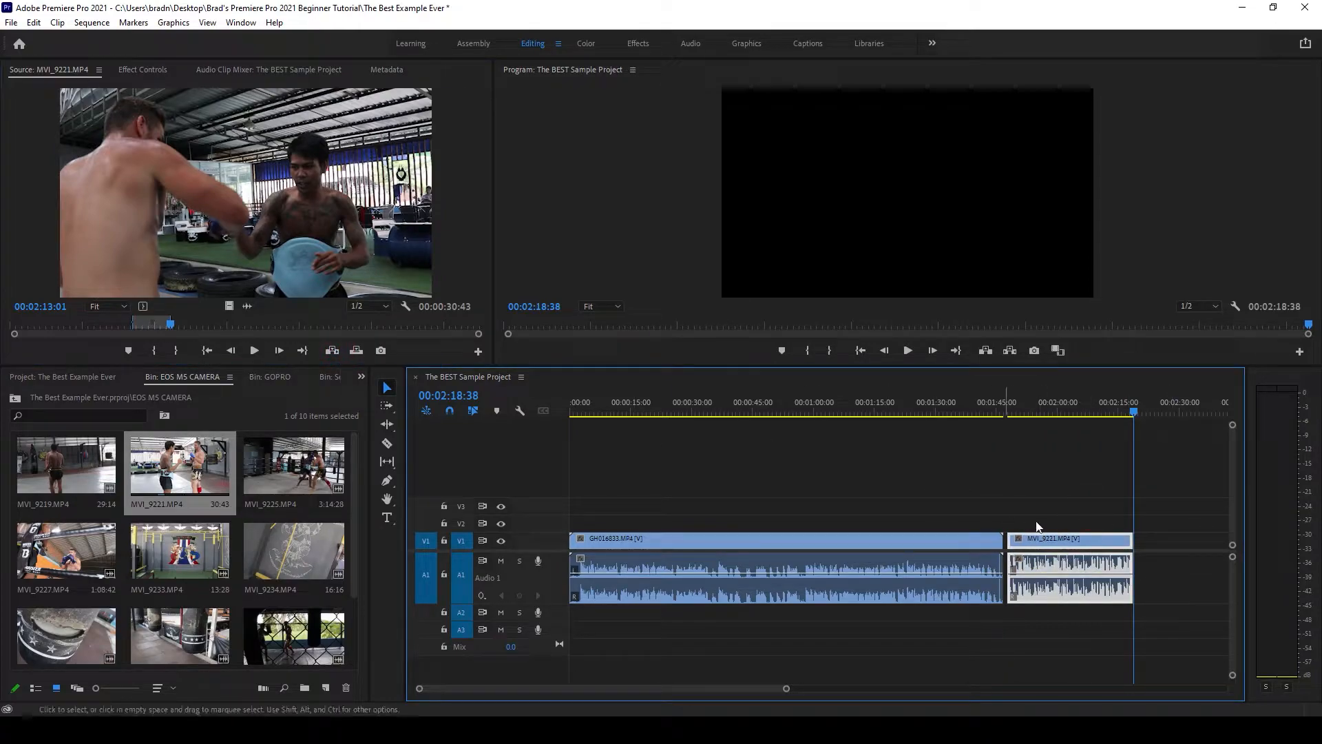
# - Open MVI_9225.MP4 in the Source monitor and mark an In point at 00:01:46:00 and an Out point at 00:02:06:00
pyautogui.moveTo(216, 324); pyautogui.dragTo(306, 325)
pyautogui.doubleClick(290, 460)
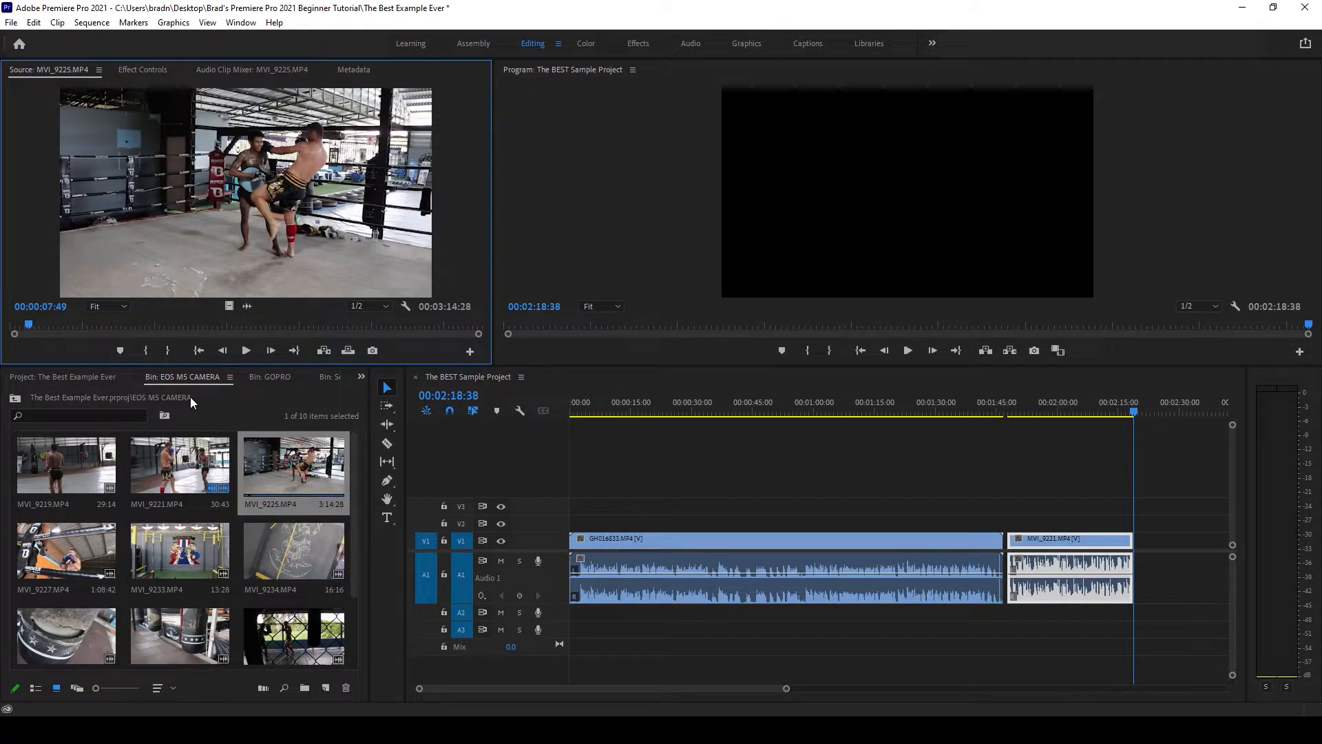
pyautogui.click(84, 326)
pyautogui.click(130, 326)
pyautogui.click(184, 327)
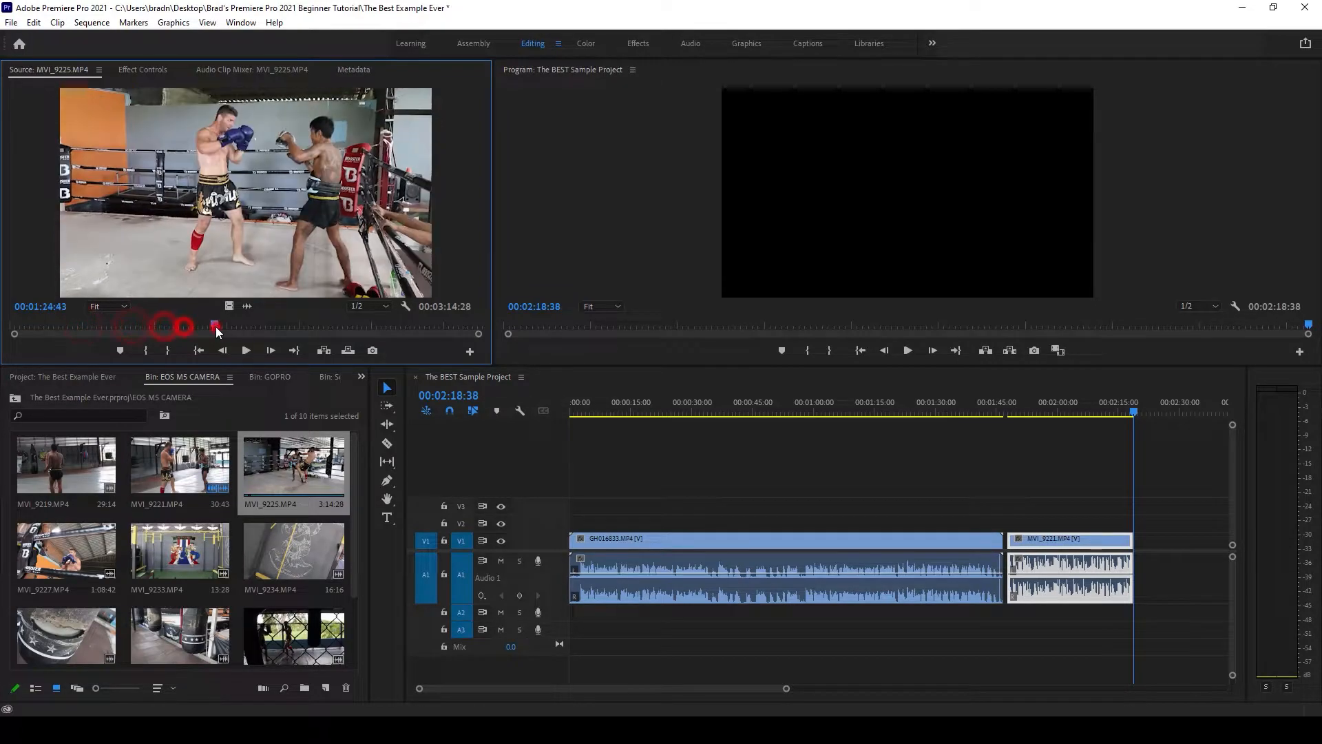
pyautogui.click(216, 326)
pyautogui.click(266, 326)
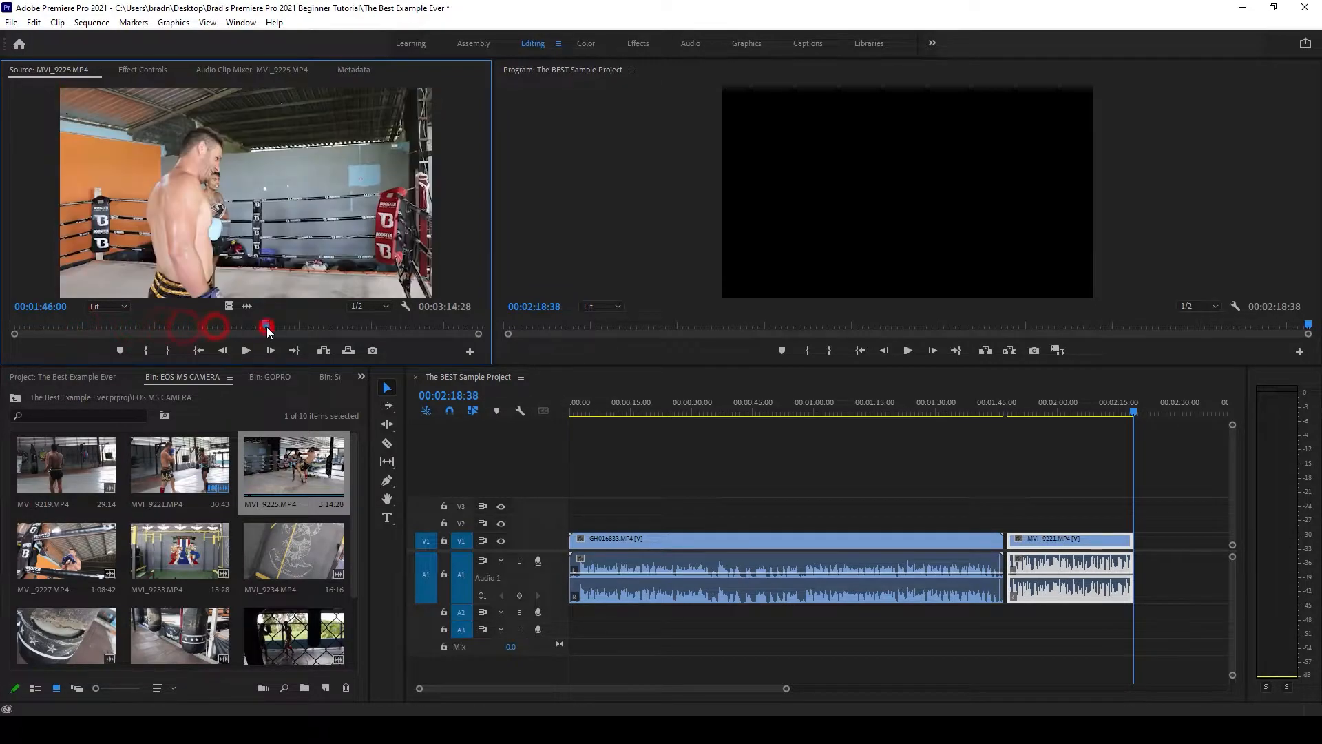
pyautogui.click(146, 351)
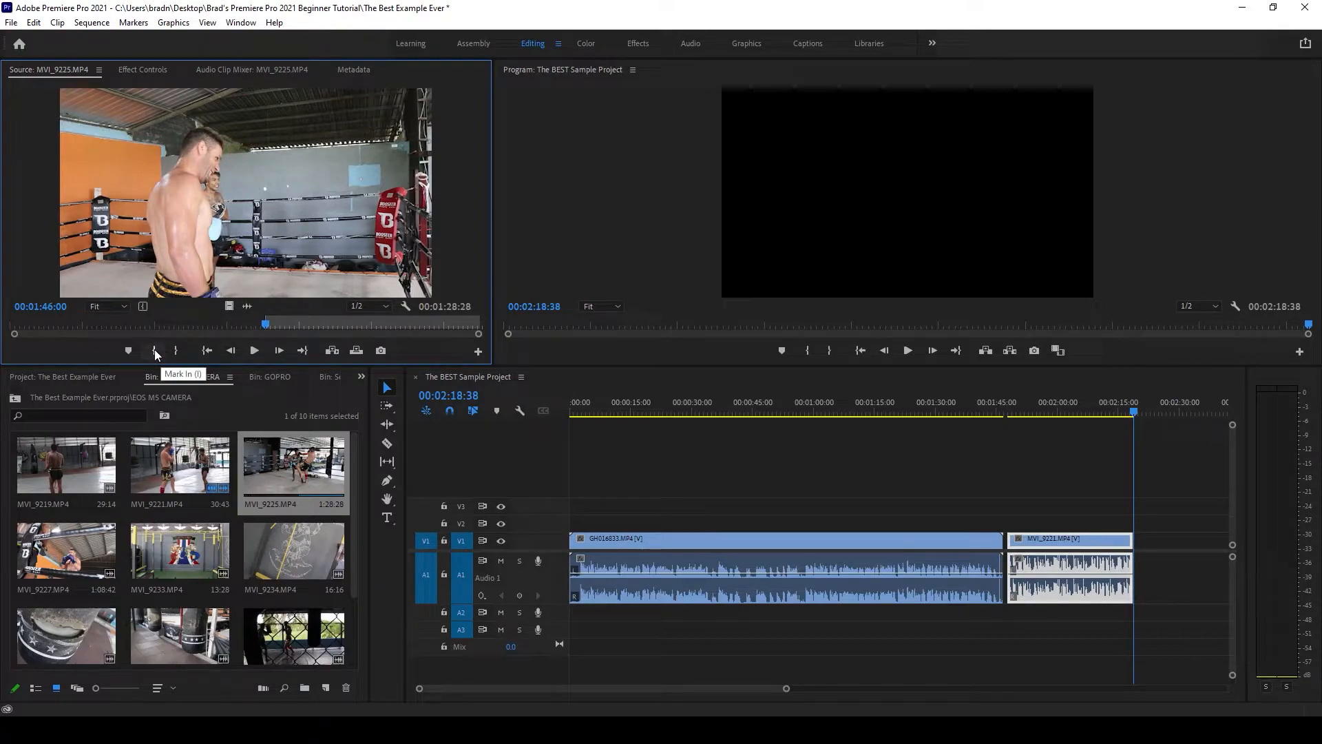
pyautogui.moveTo(273, 325); pyautogui.dragTo(316, 329)
pyautogui.press('o')
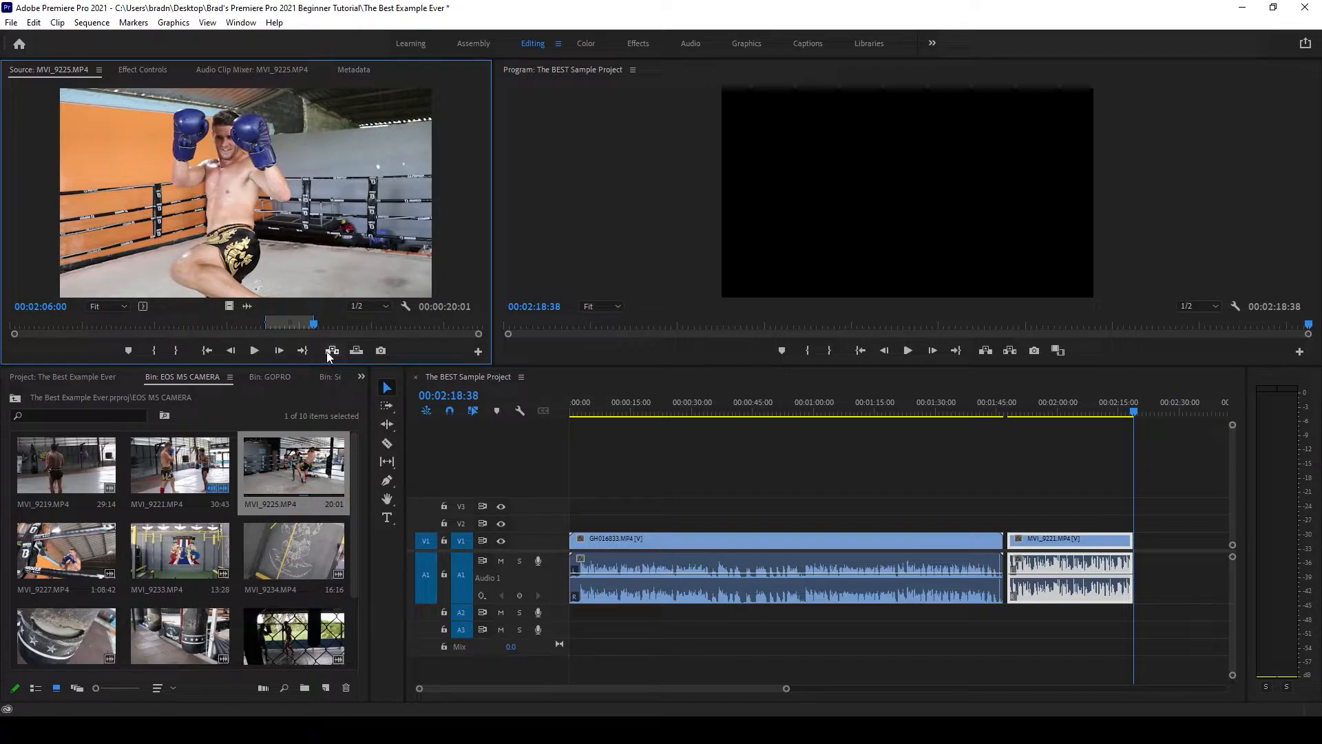
# - Insert the marked section of MVI_9225.MP4 directly after the MVI_9221.MP4 clip in the sequence
pyautogui.click(328, 352)
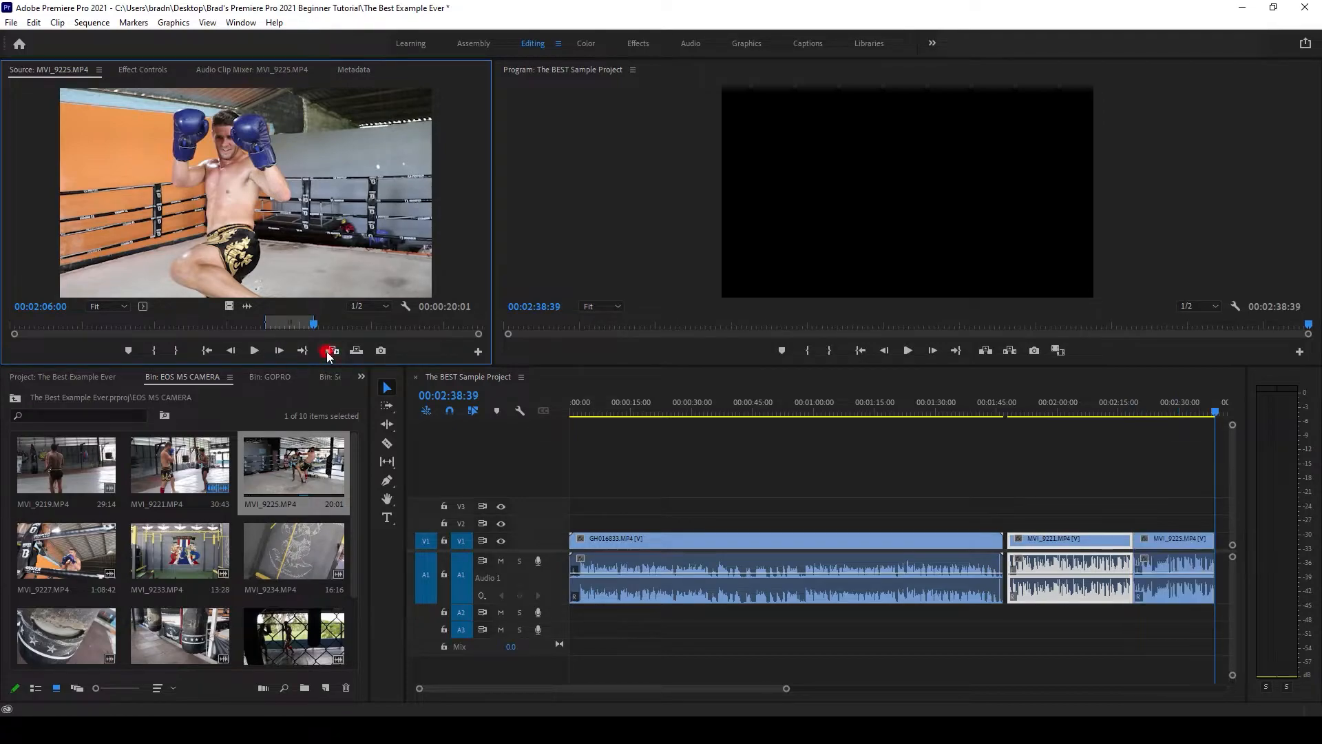
pyautogui.scroll(-3, 1185, 497)
pyautogui.click(944, 497)
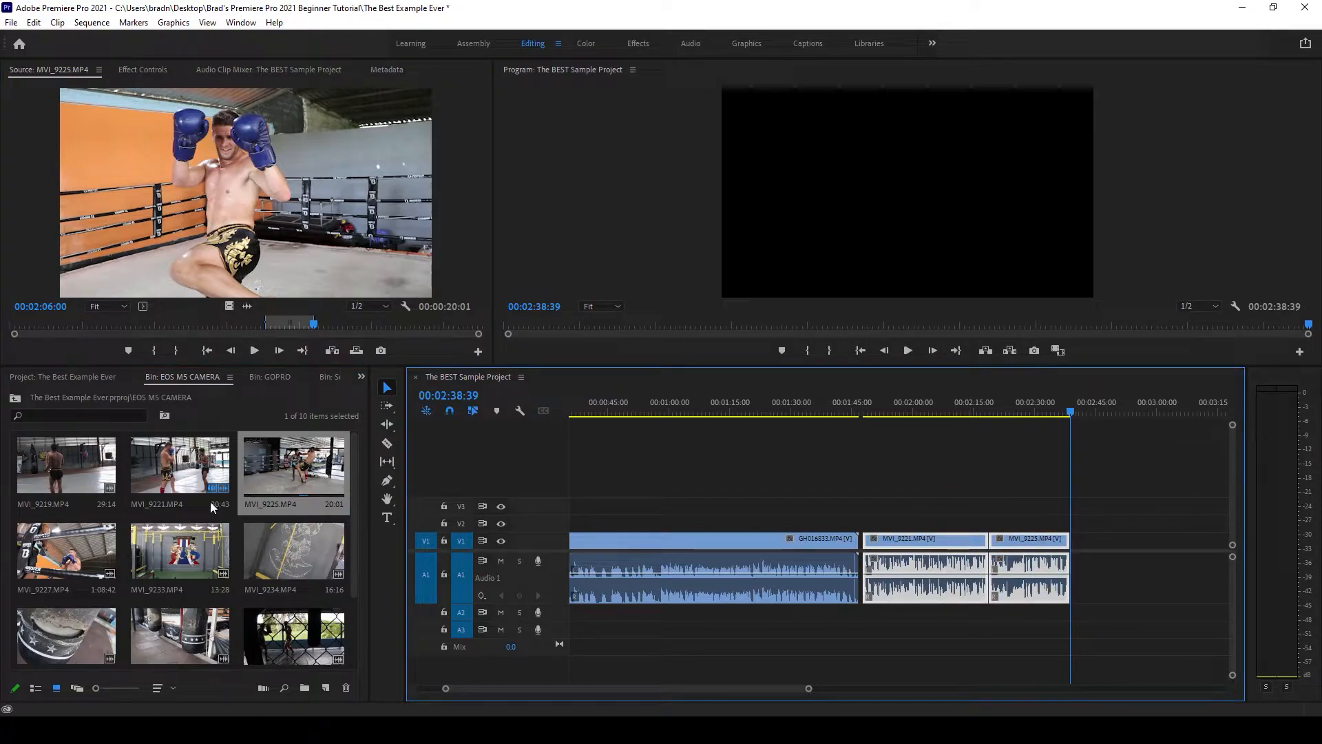
pyautogui.scroll(-2, 209, 502)
pyautogui.scroll(2, 208, 554)
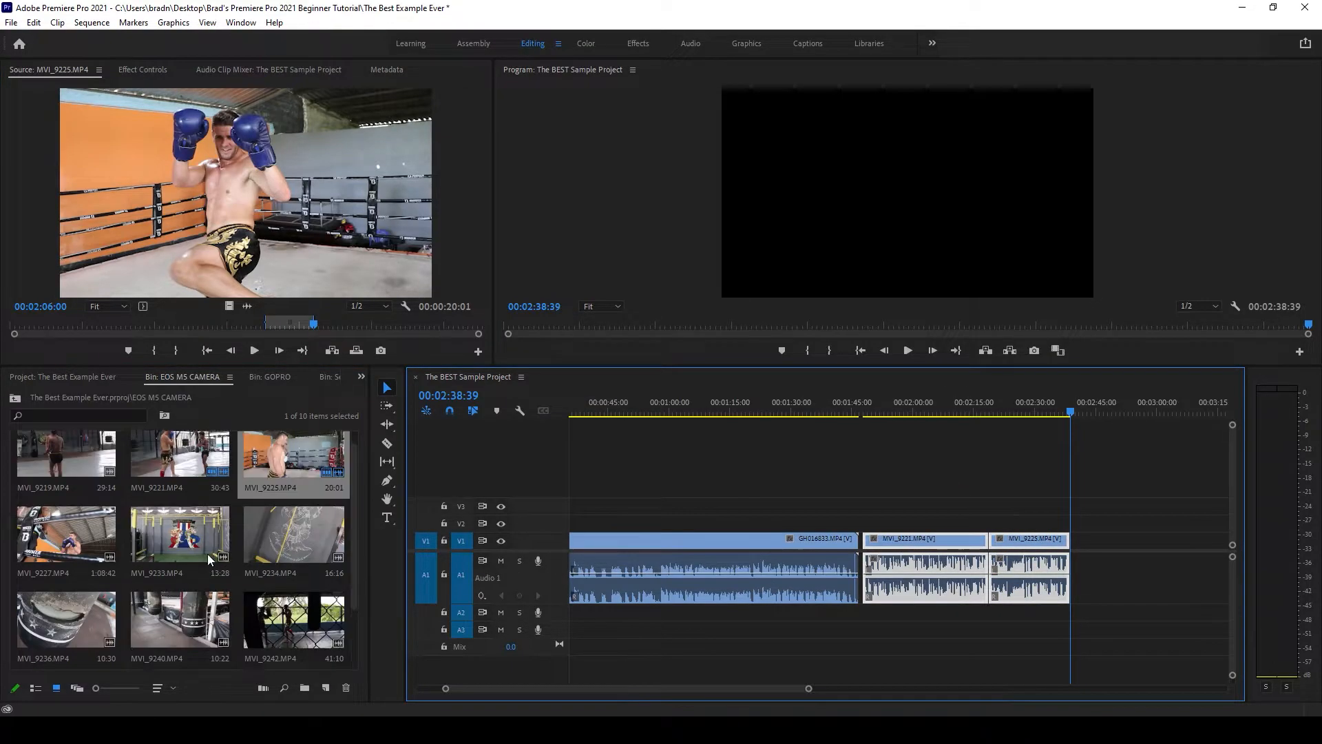
pyautogui.click(1110, 503)
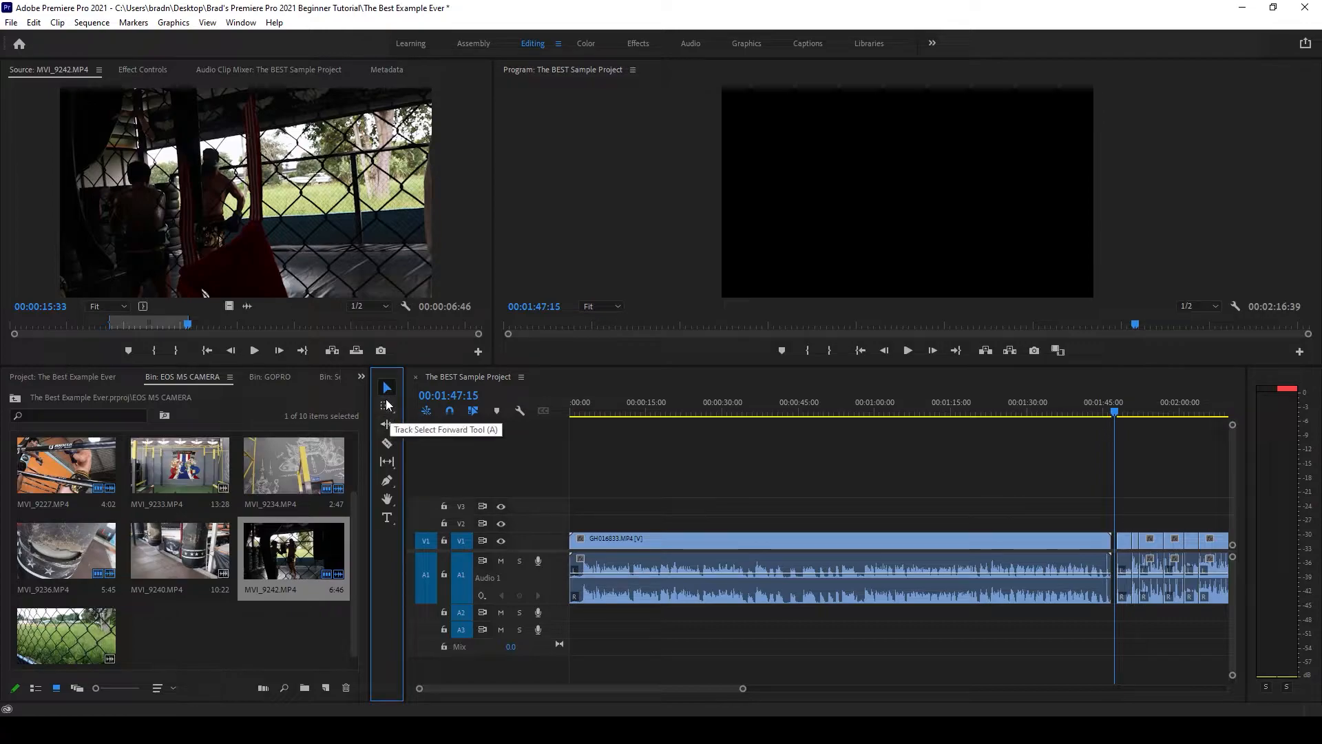
# - Try out the Razor, Pen and Type tools in turn, ending with the Selection tool
pyautogui.click(387, 390)
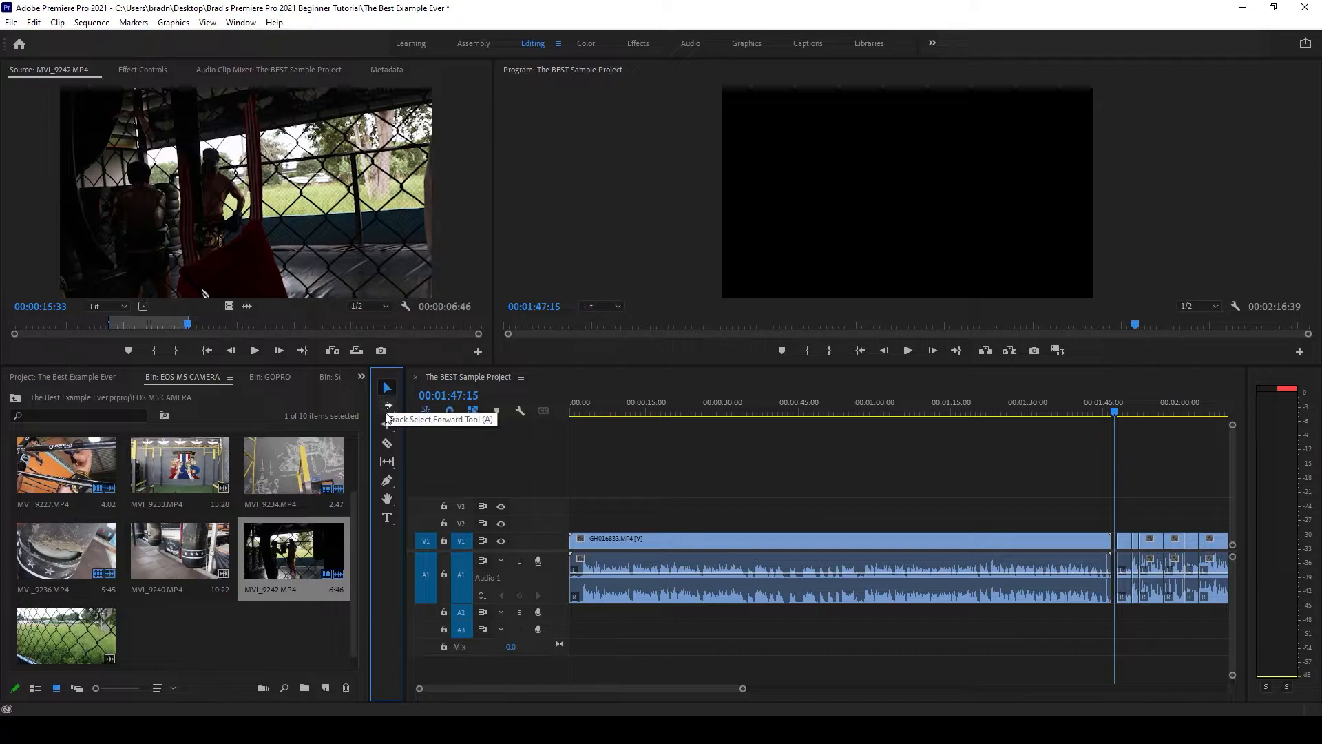
pyautogui.click(386, 445)
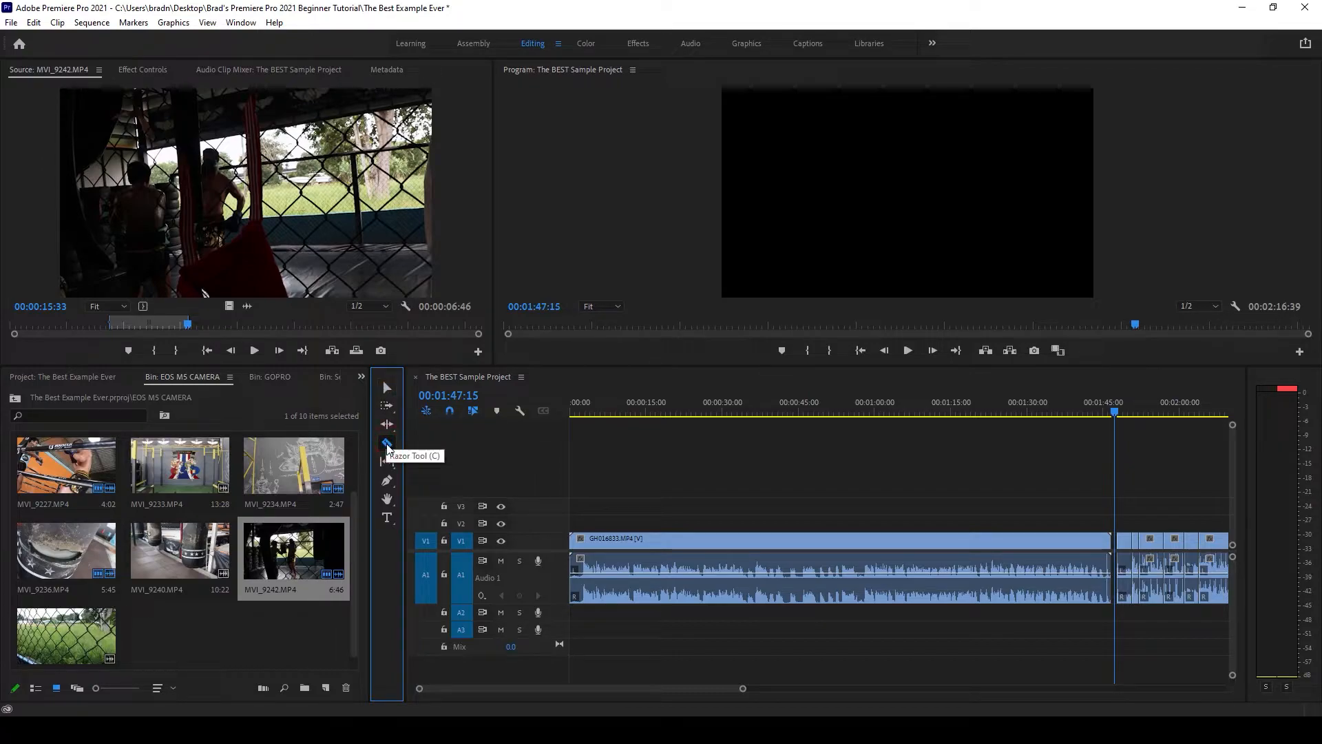
pyautogui.click(629, 469)
pyautogui.press('p')
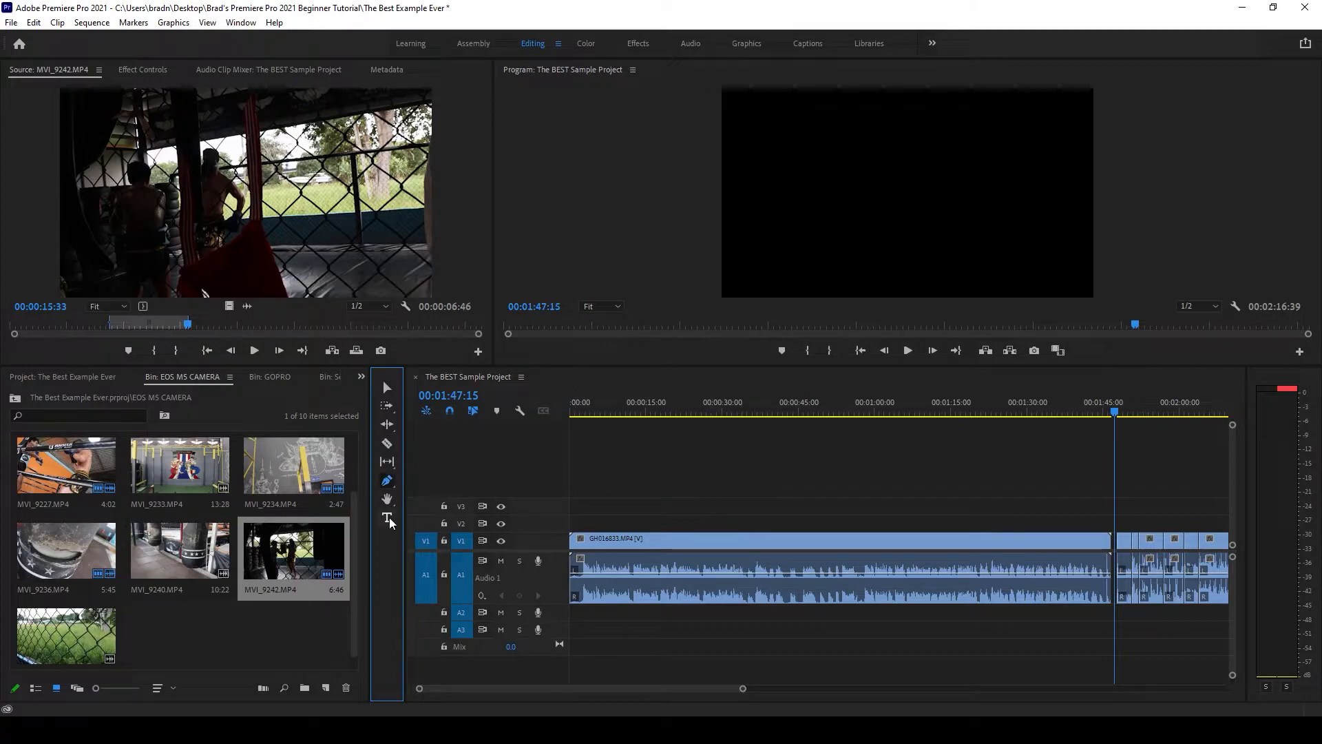
pyautogui.click(388, 519)
pyautogui.click(386, 390)
# - Move the GoPro clip GH016833.MP4 further along V1 and back to near the start of the sequence
pyautogui.scroll(-4, 787, 530)
pyautogui.click(761, 538)
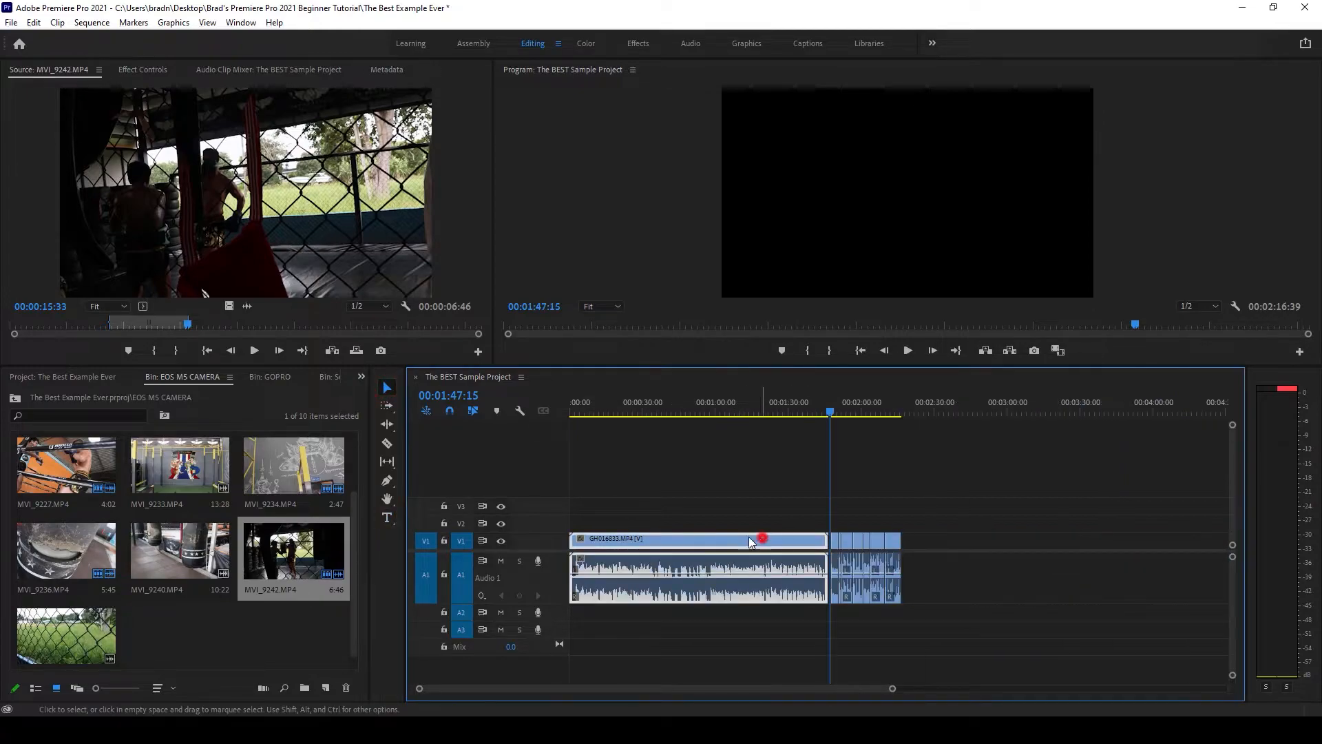
pyautogui.moveTo(750, 541); pyautogui.dragTo(1048, 540)
pyautogui.moveTo(1018, 540); pyautogui.dragTo(651, 540)
# - Select all the camera clips after the GoPro clip and shift them as a group, leaving a gap before them
pyautogui.moveTo(920, 513); pyautogui.dragTo(921, 544)
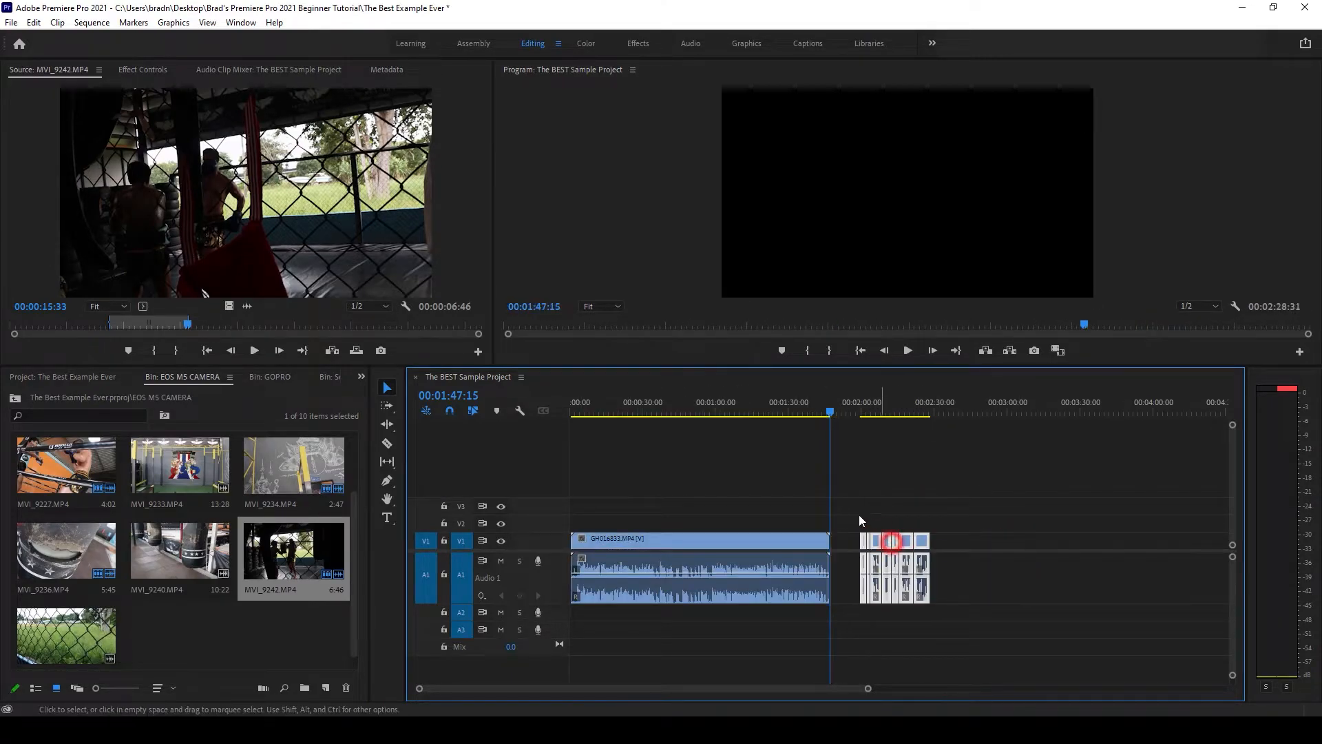
pyautogui.moveTo(865, 507); pyautogui.dragTo(911, 586)
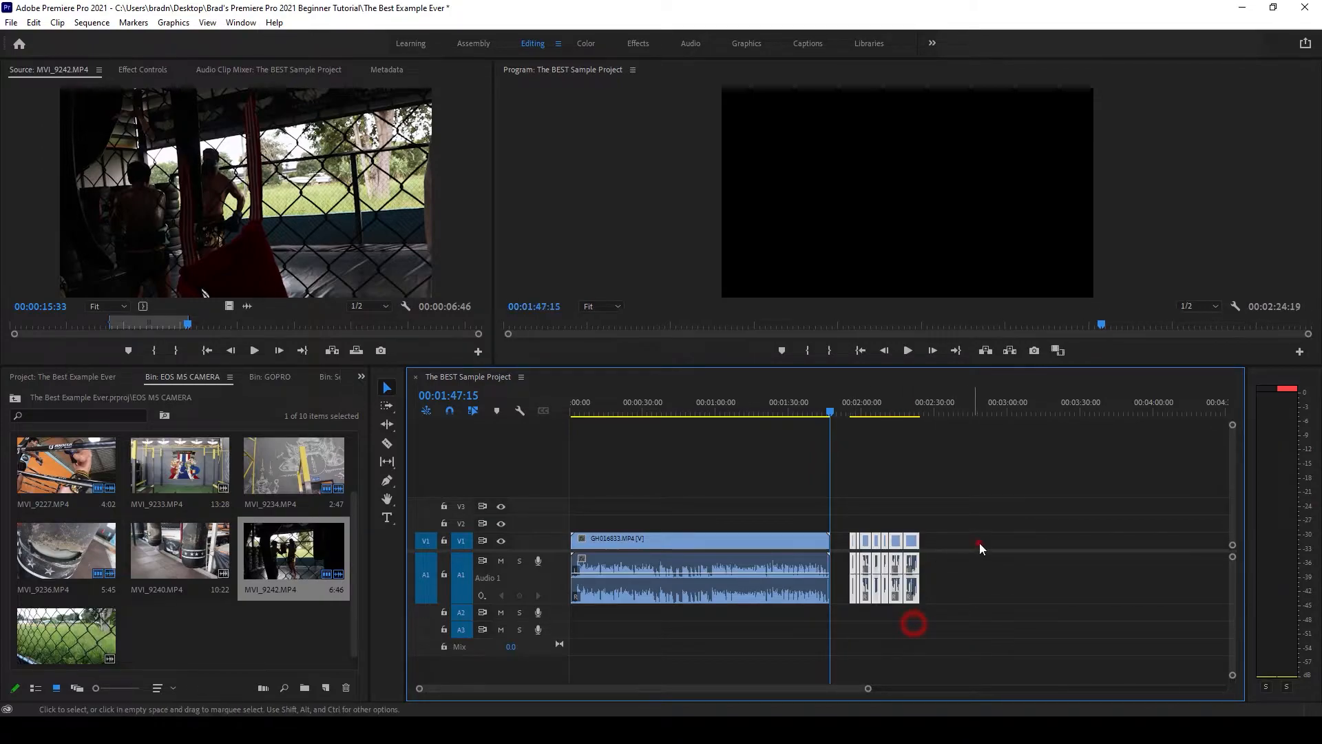
pyautogui.click(980, 543)
# - Activate the Razor tool and play the sequence from its start, stopping at 00:00:04:09
pyautogui.click(387, 444)
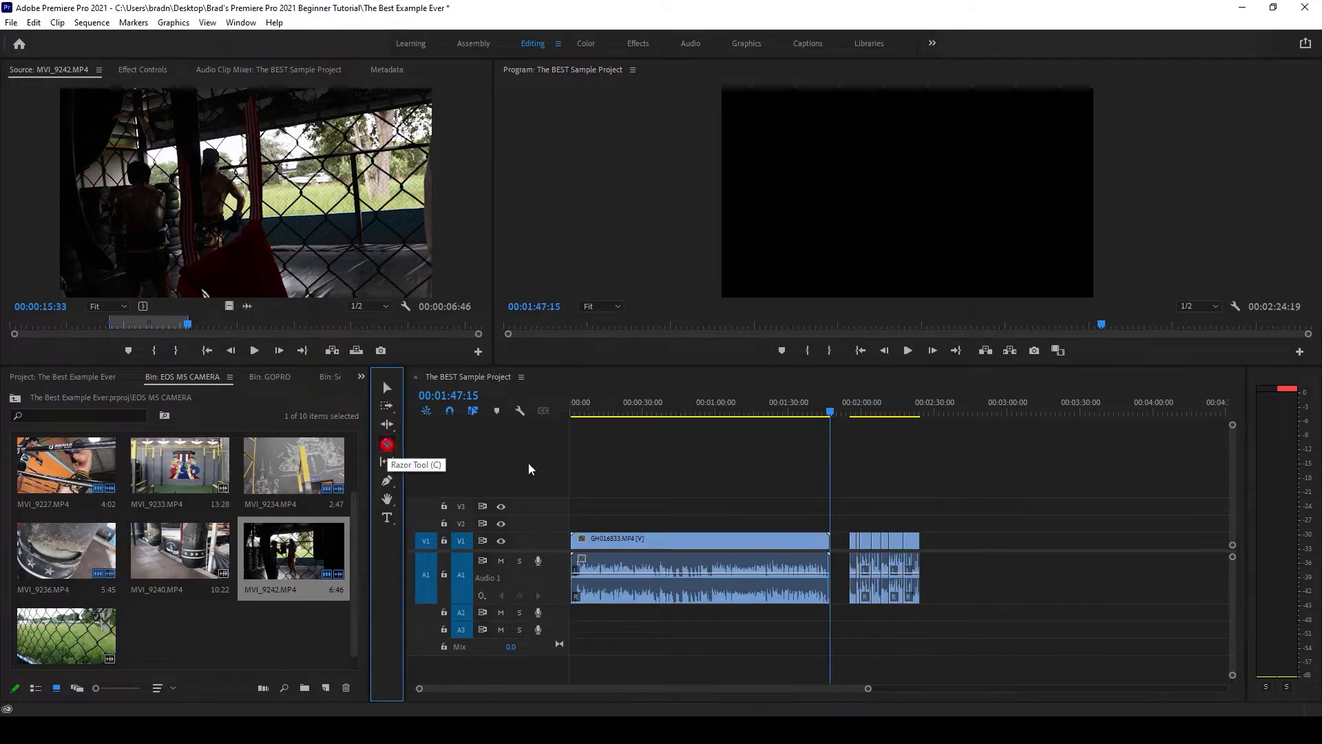
pyautogui.scroll(4, 712, 529)
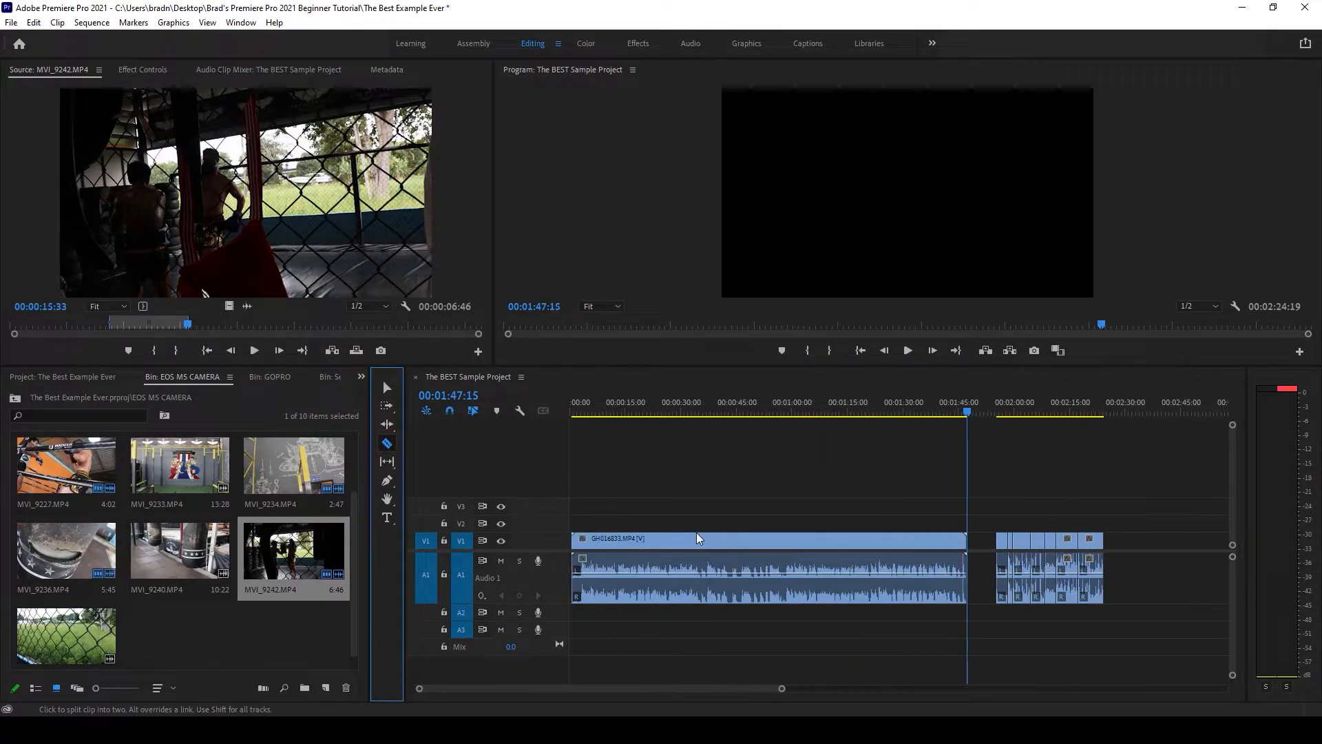
pyautogui.click(580, 406)
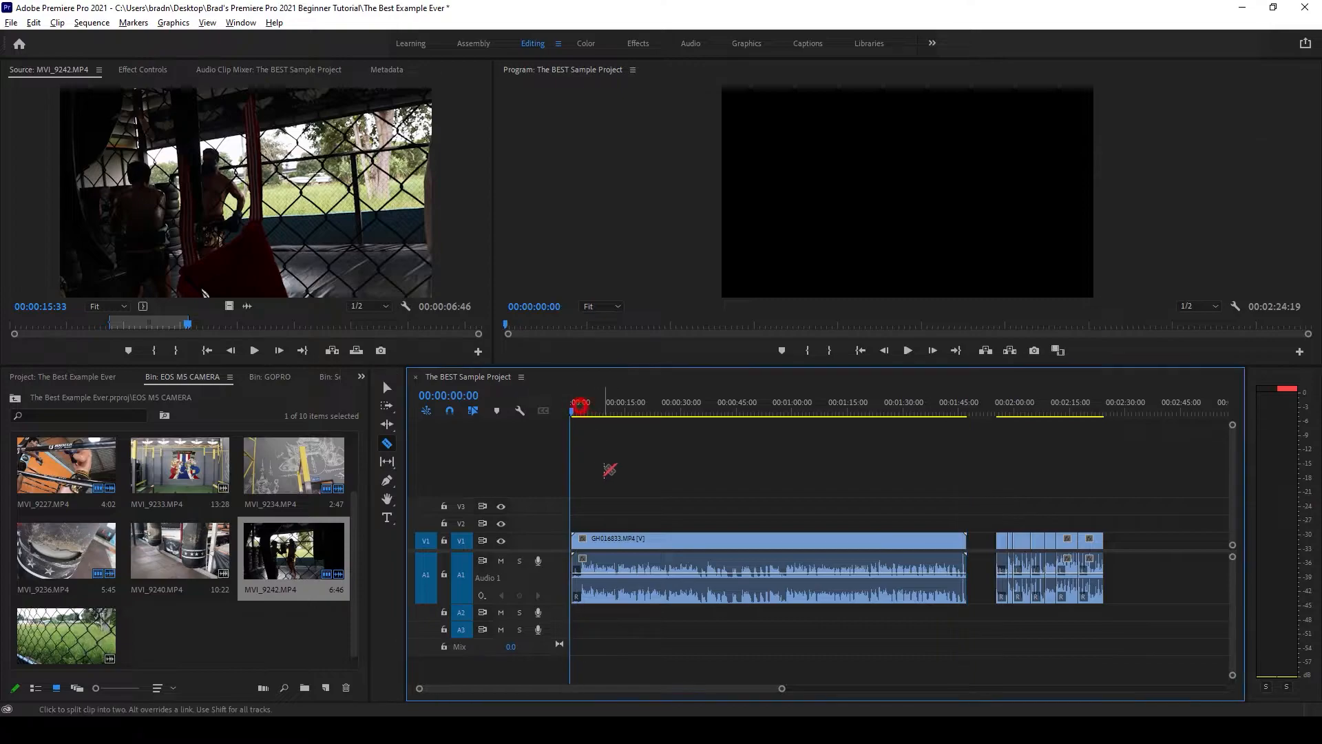
pyautogui.scroll(2, 605, 468)
pyautogui.press('space')
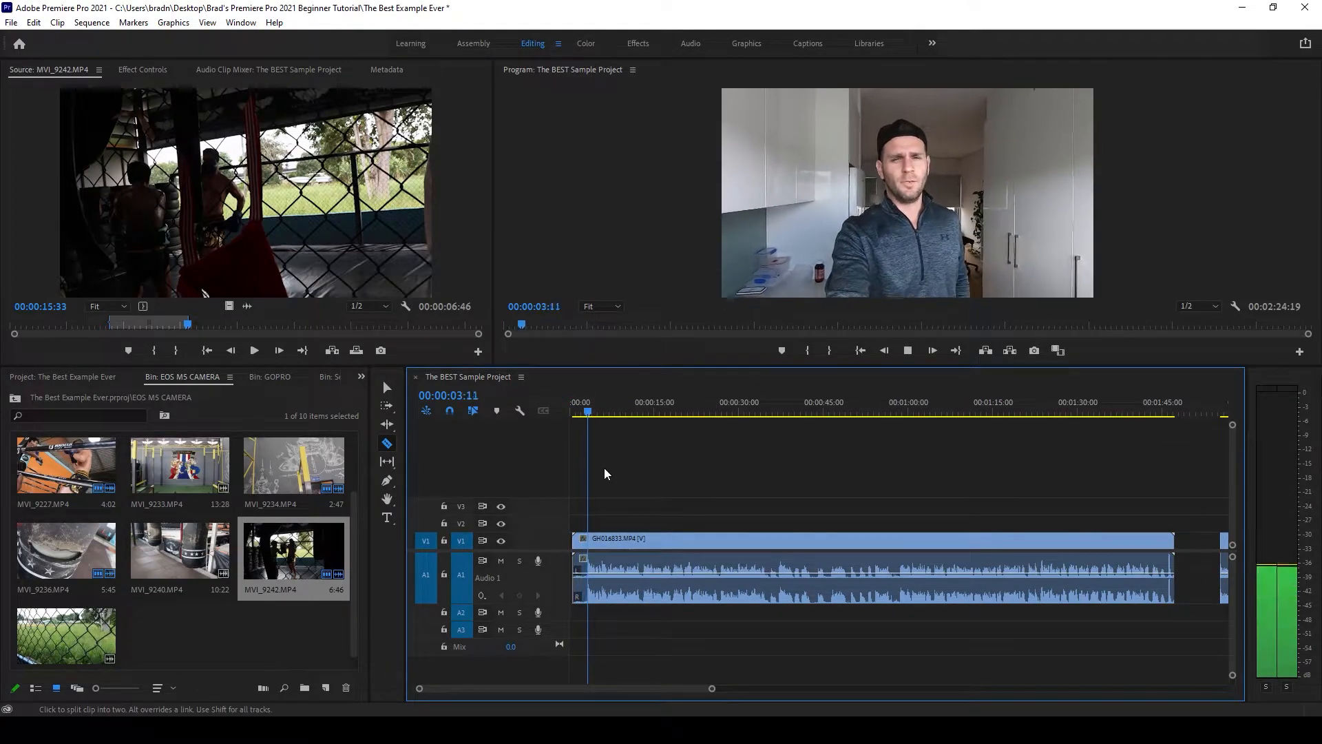
pyautogui.press('space')
pyautogui.scroll(3, 612, 551)
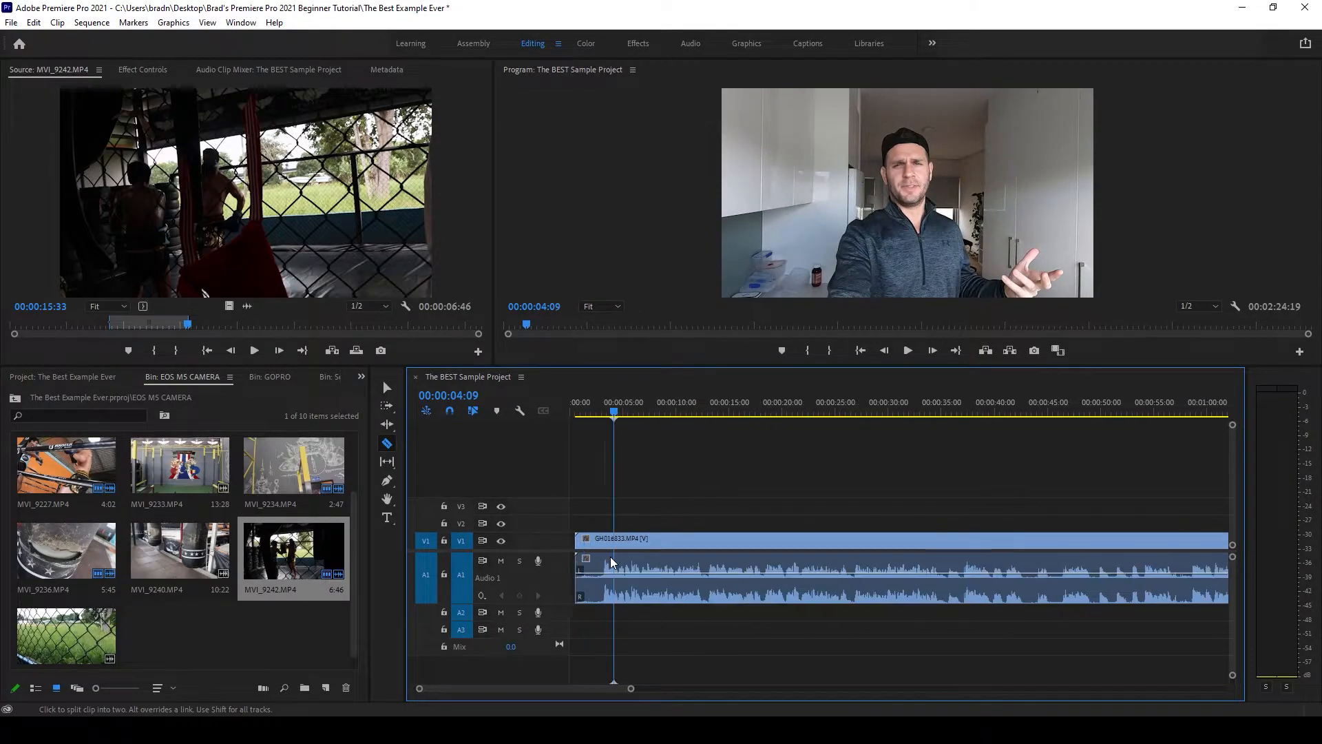
pyautogui.scroll(1, 585, 557)
pyautogui.scroll(4, 573, 543)
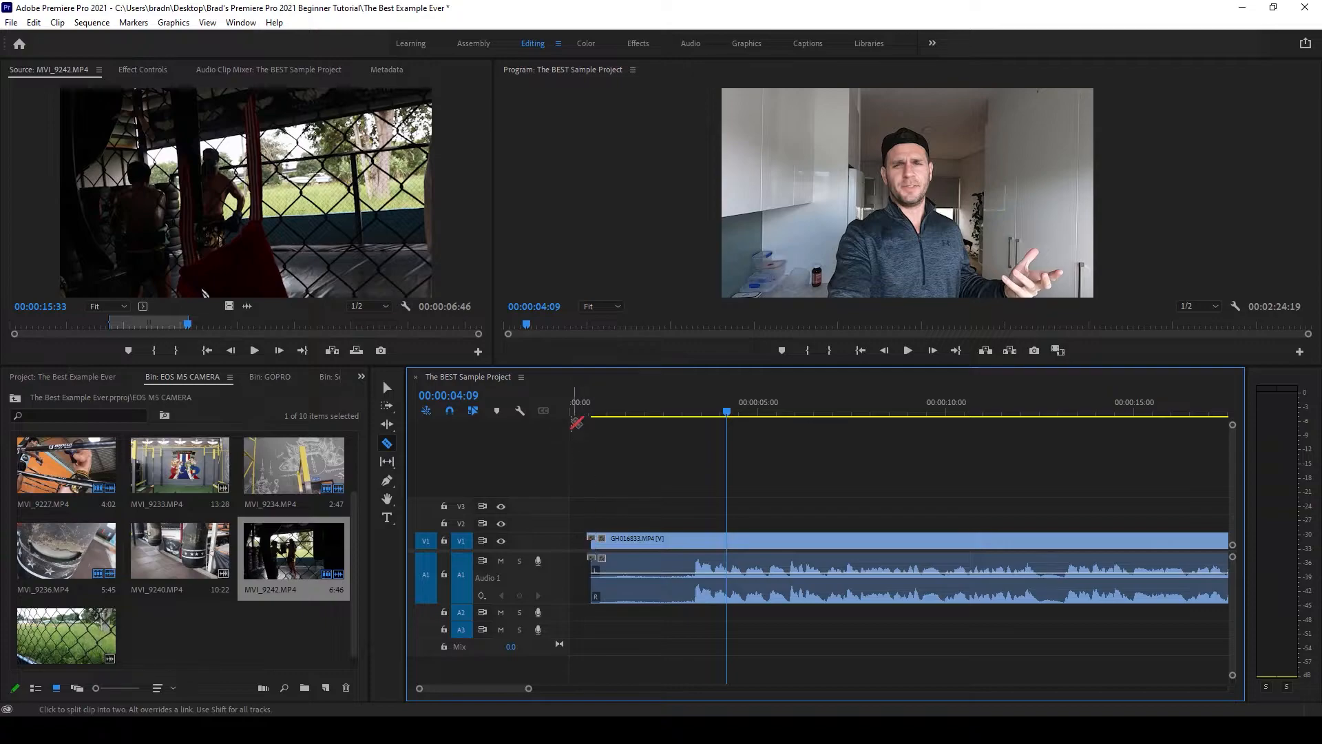
# - Ripple-delete the small gap in front of the GoPro clip on V1
pyautogui.click(578, 412)
pyautogui.moveTo(595, 418); pyautogui.dragTo(568, 416)
pyautogui.rightClick(578, 542)
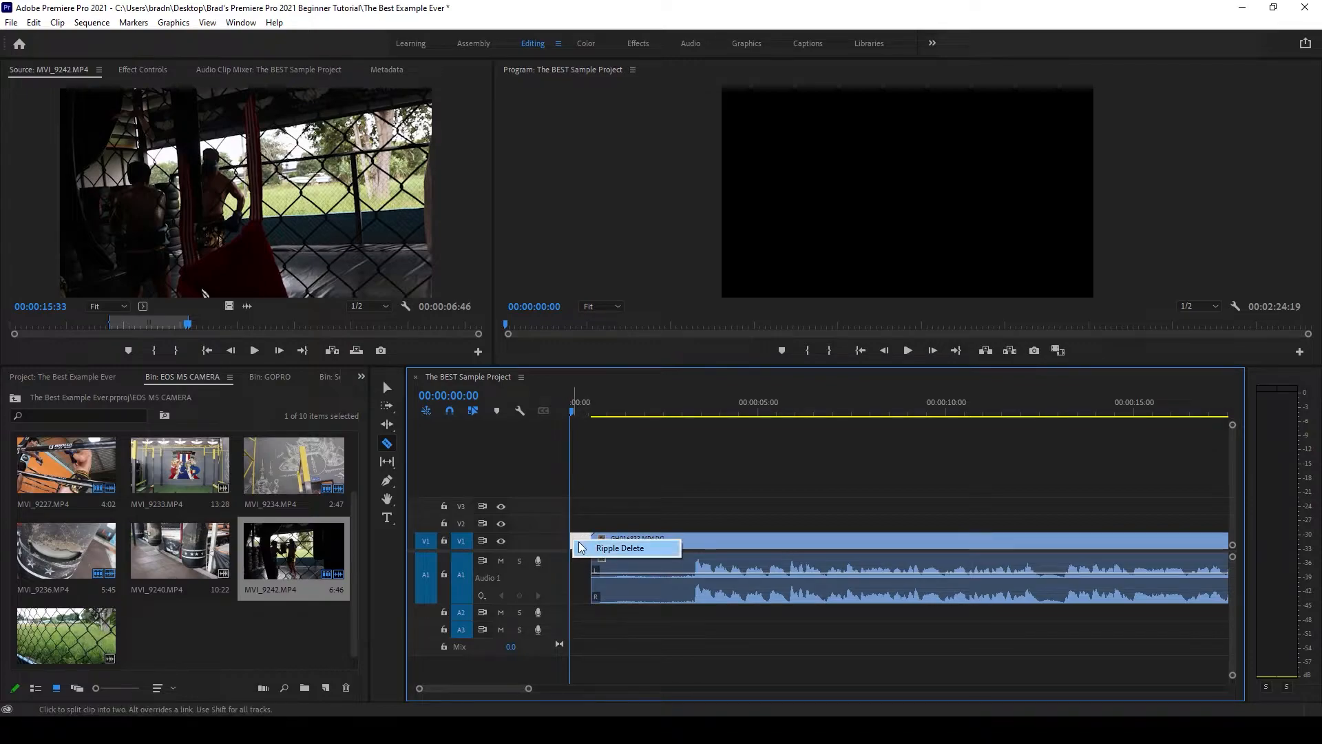
pyautogui.click(587, 549)
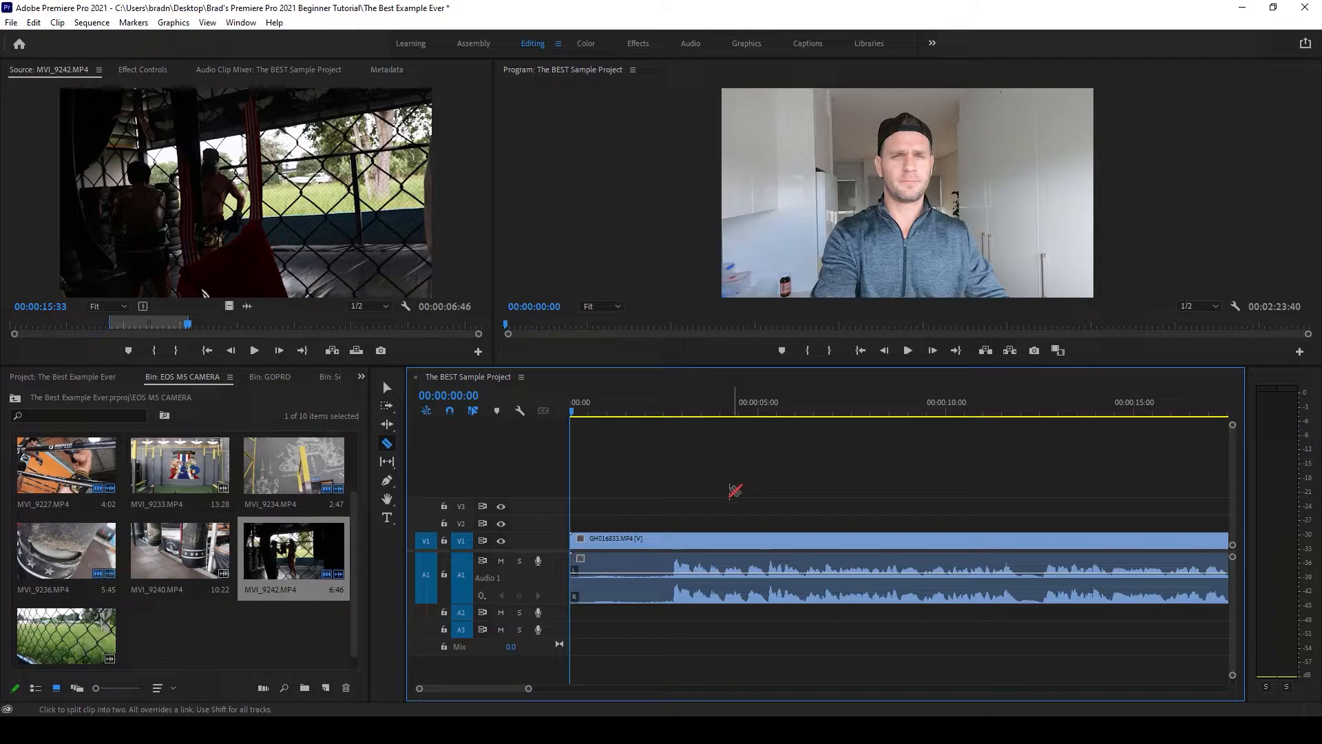
# - Split GH016833.MP4 with the Razor tool just after 00:00:02:21, where the speech begins, and delete the silent opening piece
pyautogui.moveTo(582, 412); pyautogui.dragTo(664, 418)
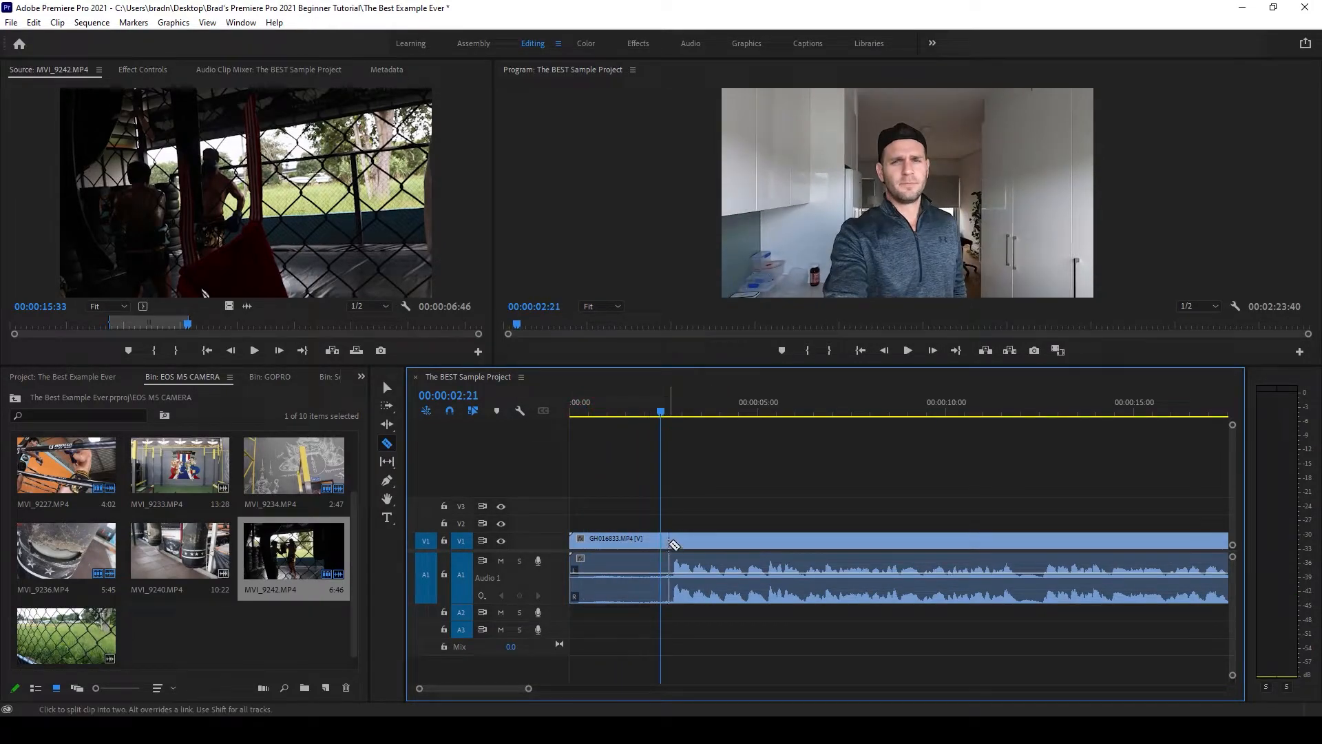
pyautogui.click(670, 544)
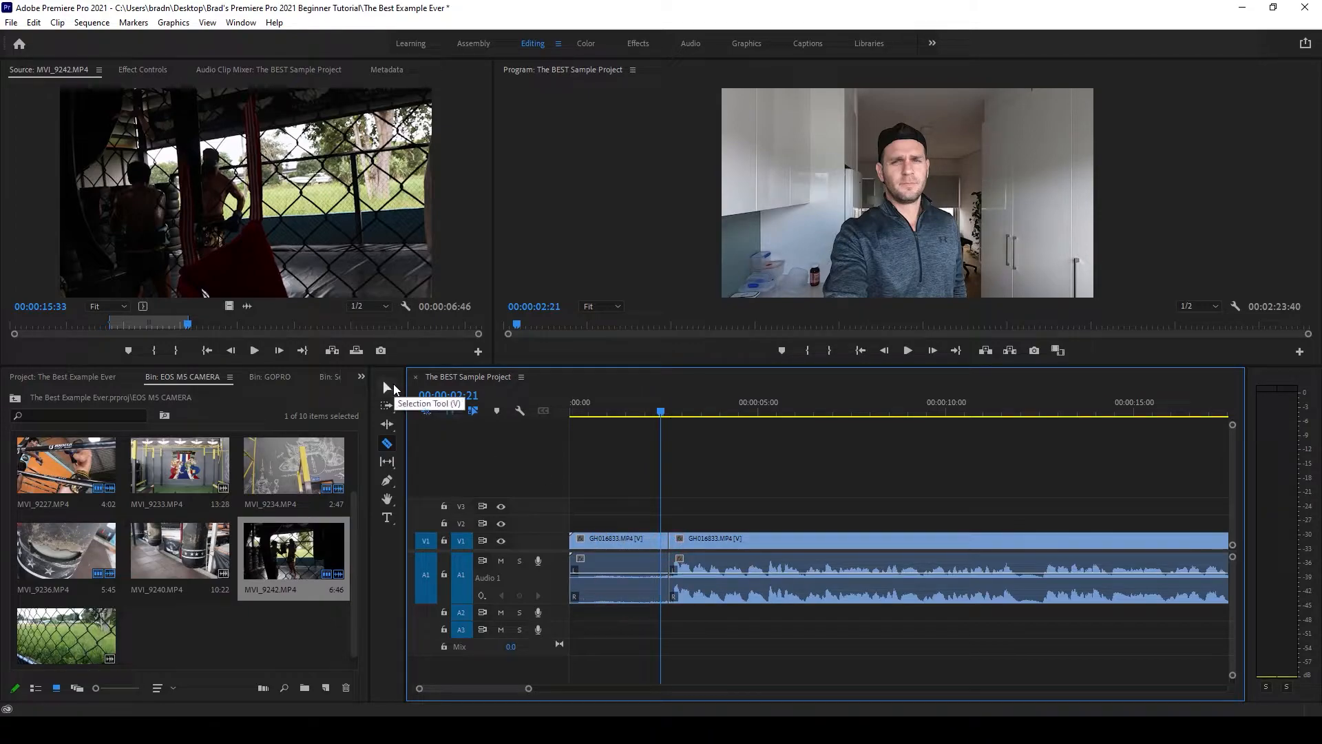
pyautogui.click(387, 387)
pyautogui.moveTo(593, 508); pyautogui.dragTo(628, 601)
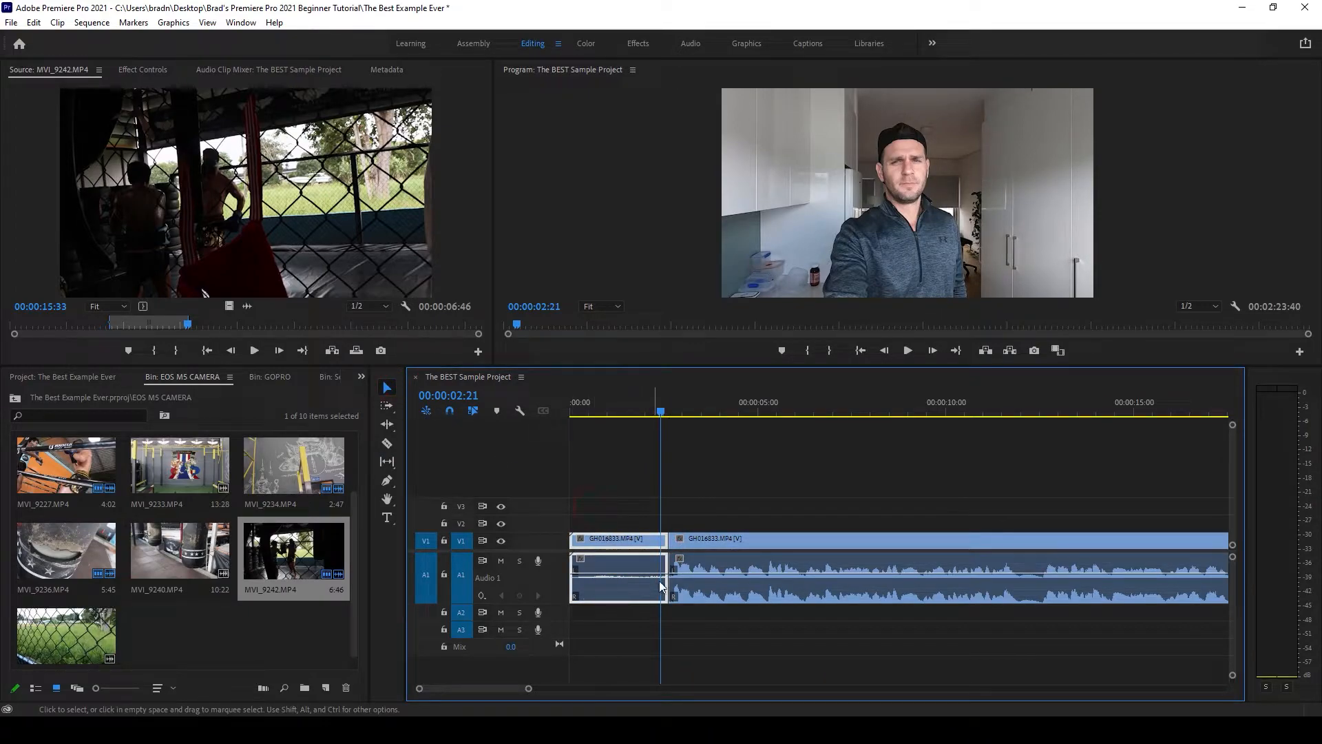
pyautogui.press('Delete')
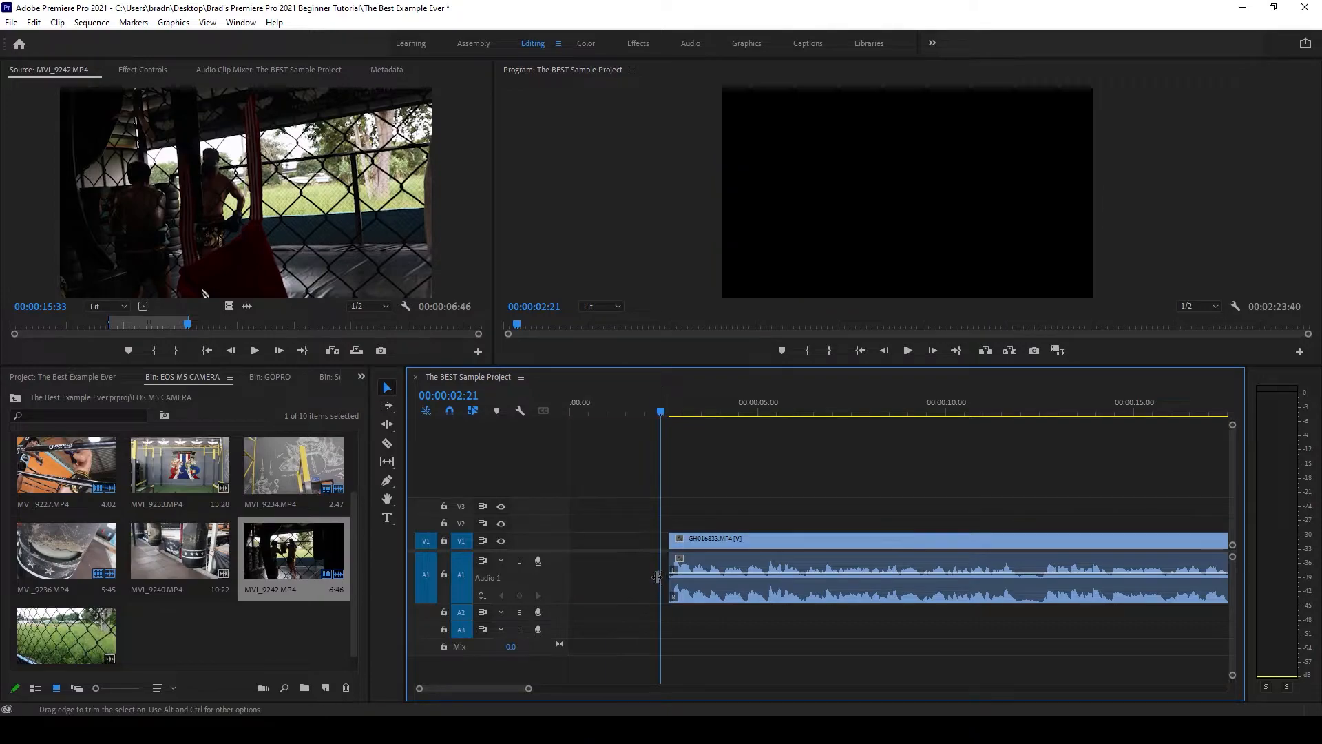
# - Ripple-delete the empty space left by the removed opening so GH016833.MP4 starts at the sequence's beginning
pyautogui.click(610, 539)
pyautogui.rightClick(601, 540)
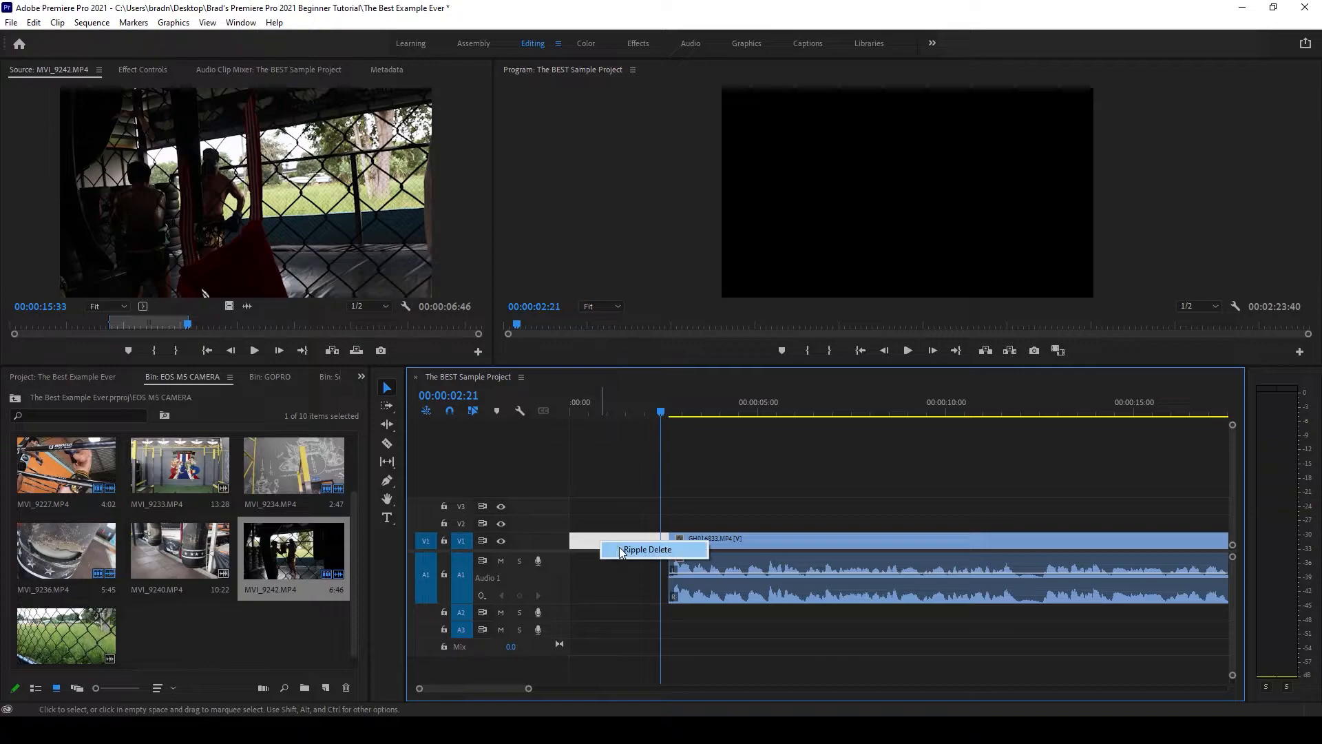
pyautogui.click(621, 547)
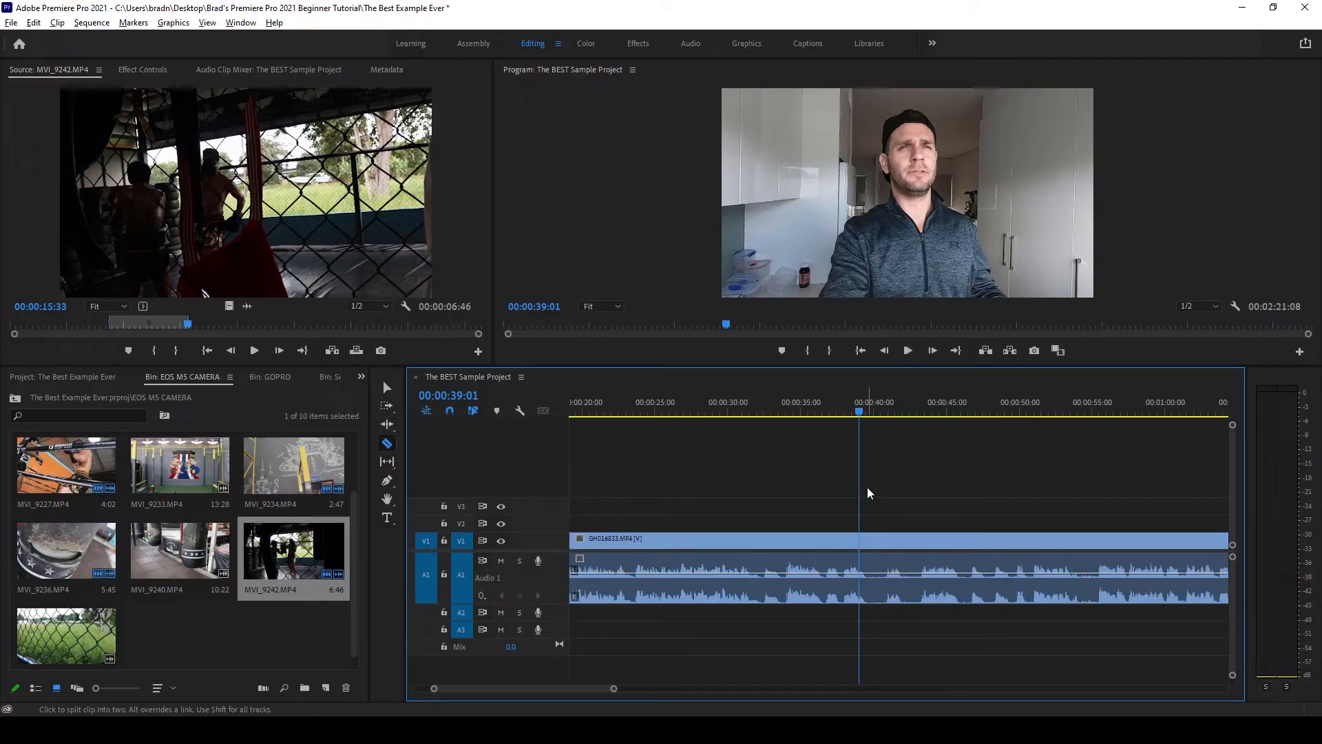
# - Make the A1 track taller and split GH016833.MP4 with the Razor tool just after 00:00:31:26 and at about 00:00:34
pyautogui.click(690, 411)
pyautogui.scroll(2, 695, 463)
pyautogui.click(559, 572)
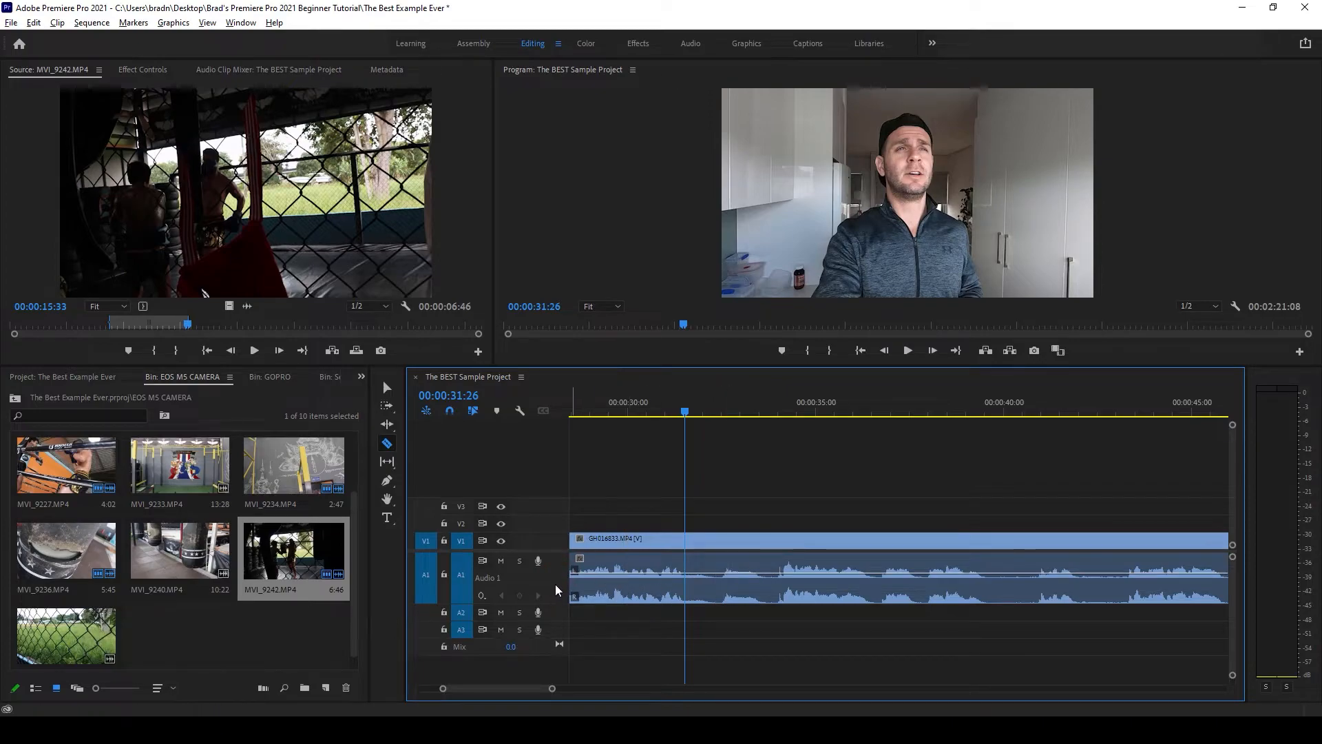
pyautogui.doubleClick(555, 584)
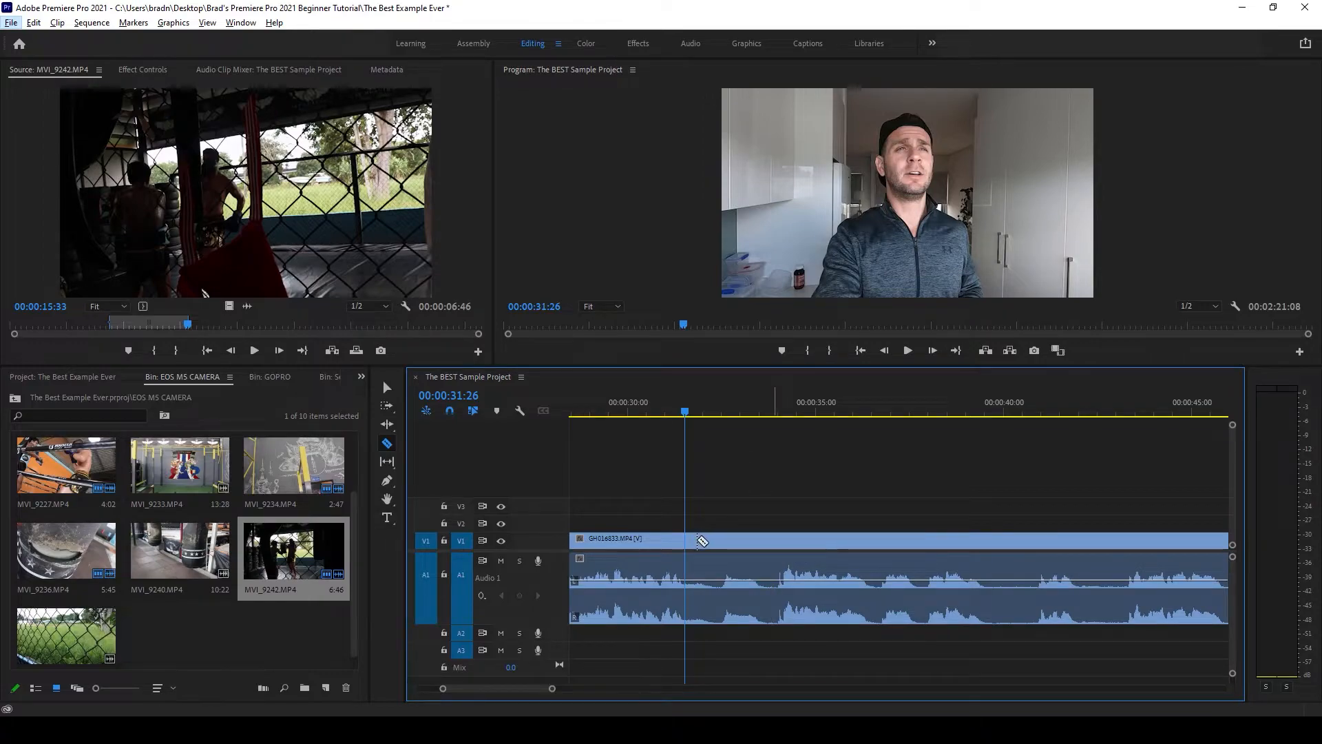
pyautogui.click(688, 540)
pyautogui.click(773, 540)
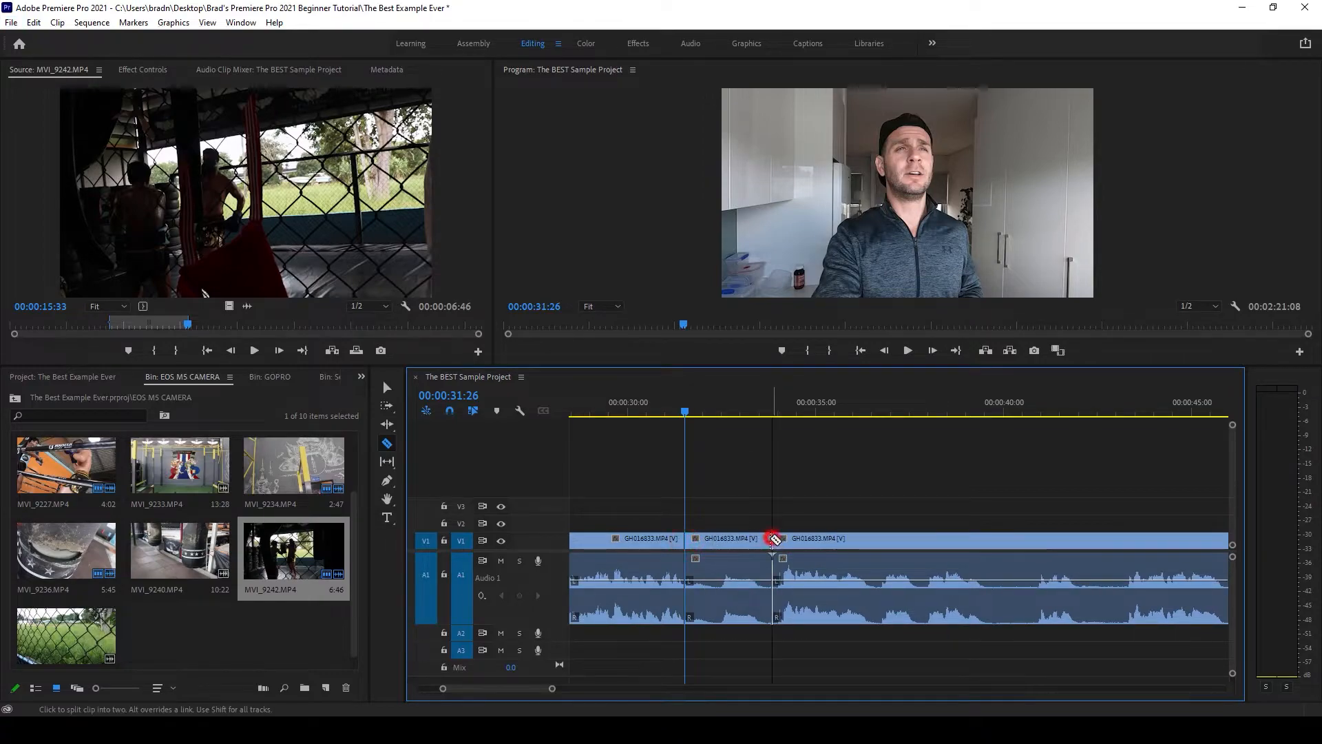
# - Delete the GH016833.MP4 piece between 00:00:31:26 and 00:00:33:41, ripple-delete the gap it leaves, and play across the join
pyautogui.press('v')
pyautogui.click(734, 538)
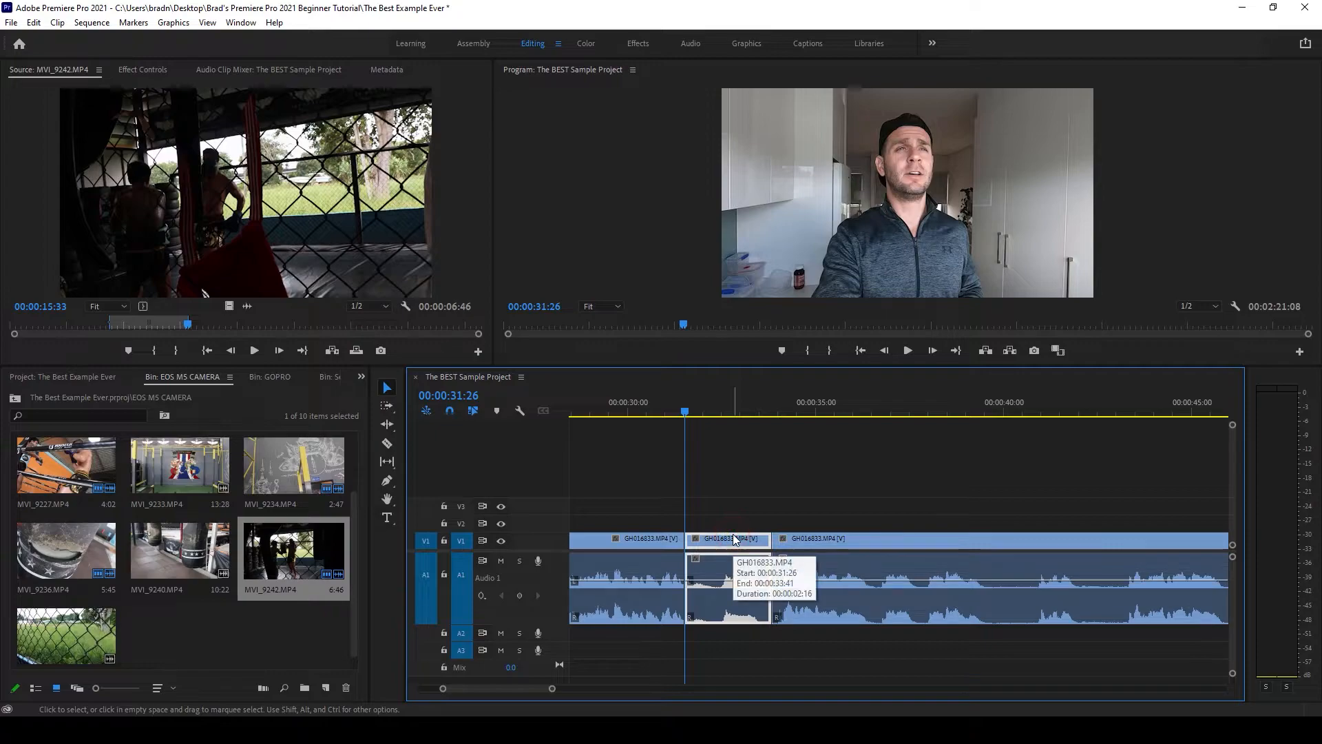
pyautogui.press('Delete')
pyautogui.rightClick(725, 539)
pyautogui.click(730, 545)
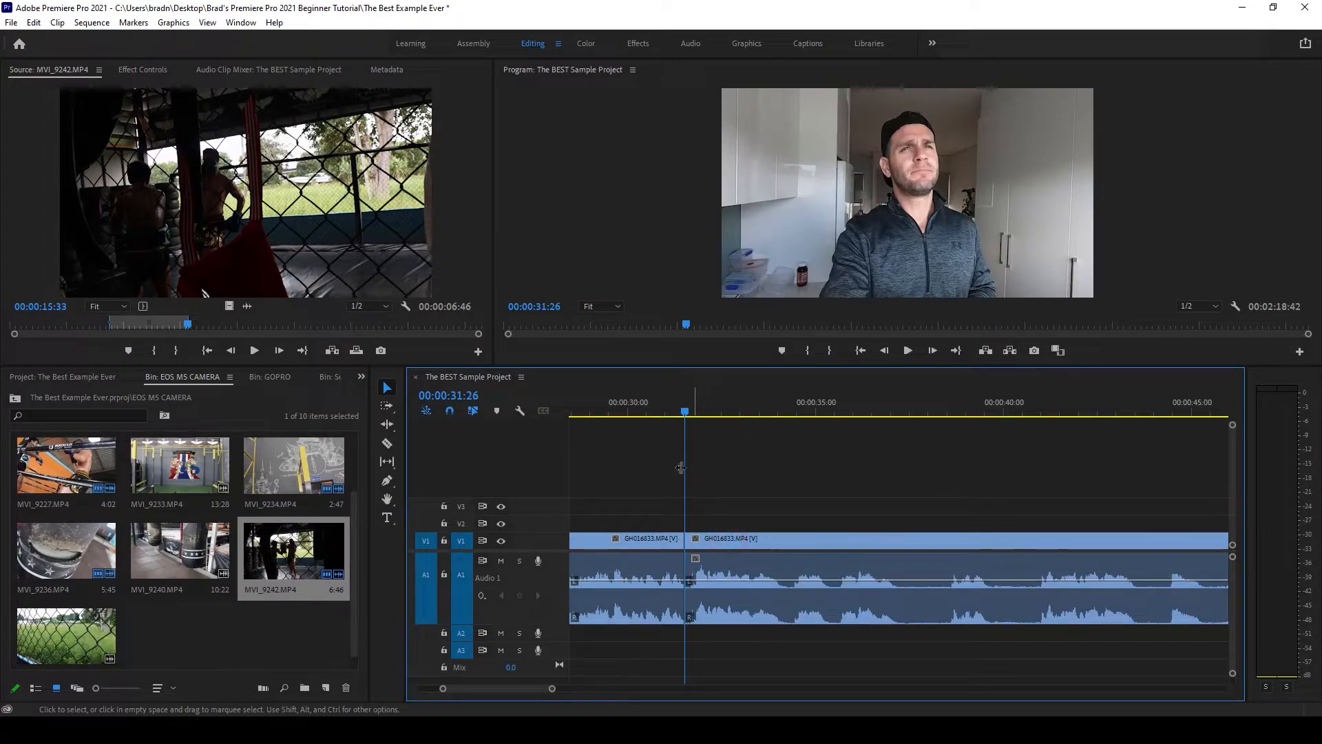
pyautogui.click(673, 413)
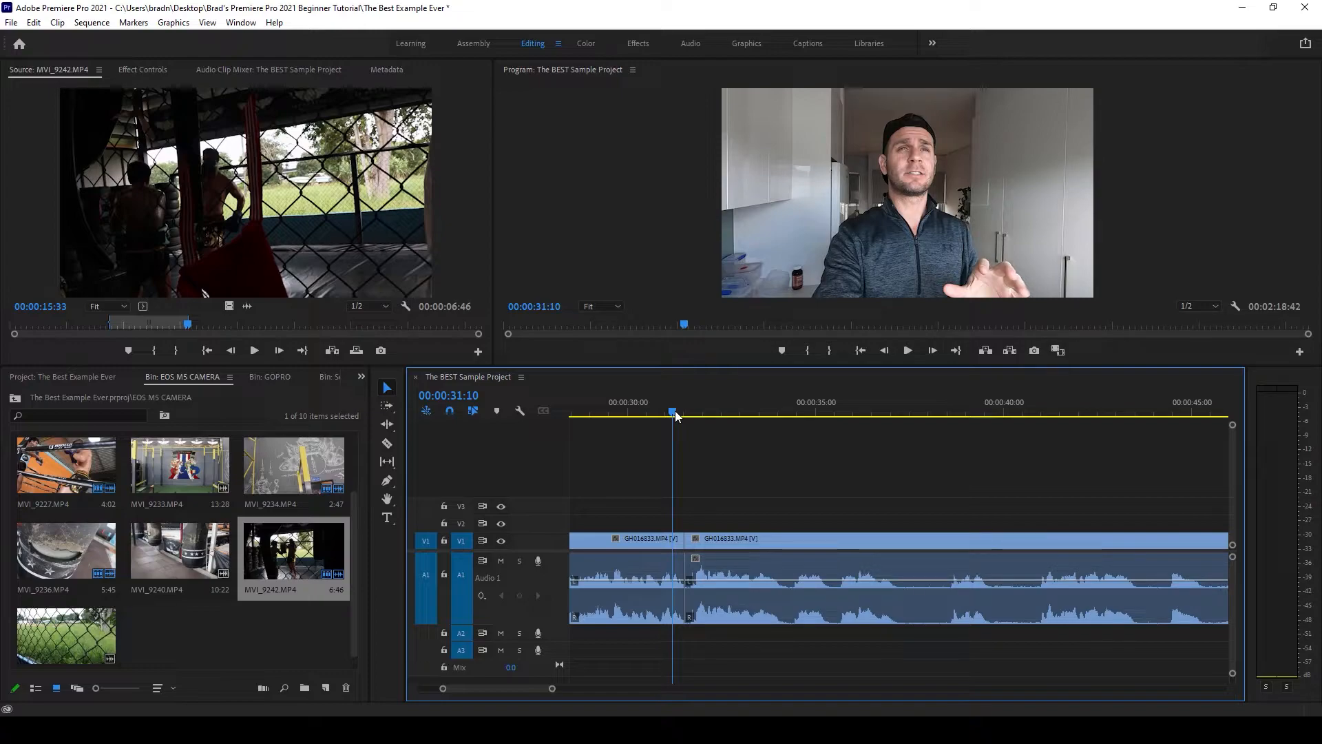
pyautogui.click(655, 413)
pyautogui.press('space')
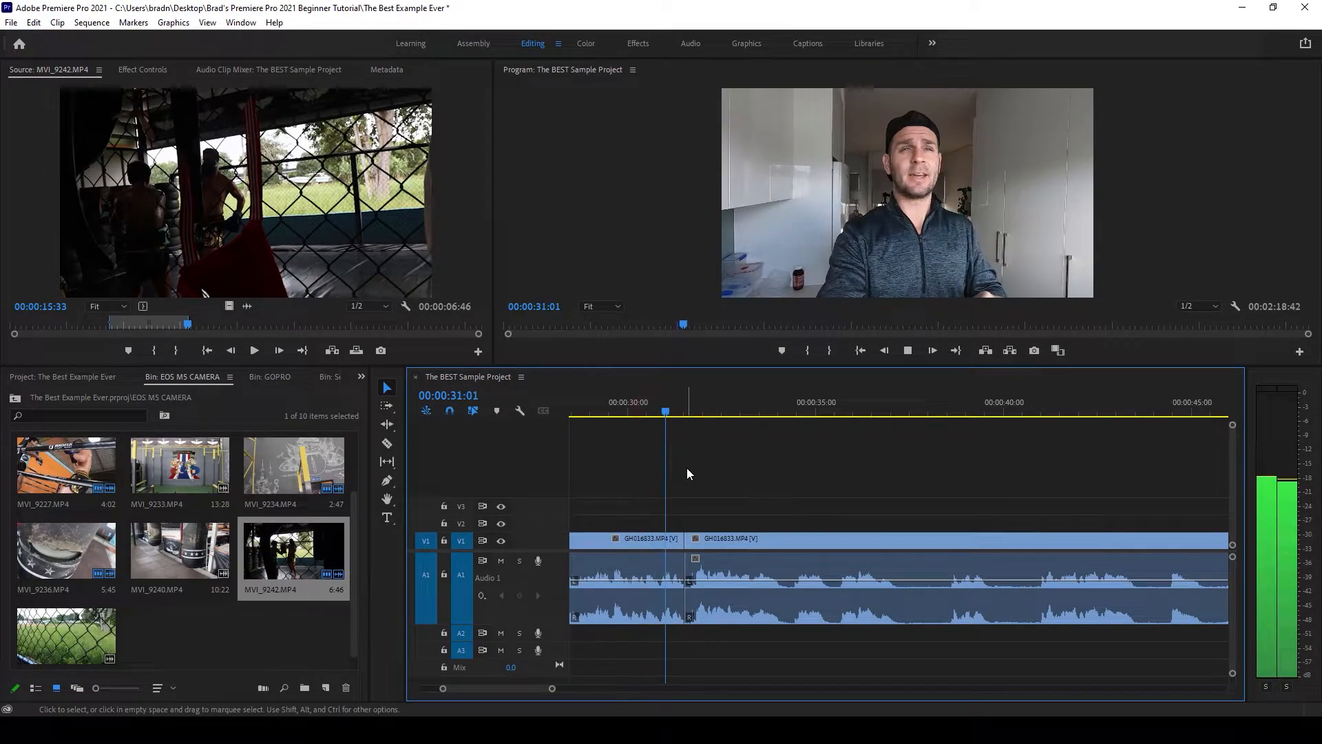
# - Move MVI_9242.MP4 later on V1, away from the preceding clip, and trim its end to shorten it
pyautogui.scroll(-3, 694, 487)
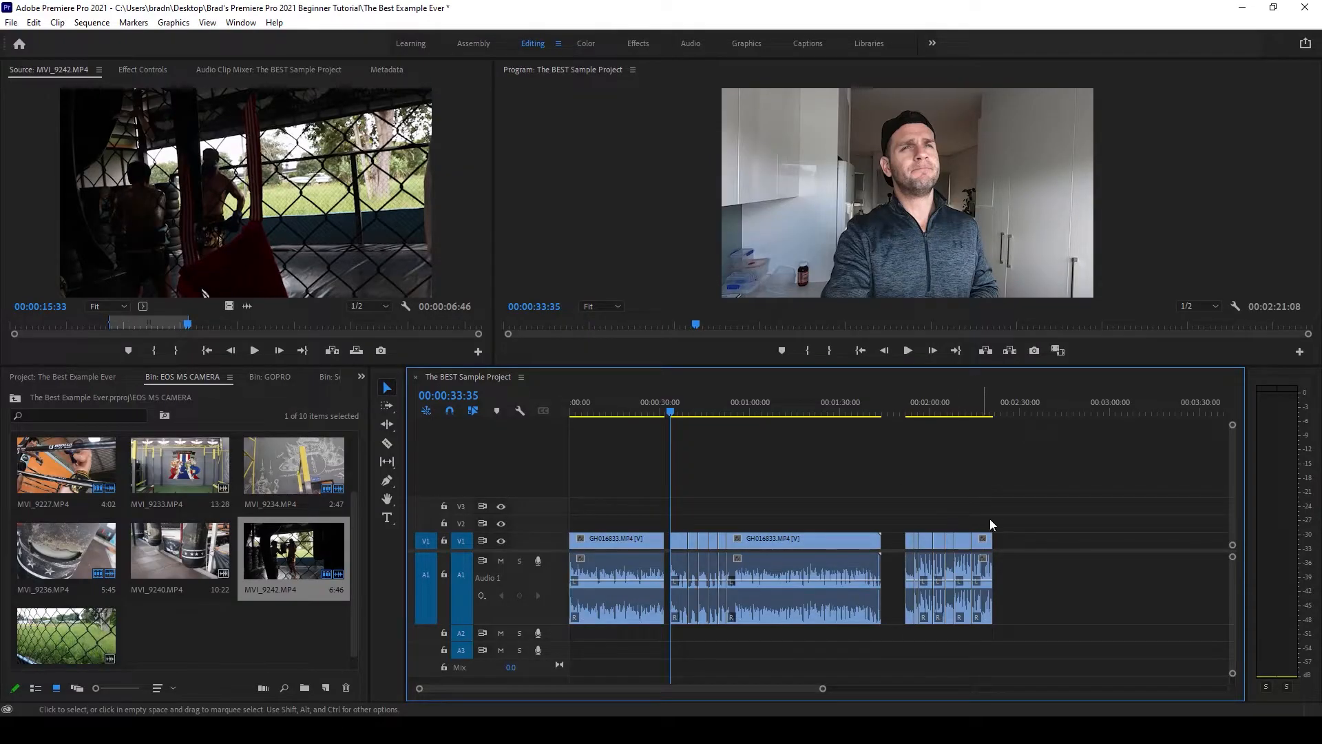
pyautogui.scroll(5, 995, 526)
pyautogui.click(939, 538)
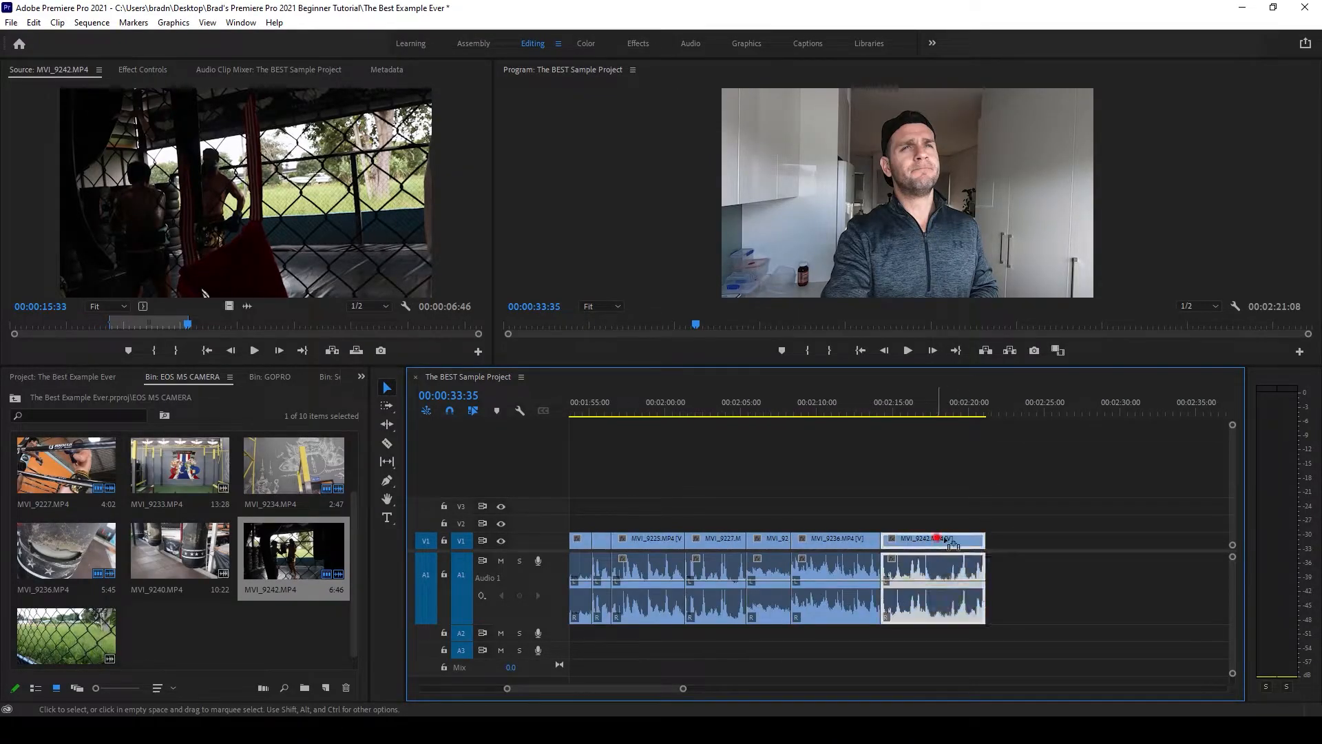
pyautogui.moveTo(938, 538); pyautogui.dragTo(982, 515)
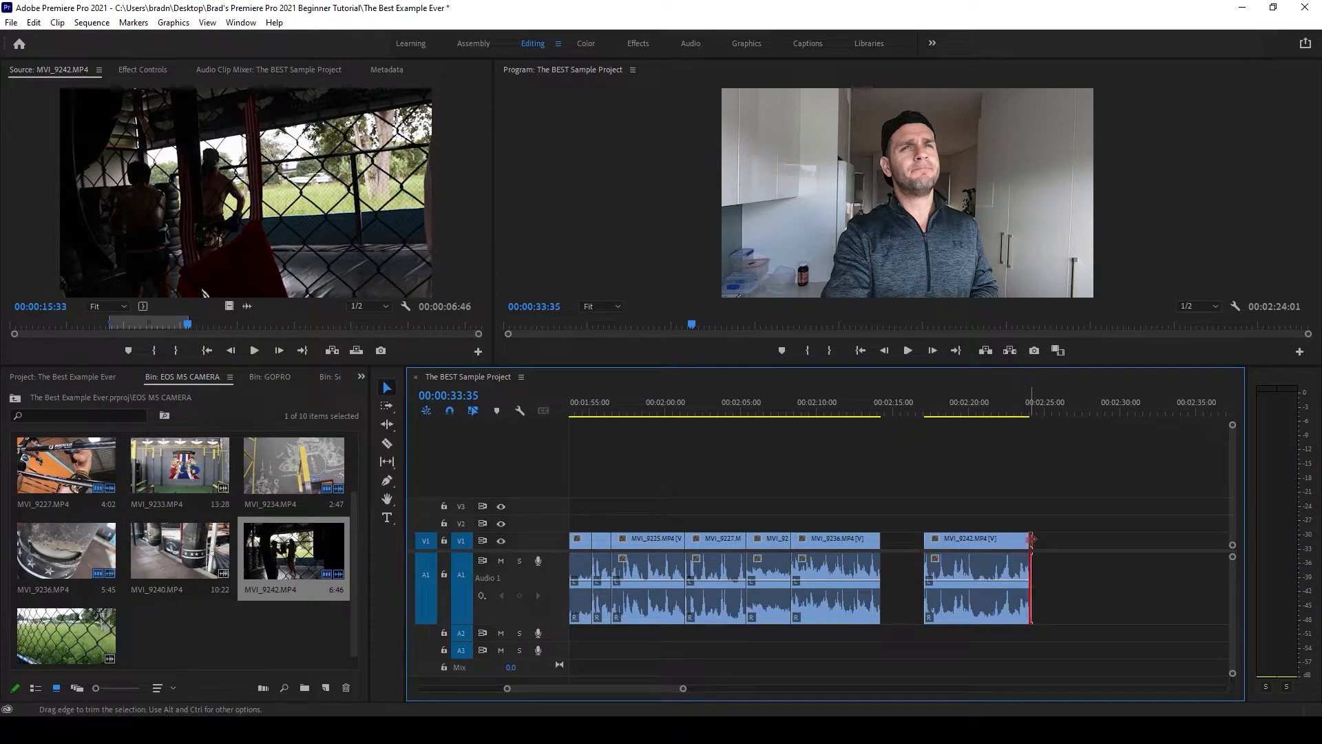
pyautogui.moveTo(1032, 539); pyautogui.dragTo(998, 541)
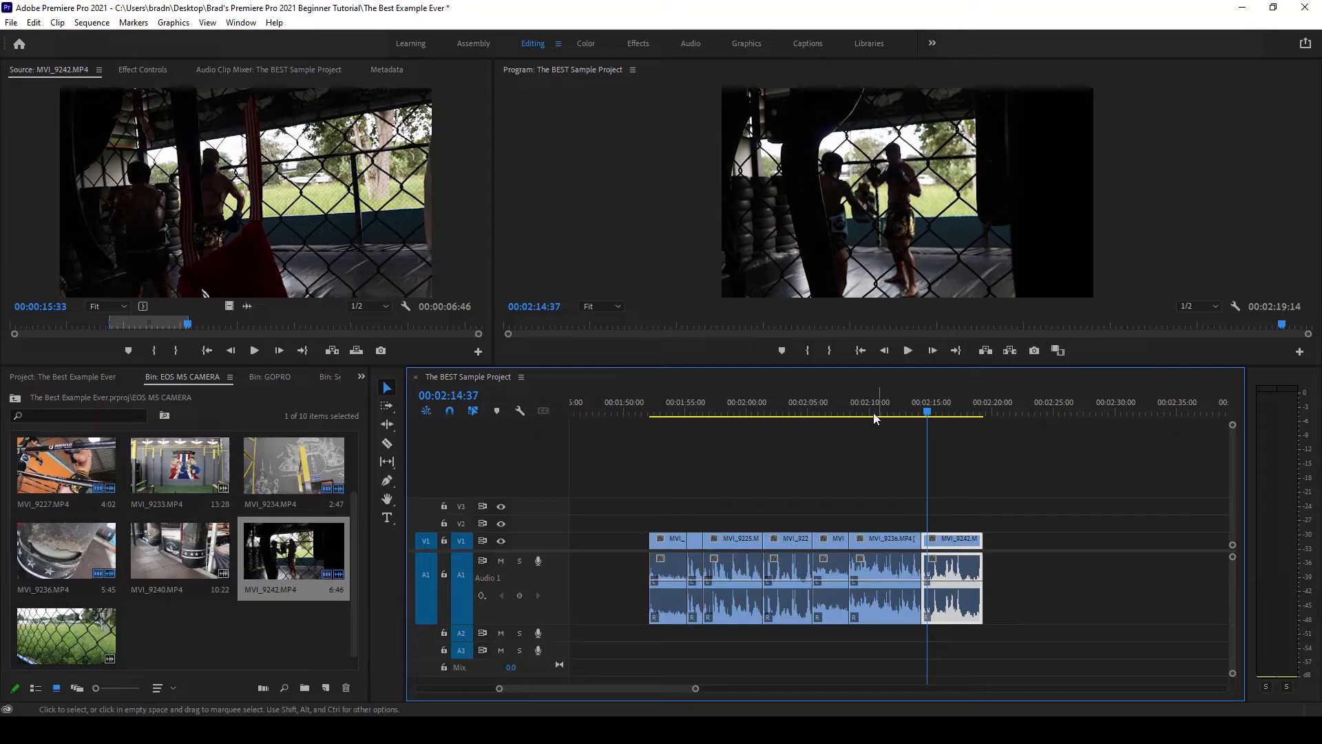
# - Move MVI_9227.MP4 into the empty space after the last clip on V1, starting at about 00:02:24:22
pyautogui.moveTo(873, 411); pyautogui.dragTo(795, 406)
pyautogui.moveTo(787, 543); pyautogui.dragTo(1062, 535)
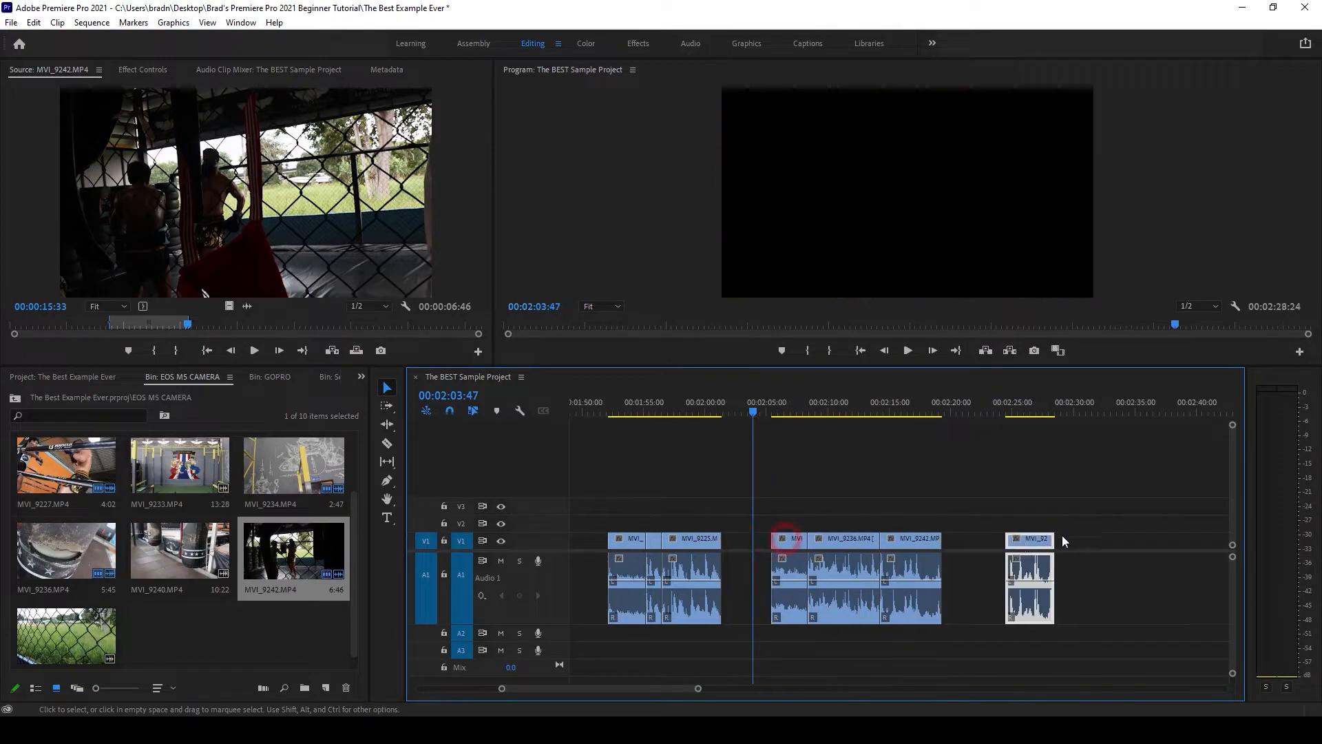
pyautogui.scroll(-2, 1062, 535)
pyautogui.click(926, 405)
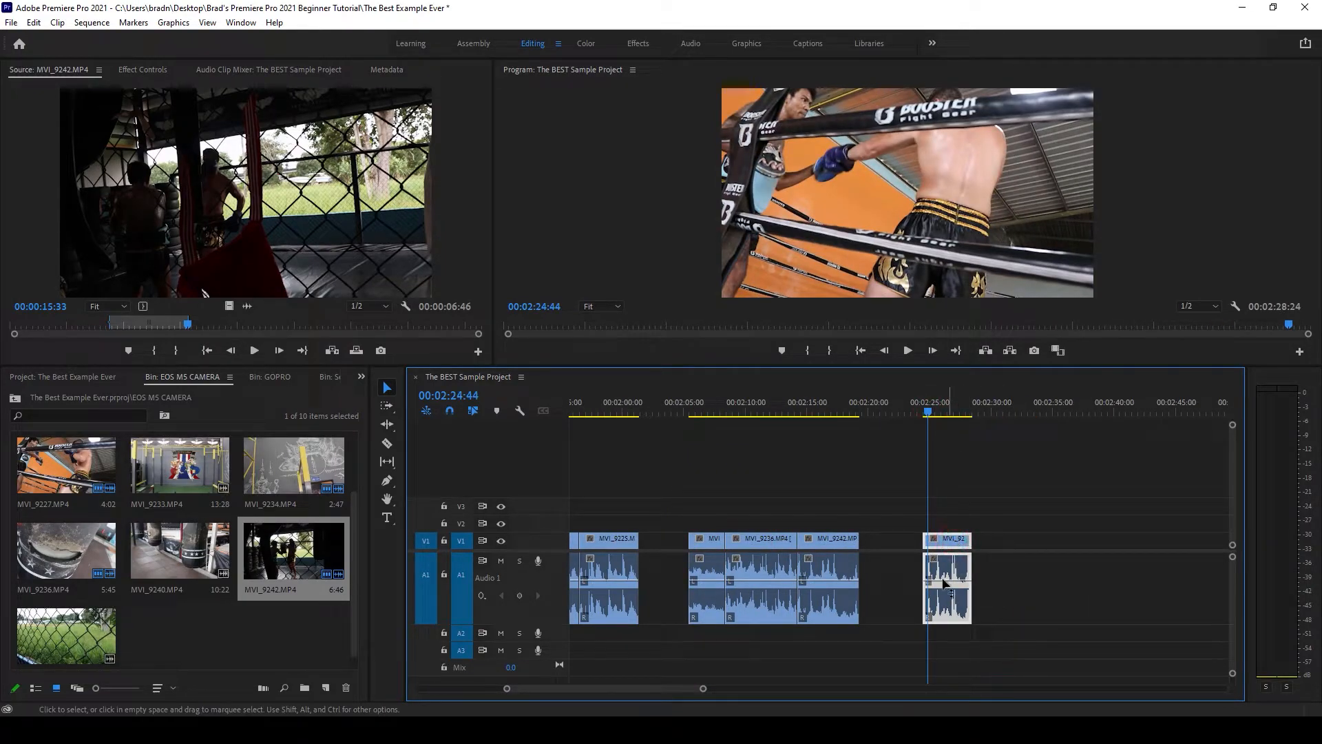
# - Unlink the audio from the separated MVI_9227.MP4 clip and delete its audio part on A1
pyautogui.rightClick(958, 544)
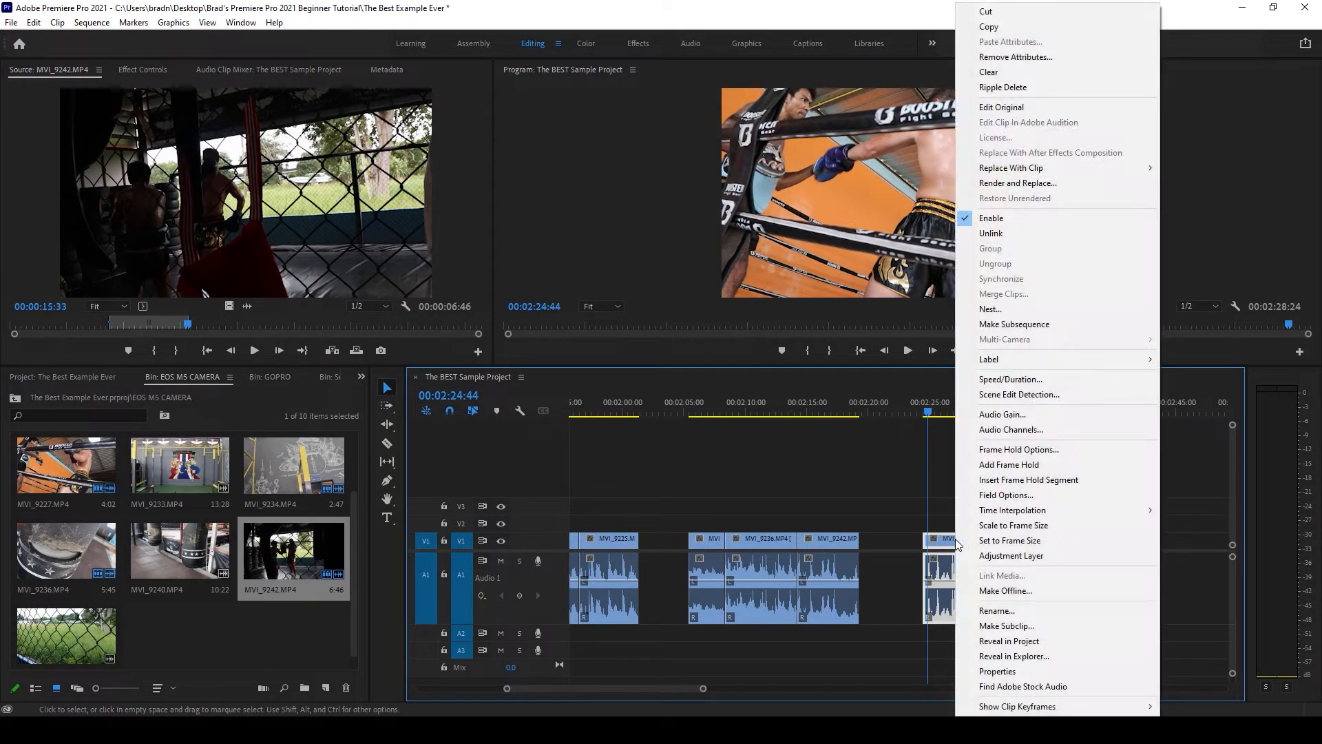
pyautogui.click(993, 234)
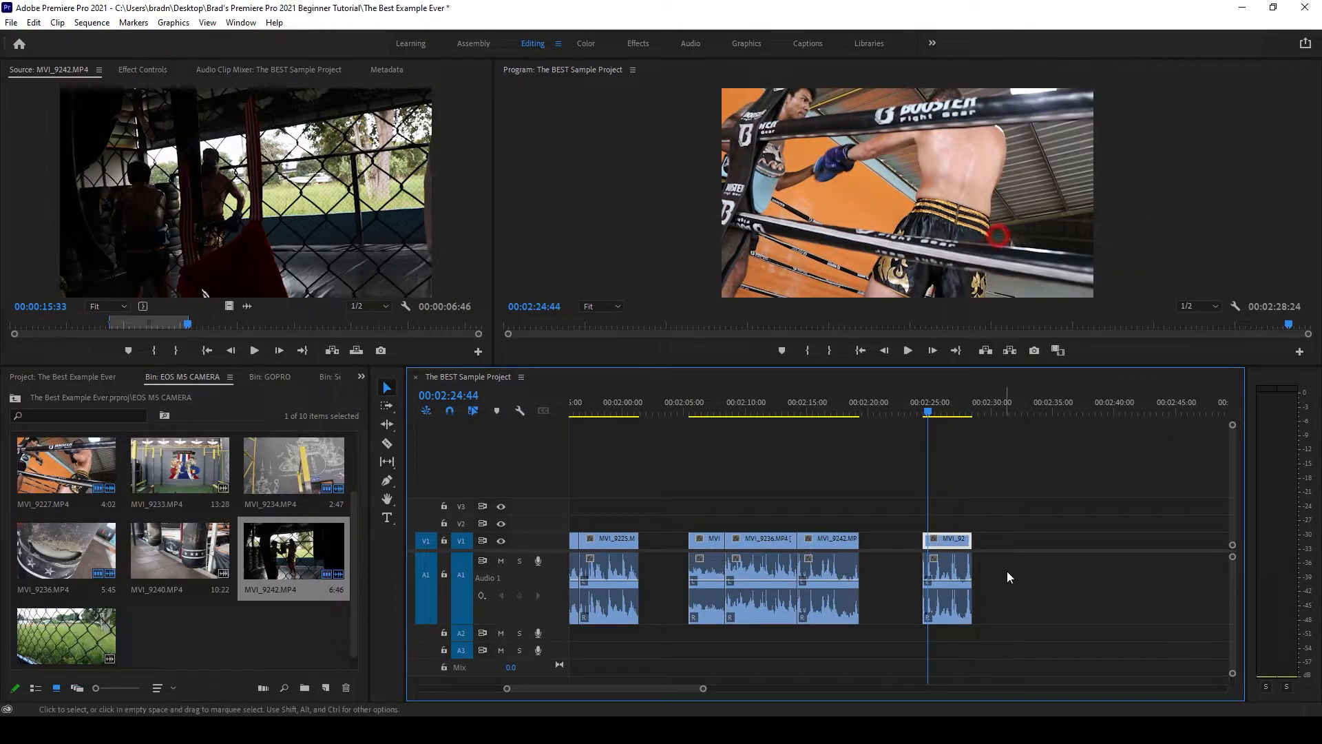
pyautogui.moveTo(1011, 573); pyautogui.dragTo(929, 613)
pyautogui.press('Delete')
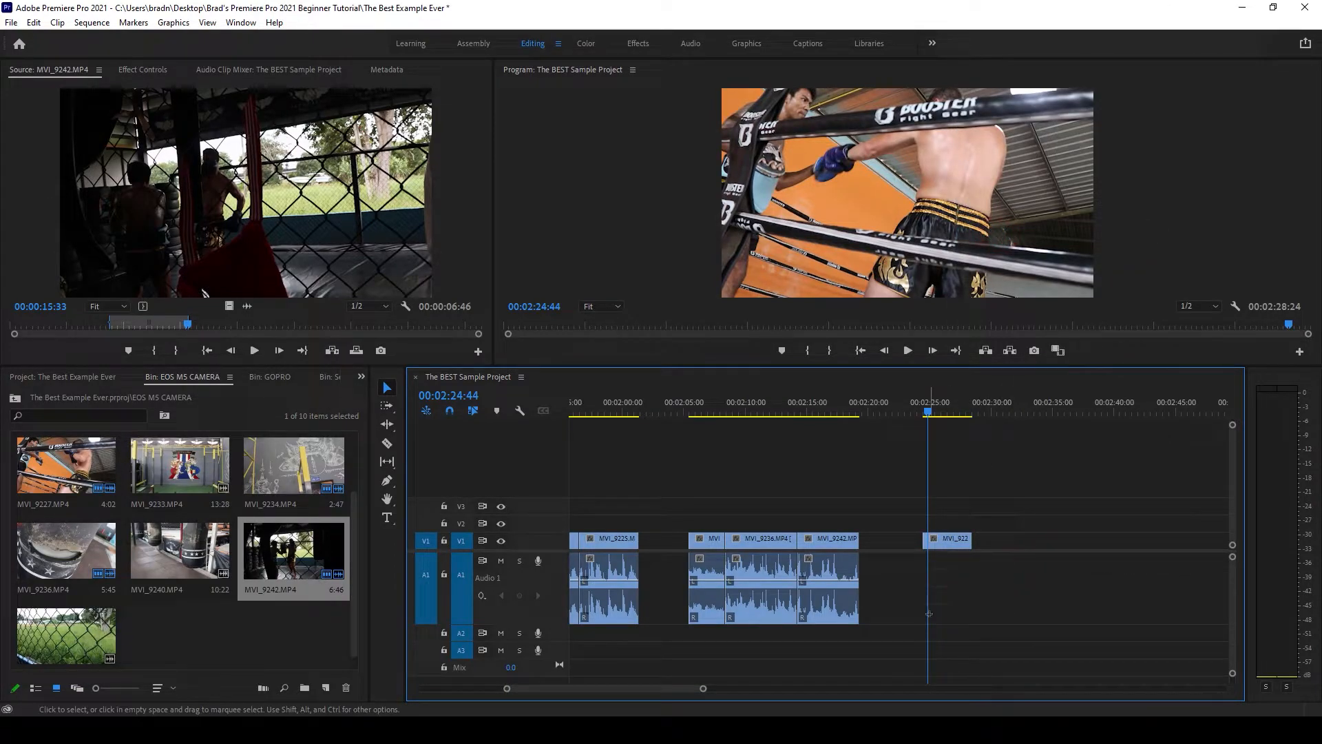
# - Play MVI_9227.MP4 at its original speed, set its speed to 50%, and play the slowed clip
pyautogui.press('space')
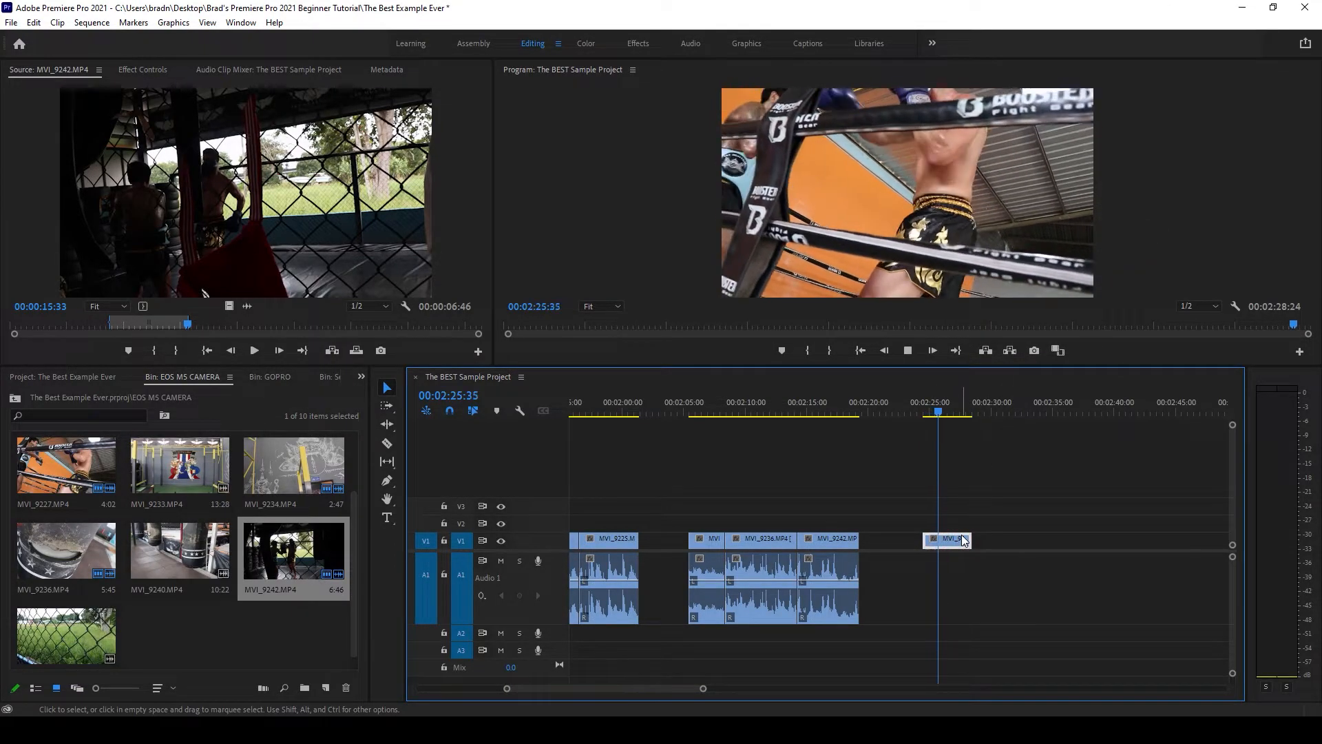
pyautogui.press('=')
pyautogui.press('space')
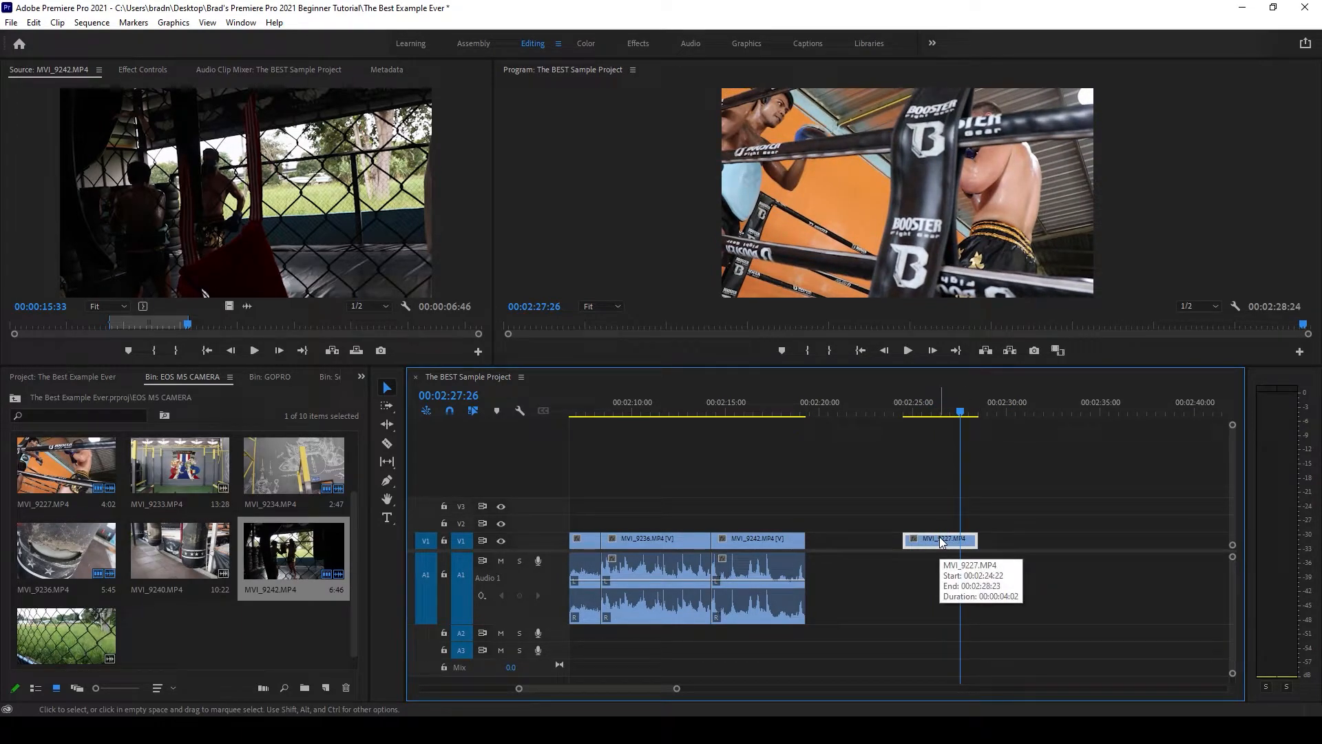
pyautogui.rightClick(937, 542)
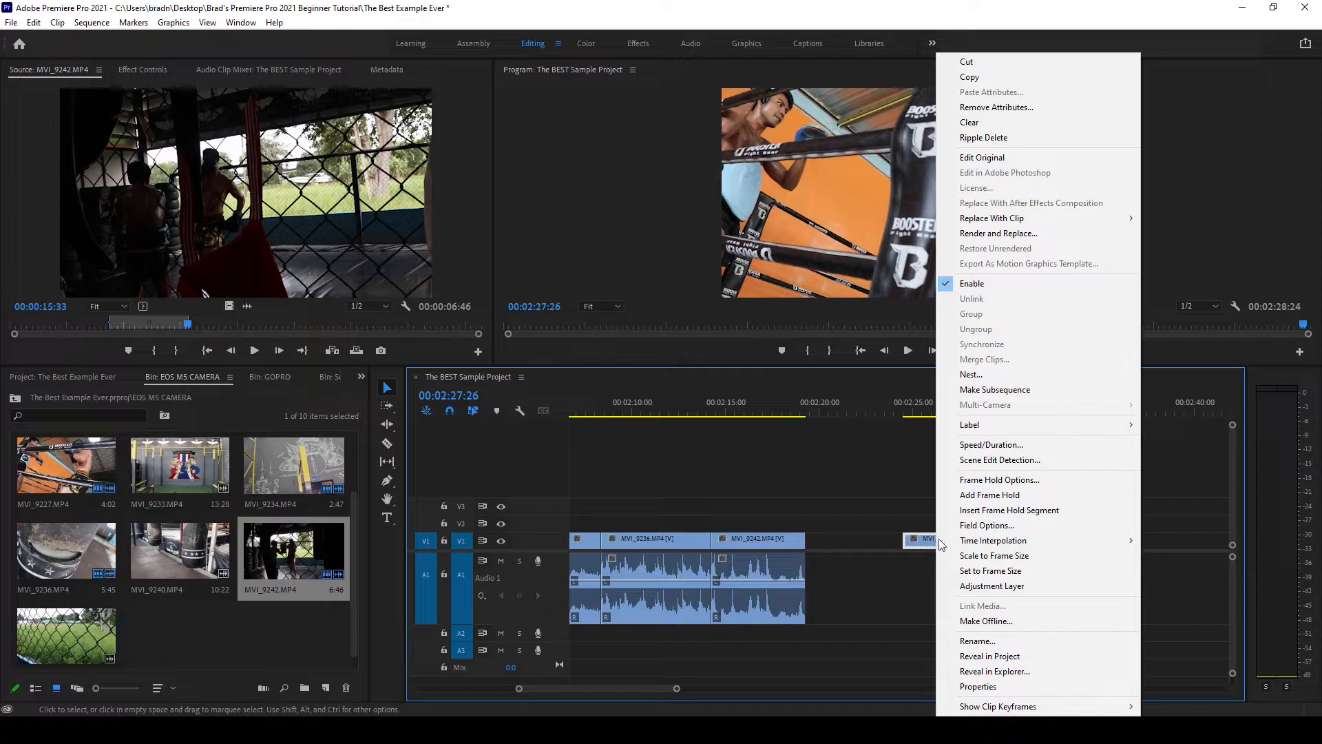
pyautogui.click(989, 446)
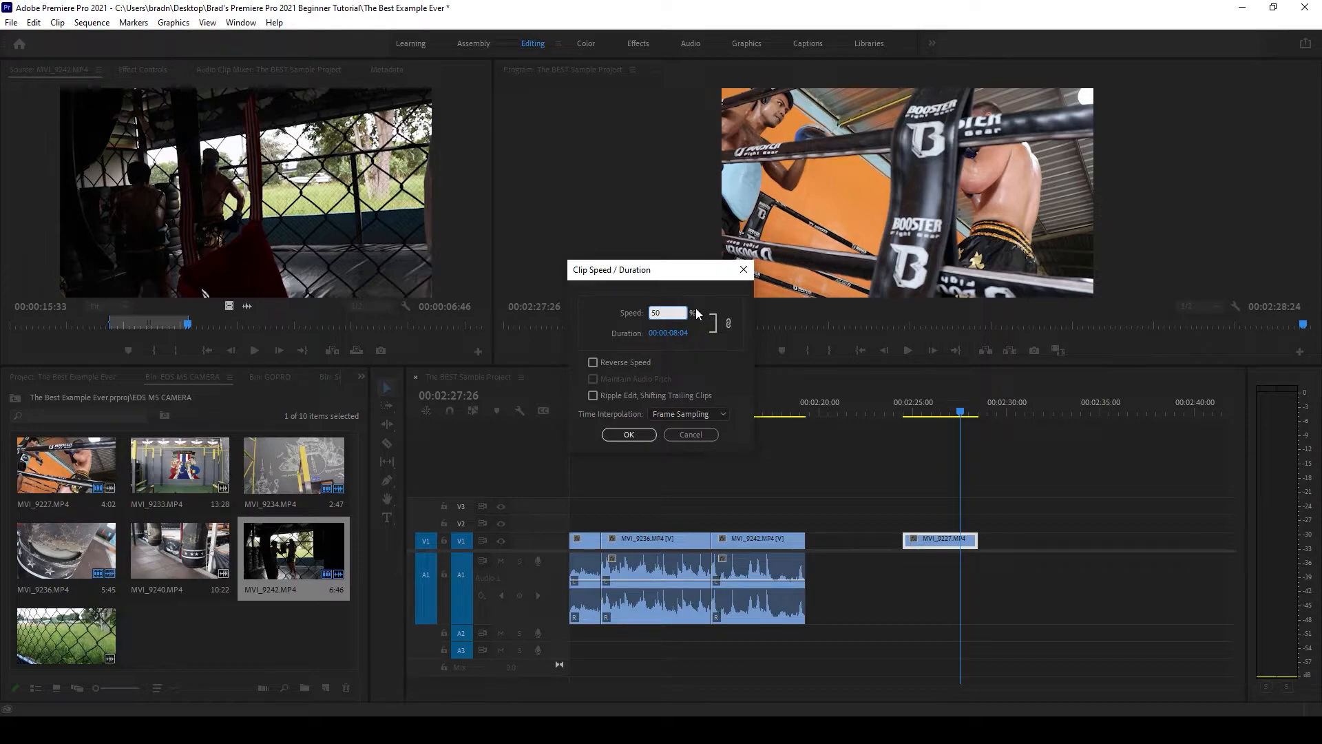
pyautogui.press('Return')
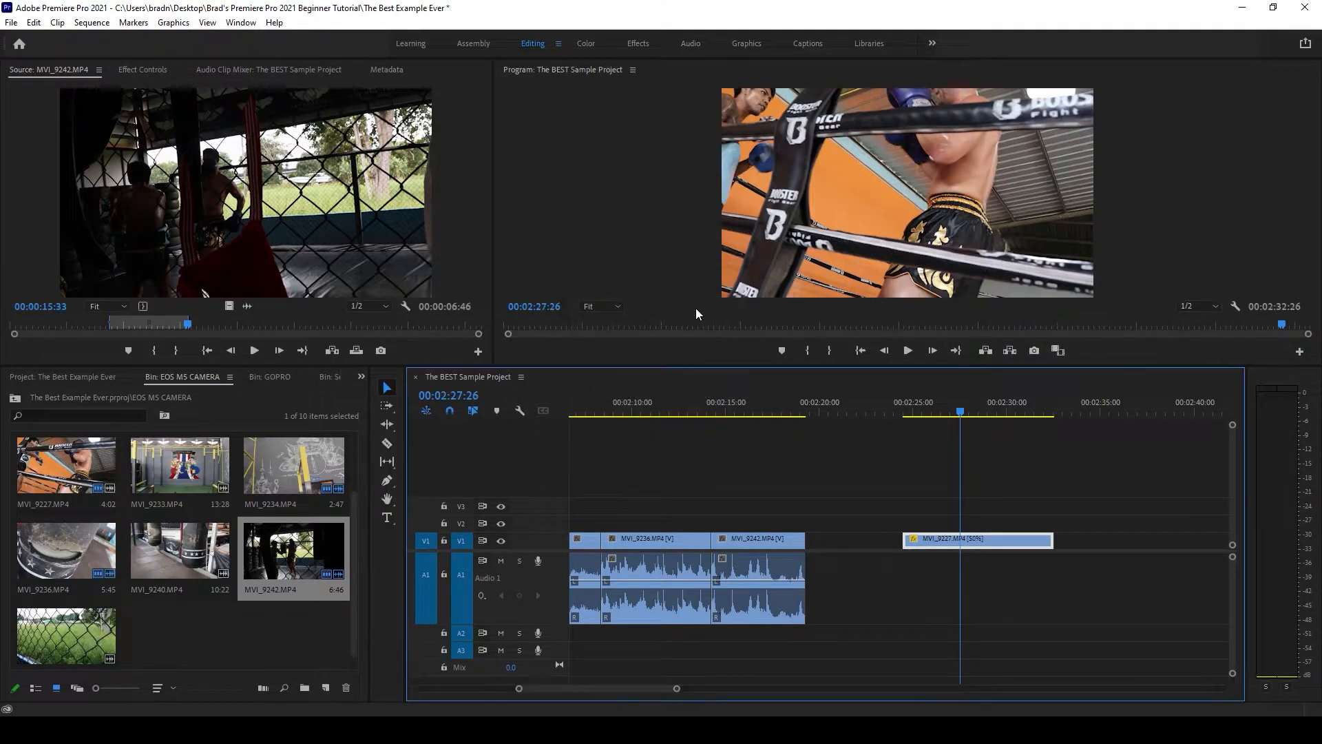
pyautogui.click(906, 412)
pyautogui.press('space')
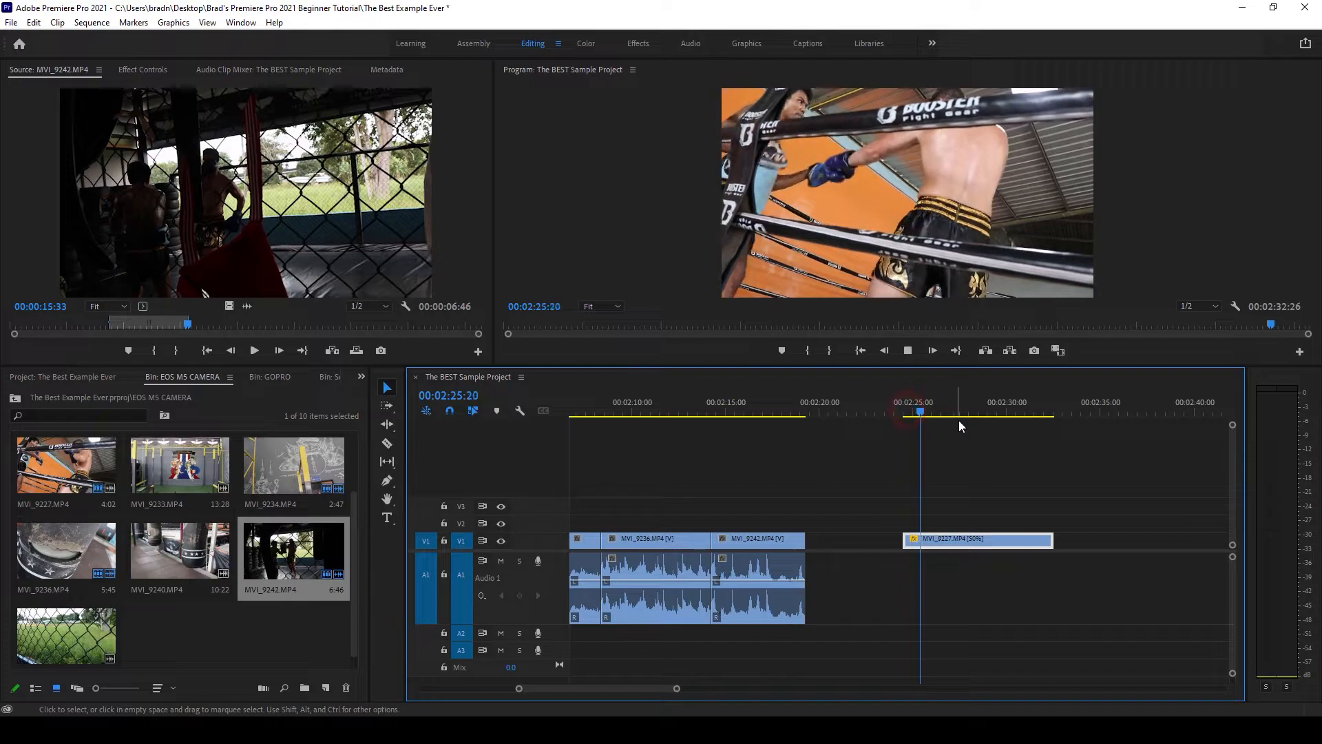
pyautogui.press('-')
pyautogui.press('-')
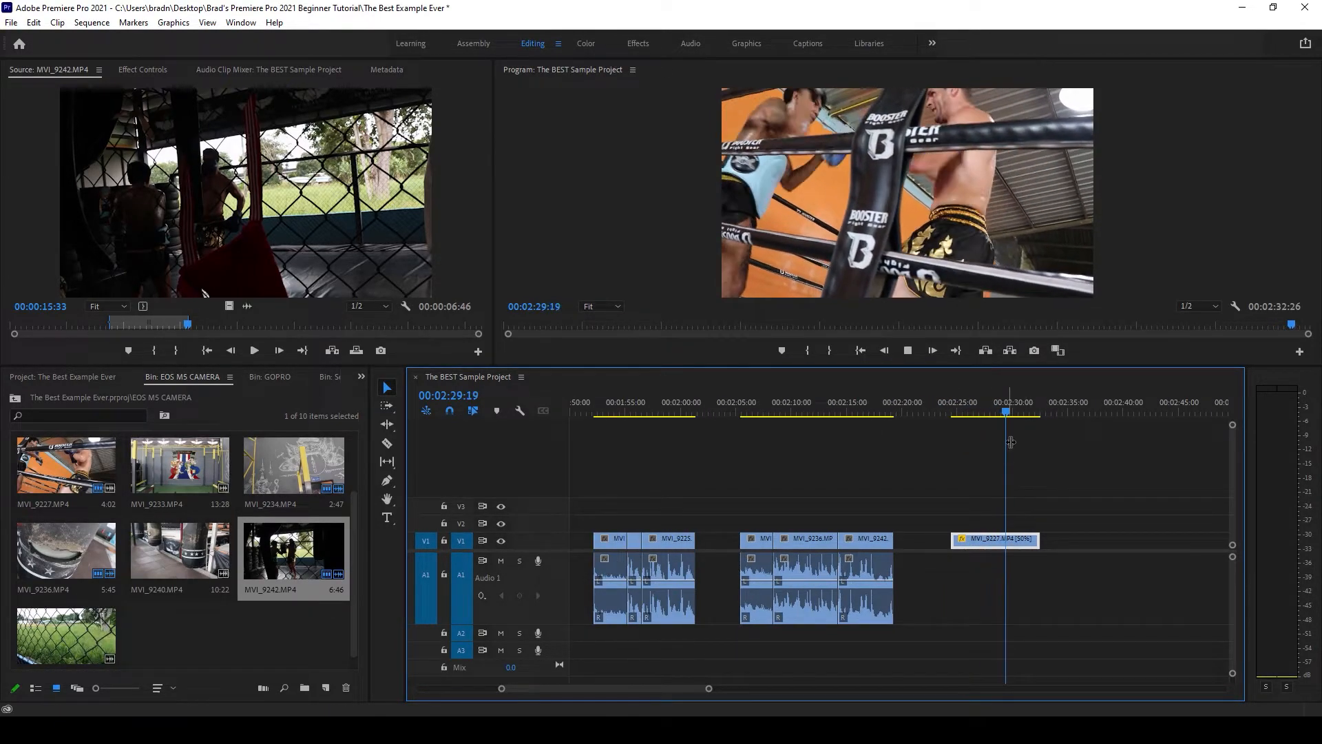
pyautogui.press('space')
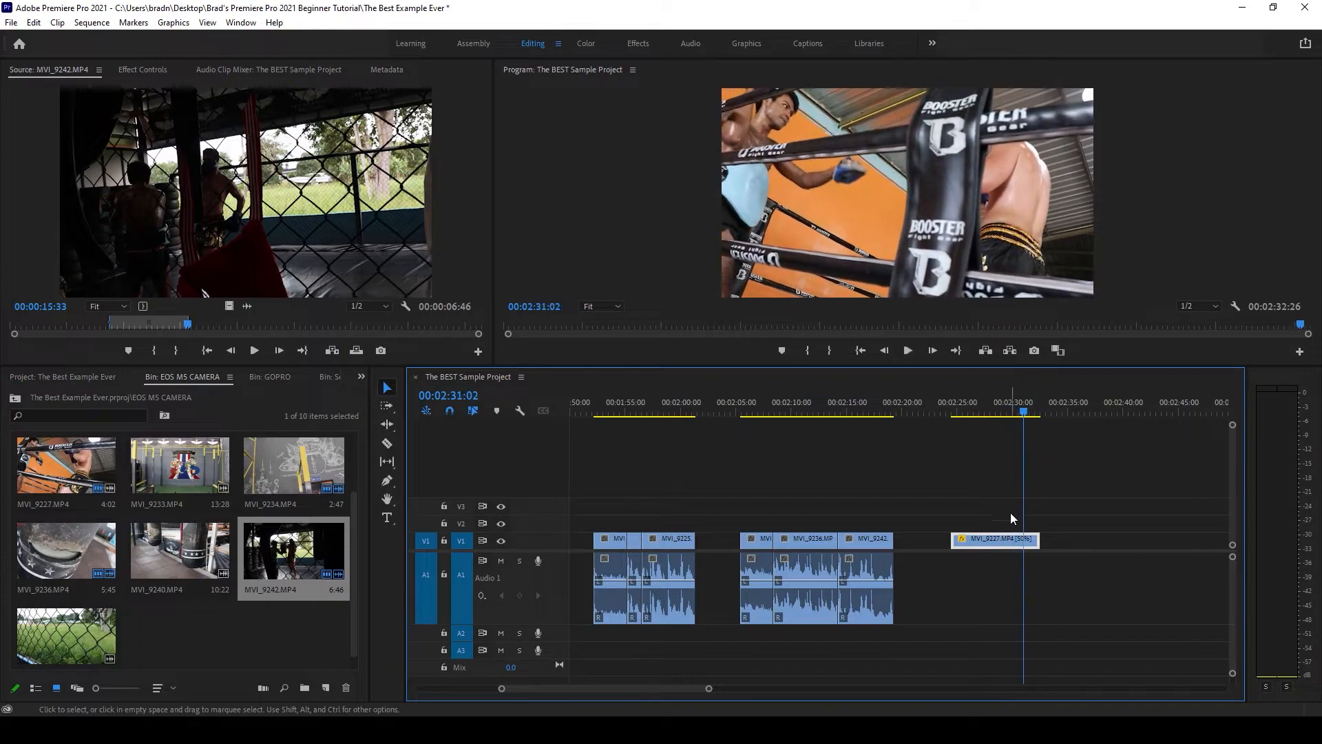
# - Set the speed of MVI_9227.MP4 to 200% and play the clip from its start
pyautogui.rightClick(1012, 543)
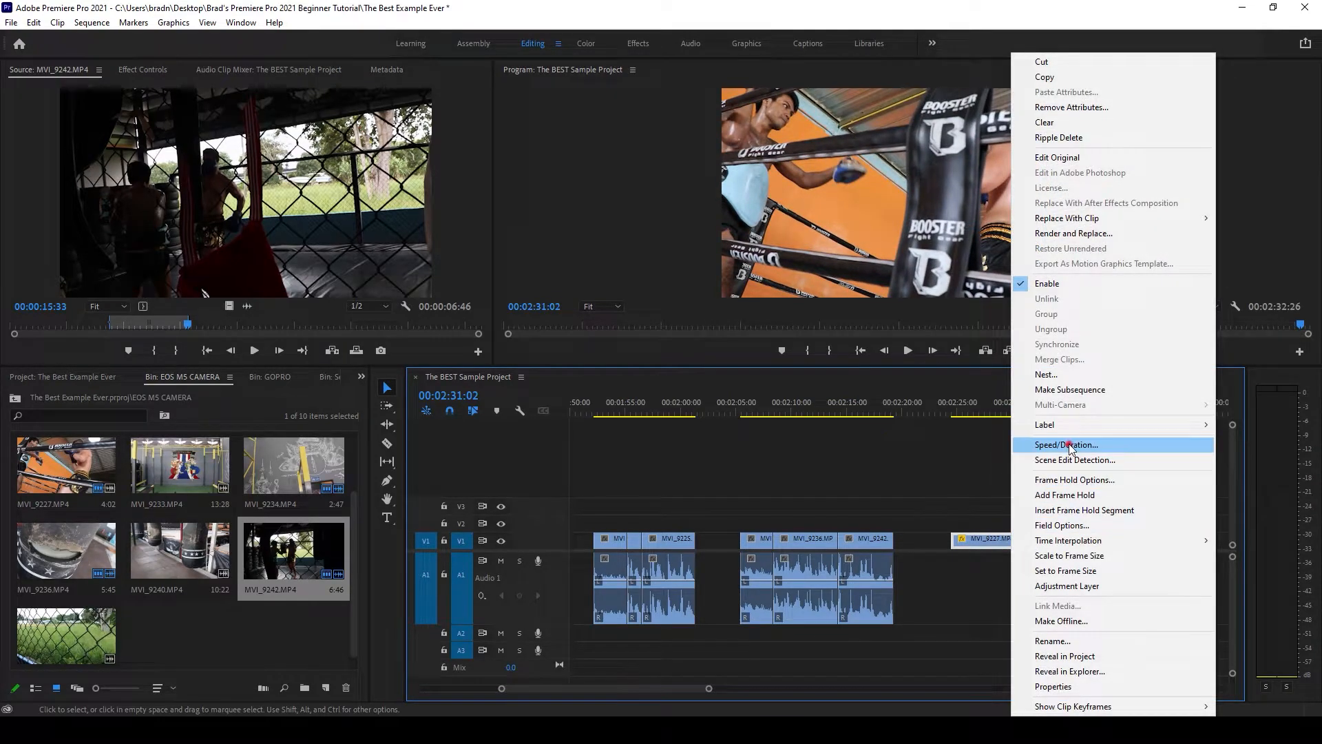
pyautogui.click(1068, 444)
pyautogui.write('200')
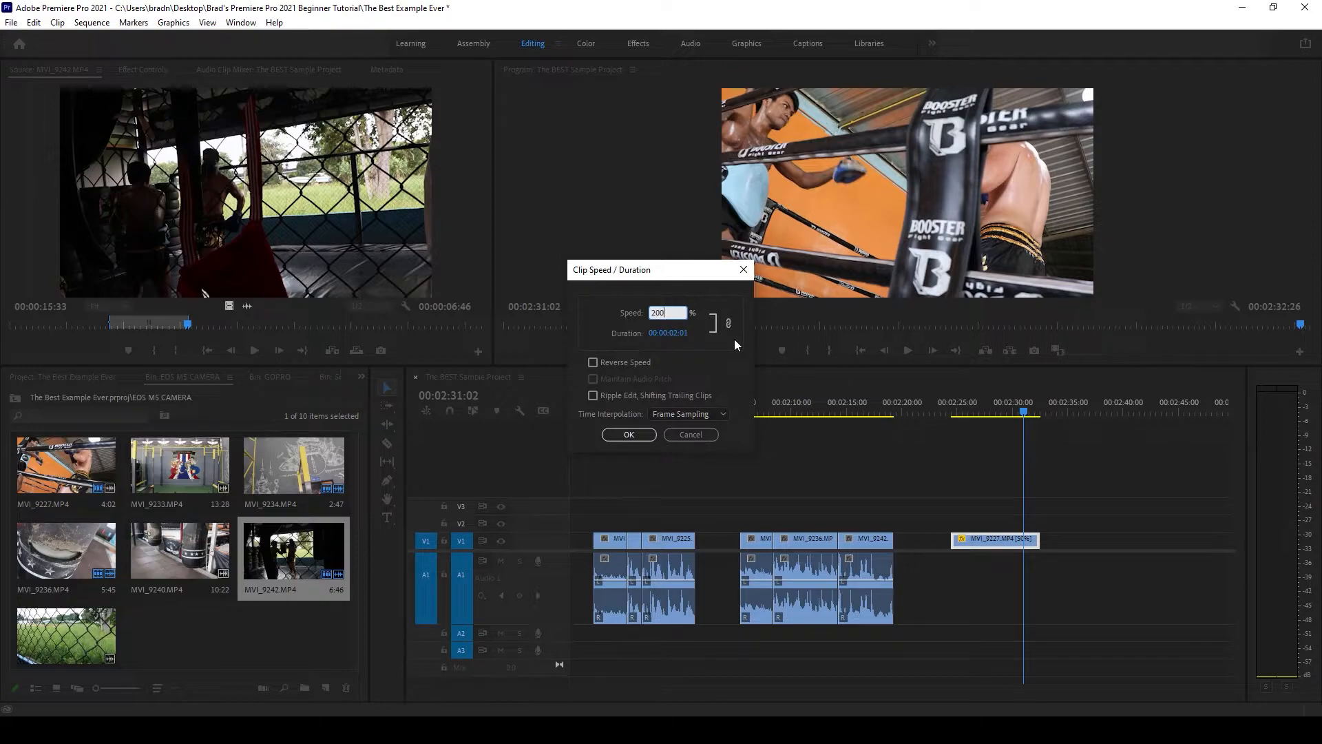
pyautogui.press('Return')
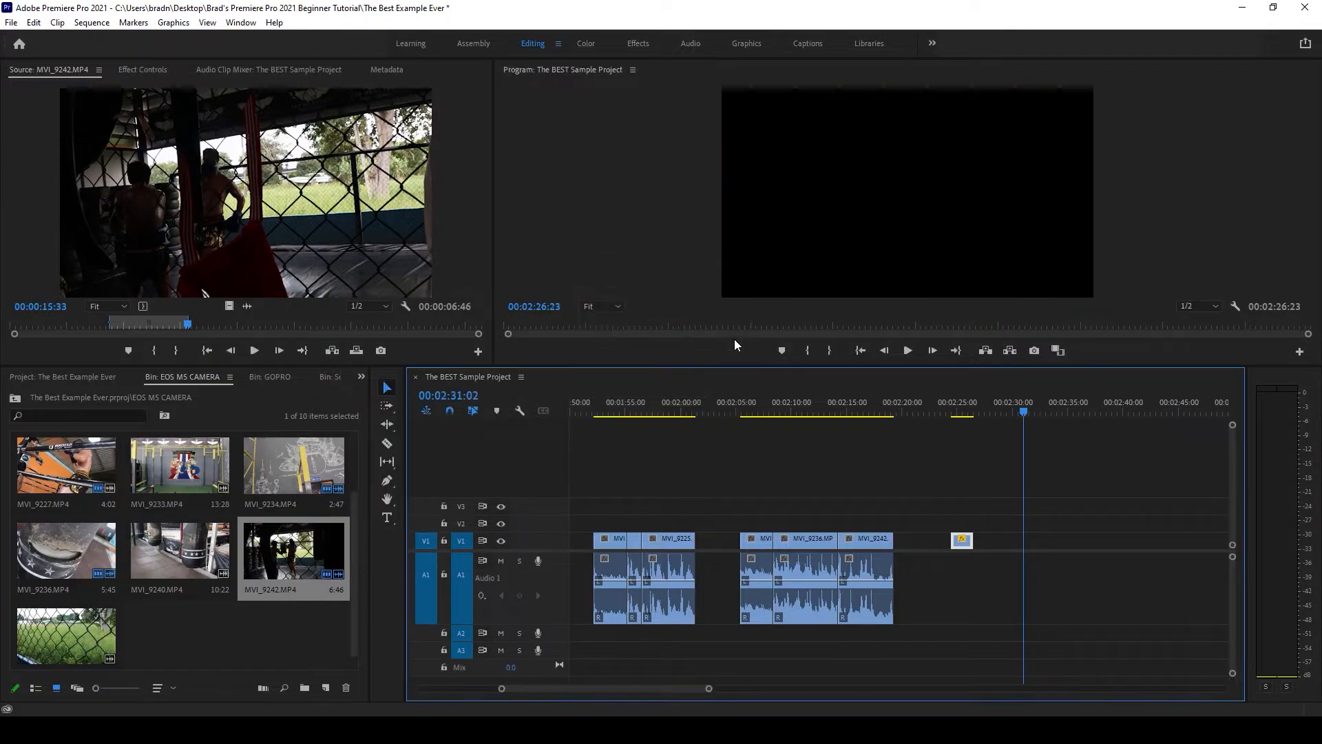
pyautogui.click(954, 411)
pyautogui.press('space')
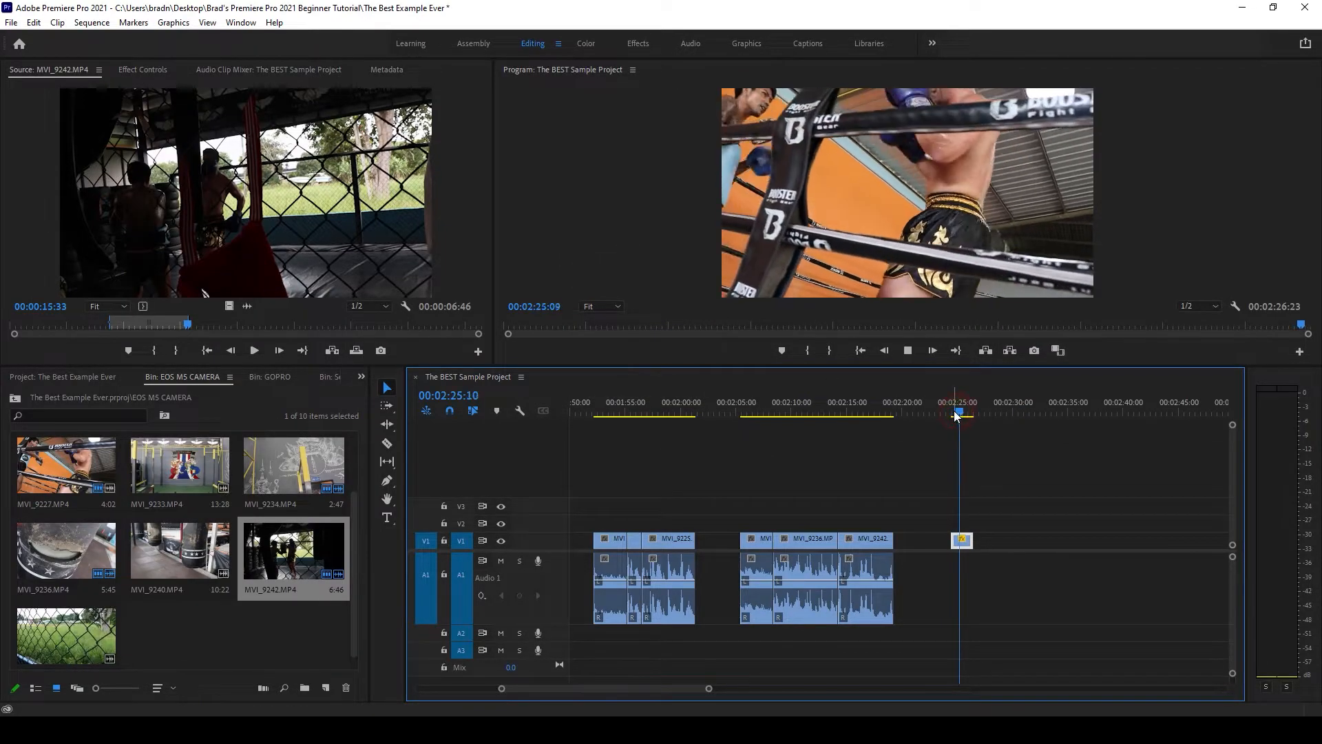
pyautogui.click(955, 412)
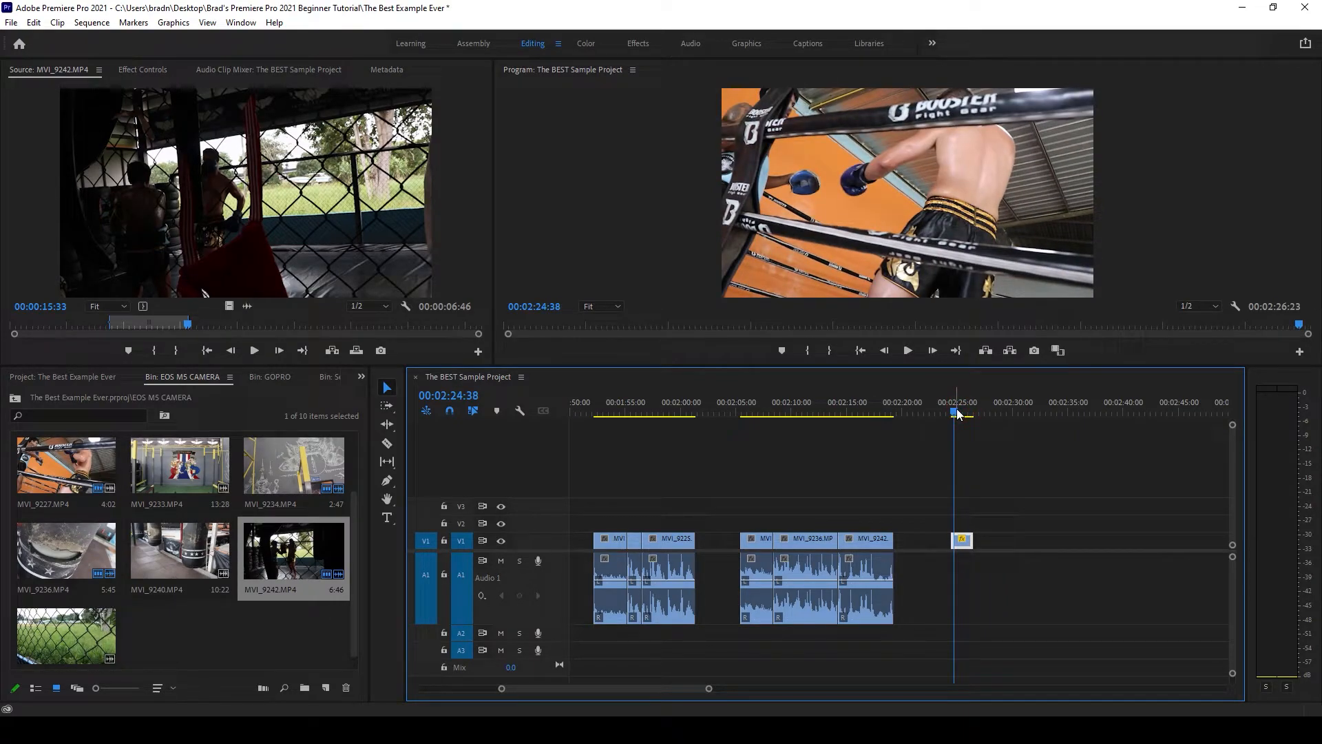
pyautogui.press('space')
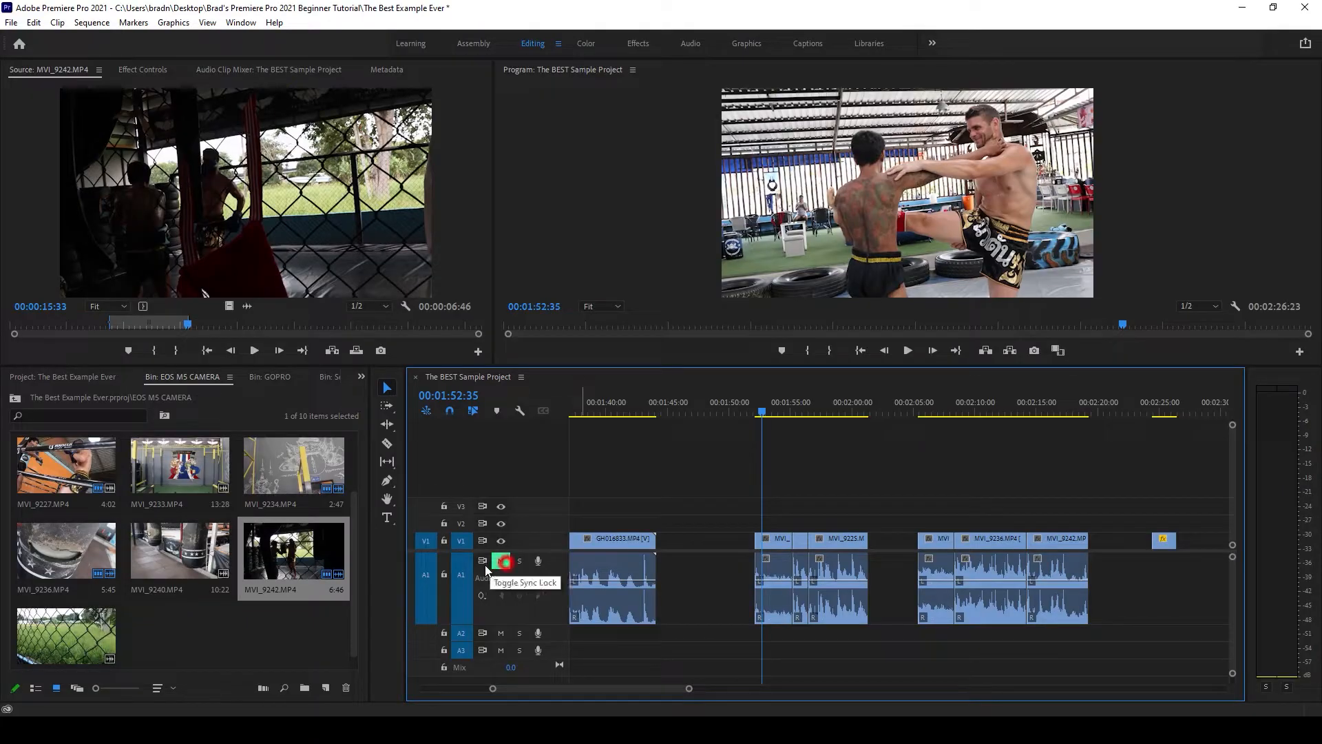
# - Mute the A1 track and move MVI_9236.MP4, MVI_9242.MP4 and the clip before them up against MVI_9225.MP4
pyautogui.click(501, 560)
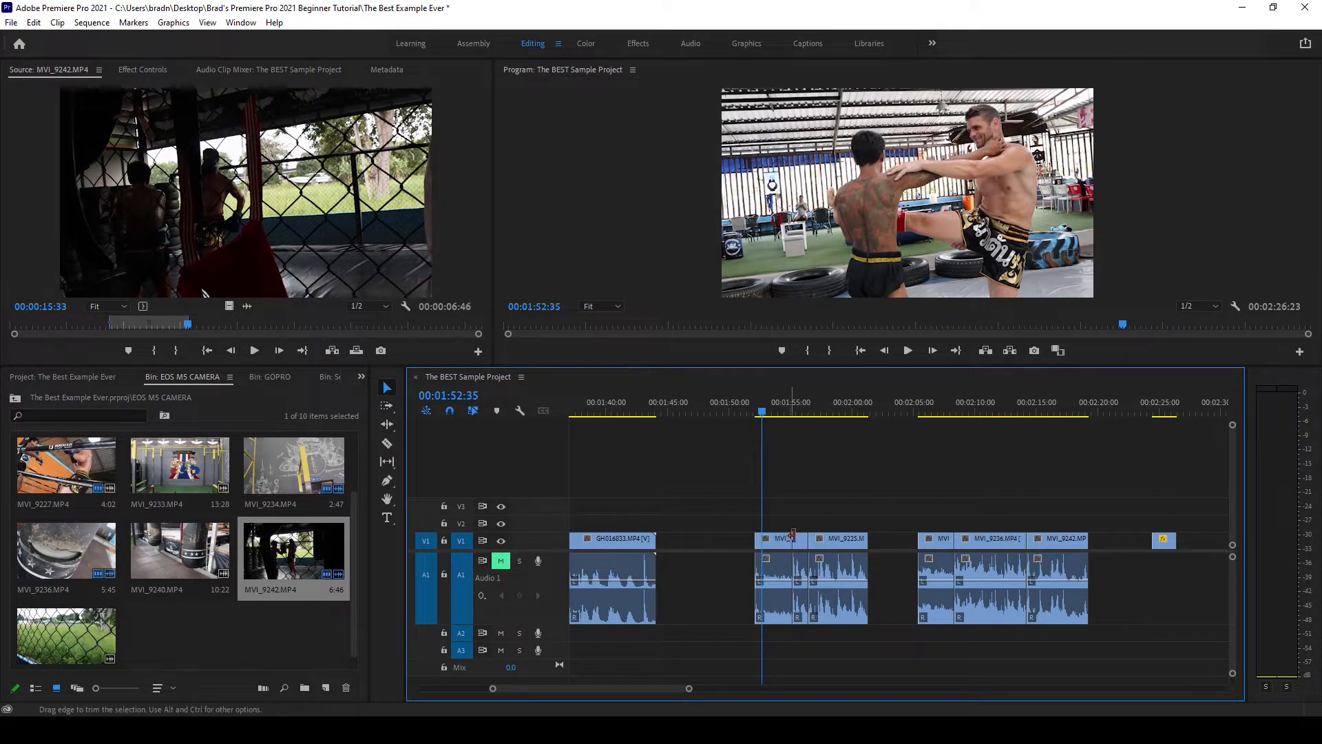
pyautogui.moveTo(917, 496); pyautogui.dragTo(1056, 564)
pyautogui.moveTo(1051, 543); pyautogui.dragTo(1000, 545)
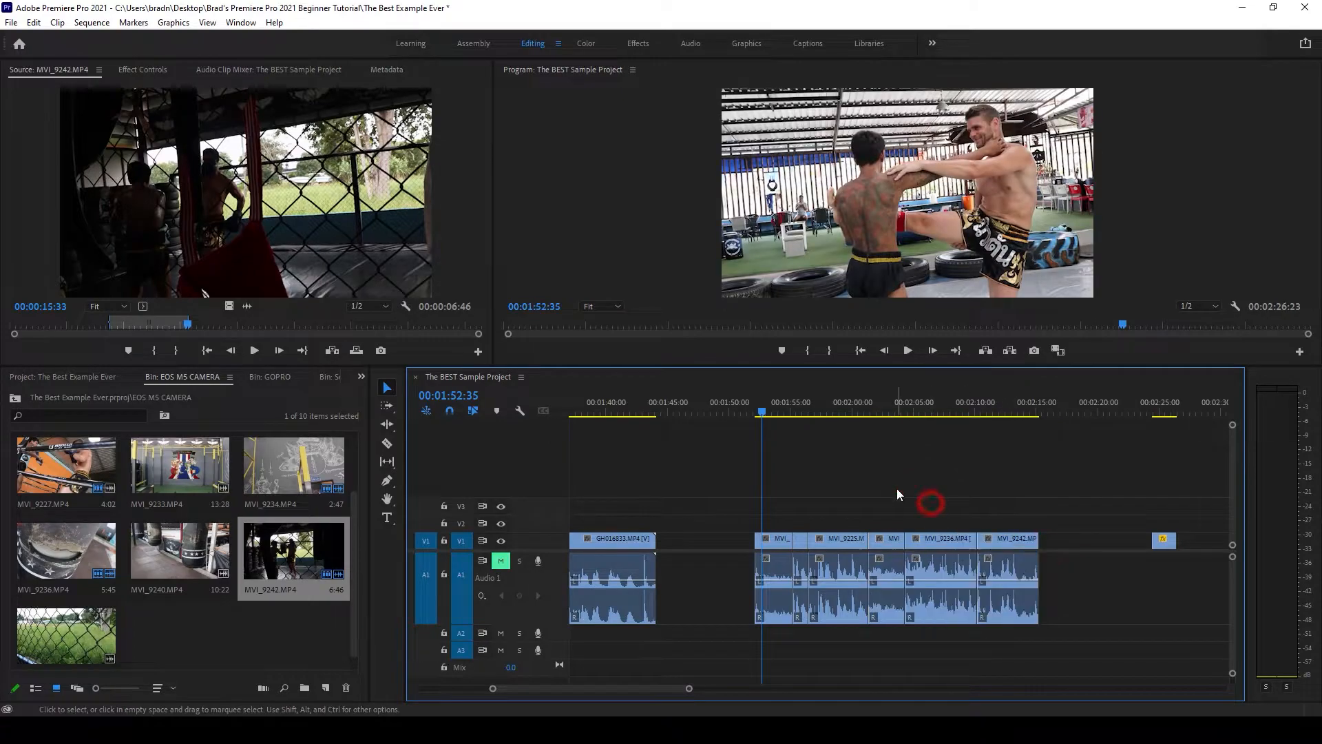
pyautogui.moveTo(771, 503); pyautogui.dragTo(997, 573)
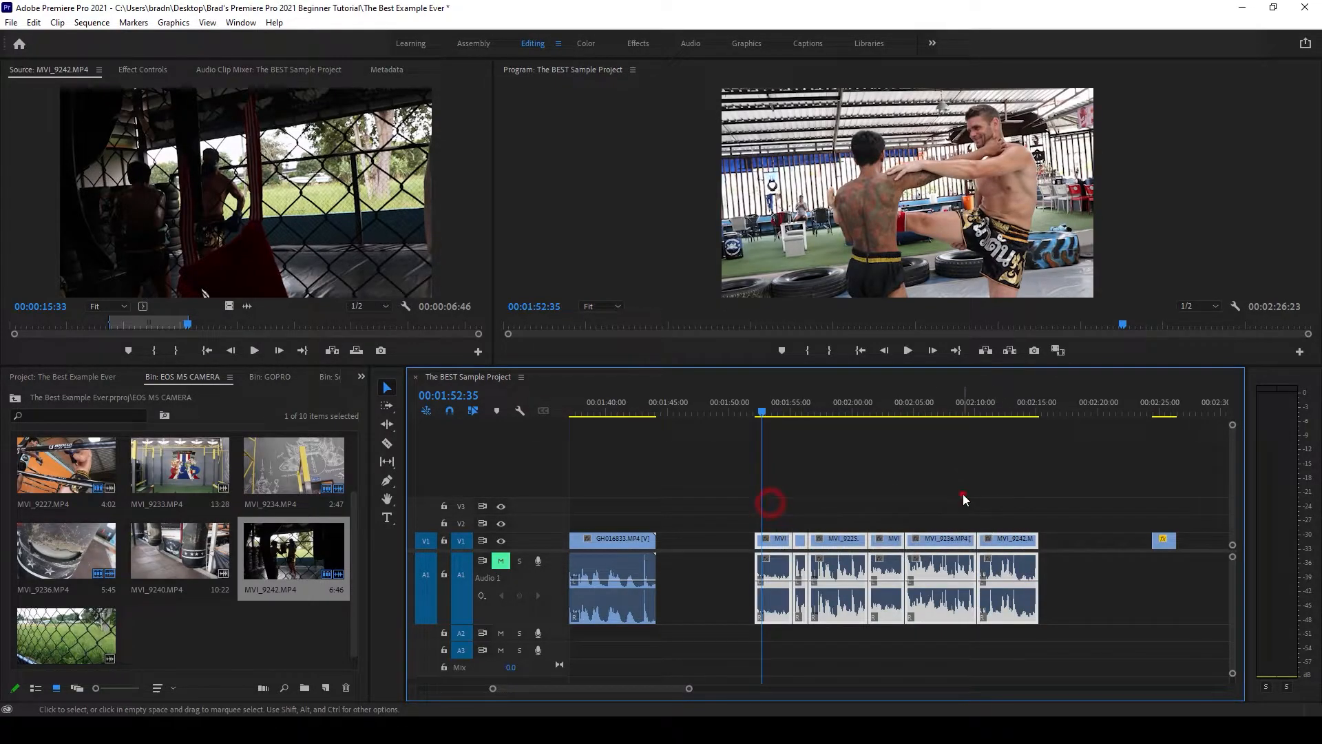
pyautogui.click(964, 497)
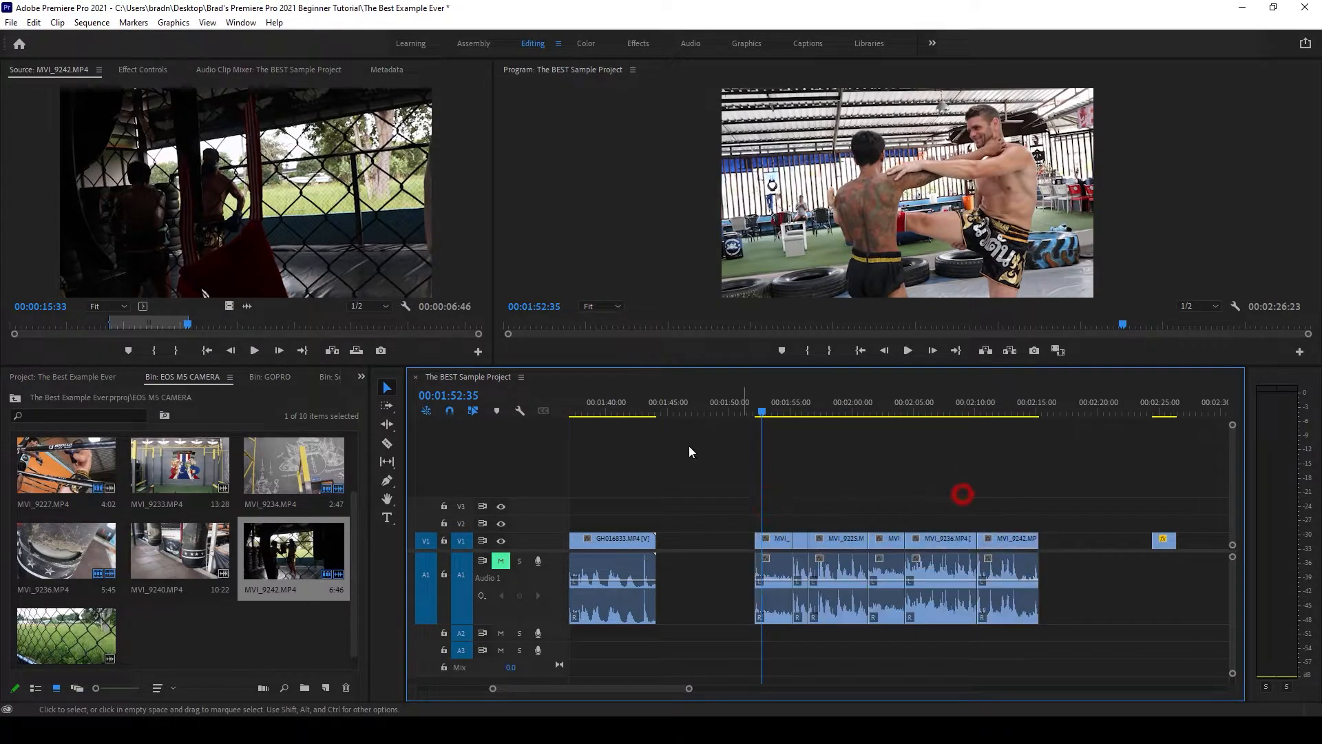
# - Open the effects library and search it for "dip"
pyautogui.click(361, 377)
pyautogui.click(386, 501)
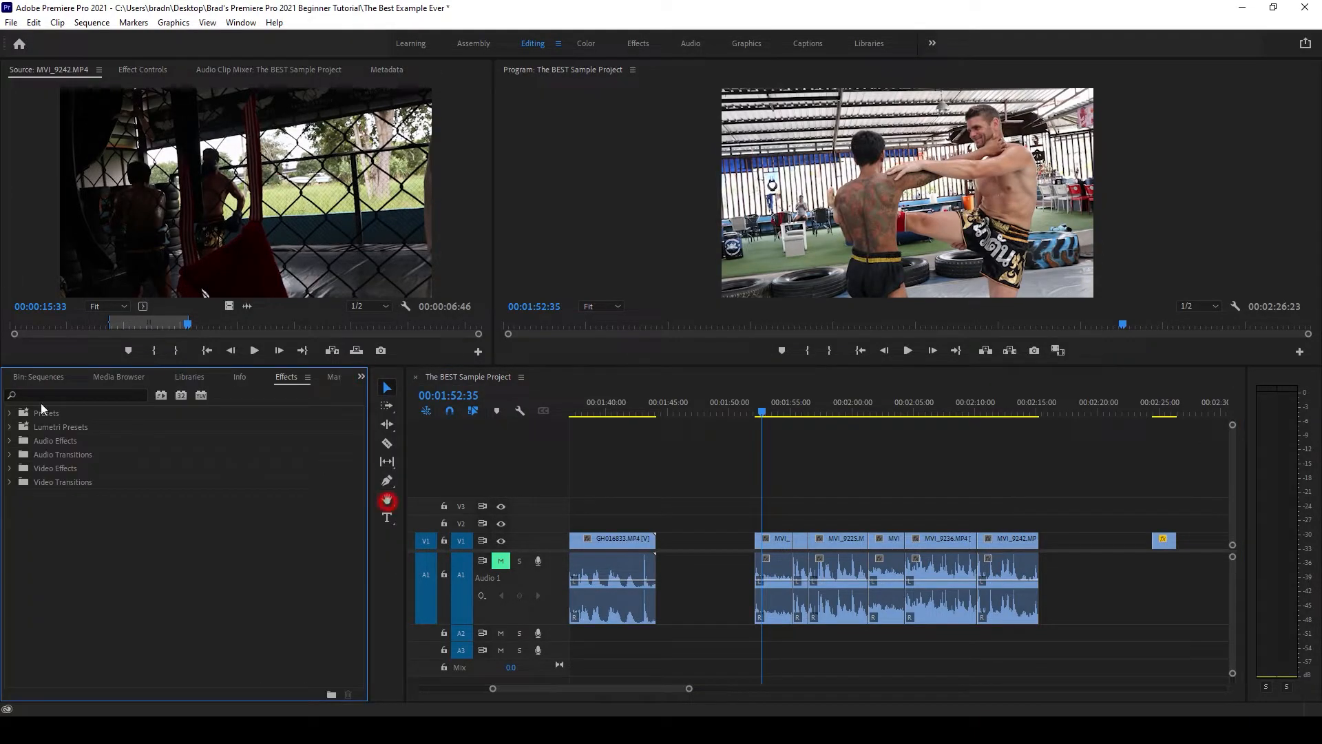
pyautogui.click(28, 396)
pyautogui.write('dip')
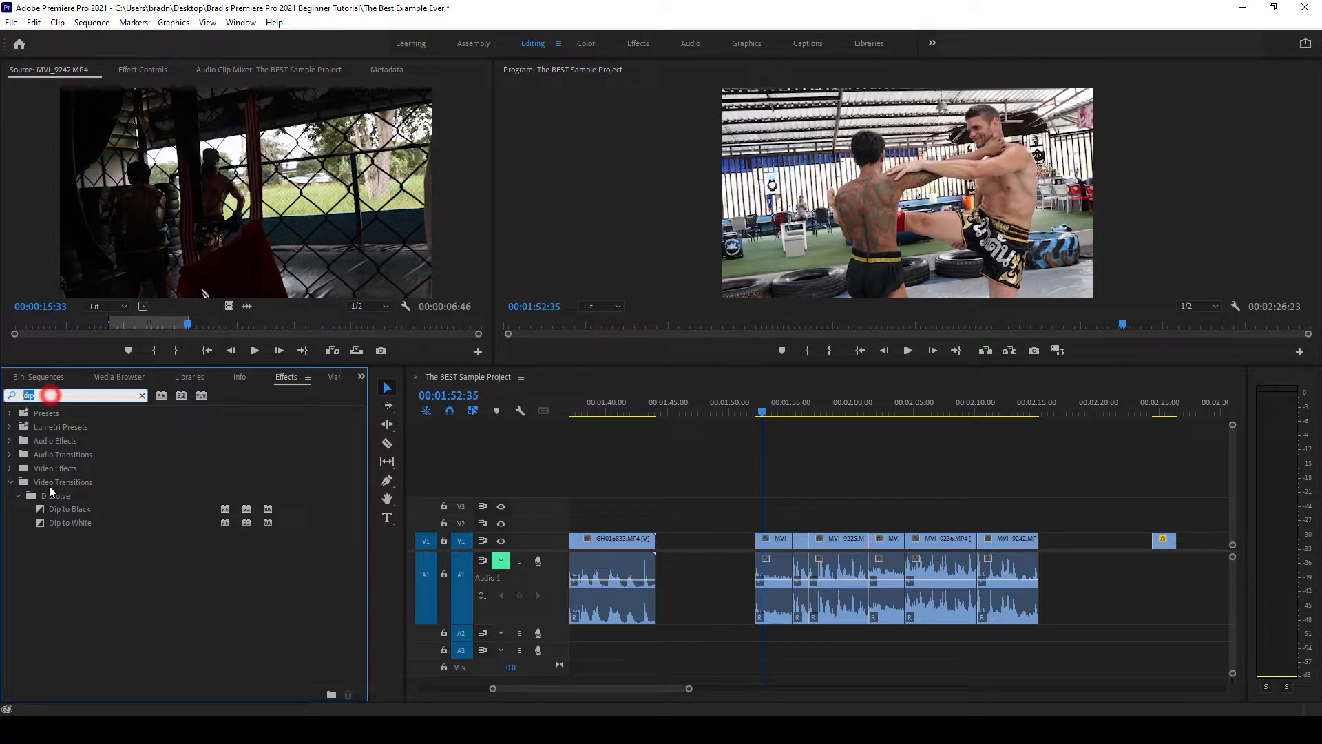
# - Apply the Dip to Black transition to the cut between MVI_9219.MP4 and MVI_9221.MP4 on V1
pyautogui.click(64, 509)
pyautogui.click(73, 523)
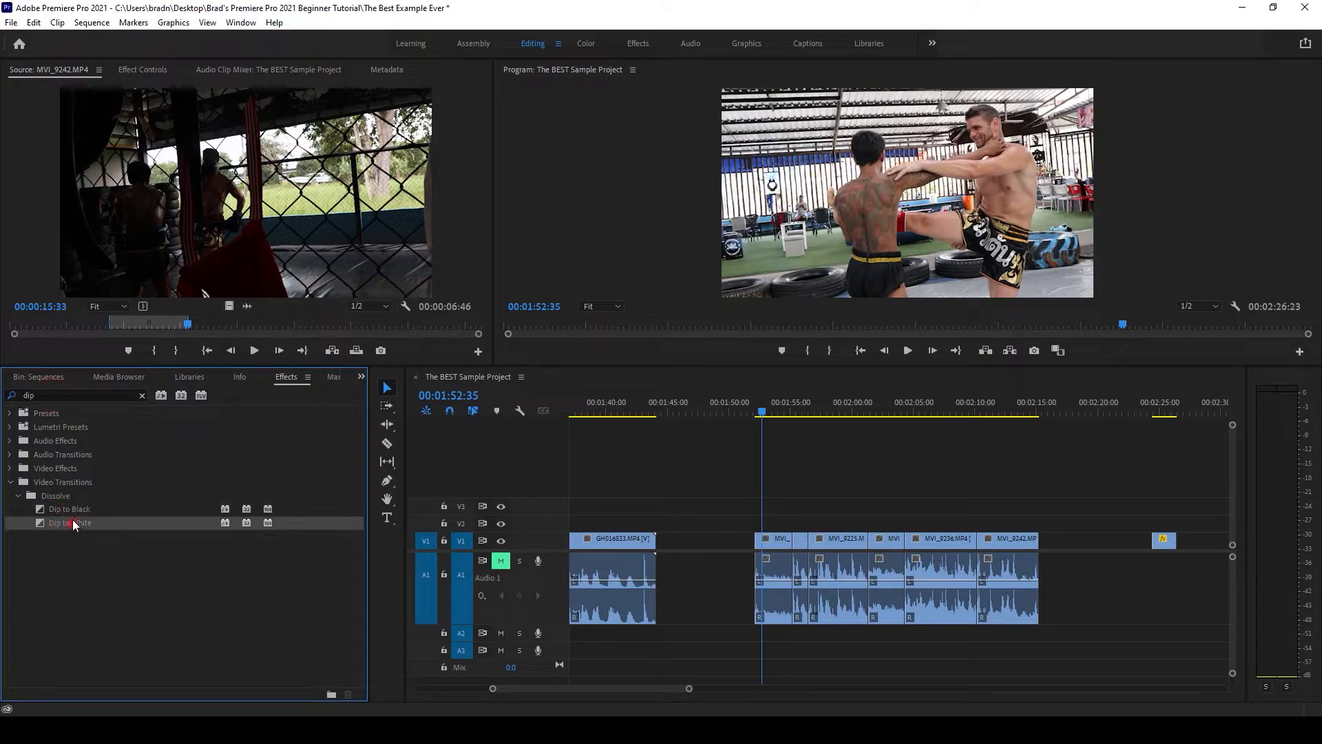
pyautogui.click(66, 543)
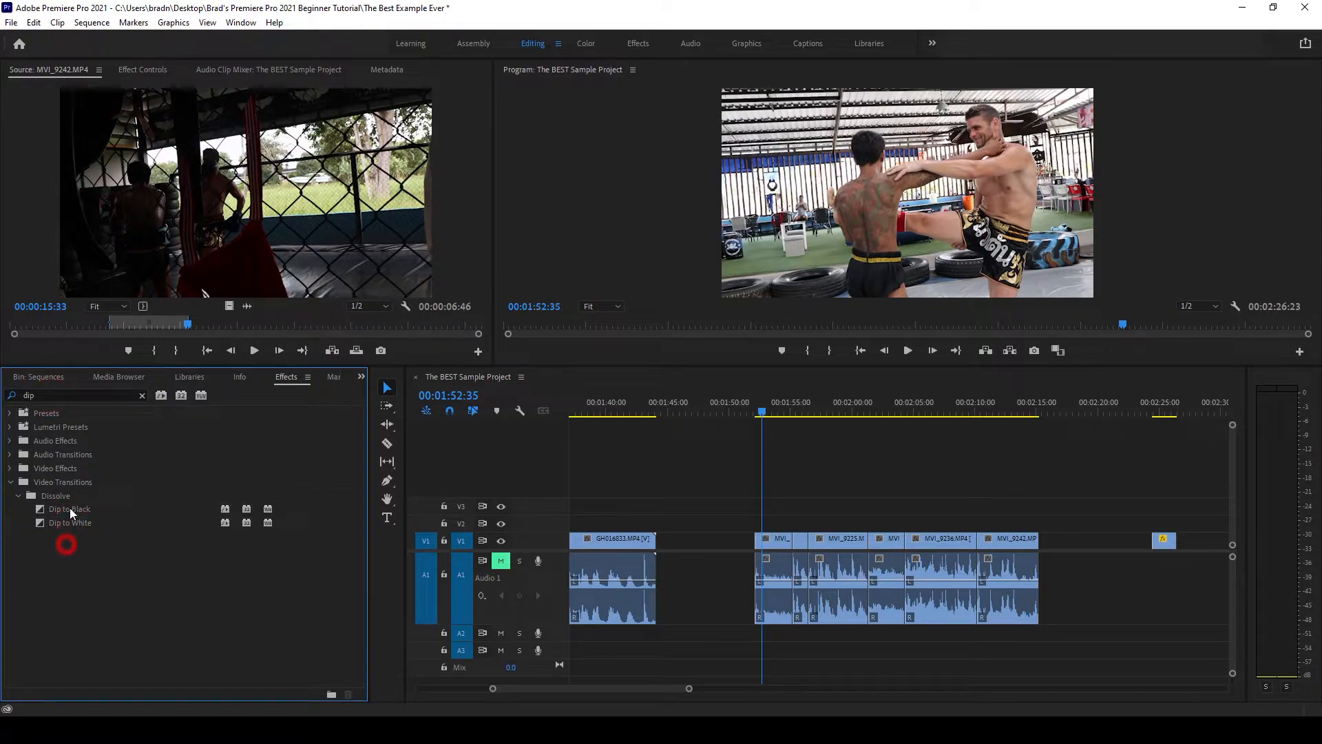
pyautogui.moveTo(70, 508)
pyautogui.mouseDown()
pyautogui.moveTo(161, 531)
pyautogui.moveTo(82, 515)
pyautogui.mouseUp()
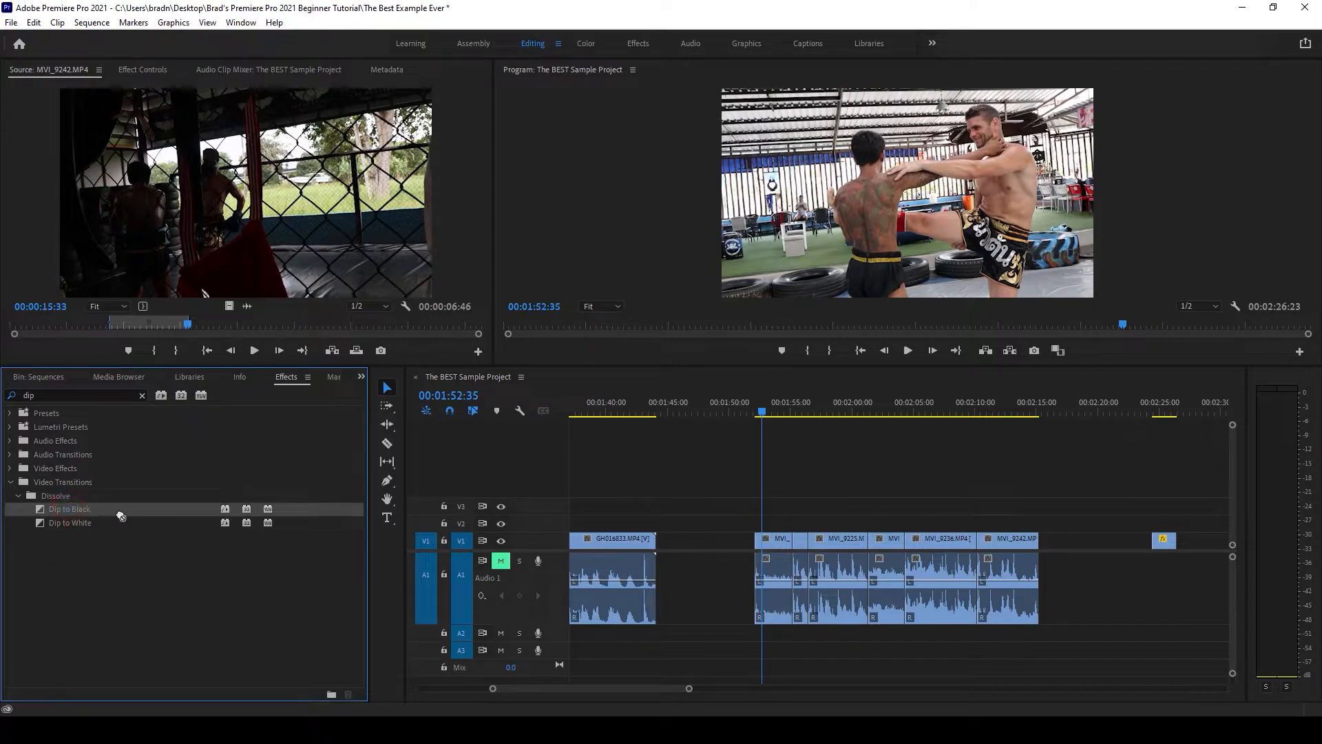
pyautogui.moveTo(695, 544); pyautogui.dragTo(792, 544)
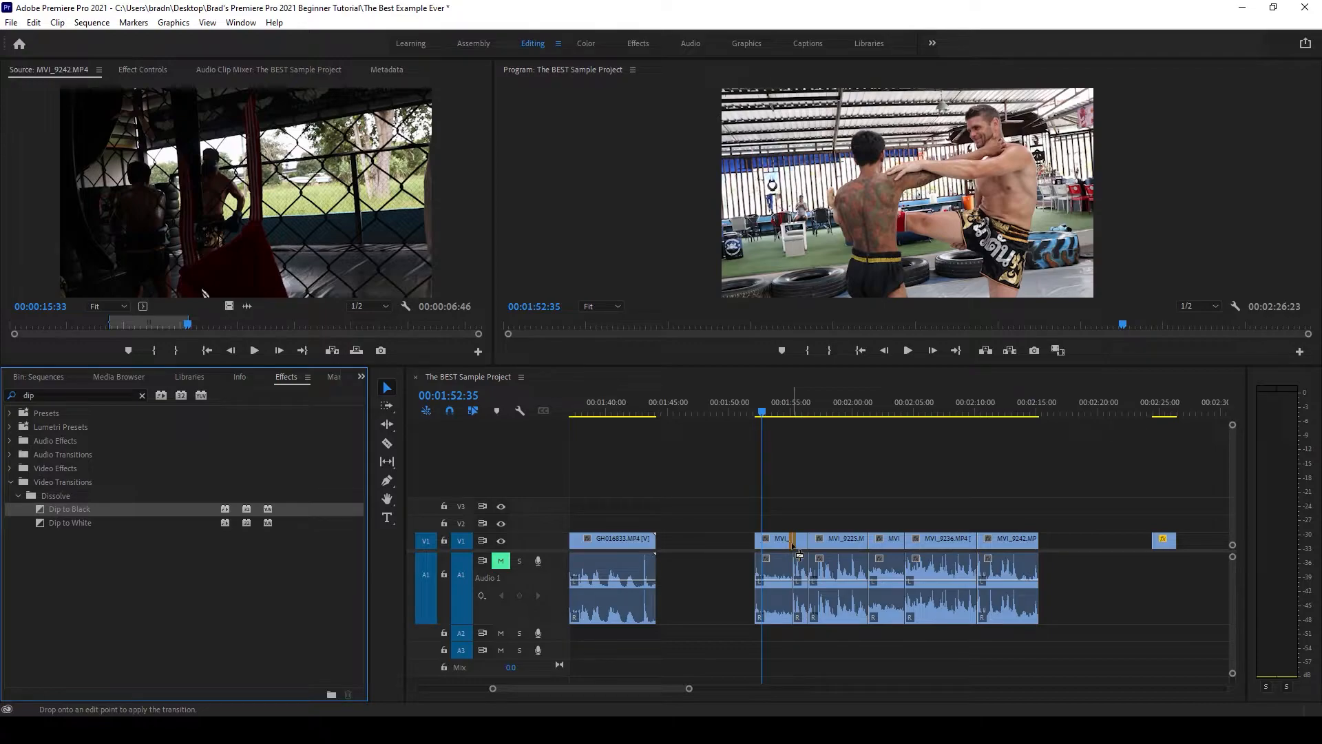
# - Play the sequence across the Dip to Black transition from just before it begins
pyautogui.scroll(6, 788, 560)
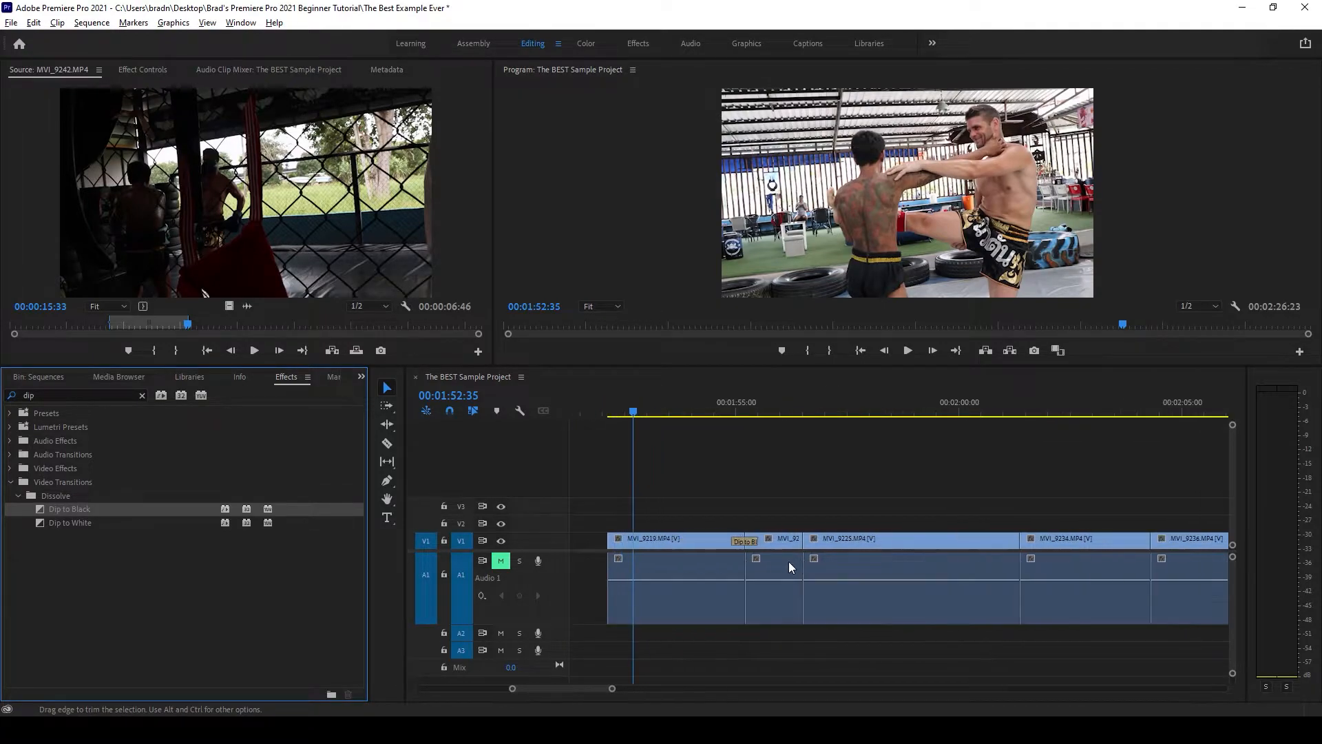
pyautogui.click(738, 543)
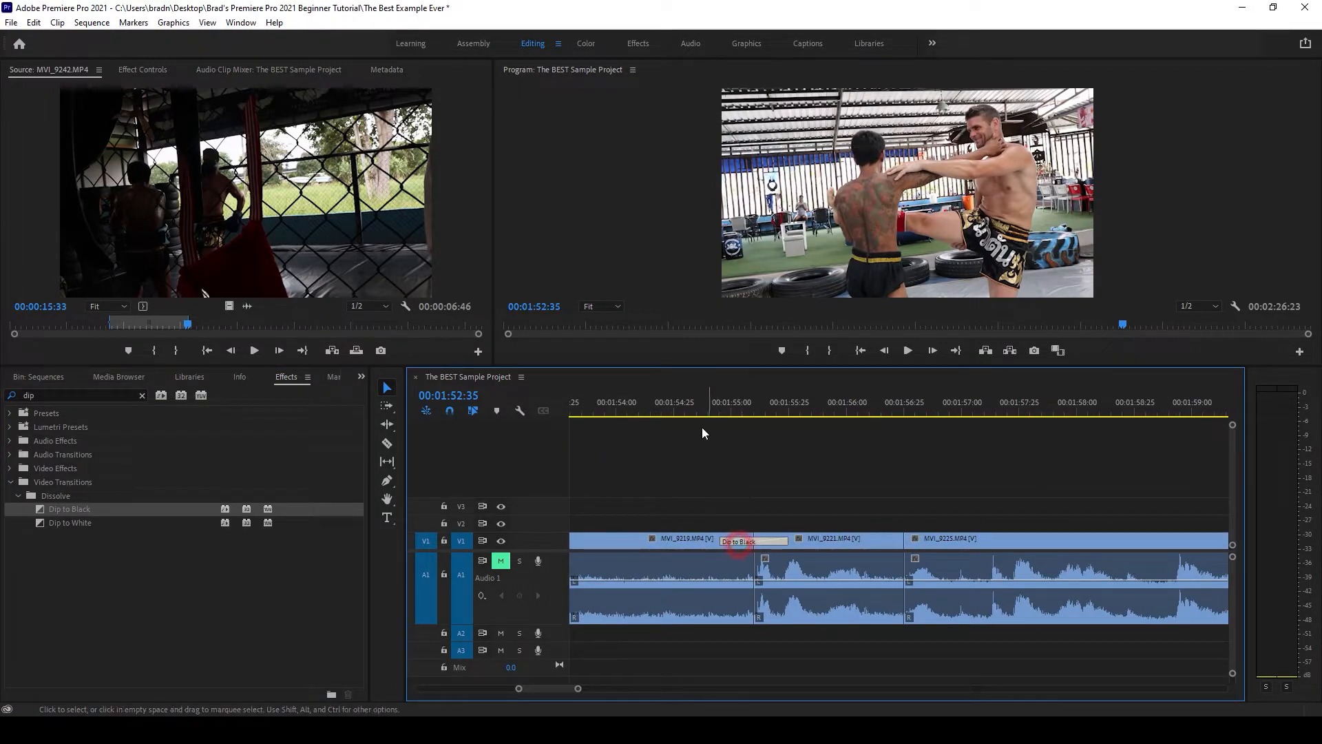
pyautogui.moveTo(691, 485); pyautogui.dragTo(810, 620)
pyautogui.click(666, 407)
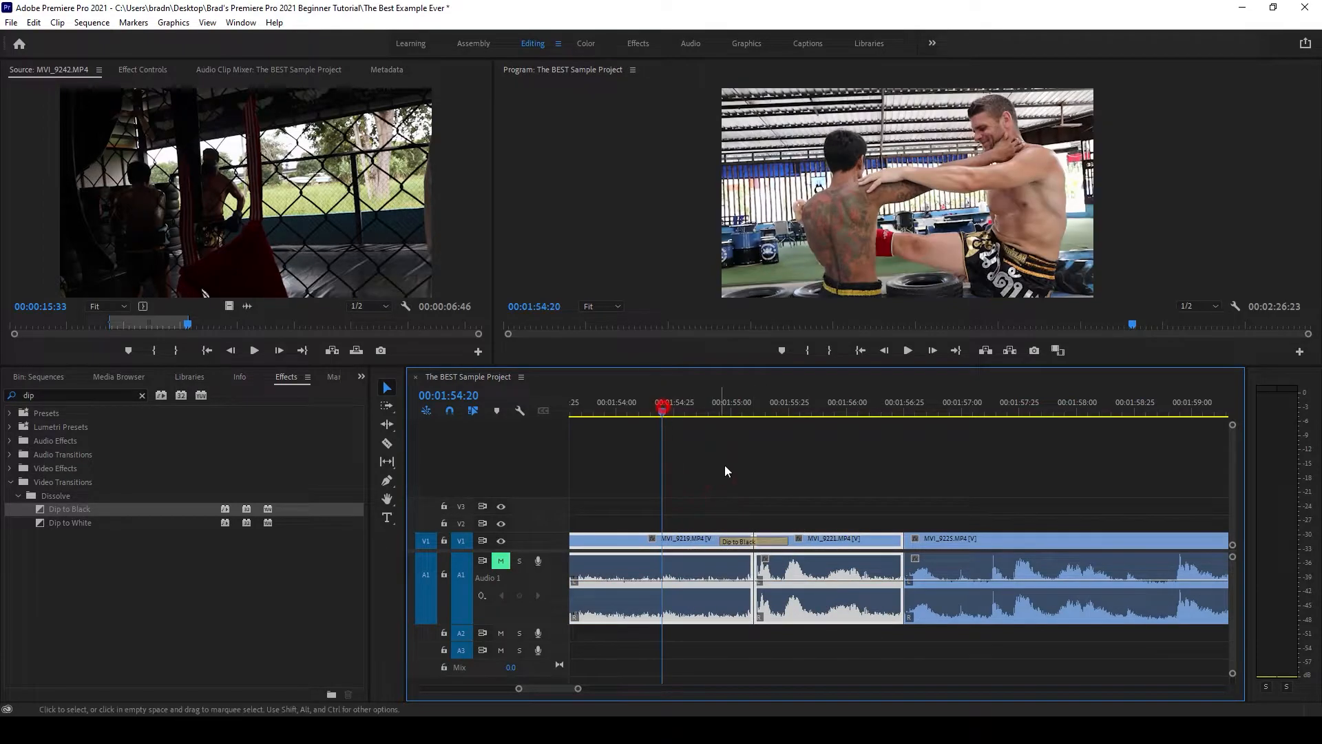
pyautogui.click(750, 471)
pyautogui.press('space')
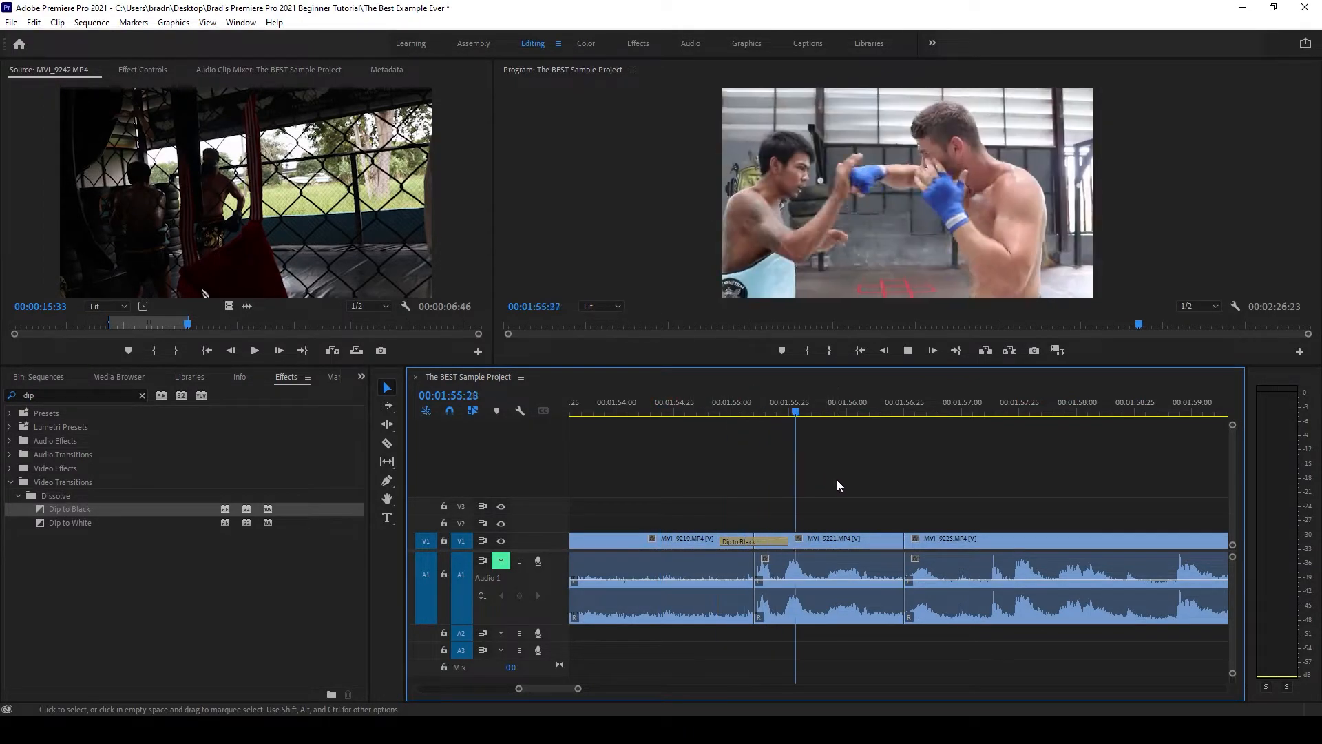
pyautogui.moveTo(720, 402); pyautogui.dragTo(805, 415)
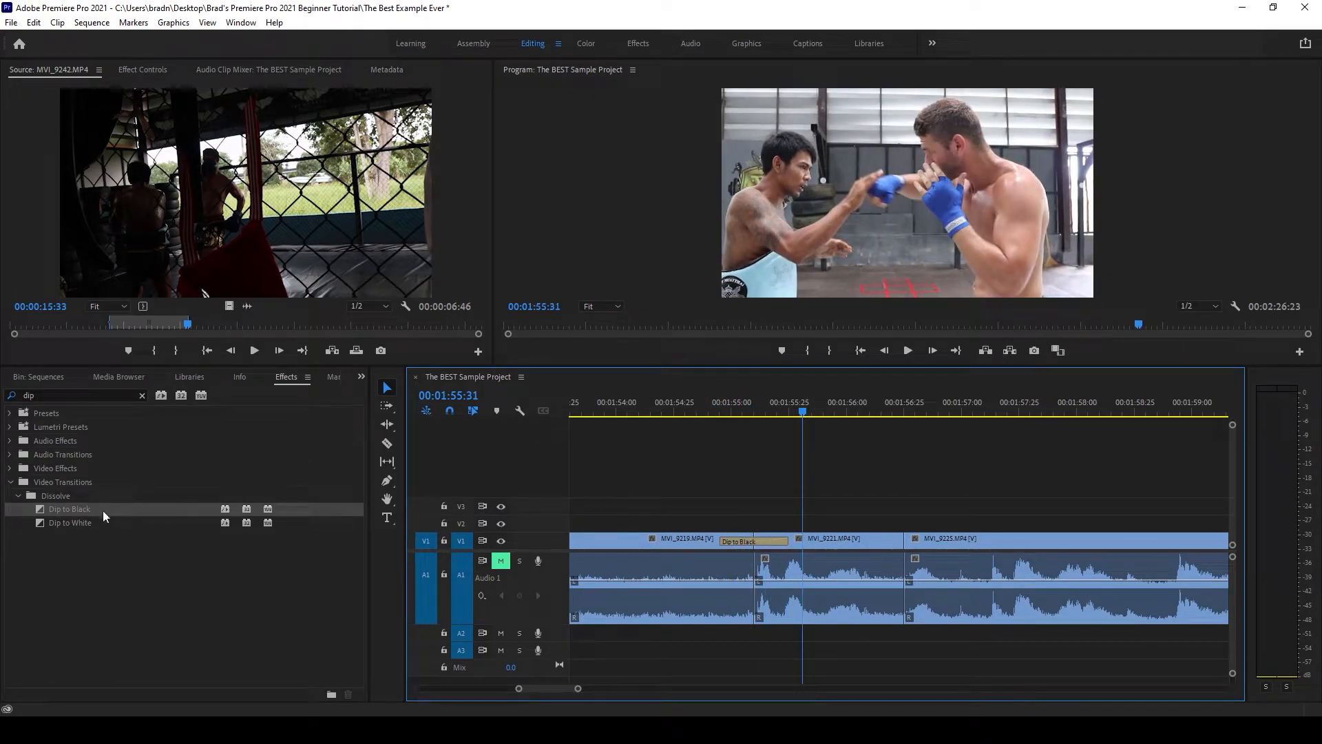
# - Apply the Dip to White transition between MVI_9221.MP4 and MVI_9225.MP4 and preview it
pyautogui.moveTo(81, 522); pyautogui.dragTo(149, 520)
pyautogui.moveTo(863, 493); pyautogui.dragTo(914, 557)
pyautogui.press('space')
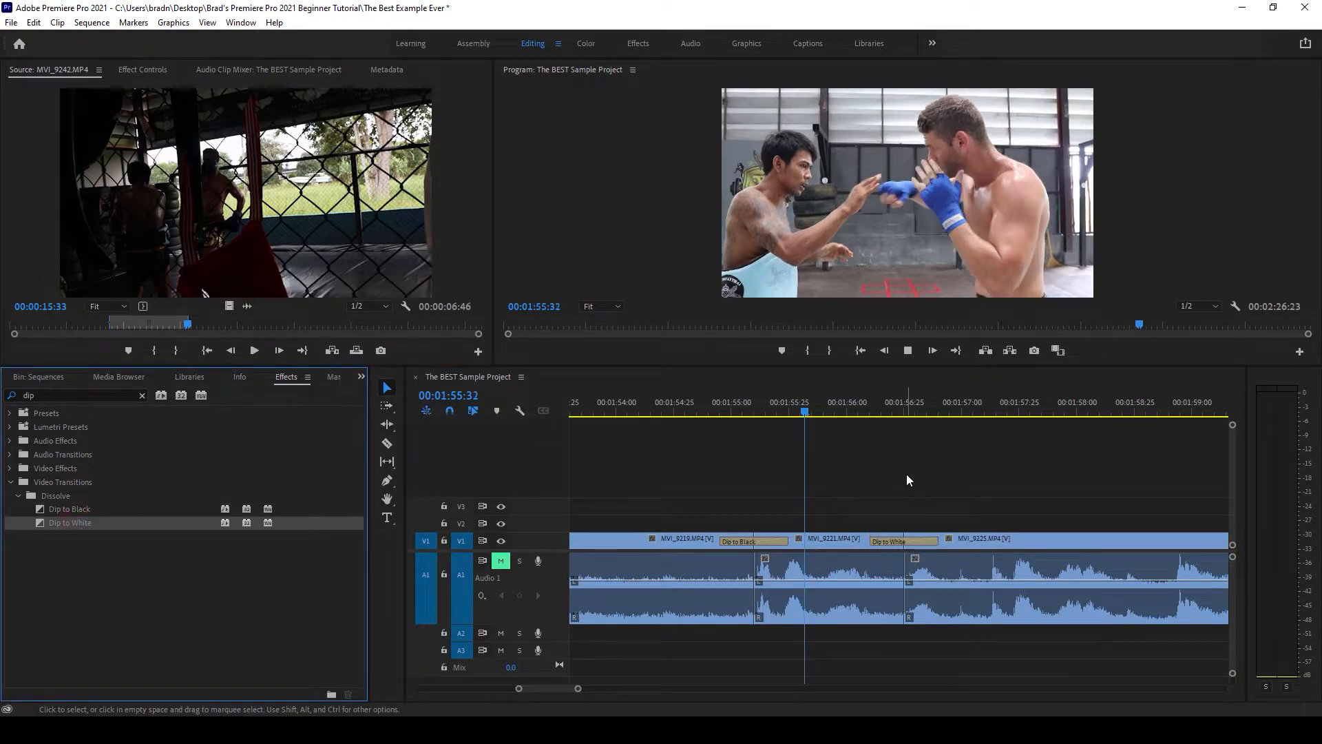
pyautogui.moveTo(821, 406); pyautogui.dragTo(972, 429)
pyautogui.scroll(-5, 891, 522)
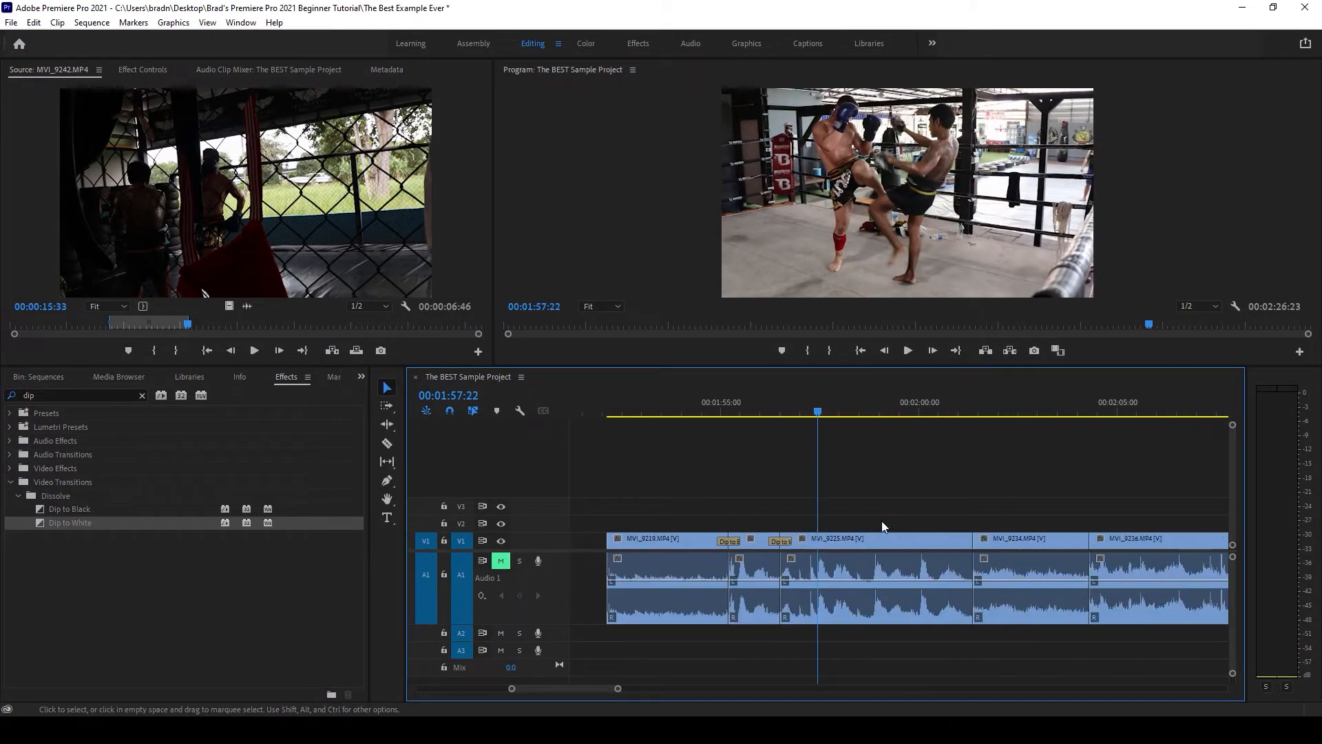
pyautogui.click(931, 491)
# - Return to the effects library and replace the search term with "cross"
pyautogui.click(66, 378)
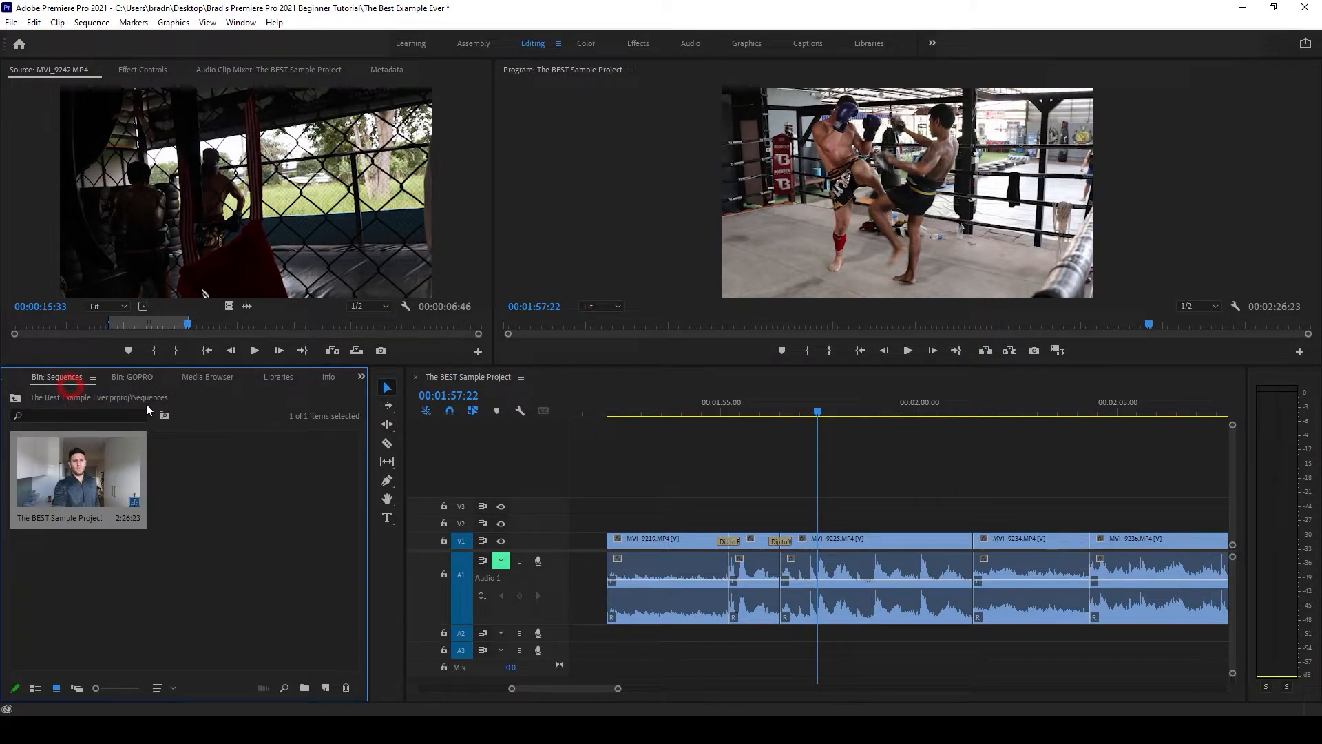
pyautogui.click(361, 376)
pyautogui.click(387, 498)
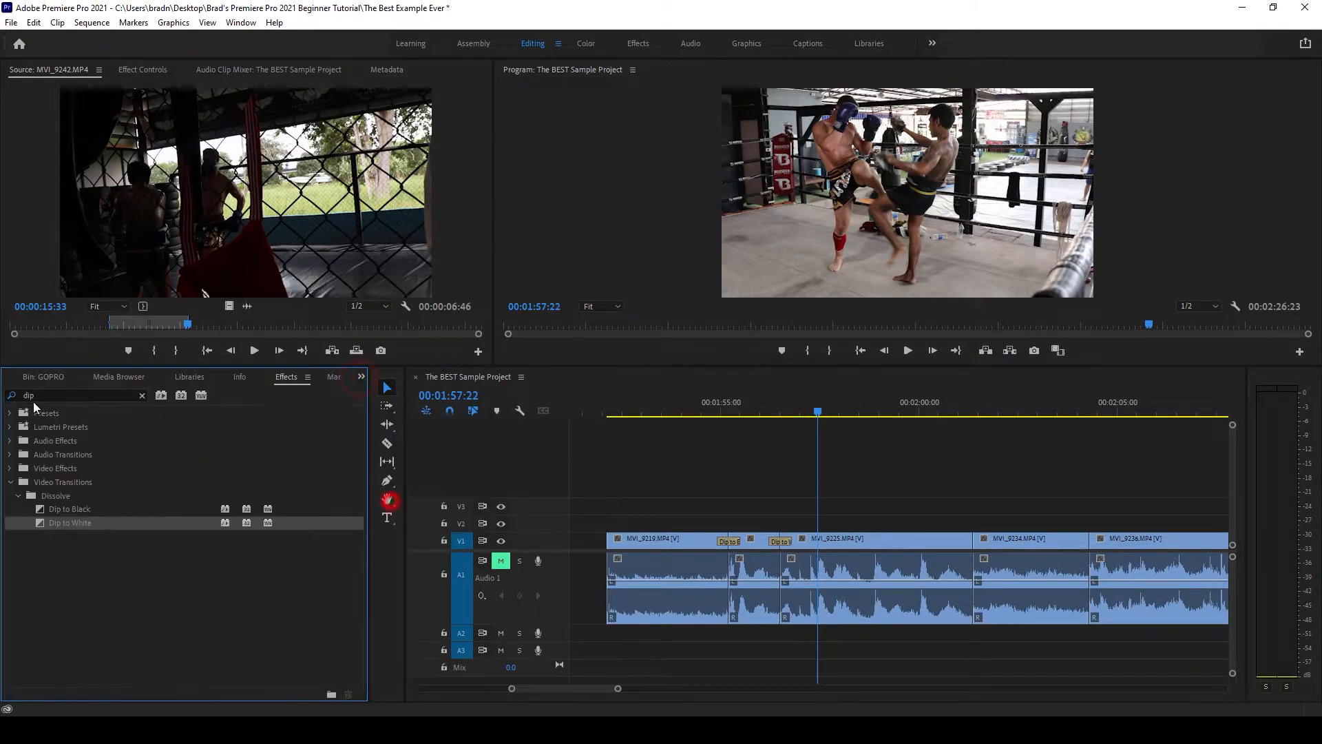
pyautogui.moveTo(55, 398); pyautogui.dragTo(2, 403)
pyautogui.write('cross')
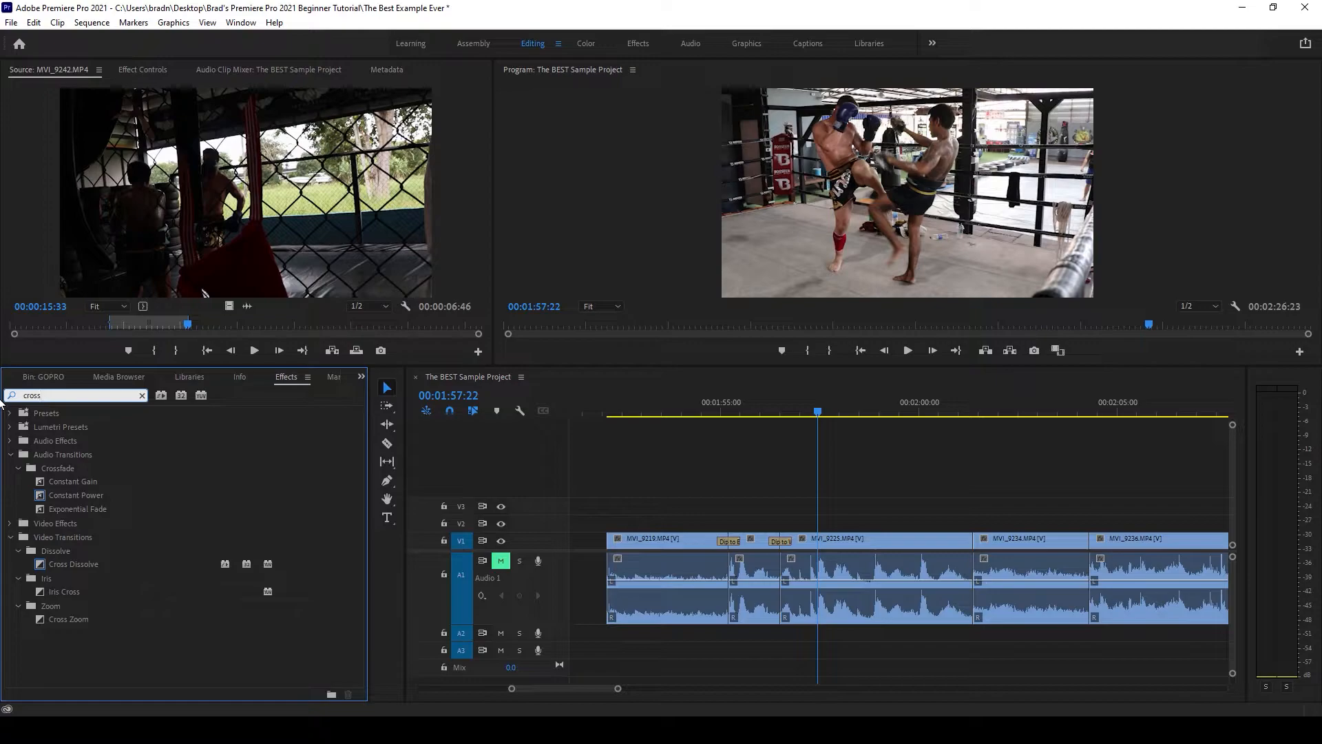
pyautogui.click(45, 395)
# - Apply the Cross Dissolve transition between MVI_9225.MP4 and MVI_9234.MP4 and play the sequence across it
pyautogui.click(69, 565)
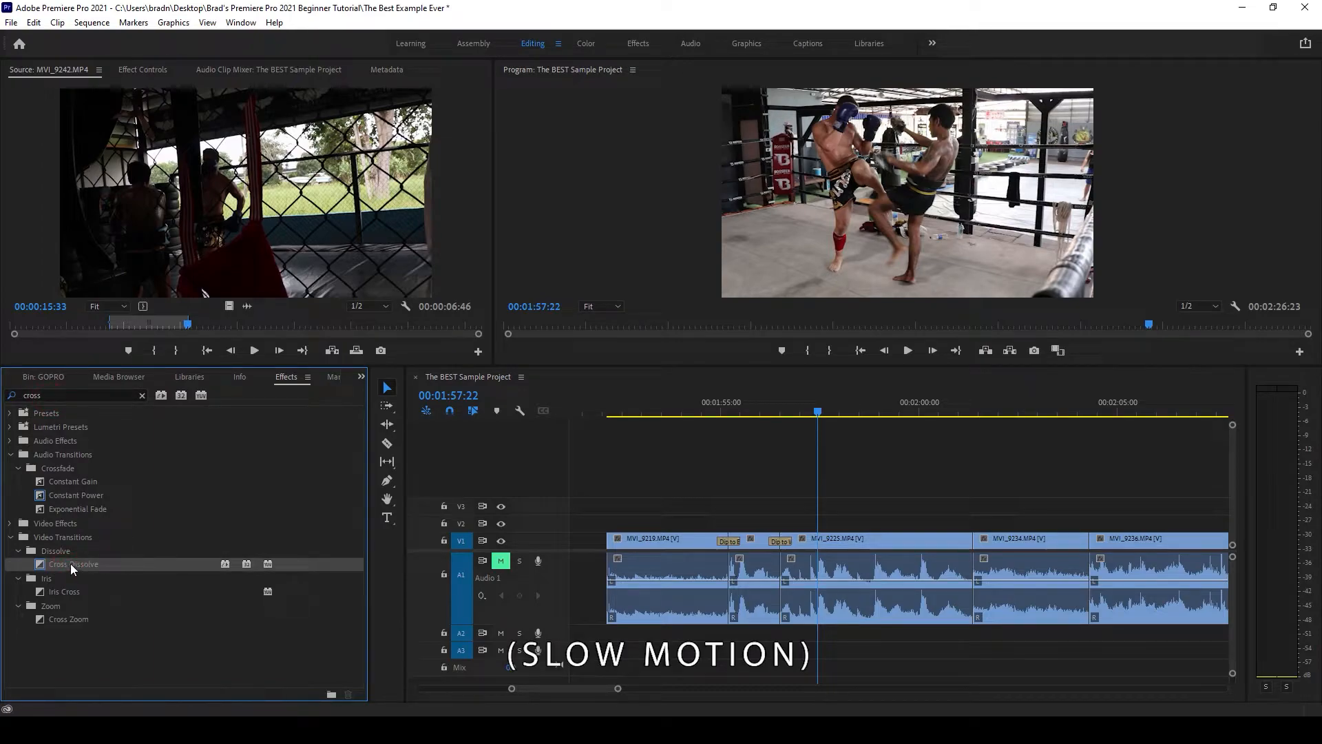
pyautogui.moveTo(71, 564); pyautogui.dragTo(981, 545)
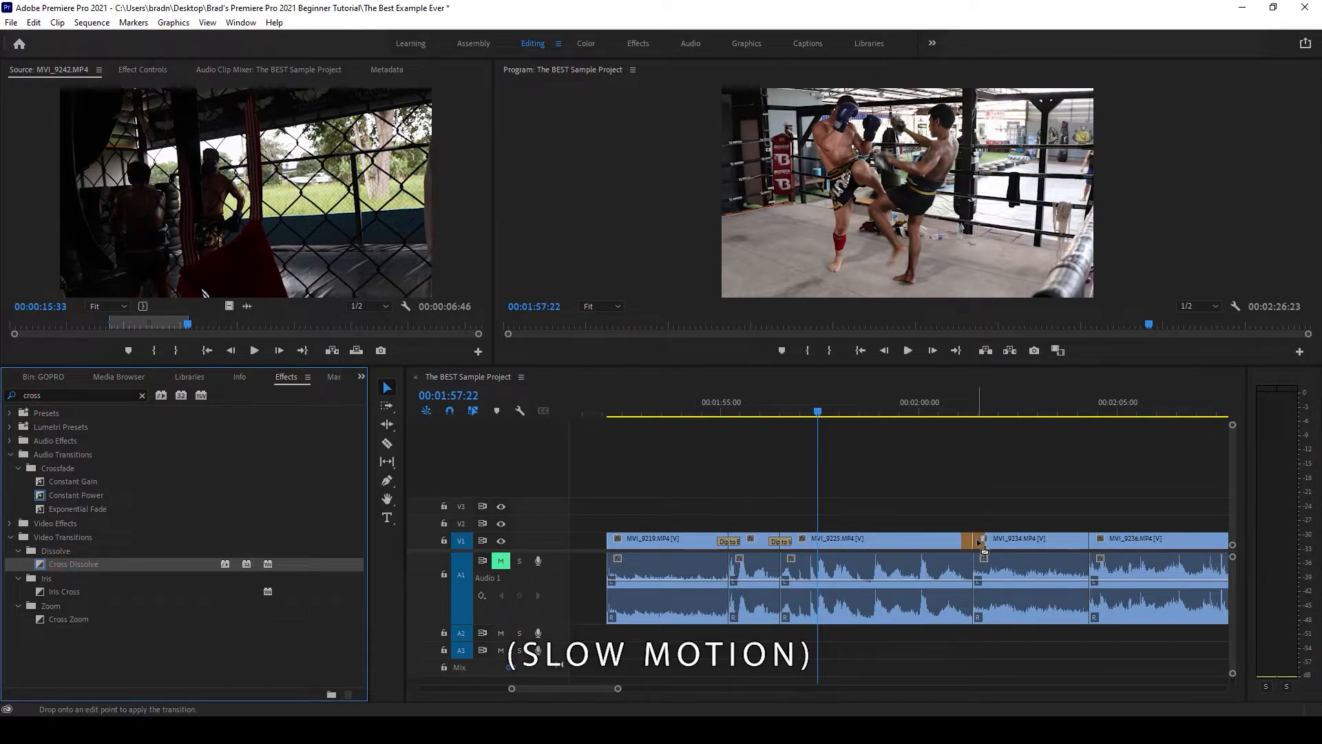
pyautogui.hscroll(3, 856, 445)
pyautogui.click(820, 414)
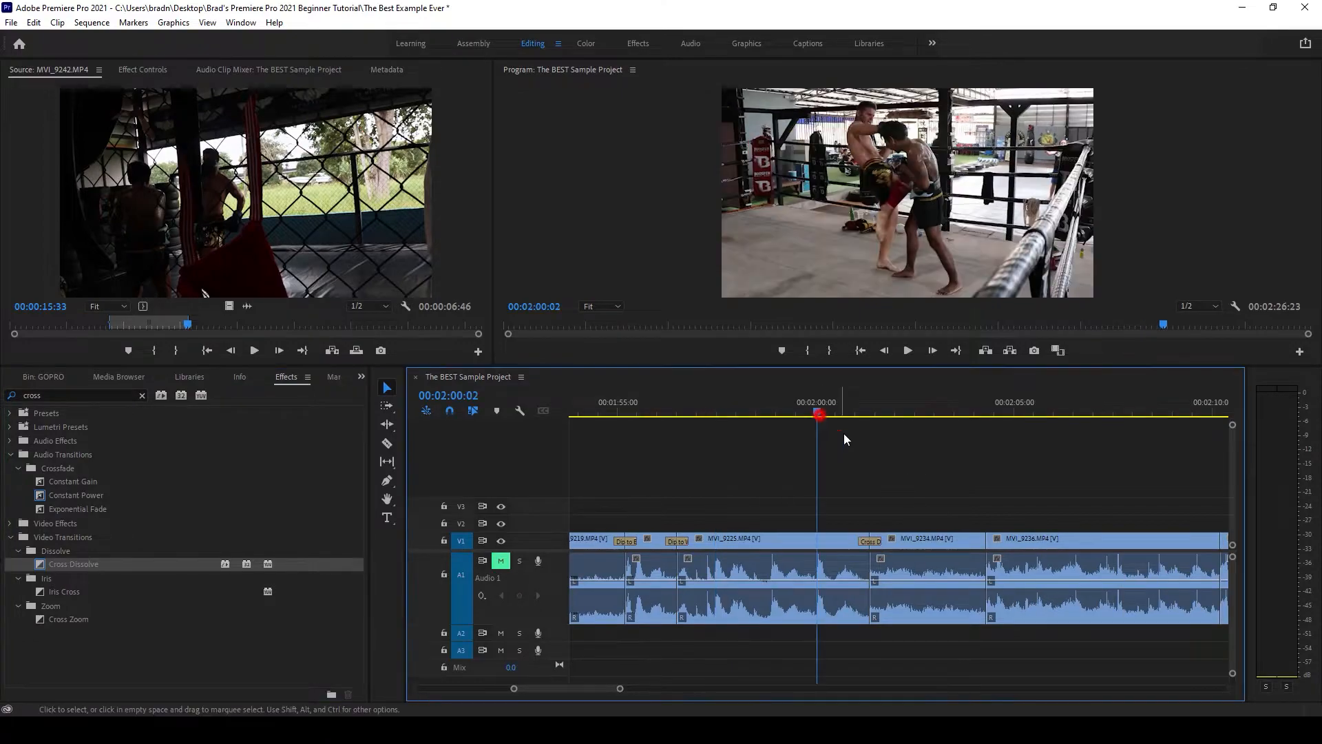
pyautogui.press('space')
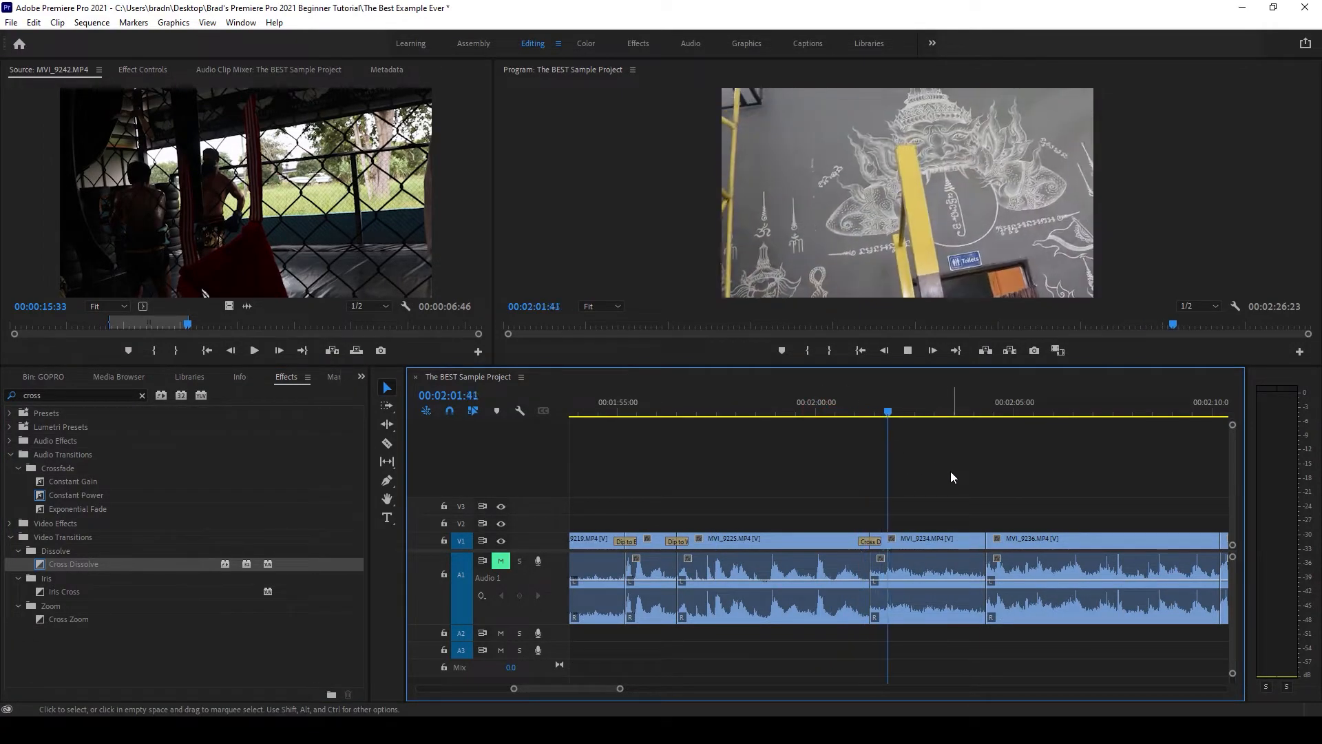
pyautogui.click(846, 411)
pyautogui.press('space')
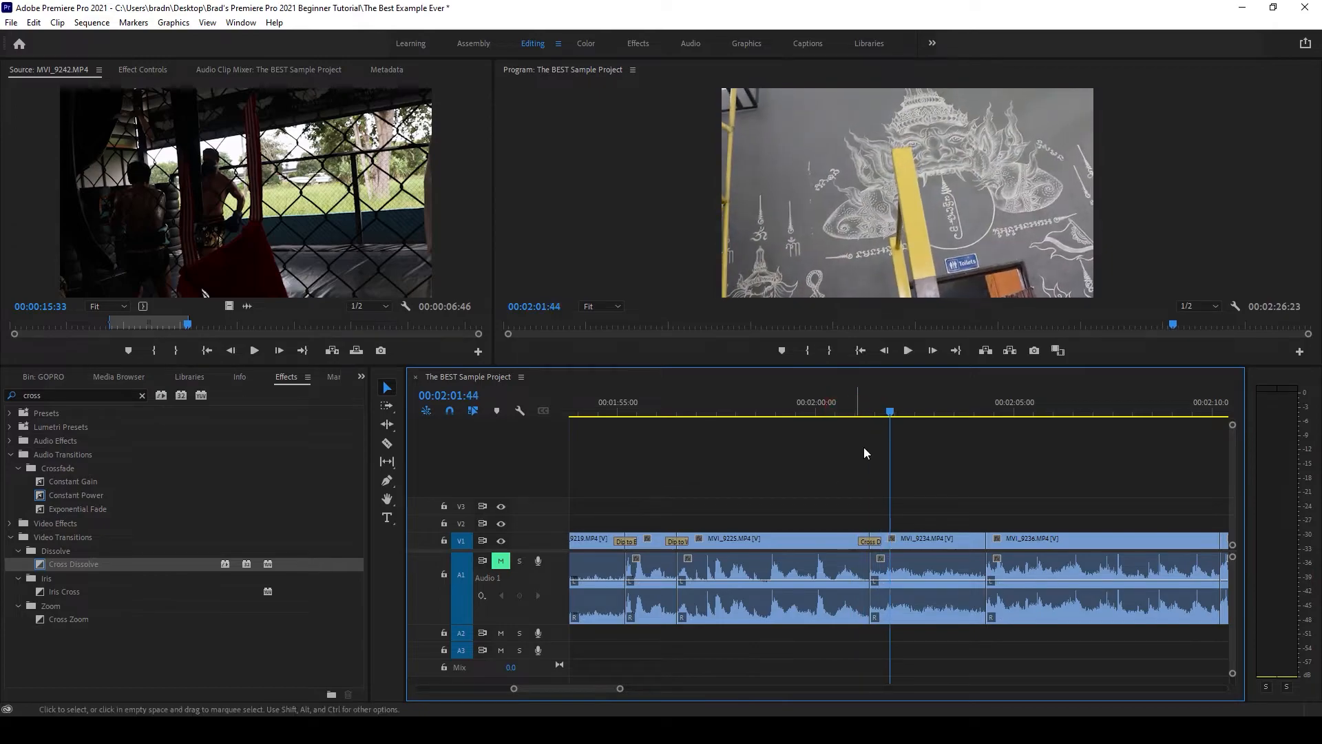
# - Lengthen the Cross Dissolve between MVI_9225.MP4 and MVI_9234.MP4 at both ends and play the longer transition
pyautogui.scroll(3, 908, 553)
pyautogui.click(808, 541)
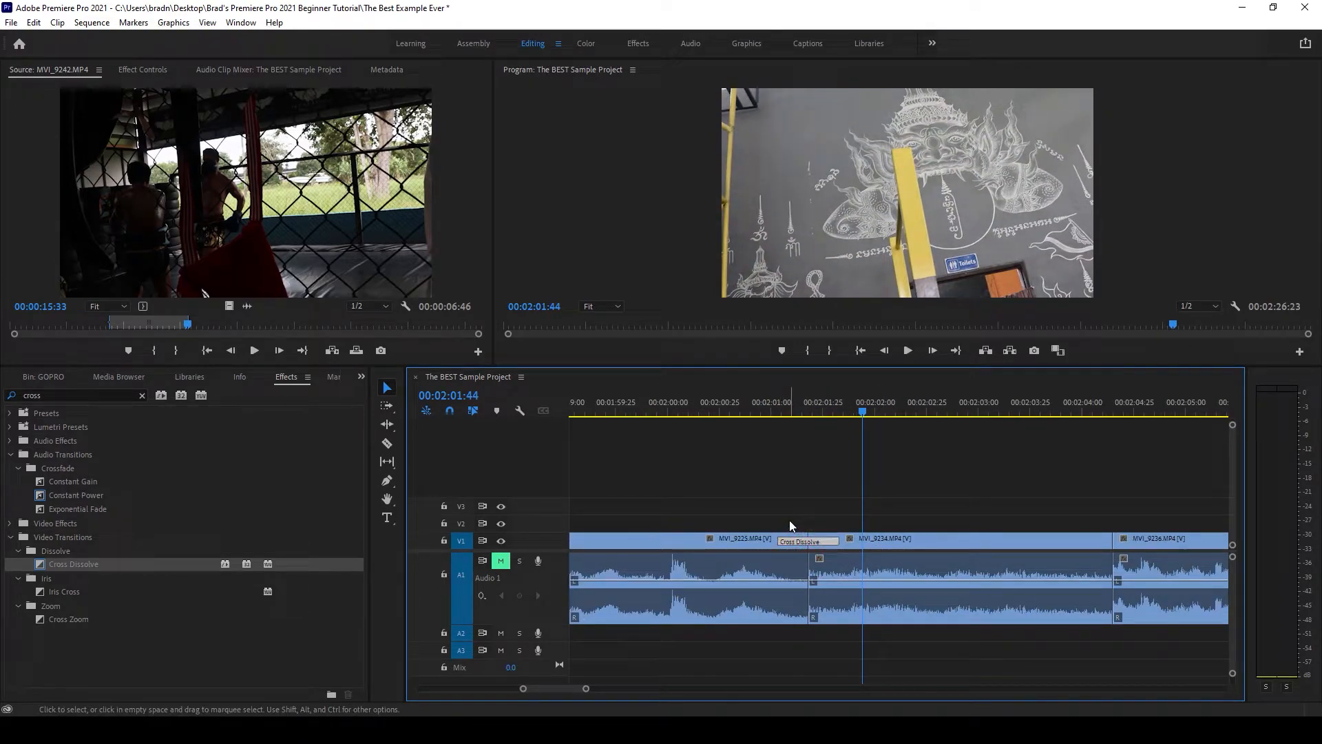
pyautogui.scroll(2, 816, 545)
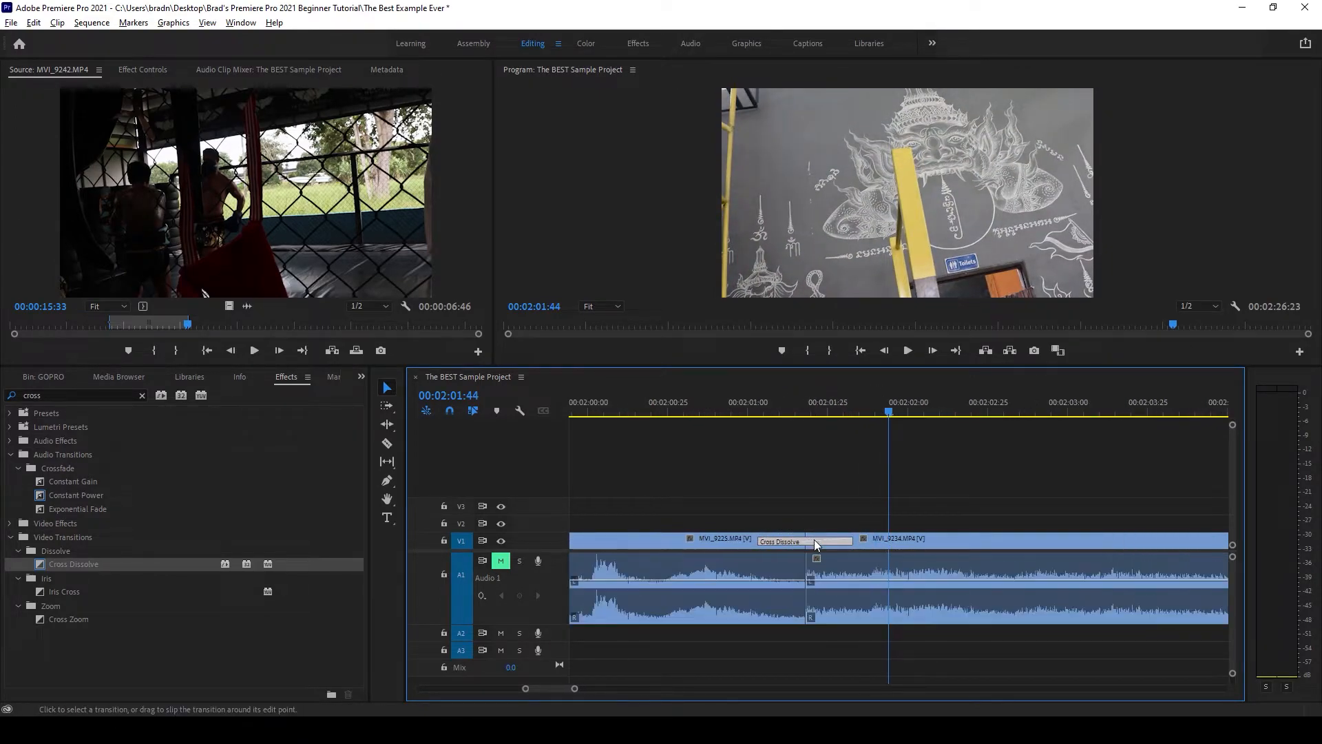
pyautogui.click(803, 542)
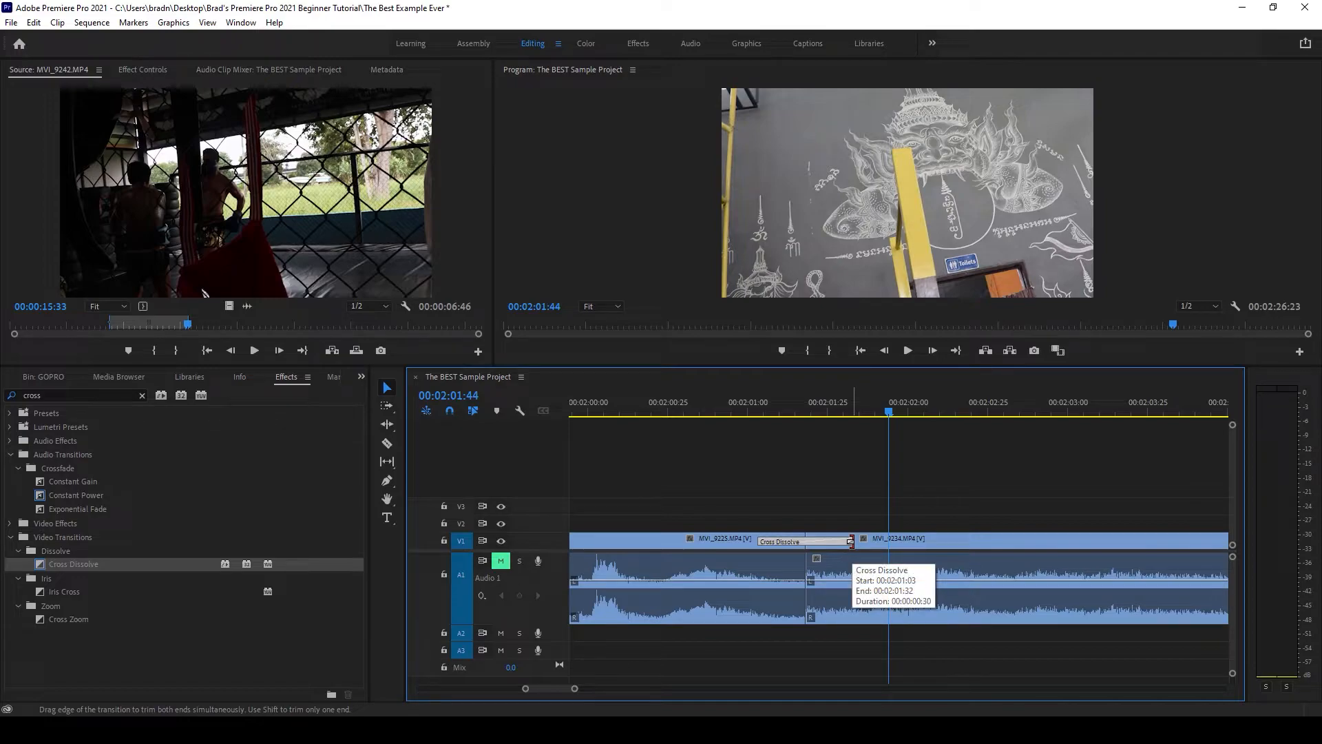
pyautogui.moveTo(851, 542); pyautogui.dragTo(957, 542)
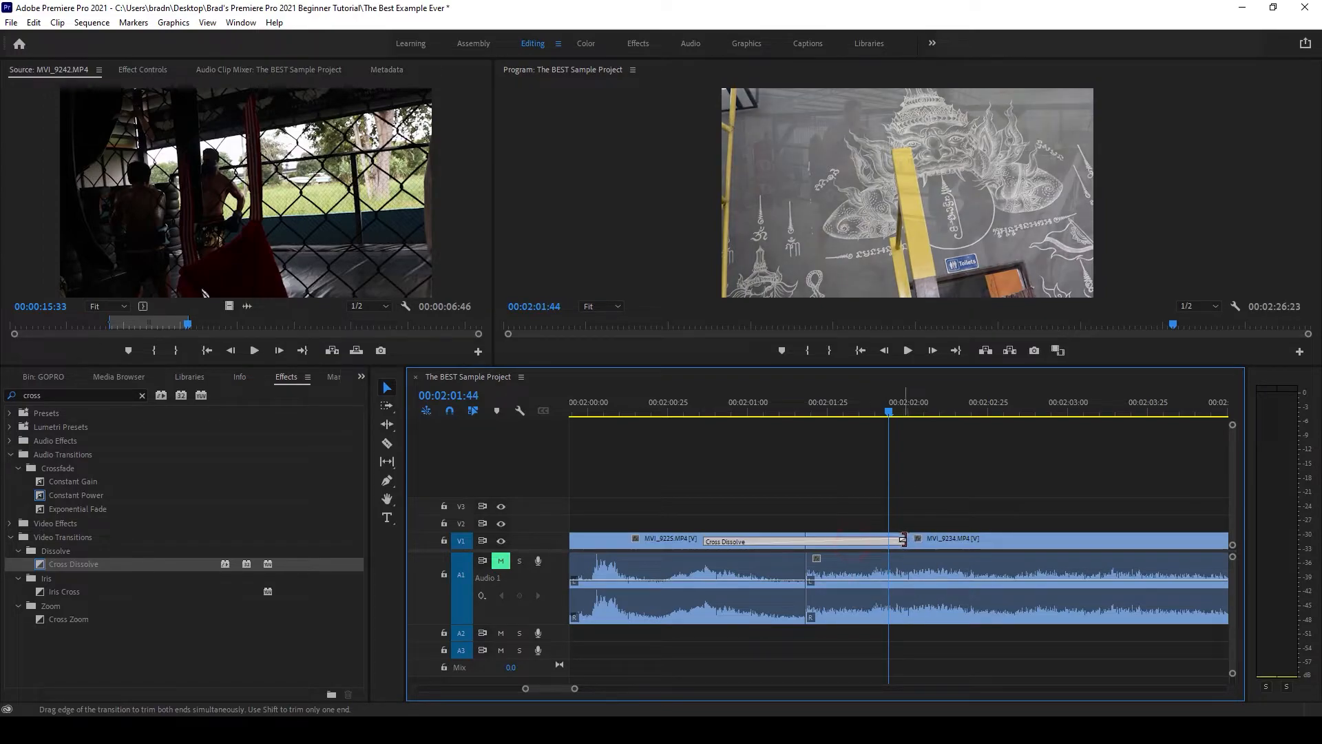
pyautogui.scroll(-2, 676, 465)
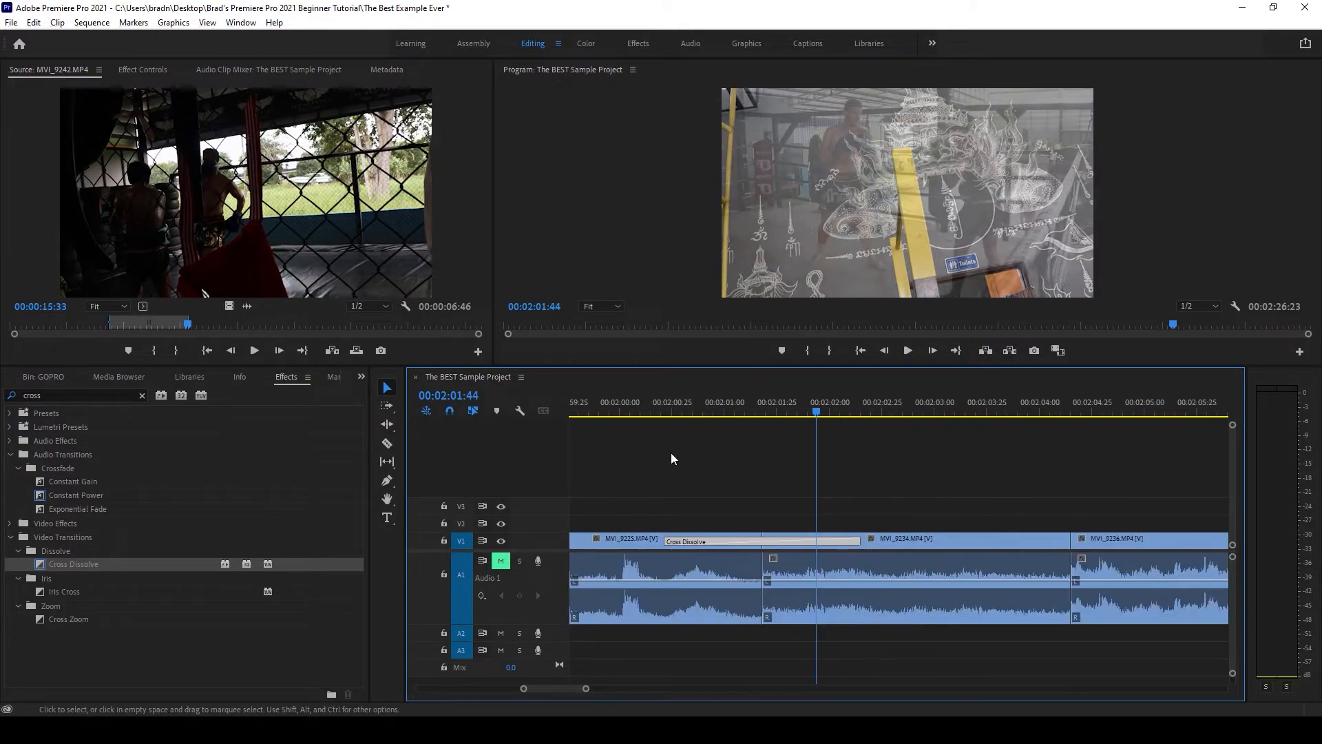
pyautogui.click(640, 408)
pyautogui.press('space')
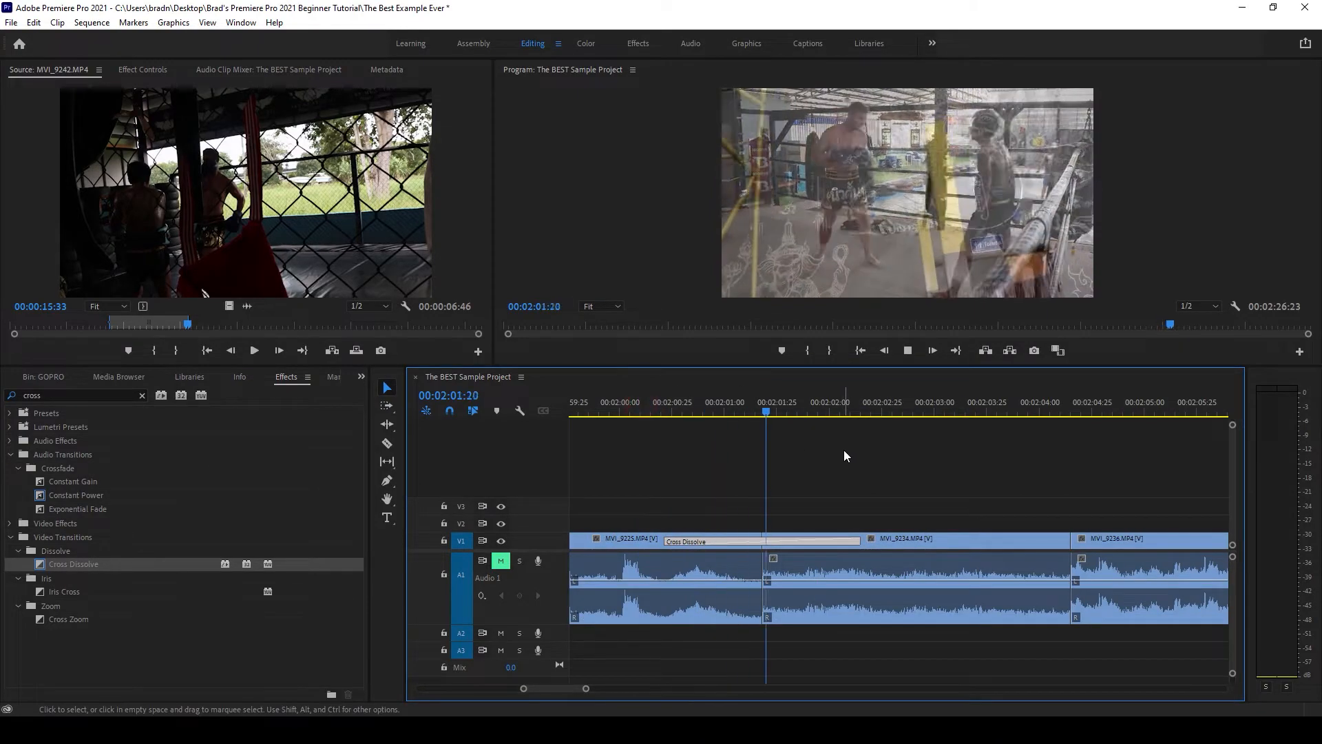
# - Shorten the Cross Dissolve between MVI_9225.MP4 and MVI_9234.MP4 to a brief transition and play it
pyautogui.click(832, 542)
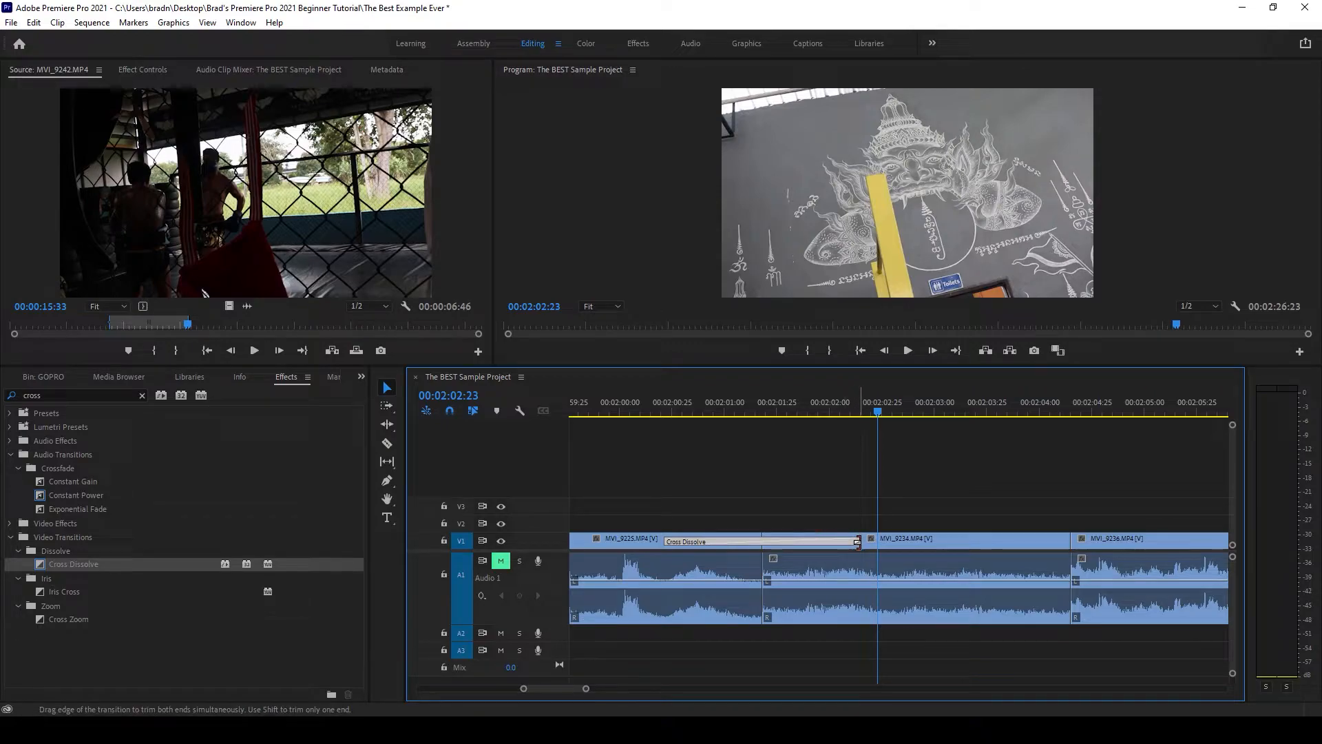
pyautogui.moveTo(858, 542); pyautogui.dragTo(785, 542)
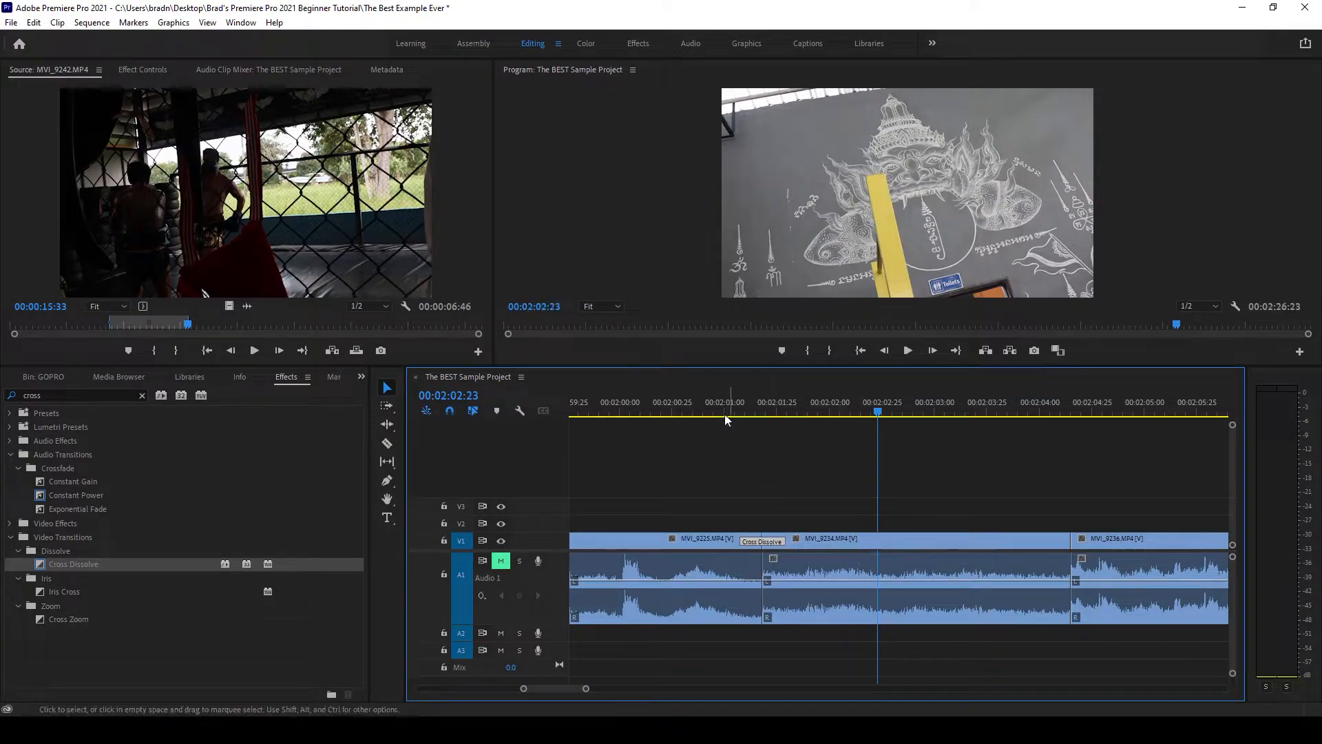
pyautogui.click(724, 414)
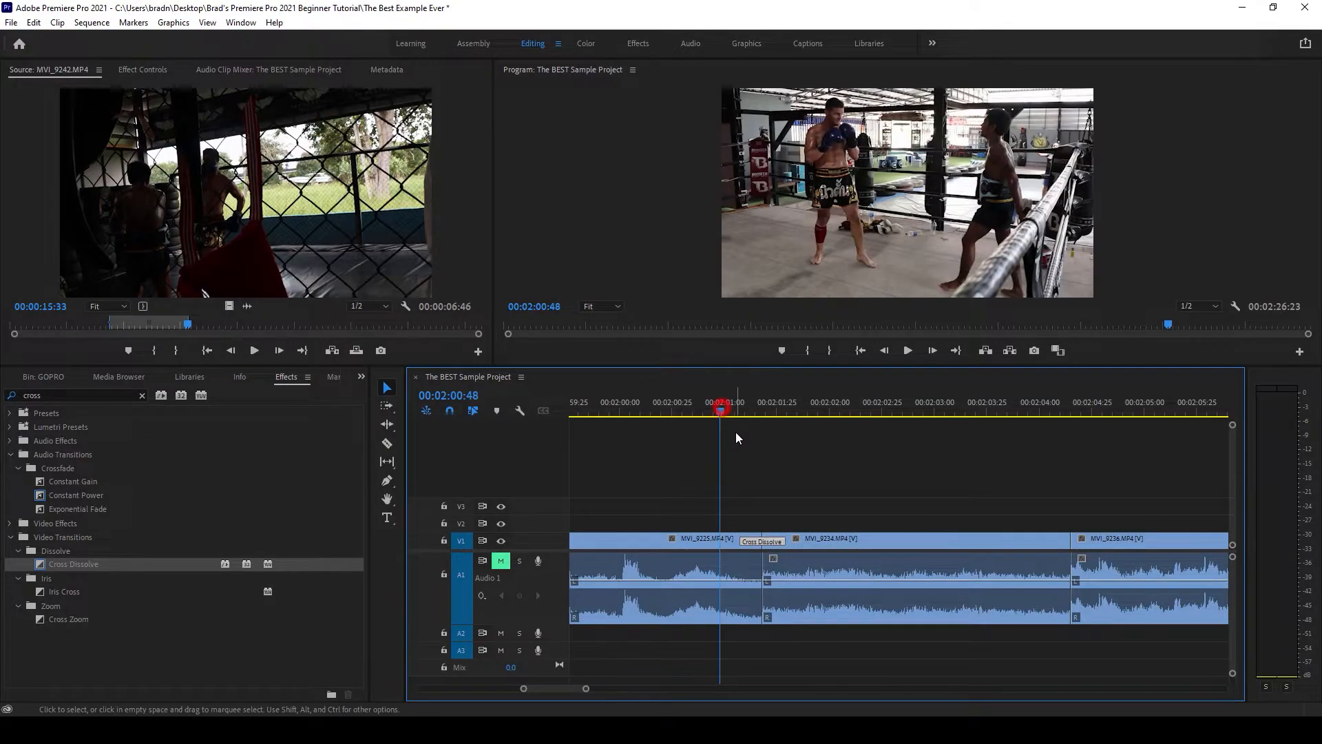
pyautogui.press('space')
pyautogui.scroll(-2, 793, 511)
pyautogui.scroll(2, 744, 524)
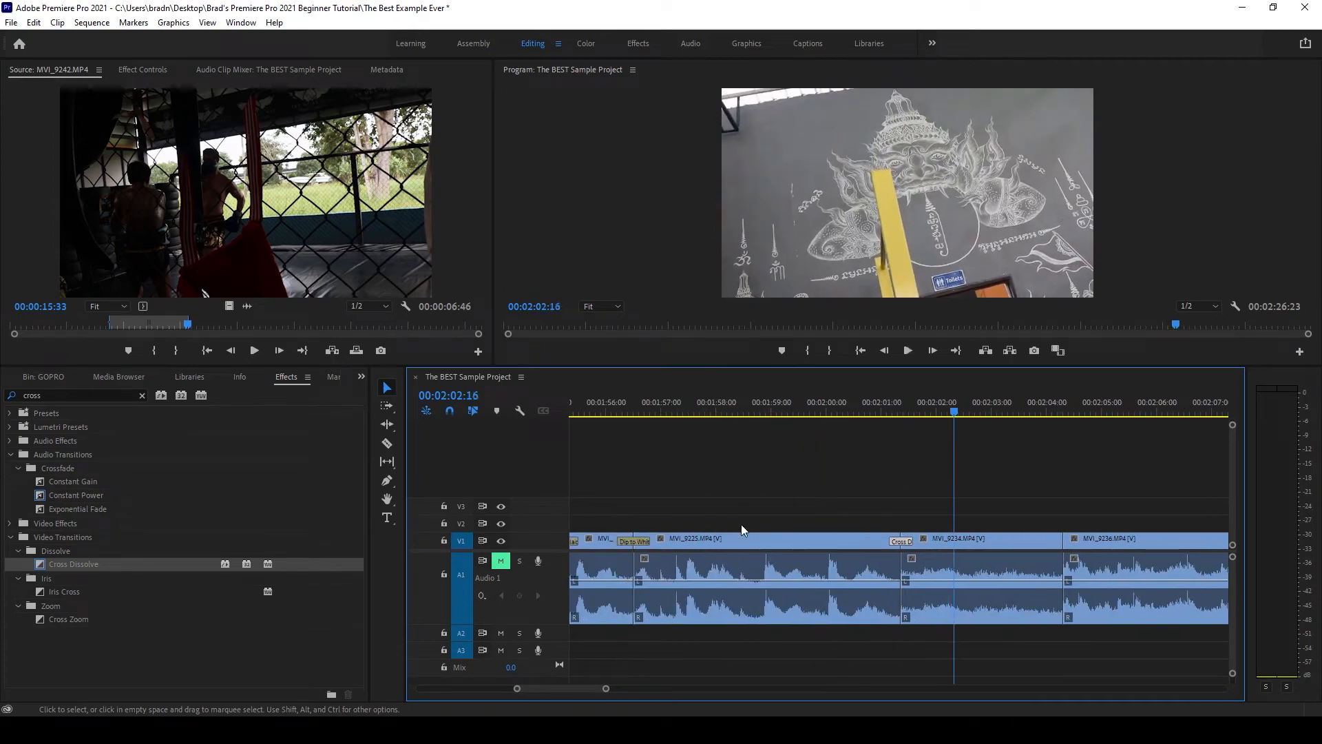
pyautogui.scroll(-2, 741, 525)
pyautogui.click(684, 544)
pyautogui.click(645, 544)
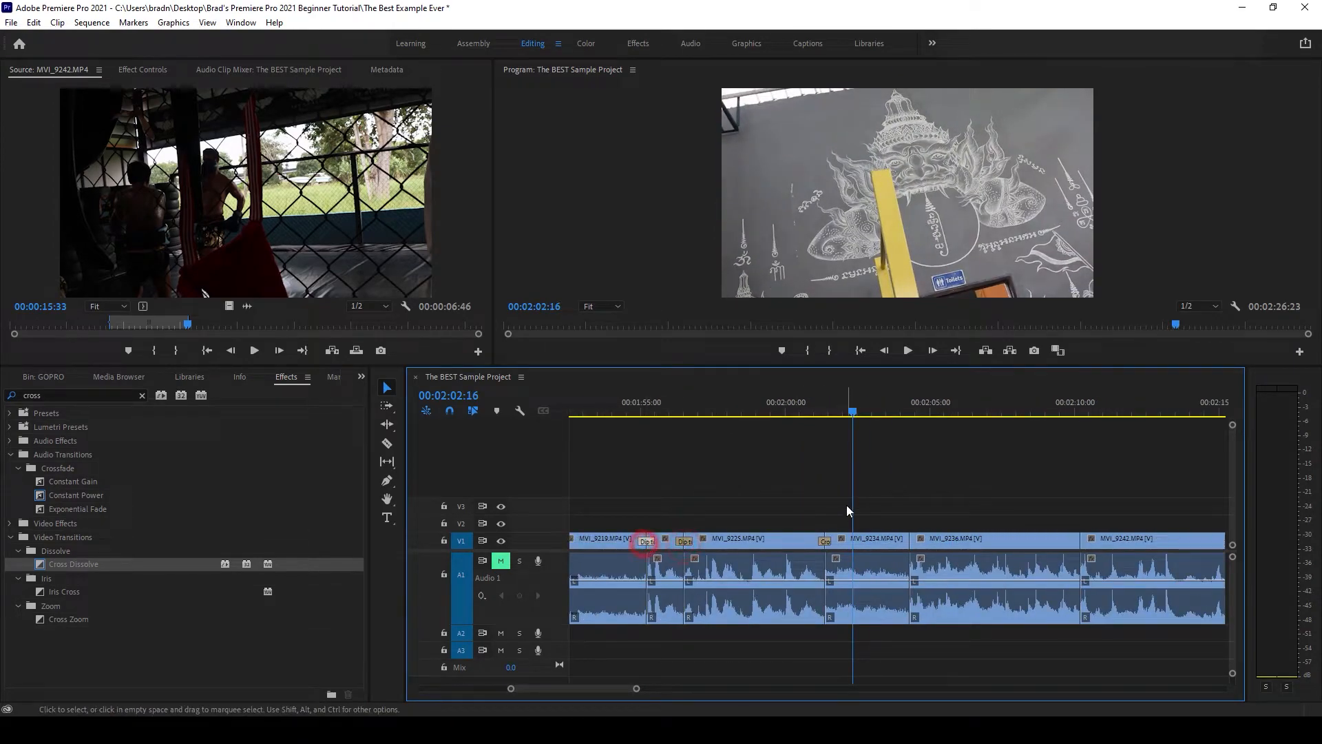
# - Apply the default transitions to the cut between MVI_9234.MP4 and MVI_9236.MP4
pyautogui.scroll(4, 891, 527)
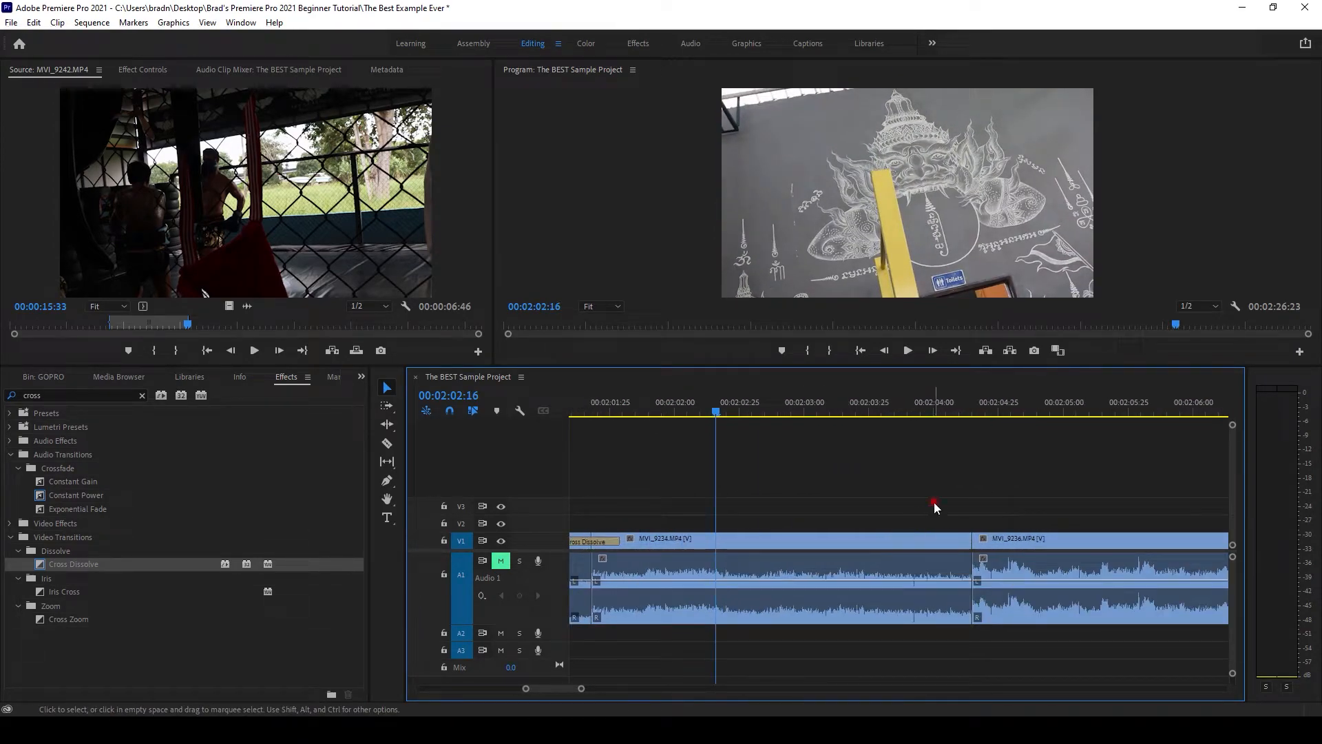
pyautogui.click(933, 503)
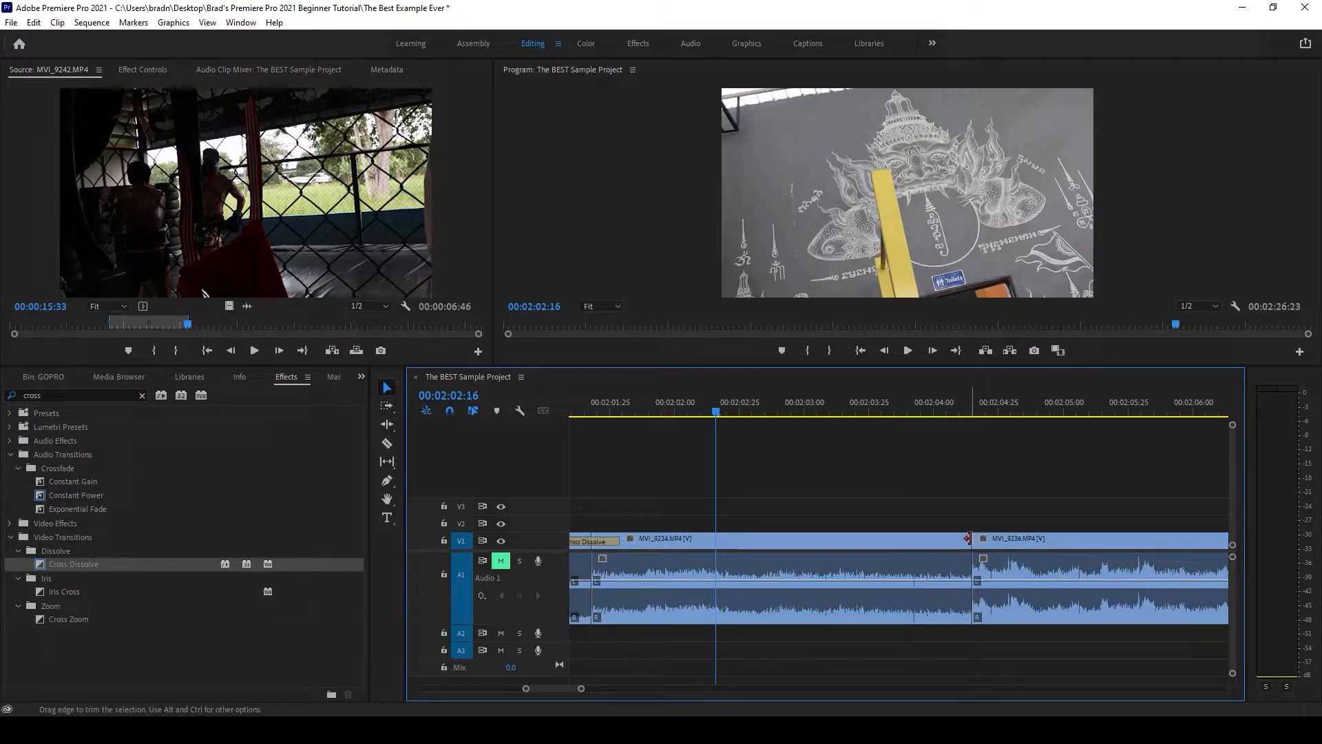
pyautogui.click(1009, 539)
pyautogui.click(951, 540)
pyautogui.click(991, 540)
pyautogui.rightClick(976, 540)
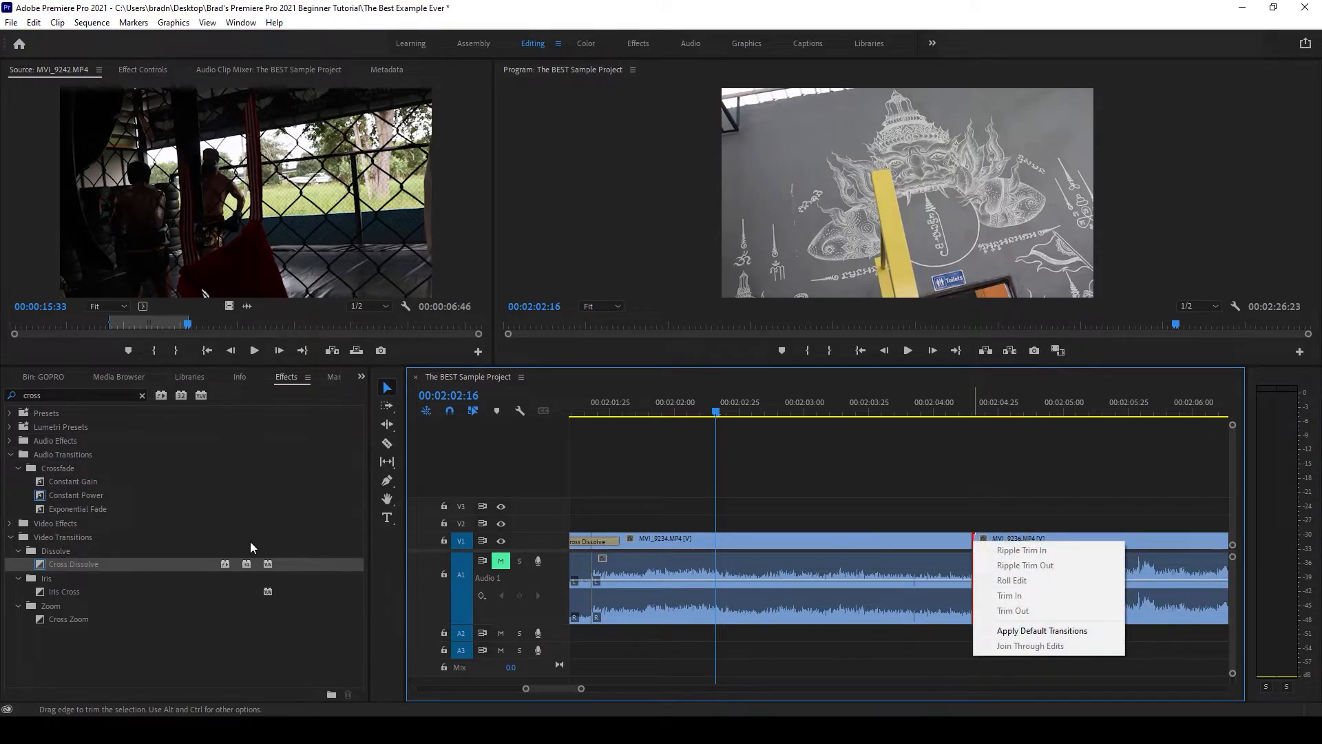
pyautogui.click(51, 496)
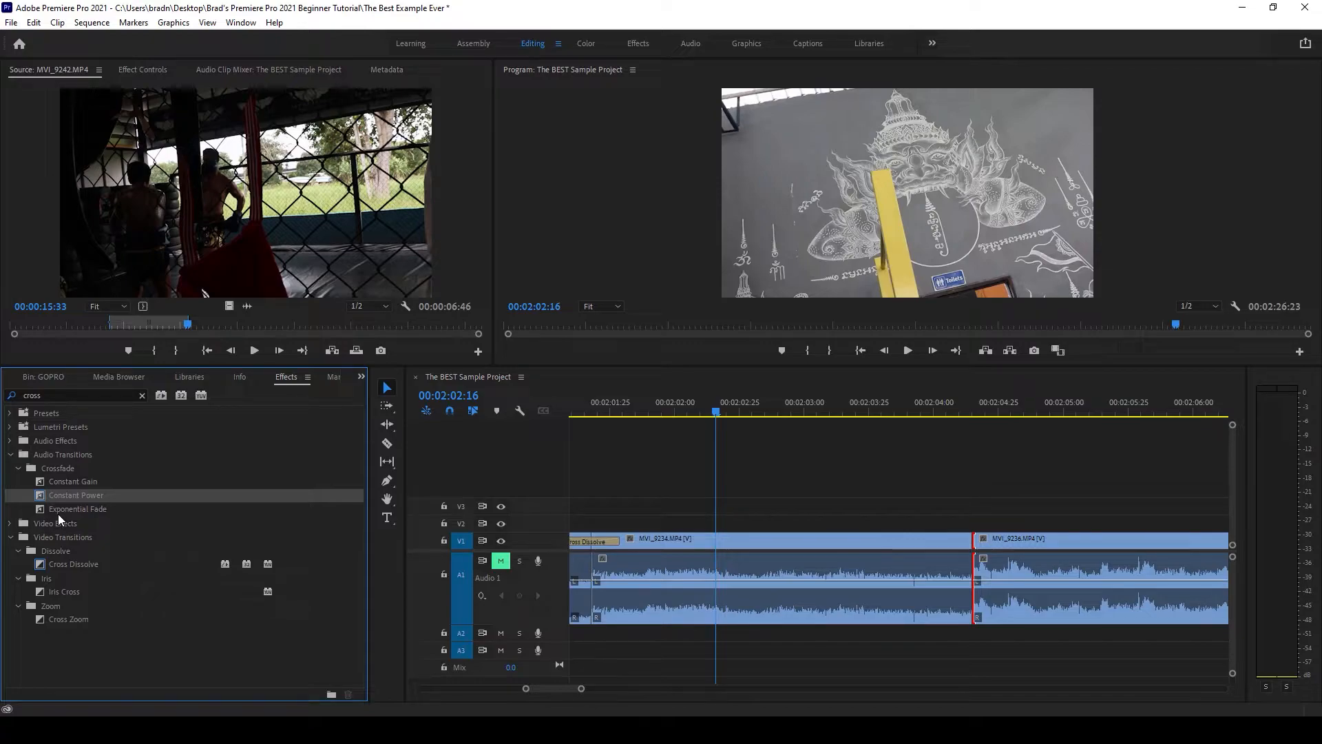
pyautogui.click(63, 564)
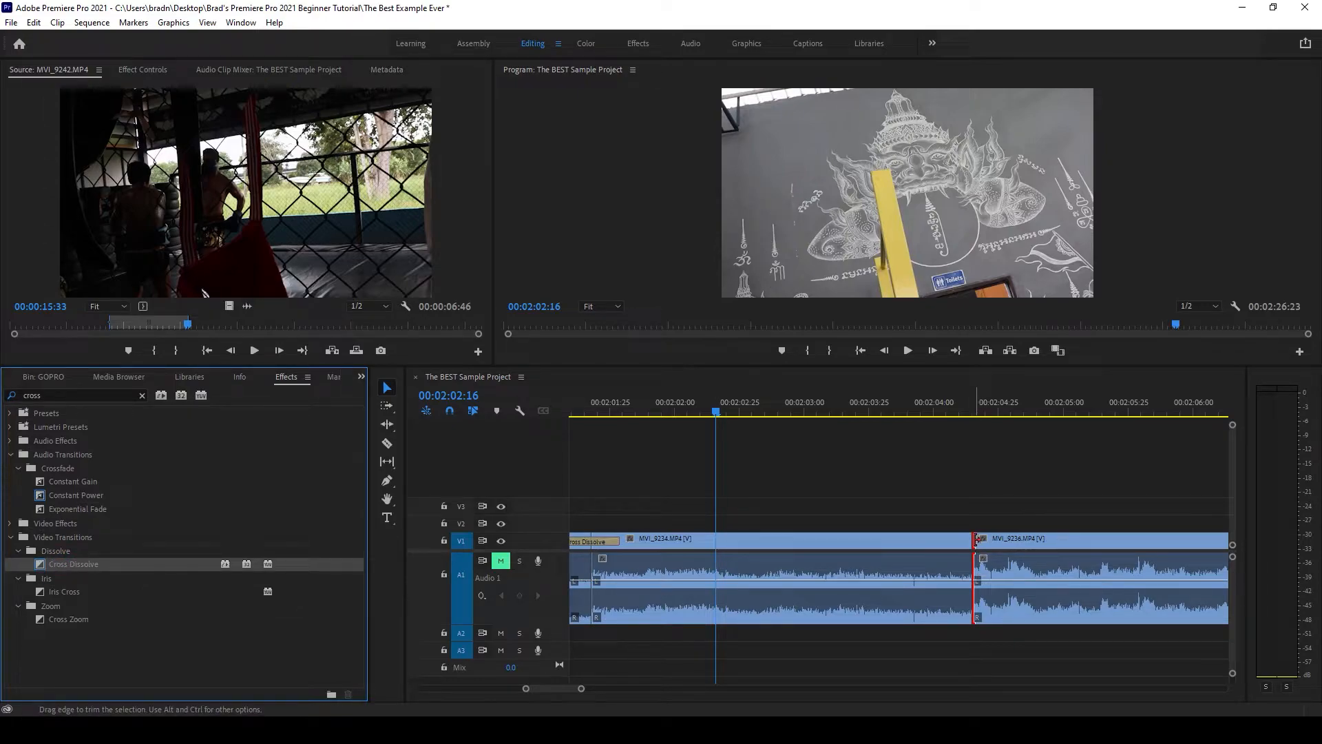
pyautogui.rightClick(975, 538)
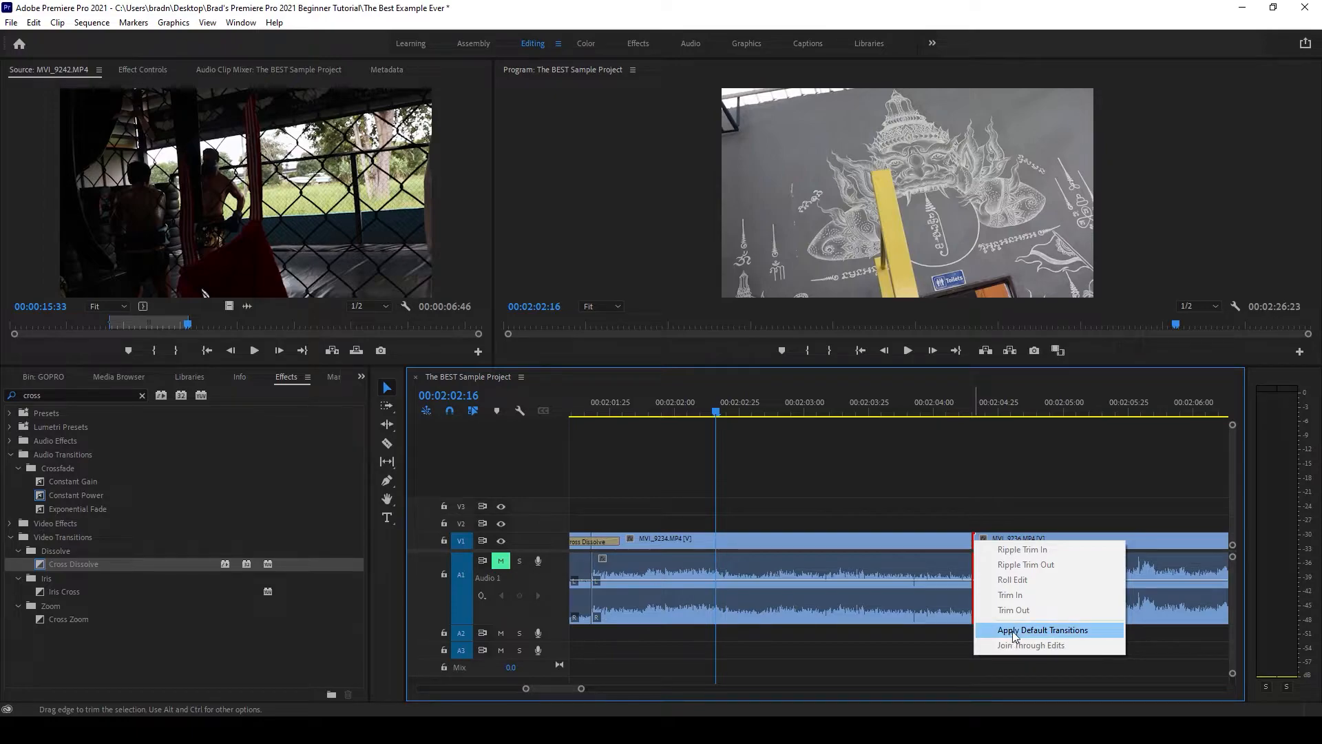
pyautogui.click(1013, 631)
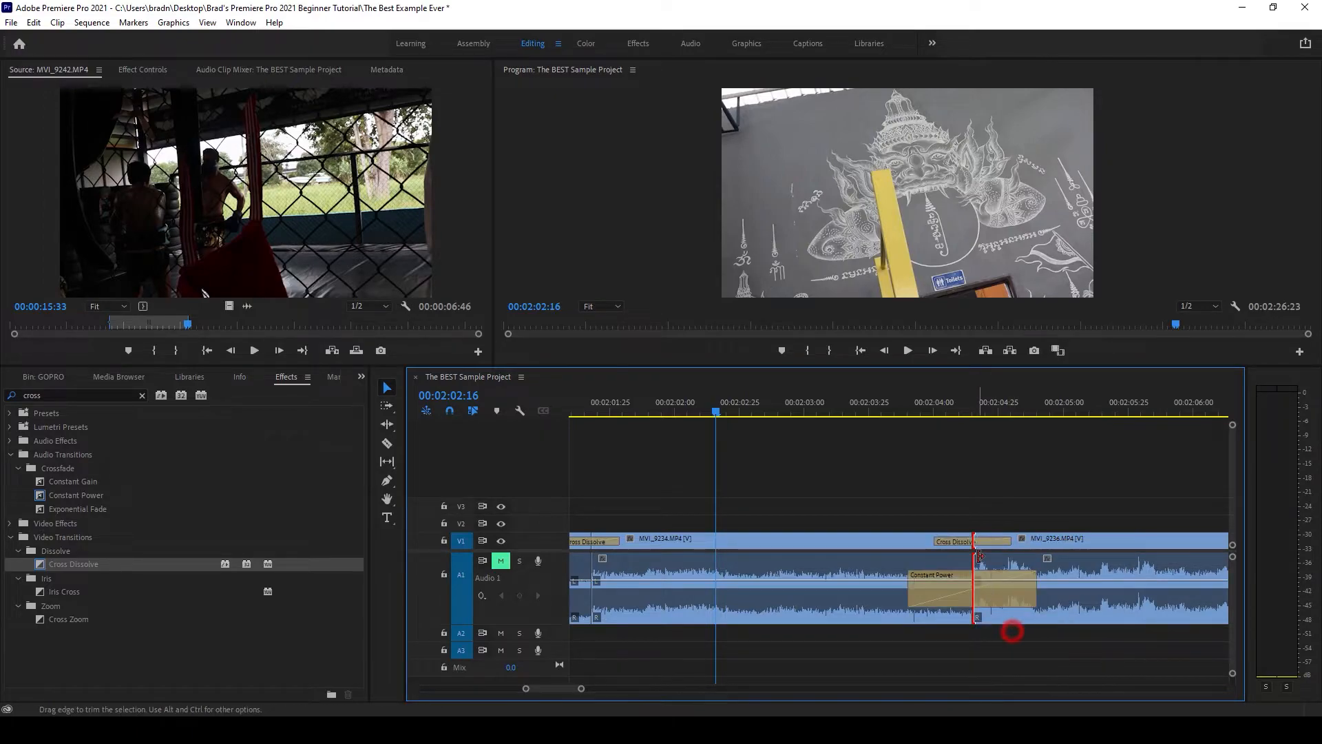
# - Compare the Cross Dissolve and Constant Power transitions at the MVI_9234.MP4 and MVI_9236.MP4 cut with their entries in the effects library
pyautogui.click(953, 541)
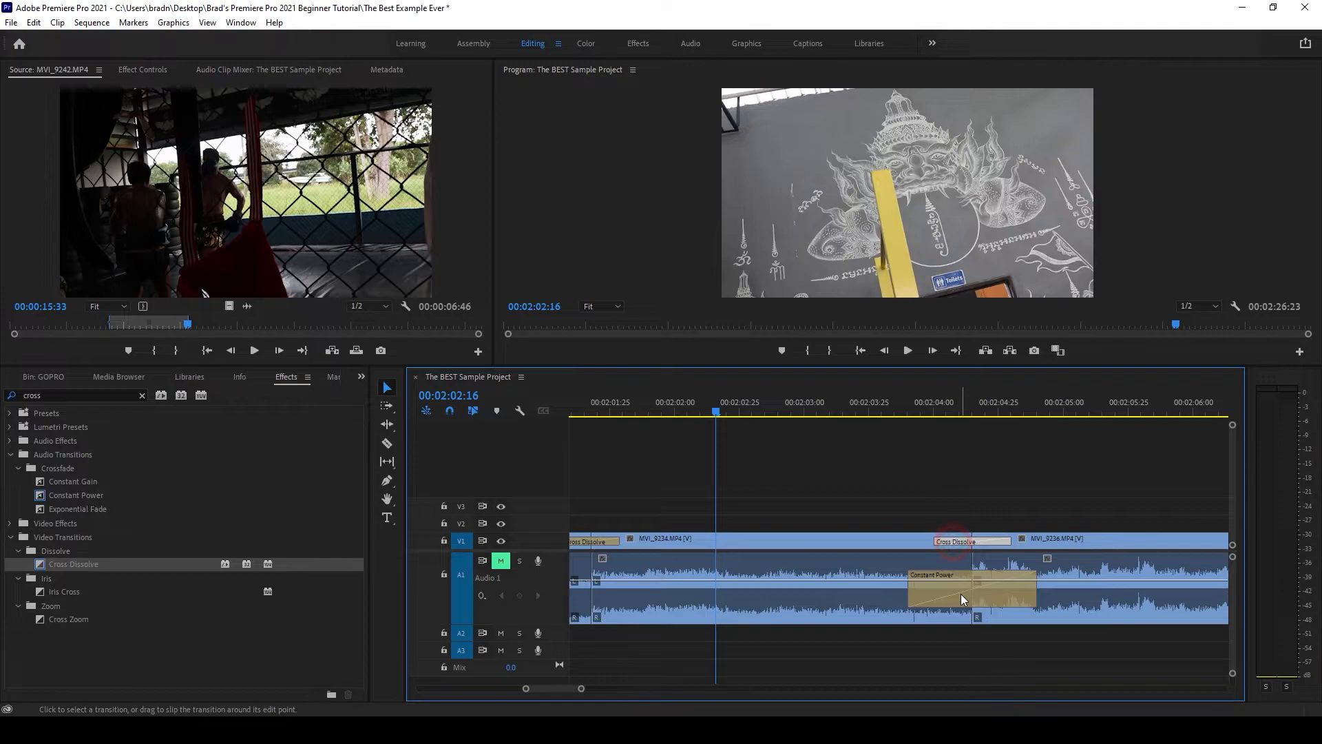
pyautogui.click(962, 591)
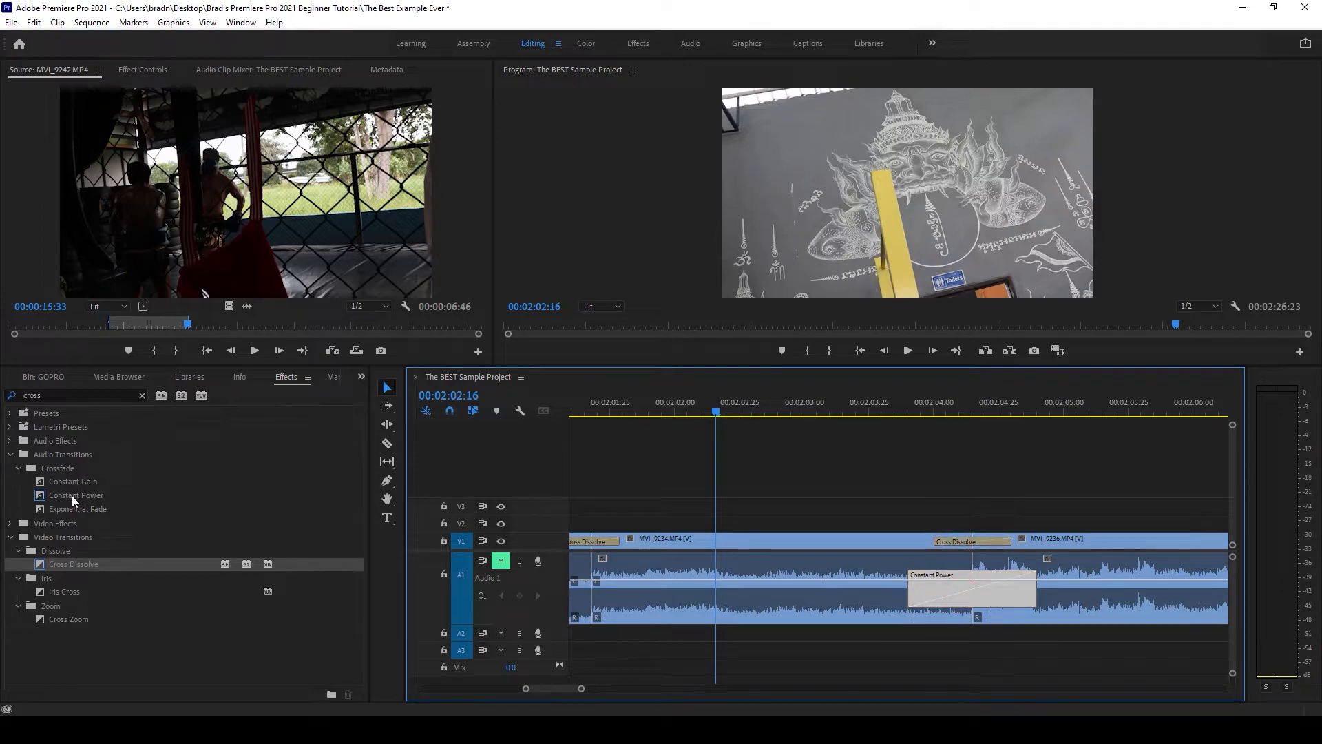
pyautogui.click(72, 494)
pyautogui.click(79, 562)
pyautogui.click(77, 496)
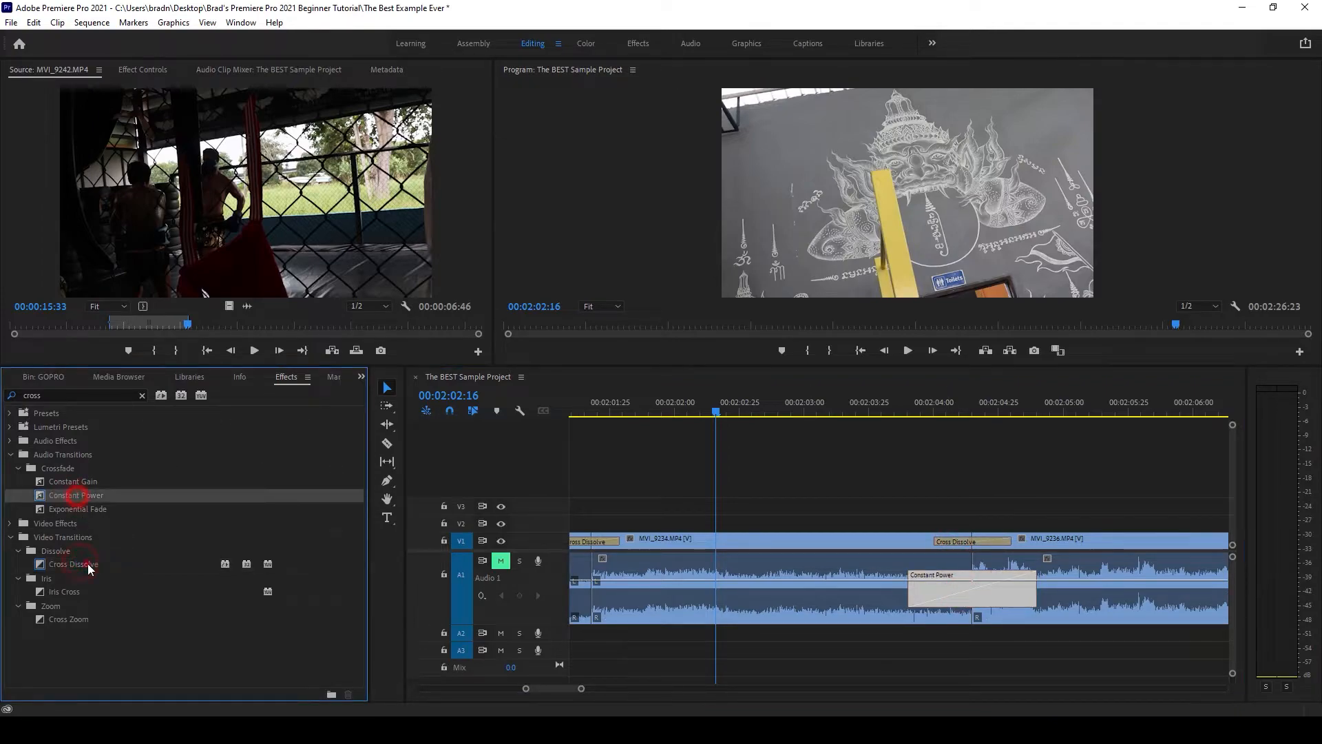
pyautogui.click(88, 563)
pyautogui.click(96, 497)
# - Examine the option for making Exponential Fade or Cross Zoom the default transition, leaving the defaults as they are
pyautogui.click(91, 510)
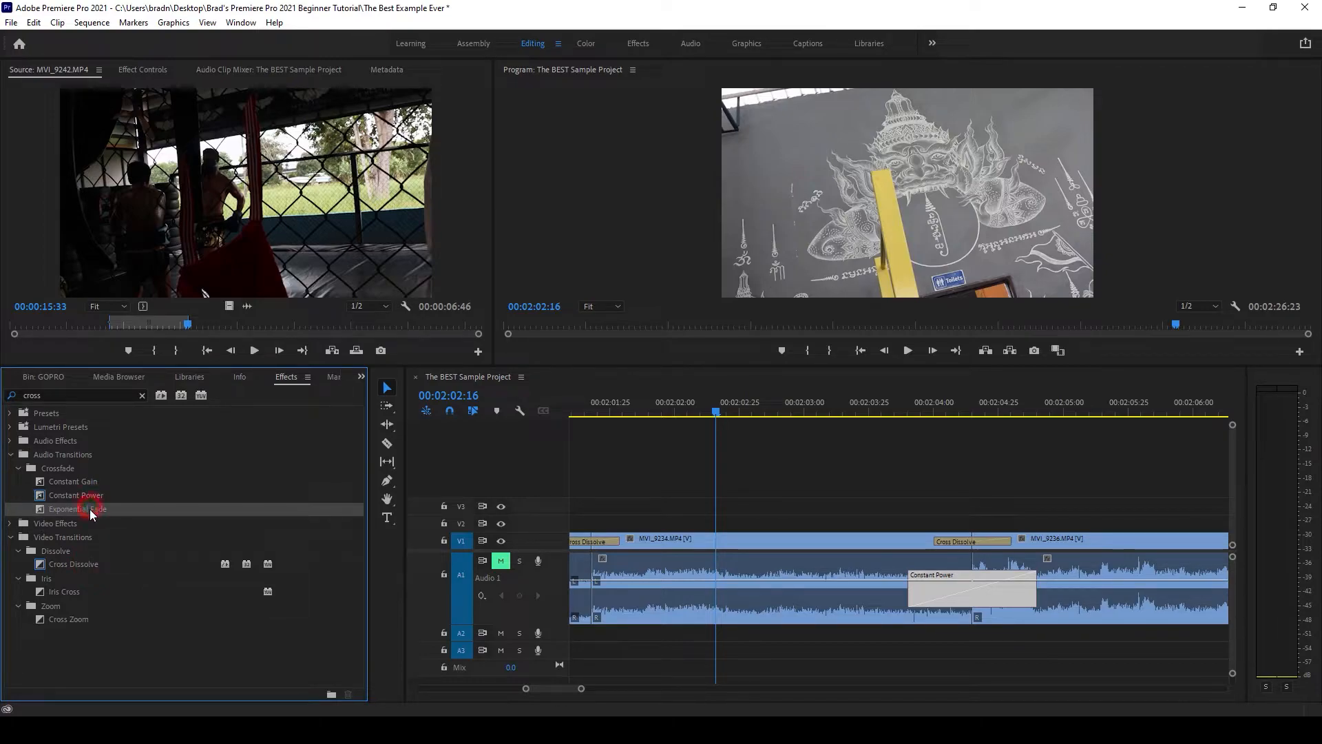
pyautogui.rightClick(89, 511)
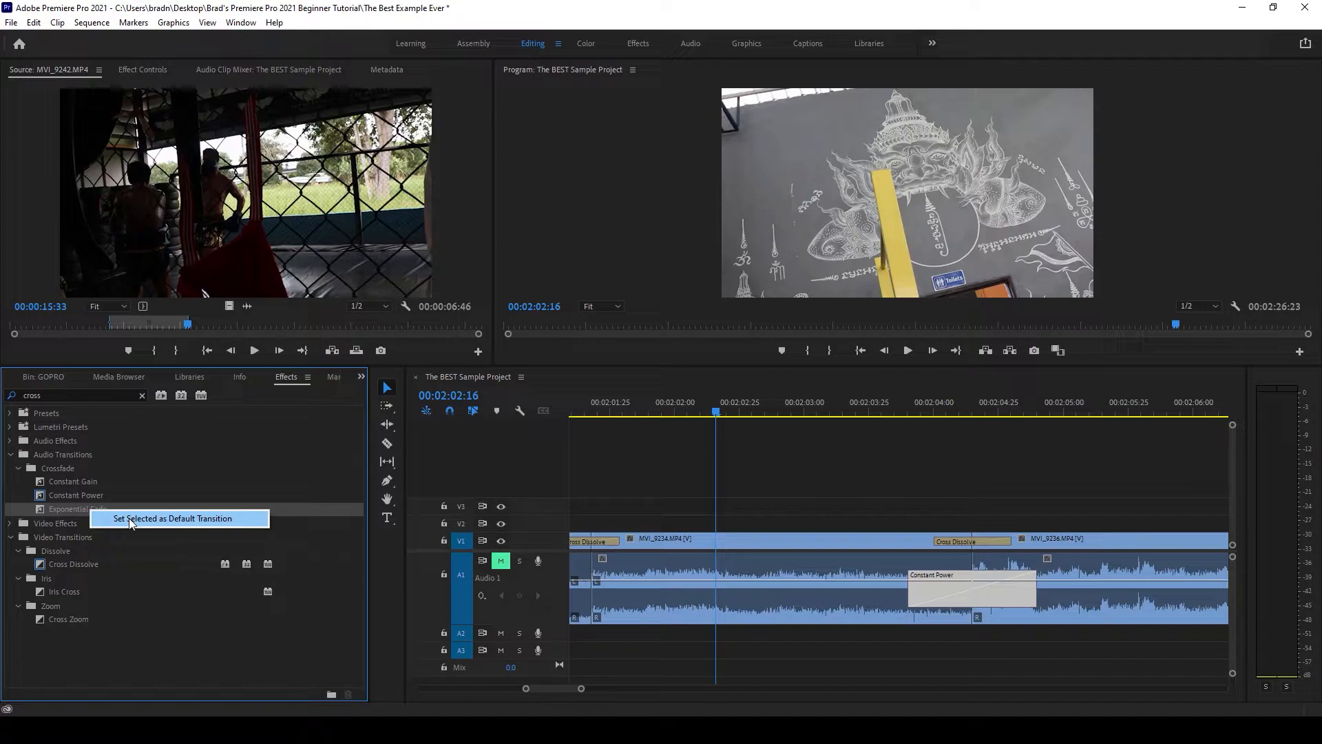
pyautogui.click(101, 565)
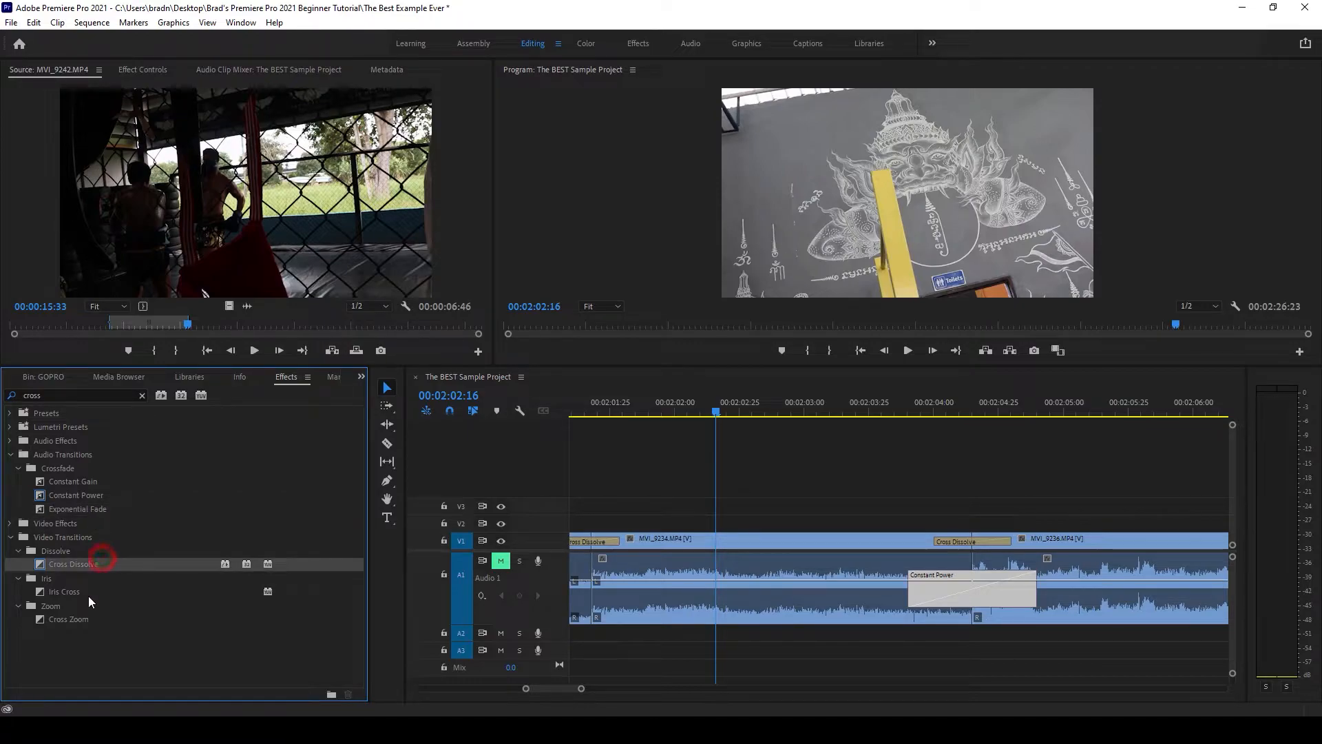
pyautogui.click(88, 595)
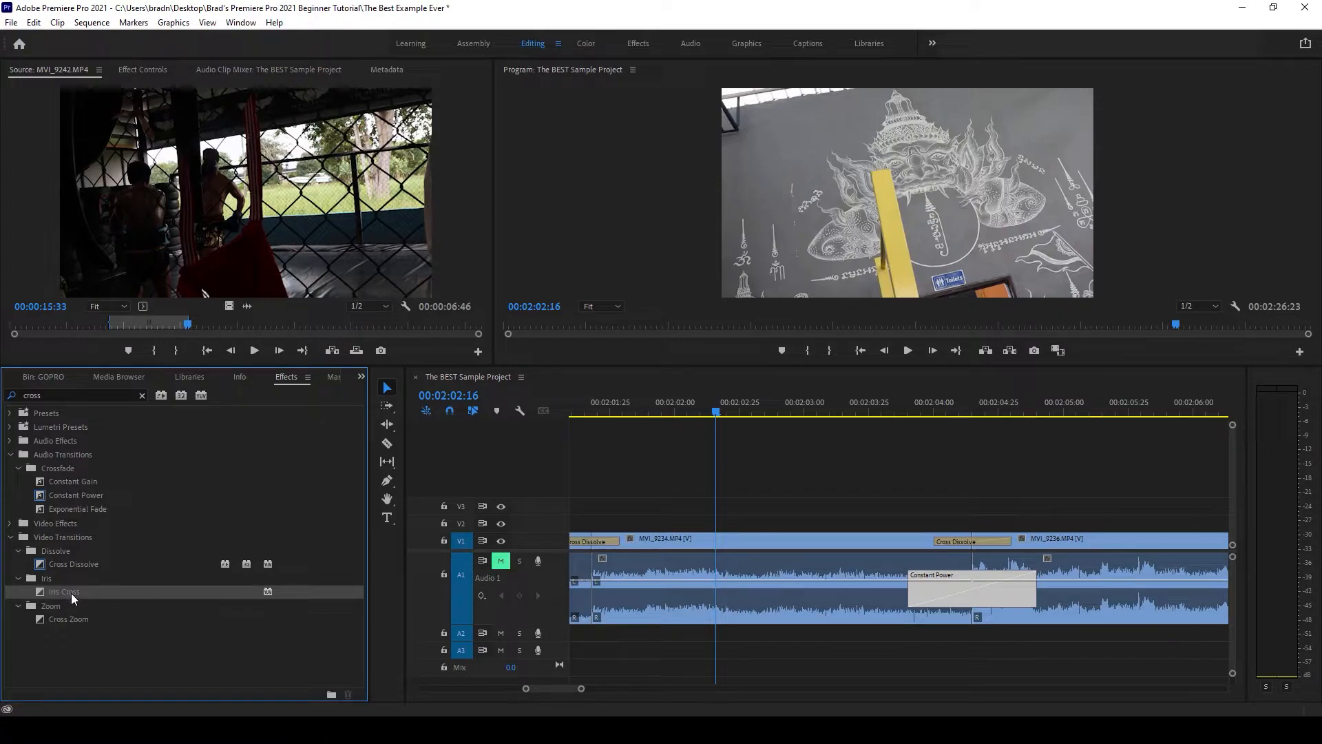
pyautogui.click(74, 619)
pyautogui.rightClick(76, 619)
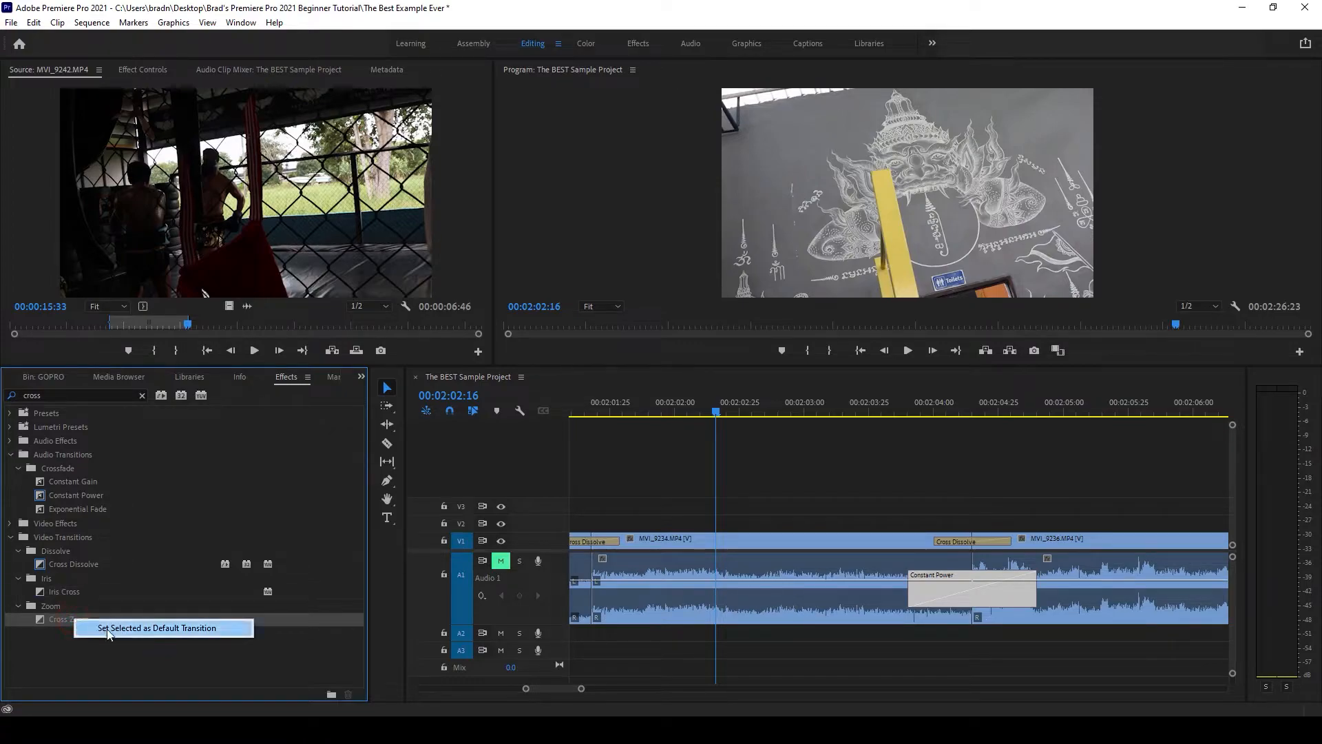
pyautogui.click(57, 621)
# - Go to the sequence's opening GoPro clip, open the project's IMAGES bin and load IMG_9255.JPG as the source
pyautogui.click(733, 468)
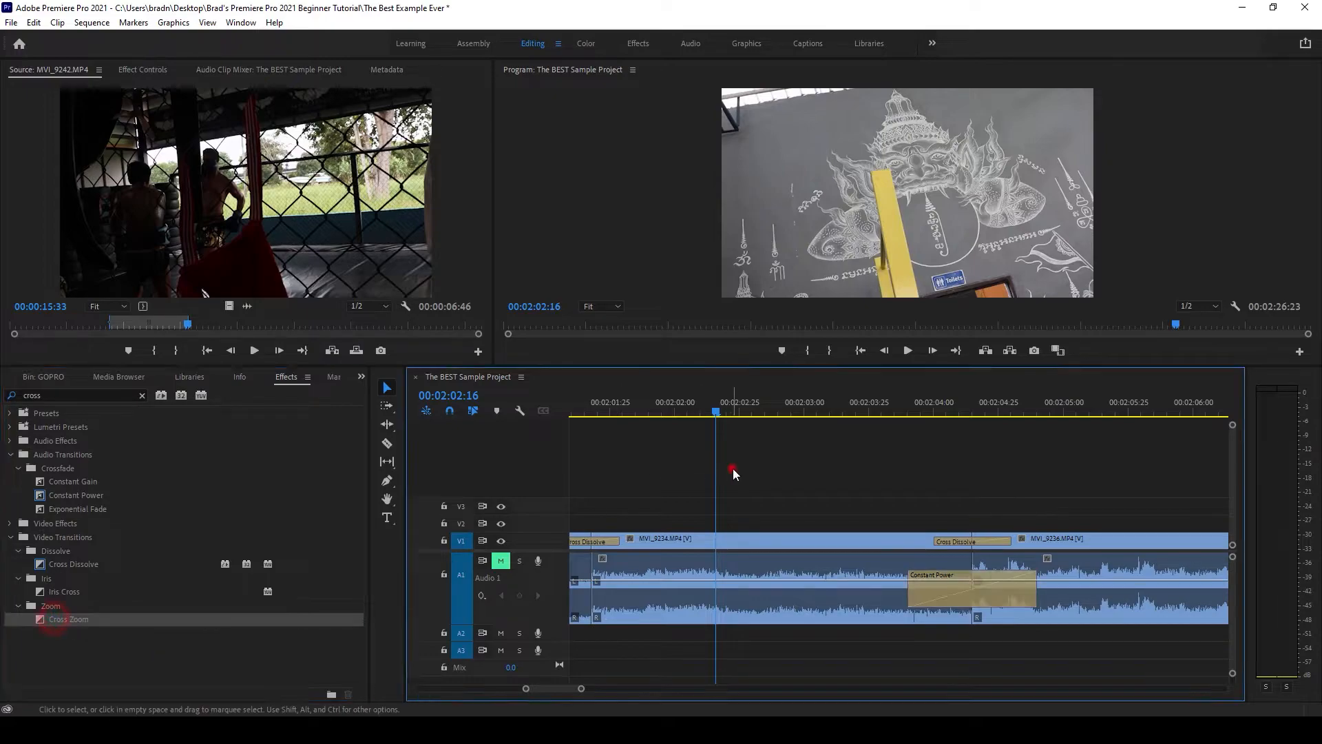
pyautogui.press('-')
pyautogui.press('-')
pyautogui.press('-')
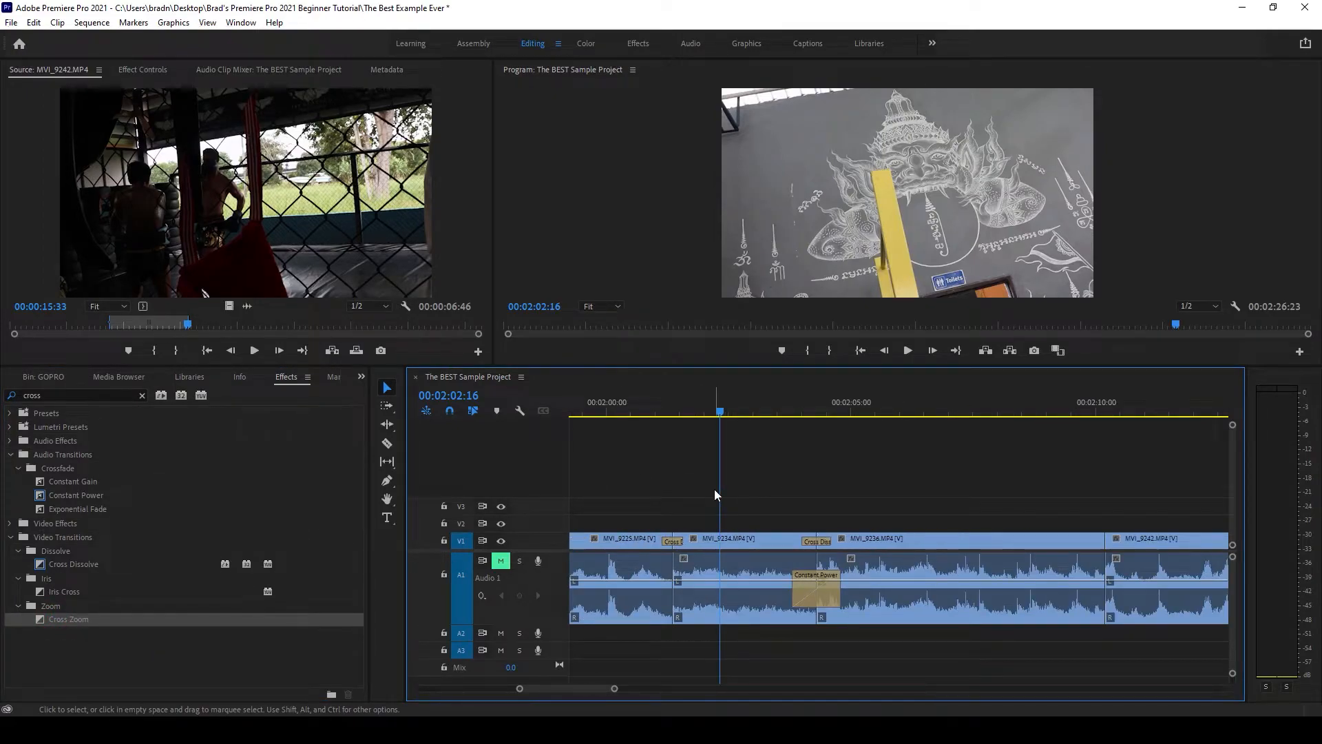
pyautogui.press('-')
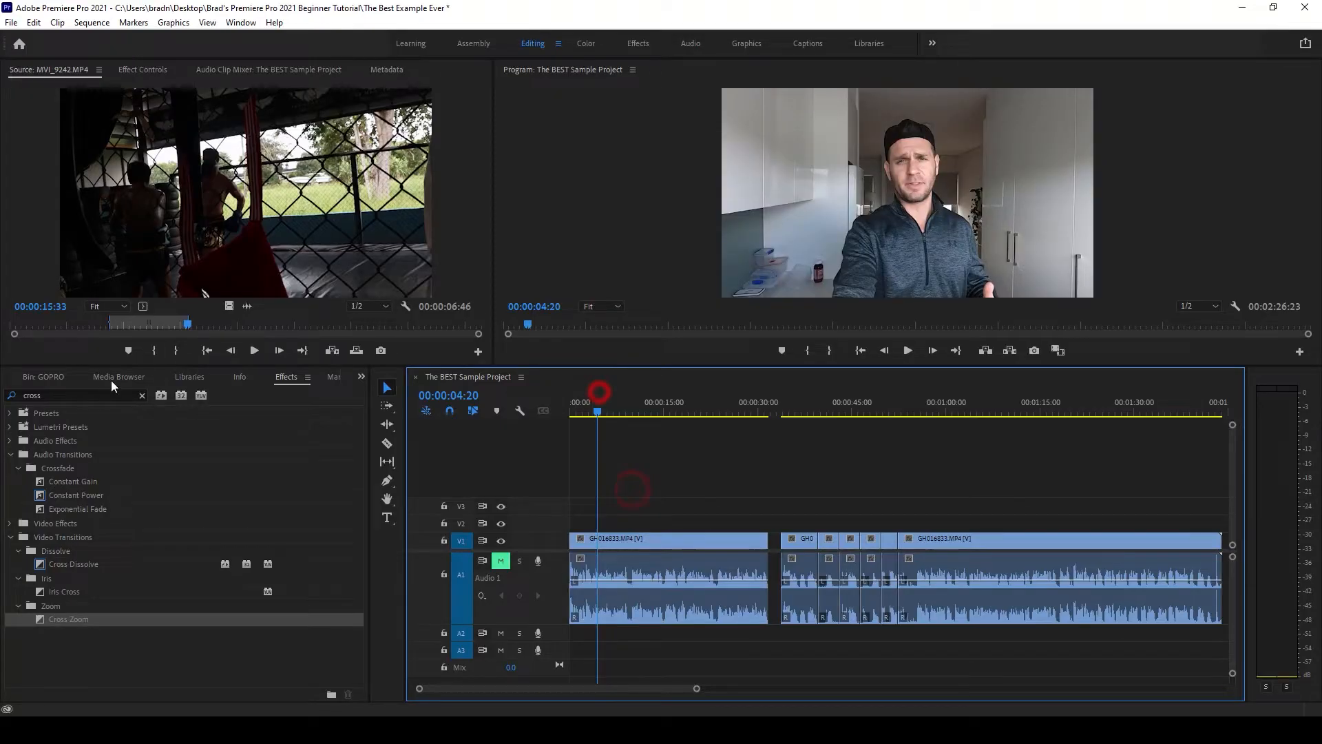
pyautogui.click(43, 379)
pyautogui.click(15, 397)
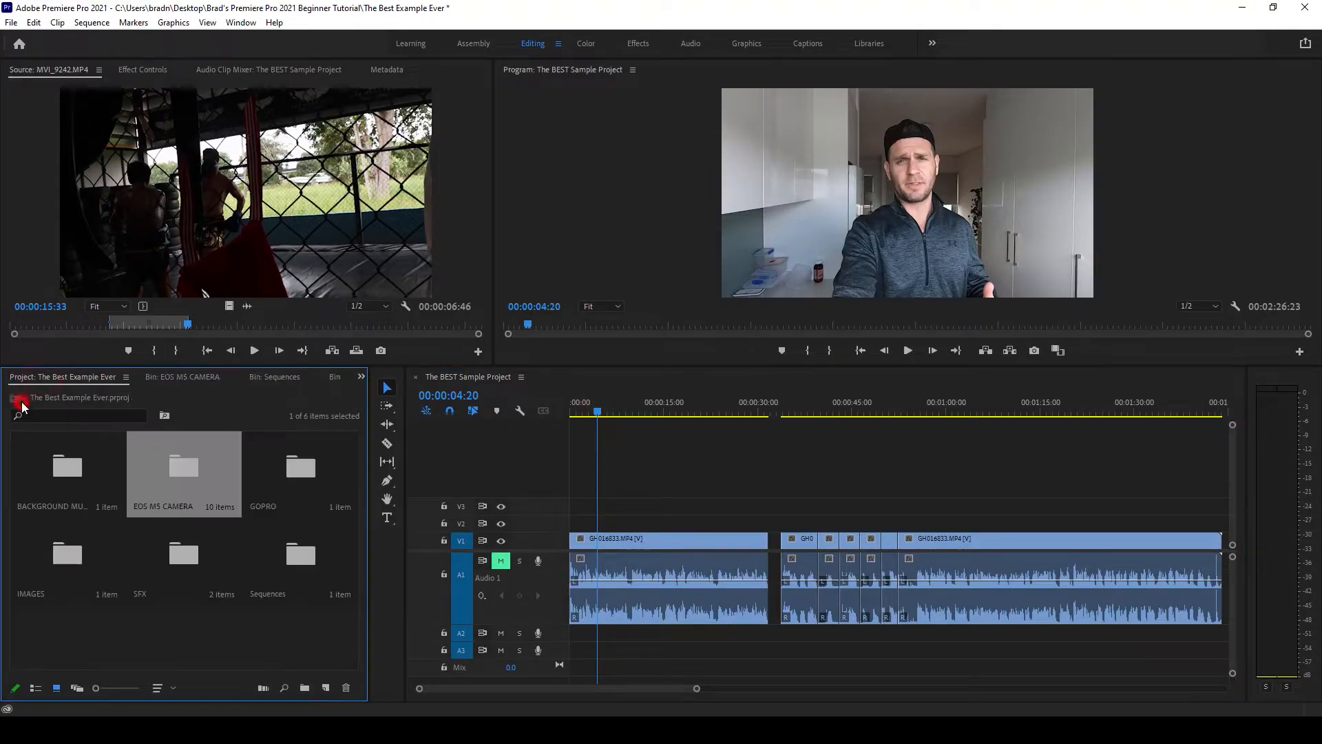
pyautogui.click(281, 480)
pyautogui.doubleClick(58, 557)
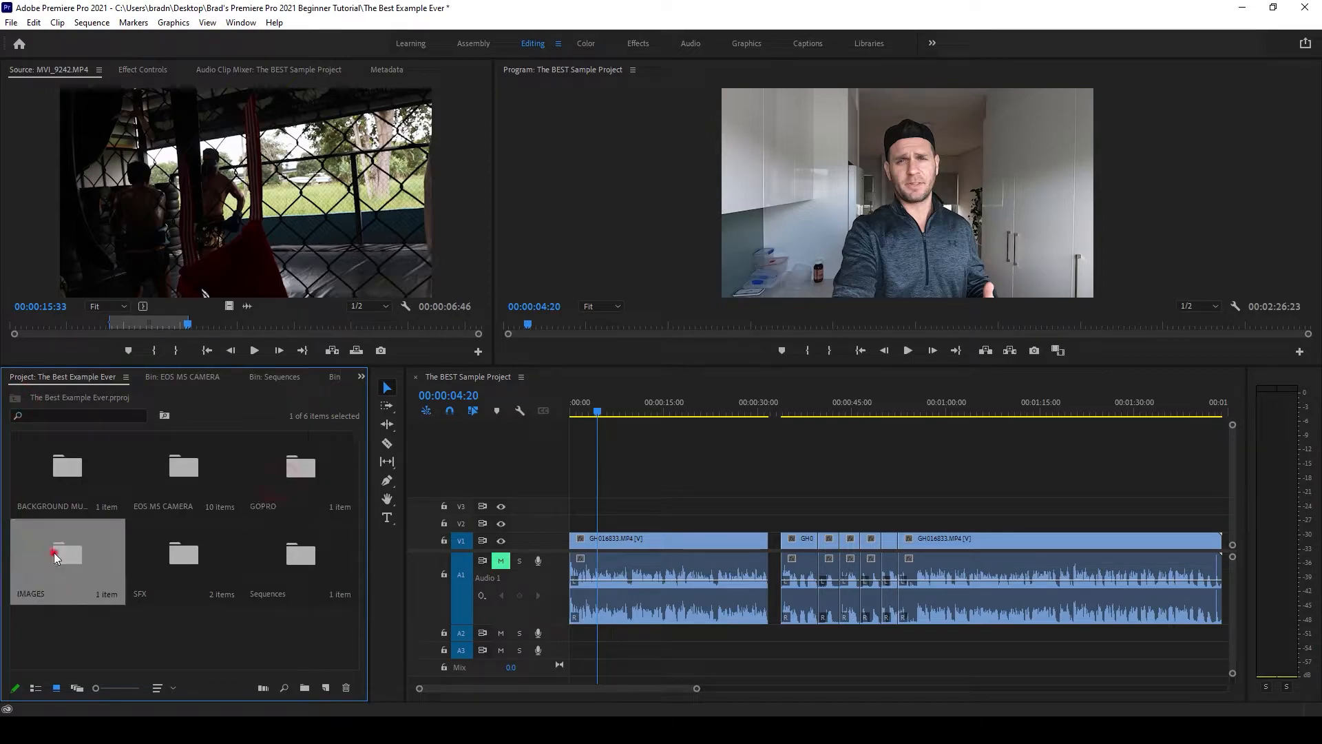
pyautogui.doubleClick(88, 469)
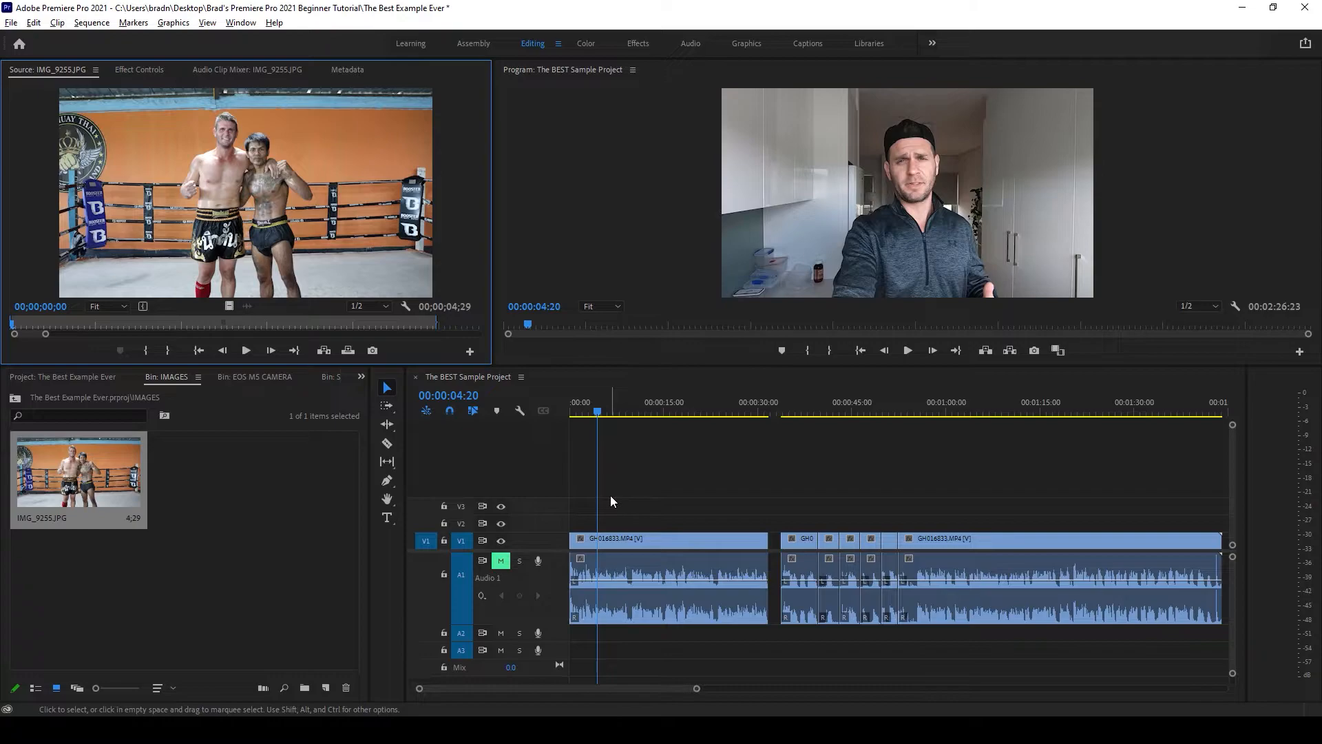
# - Place IMG_9255.JPG on V2 above the first GoPro clip at about 00:00:03 and check the frames before and within it
pyautogui.press('=')
pyautogui.moveTo(114, 470); pyautogui.dragTo(606, 529)
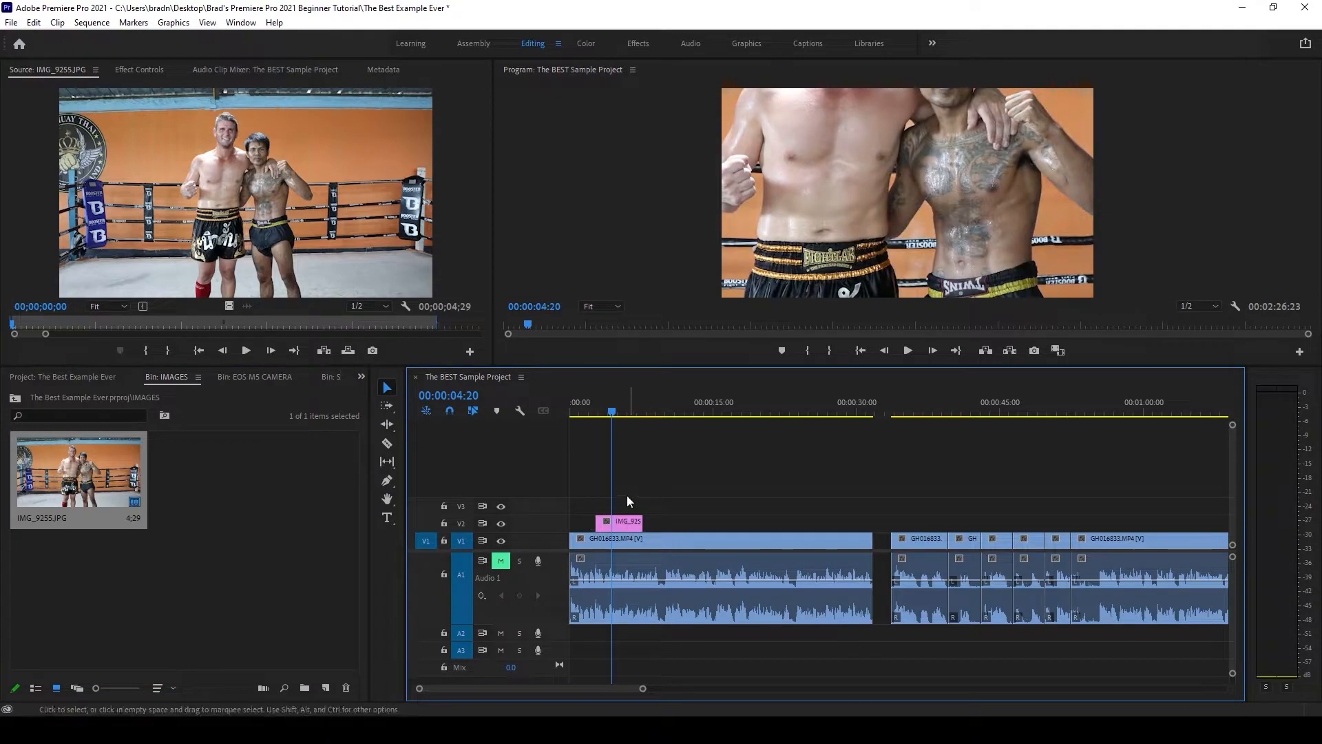
pyautogui.click(590, 409)
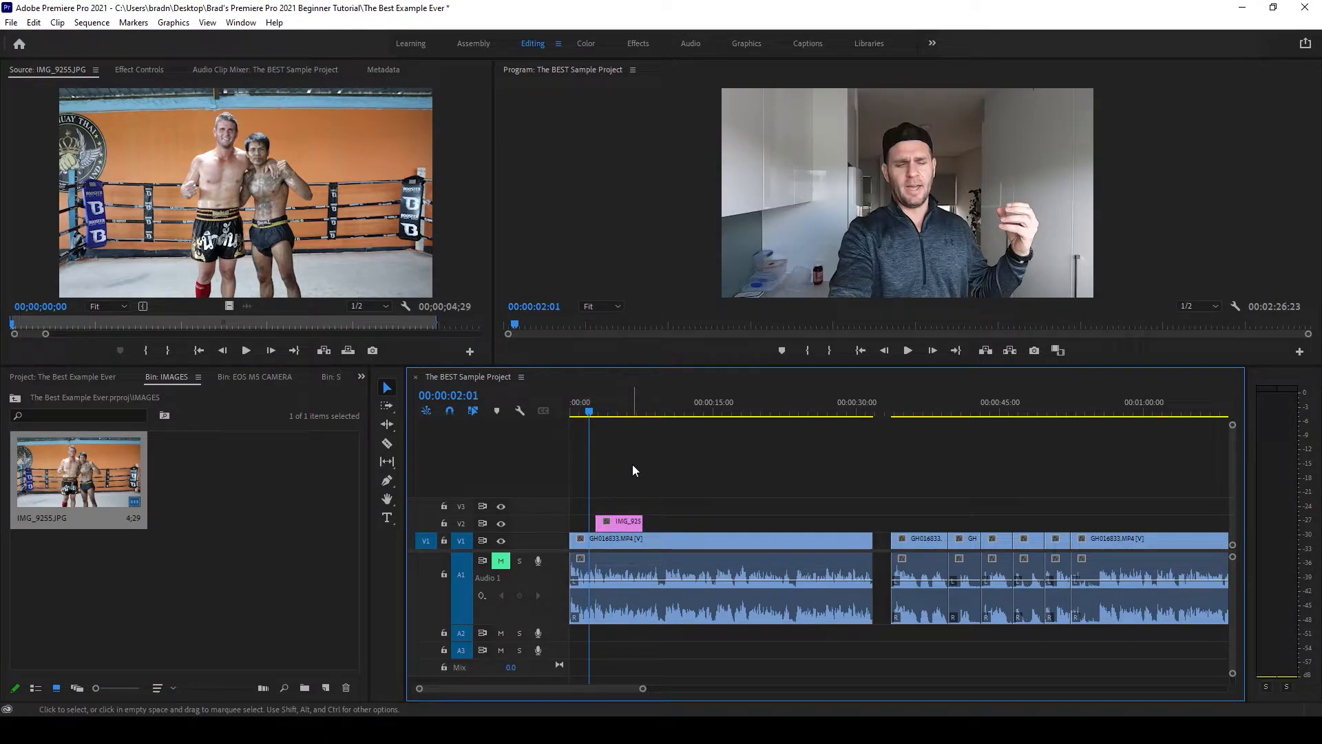
pyautogui.click(605, 409)
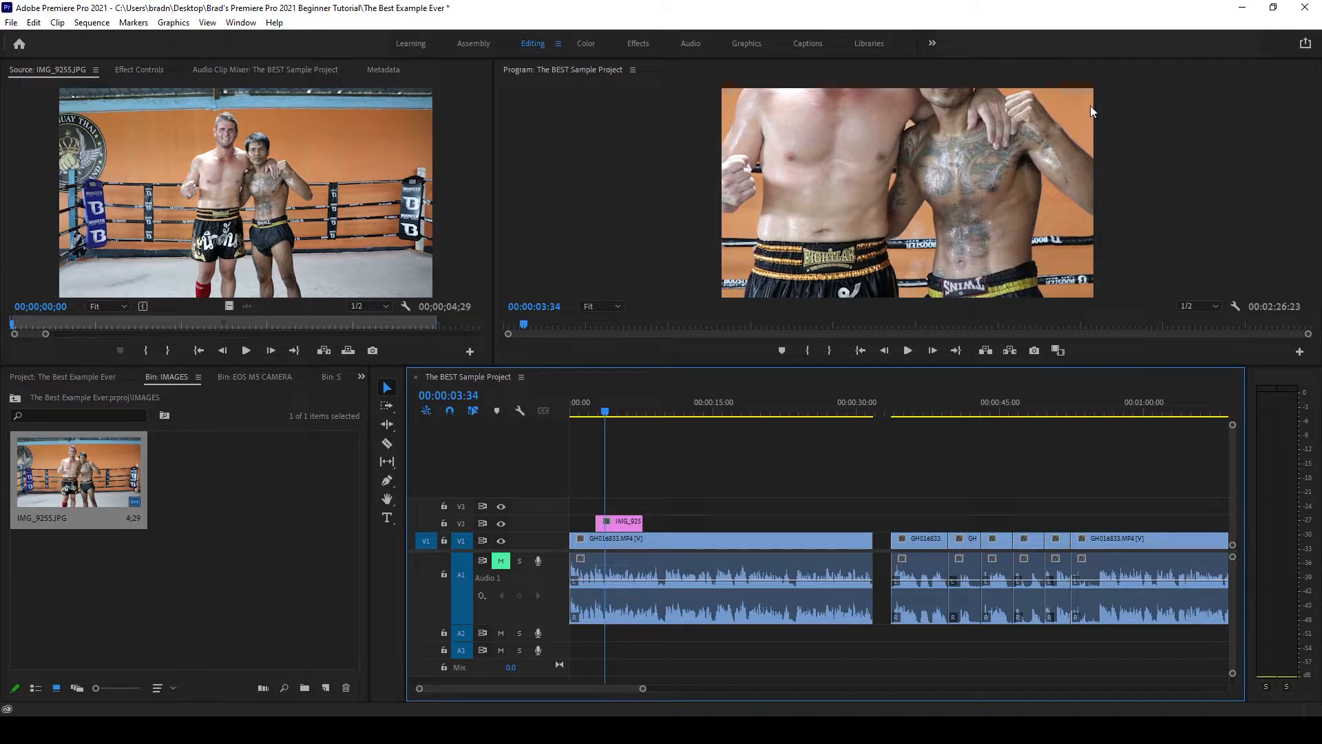
# - Try reducing the scale of IMG_9255.JPG to 36 in its Motion properties and undo the change
pyautogui.click(619, 522)
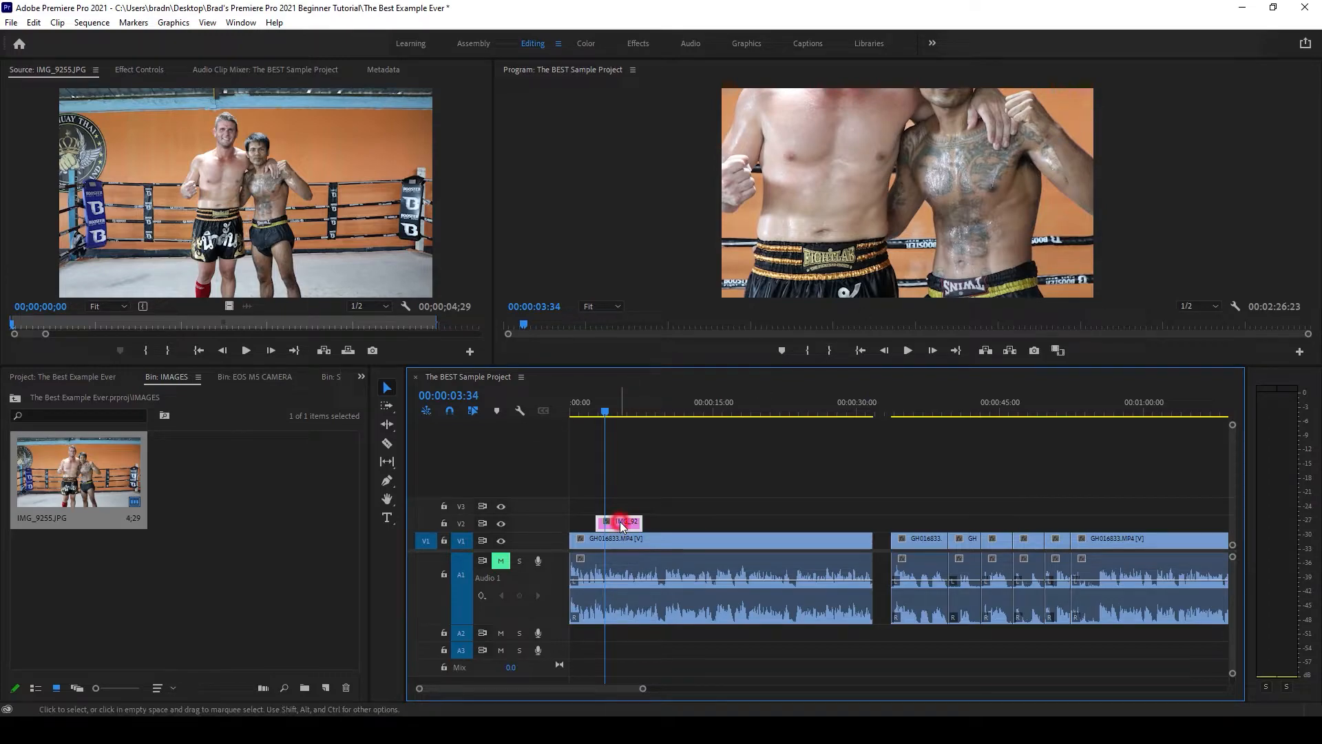
pyautogui.click(139, 69)
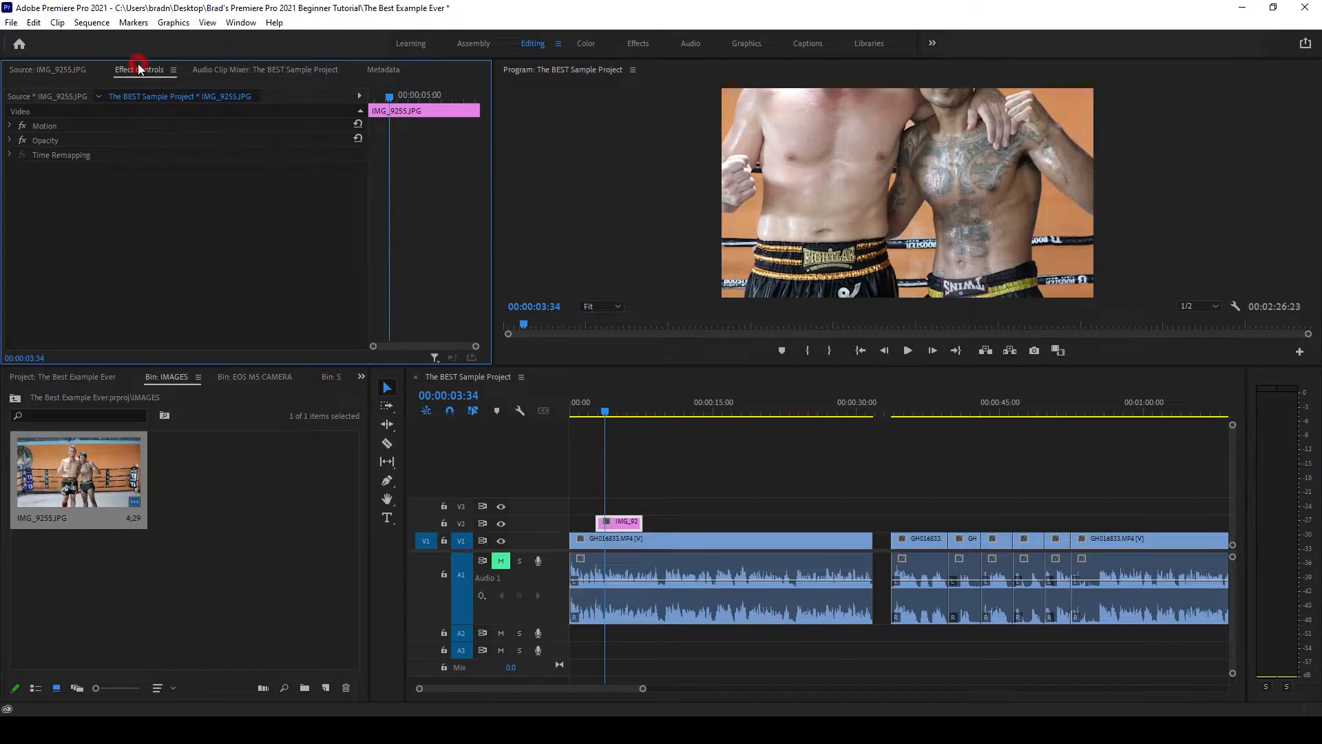
pyautogui.click(10, 126)
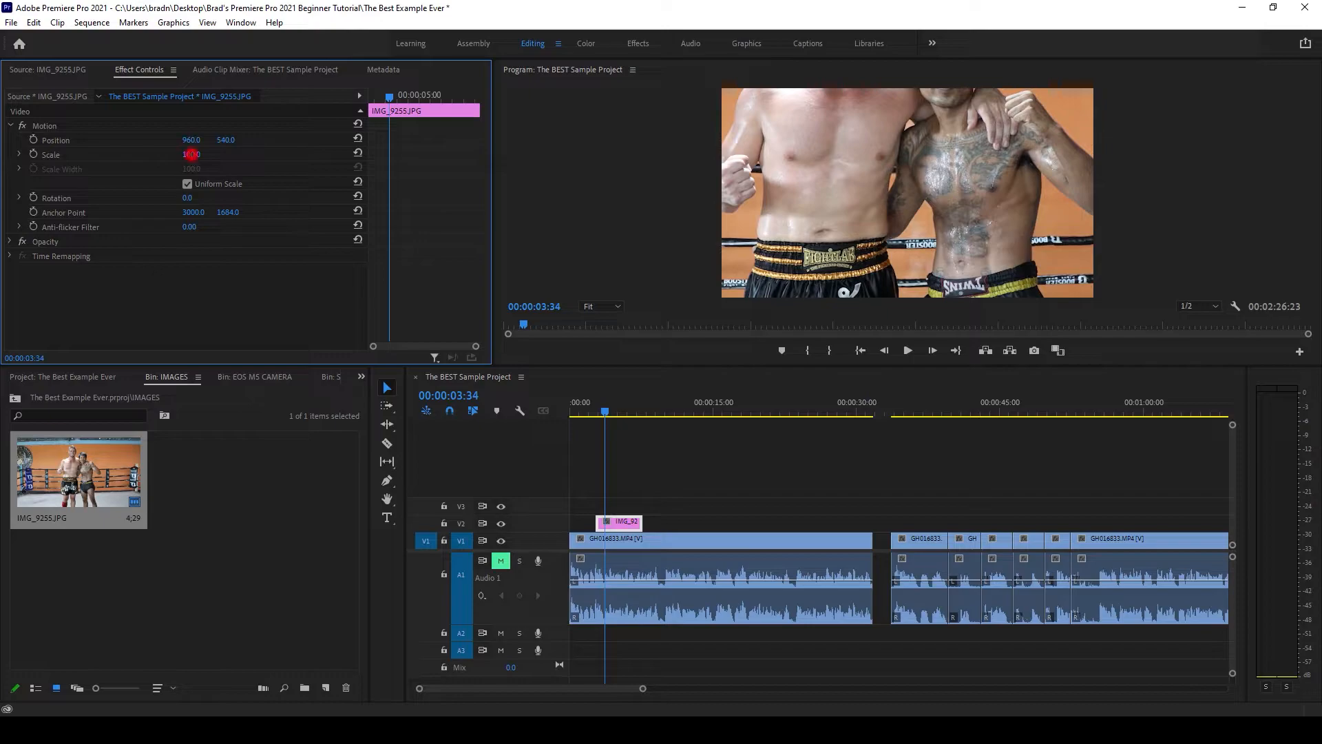
pyautogui.moveTo(191, 154); pyautogui.dragTo(152, 154)
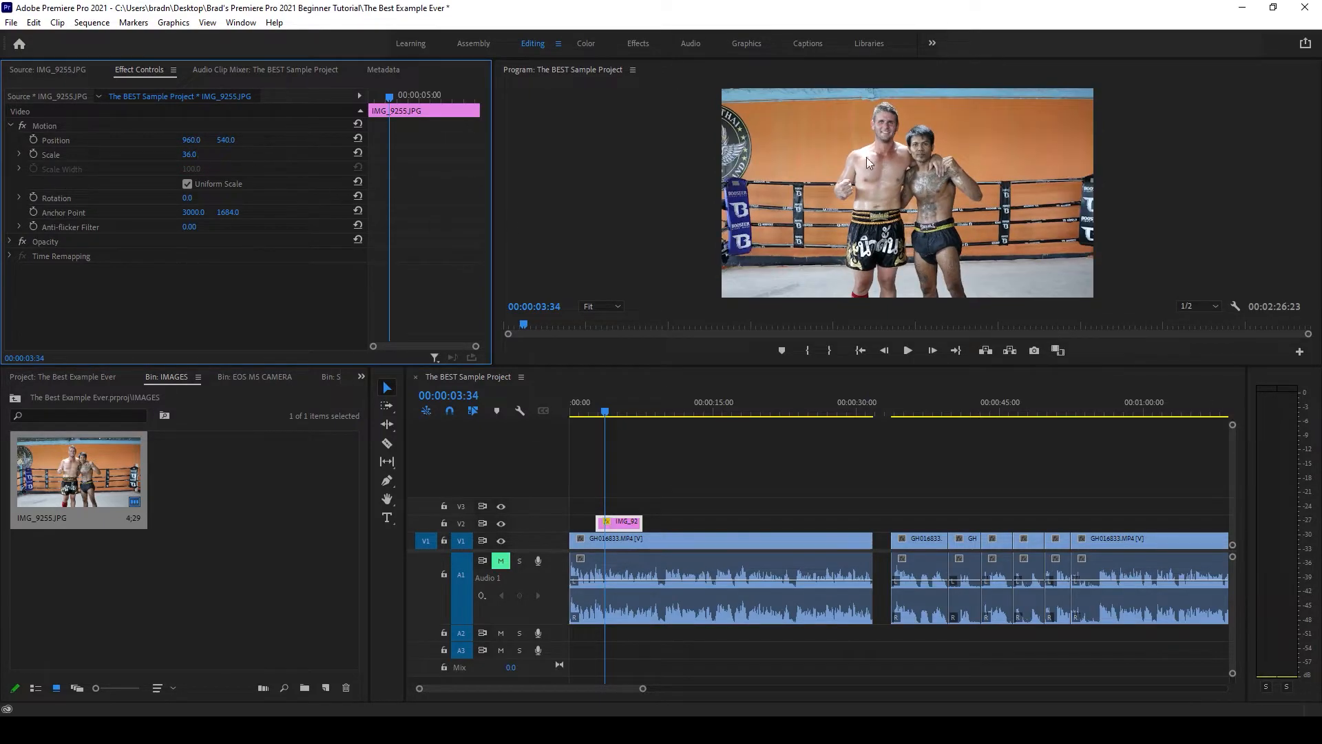
pyautogui.hotkey('ctrl', 'z')
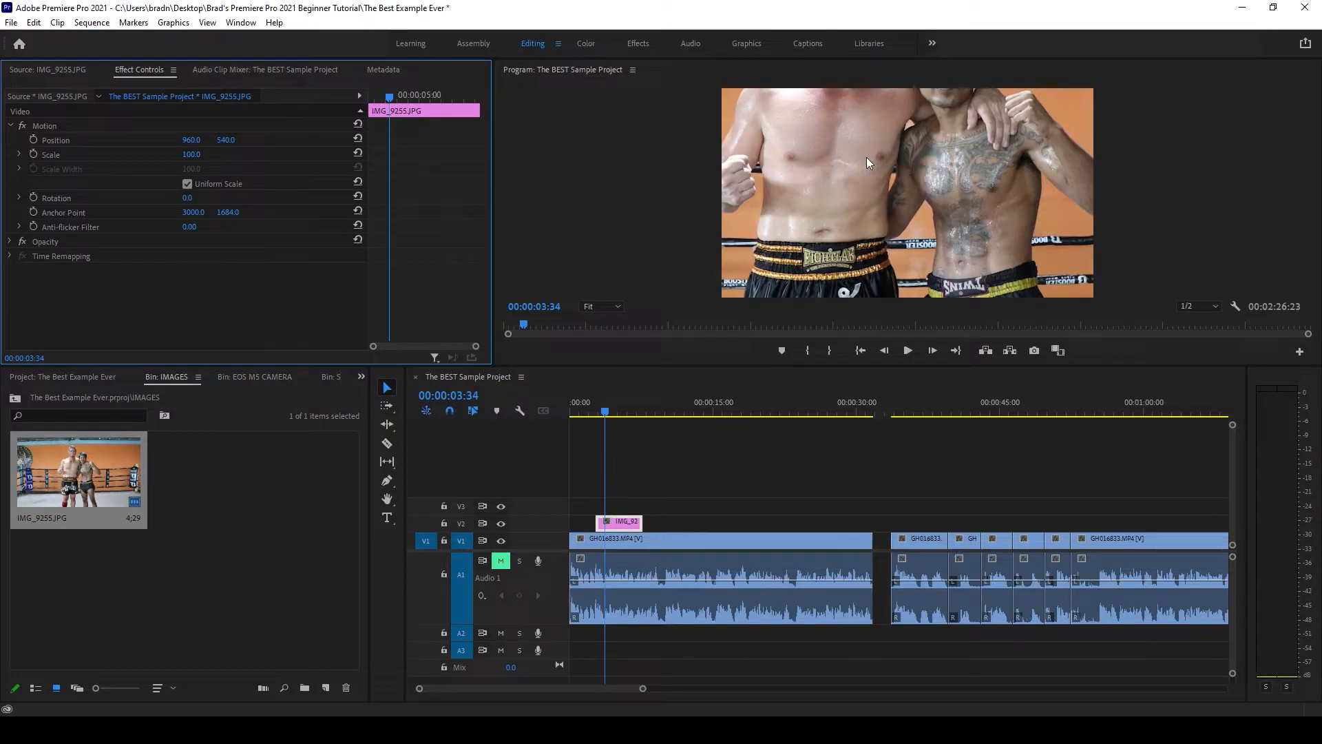
# - Scale IMG_9255.JPG to the frame size and play the sequence across it from 00:00:02:31
pyautogui.rightClick(632, 521)
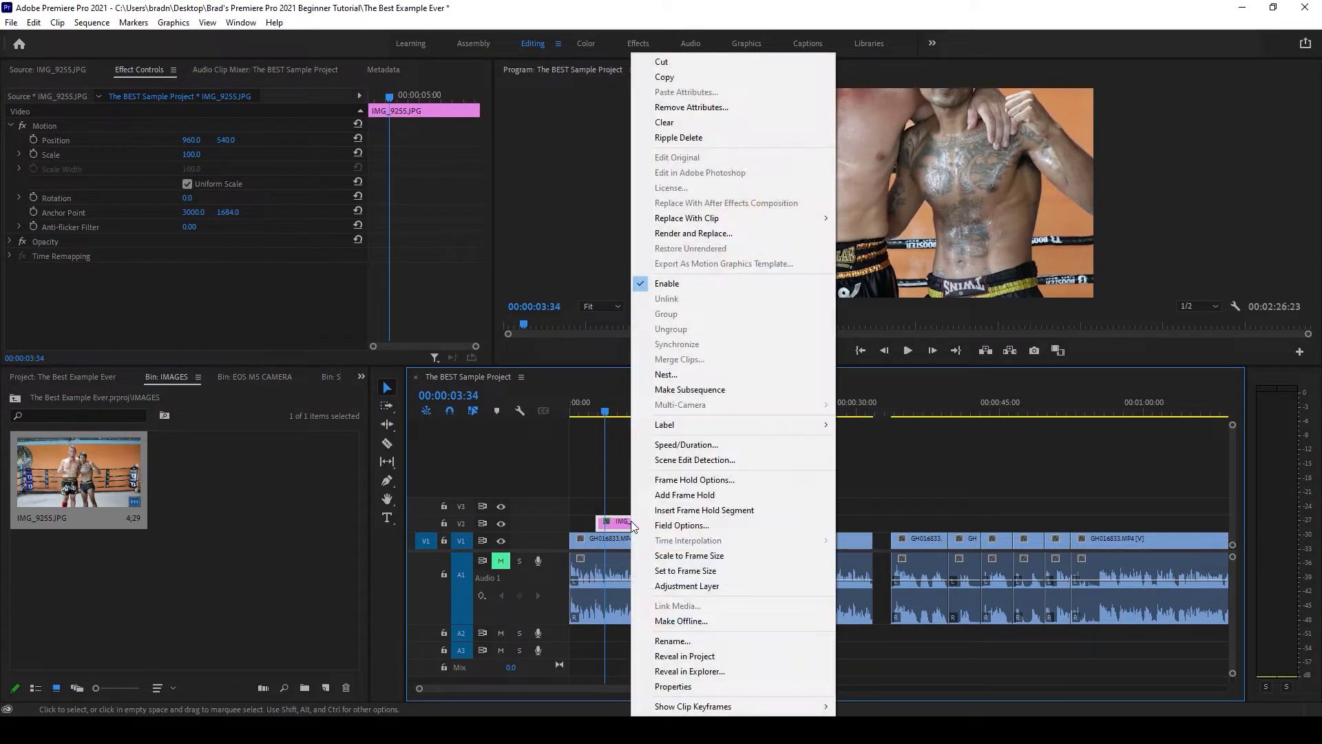
pyautogui.click(670, 556)
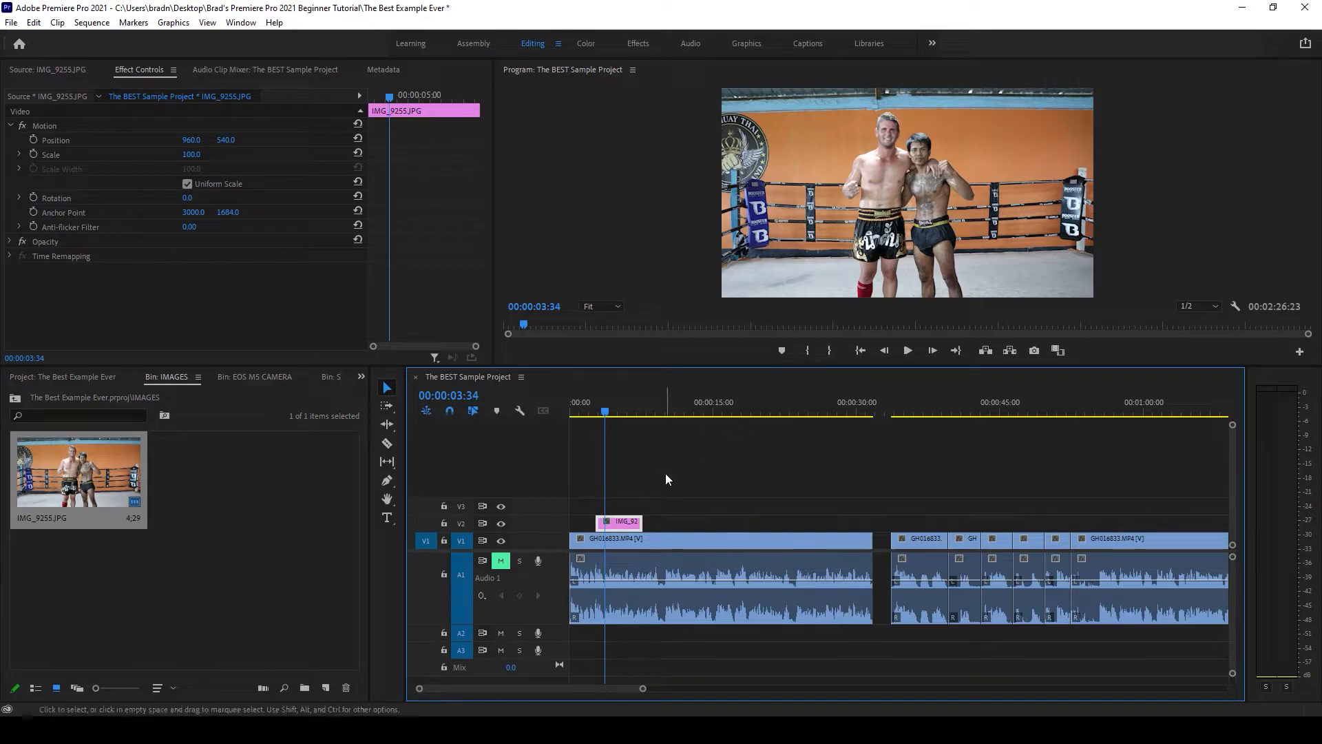
pyautogui.press('=')
pyautogui.press('=')
pyautogui.click(609, 407)
pyautogui.click(628, 457)
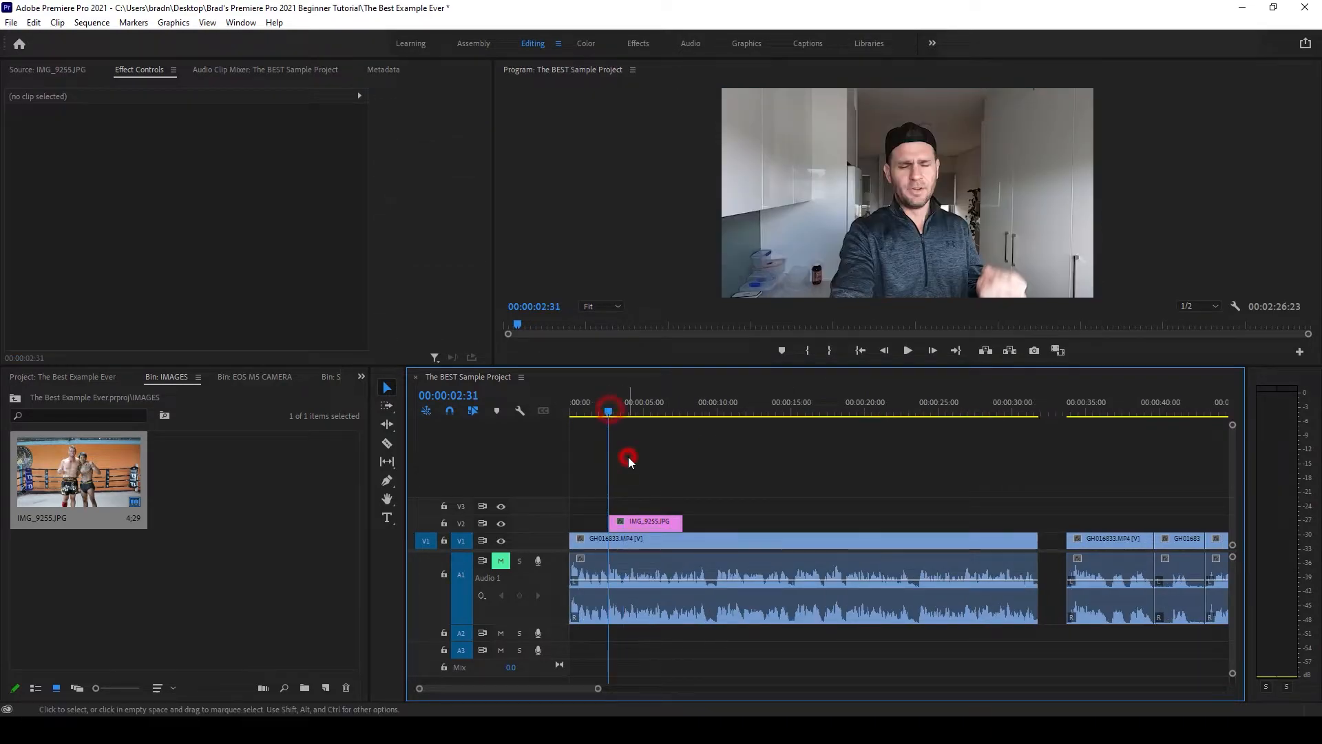
pyautogui.press('space')
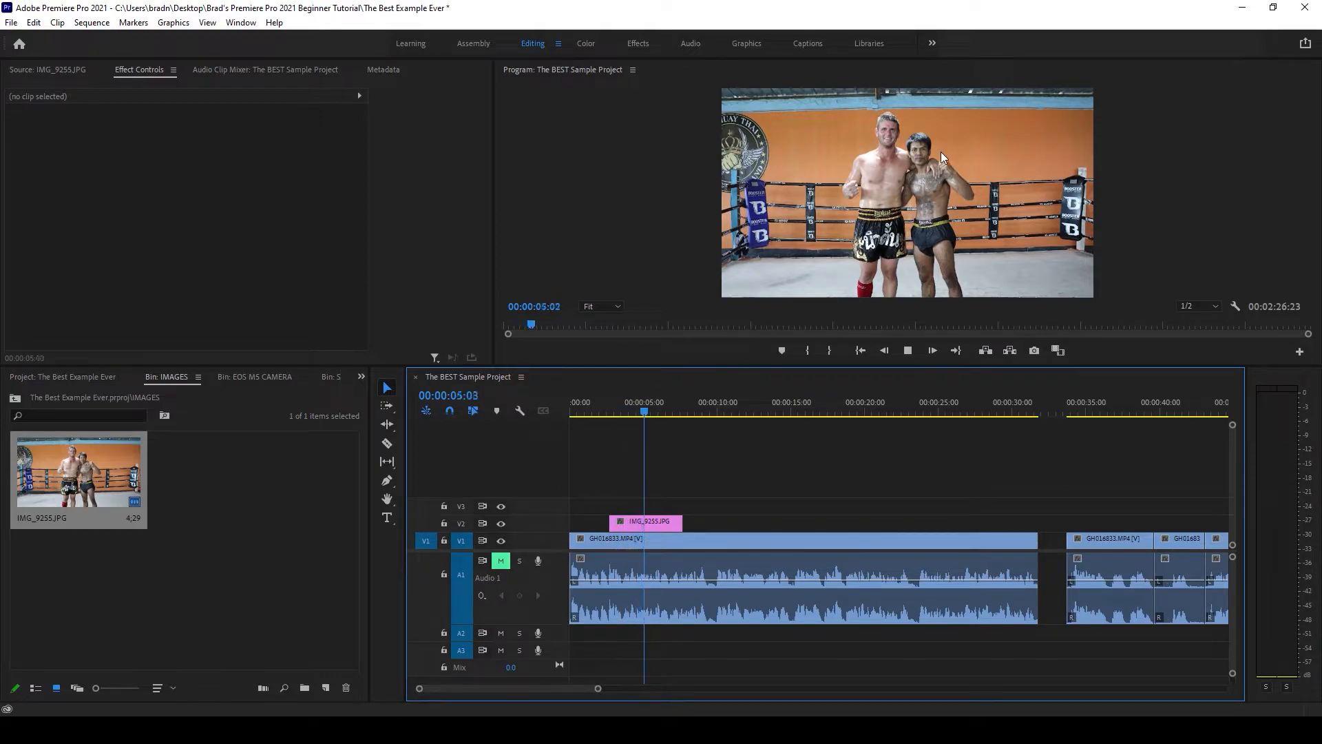
pyautogui.press('space')
# - Turn on Scale keyframing for IMG_9255.JPG at 00:00:03:23 with the scale at 100
pyautogui.click(651, 525)
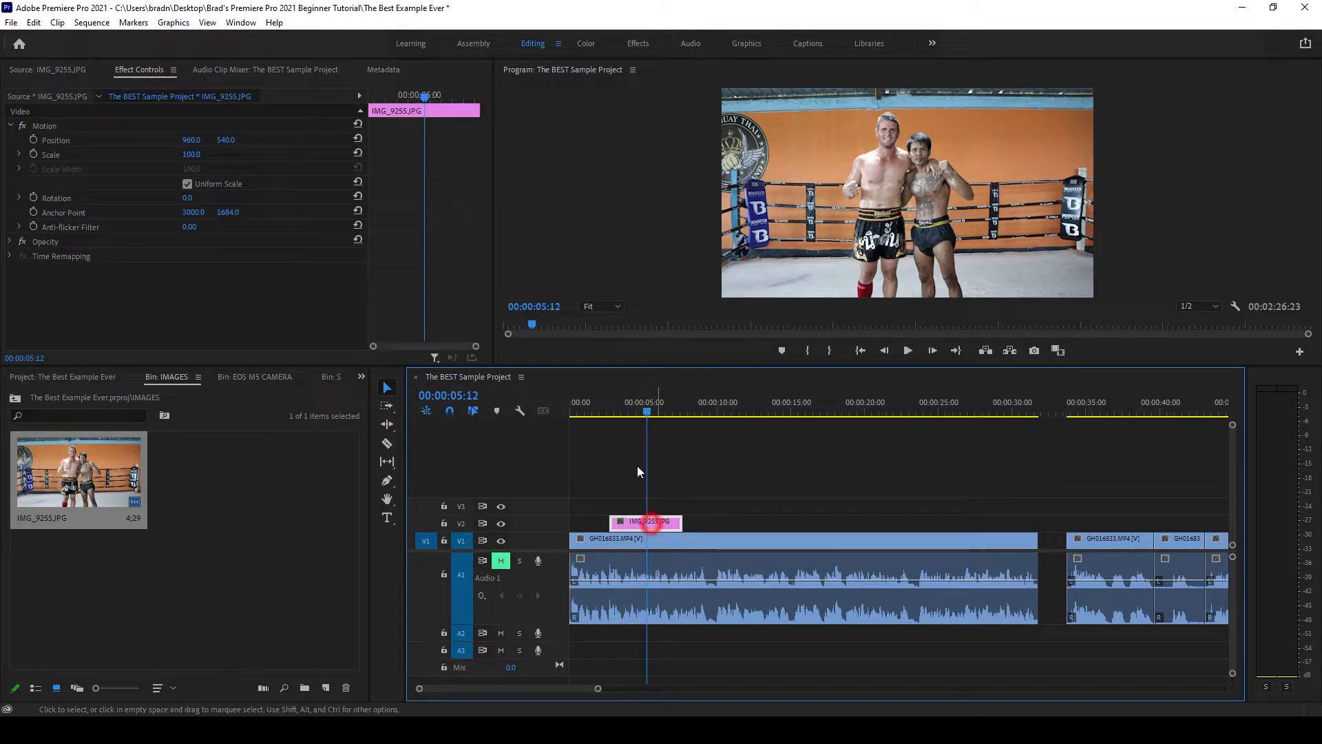
pyautogui.click(622, 412)
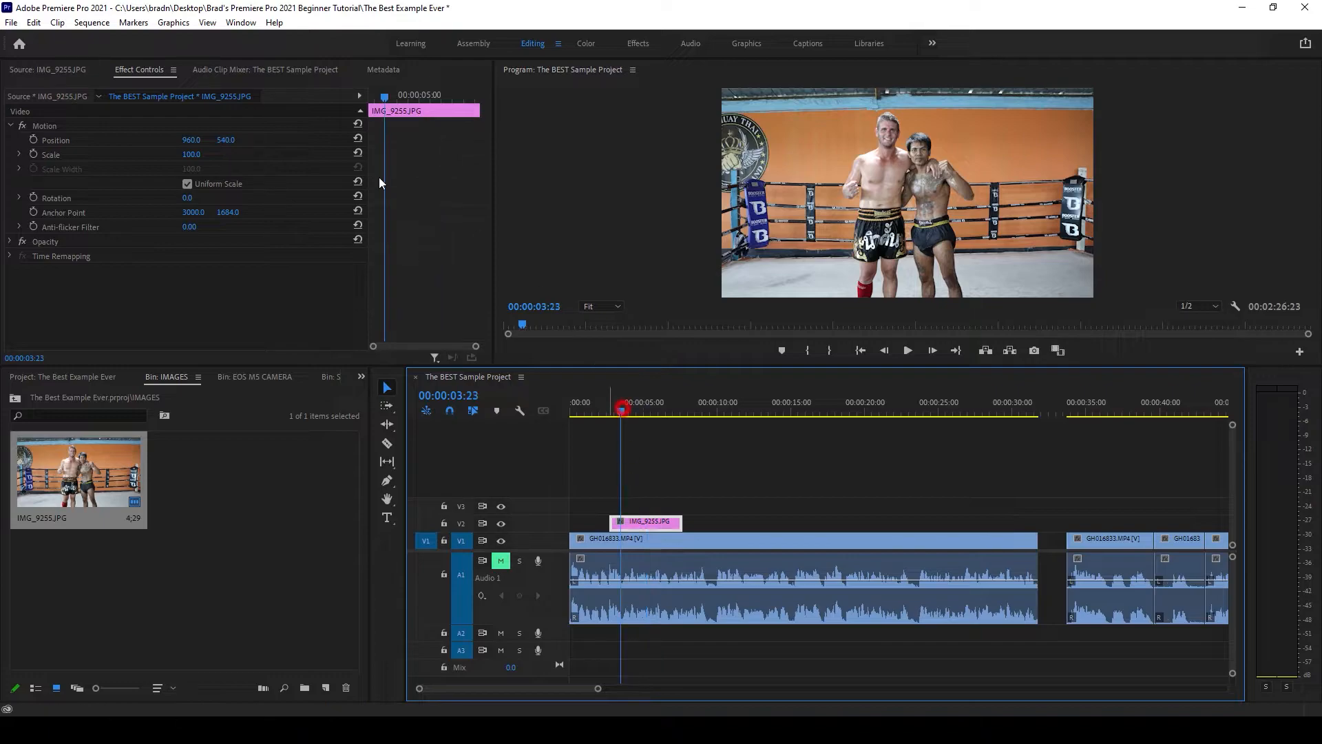
pyautogui.click(141, 68)
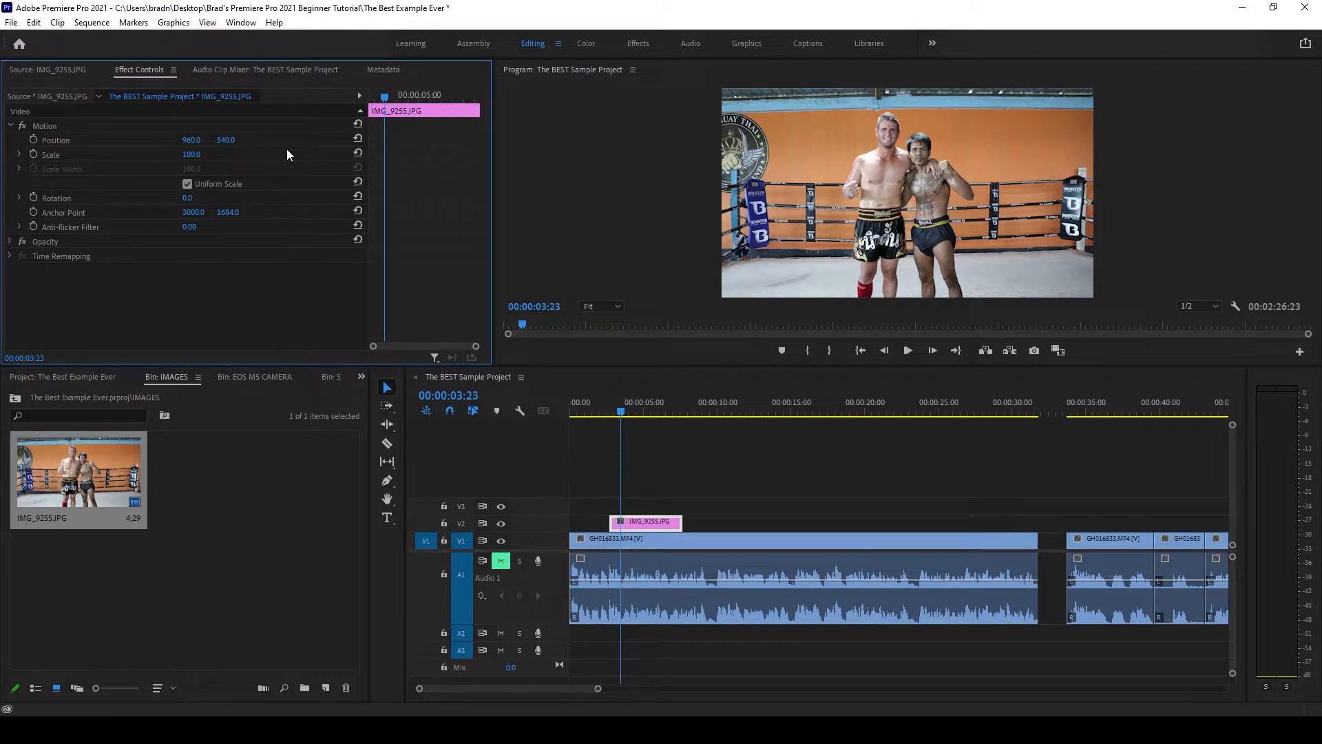
pyautogui.click(51, 154)
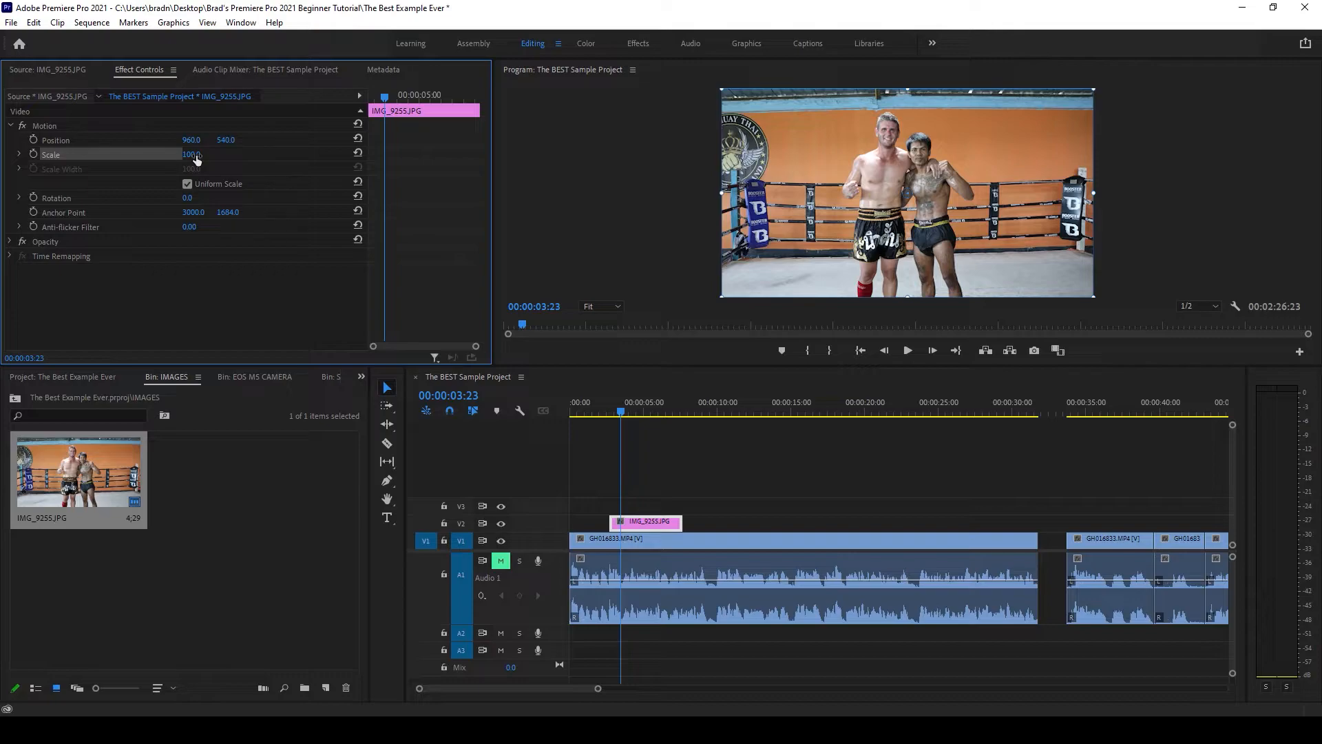
pyautogui.click(32, 153)
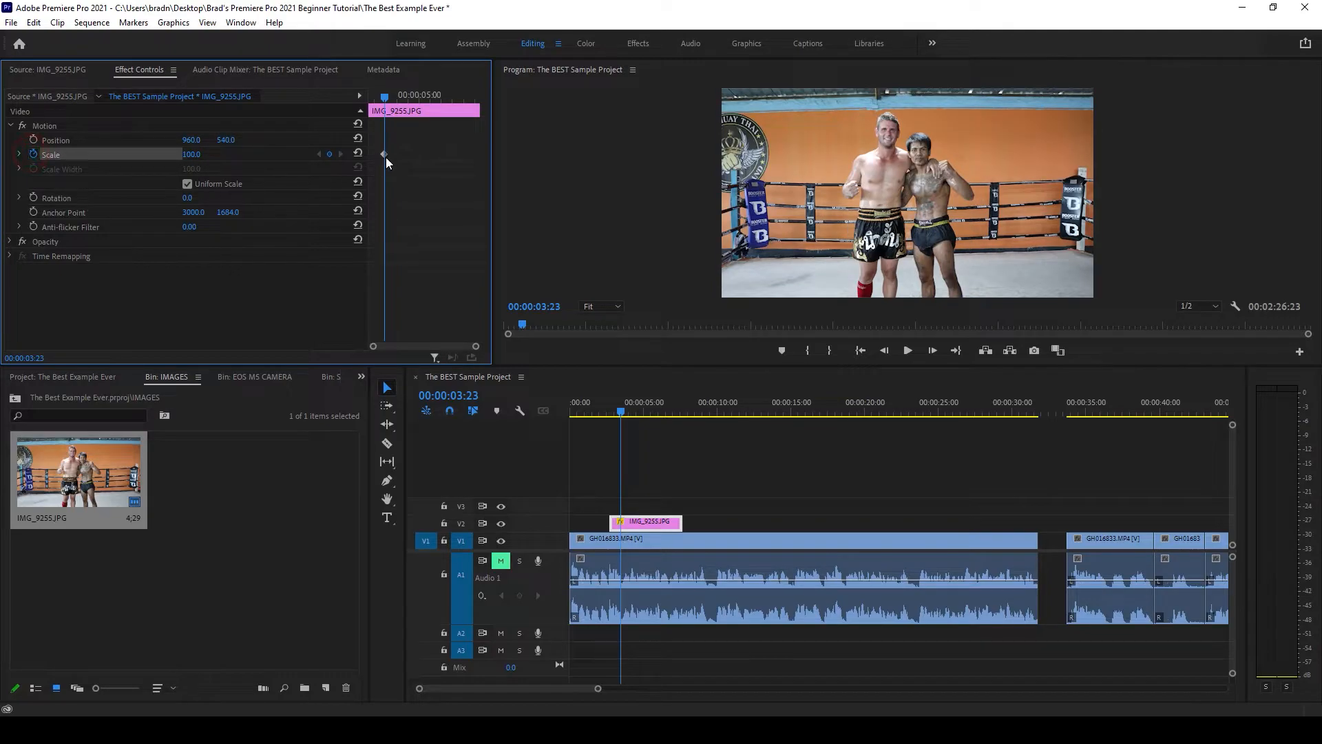
# - Add a second Scale keyframe of 112 to IMG_9255.JPG at 00:00:06:38
pyautogui.click(627, 412)
pyautogui.moveTo(627, 413); pyautogui.dragTo(669, 413)
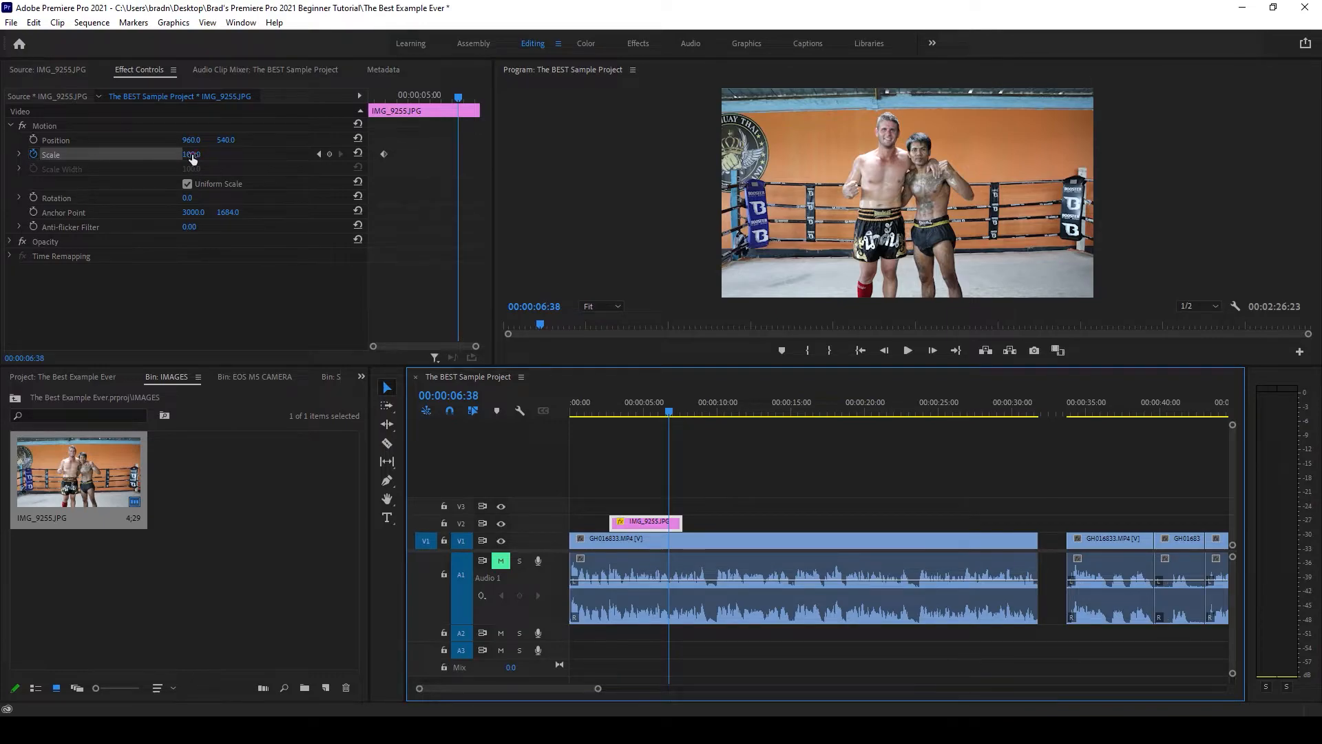
pyautogui.moveTo(193, 155); pyautogui.dragTo(199, 156)
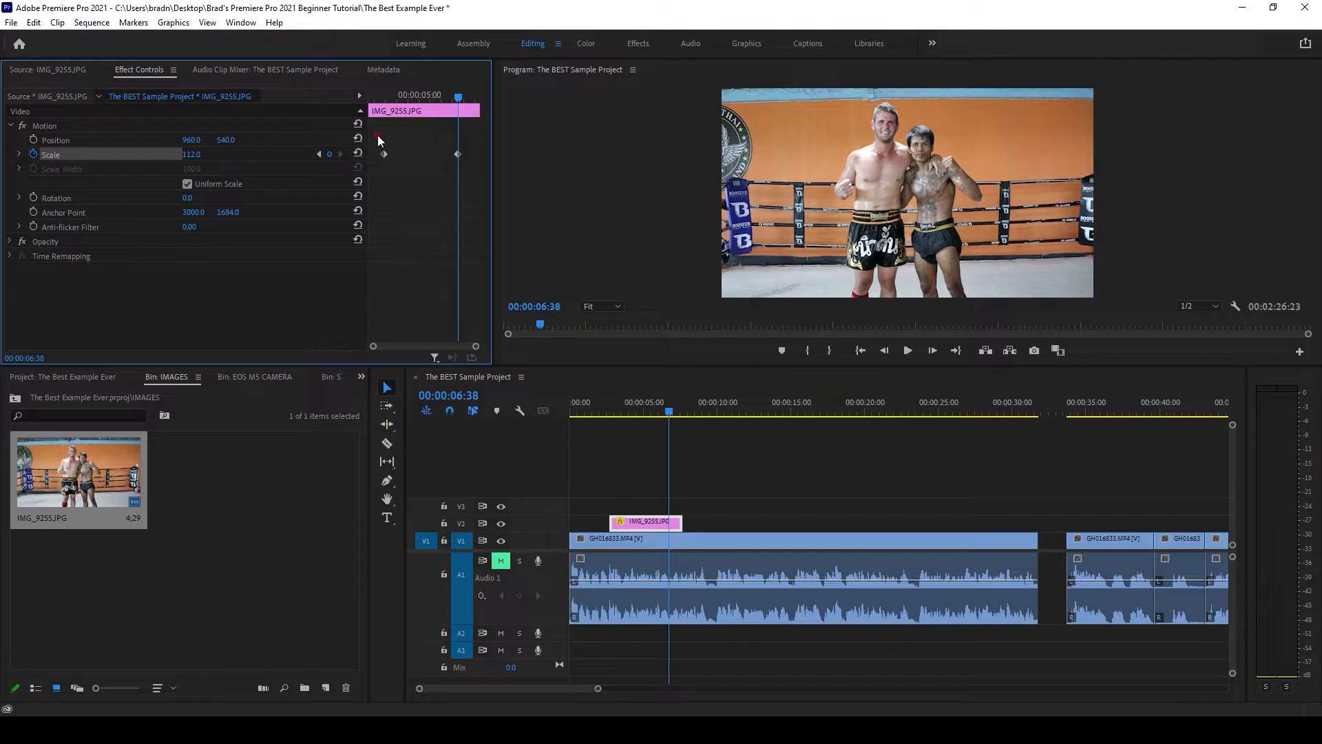
# - Move the two Scale keyframes of IMG_9255.JPG outward to the clip's start and end
pyautogui.moveTo(378, 140); pyautogui.dragTo(469, 180)
pyautogui.moveTo(457, 154); pyautogui.dragTo(481, 154)
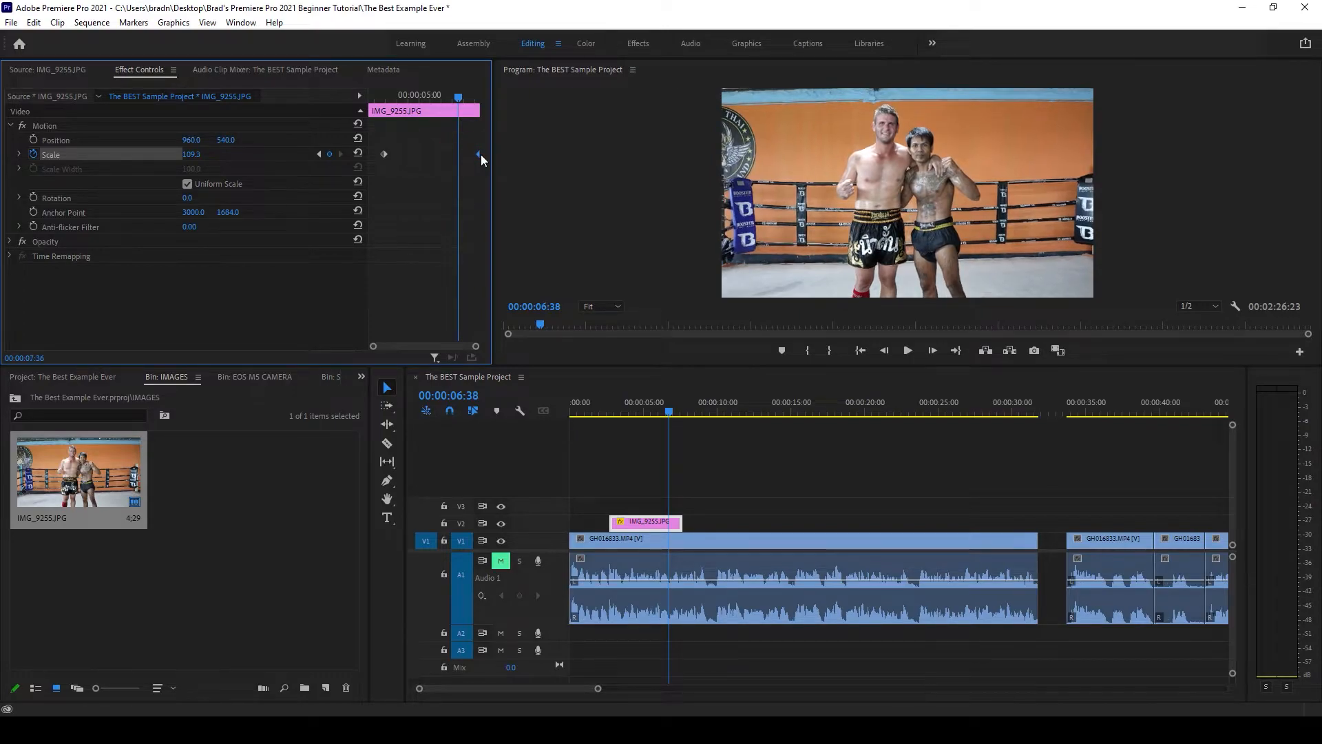
pyautogui.moveTo(383, 154); pyautogui.dragTo(367, 154)
# - Play the sequence from 00:00:01:46 to check the zoom animation on IMG_9255.JPG
pyautogui.click(595, 425)
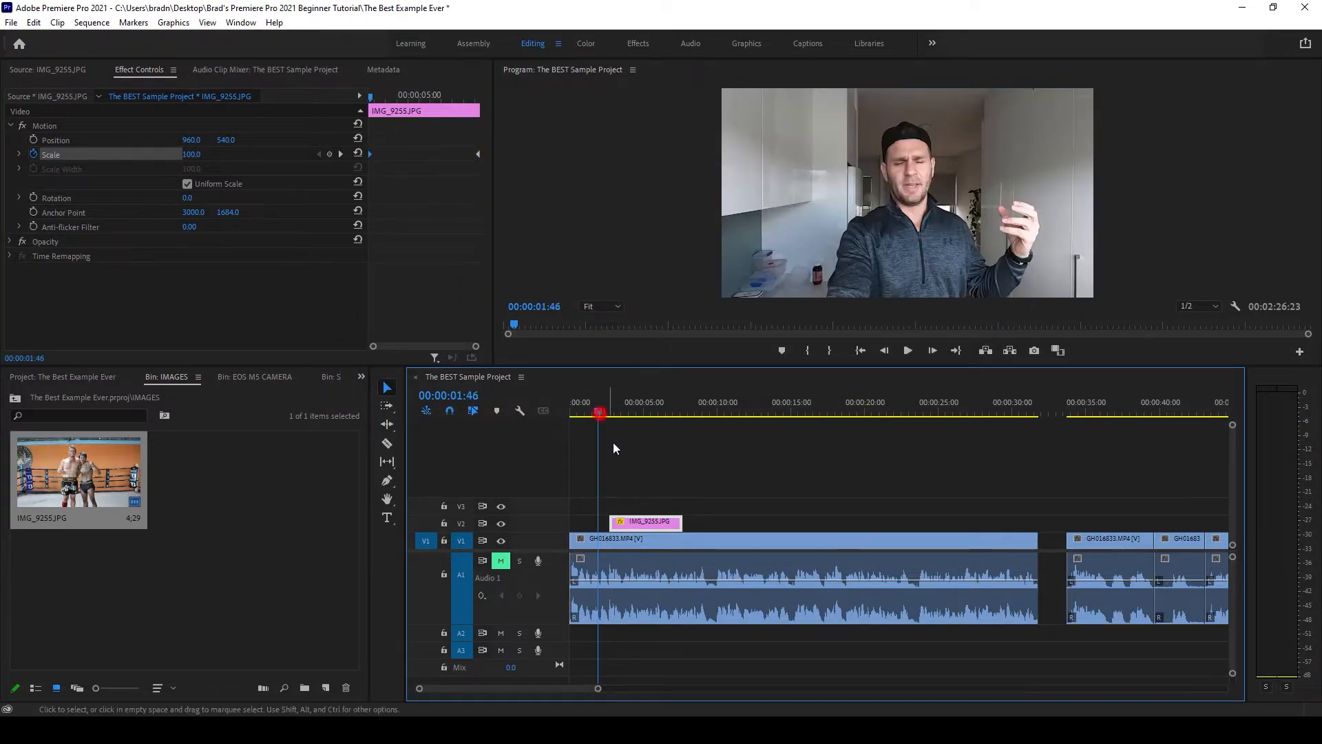
pyautogui.click(619, 448)
pyautogui.press('space')
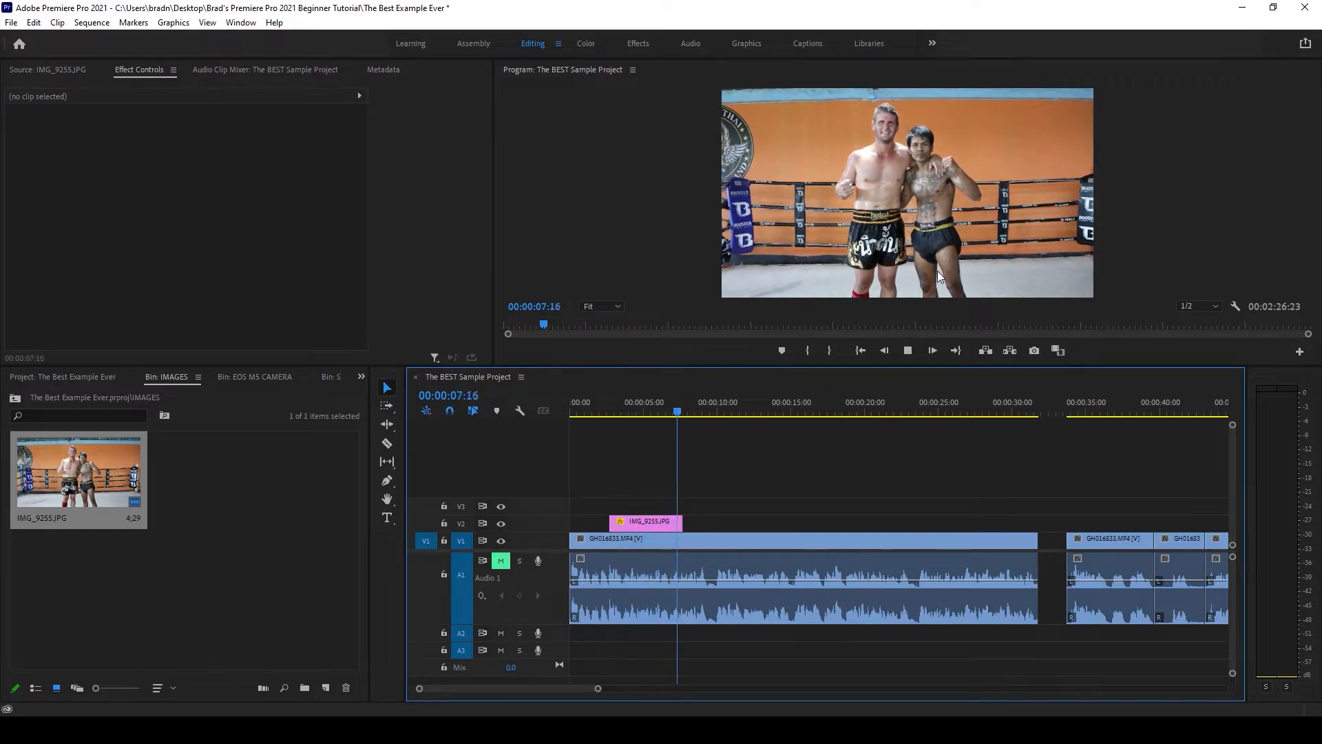
# - Go to 00:00:05:35 within the still image, switch to the Graphics workspace and enlarge the Program monitor
pyautogui.click(656, 408)
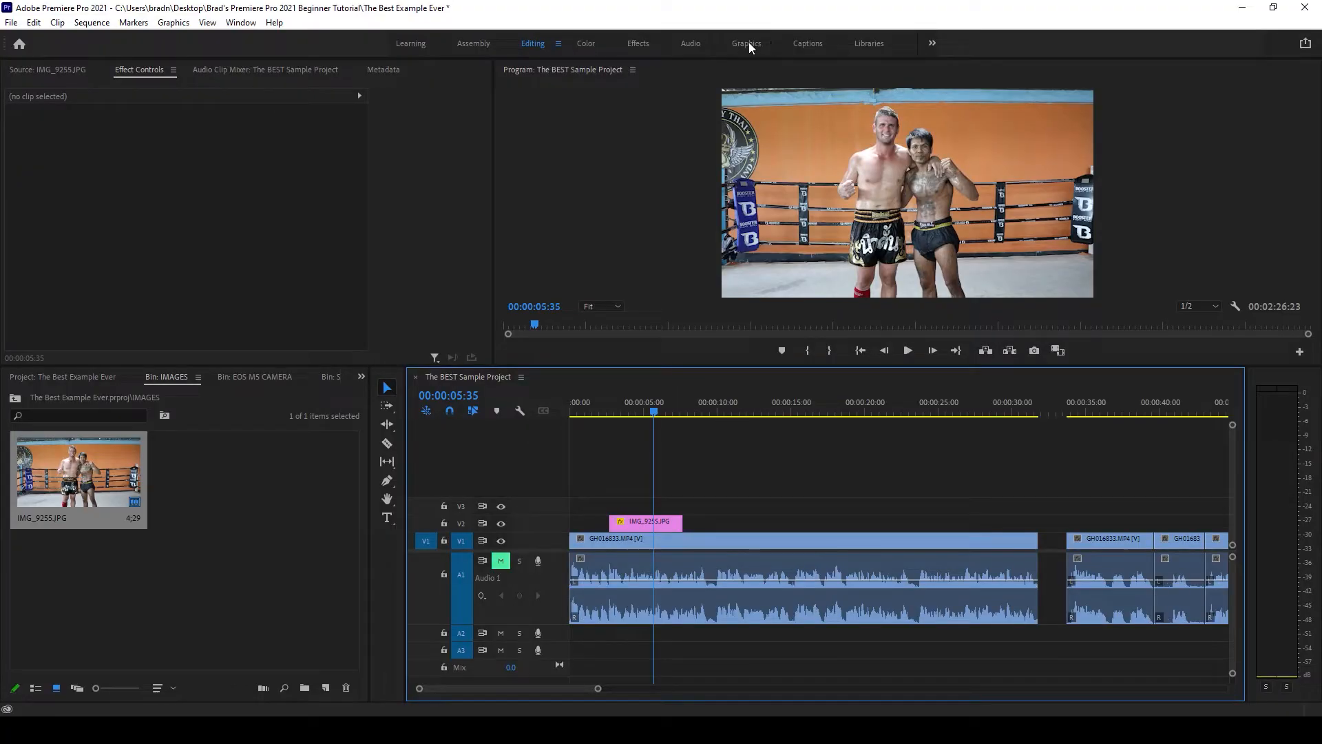
pyautogui.click(747, 44)
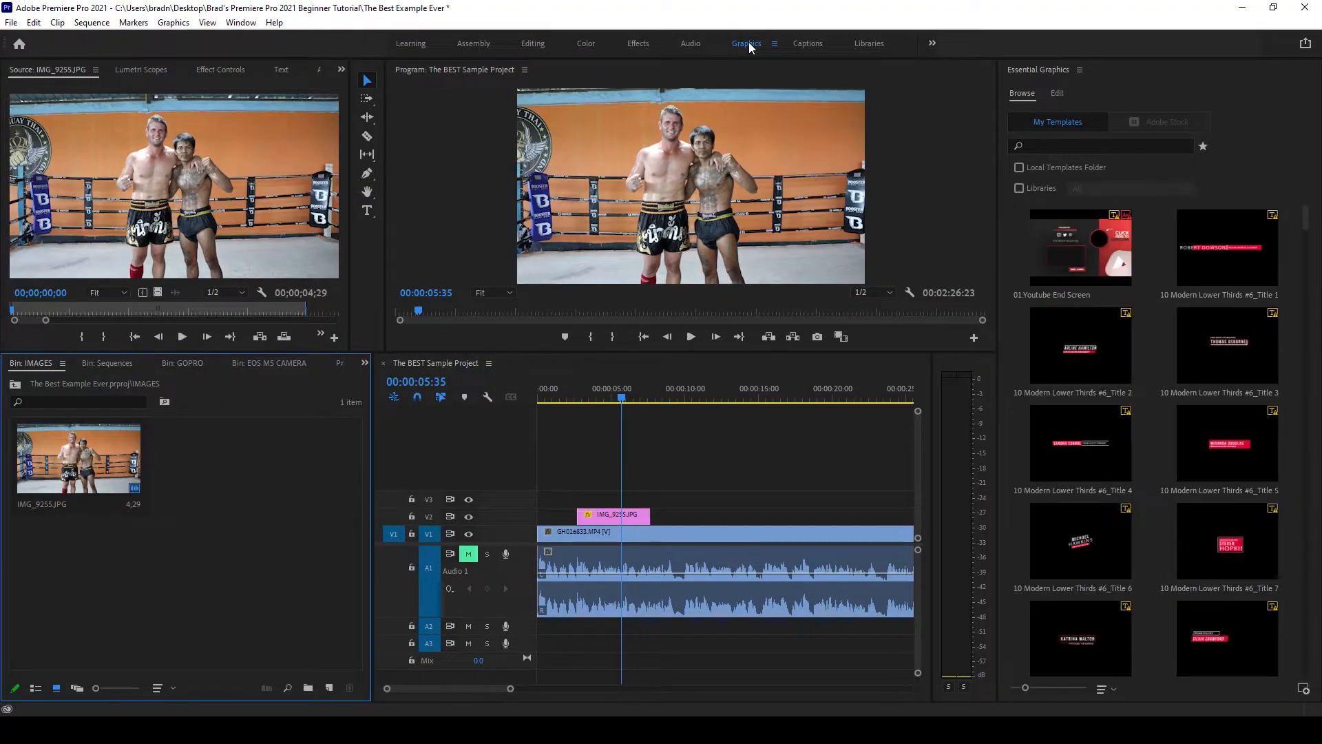
pyautogui.click(1040, 72)
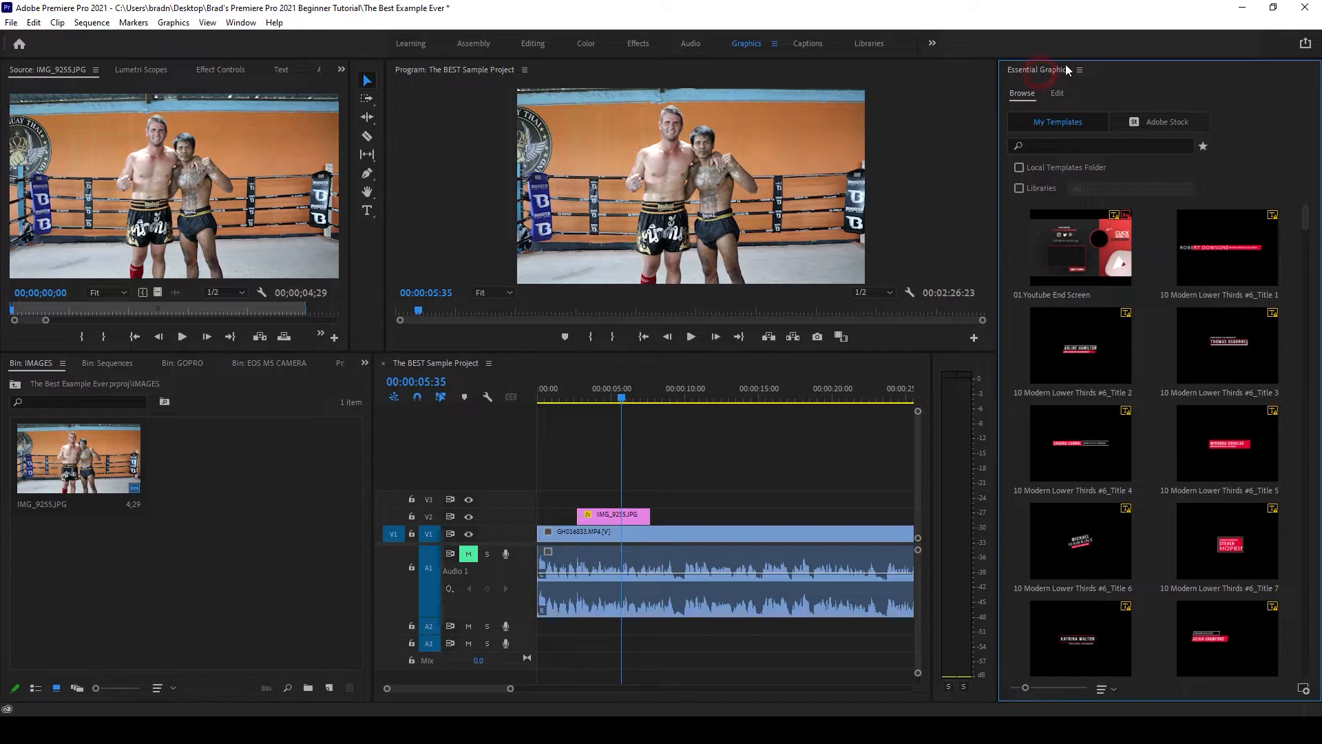
pyautogui.click(241, 23)
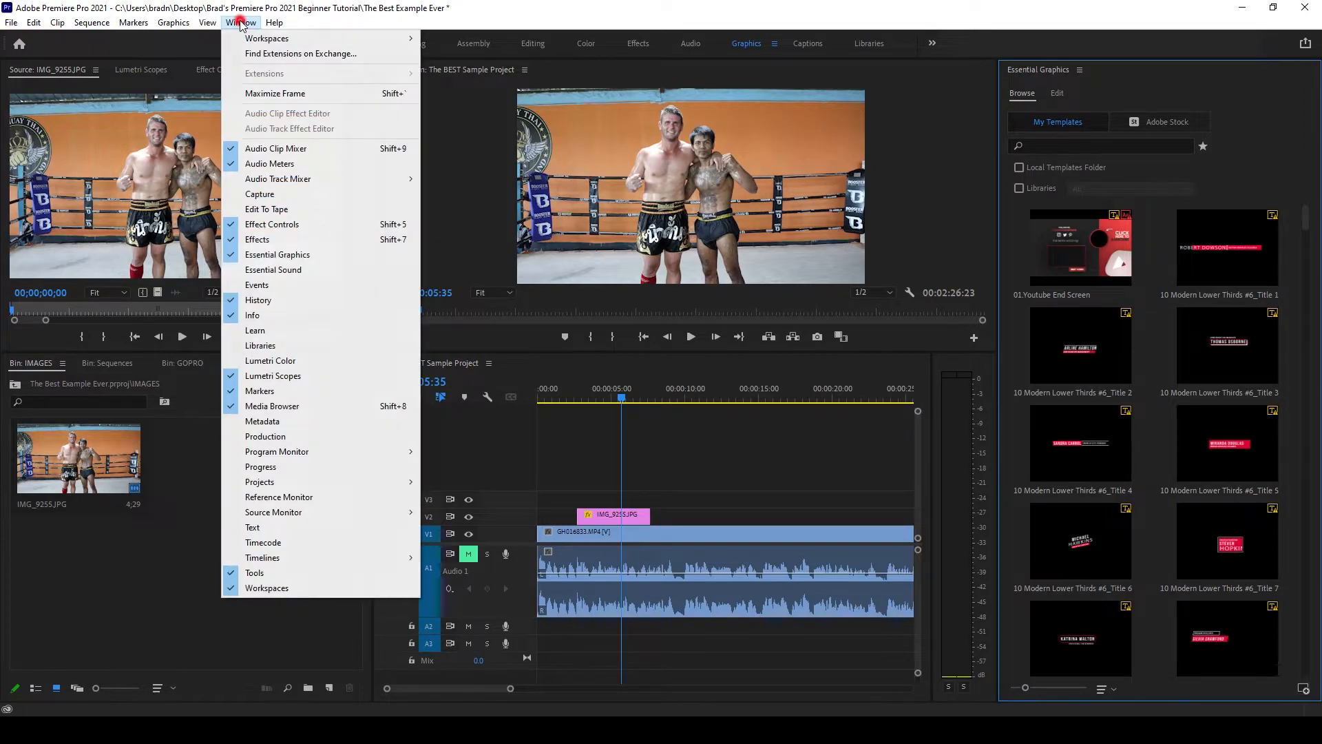
pyautogui.click(262, 38)
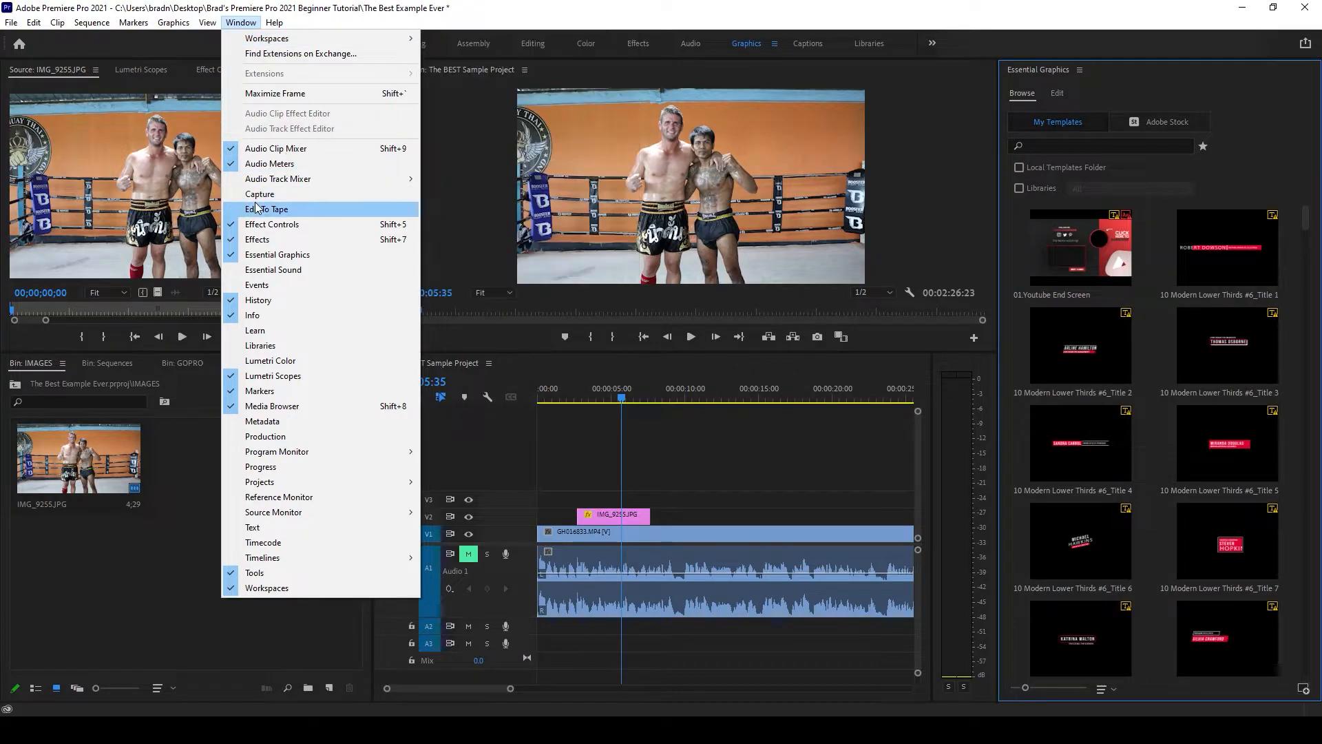
pyautogui.click(237, 259)
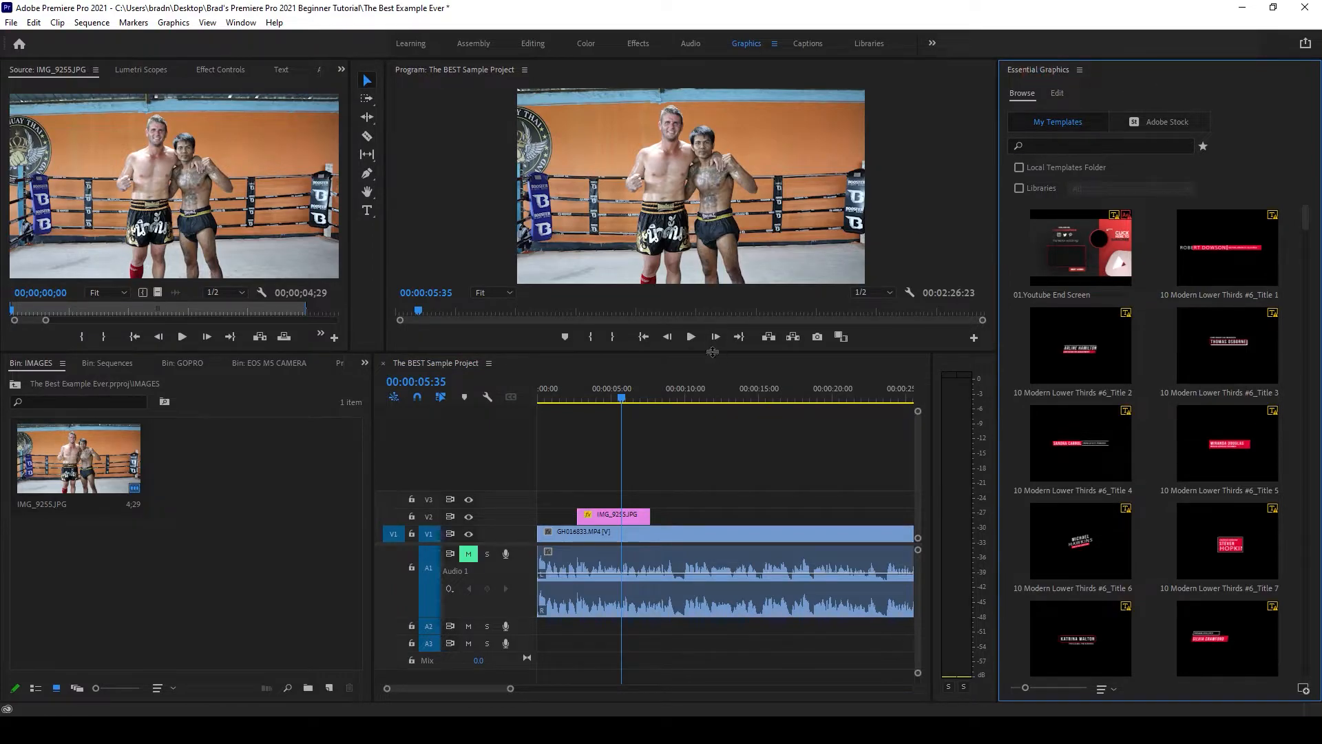
pyautogui.moveTo(711, 353); pyautogui.dragTo(641, 393)
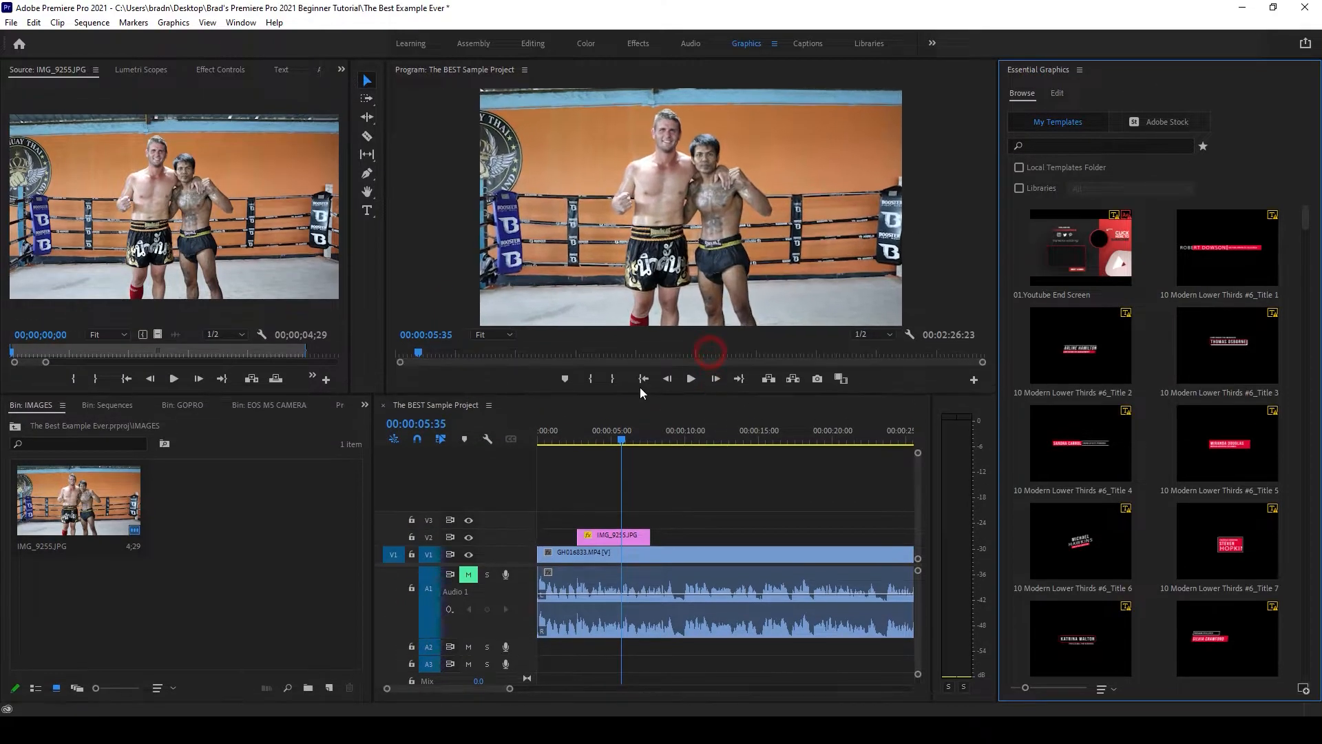
# - Add the text "20th September 2021" over the lower part of the picture with the Type tool and return to the Selection tool
pyautogui.click(367, 211)
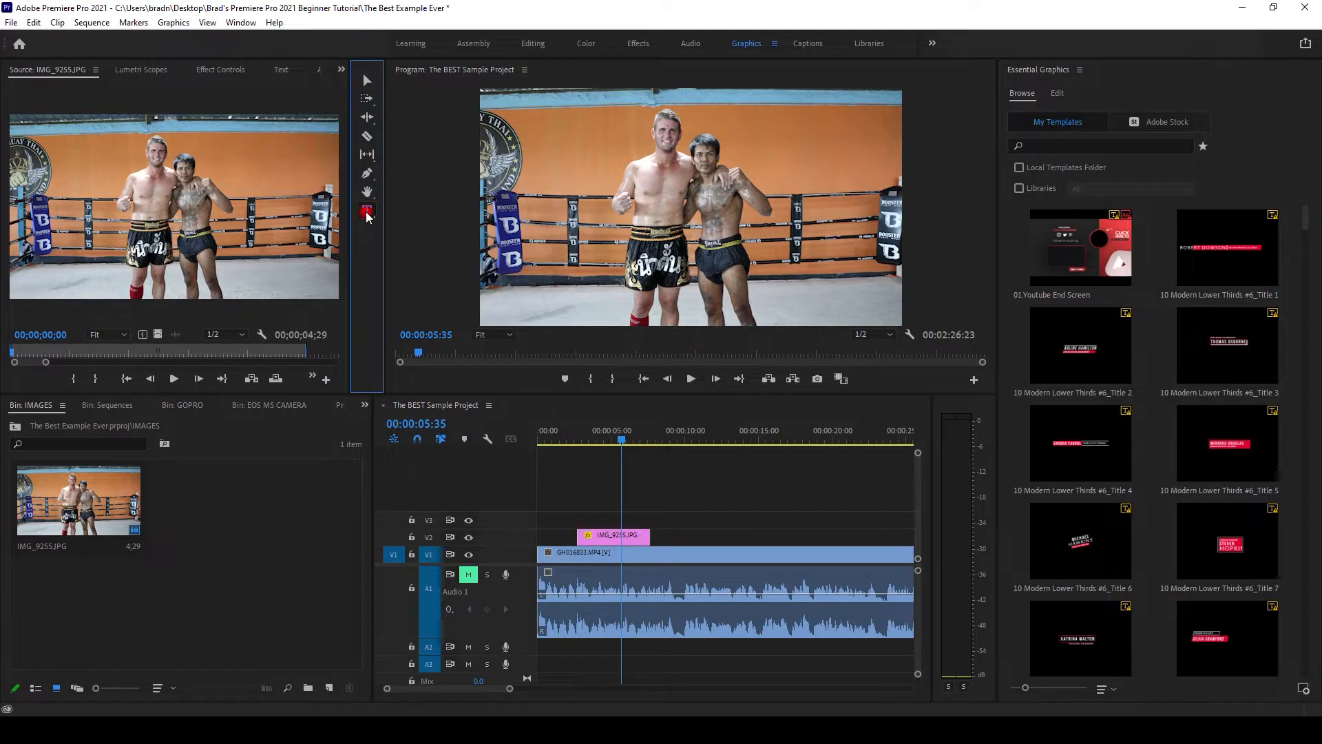
pyautogui.click(565, 284)
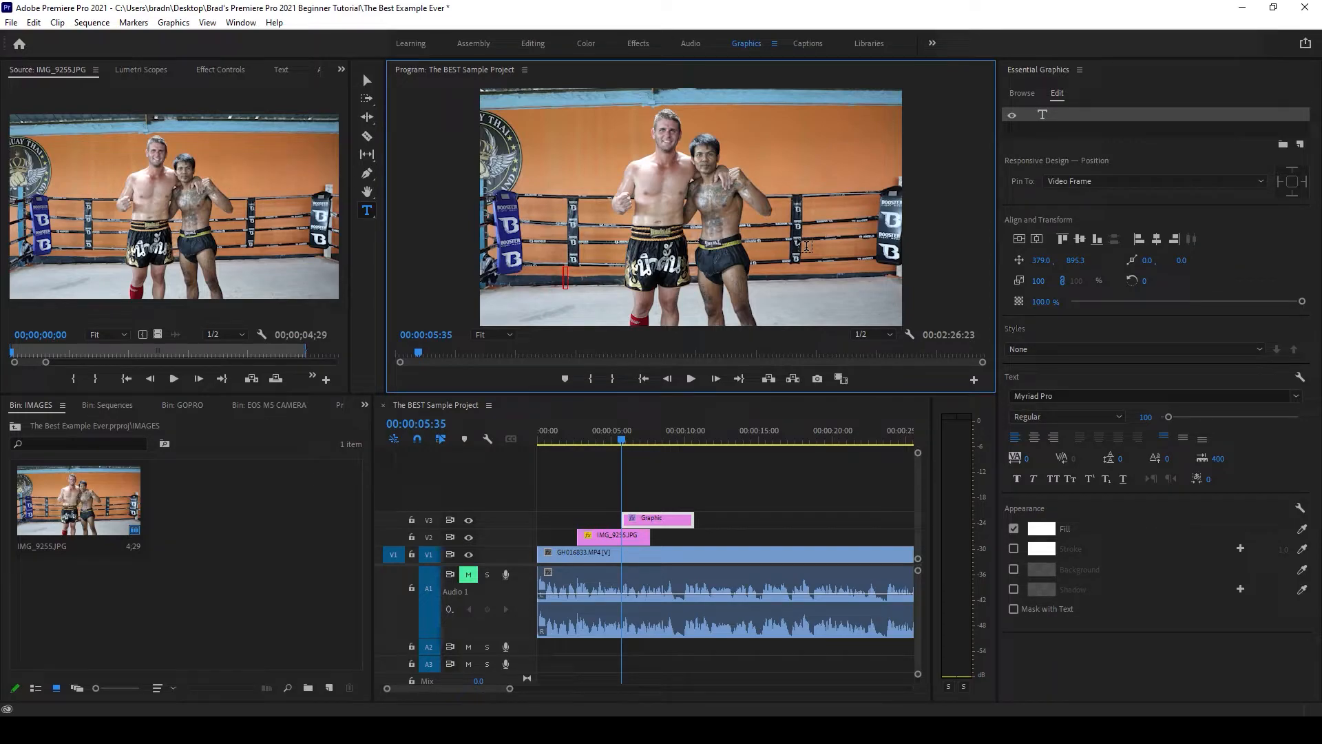
pyautogui.write('20th Septe')
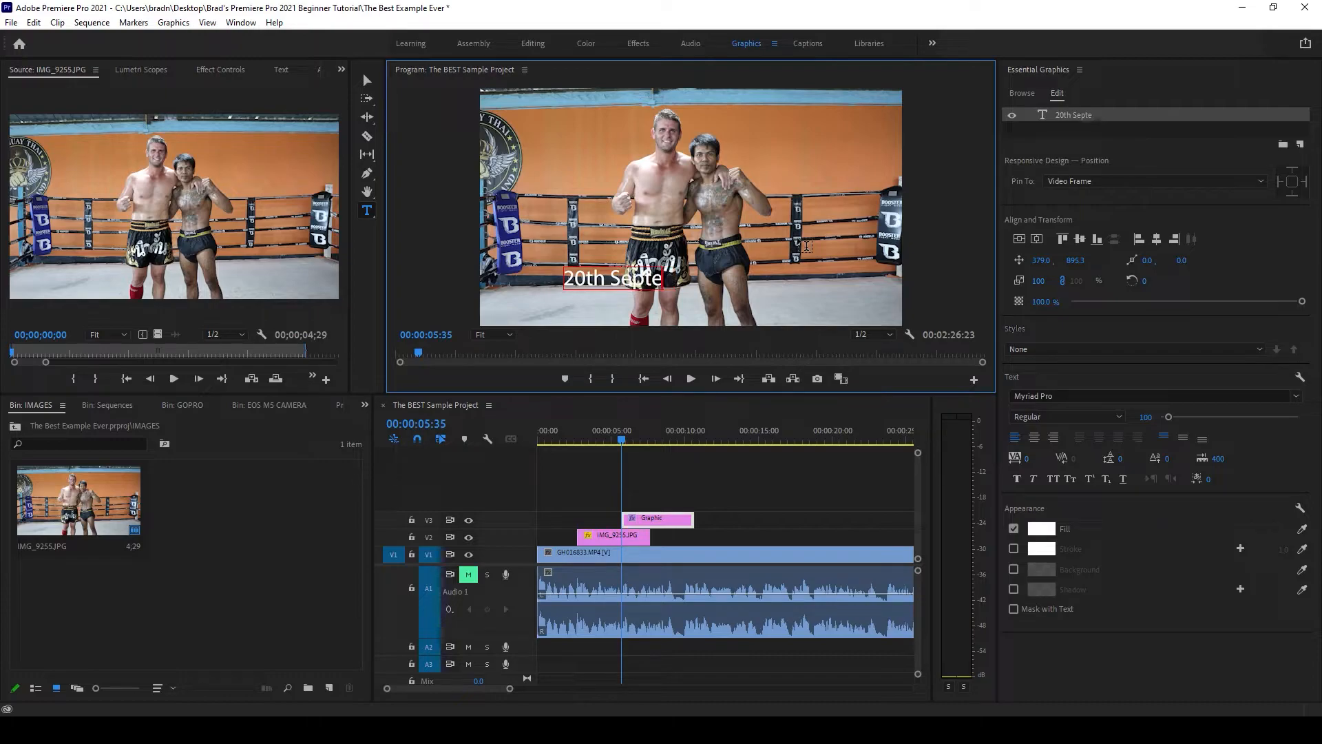
pyautogui.write('mber 2021')
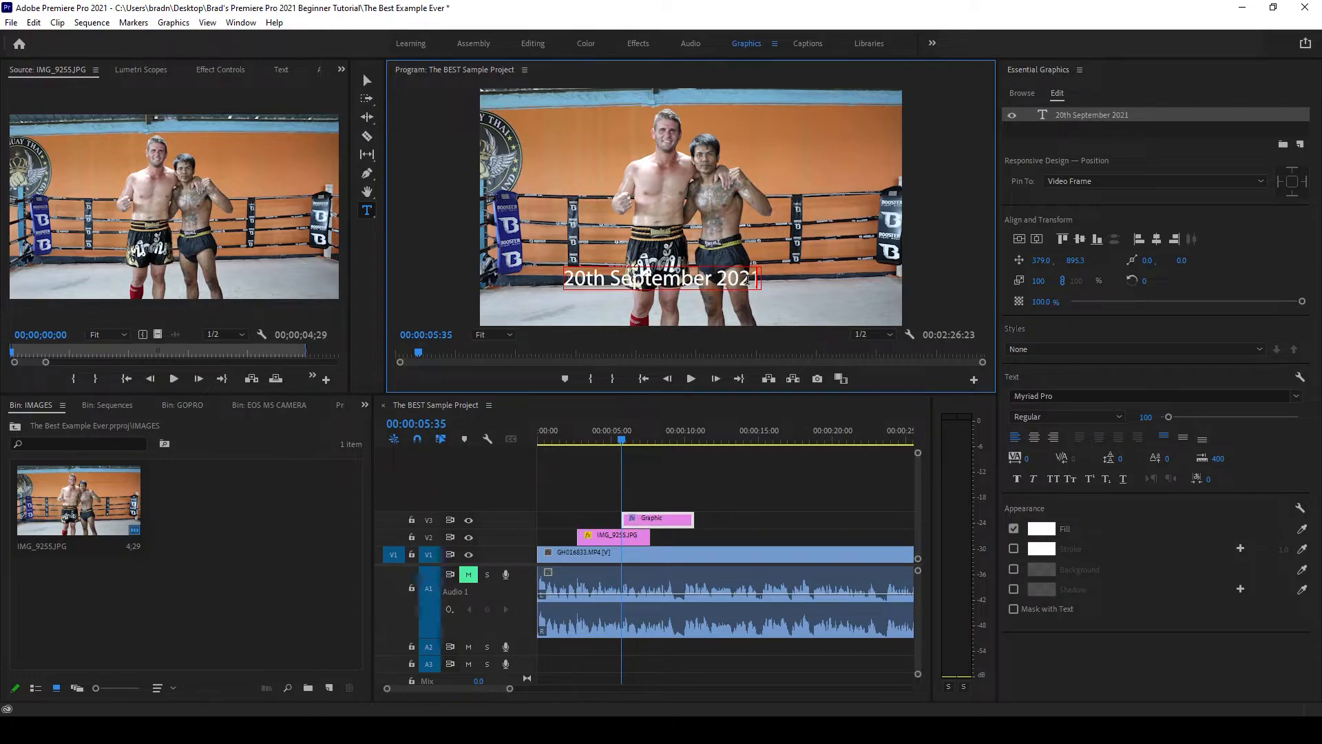
pyautogui.click(369, 80)
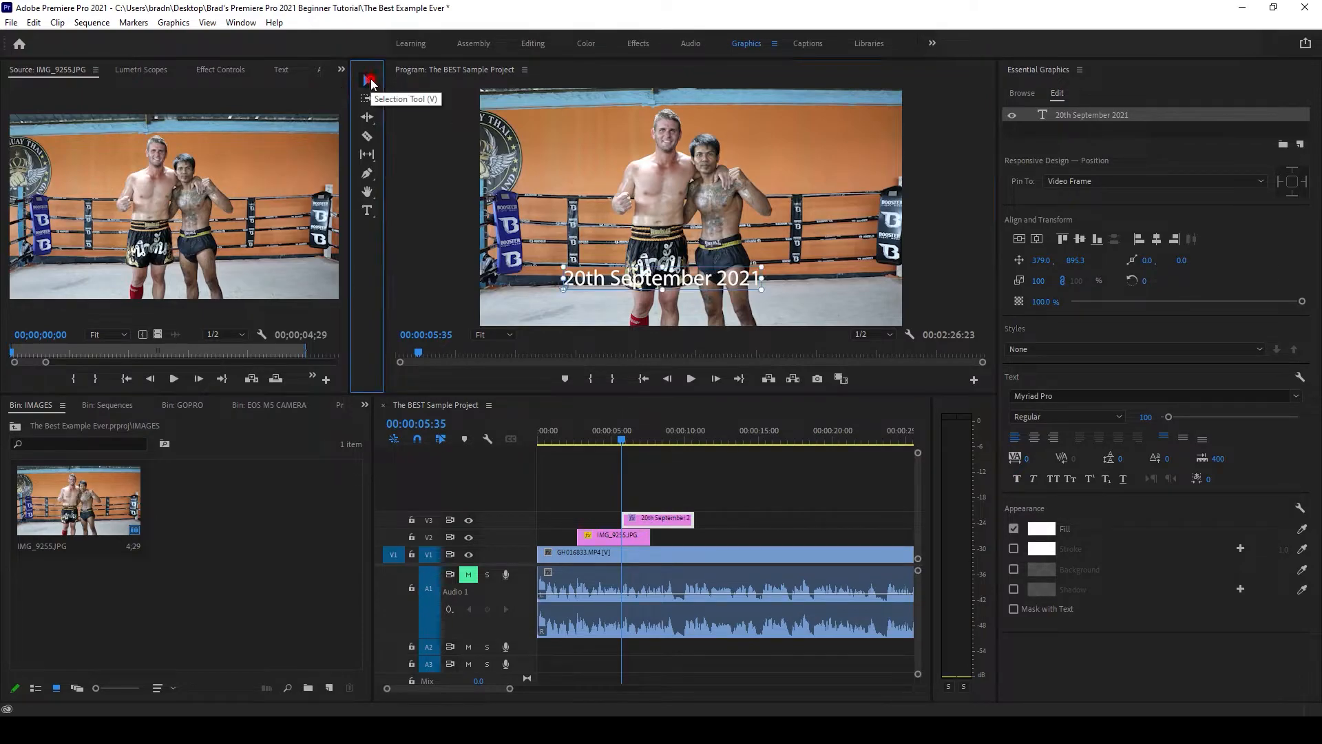
# - Try centring the date title vertically and horizontally in the frame, and place it near the picture's lower-left corner
pyautogui.moveTo(612, 282); pyautogui.dragTo(555, 304)
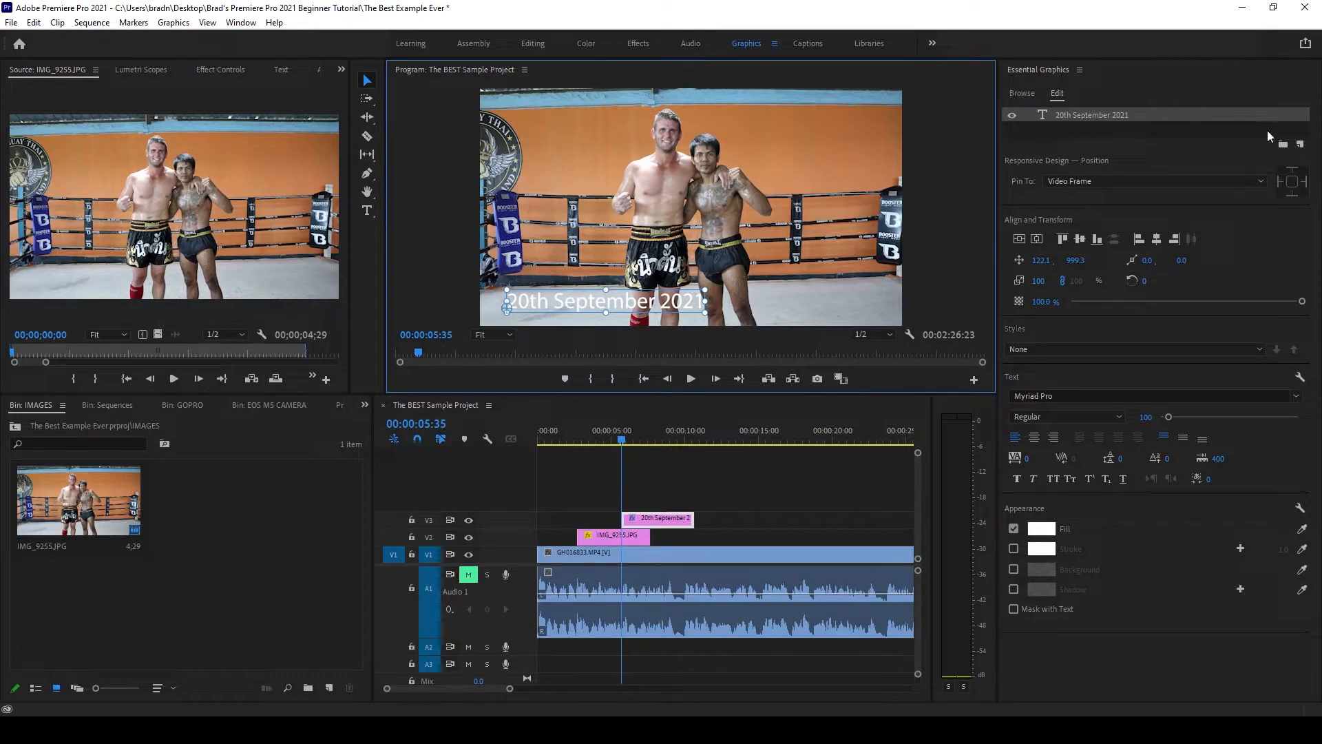
pyautogui.click(1027, 71)
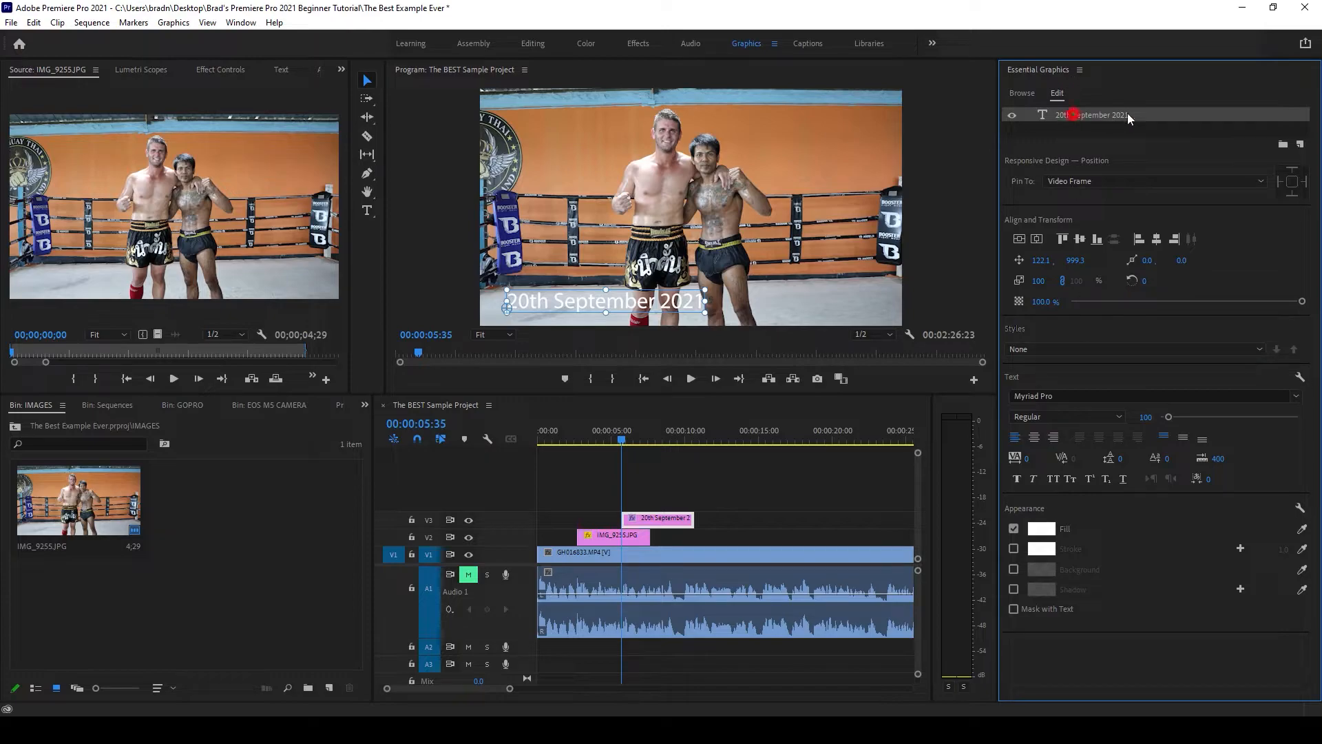
pyautogui.click(1021, 240)
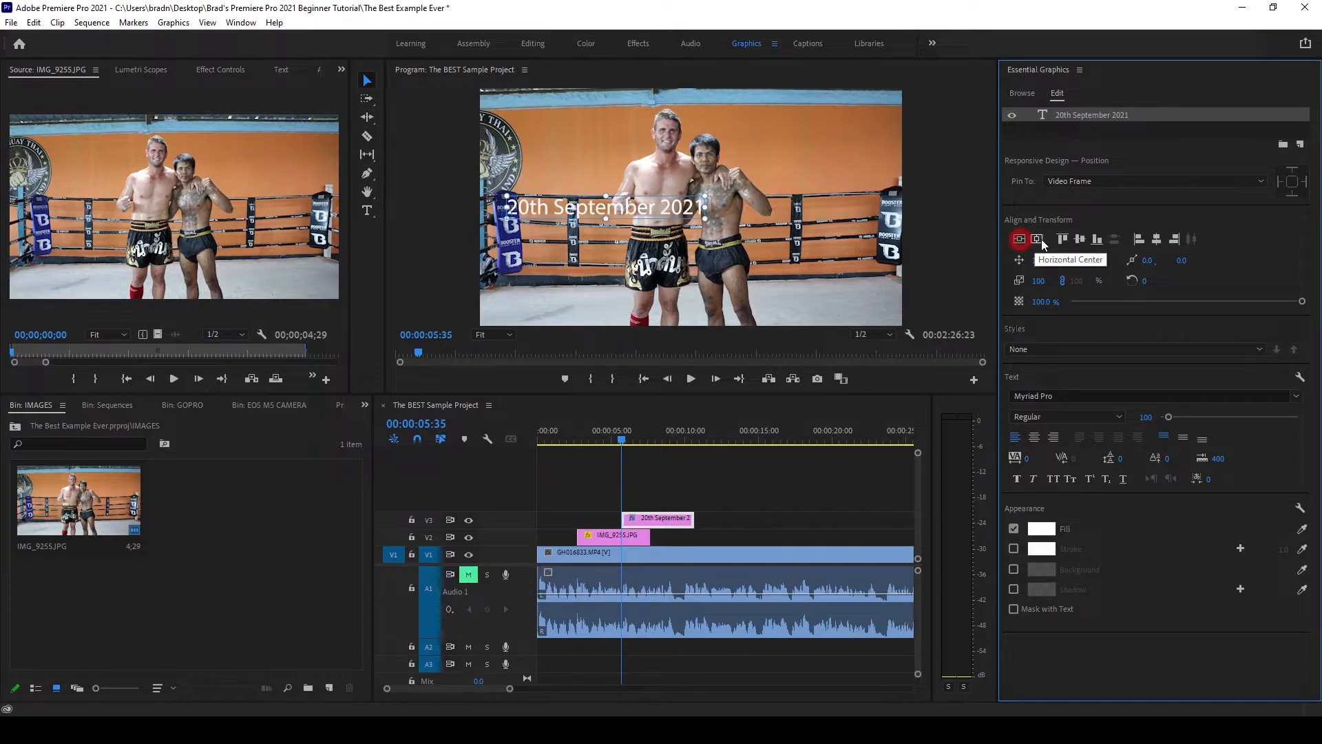
pyautogui.click(1041, 243)
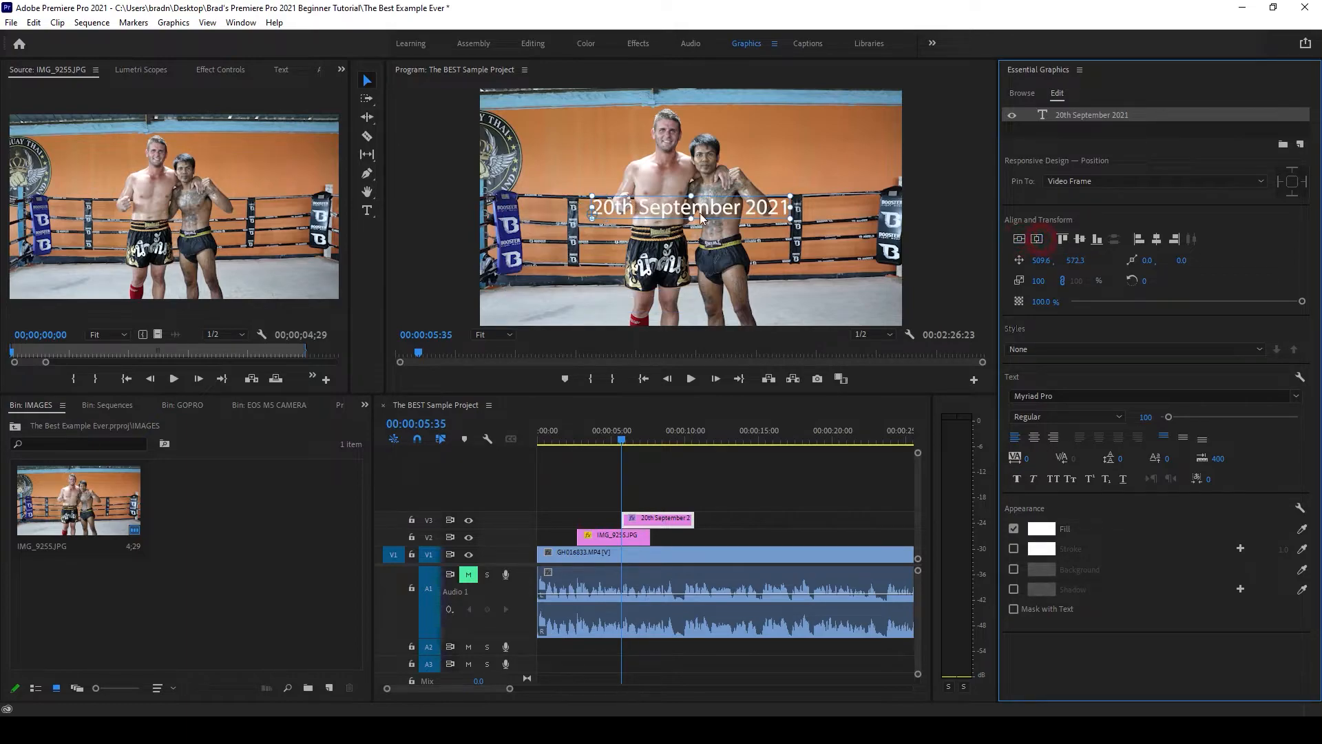
pyautogui.moveTo(713, 210); pyautogui.dragTo(629, 297)
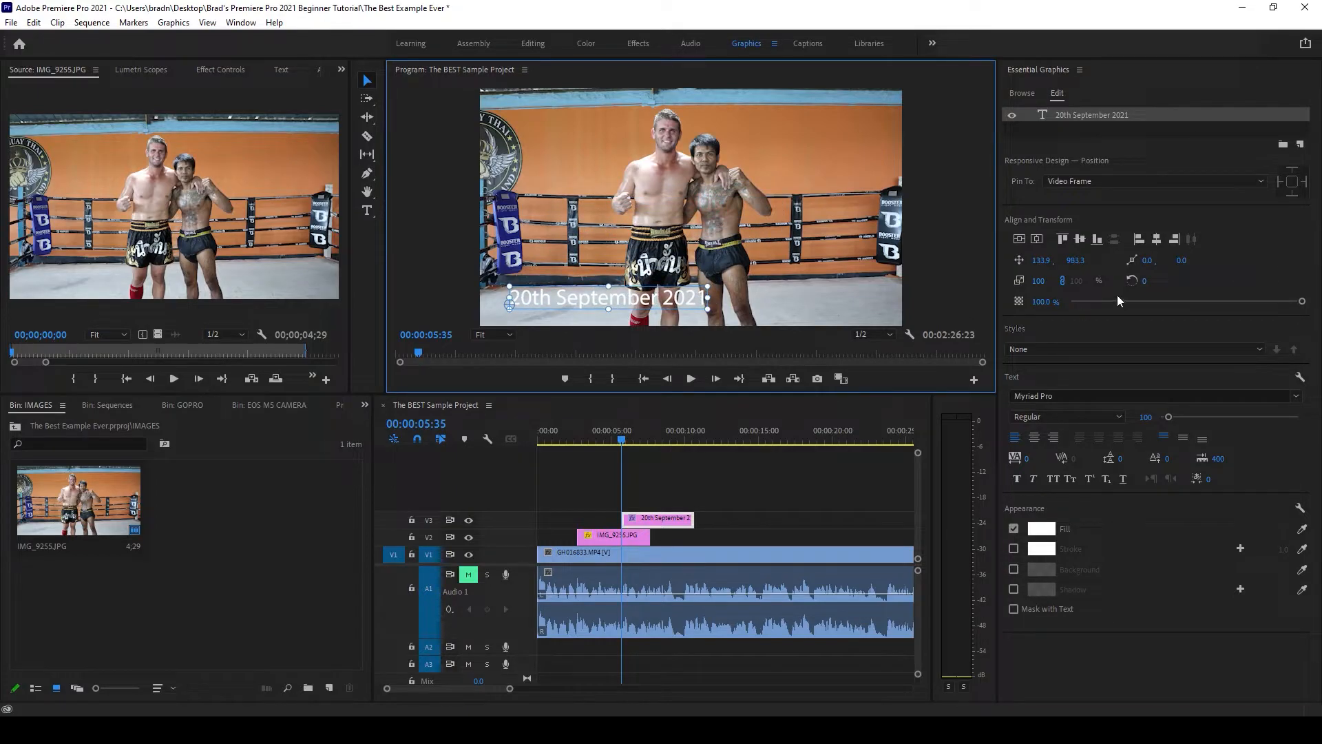
# - Set the date title's font to Bebas Regular and its font size to 96
pyautogui.click(1037, 395)
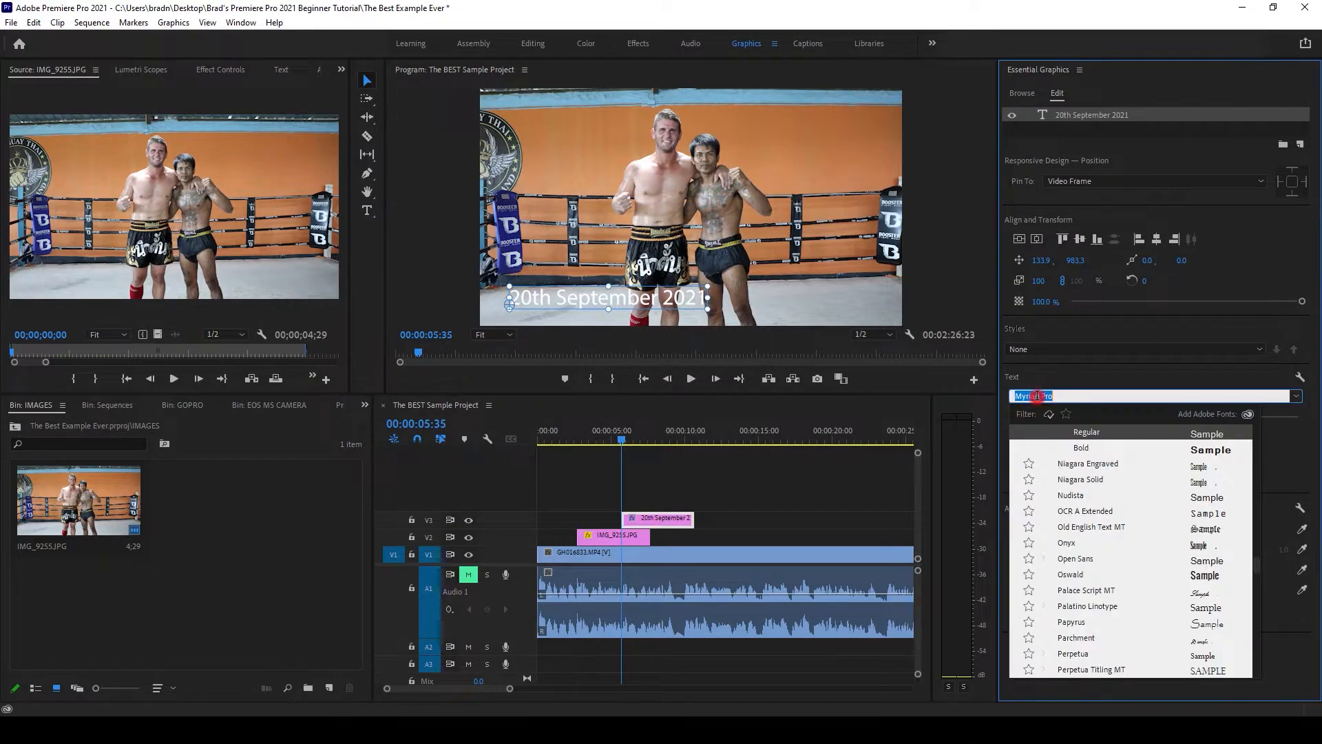
pyautogui.write('beb')
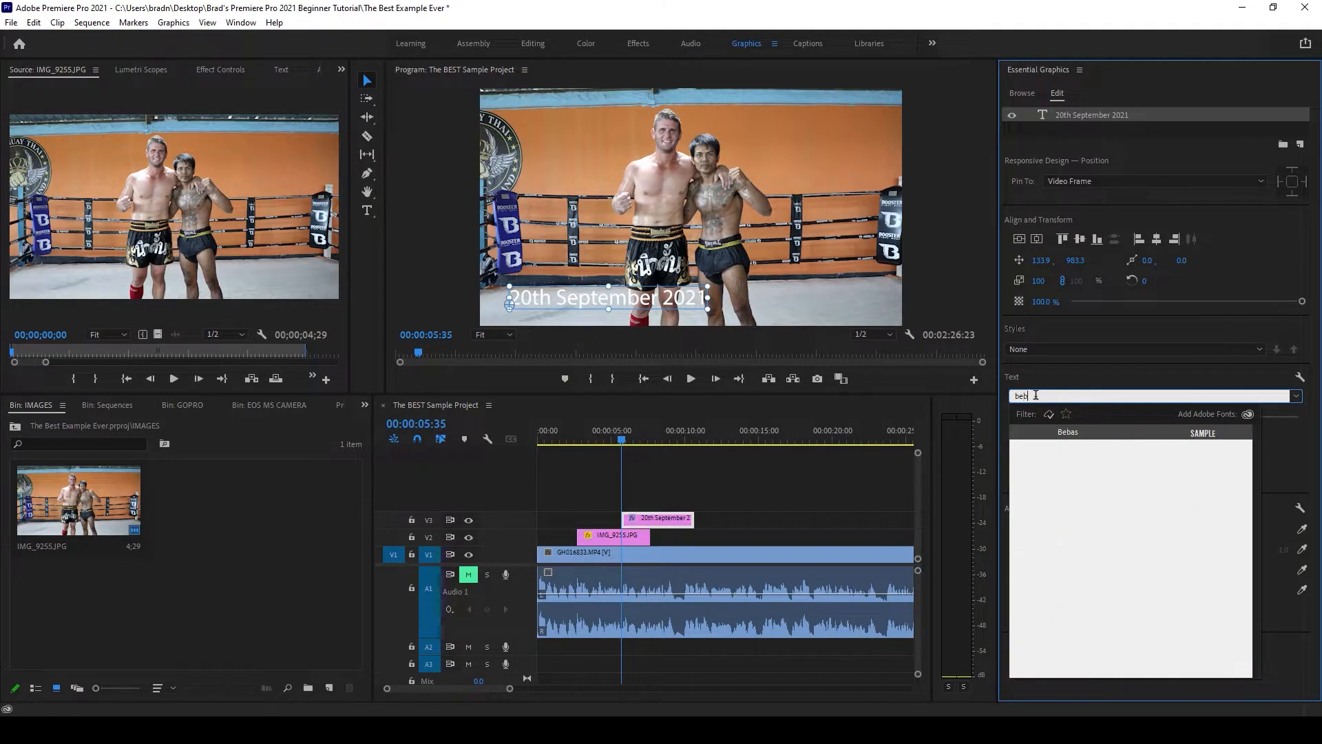
pyautogui.click(1070, 434)
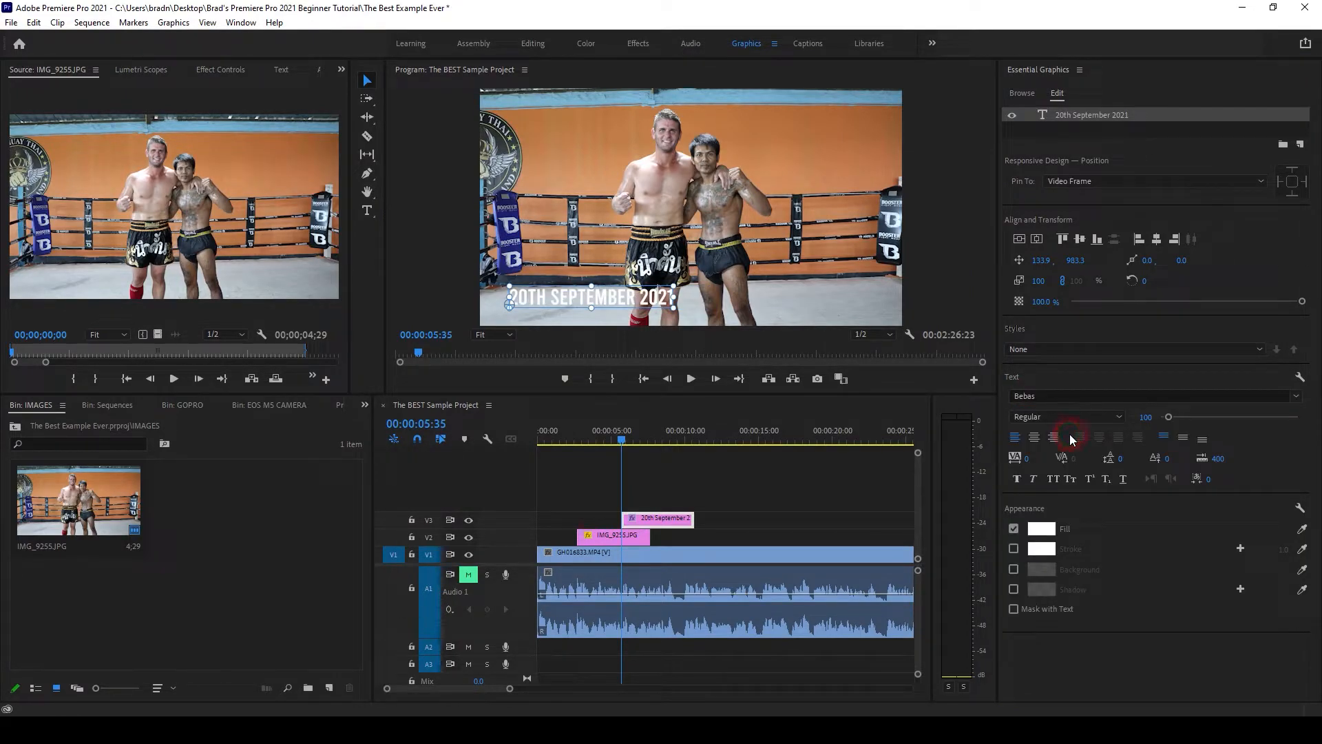
pyautogui.click(1056, 418)
pyautogui.click(1055, 420)
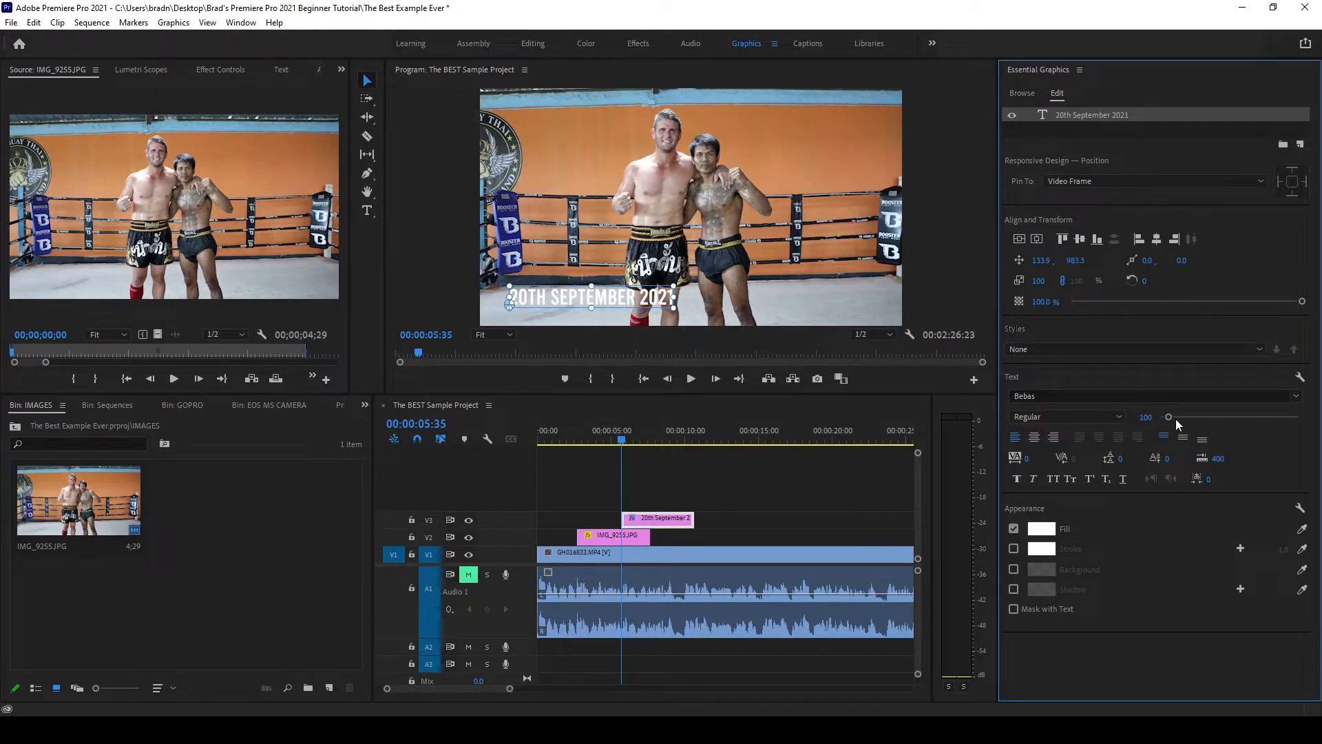
pyautogui.moveTo(1170, 420); pyautogui.dragTo(1166, 417)
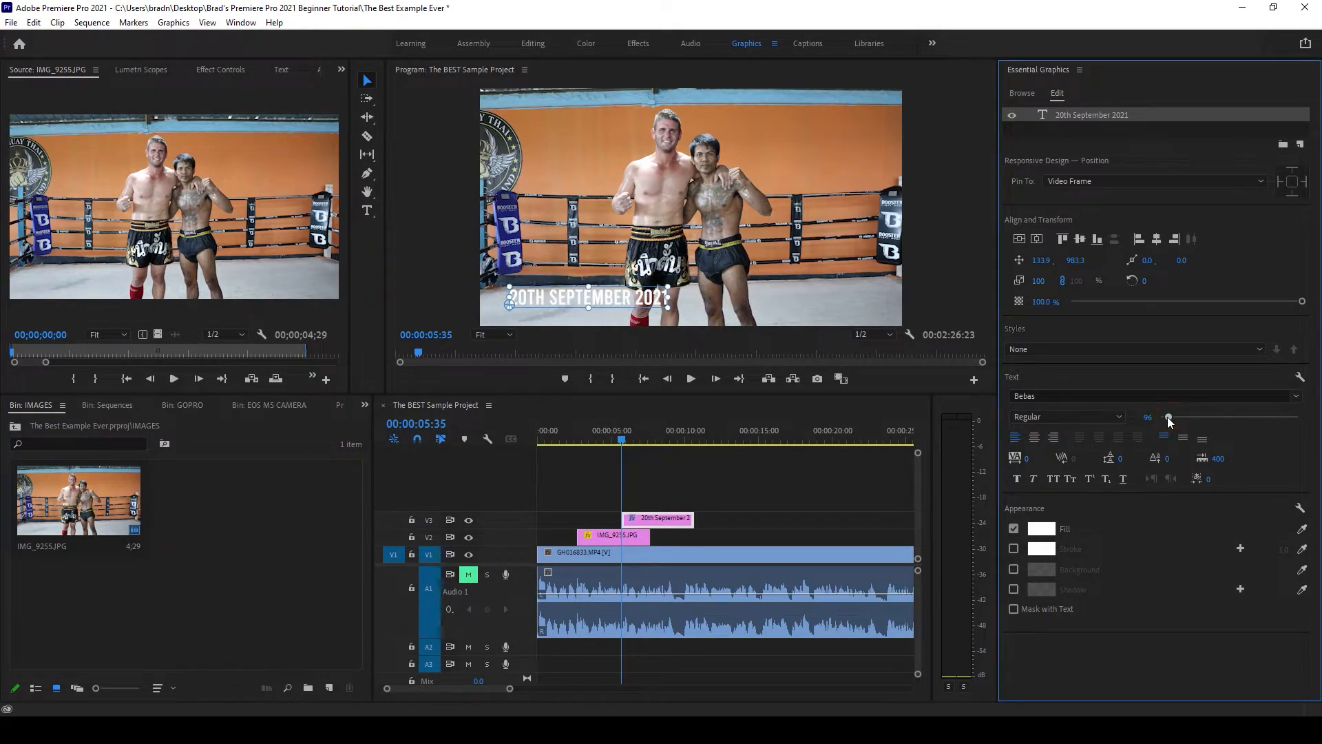
pyautogui.click(1042, 528)
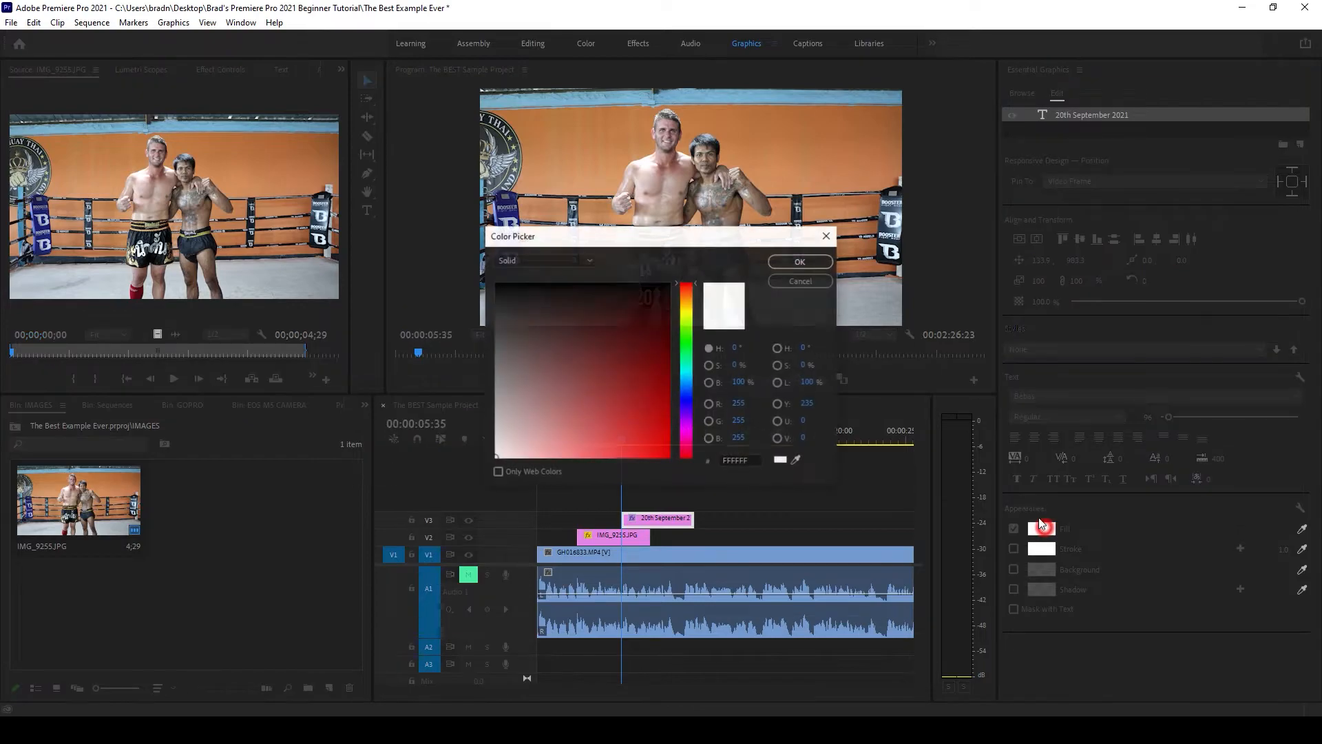
pyautogui.click(781, 284)
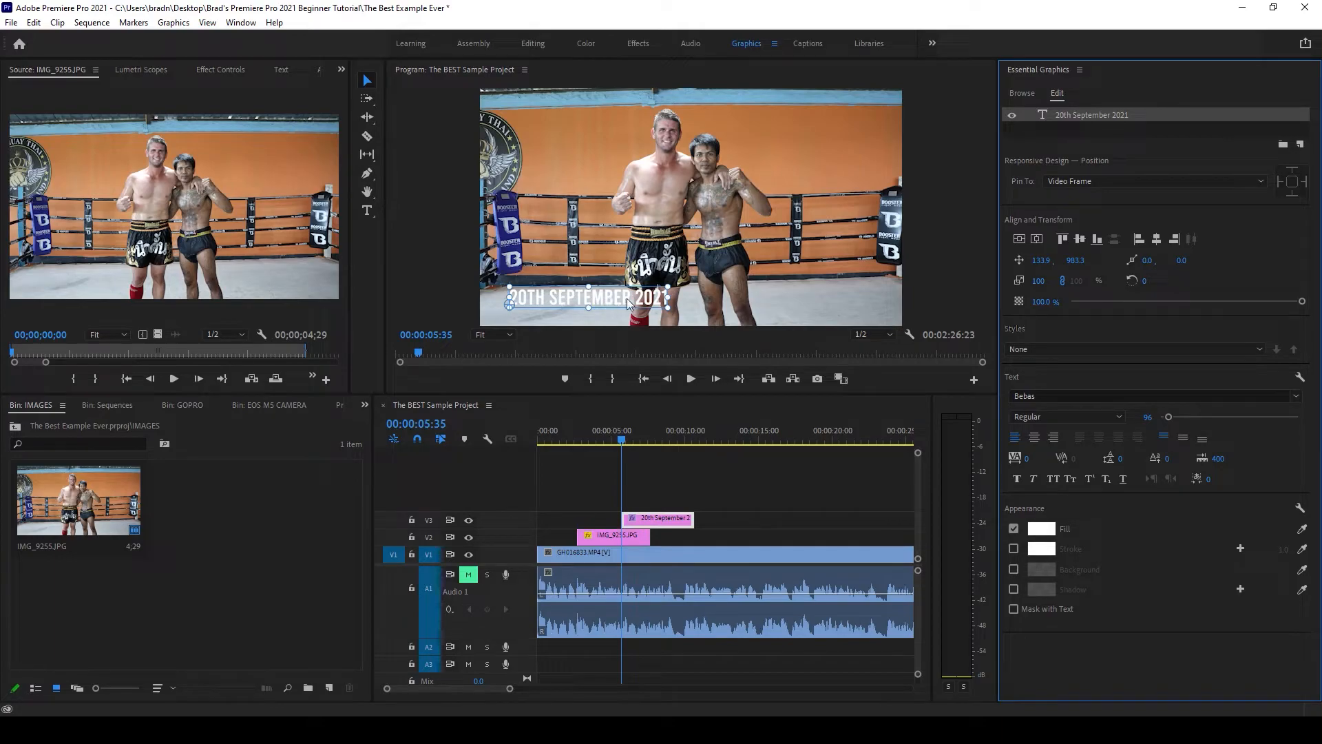
# - Add a black stroke with a width of 2.0 to the date title and widen its tracking to about 363
pyautogui.click(1015, 549)
pyautogui.click(1045, 554)
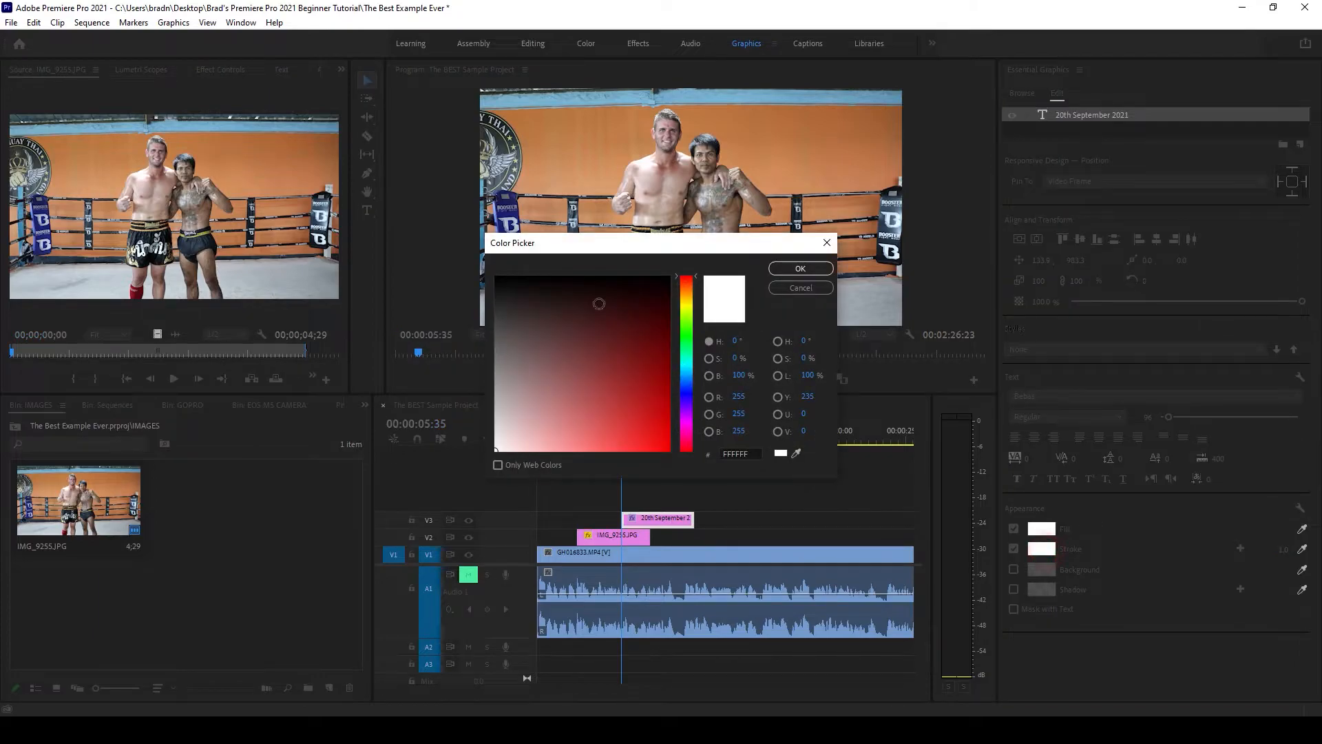
pyautogui.moveTo(599, 304); pyautogui.dragTo(472, 256)
pyautogui.click(799, 268)
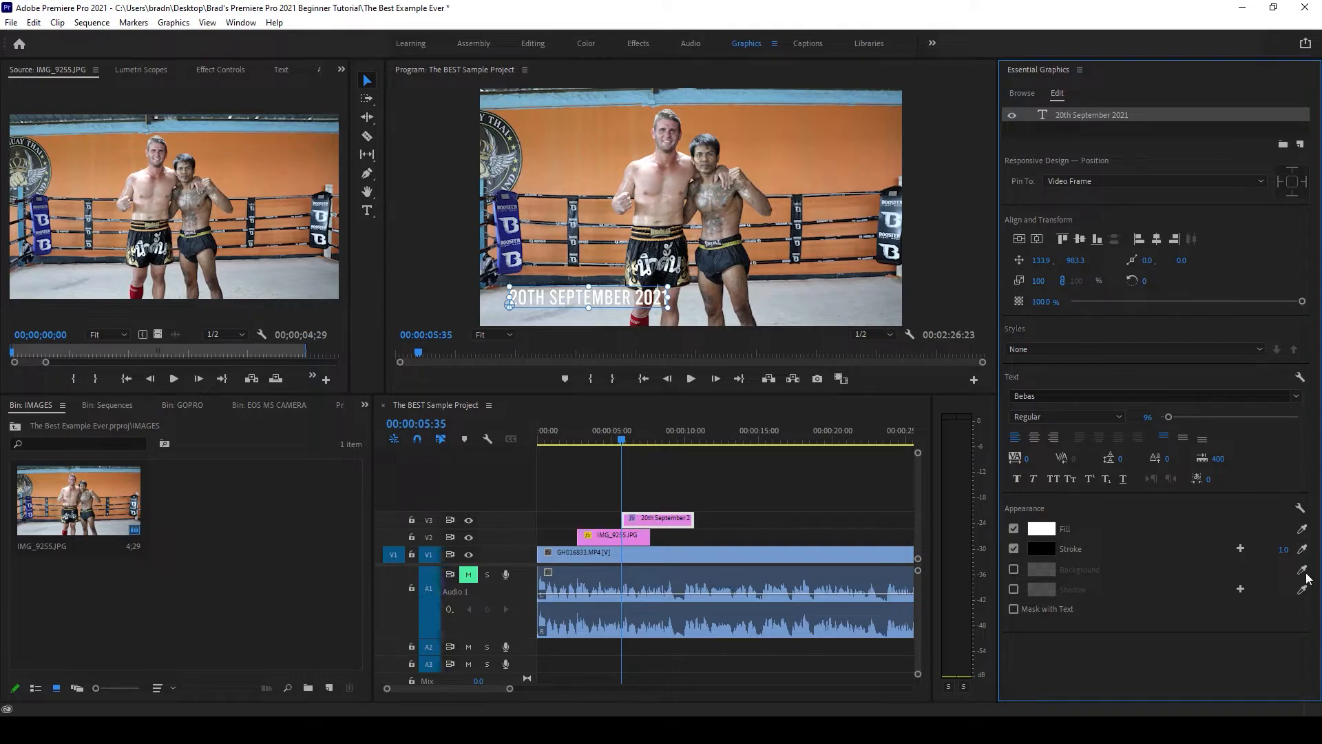
pyautogui.click(1282, 549)
pyautogui.write('2.0')
pyautogui.press('Return')
pyautogui.moveTo(1032, 461); pyautogui.dragTo(1049, 462)
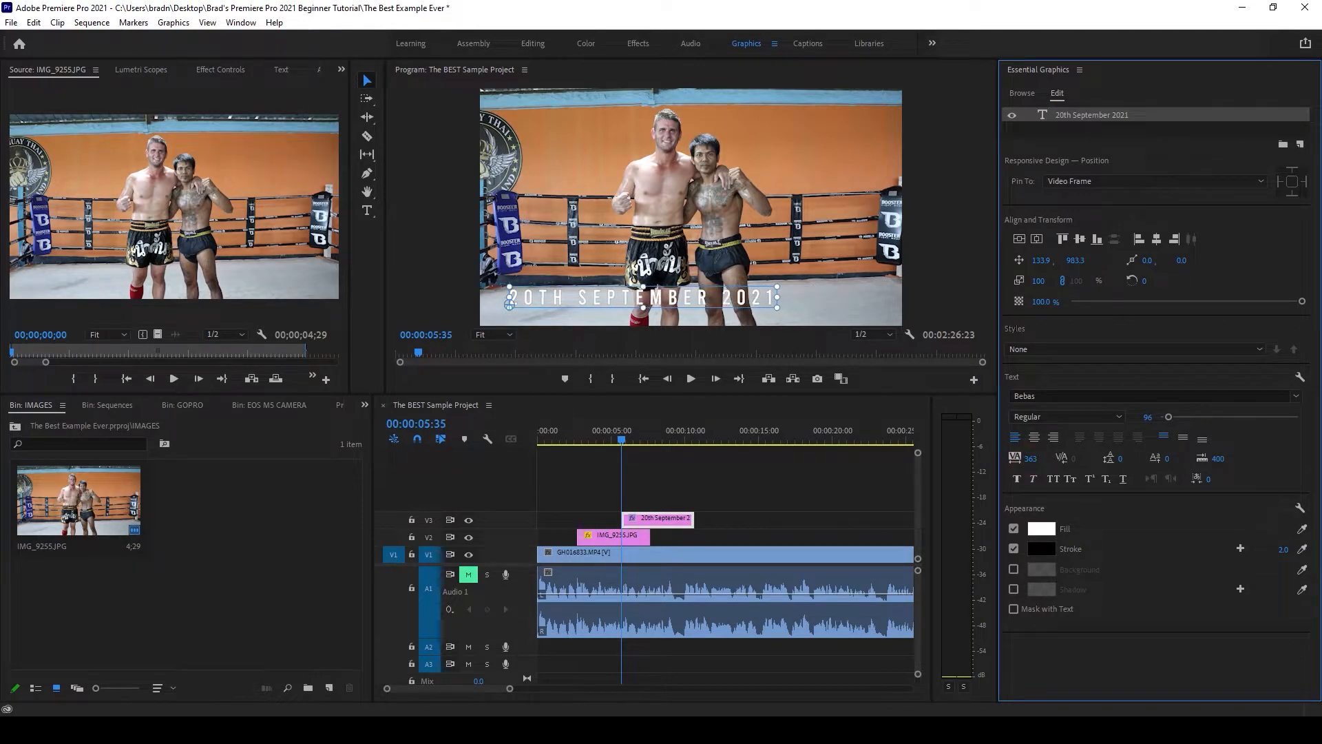
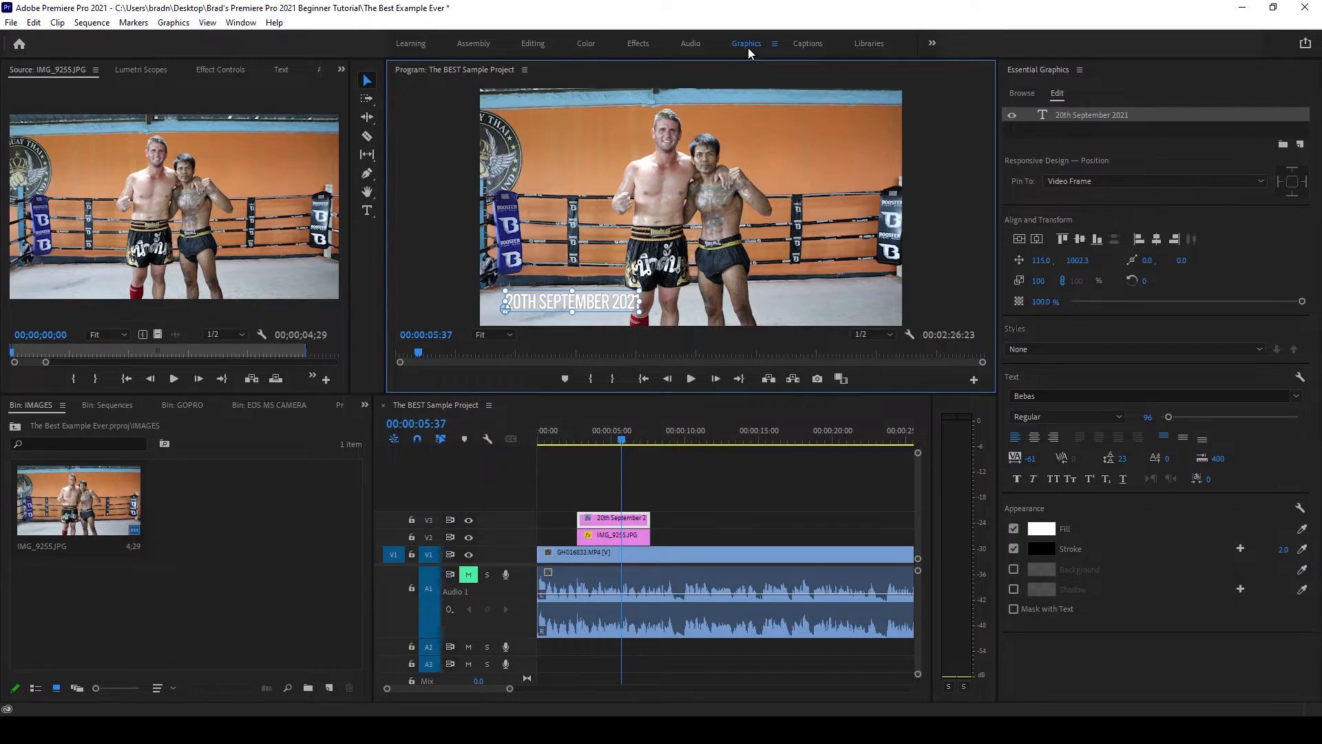
# - Browse the motion graphics templates and add Bold Image Caption to track V2, shortly after the IMG_9255.JPG clip
pyautogui.click(1044, 72)
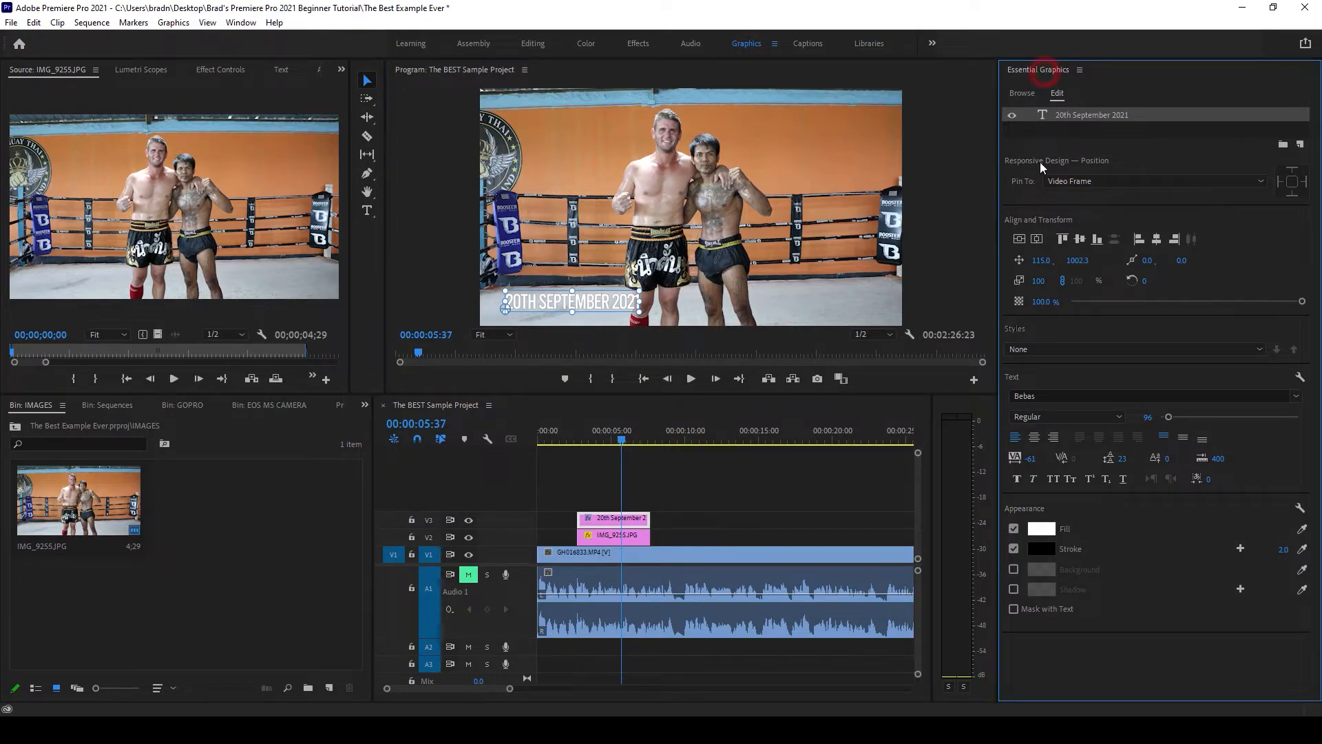
pyautogui.click(1023, 94)
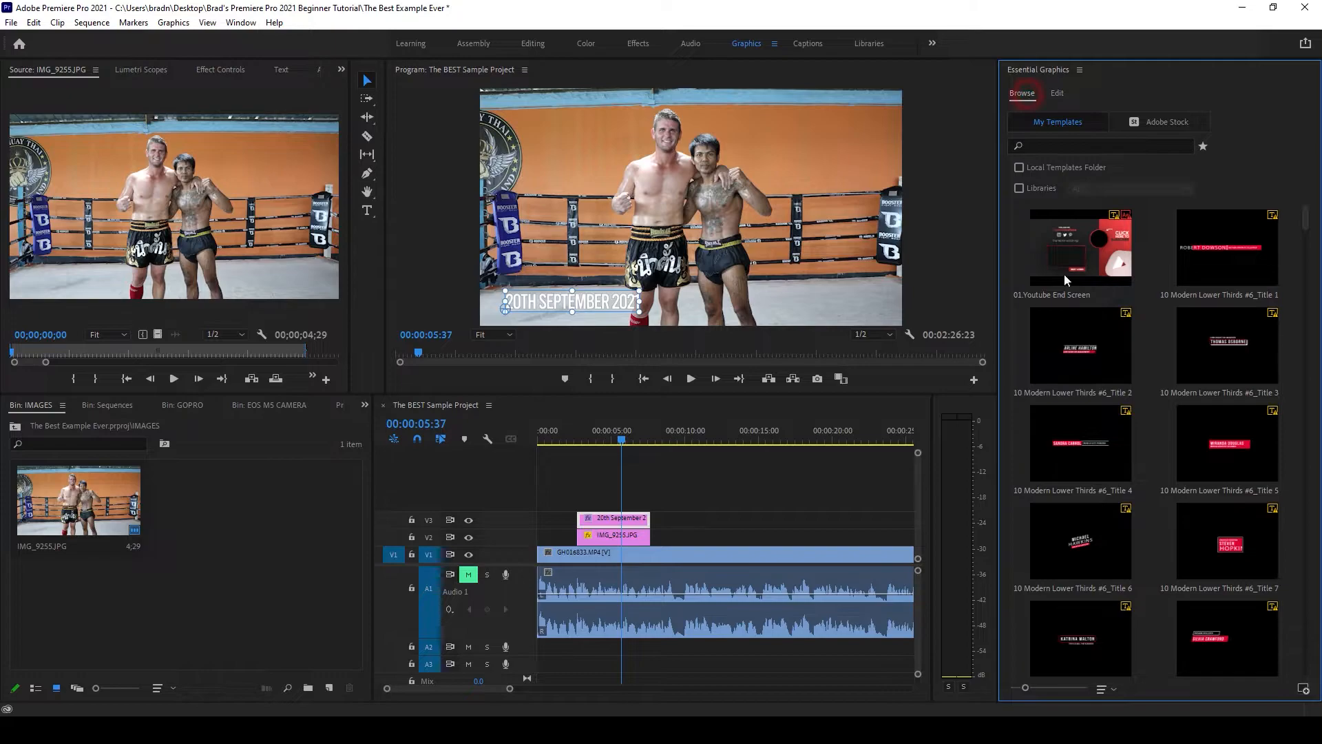
pyautogui.scroll(-10, 1119, 395)
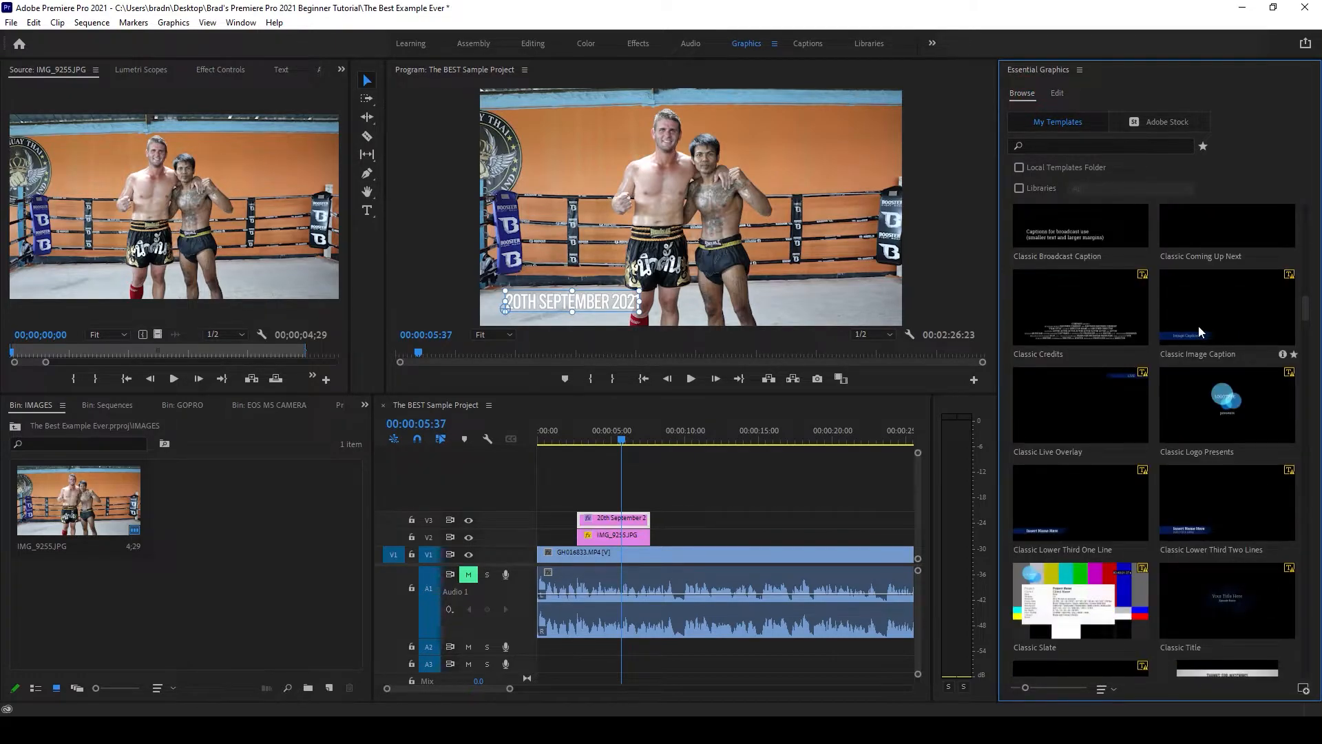
pyautogui.click(1097, 396)
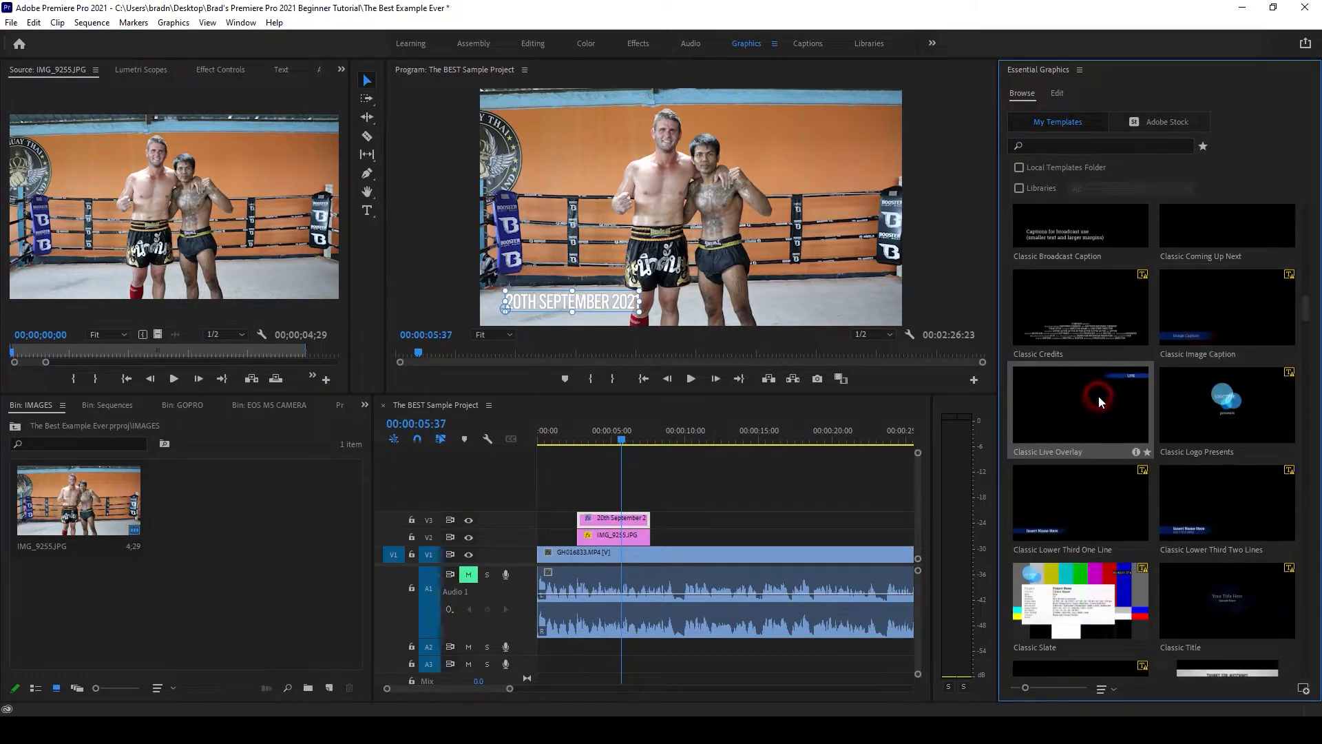
pyautogui.scroll(-5, 1095, 398)
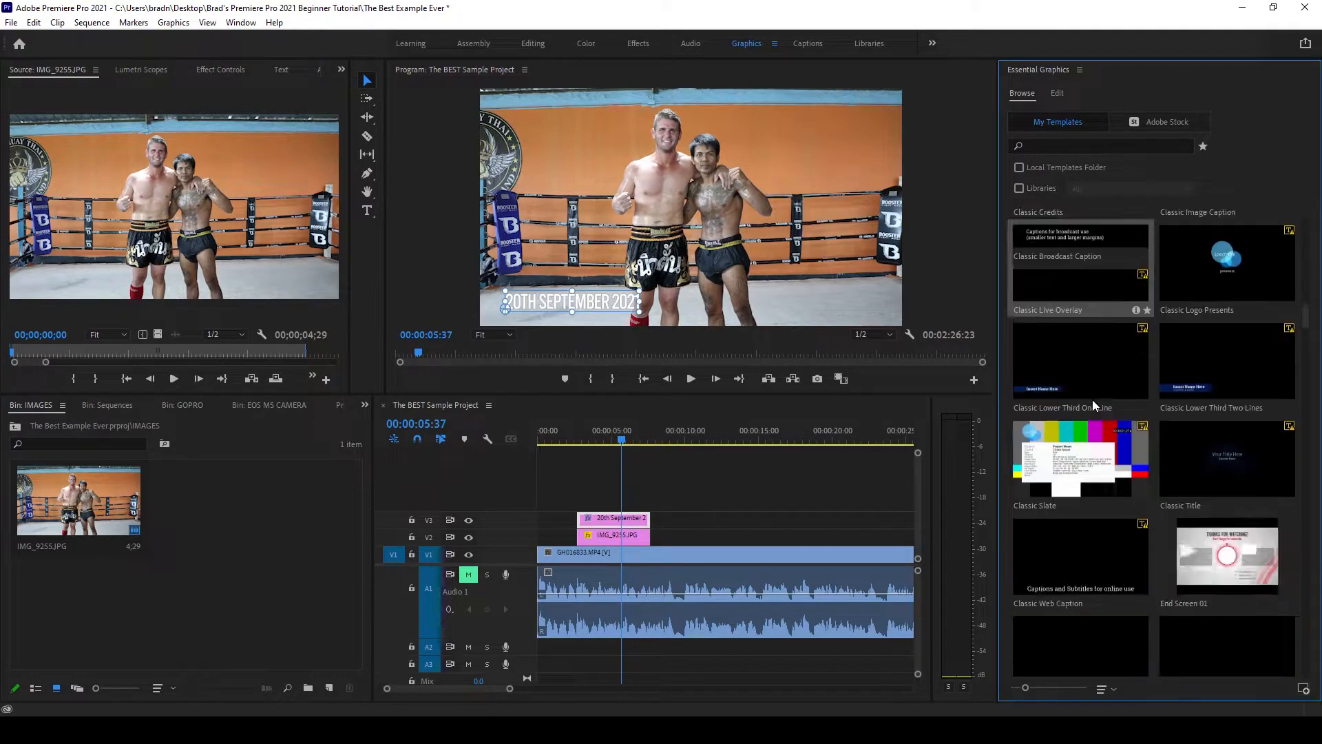
pyautogui.scroll(-10, 1083, 413)
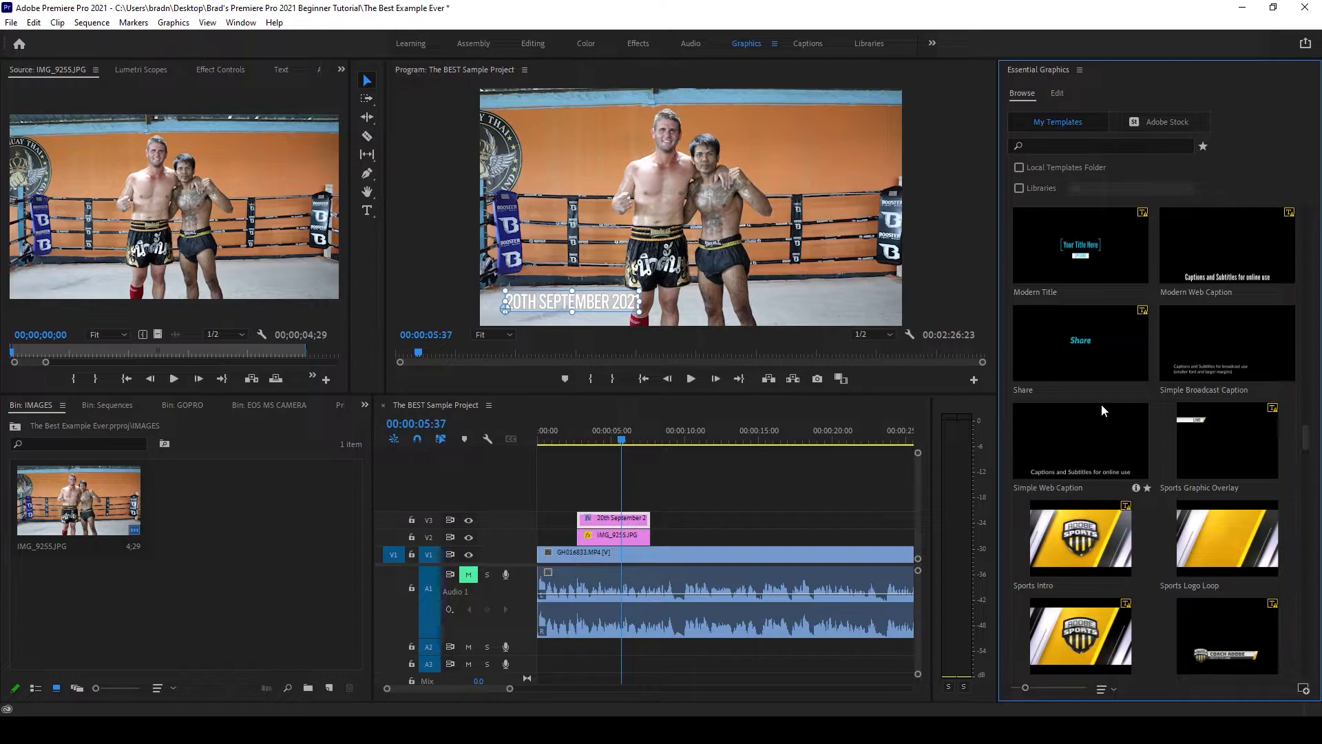
pyautogui.scroll(-10, 1095, 417)
pyautogui.scroll(5, 1072, 415)
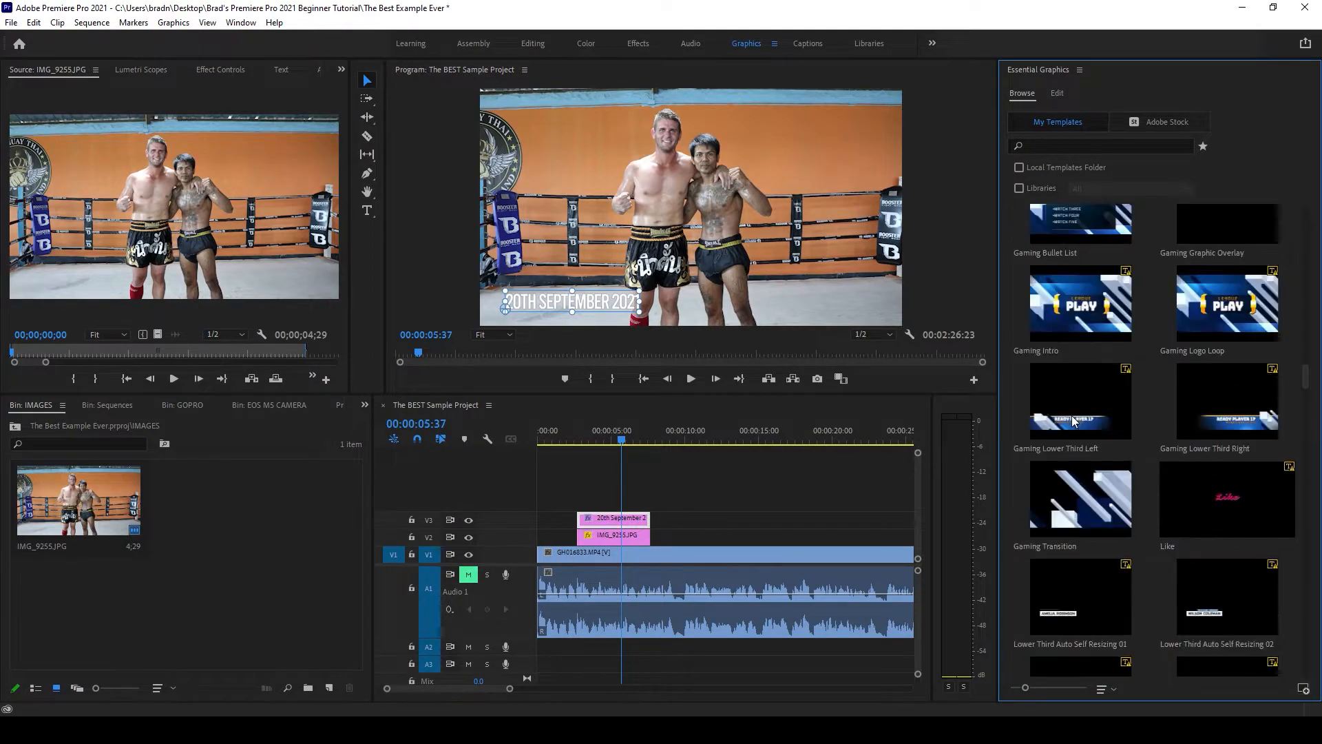
pyautogui.scroll(5, 1072, 415)
pyautogui.scroll(5, 1080, 441)
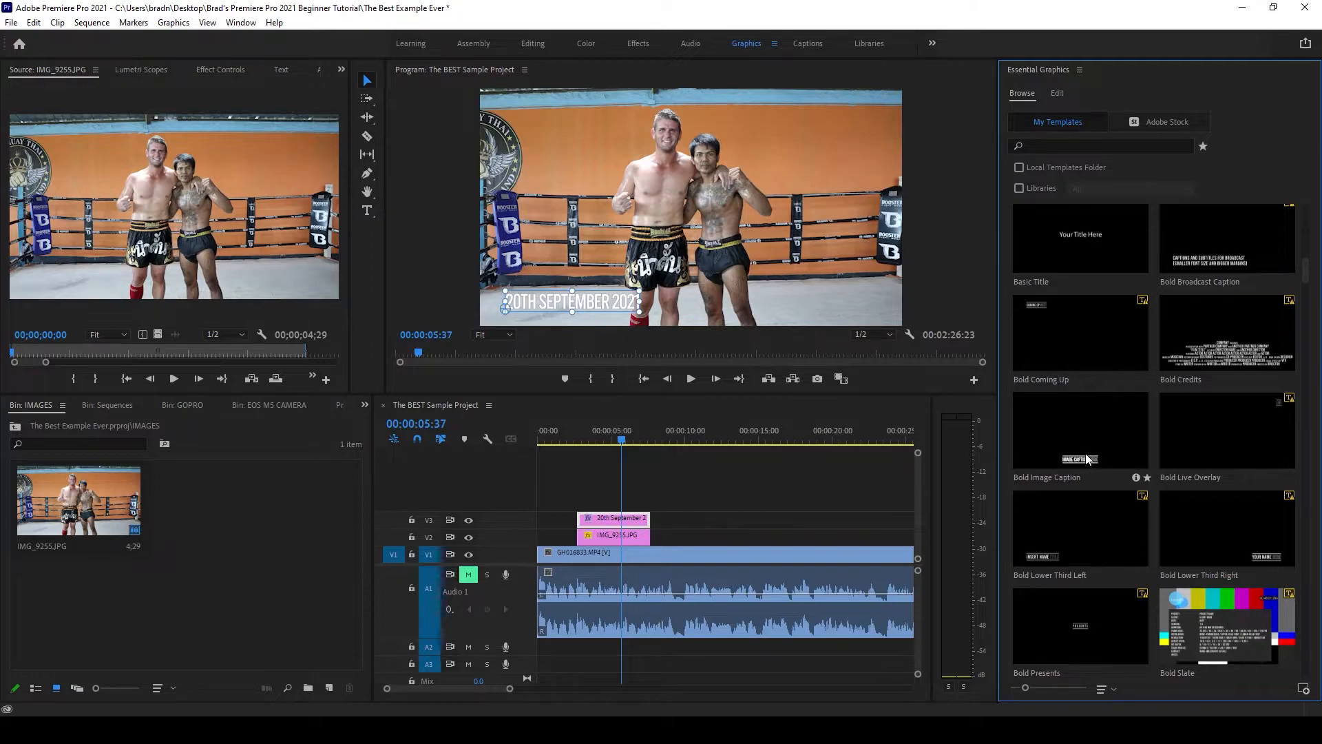
pyautogui.click(1086, 453)
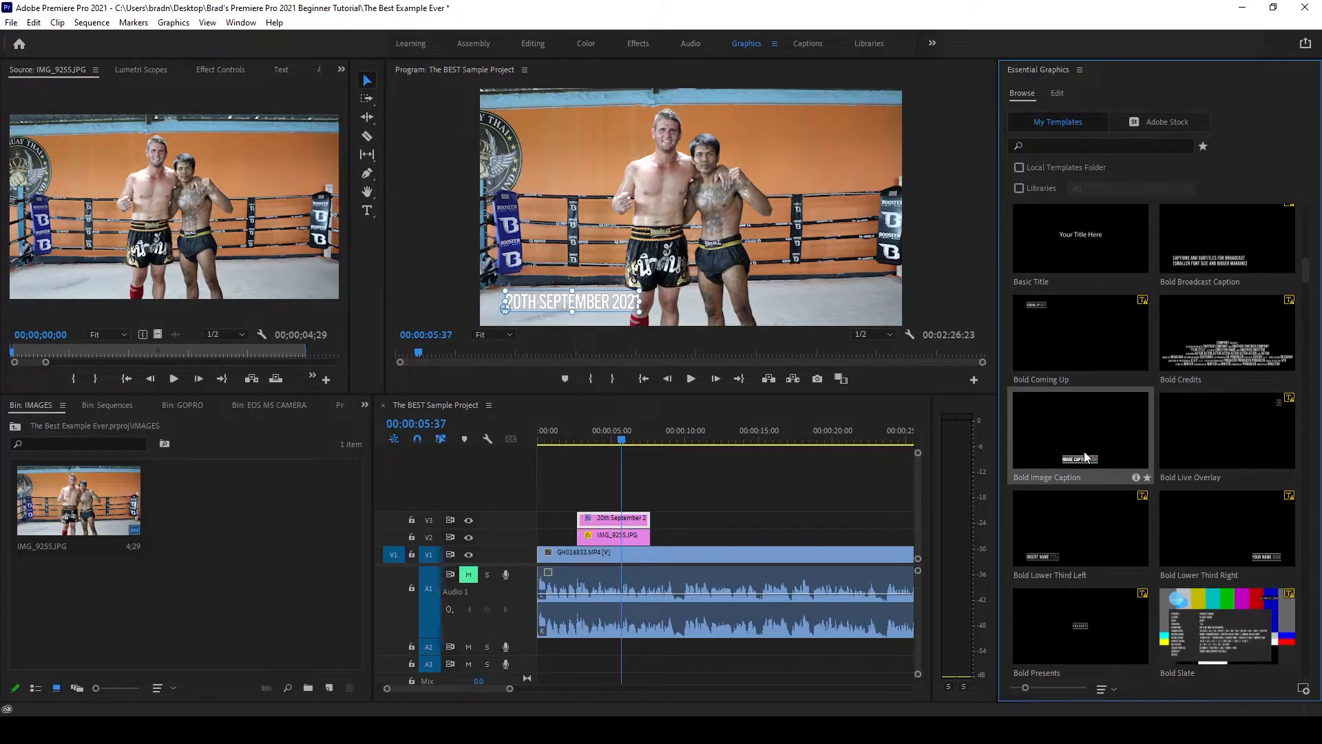
pyautogui.moveTo(1104, 460); pyautogui.dragTo(680, 543)
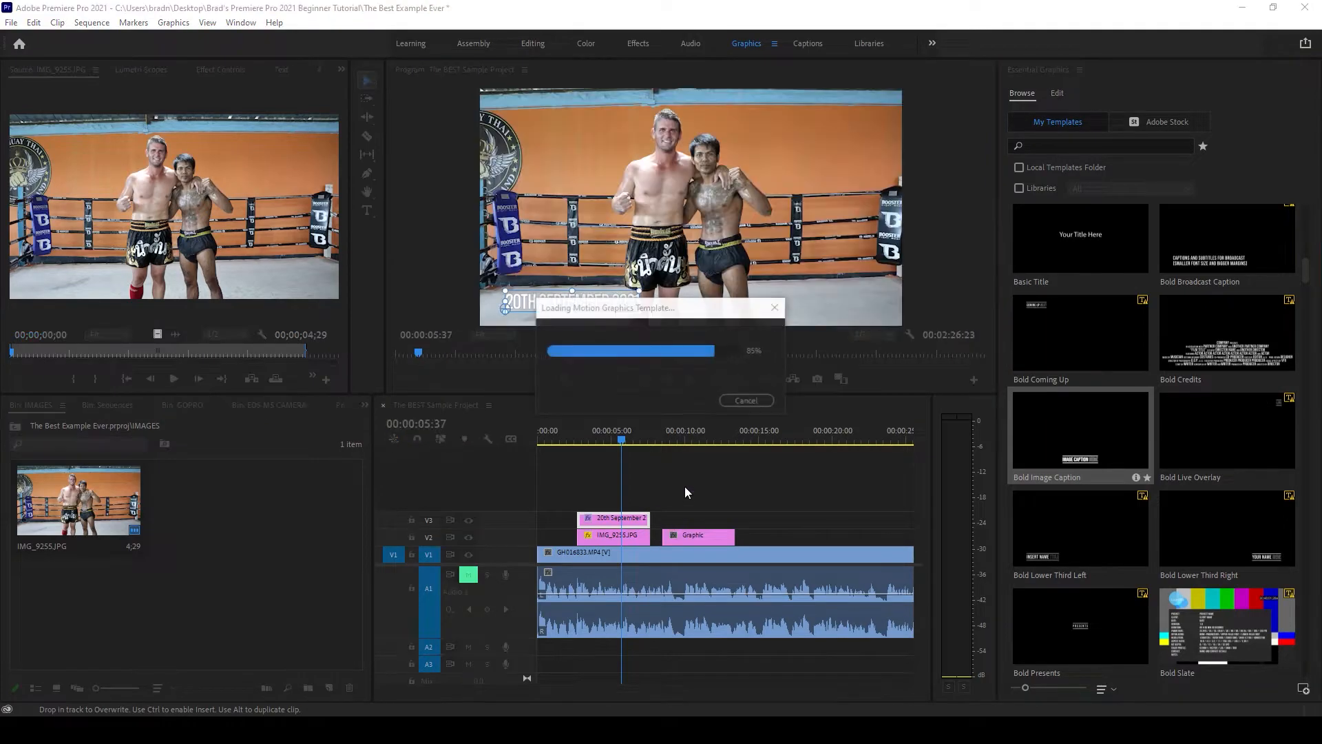
# - Inspect the layers of the new caption graphic and replace its "IMAGE CAPTION HERE" text with the presenter's full name in capitals
pyautogui.moveTo(678, 434)
pyautogui.mouseDown()
pyautogui.moveTo(664, 439)
pyautogui.moveTo(680, 448)
pyautogui.mouseUp()
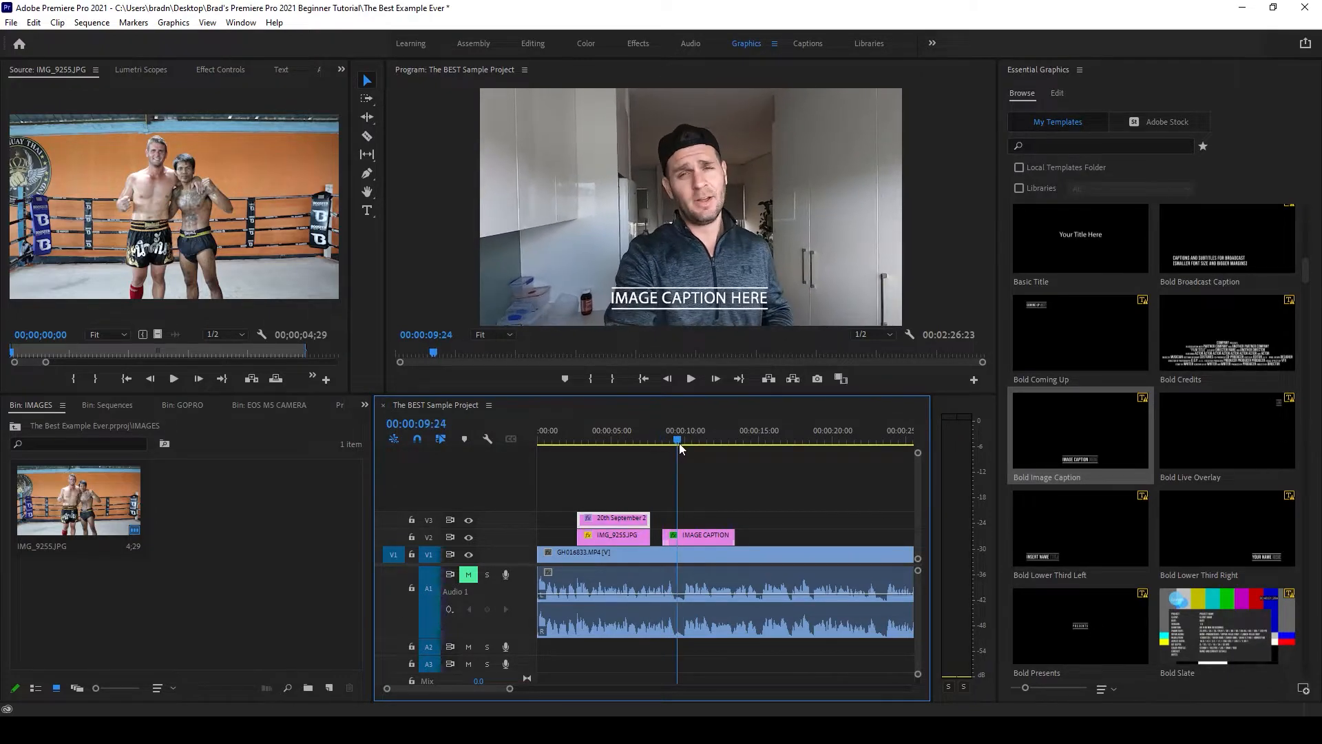
pyautogui.click(701, 538)
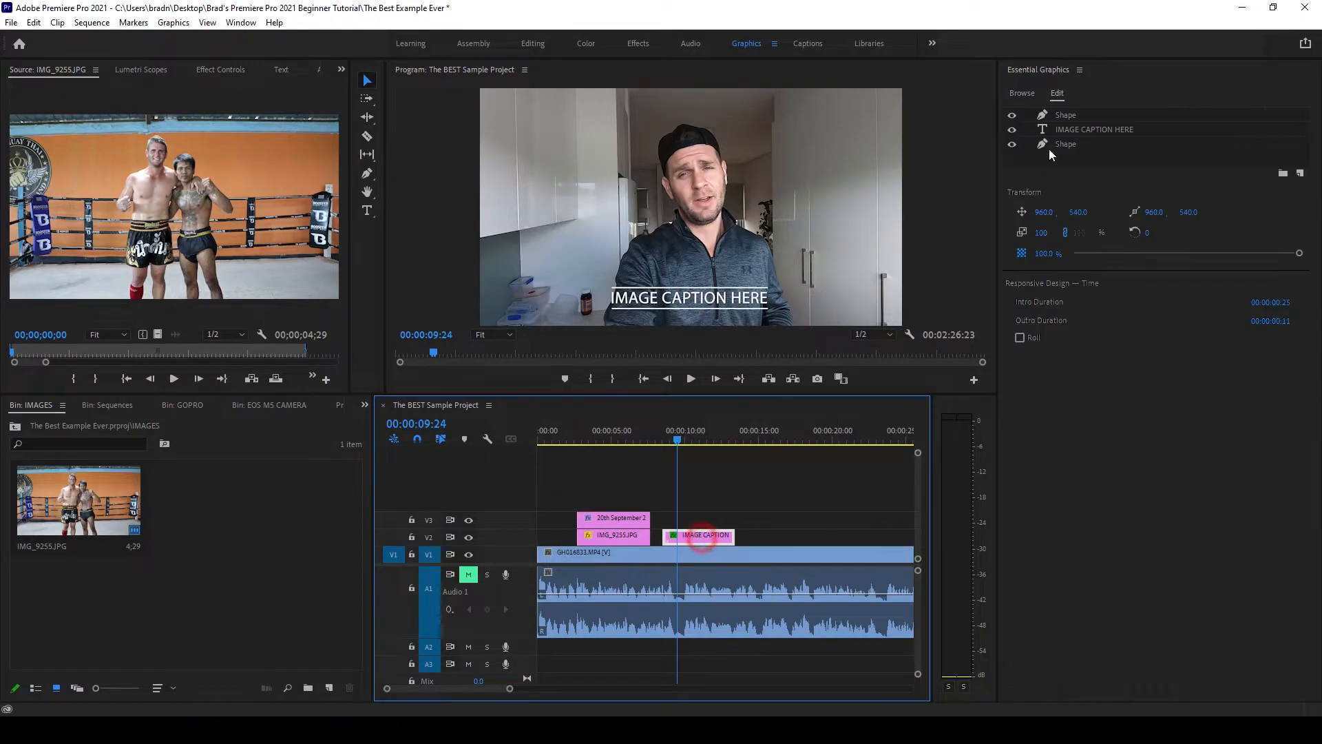
pyautogui.click(1041, 64)
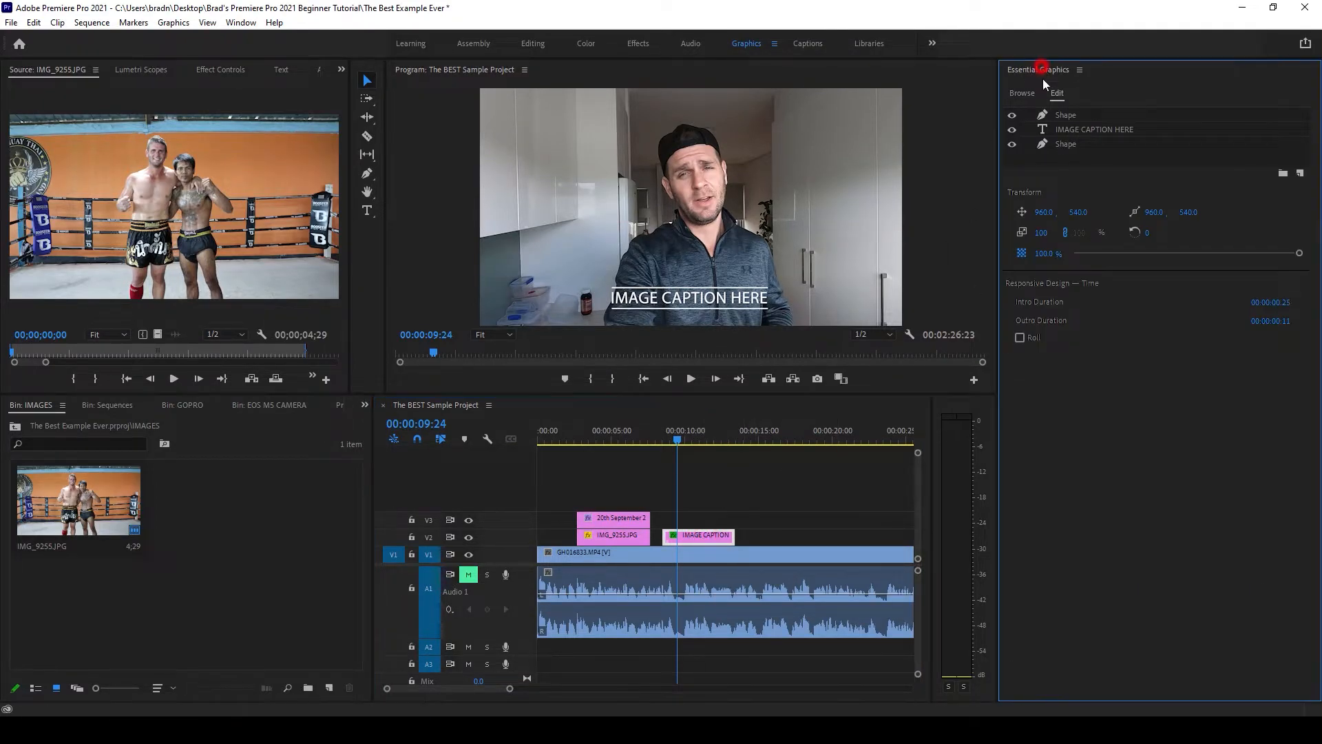
pyautogui.click(1069, 115)
pyautogui.click(1072, 130)
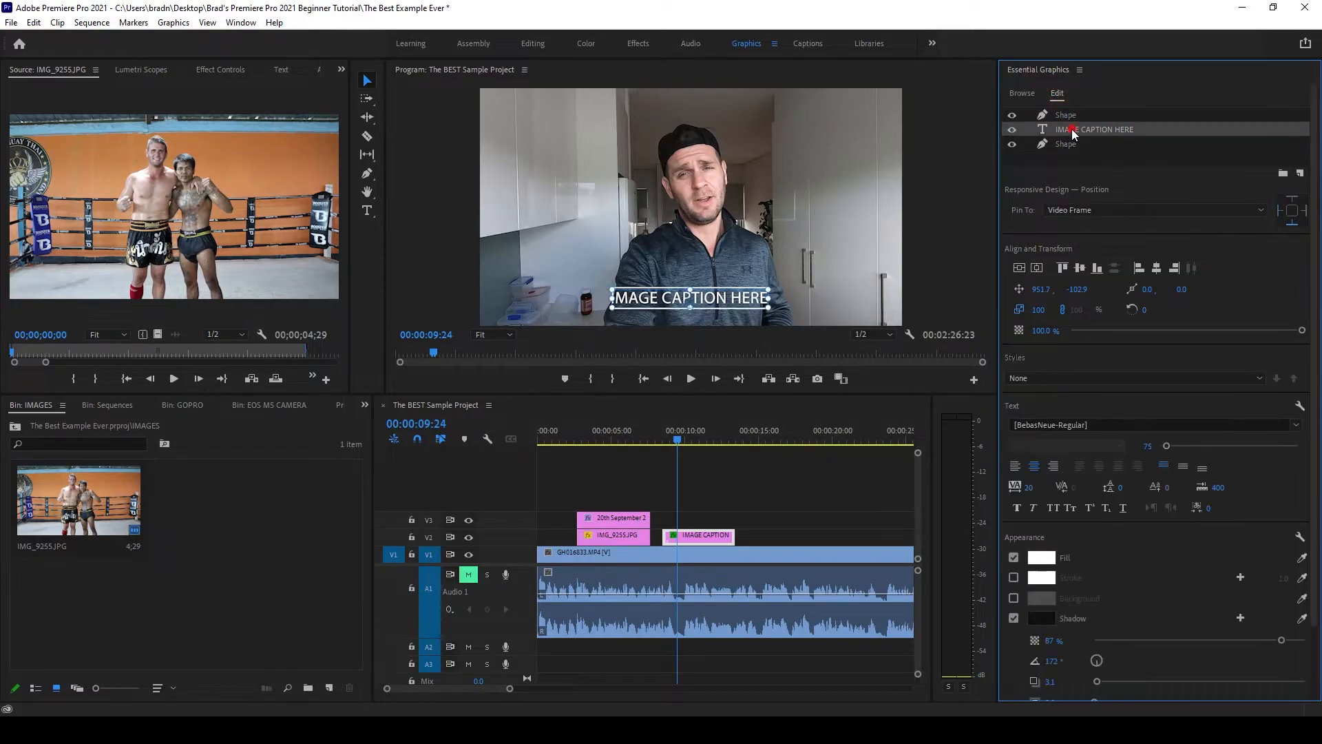
pyautogui.click(1073, 144)
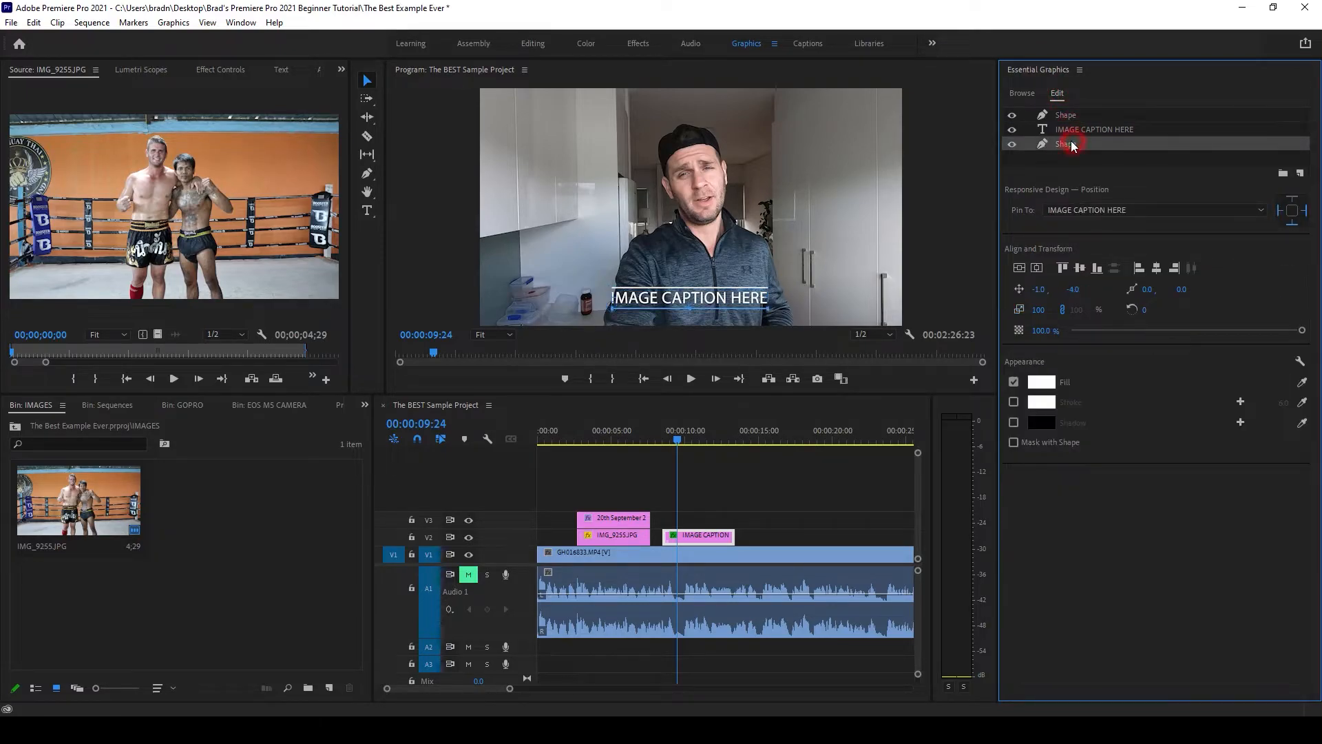
pyautogui.click(1076, 130)
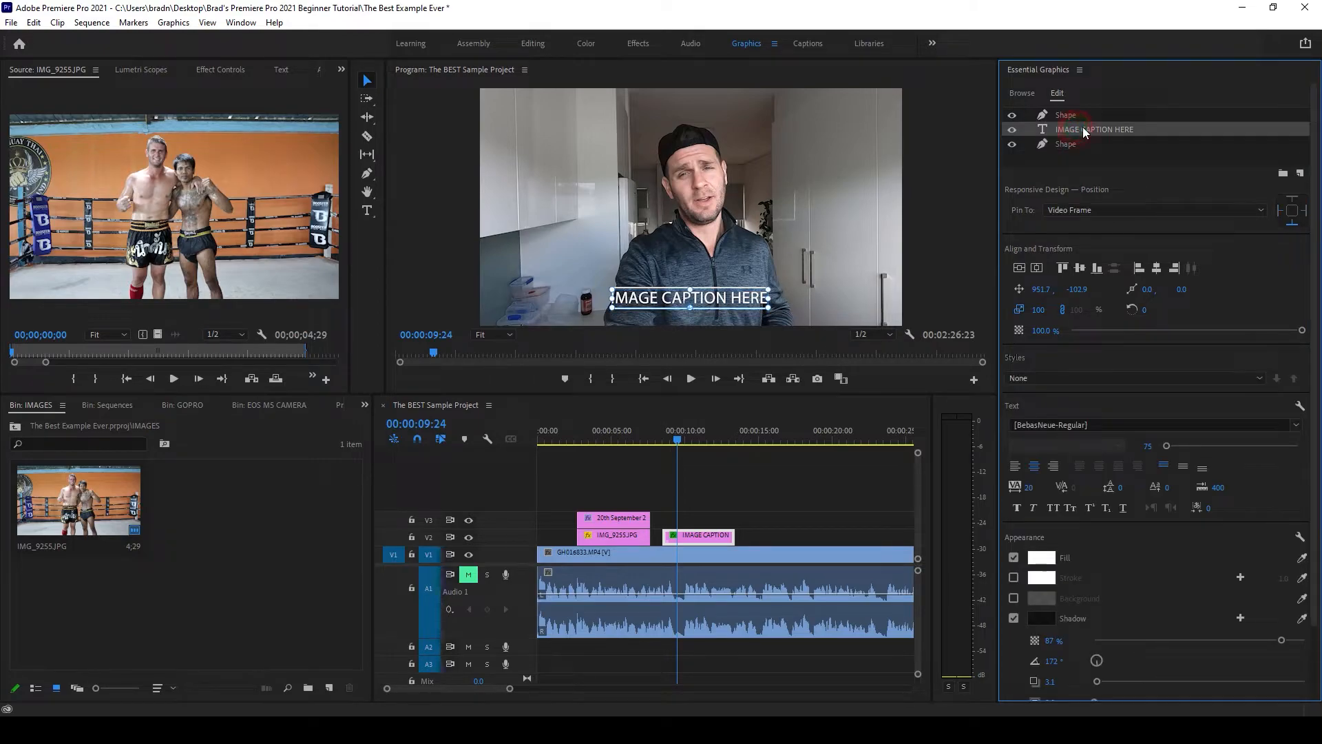
pyautogui.doubleClick(707, 306)
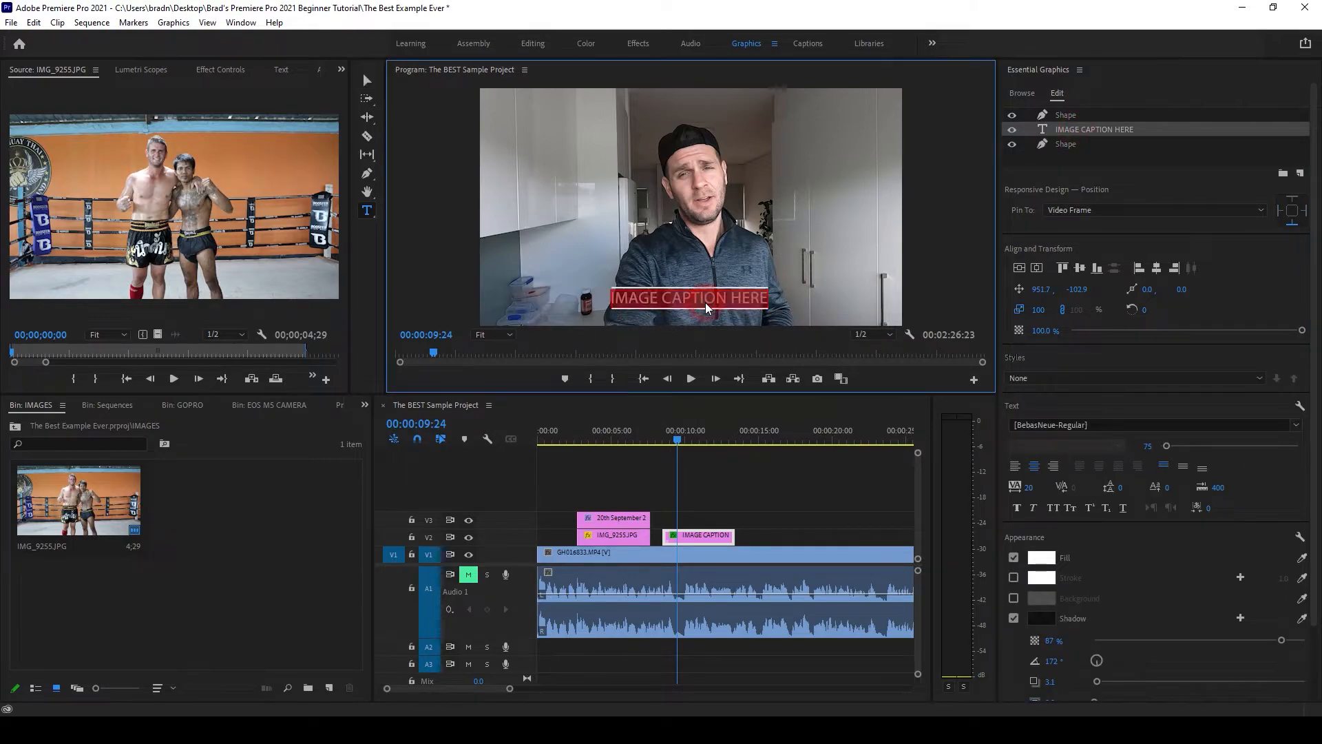
pyautogui.write('BRAD NEWTON')
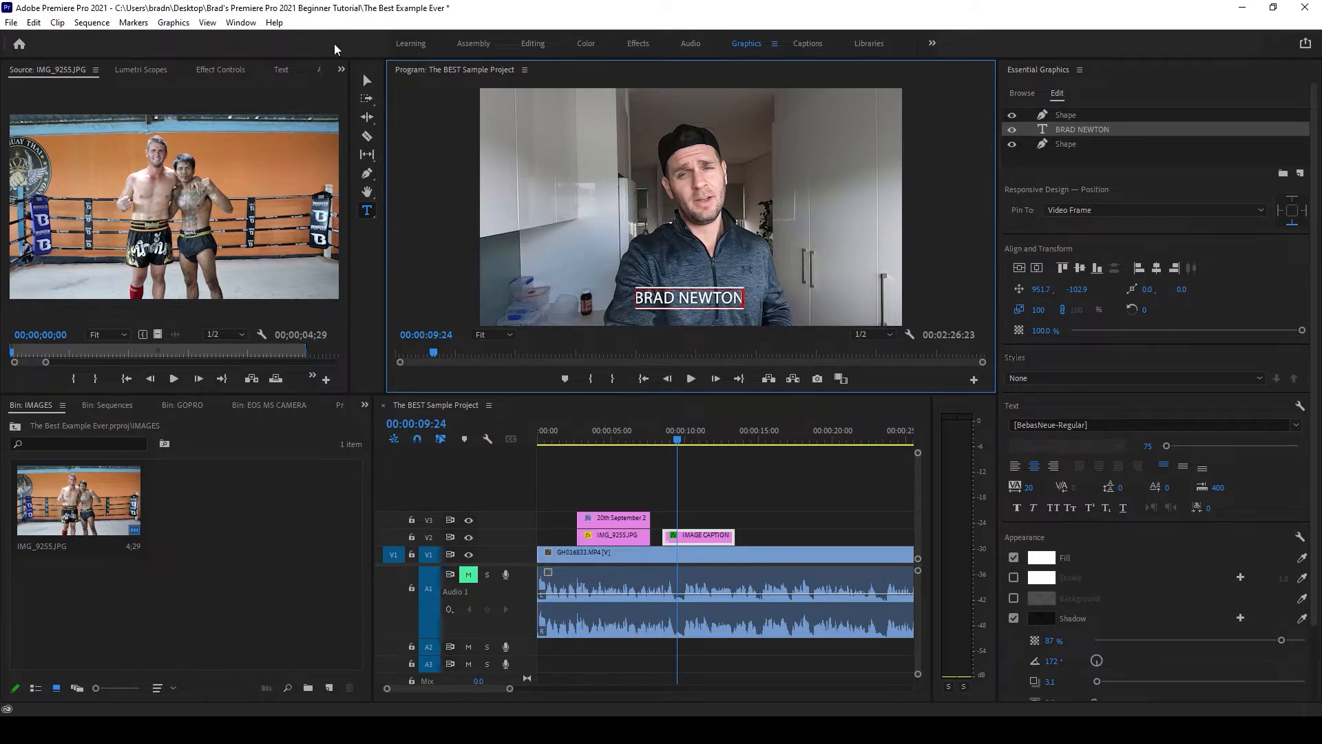
pyautogui.click(359, 78)
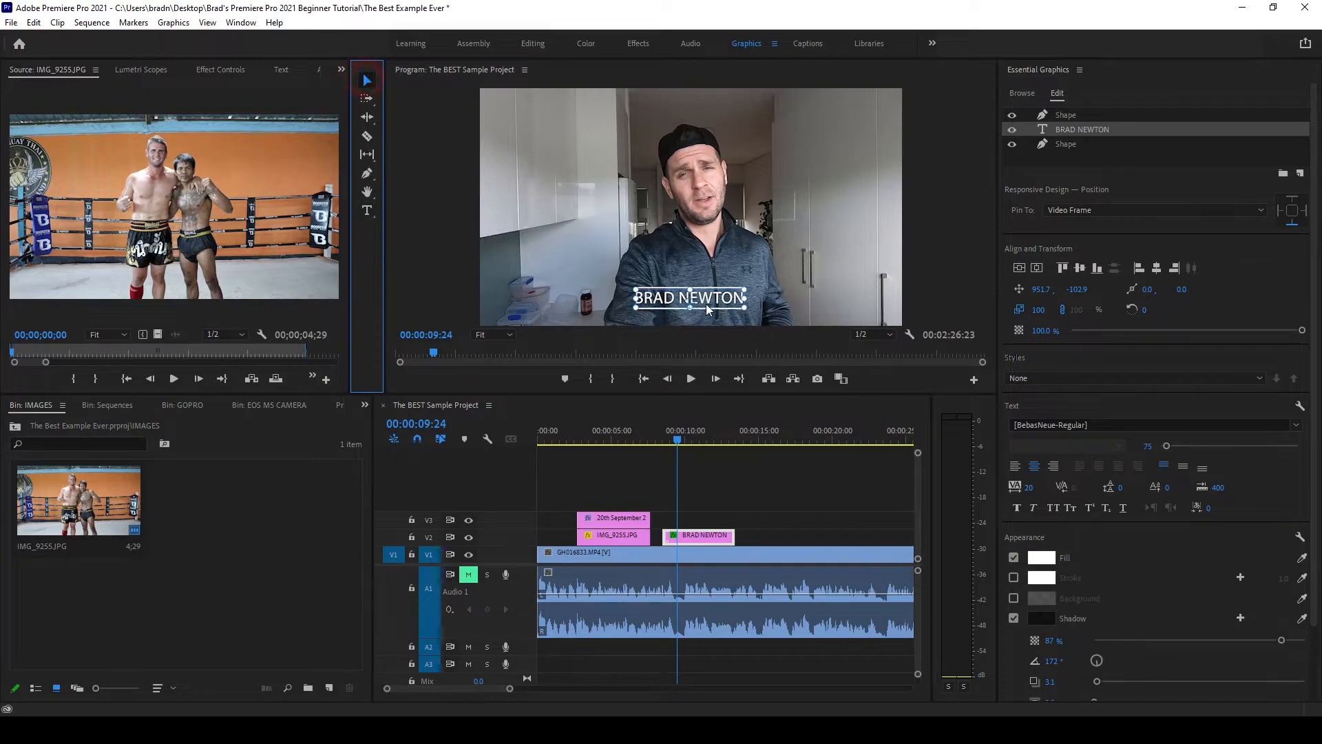
# - Move the name caption to the lower-left corner of the frame, at a position of about 404.8, -106.9
pyautogui.click(1039, 289)
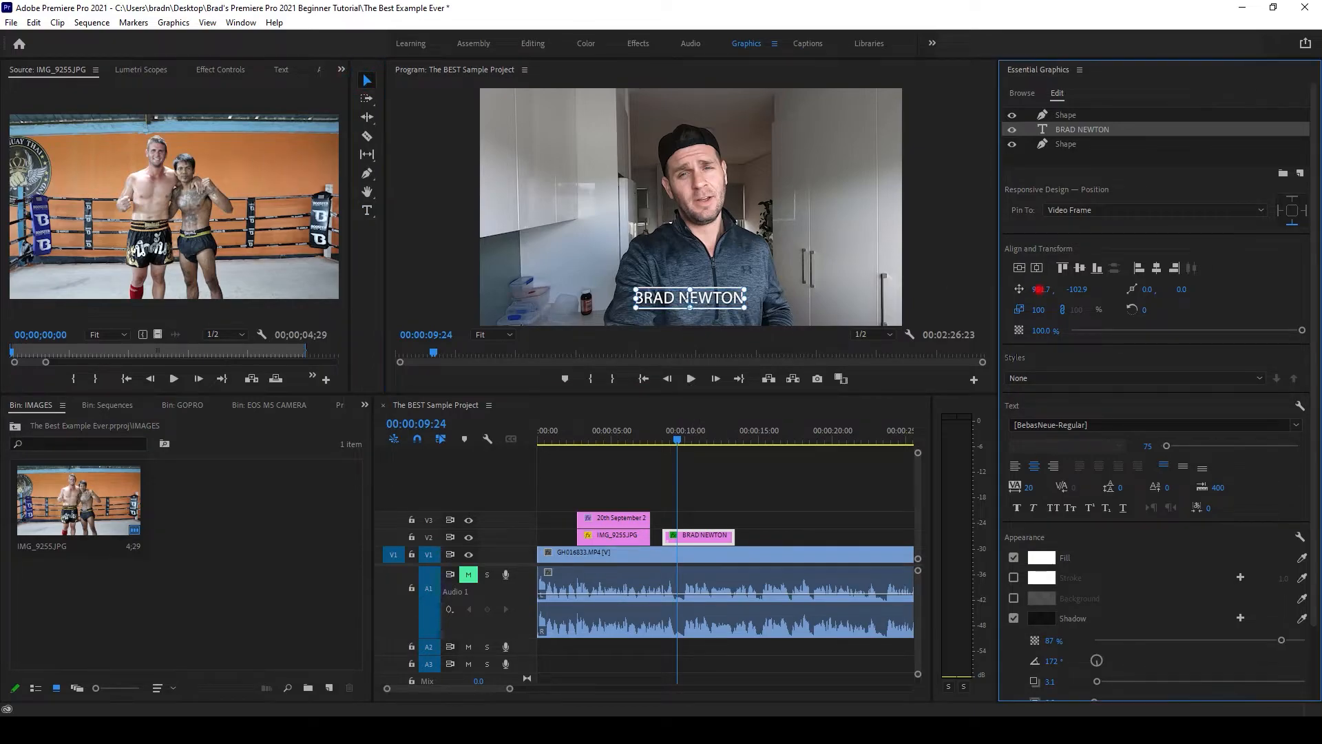
pyautogui.moveTo(1039, 289); pyautogui.dragTo(964, 289)
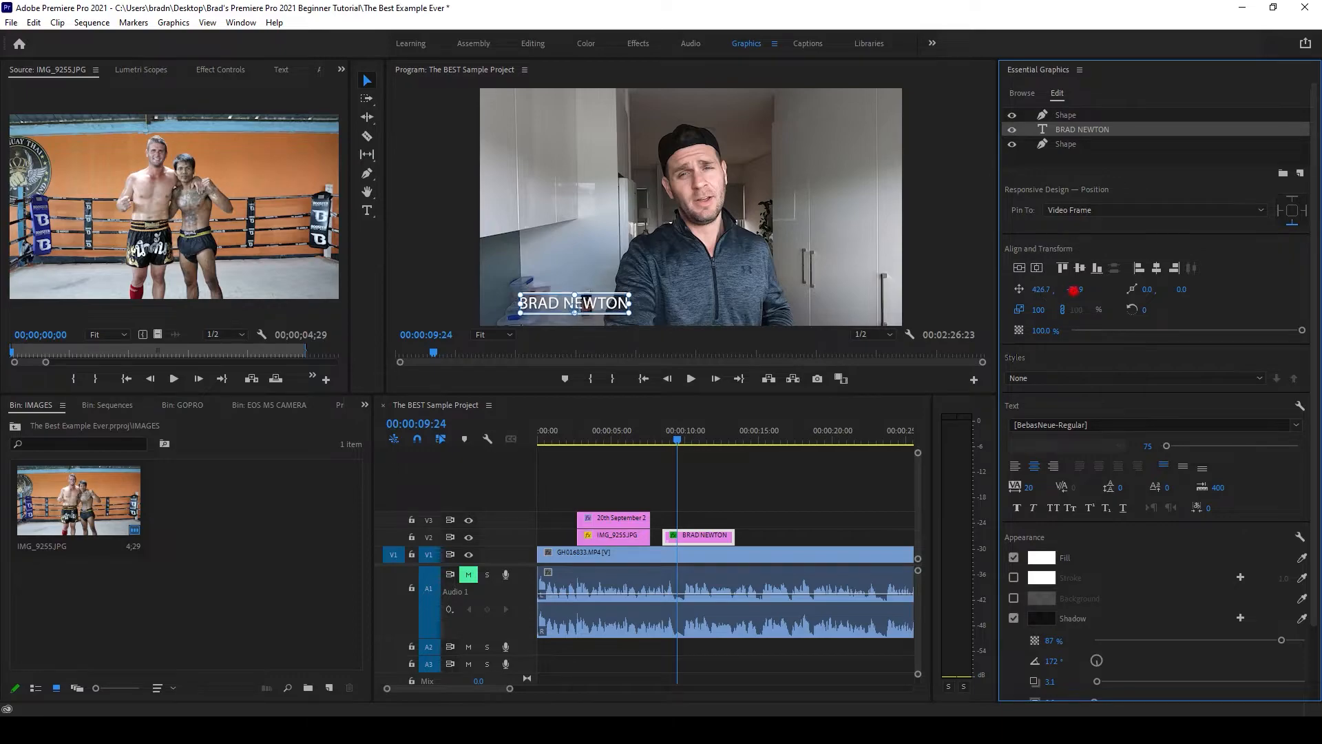
pyautogui.moveTo(1077, 289); pyautogui.dragTo(1070, 289)
pyautogui.moveTo(610, 303); pyautogui.dragTo(606, 304)
# - Play the sequence from just before the name caption to check its animation, stopping at about 10 seconds
pyautogui.click(674, 442)
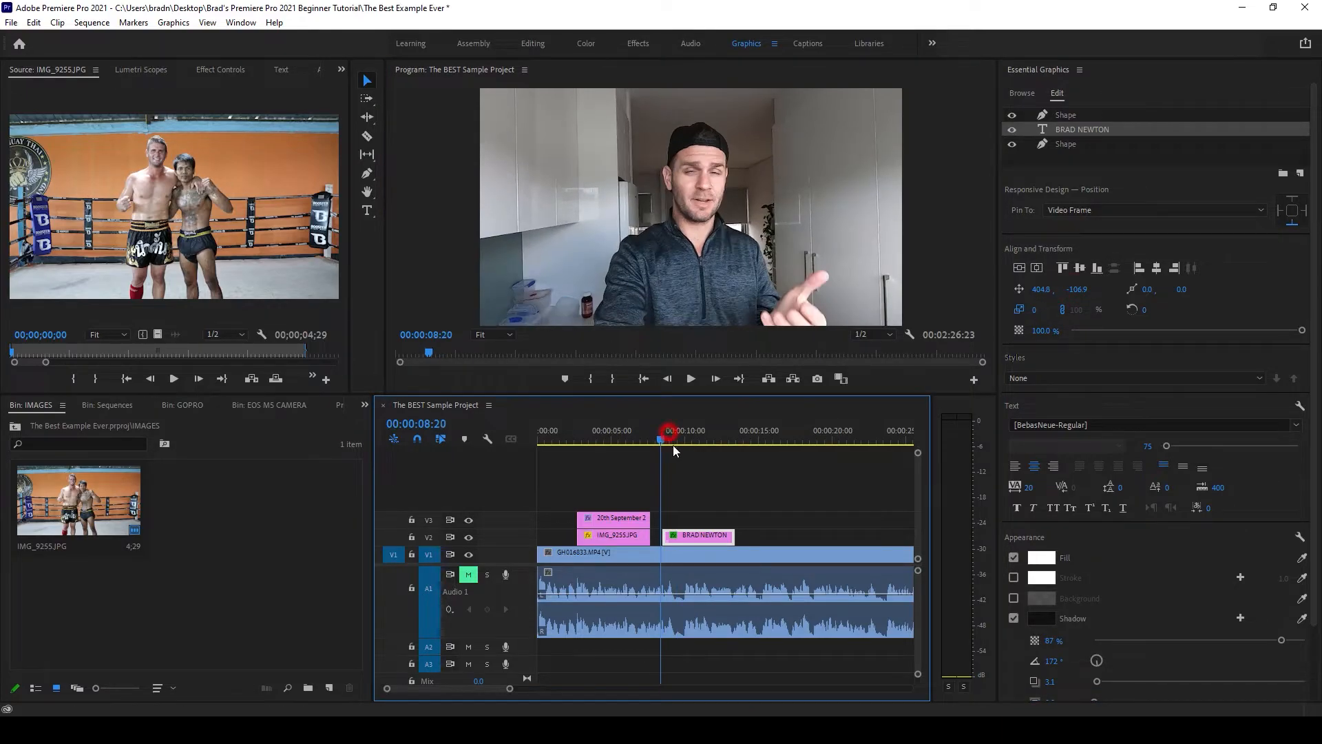
pyautogui.press('space')
pyautogui.press('space')
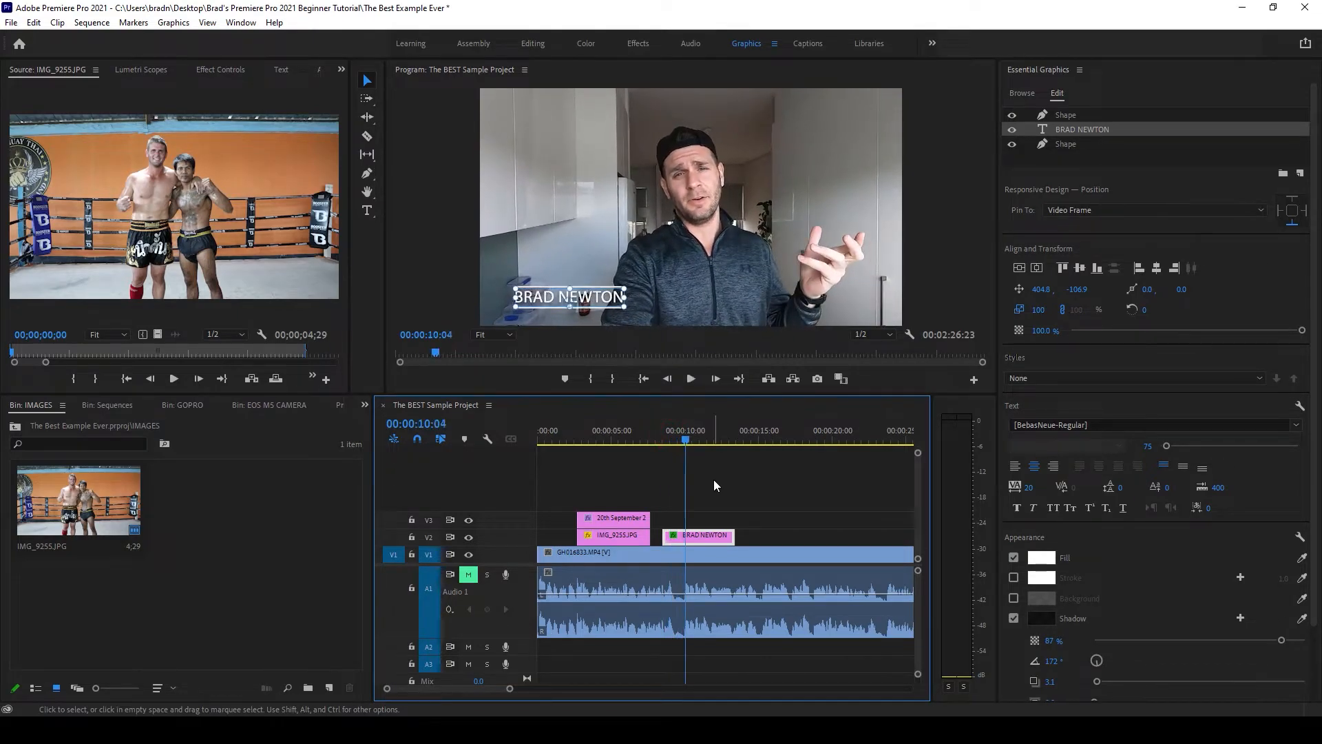
pyautogui.click(712, 535)
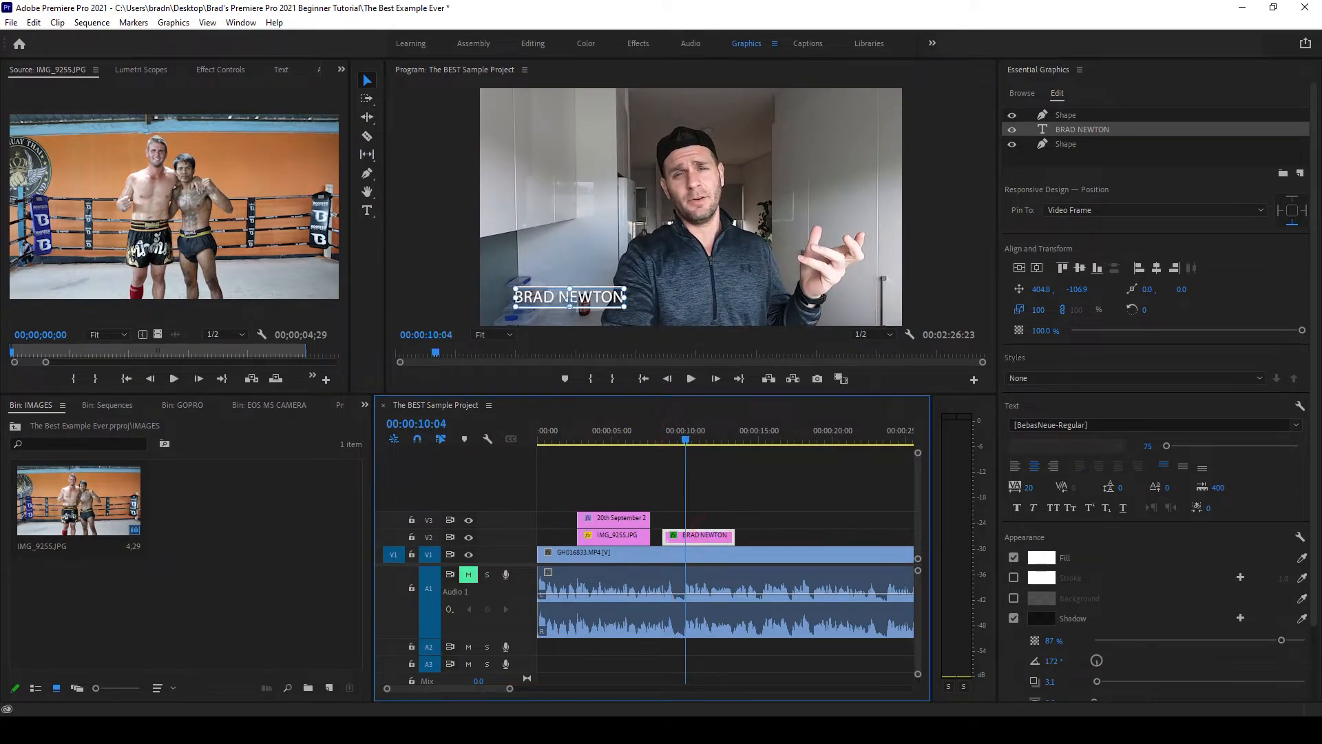
# - Switch to the Mixkit website in the browser and look through its free Premiere Pro templates
pyautogui.hotkey('alt', 'Tab')
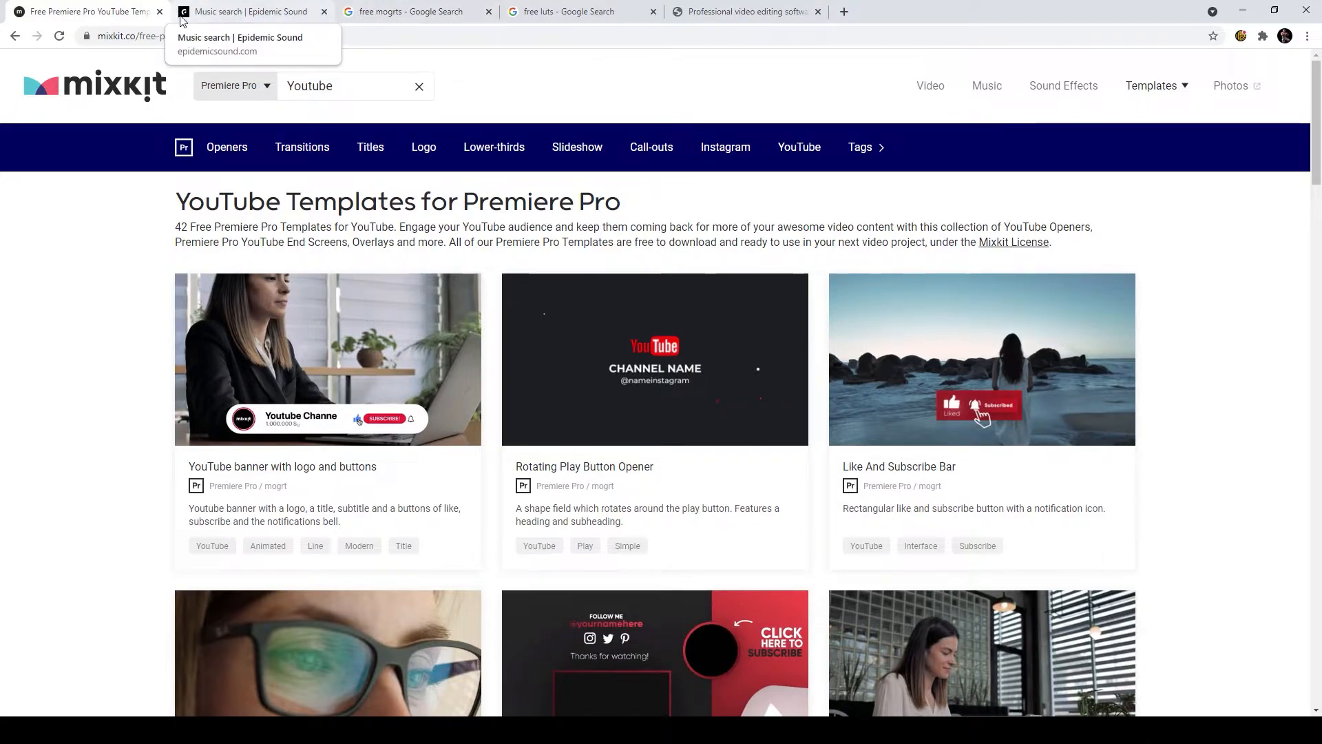
pyautogui.click(131, 36)
pyautogui.click(69, 269)
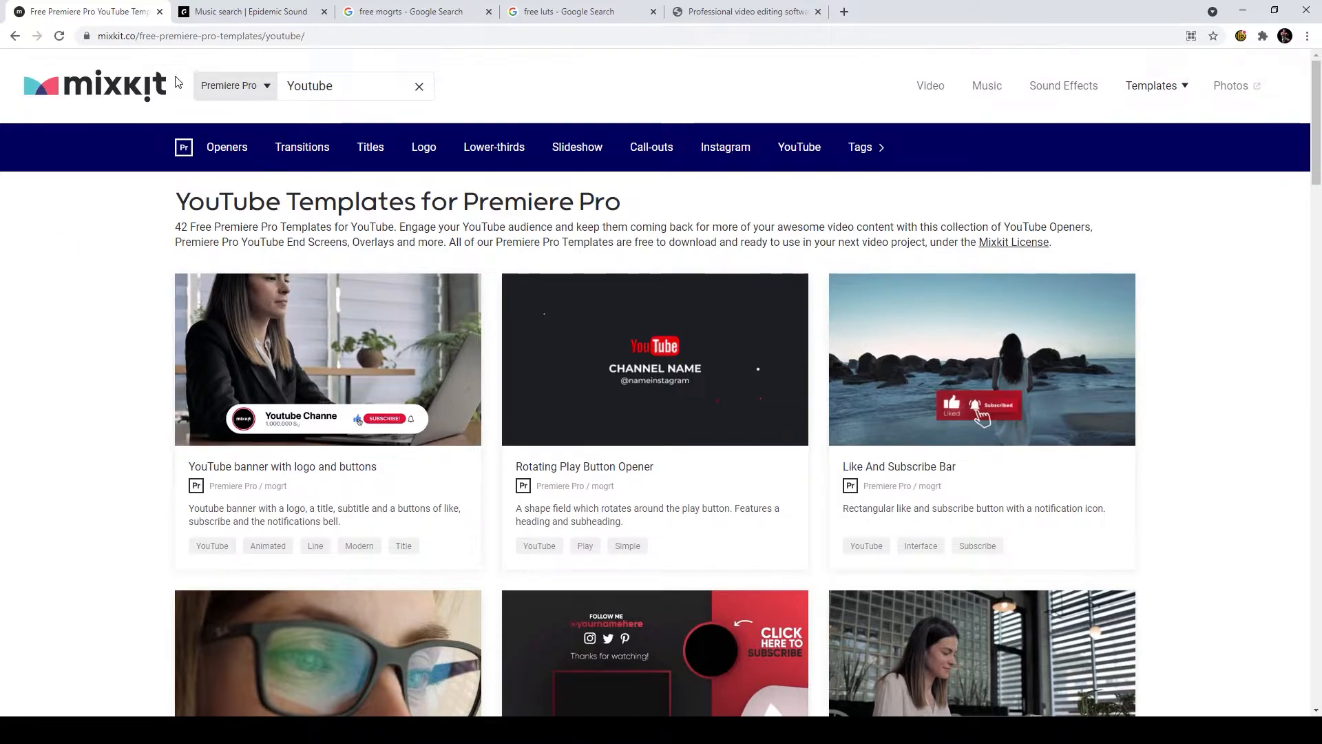
pyautogui.moveTo(1170, 88)
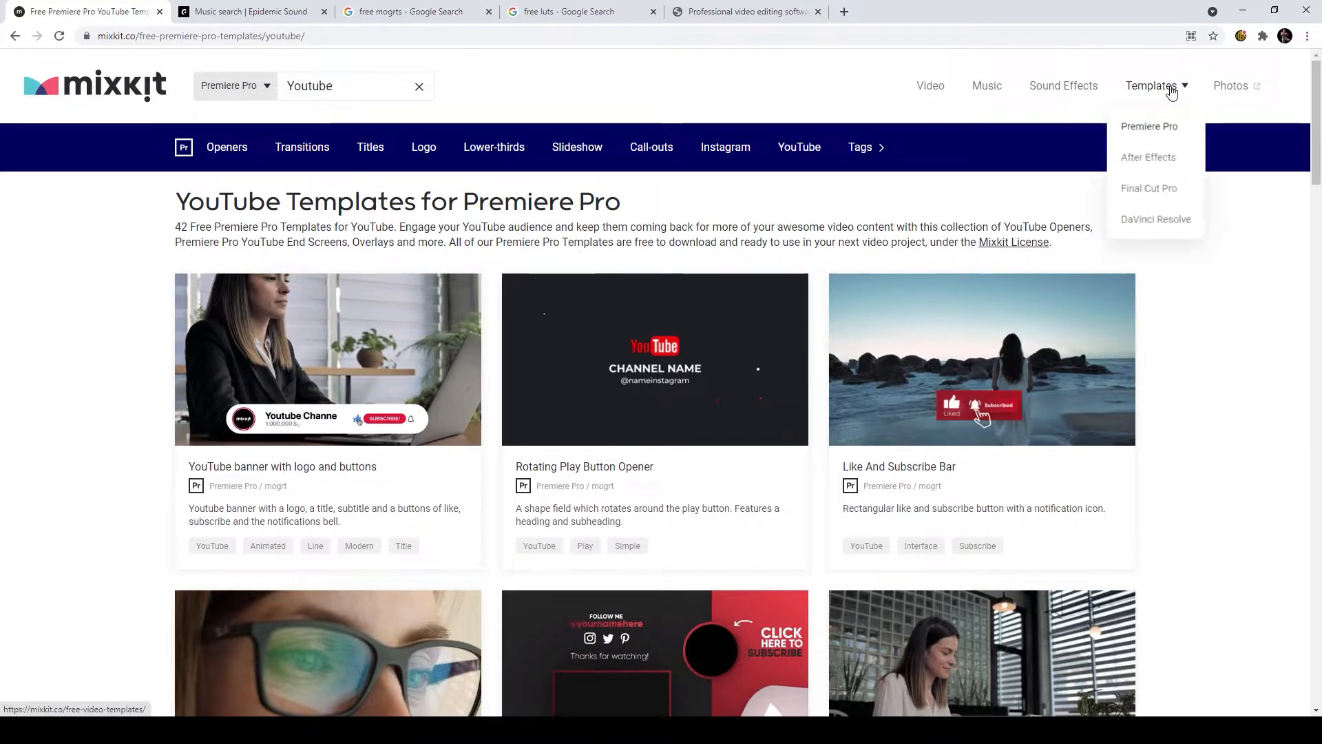
pyautogui.click(1149, 127)
pyautogui.scroll(-9, 998, 348)
pyautogui.scroll(-5, 996, 344)
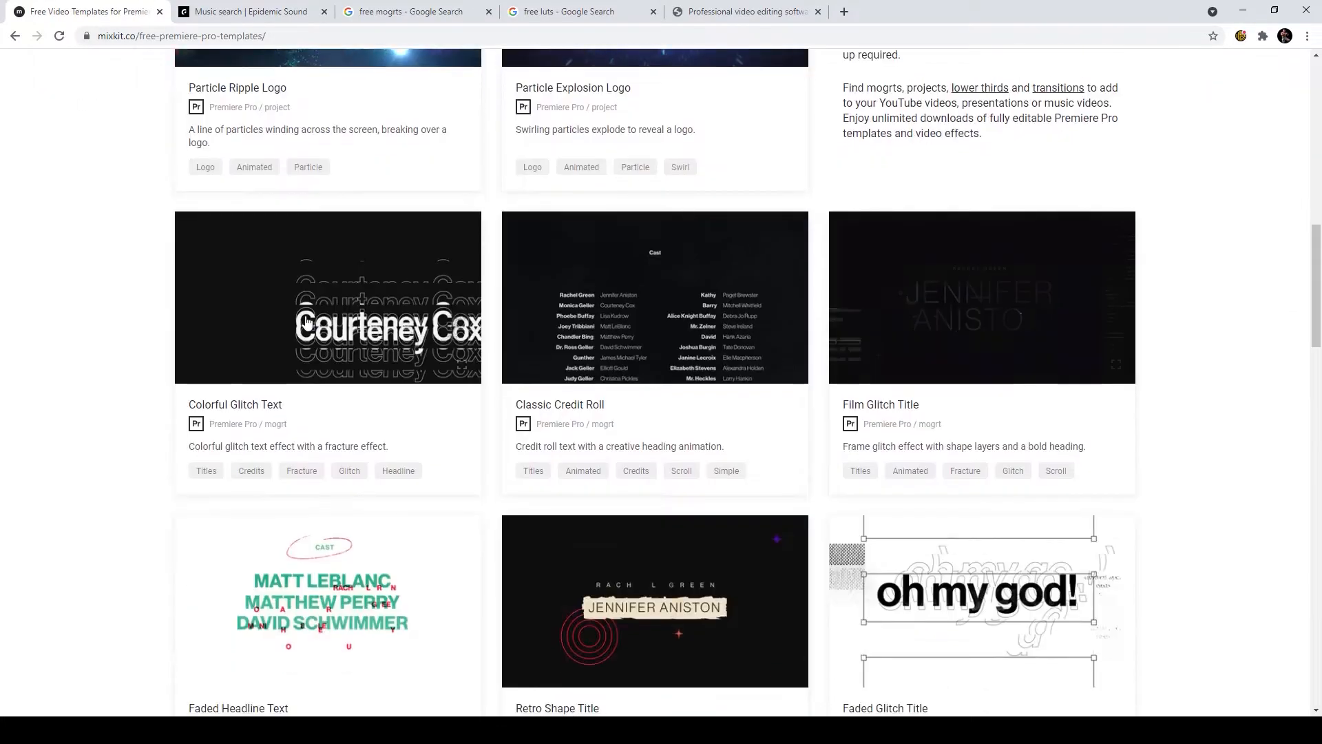
pyautogui.scroll(-4, 301, 333)
pyautogui.scroll(-4, 301, 333)
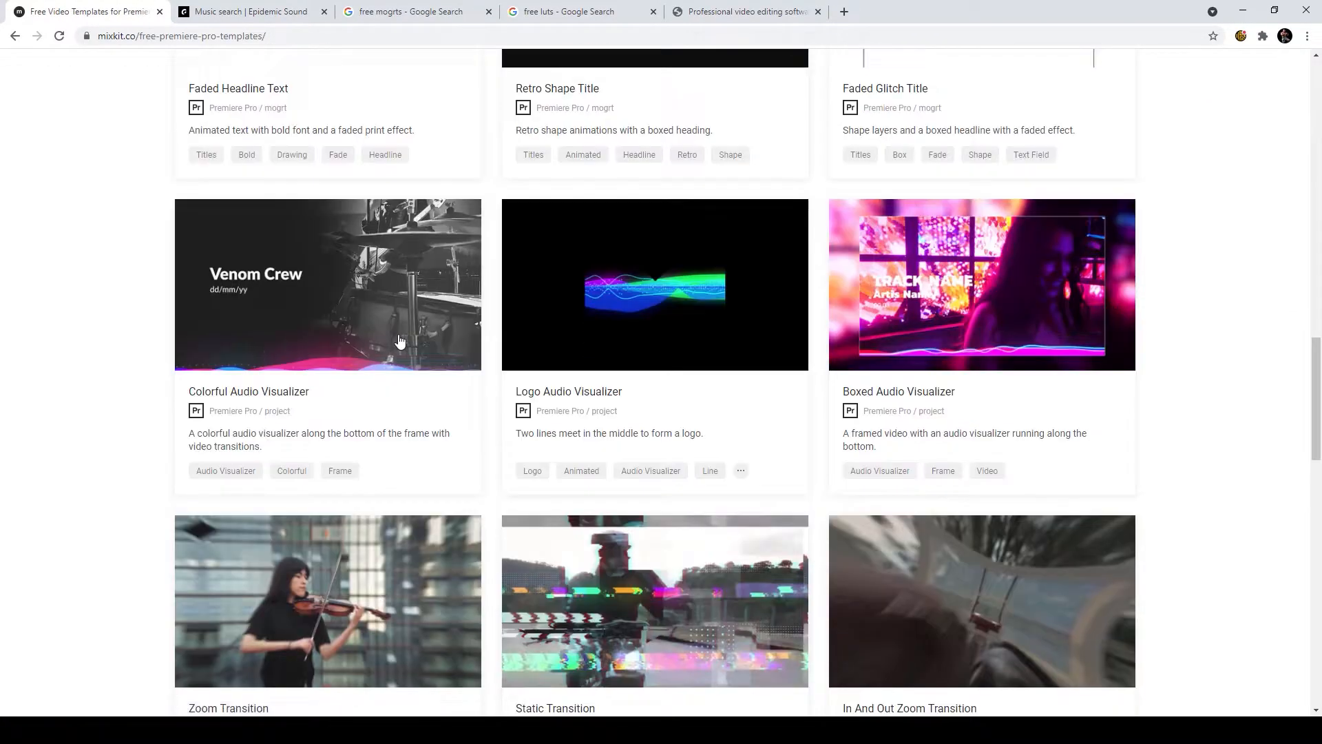
pyautogui.scroll(-4, 624, 348)
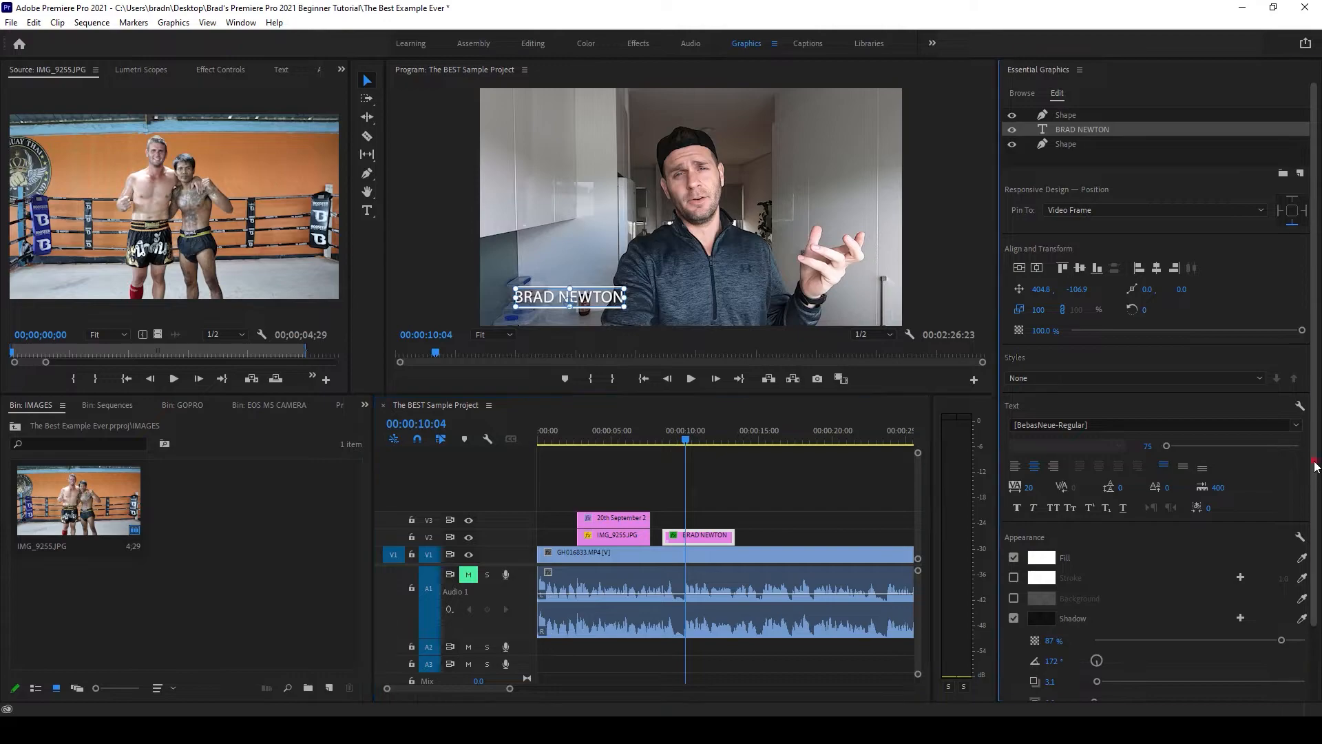
# - Return to Premiere Pro, open the file chooser for installing a motion graphics template, and cancel it
pyautogui.moveTo(1314, 460); pyautogui.dragTo(1320, 616)
pyautogui.scroll(2, 1095, 110)
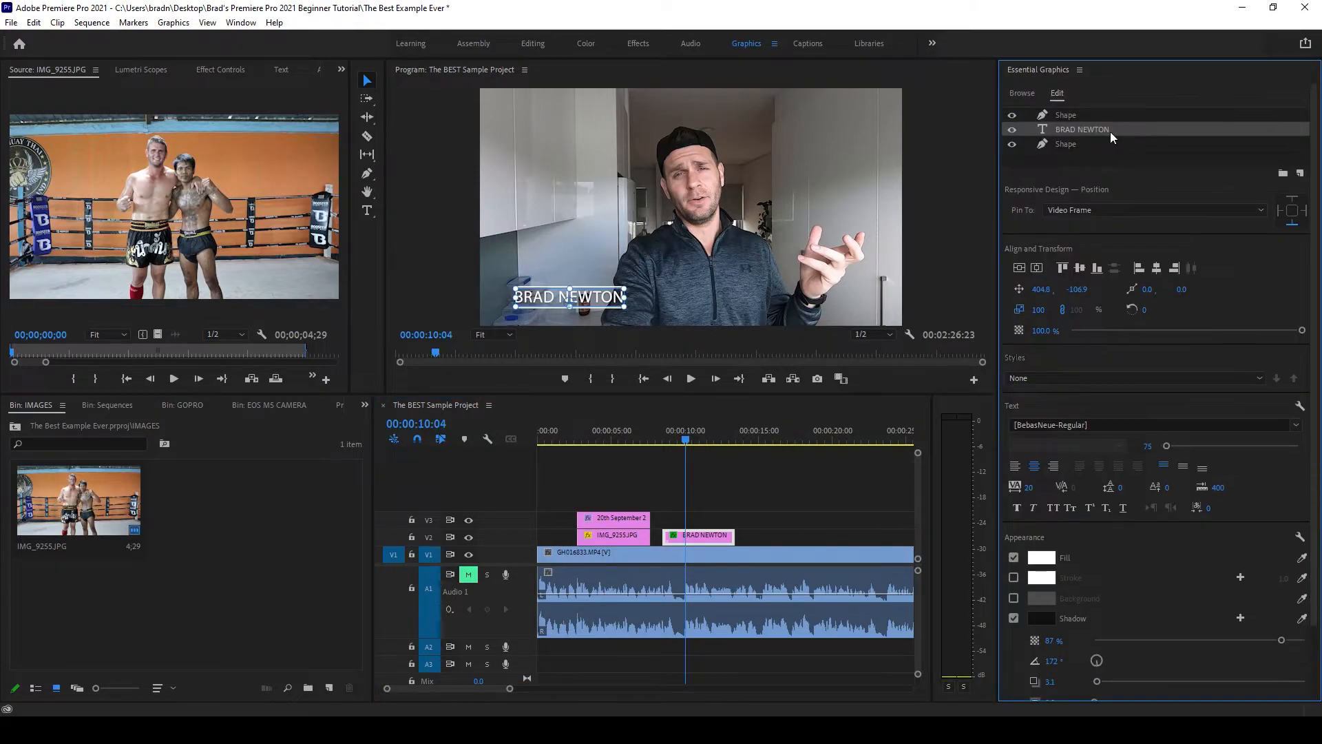
pyautogui.click(1023, 94)
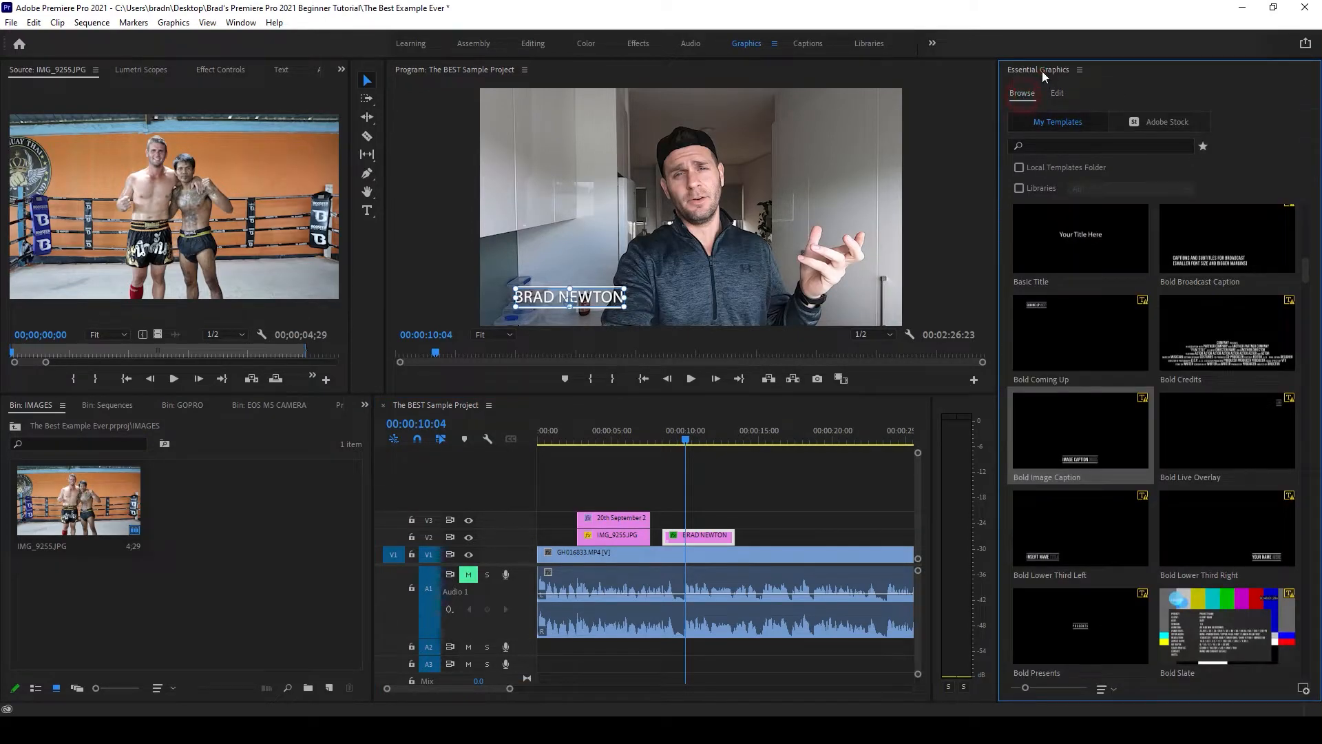
pyautogui.click(1042, 71)
pyautogui.click(1021, 94)
pyautogui.click(1305, 693)
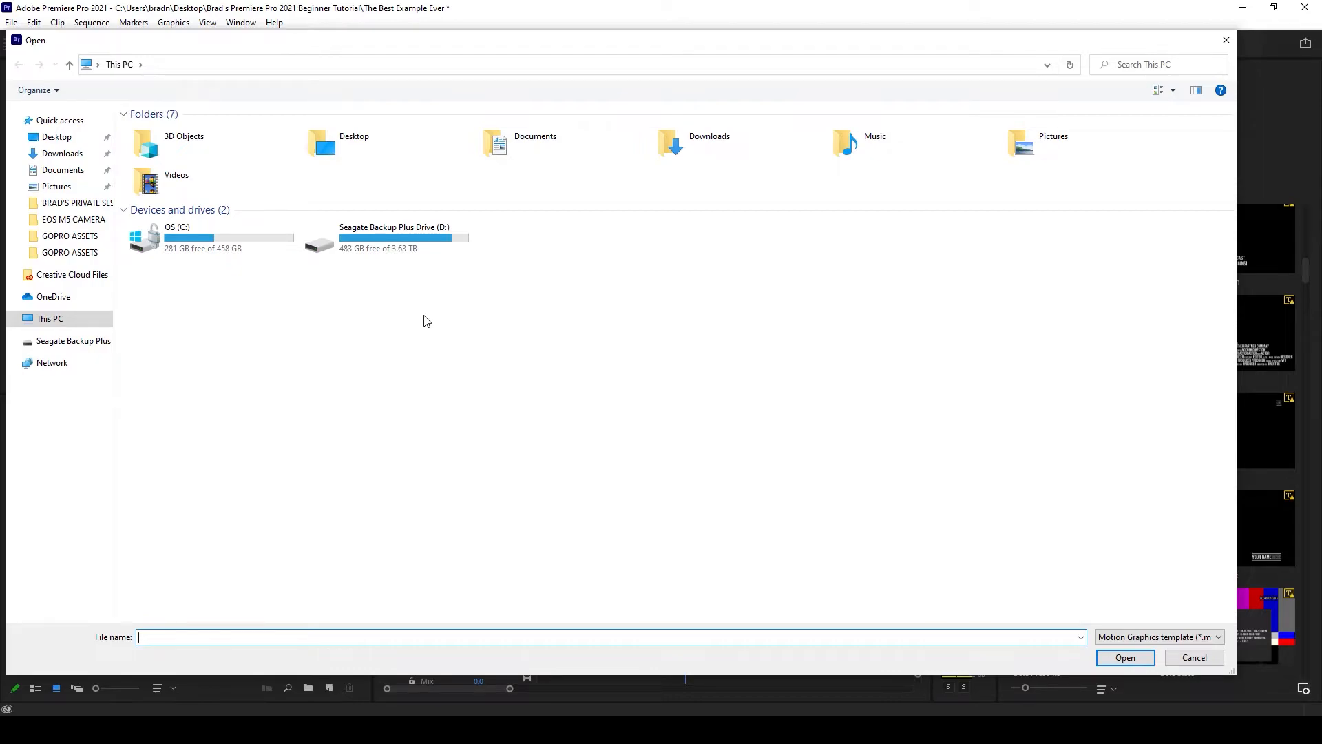
pyautogui.click(1198, 657)
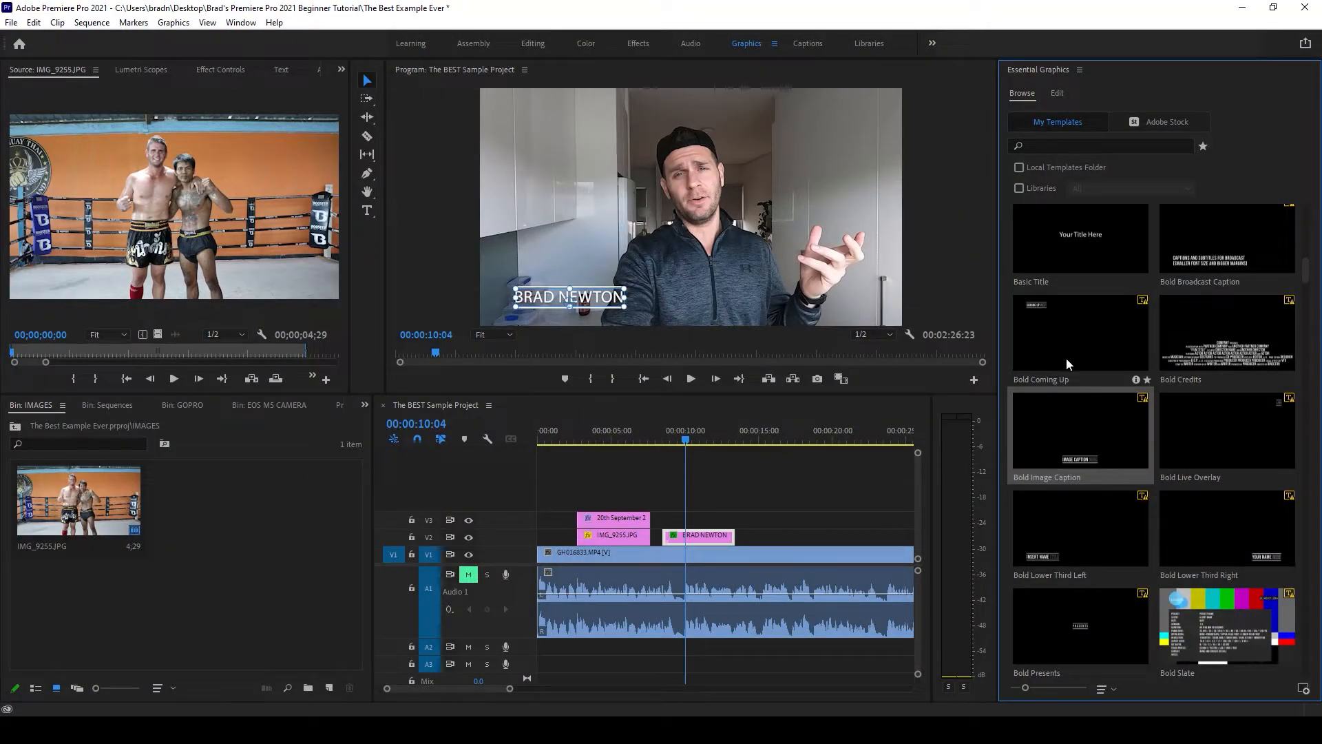
# - Browse the installed templates and add 10 Modern Lower Thirds #6_Title 3 to track V2 after the name caption
pyautogui.scroll(-5, 1076, 535)
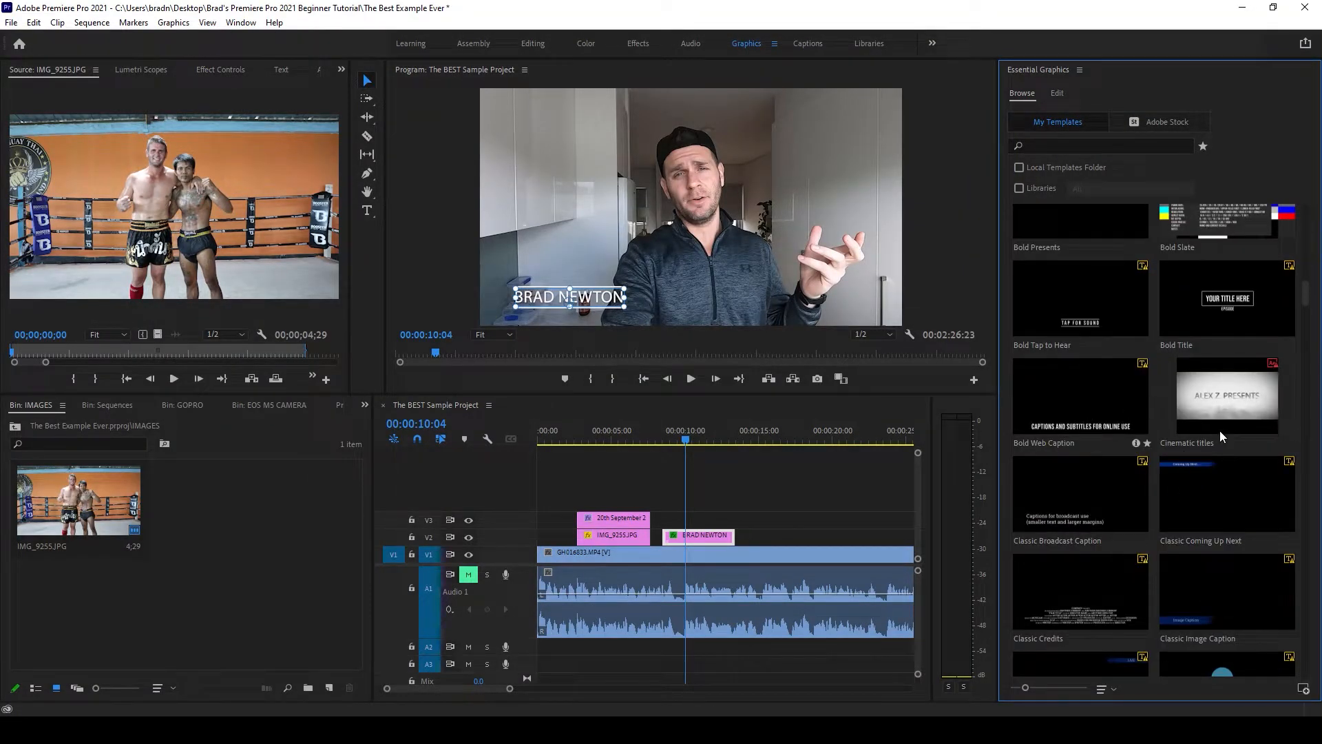
pyautogui.scroll(3, 1221, 431)
pyautogui.moveTo(1304, 264); pyautogui.dragTo(1311, 210)
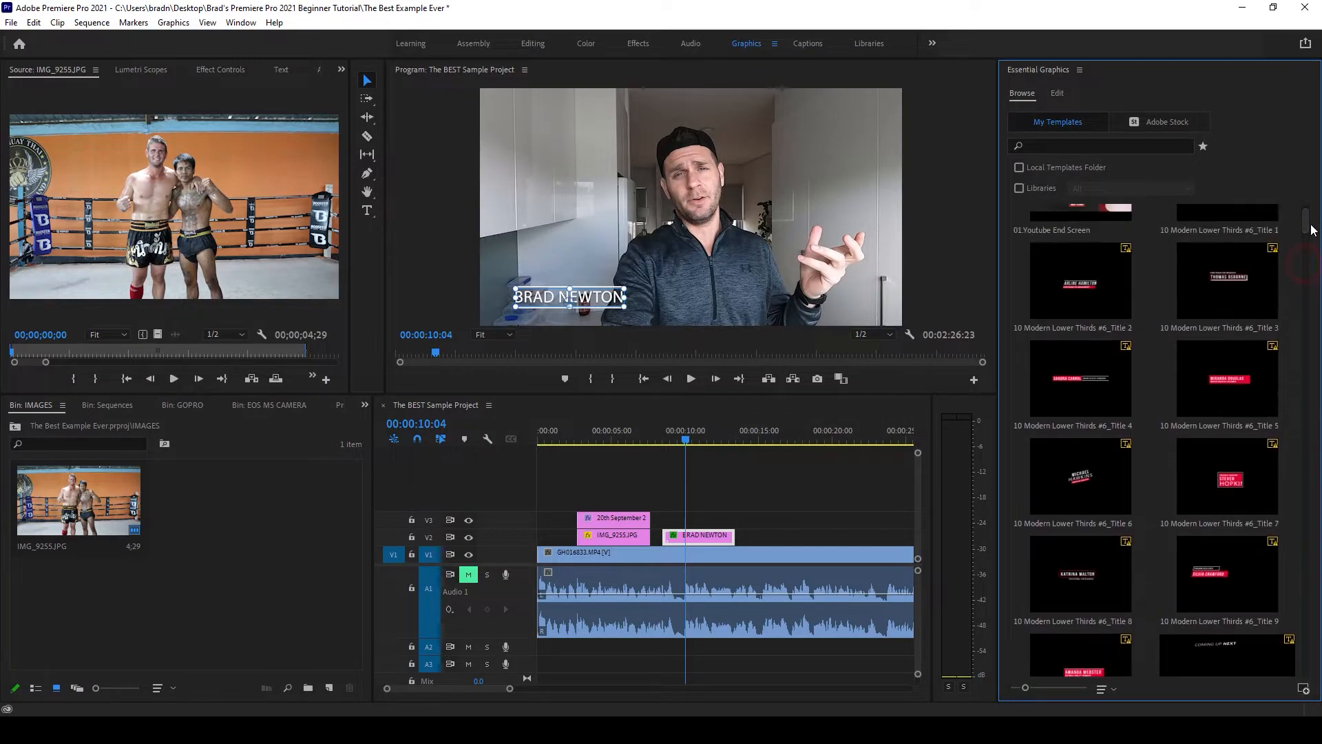
pyautogui.moveTo(1157, 361); pyautogui.dragTo(792, 536)
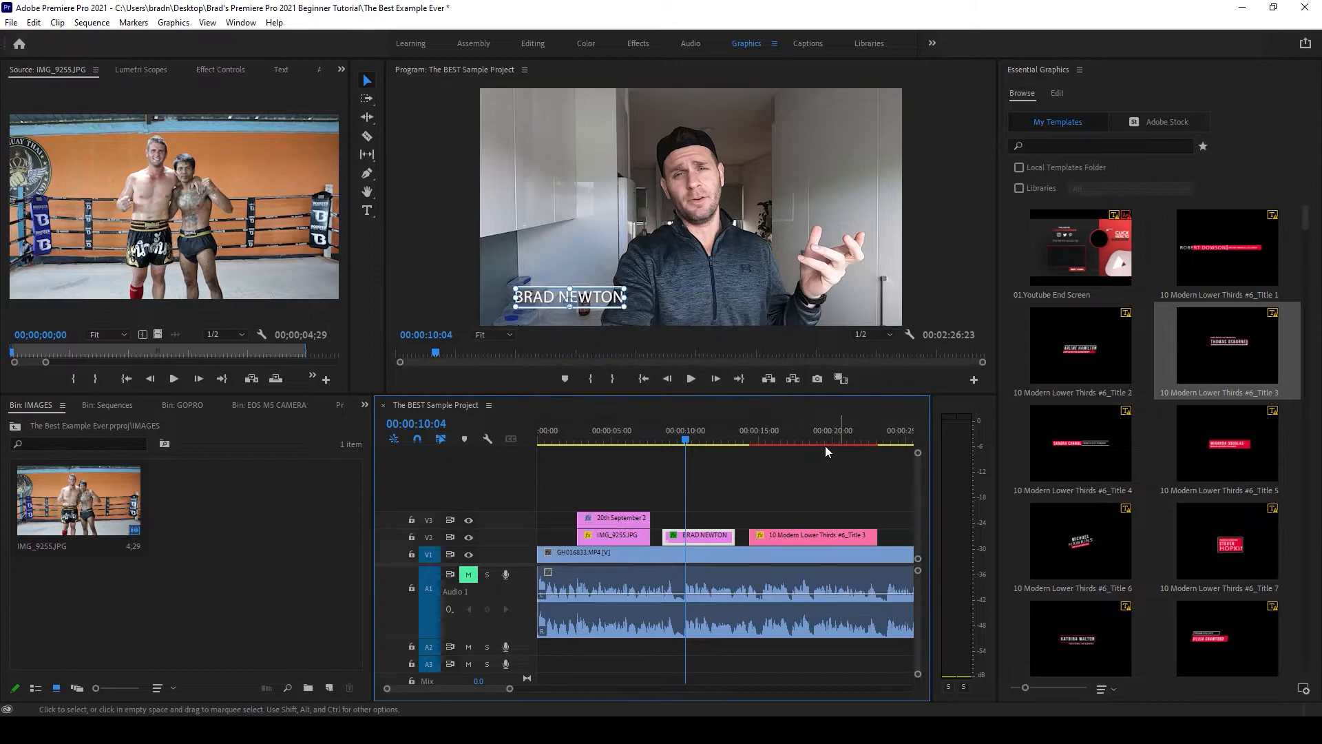
# - View the lower third in the frame at about 19 seconds and inspect its editable colours, scale, position and text
pyautogui.moveTo(758, 435); pyautogui.dragTo(827, 441)
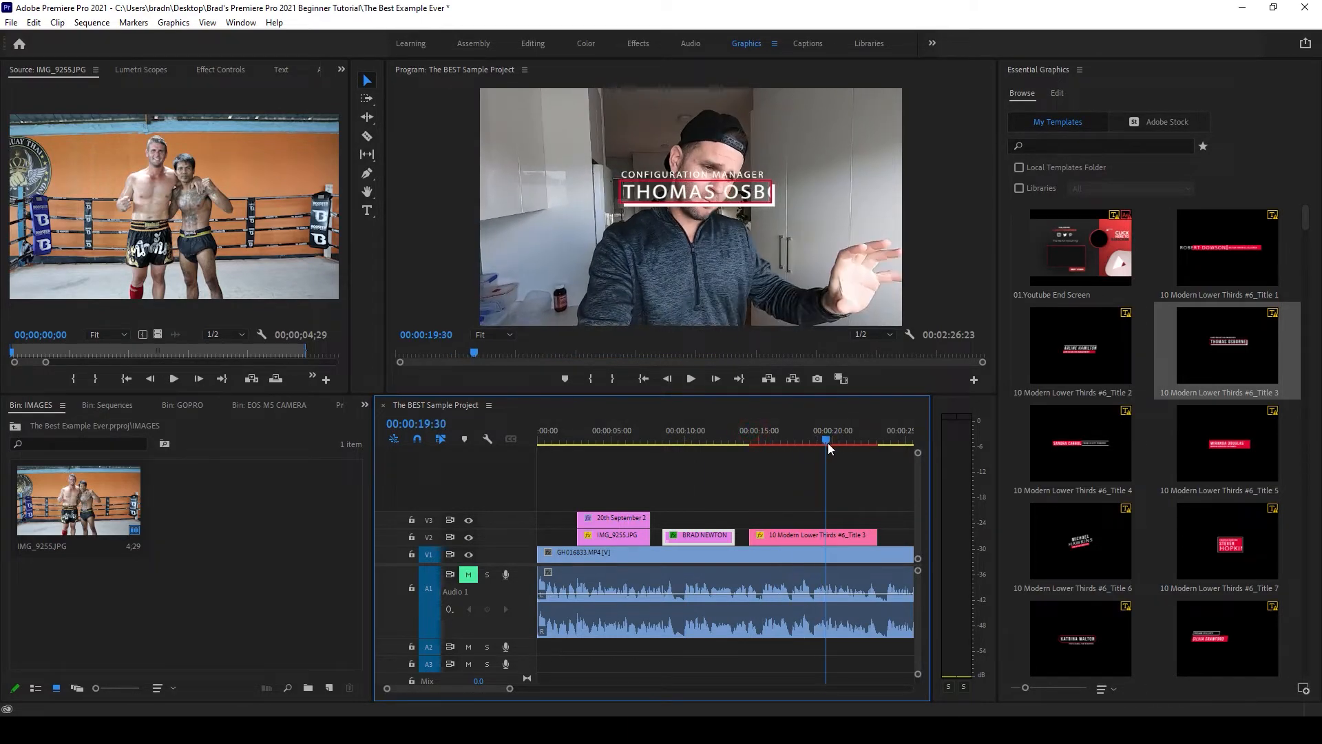
pyautogui.click(823, 538)
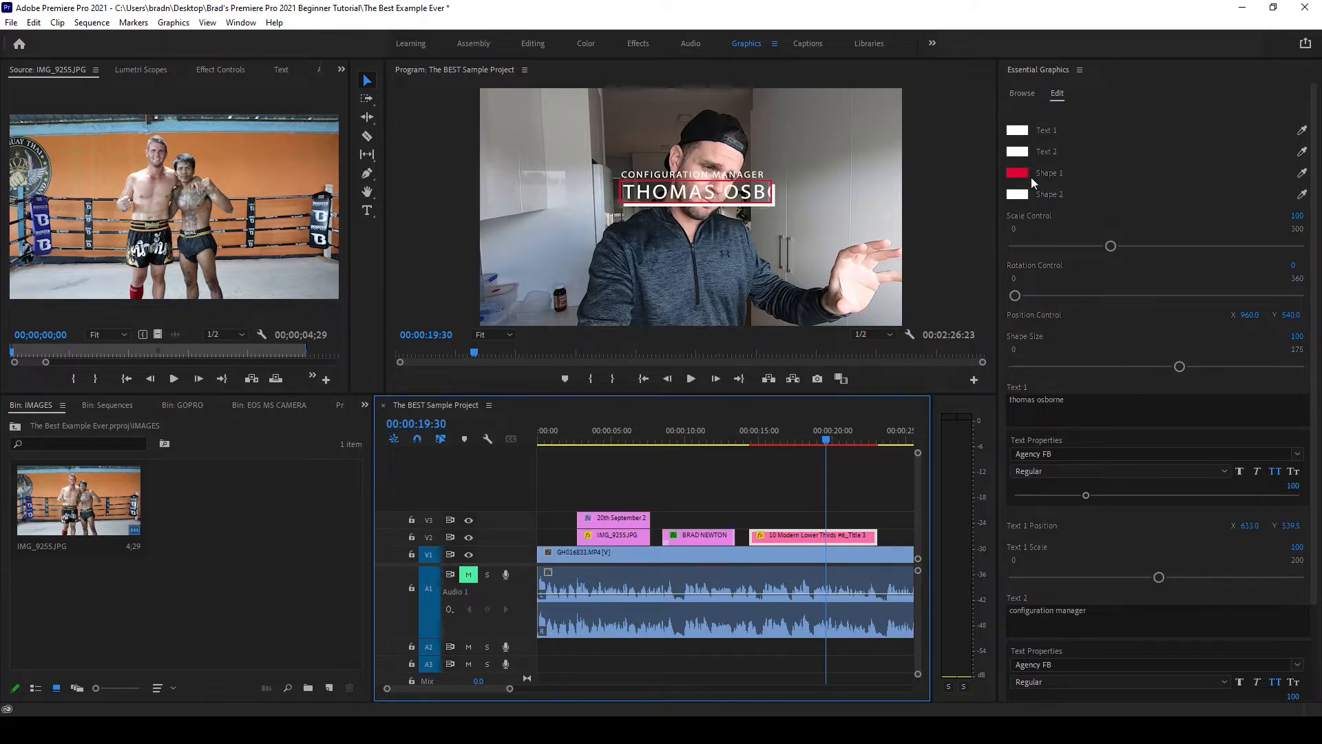
pyautogui.click(1071, 407)
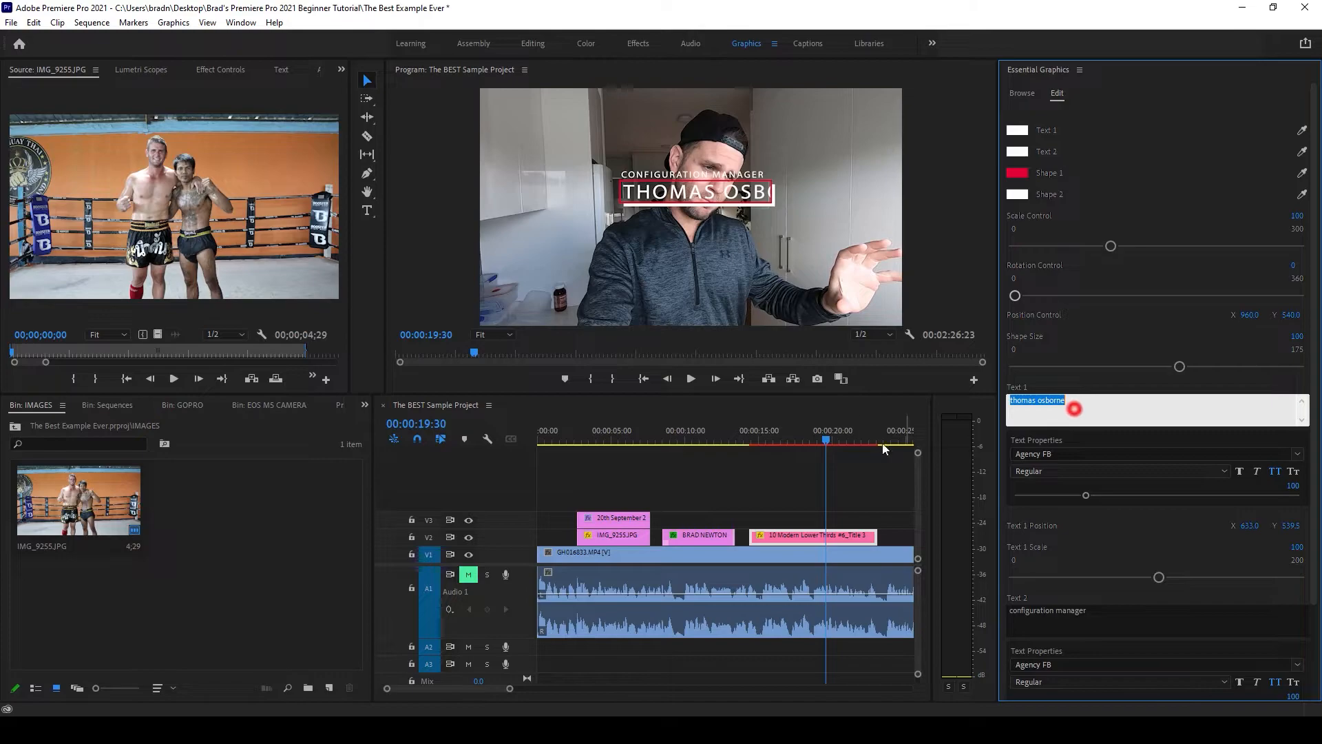
# - Play the lower third's animation from about 14 seconds and delete its clip from track V2
pyautogui.moveTo(777, 434); pyautogui.dragTo(746, 440)
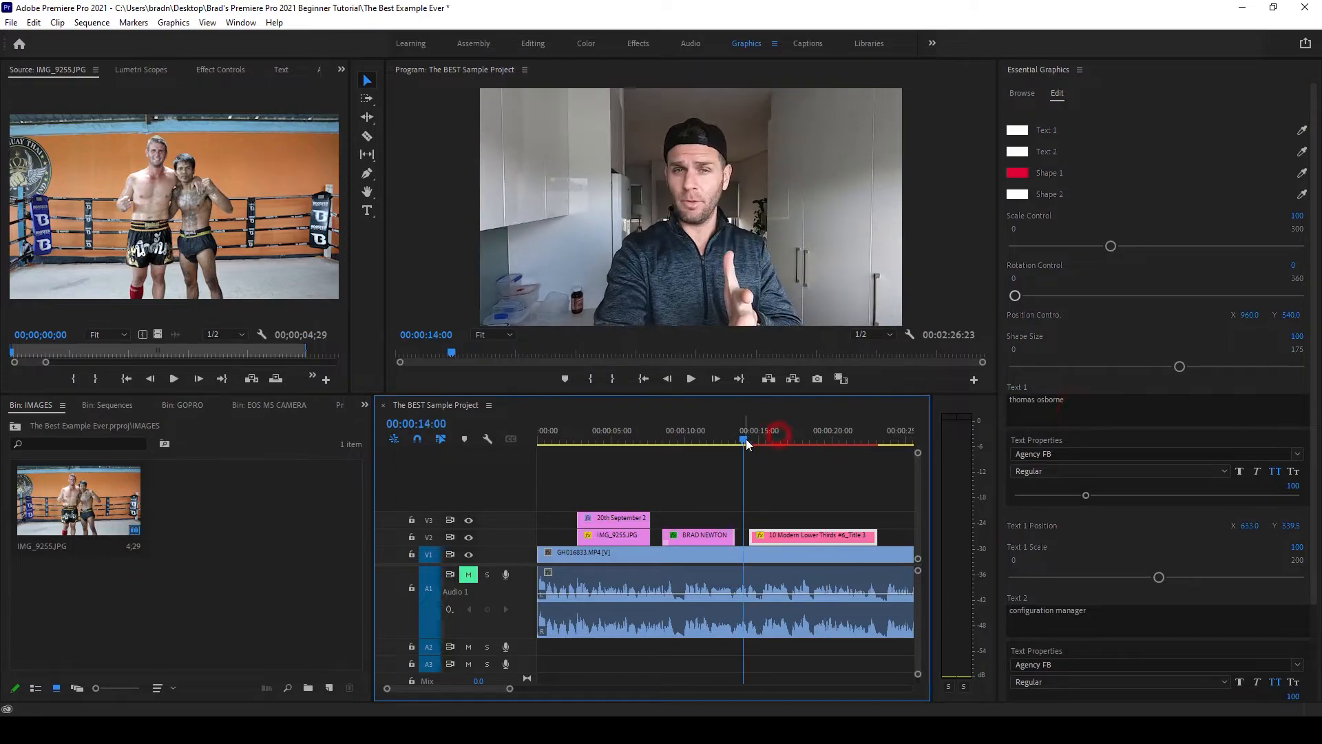
pyautogui.click(779, 476)
pyautogui.press('space')
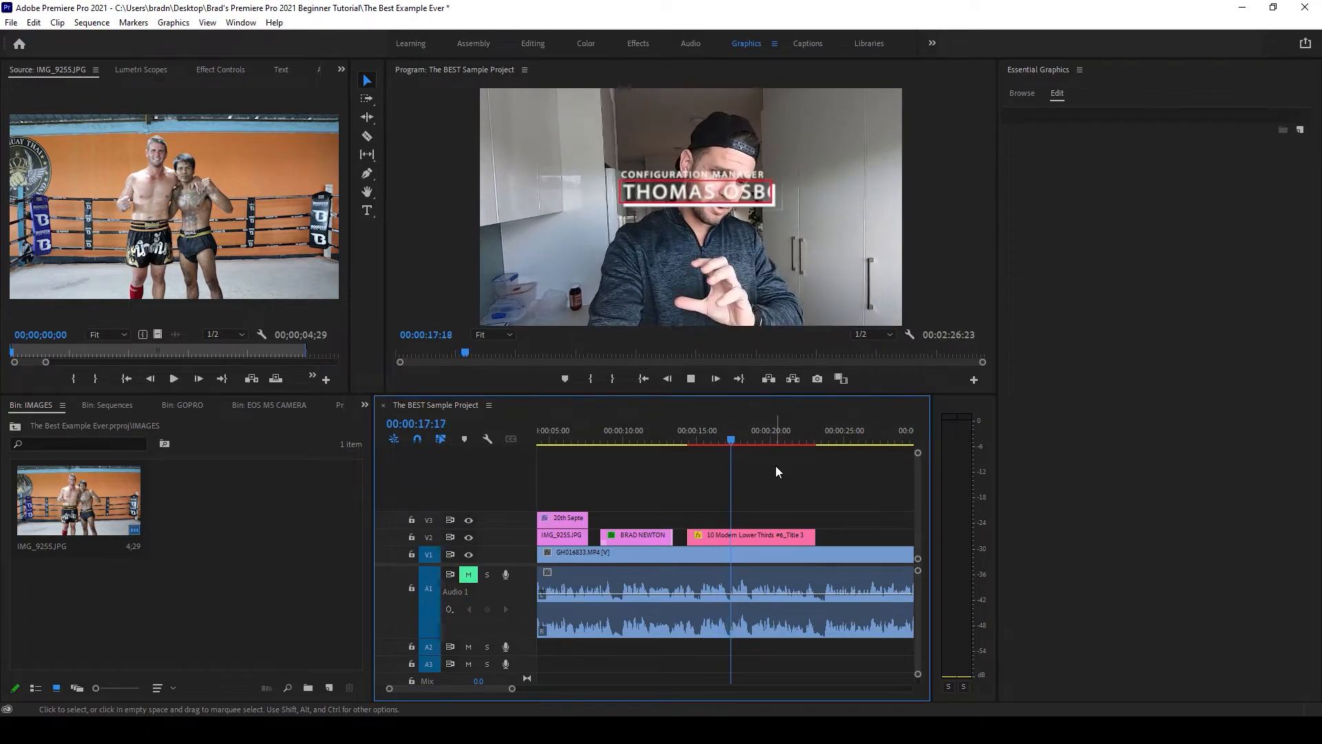
pyautogui.click(761, 535)
pyautogui.press('Delete')
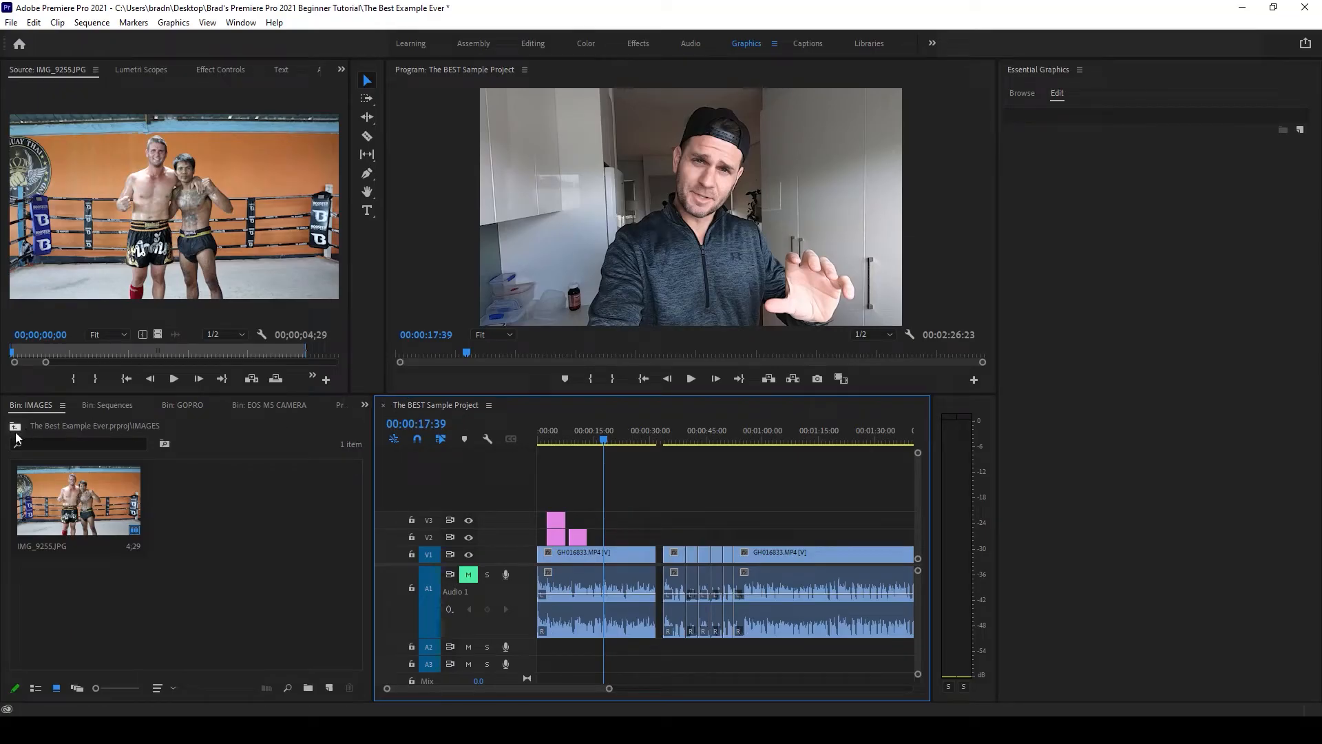
# - Place the ES_Real Spill track from the BACKGROUND MUSIC bin on A2 at the sequence start and expand the track height
pyautogui.click(16, 431)
pyautogui.click(197, 618)
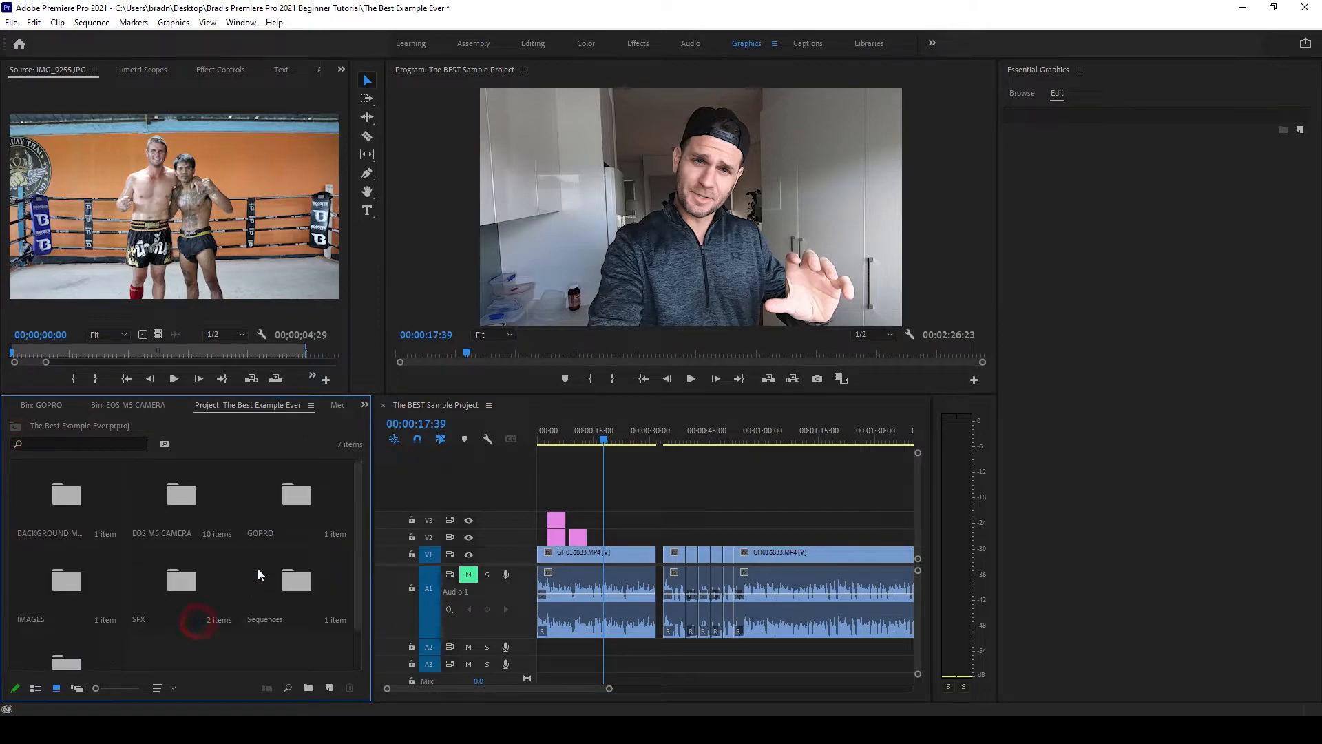
pyautogui.doubleClick(72, 499)
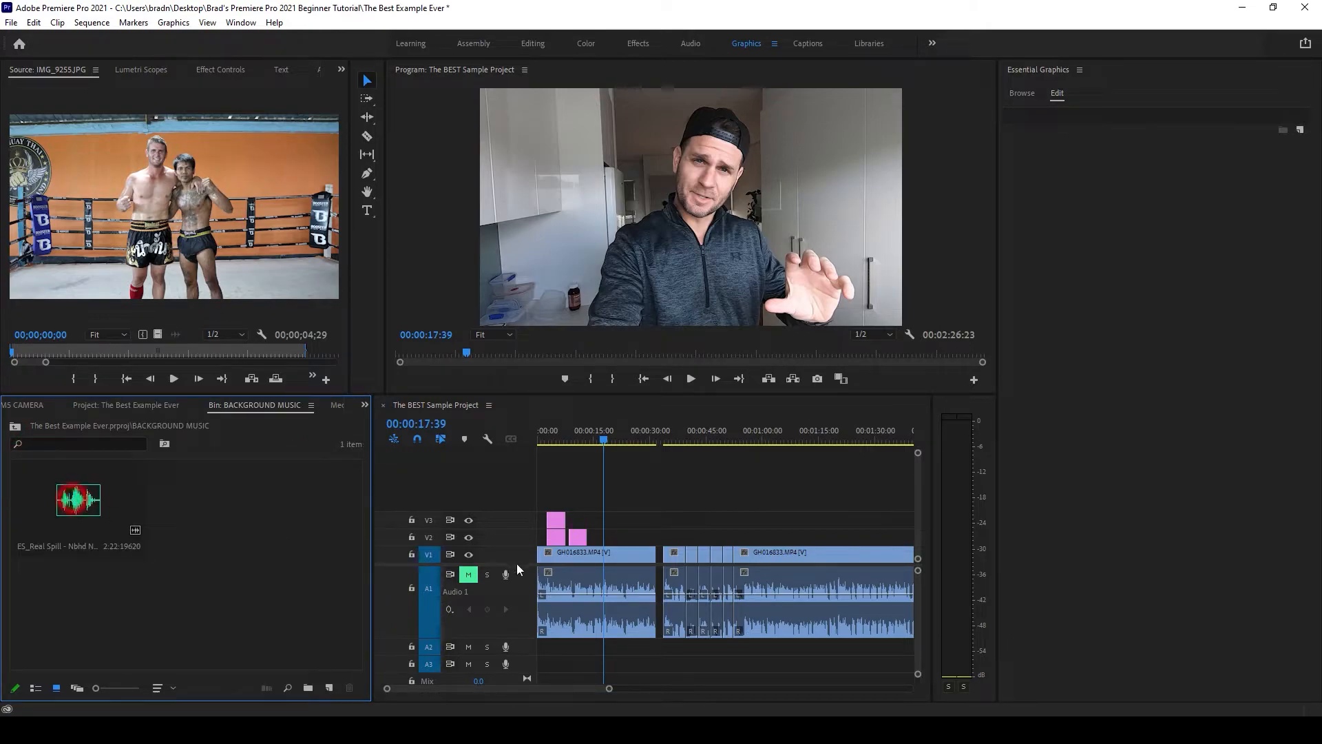
pyautogui.scroll(-2, 523, 592)
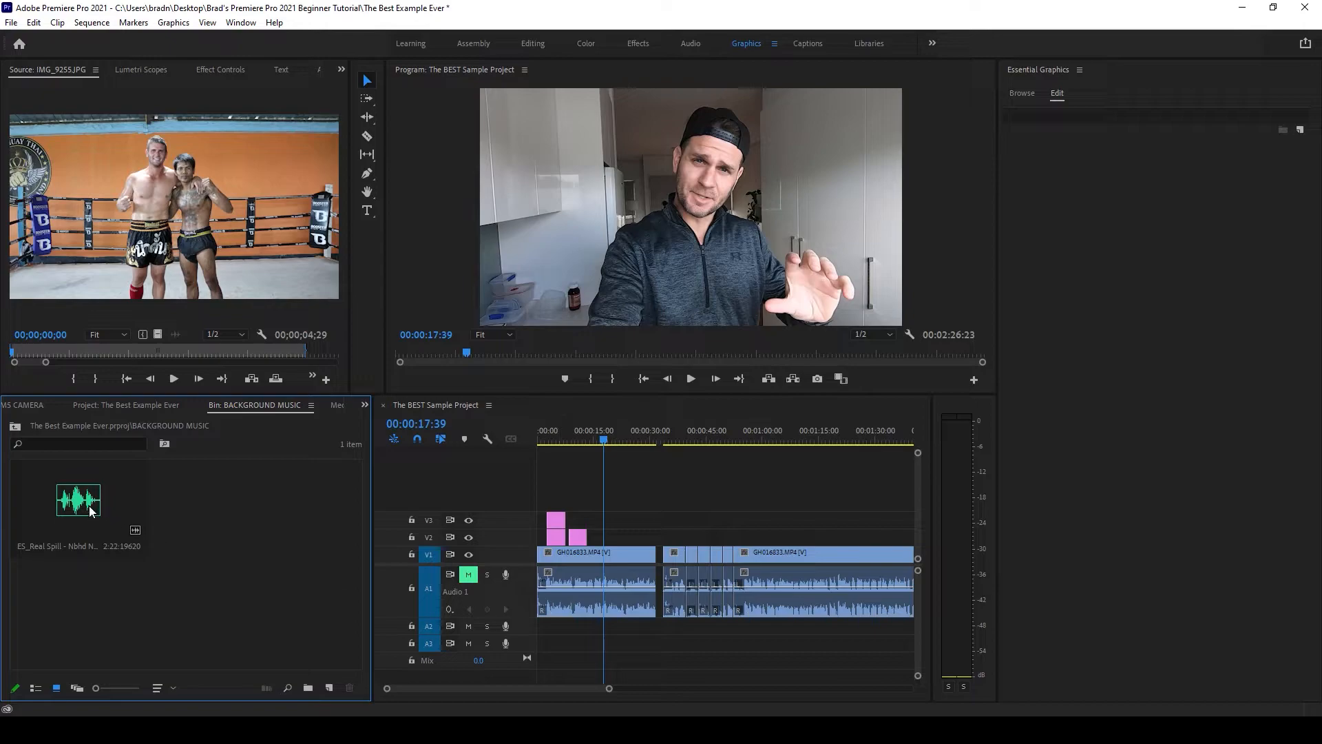
pyautogui.moveTo(89, 505); pyautogui.dragTo(529, 630)
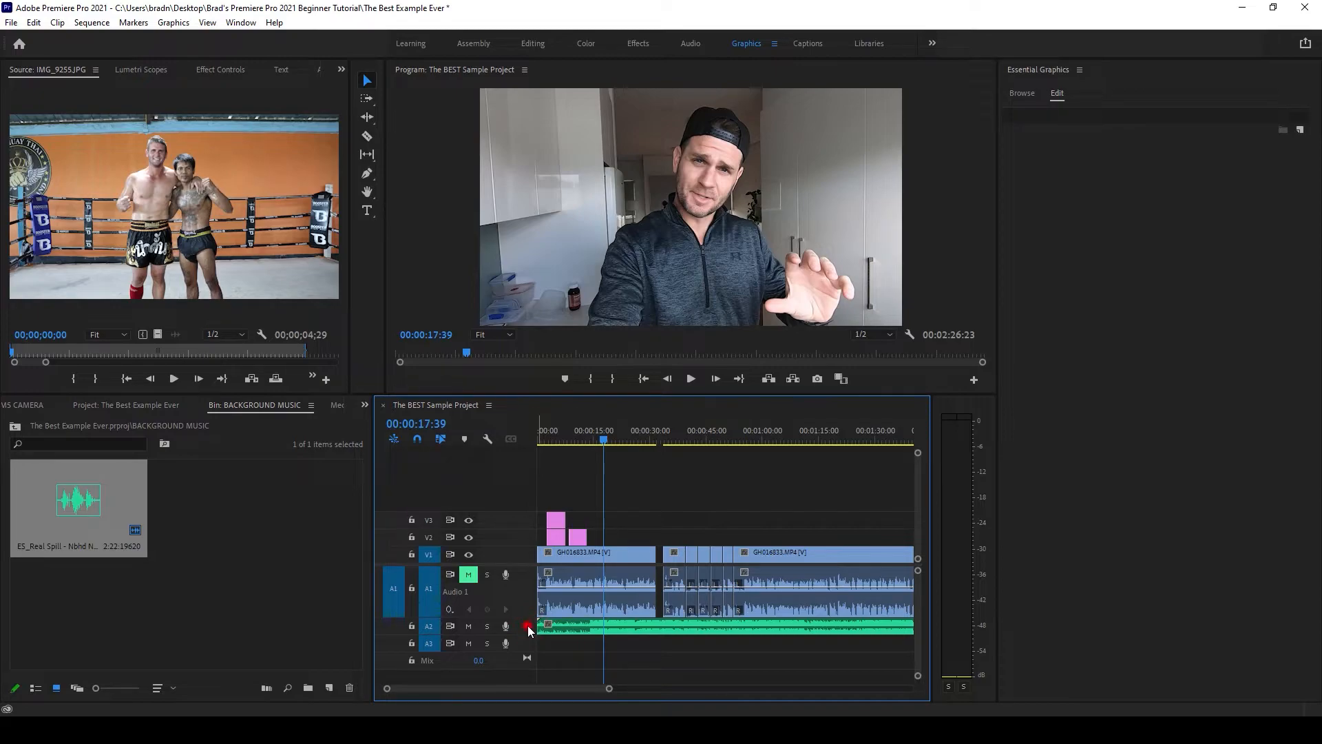
pyautogui.doubleClick(527, 625)
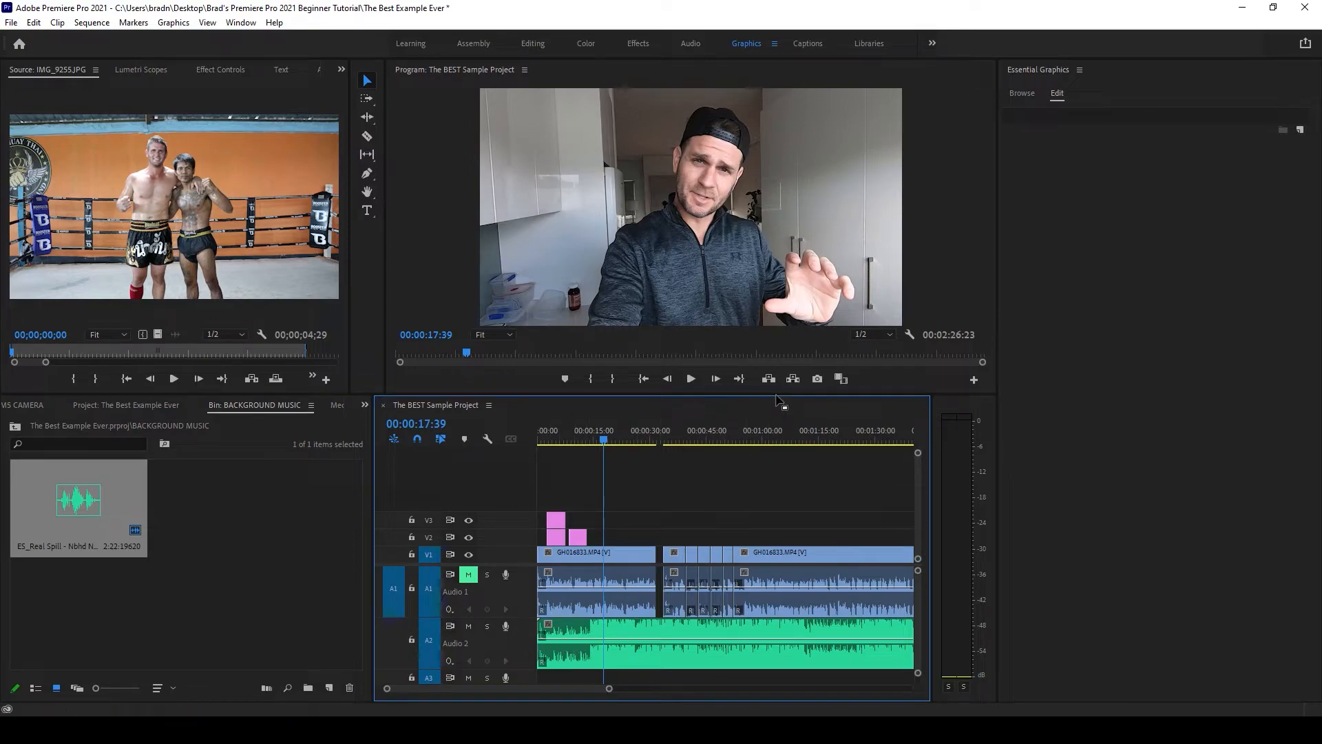
# - Enlarge the timeline area upward and to both sides by shrinking the monitors, graphics area and project bin
pyautogui.hotkey('ctrl', 's')
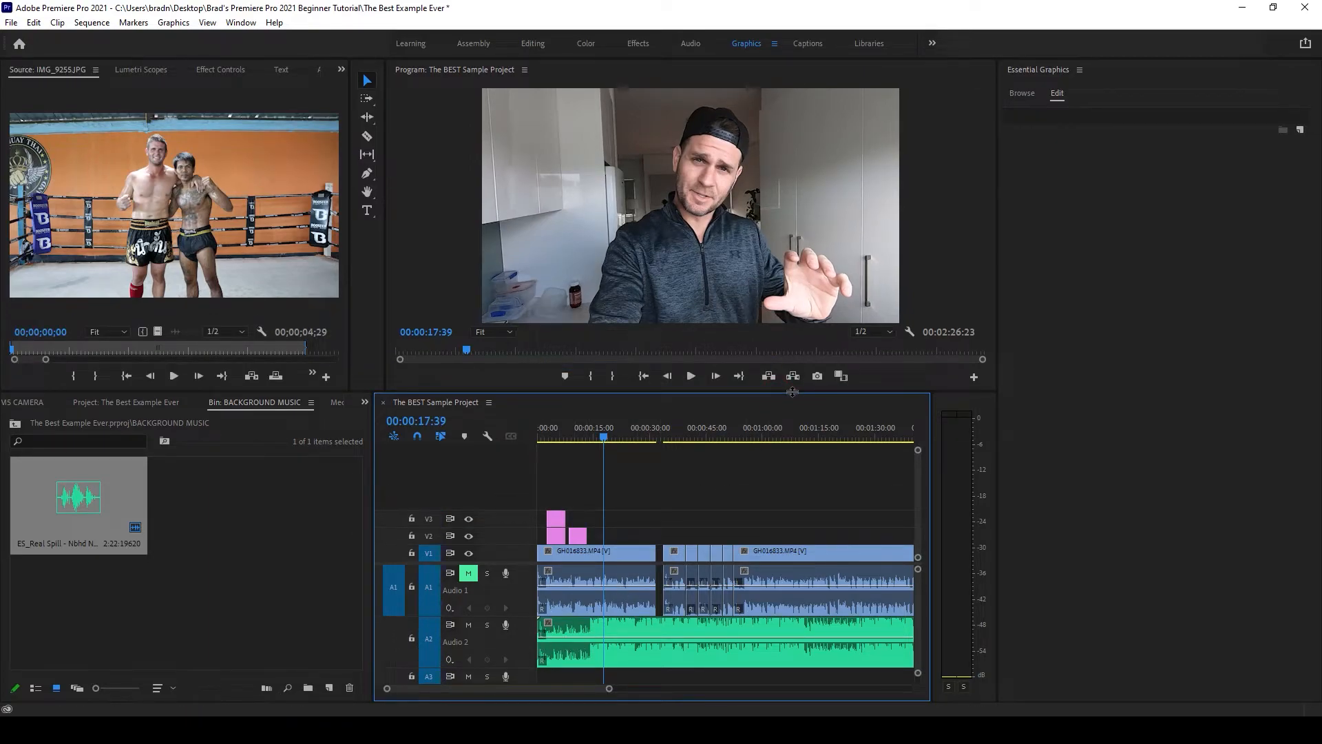
pyautogui.moveTo(792, 391); pyautogui.dragTo(792, 316)
pyautogui.moveTo(933, 330); pyautogui.dragTo(1073, 308)
pyautogui.moveTo(942, 323); pyautogui.dragTo(1030, 323)
pyautogui.moveTo(373, 345); pyautogui.dragTo(262, 346)
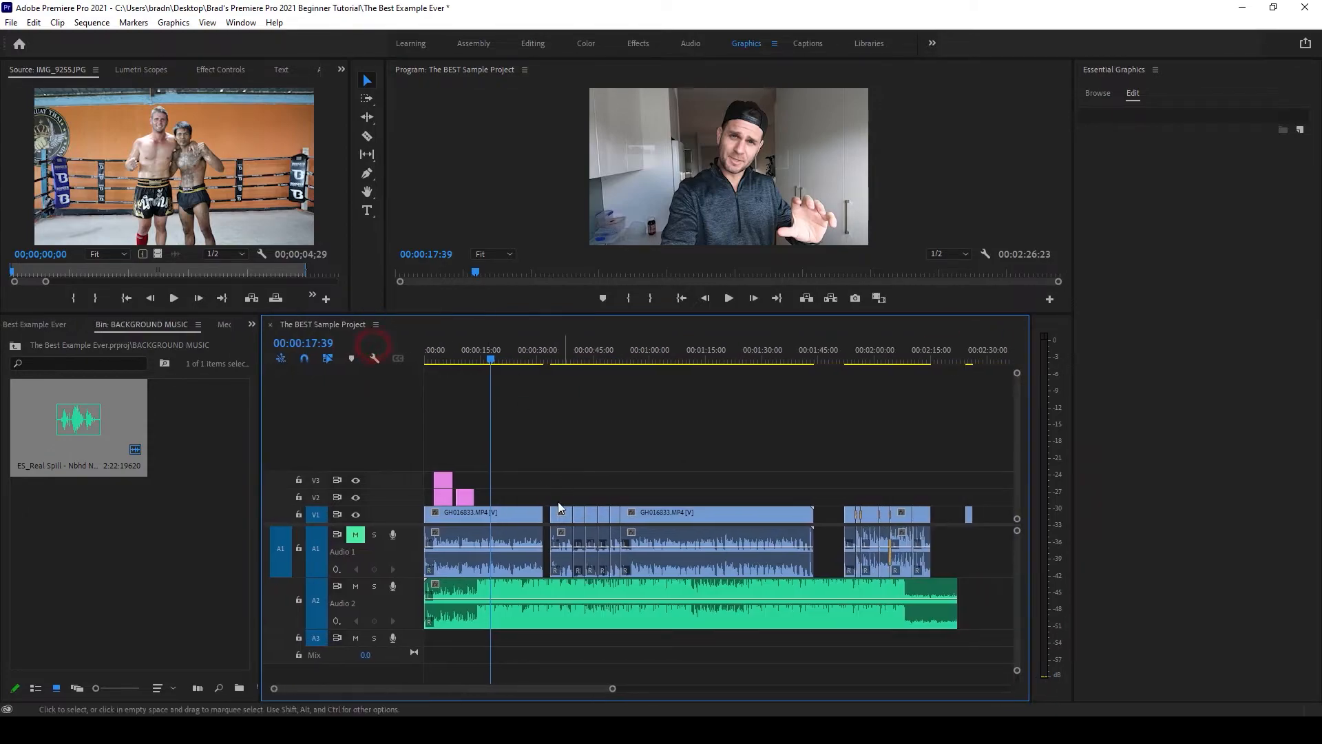
# - Play the sequence with the background music from about 12 seconds and widen the audio meters to check the level
pyautogui.click(474, 361)
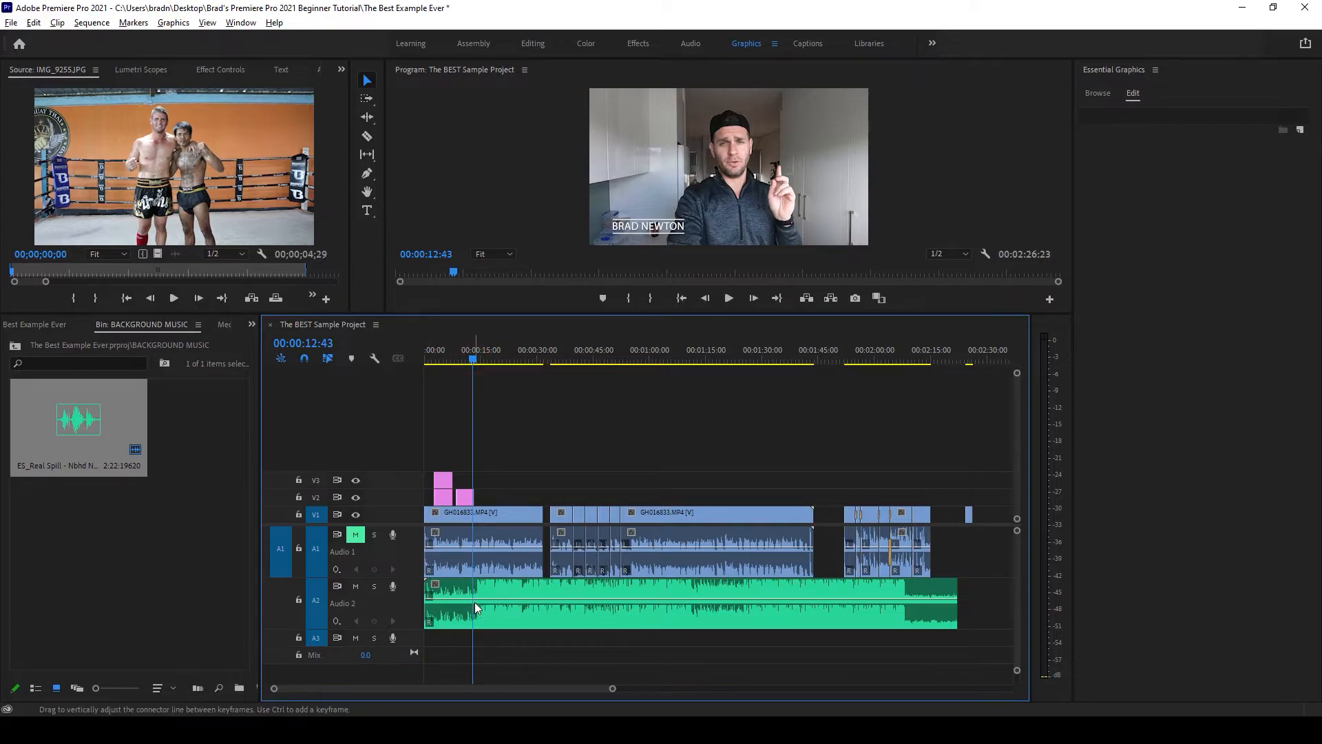
pyautogui.press('alt')
pyautogui.scroll(4, 498, 613)
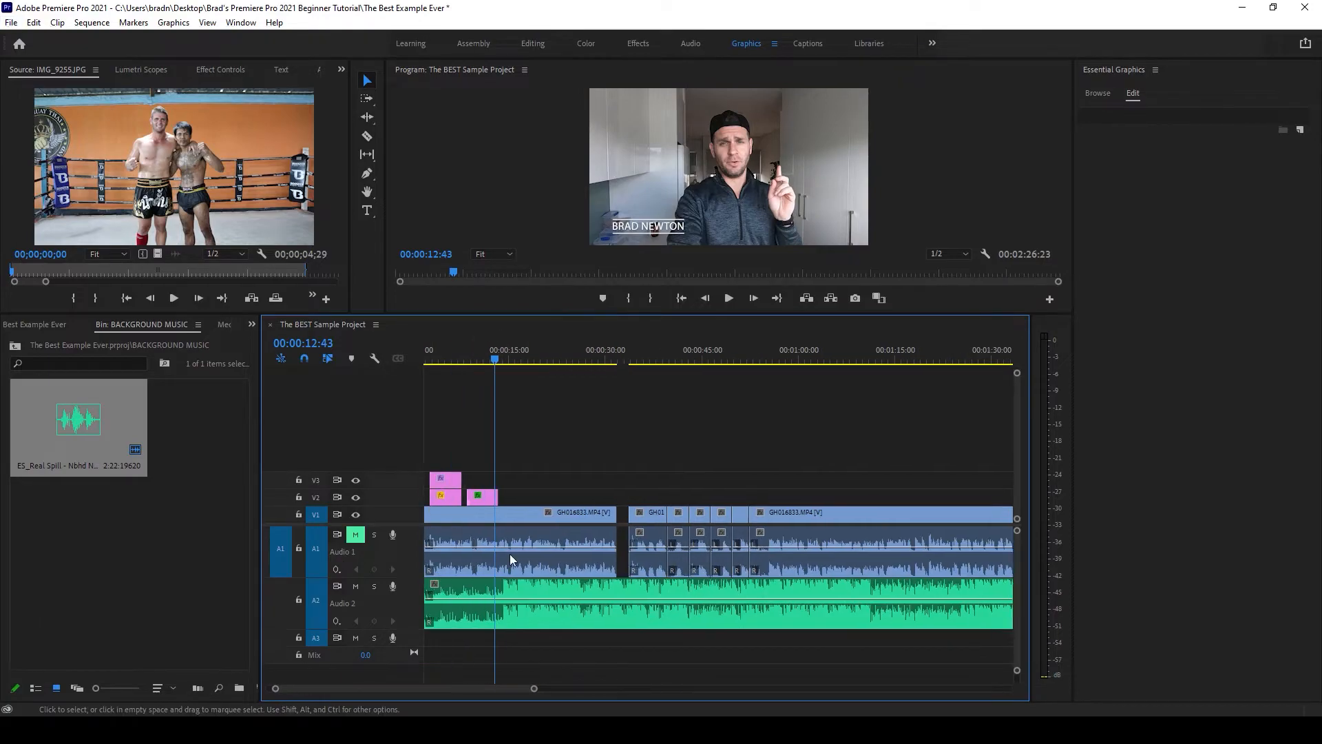
pyautogui.click(547, 470)
pyautogui.press('space')
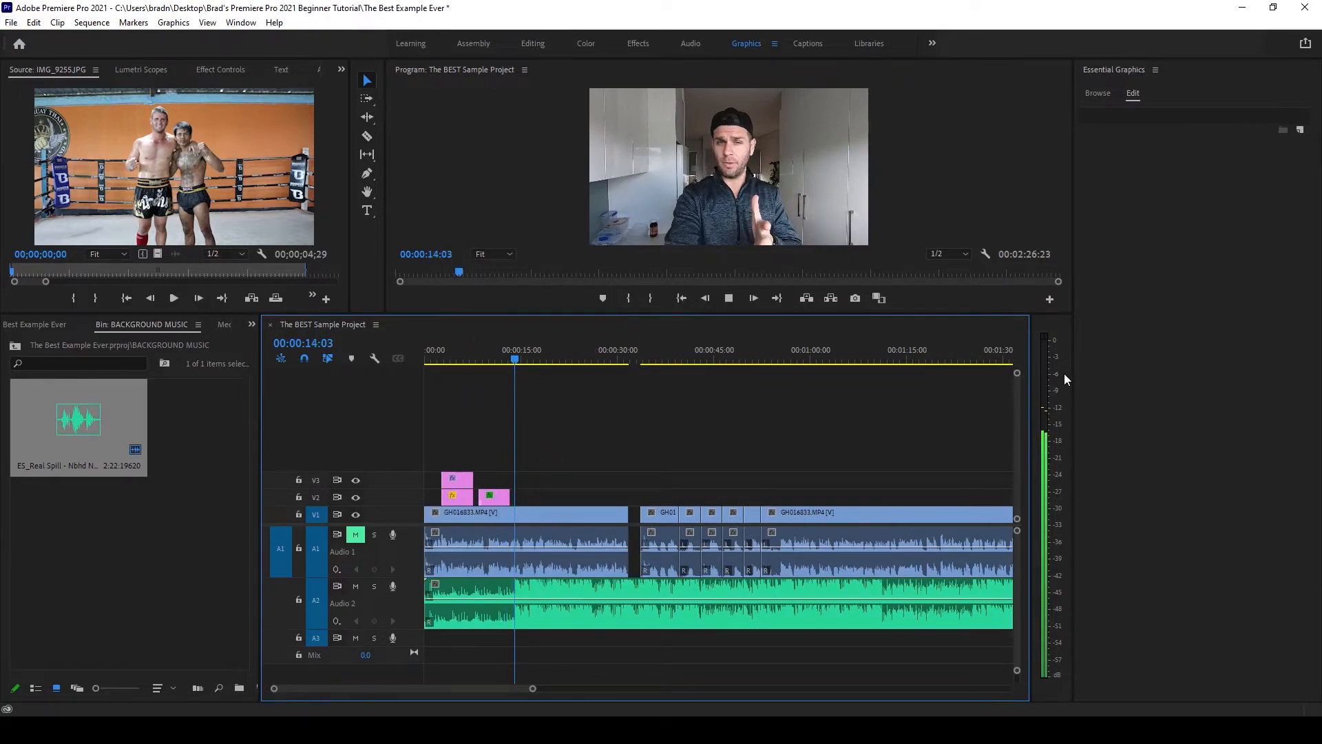
pyautogui.moveTo(1073, 357); pyautogui.dragTo(1096, 356)
pyautogui.click(690, 481)
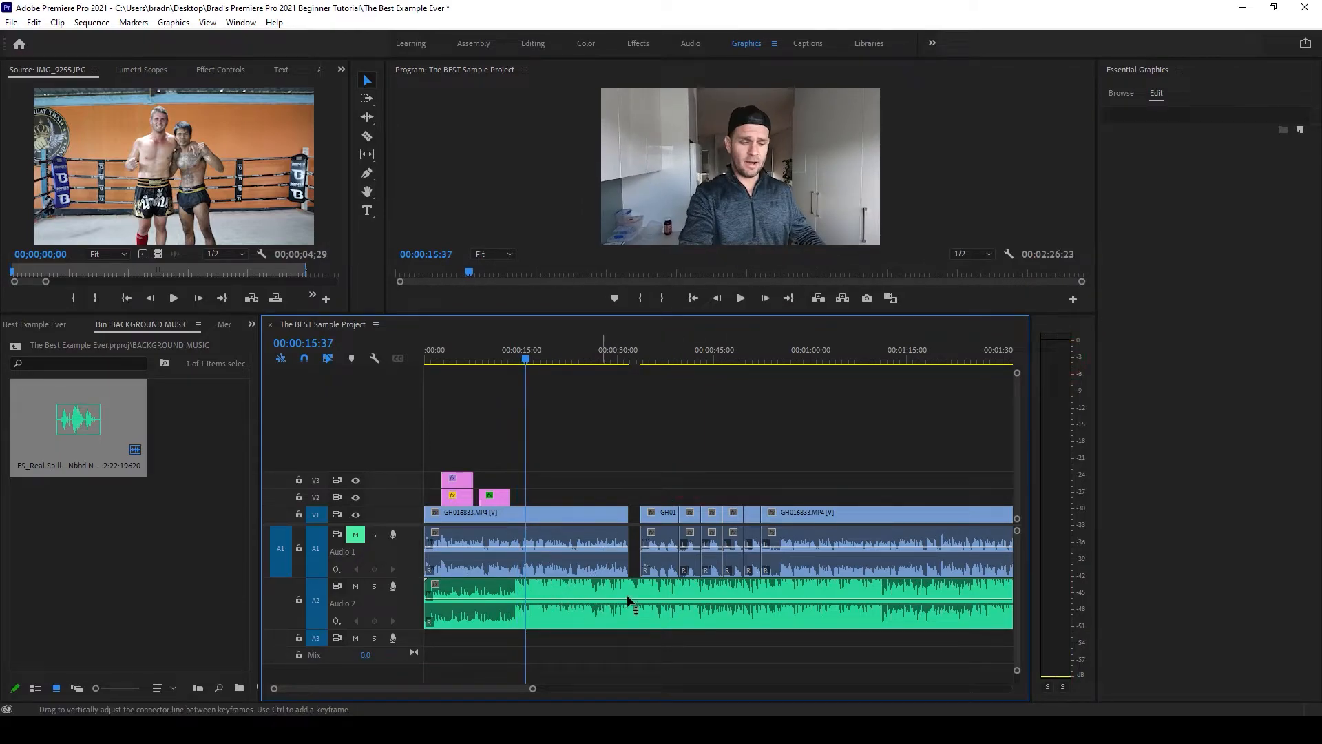
# - Lower the volume line of the ES_Real Spill music clip on A2 to about -7.4 dB
pyautogui.click(365, 82)
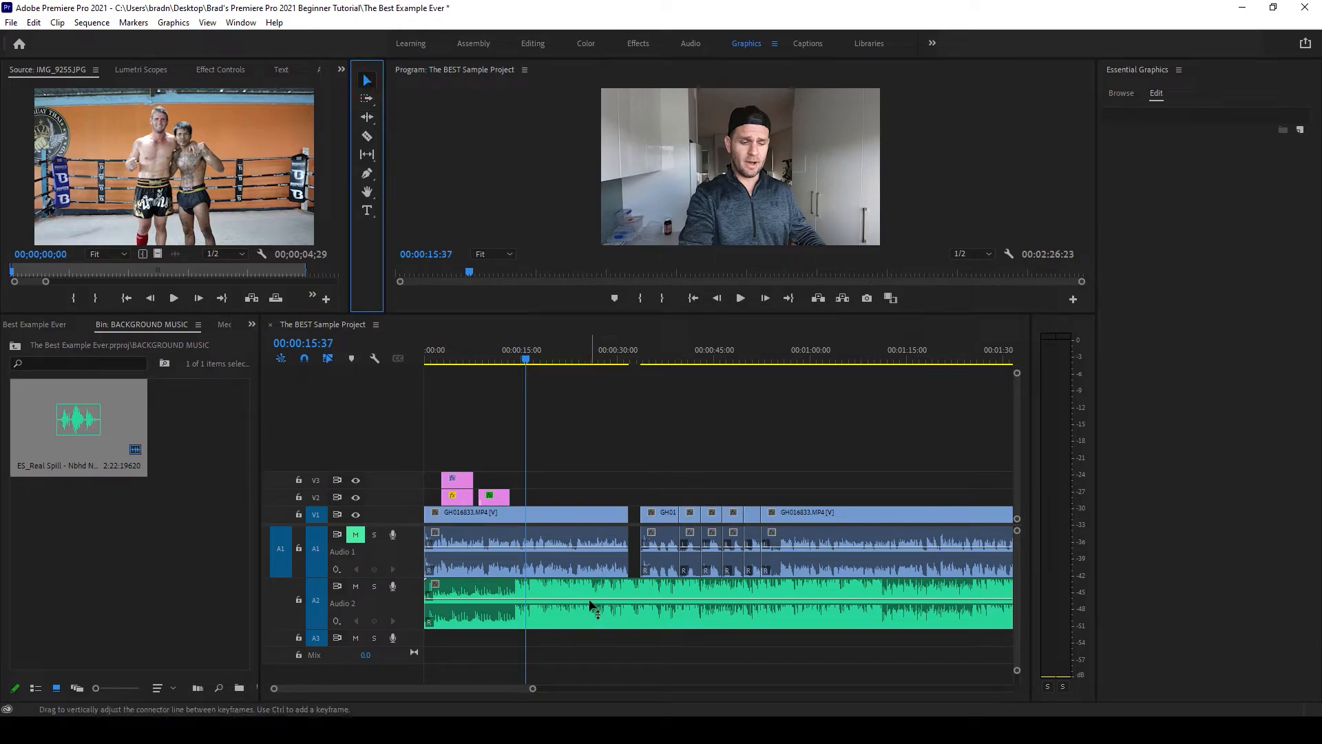
pyautogui.moveTo(591, 598); pyautogui.dragTo(589, 604)
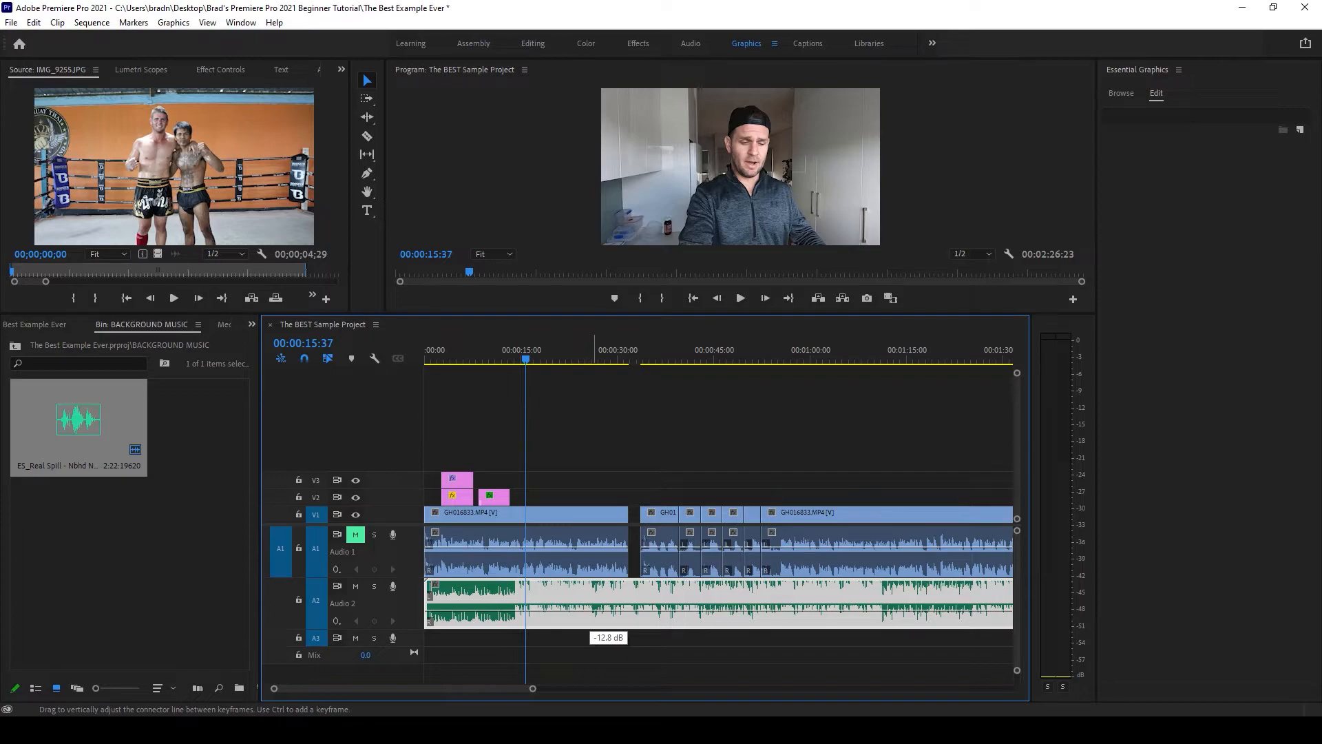
pyautogui.moveTo(589, 603); pyautogui.dragTo(589, 598)
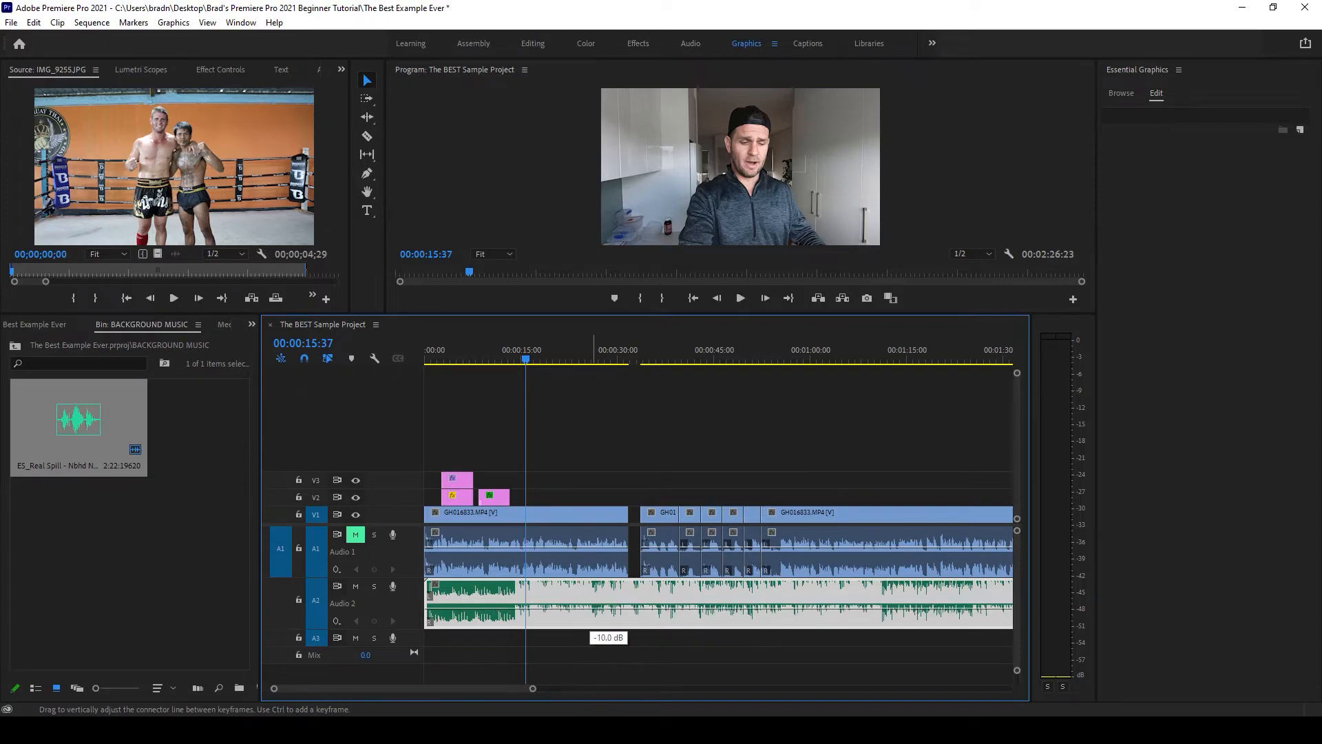
pyautogui.moveTo(600, 619); pyautogui.dragTo(599, 619)
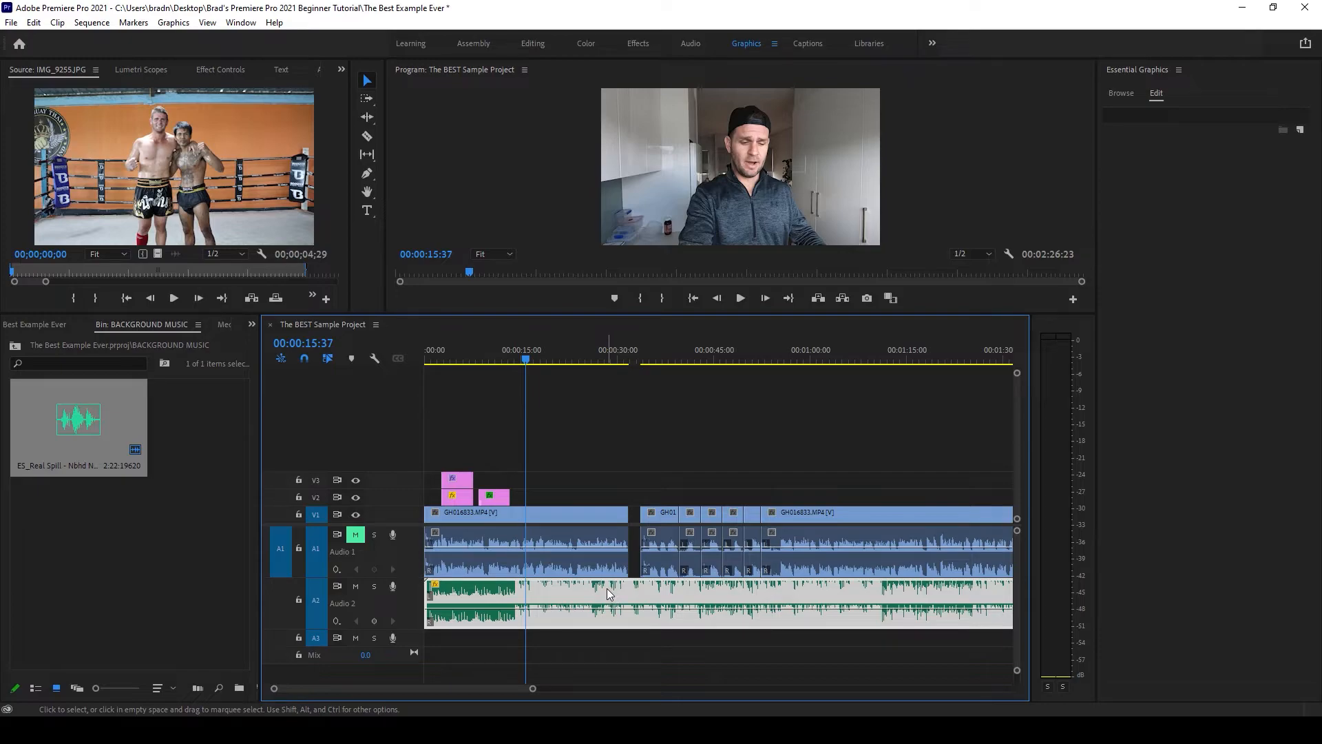
# - Set the A2 music clip to show its Volume Level keyframes
pyautogui.rightClick(581, 591)
pyautogui.moveTo(630, 583)
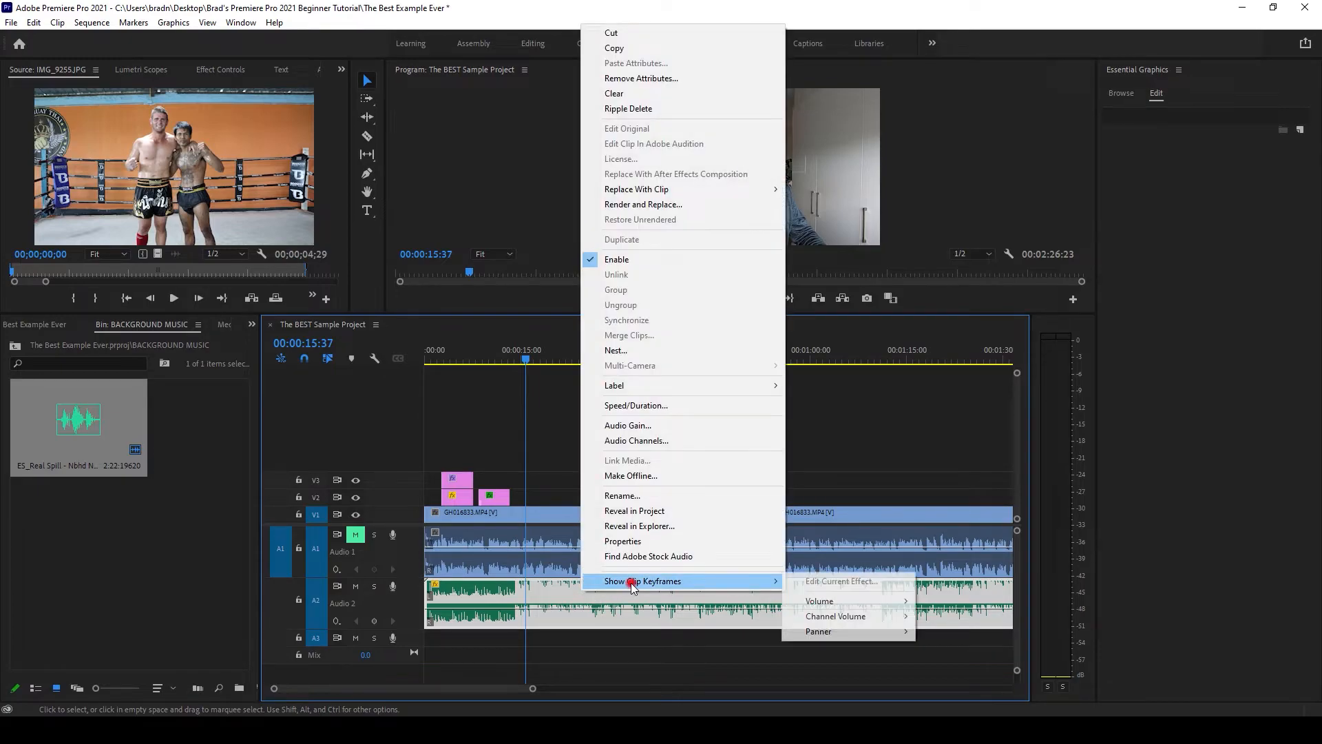
pyautogui.moveTo(849, 604)
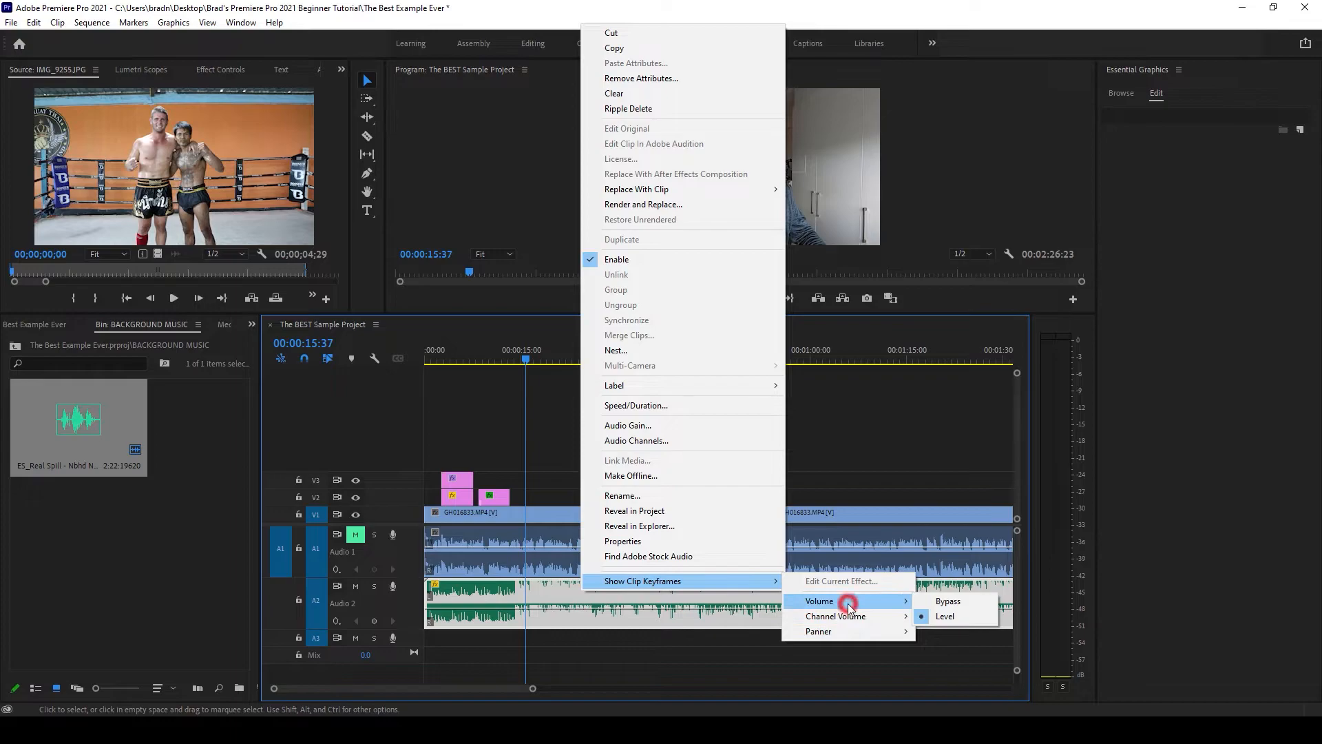
pyautogui.click(948, 617)
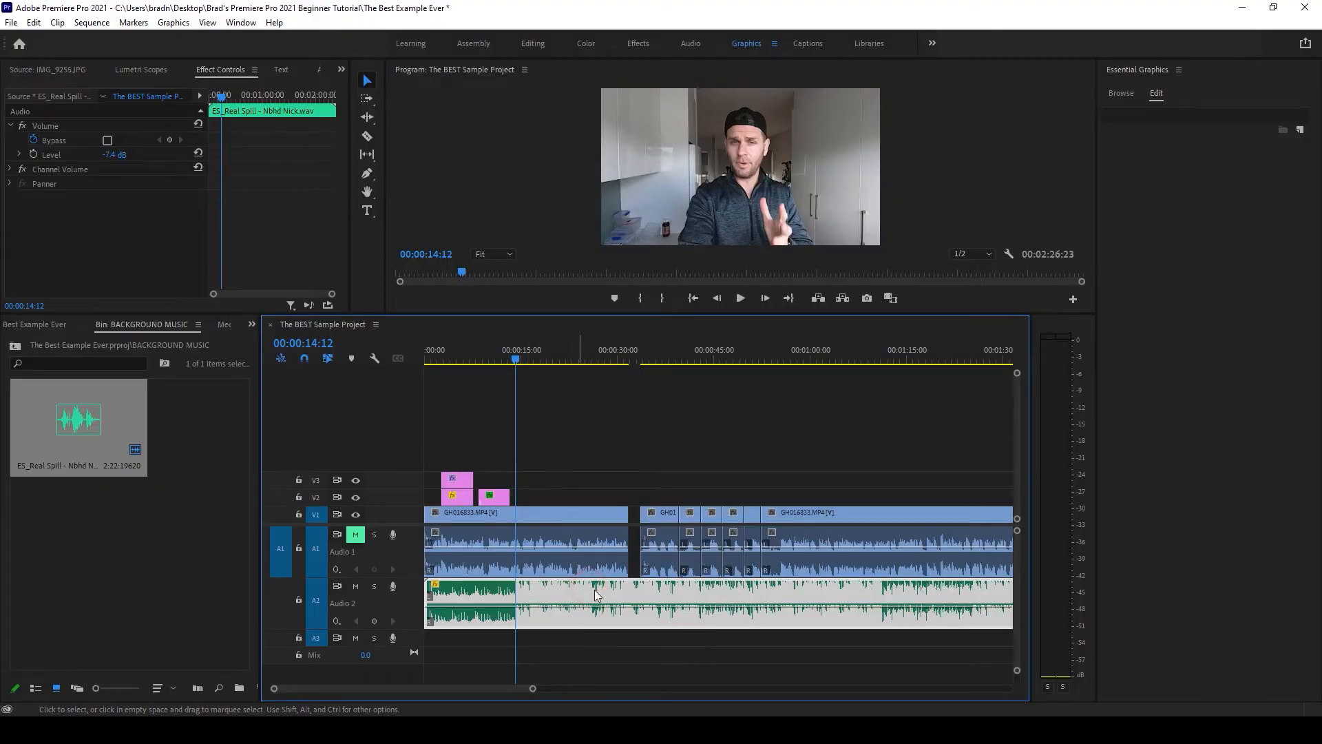
# - Lower the A2 music clip's Volume Level to about -20.1 dB and play the sequence from about 14 seconds
pyautogui.click(235, 71)
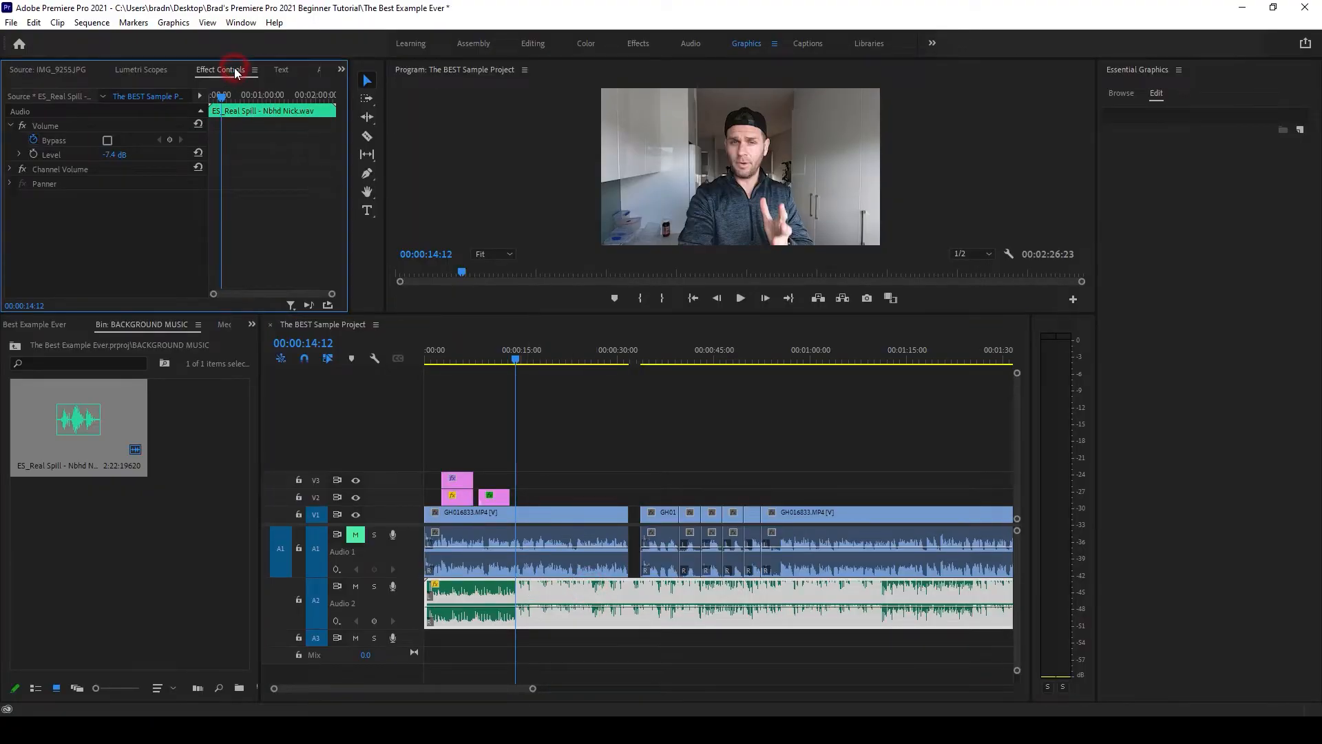
pyautogui.click(10, 125)
pyautogui.click(50, 126)
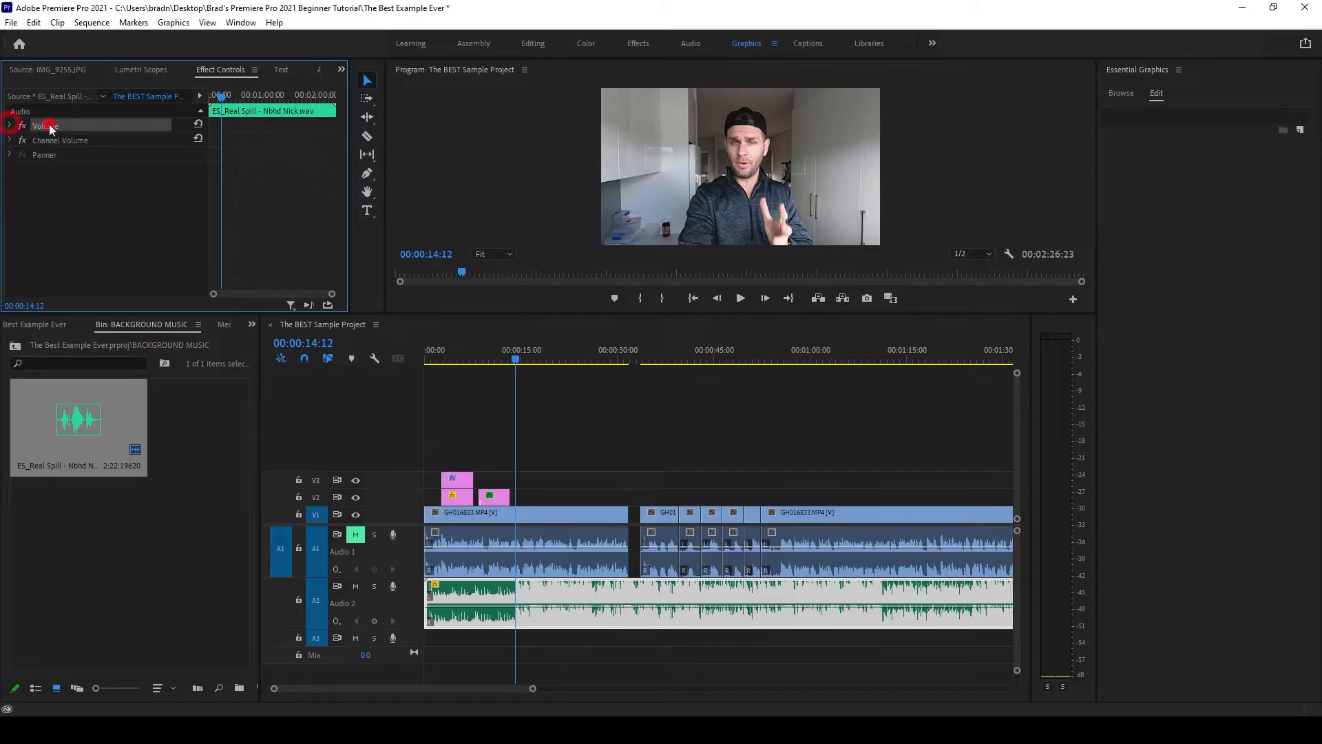
pyautogui.click(9, 126)
pyautogui.click(48, 159)
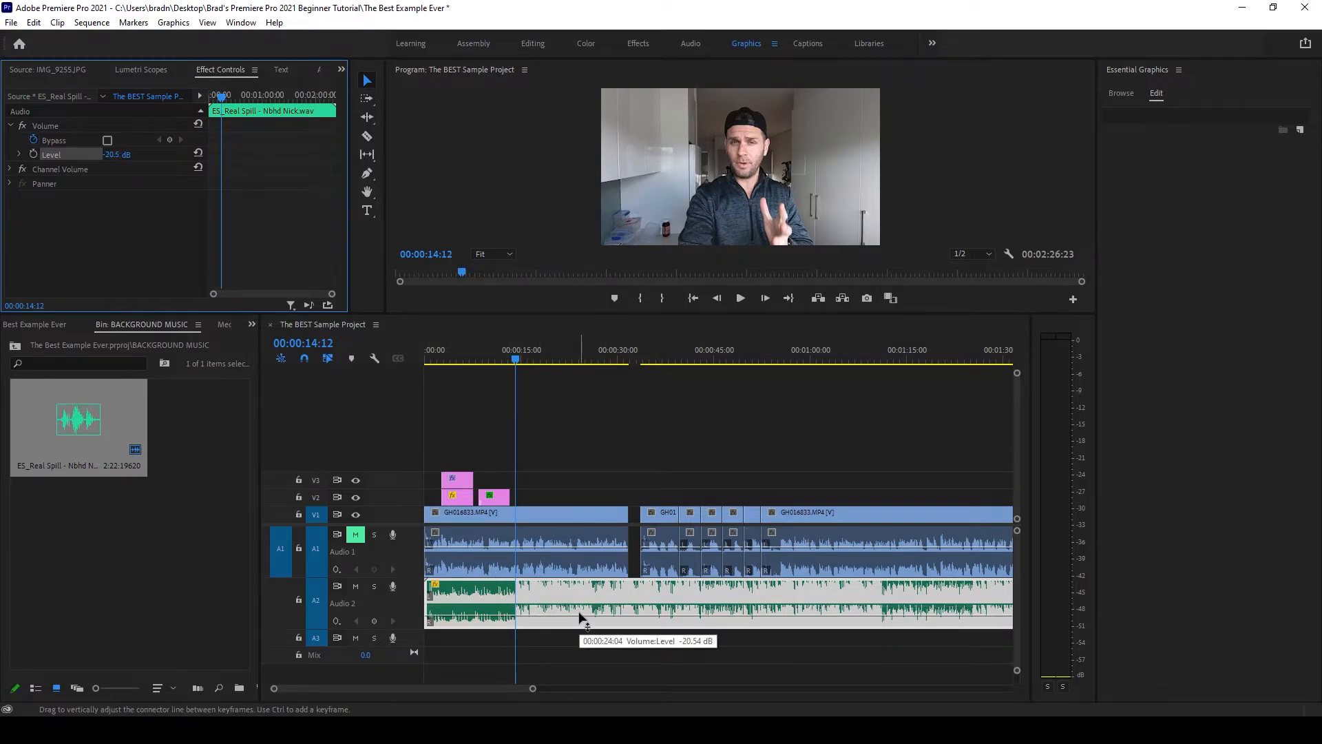
pyautogui.moveTo(579, 615); pyautogui.dragTo(568, 608)
pyautogui.click(563, 461)
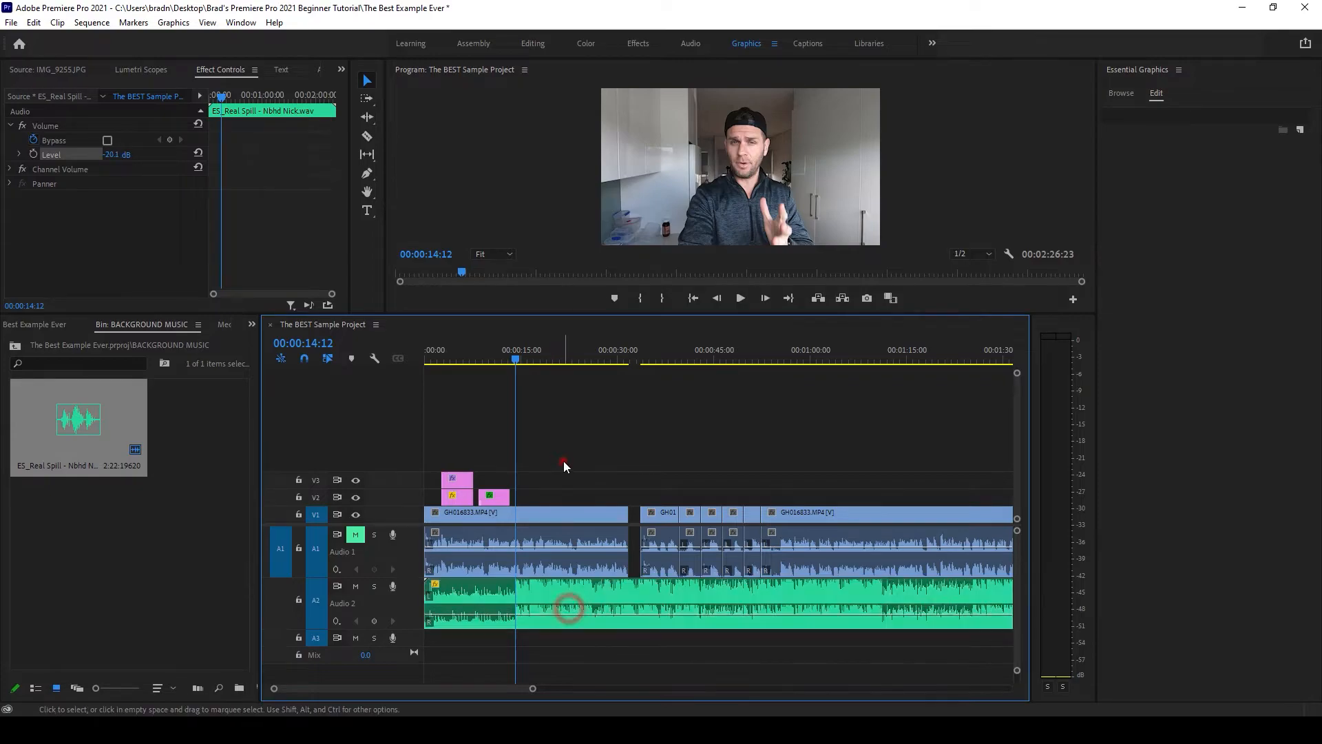
pyautogui.press('space')
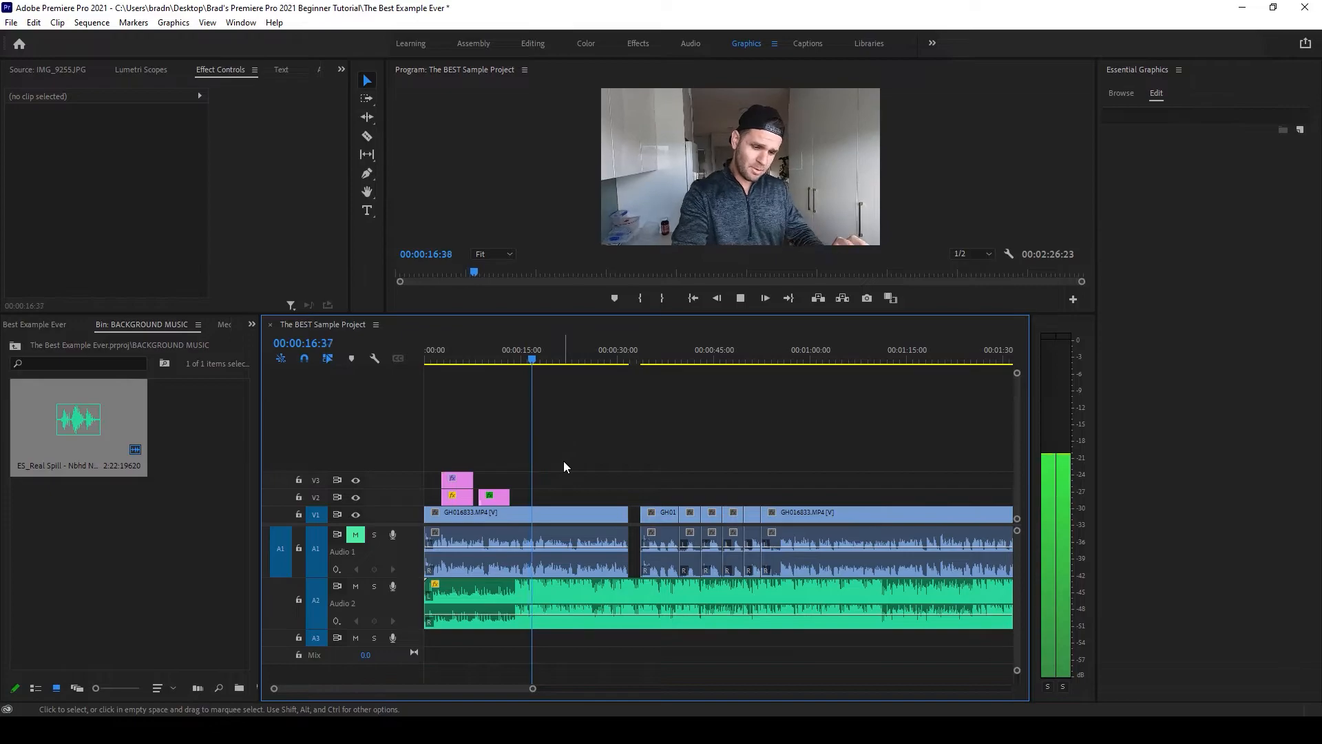
pyautogui.press('space')
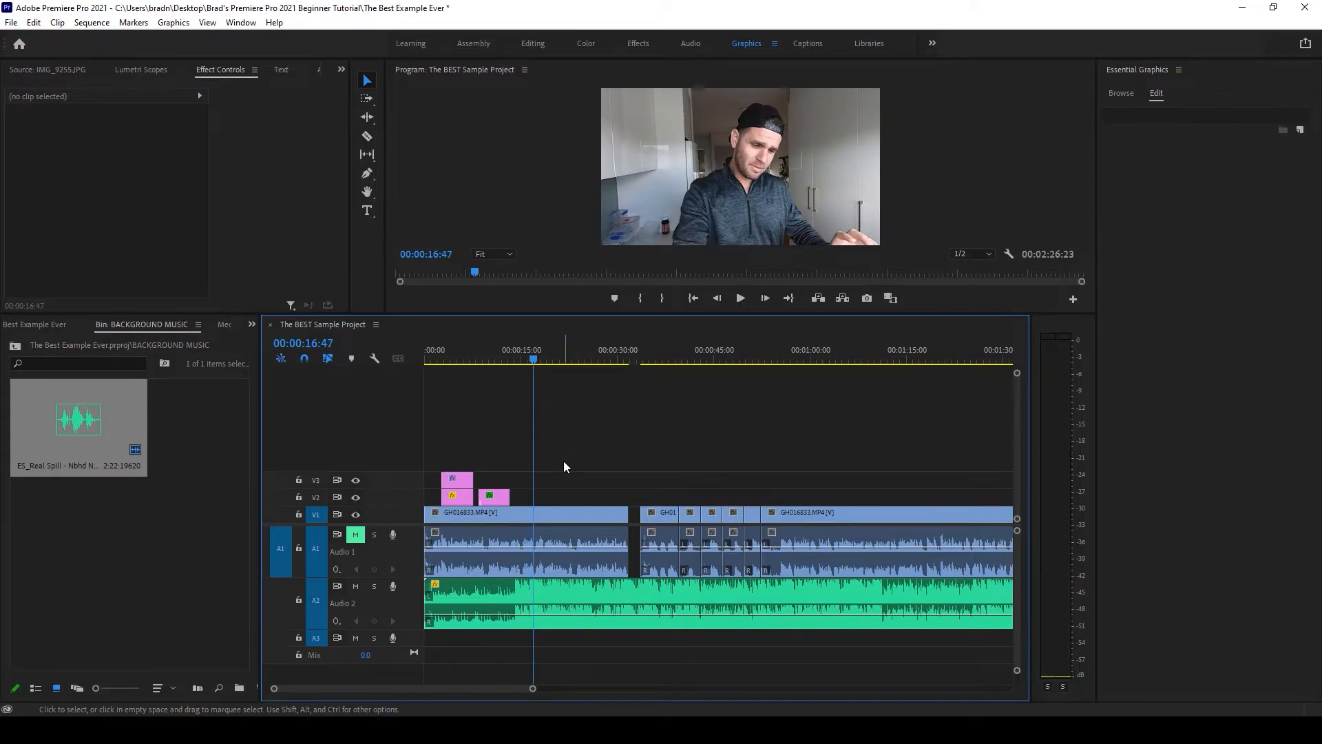
# - Shift the music clip on A2 so it starts at about 29 seconds, and return to the project's list of bins
pyautogui.press('-')
pyautogui.press('-')
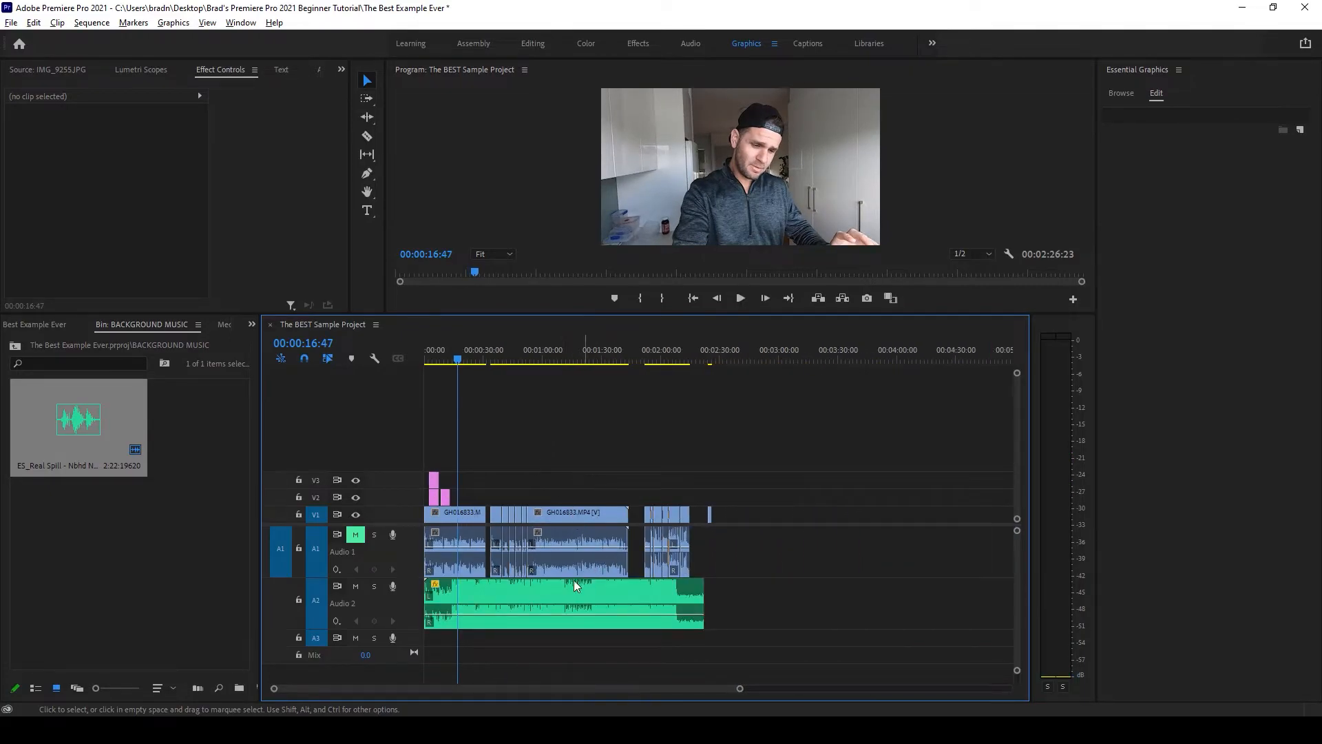
pyautogui.scroll(-5, 573, 580)
pyautogui.scroll(5, 573, 580)
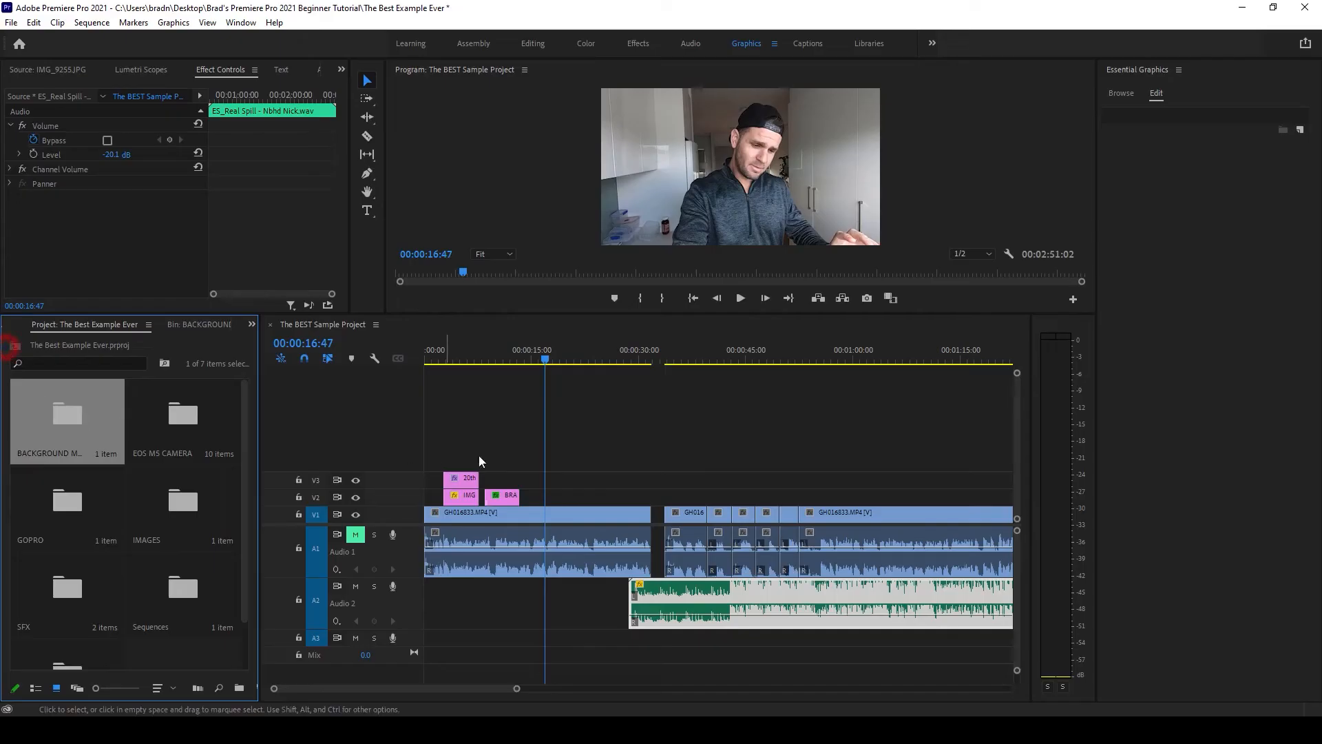
pyautogui.press('=')
pyautogui.press('=')
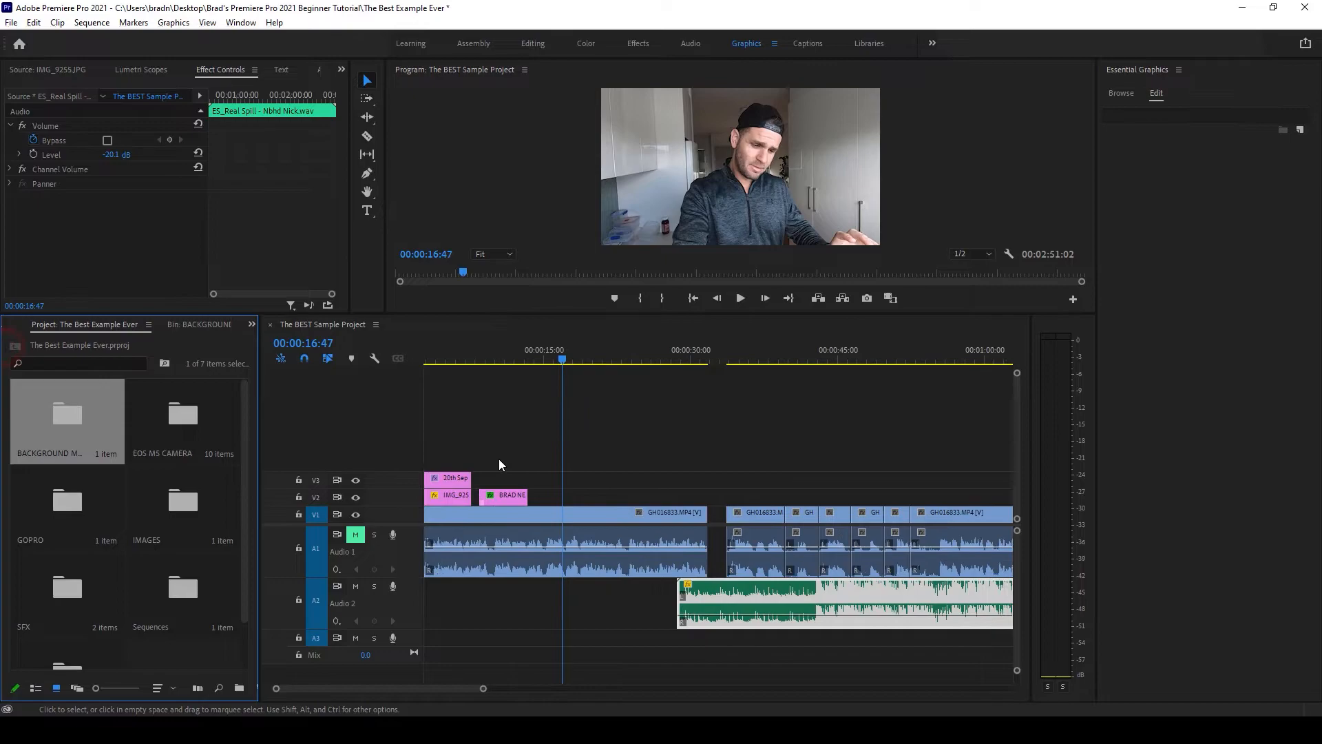
# - Open the SFX bin and preview the ES_Apple Mouse Click and ES_Typewriter Type sound effects
pyautogui.doubleClick(67, 593)
pyautogui.click(43, 516)
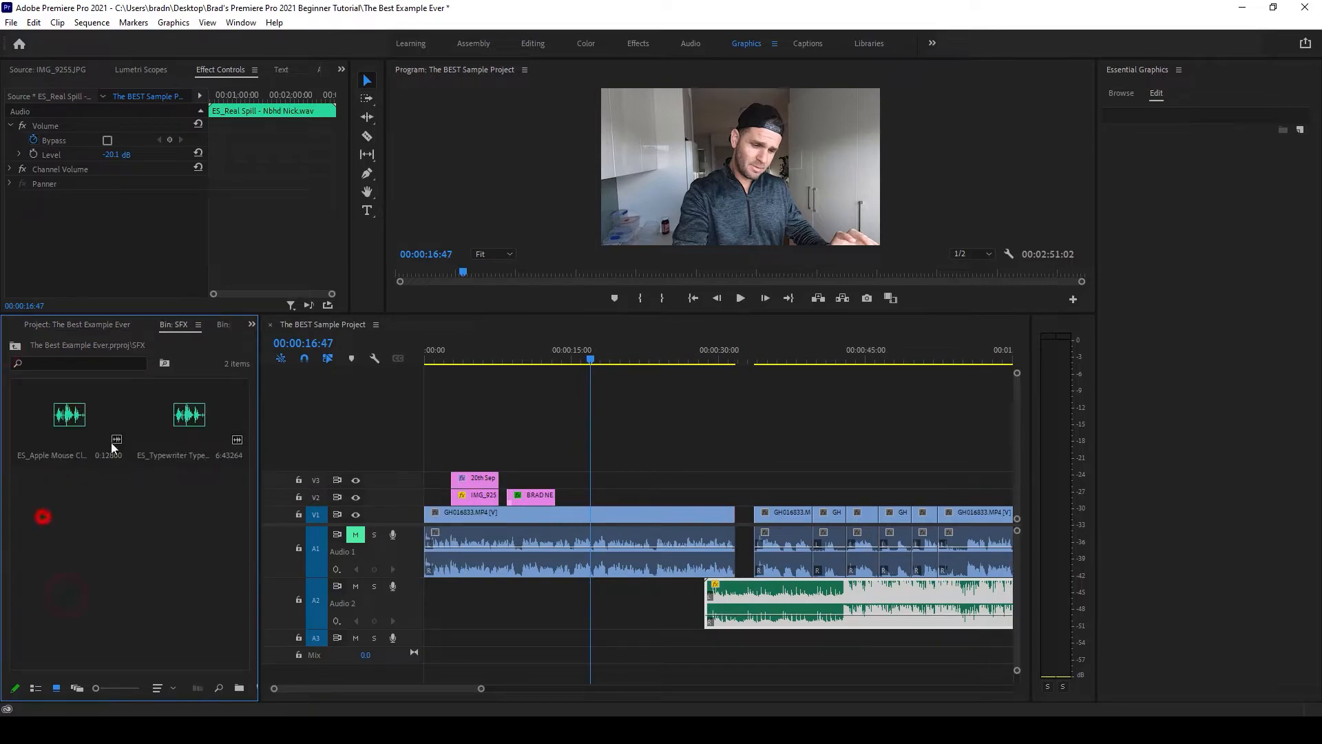
pyautogui.click(54, 401)
pyautogui.doubleClick(60, 422)
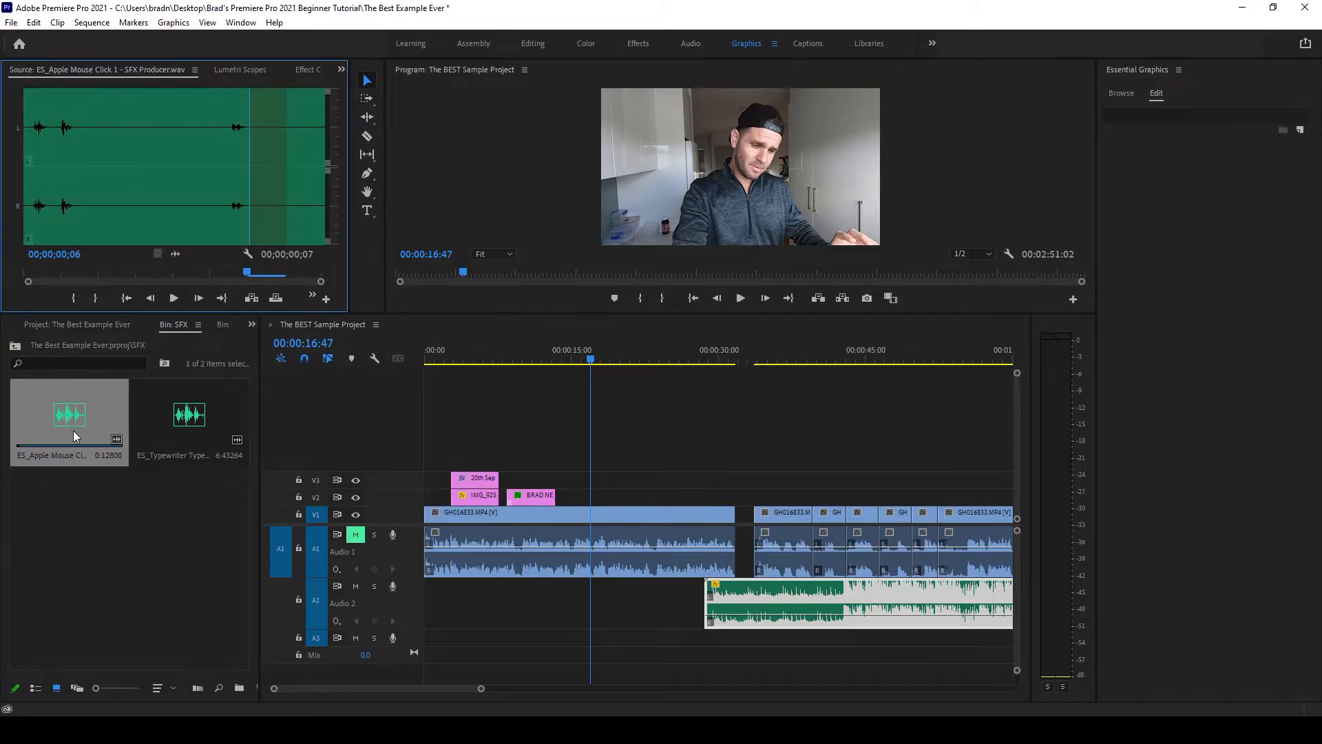
pyautogui.doubleClick(177, 423)
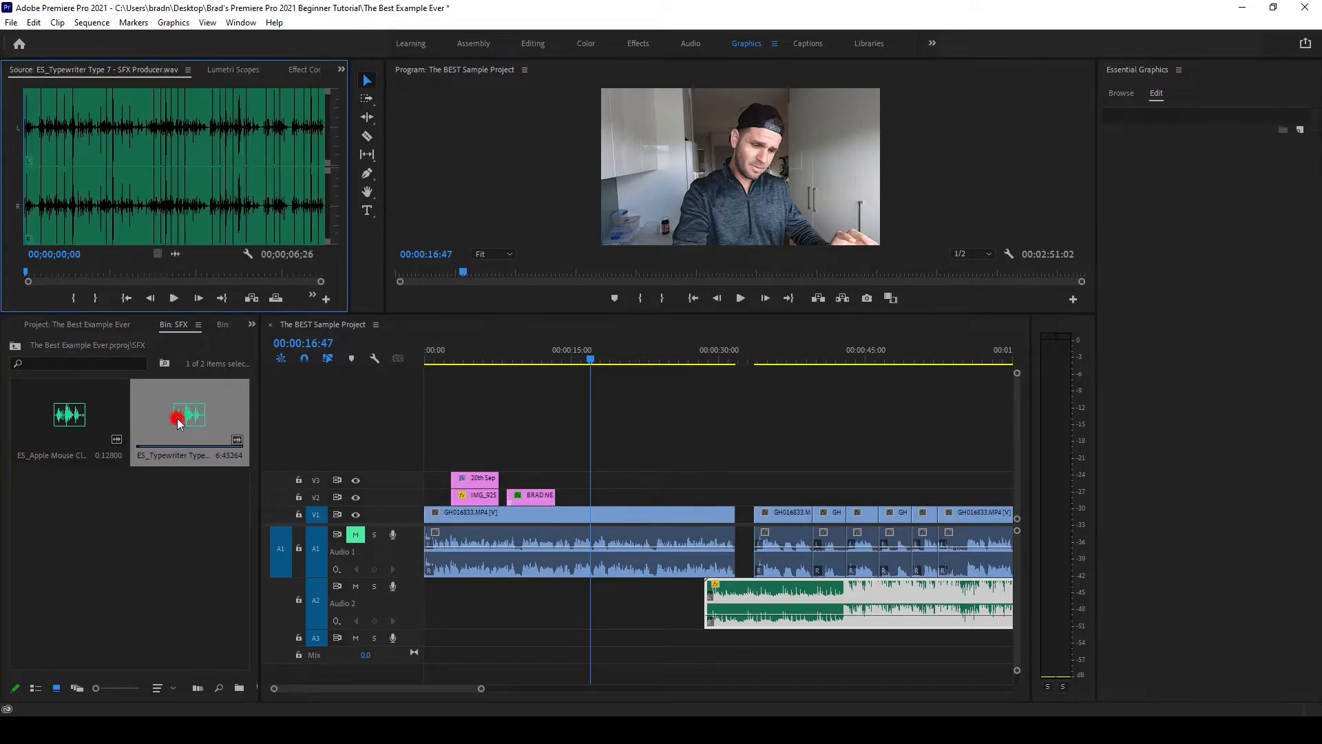
pyautogui.press('space')
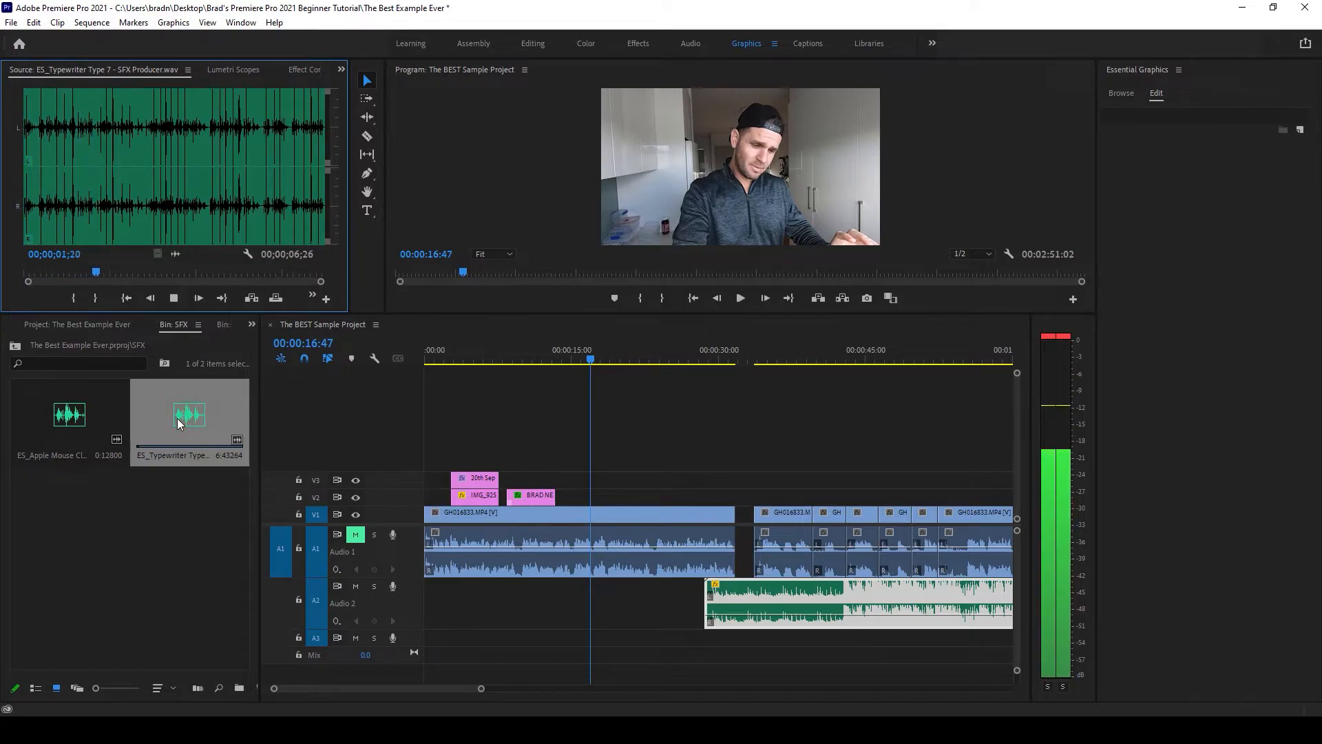
pyautogui.press('space')
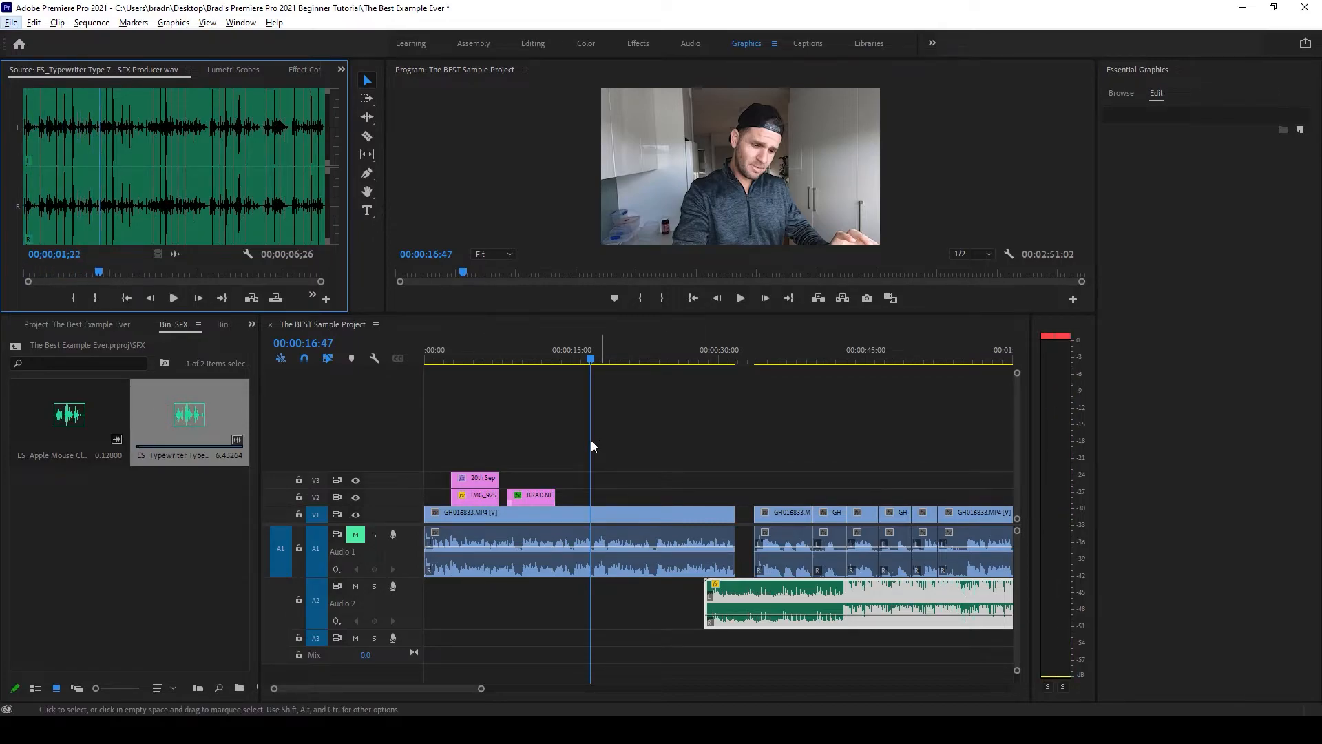
# - Play the sequence from just before the photo and date caption, at about 2 seconds
pyautogui.click(562, 439)
pyautogui.press('=')
pyautogui.press('=')
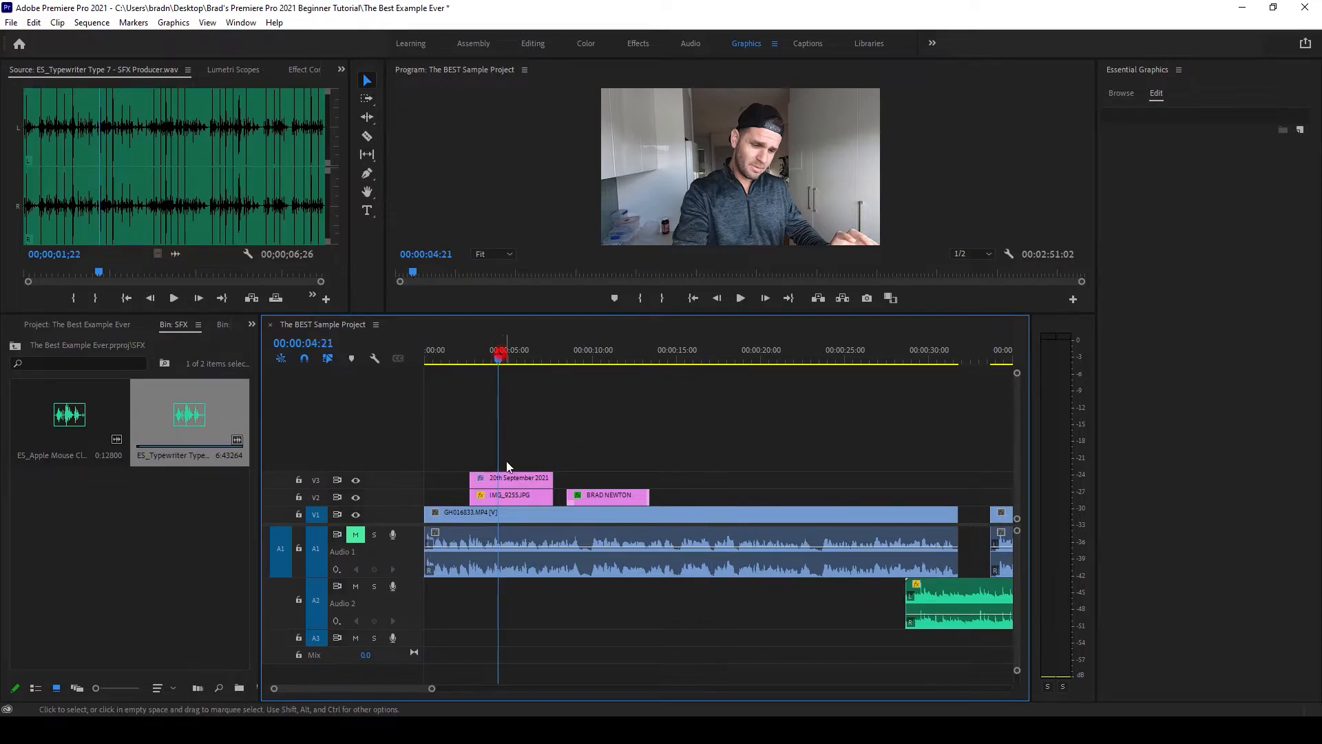
pyautogui.click(498, 354)
pyautogui.click(468, 354)
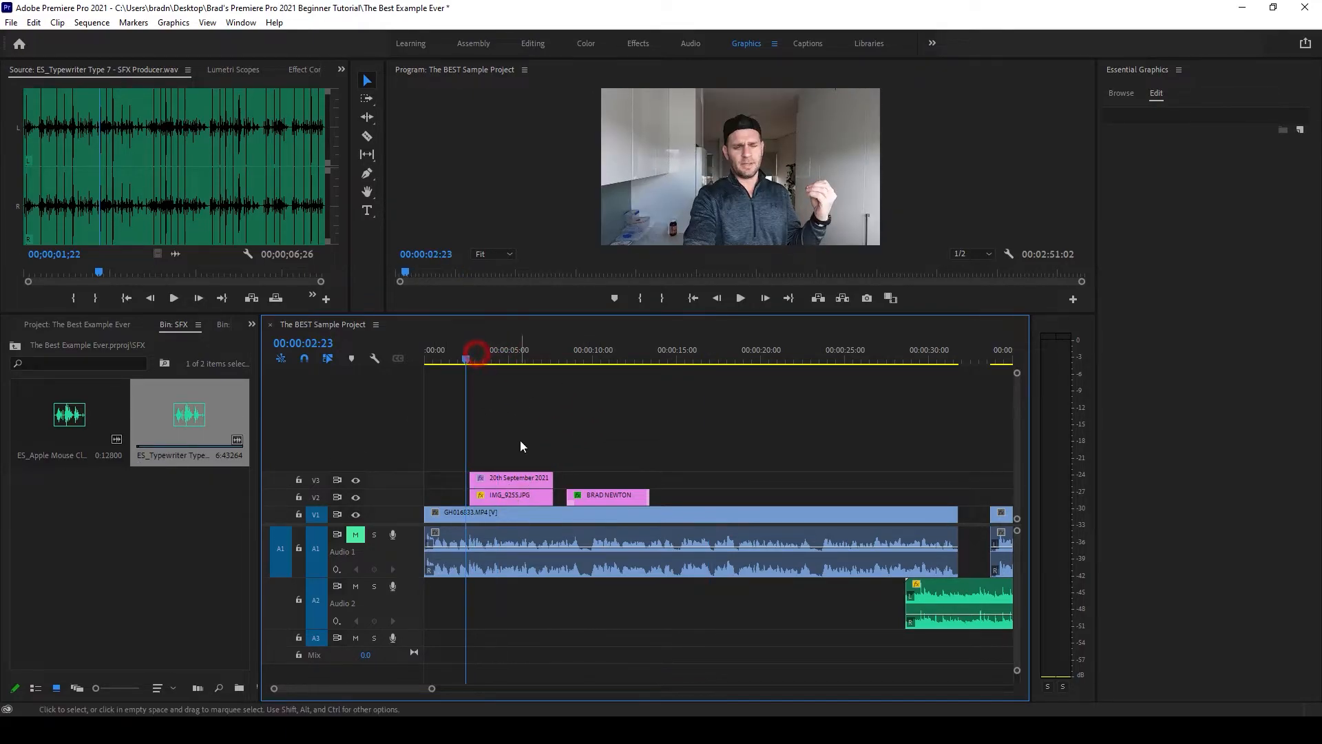
pyautogui.press('space')
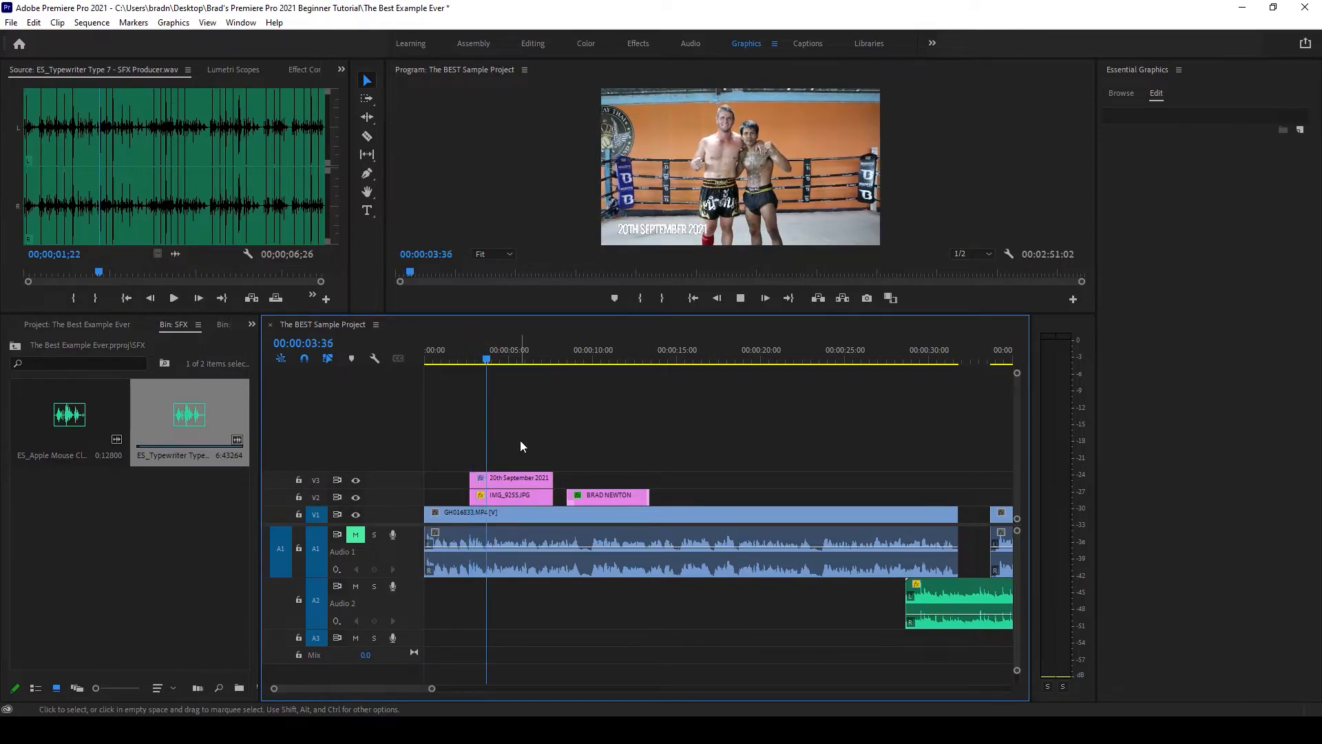
pyautogui.press('space')
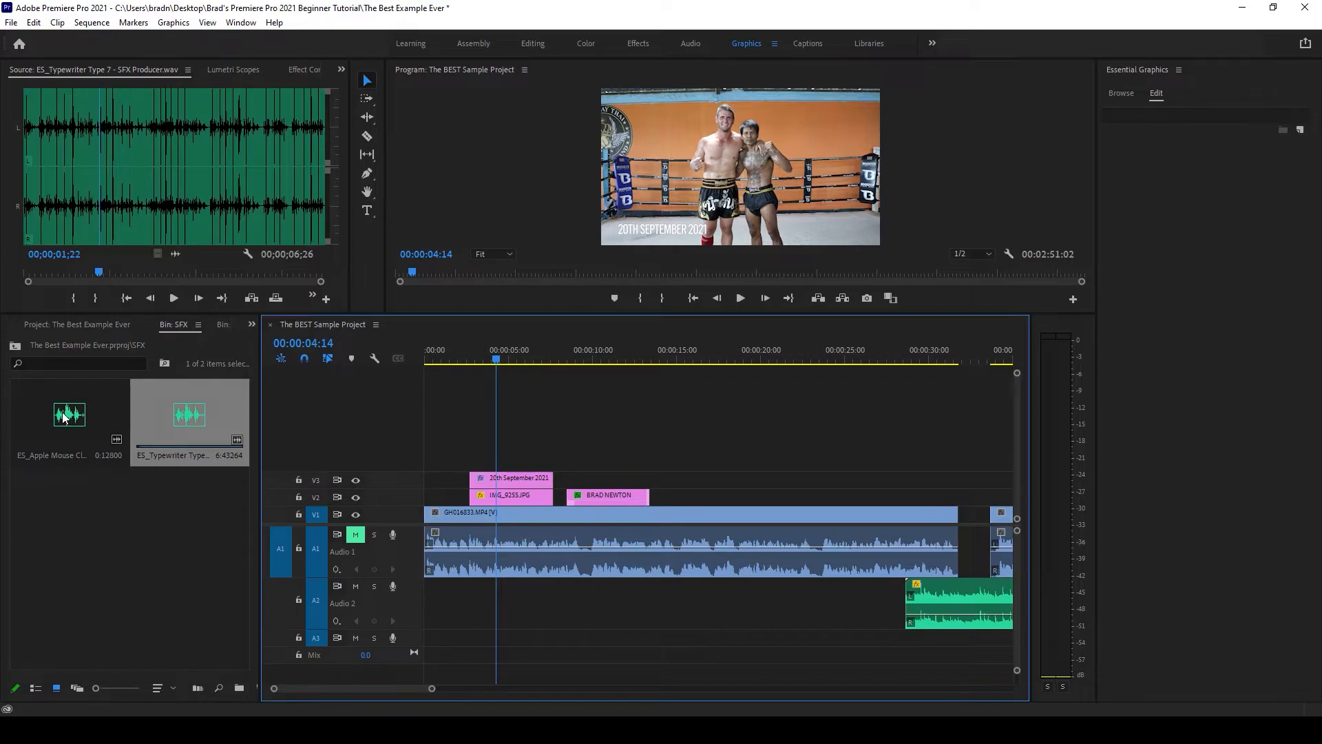
# - Place the ES_Apple Mouse Click sound on A3 at the start of the IMG_9255 photo and expand the track height
pyautogui.moveTo(62, 417); pyautogui.dragTo(474, 644)
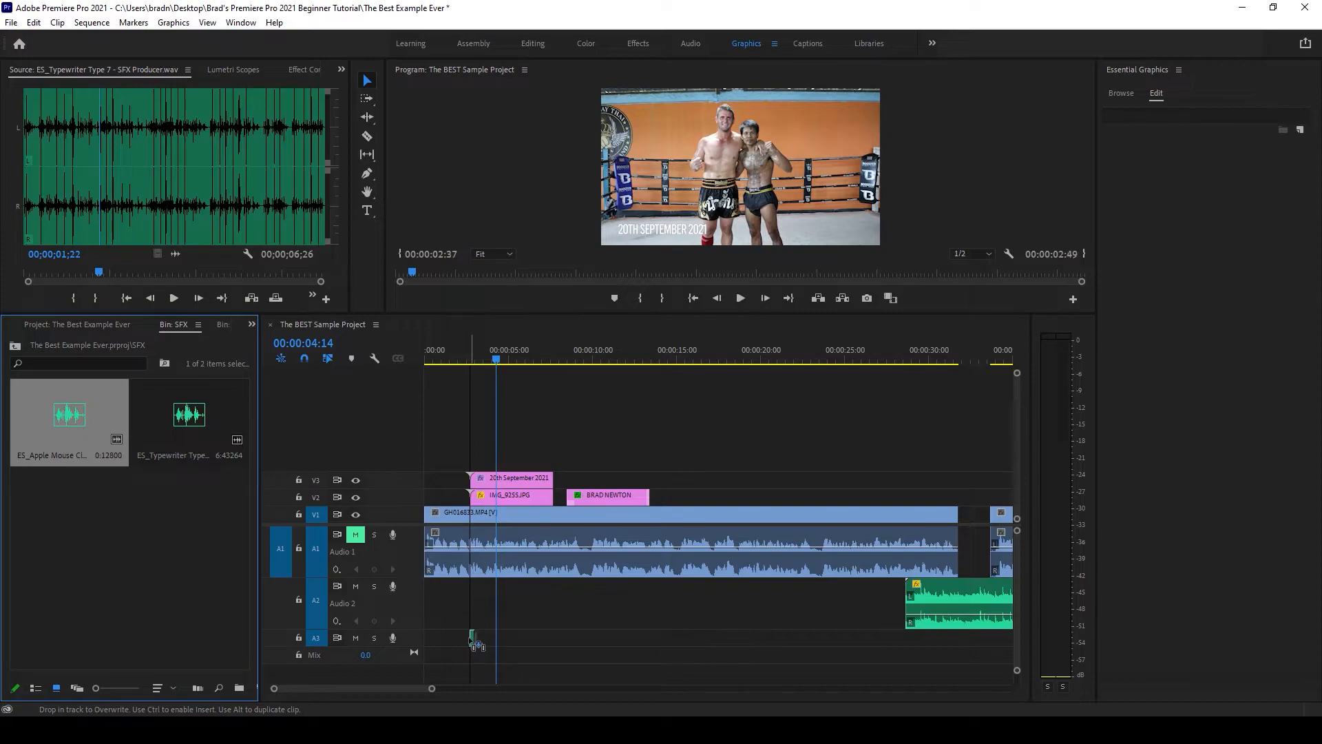
pyautogui.moveTo(475, 644); pyautogui.dragTo(471, 639)
pyautogui.press('=')
pyautogui.press('=')
pyautogui.press('=')
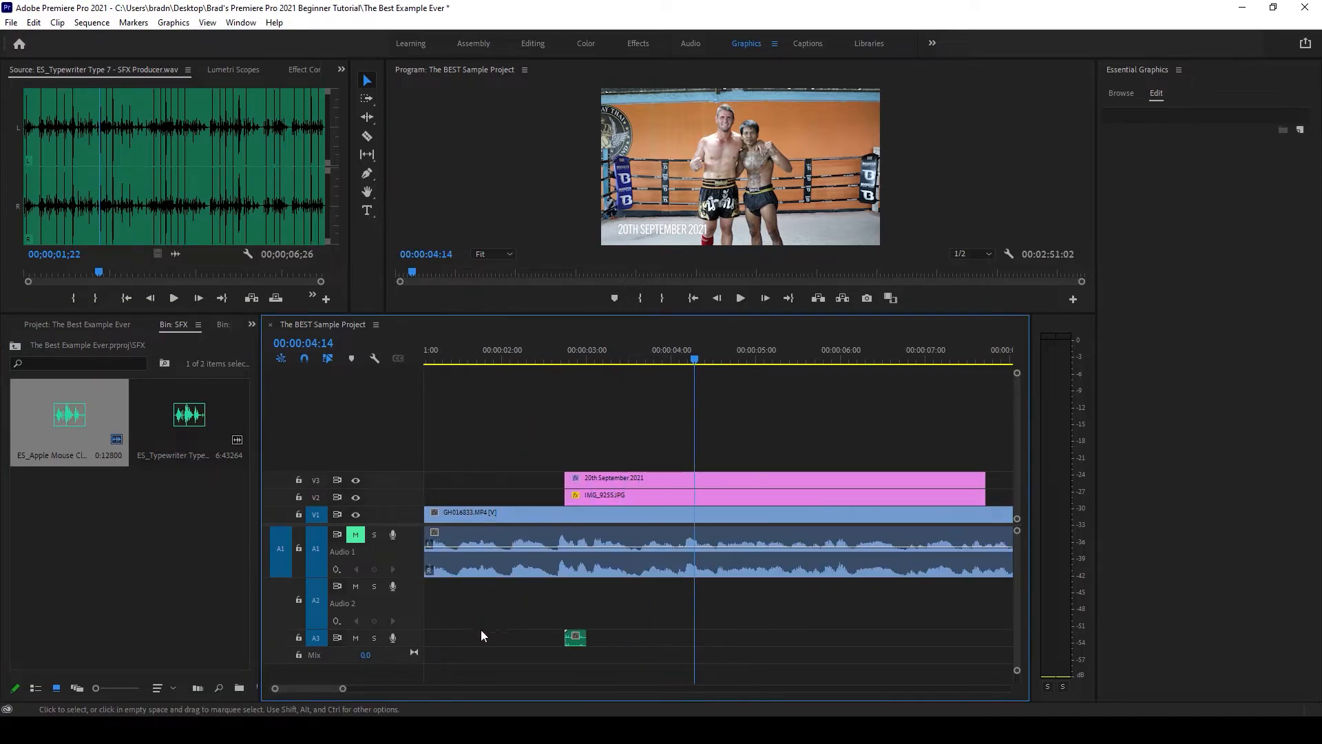
pyautogui.scroll(1, 420, 639)
# - Play the photo's entrance several times from just before its start to check the mouse click's timing
pyautogui.click(561, 352)
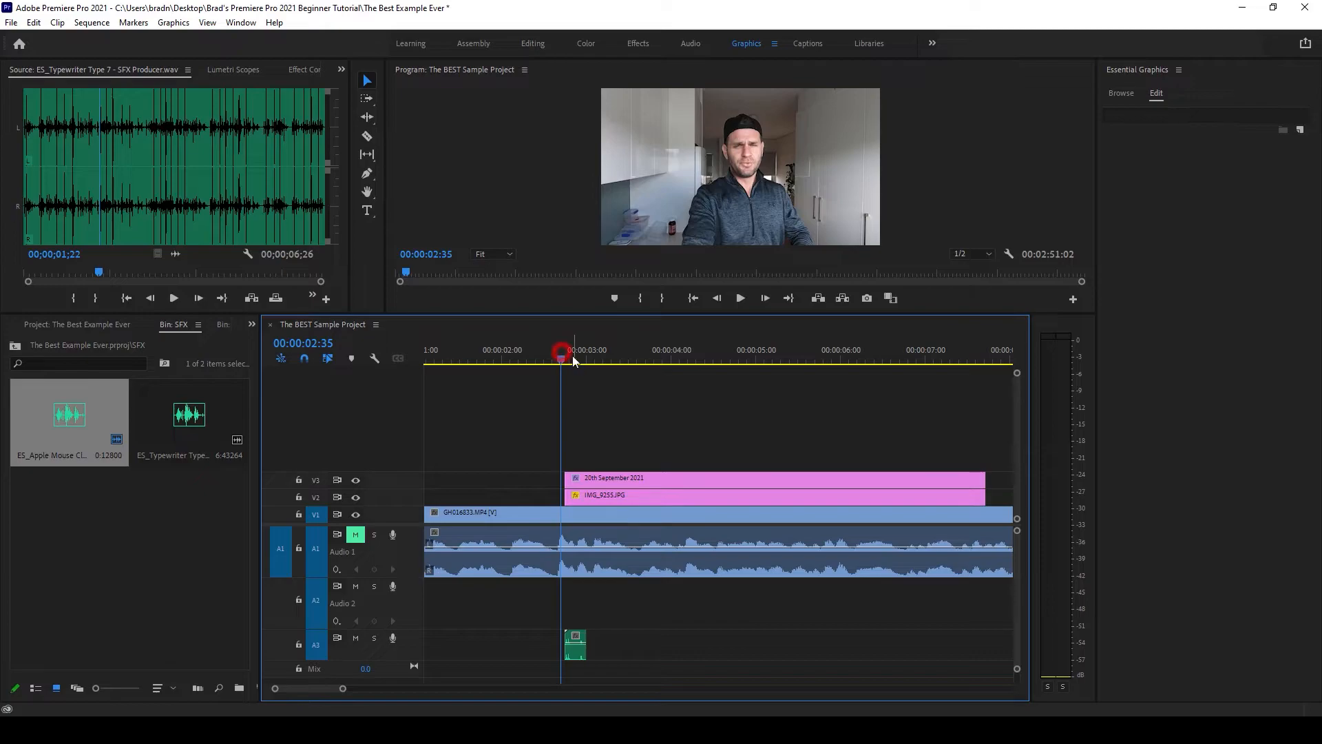
pyautogui.click(569, 355)
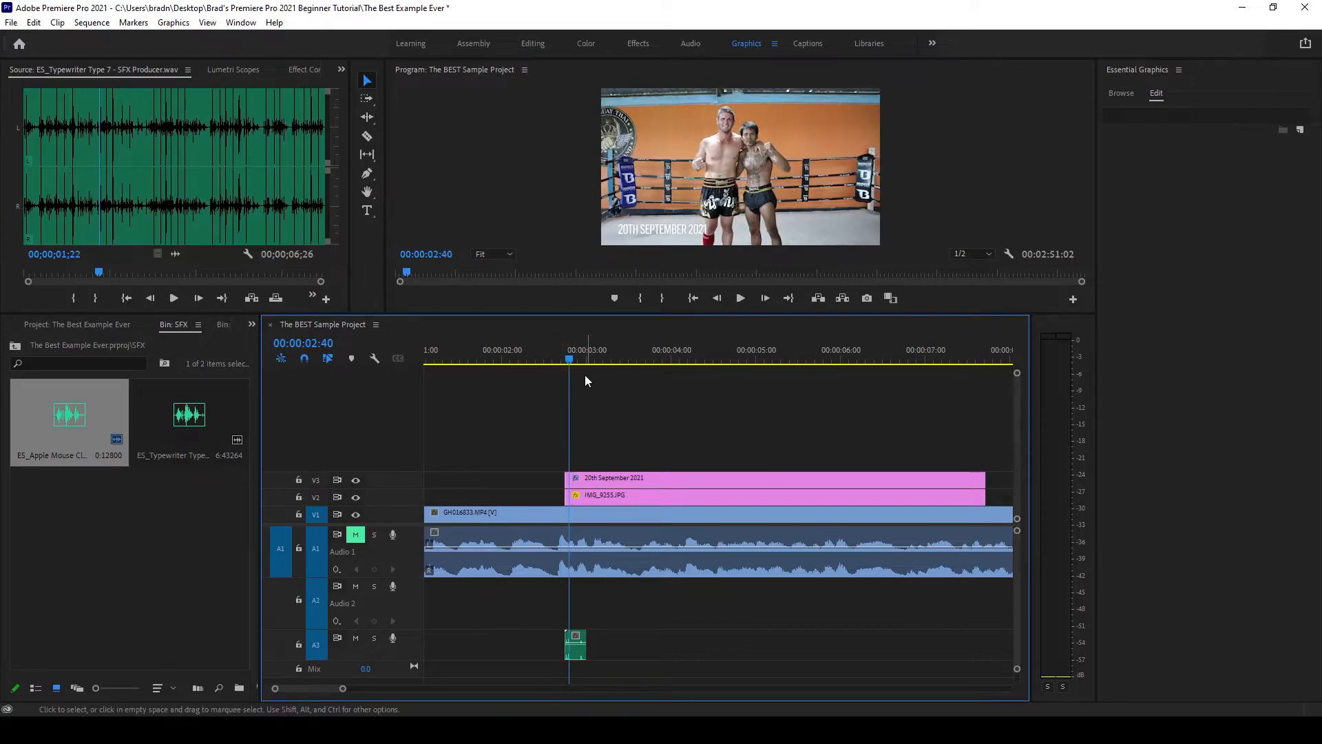
pyautogui.click(557, 352)
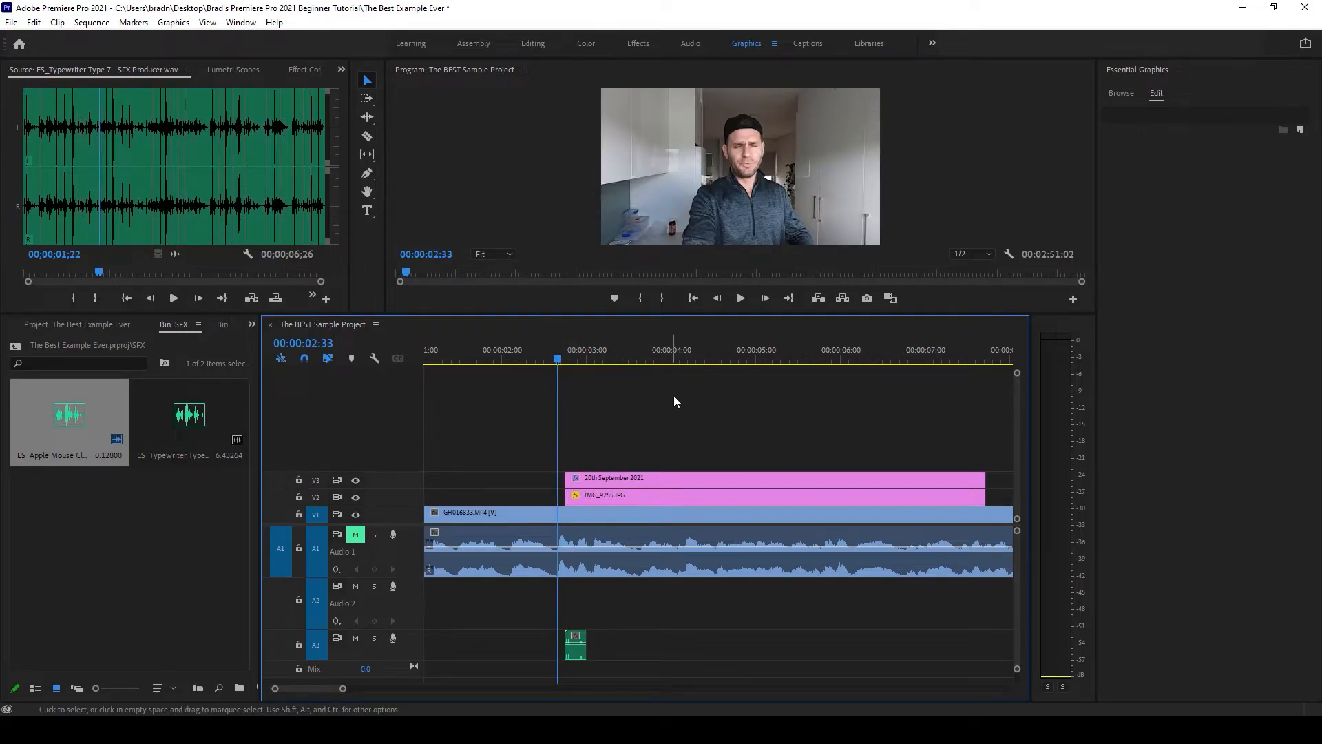
pyautogui.press('space')
pyautogui.click(541, 350)
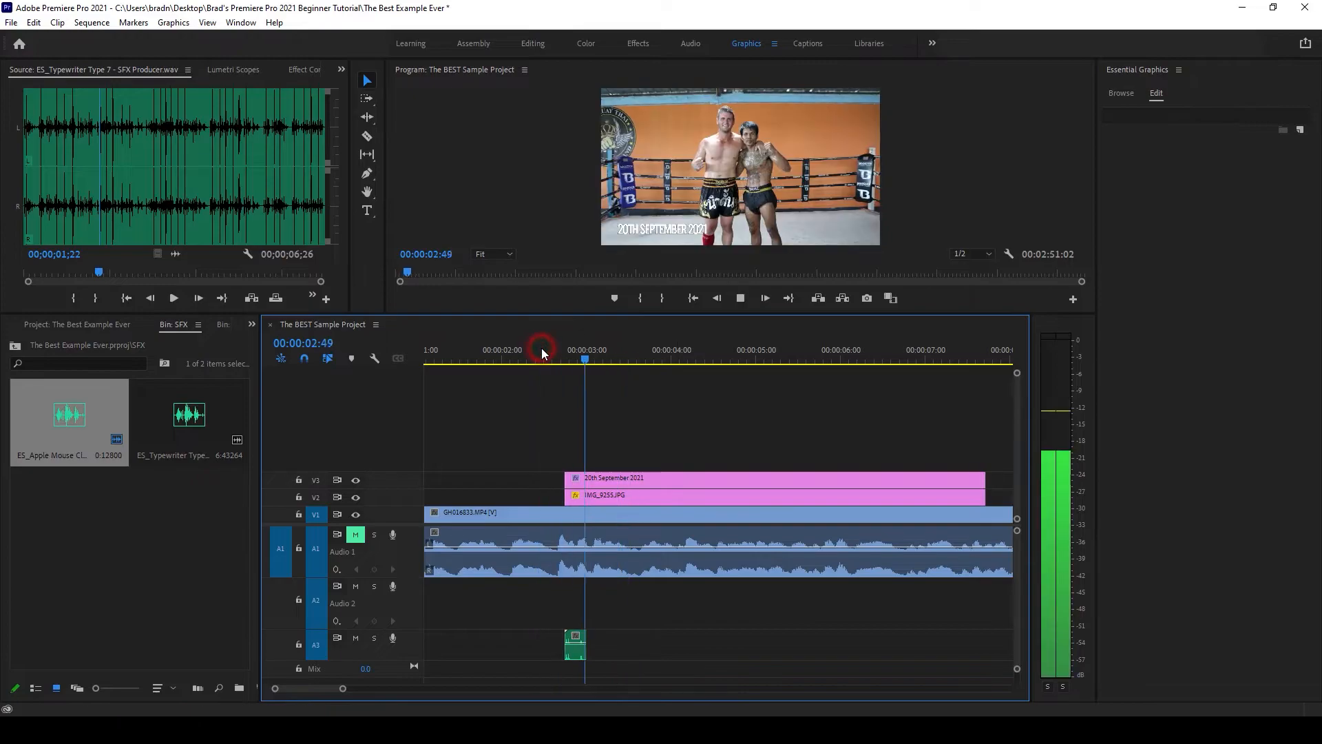
pyautogui.click(535, 343)
pyautogui.press('space')
pyautogui.press('-')
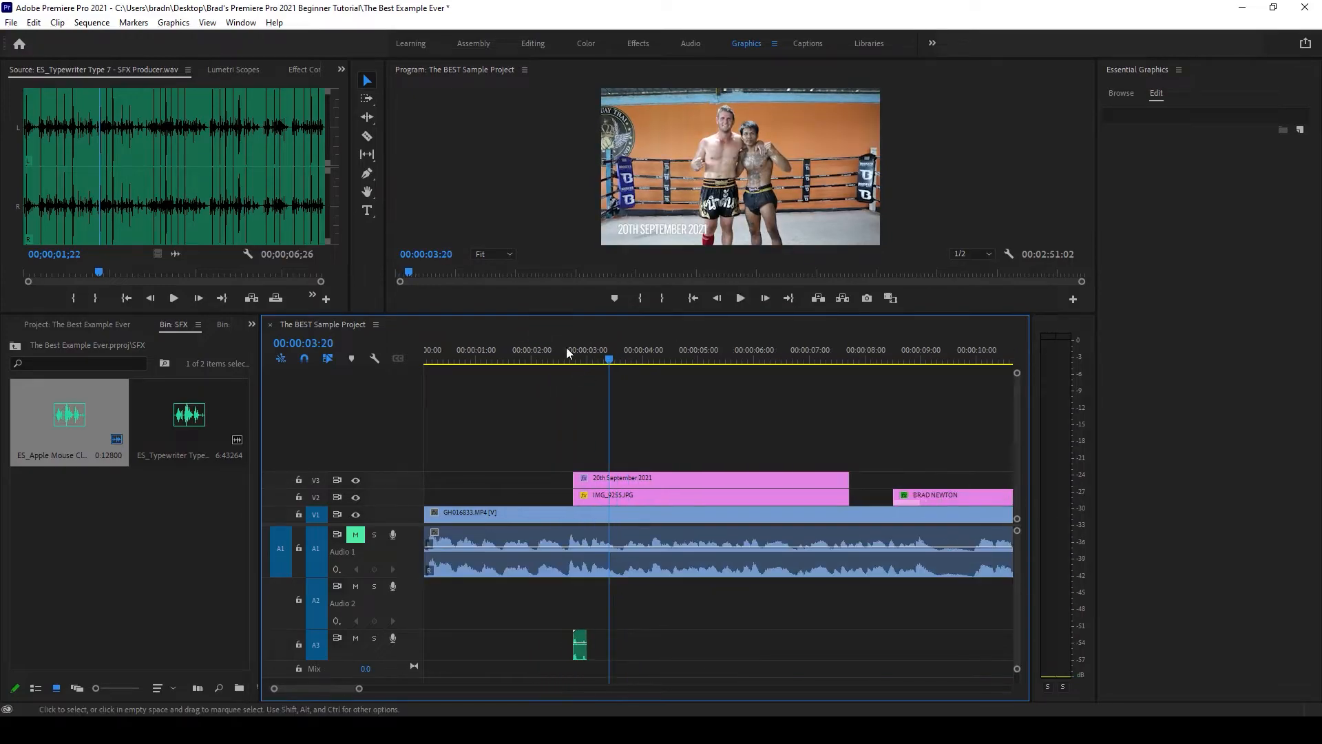
pyautogui.click(558, 355)
pyautogui.press('space')
pyautogui.press('=')
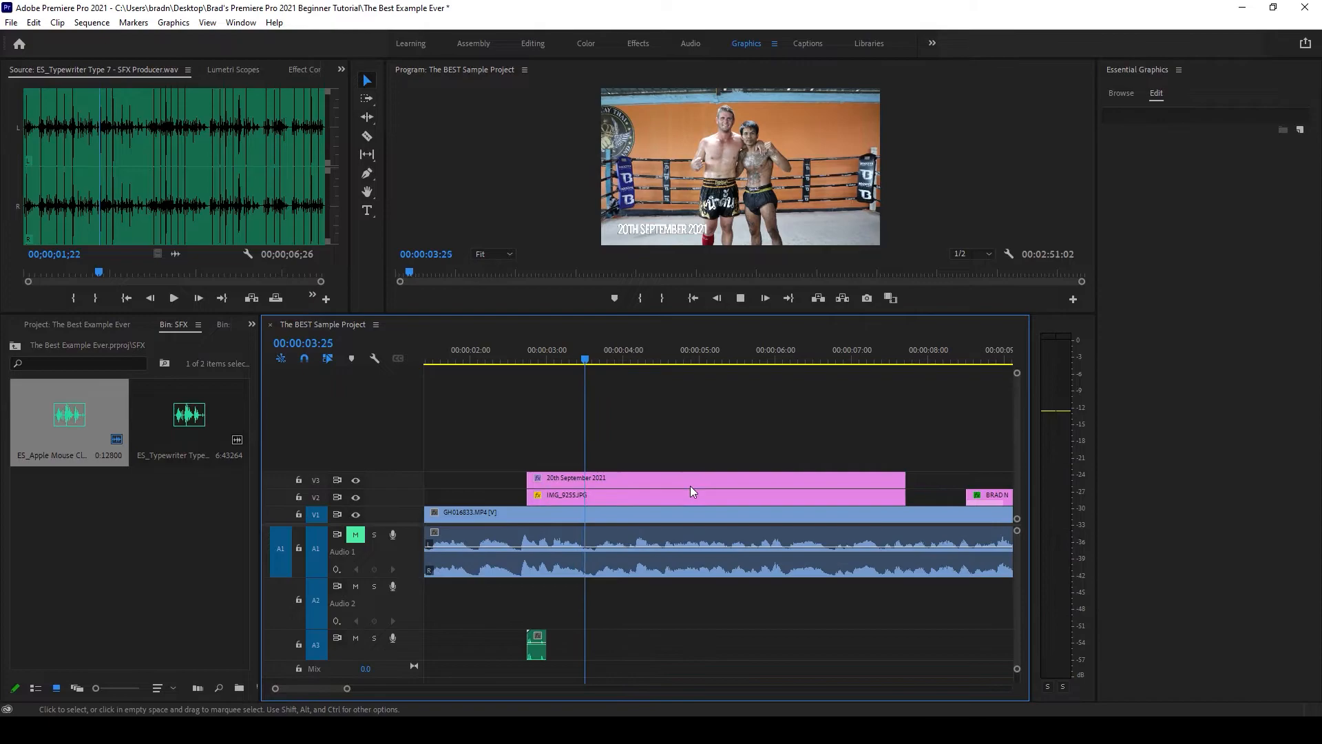
pyautogui.press('space')
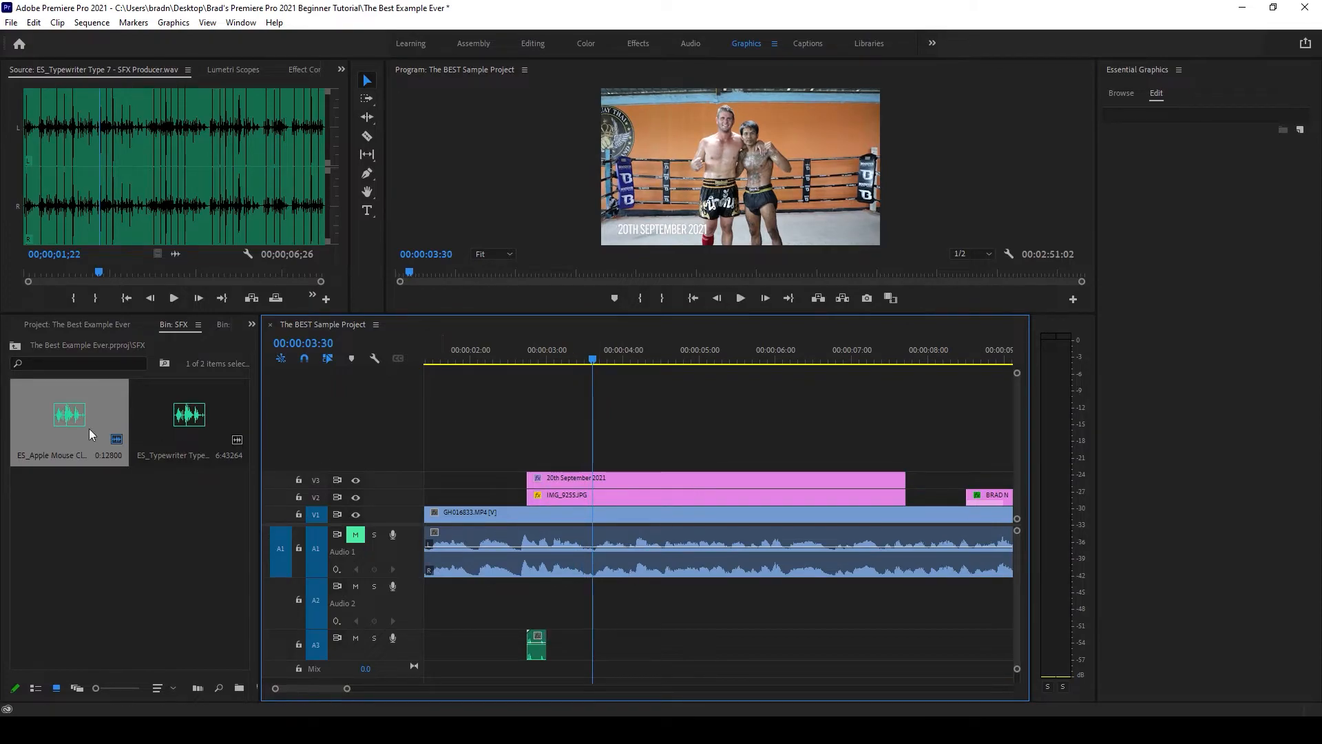
# - Place a second ES_Apple Mouse Click sound on A3 so that it ends with the IMG_9255 photo
pyautogui.moveTo(89, 428); pyautogui.dragTo(895, 645)
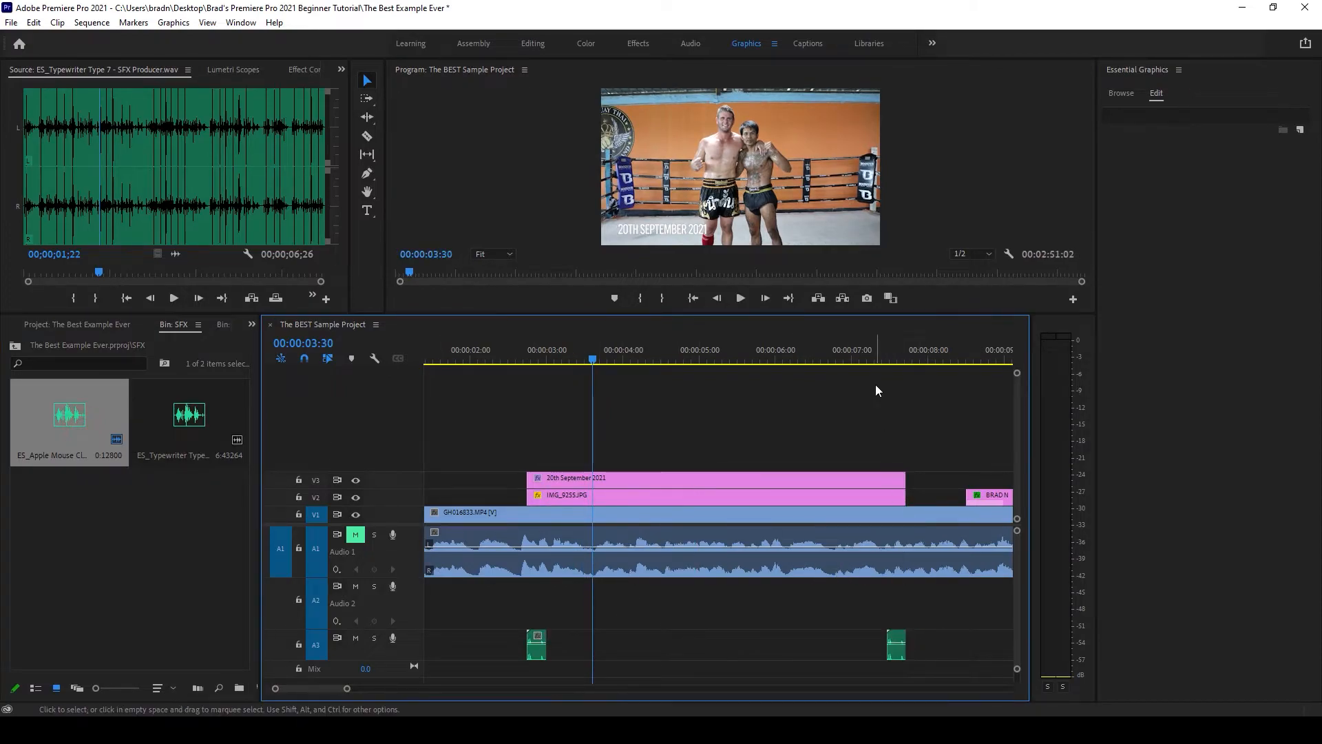
# - Play the end of the IMG_9255 photo to check the timing of the closing mouse click
pyautogui.scroll(-2, 847, 365)
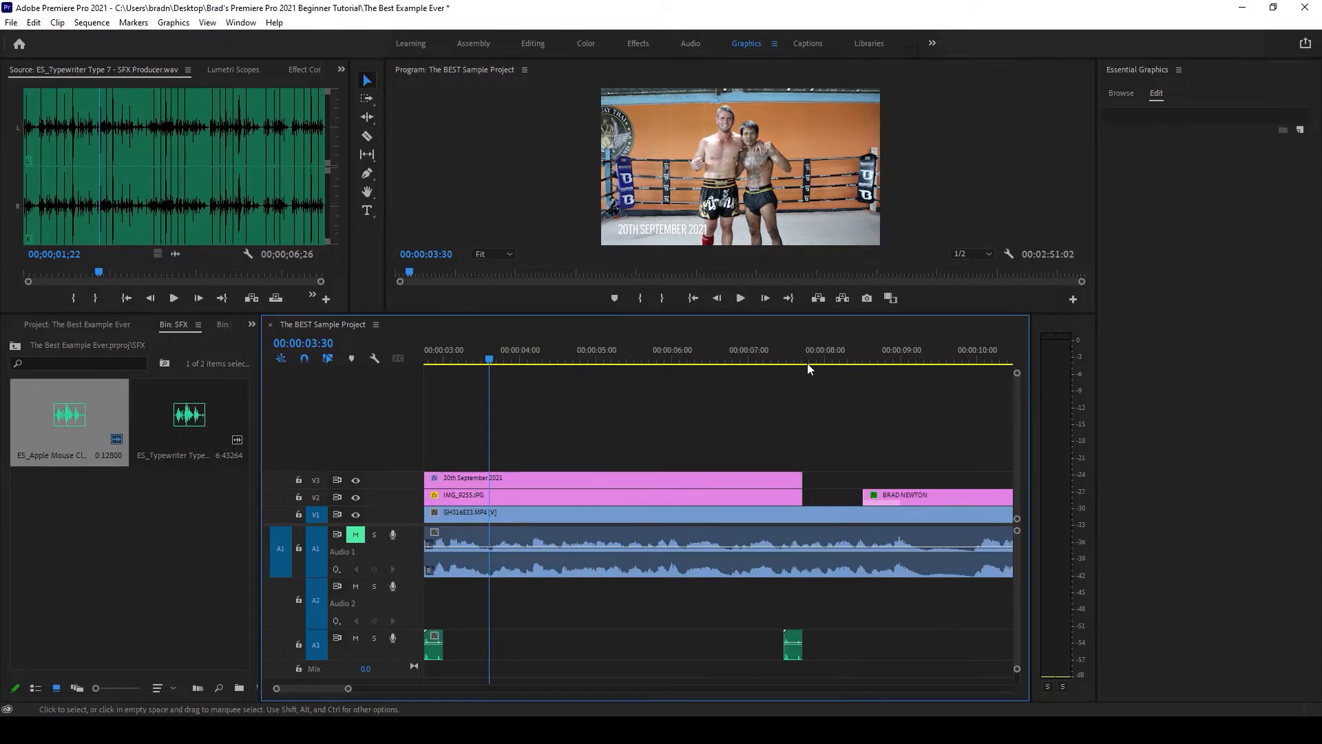
pyautogui.click(760, 364)
pyautogui.press('space')
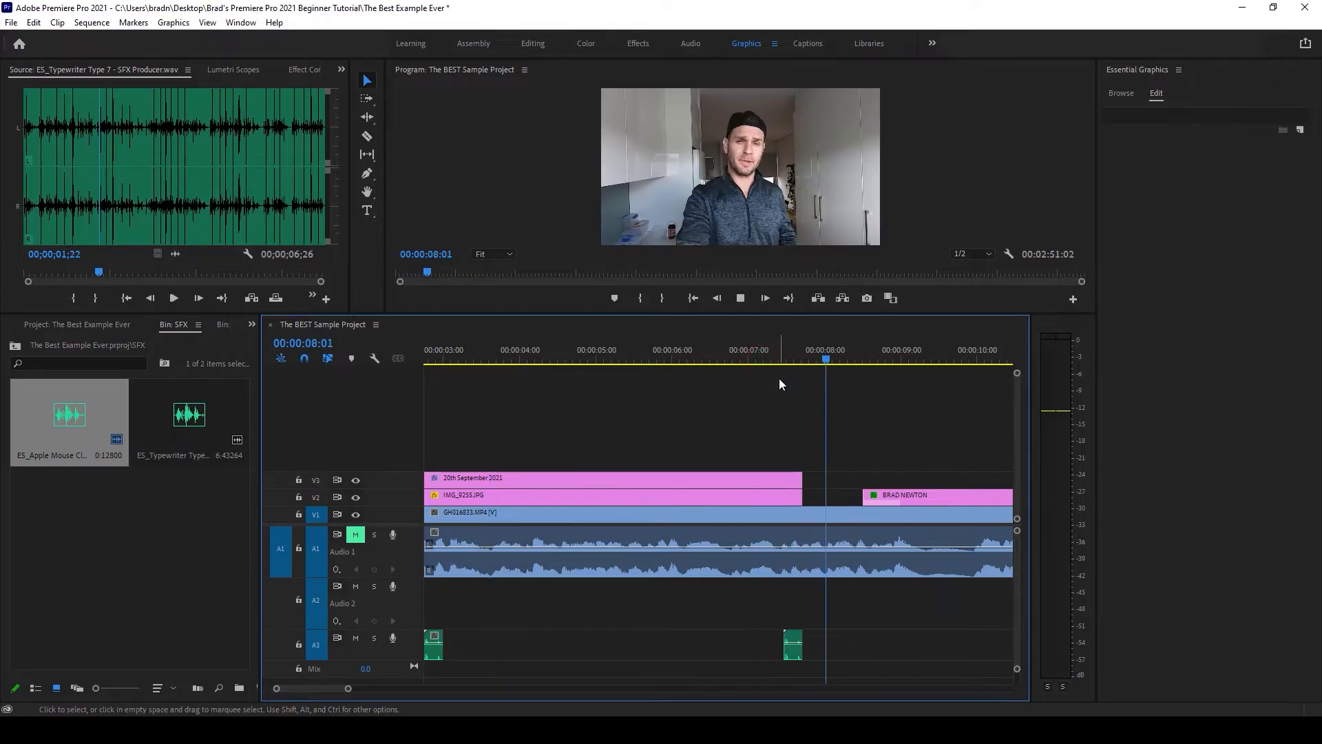
pyautogui.press('space')
# - Move the second mouse click on A3 slightly later so that it overlaps the end of the IMG_9255 photo
pyautogui.press('=')
pyautogui.press('=')
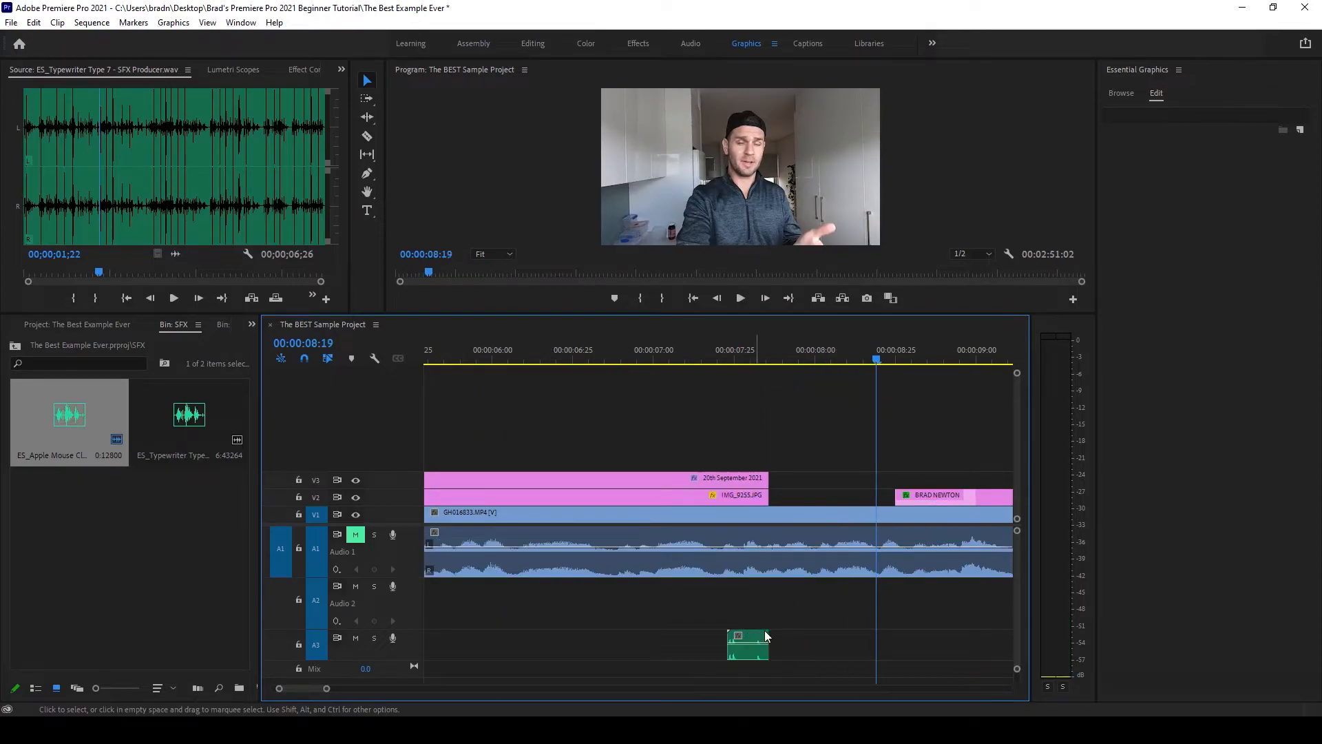
pyautogui.scroll(2, 767, 635)
pyautogui.moveTo(740, 637); pyautogui.dragTo(780, 636)
# - Play the photo's exit twice from just before its end to check the shifted mouse click
pyautogui.click(731, 355)
pyautogui.press('space')
pyautogui.press('space')
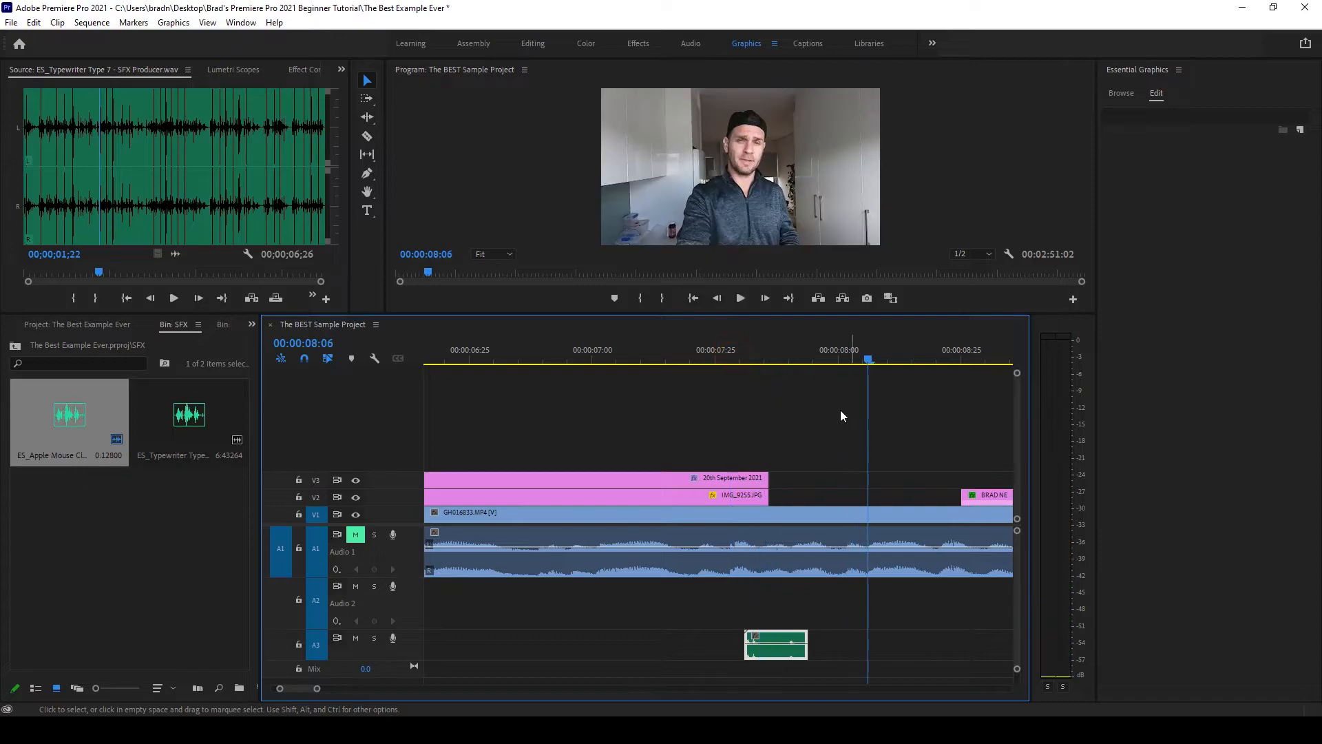
pyautogui.scroll(-2, 819, 408)
pyautogui.click(743, 356)
pyautogui.press('space')
pyautogui.scroll(-2, 736, 407)
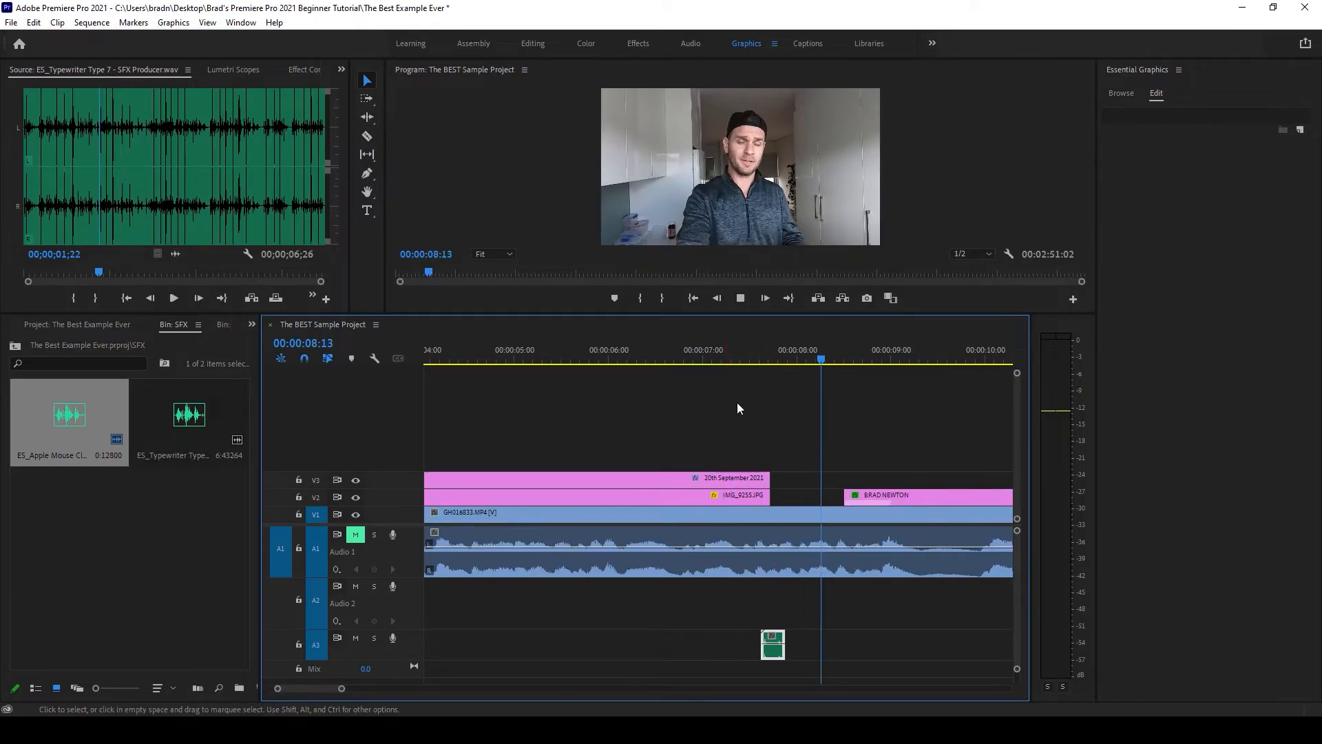
pyautogui.press('space')
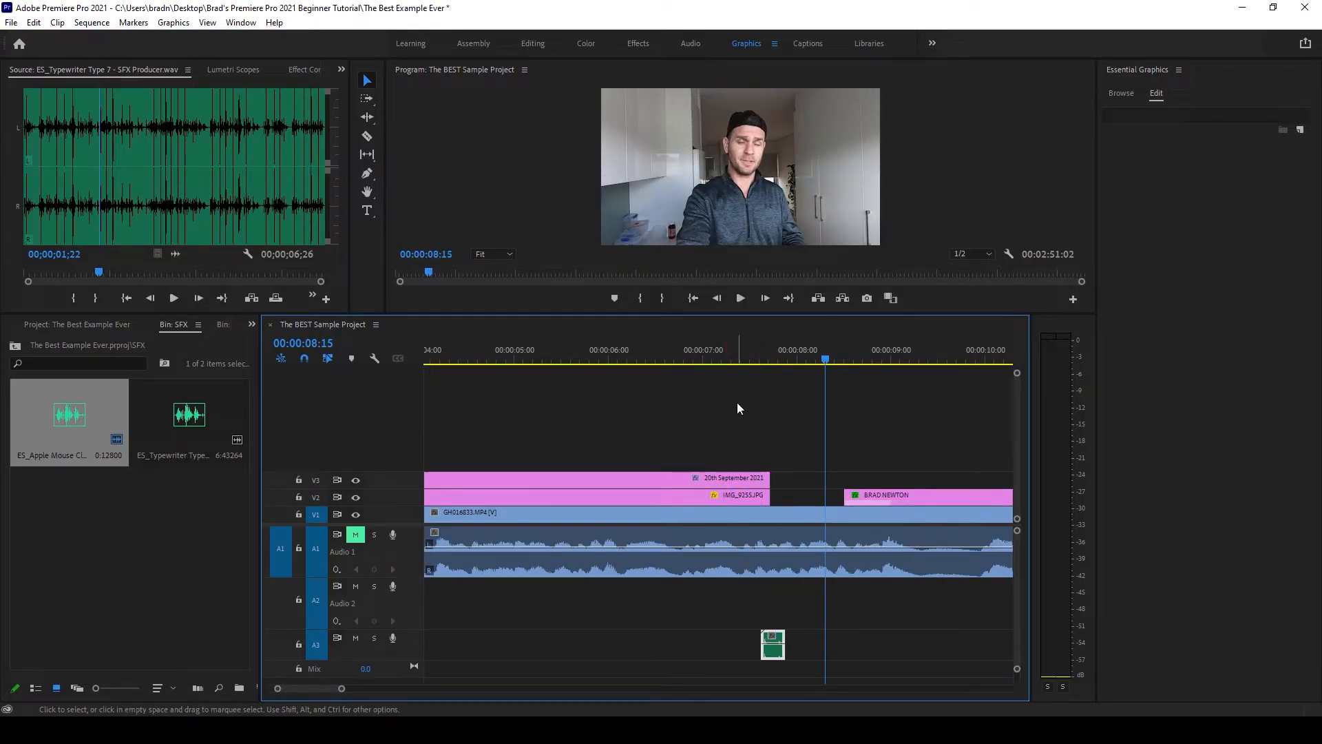
pyautogui.scroll(-2, 737, 406)
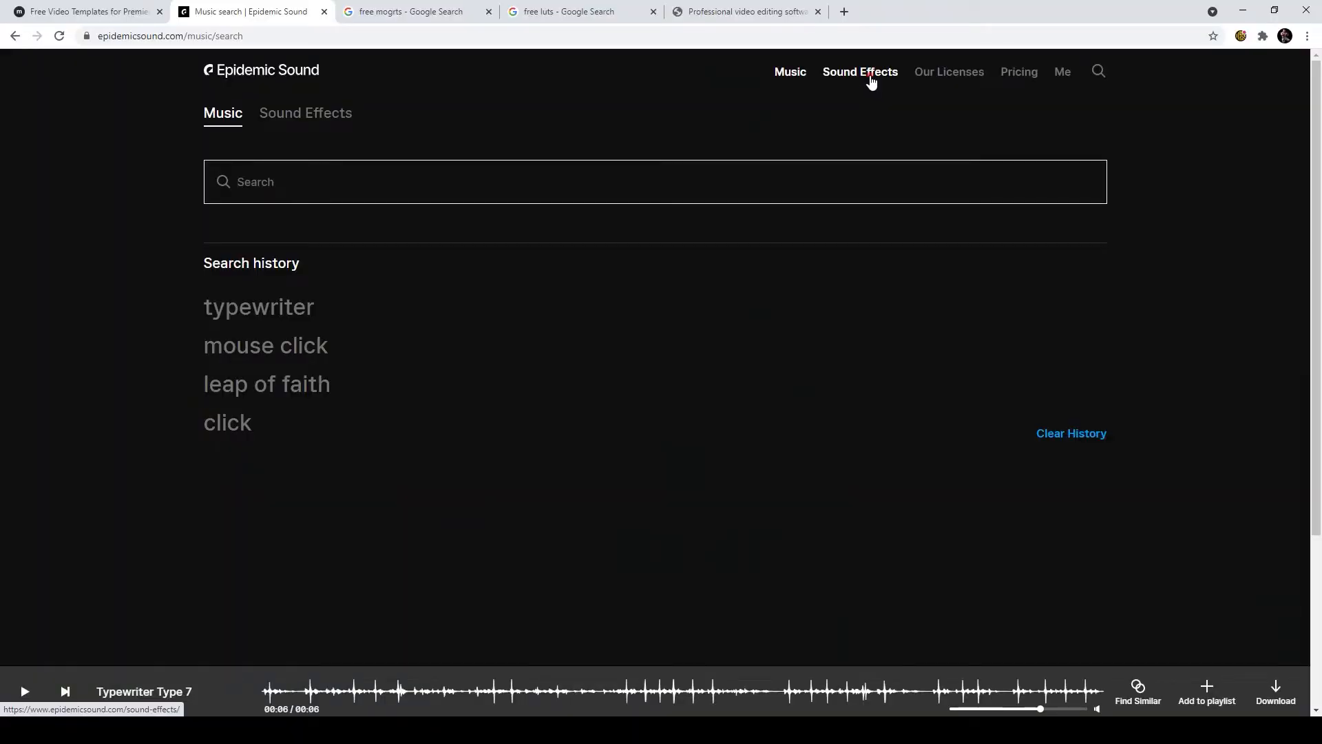
# - Switch to the Epidemic Sound website and view its Sound Effects and Music sections
pyautogui.click(872, 81)
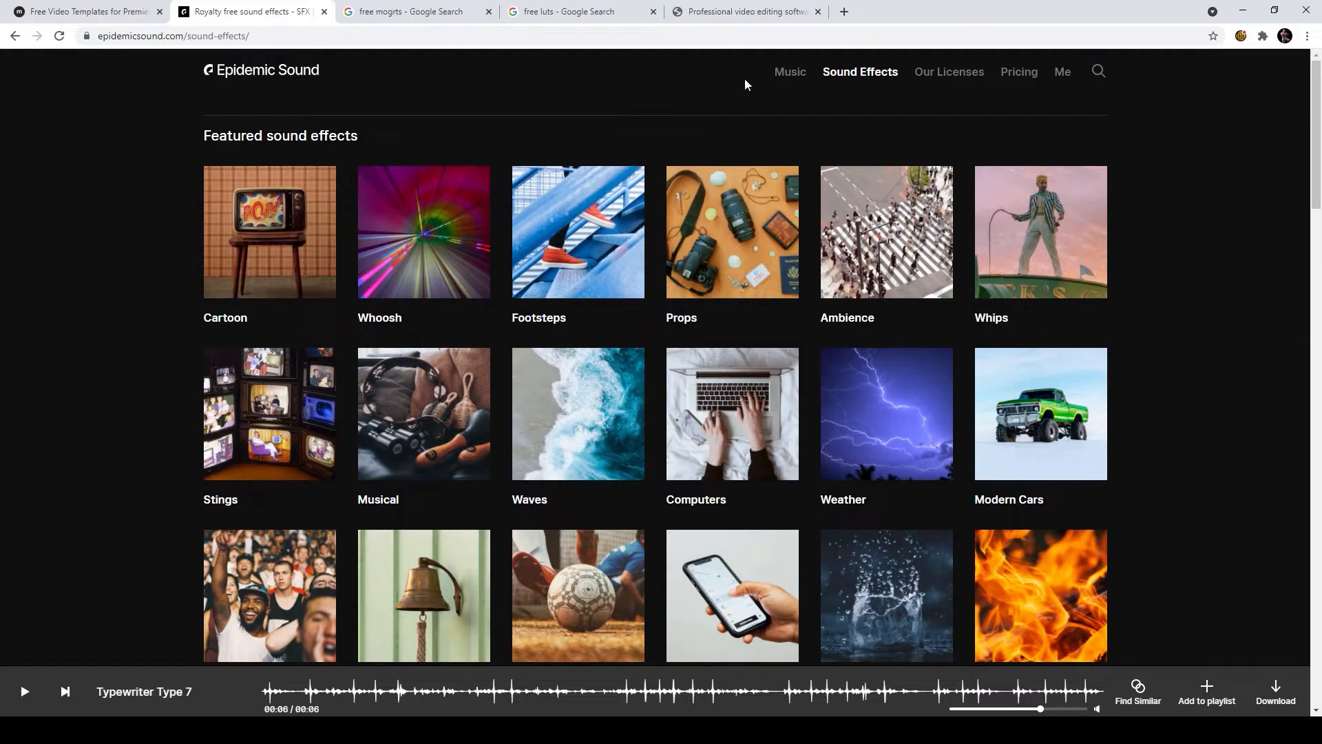
pyautogui.click(805, 76)
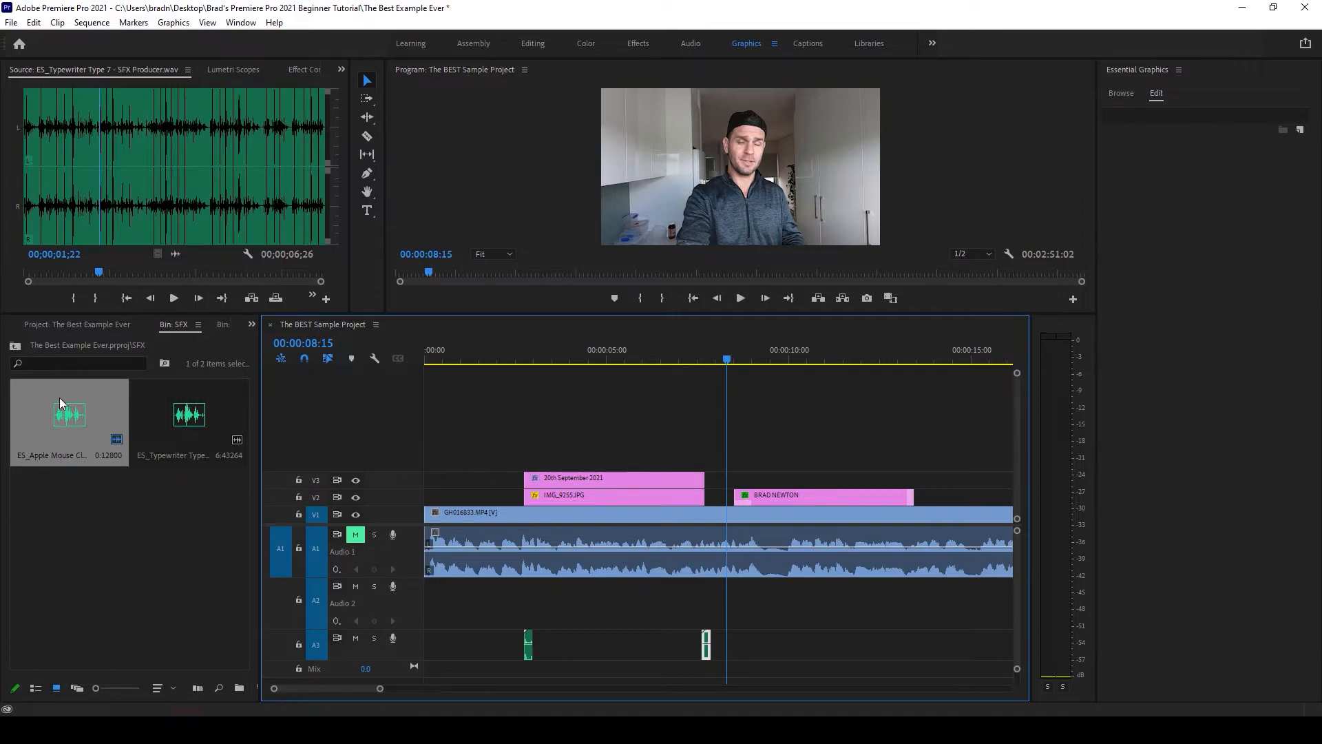
# - Place the ES_Typewriter Type 7 sound on A3 after the name title, starting at about 14 seconds
pyautogui.scroll(-10, 590, 555)
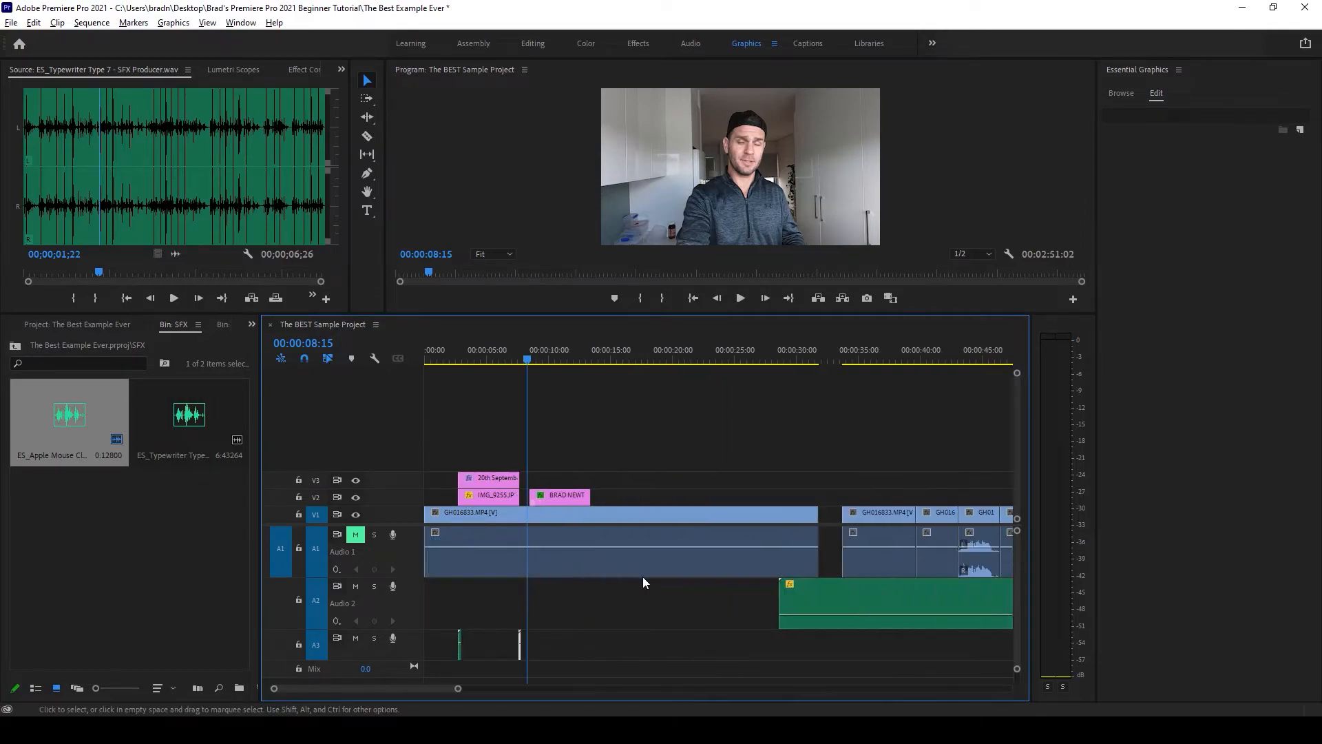
pyautogui.click(801, 597)
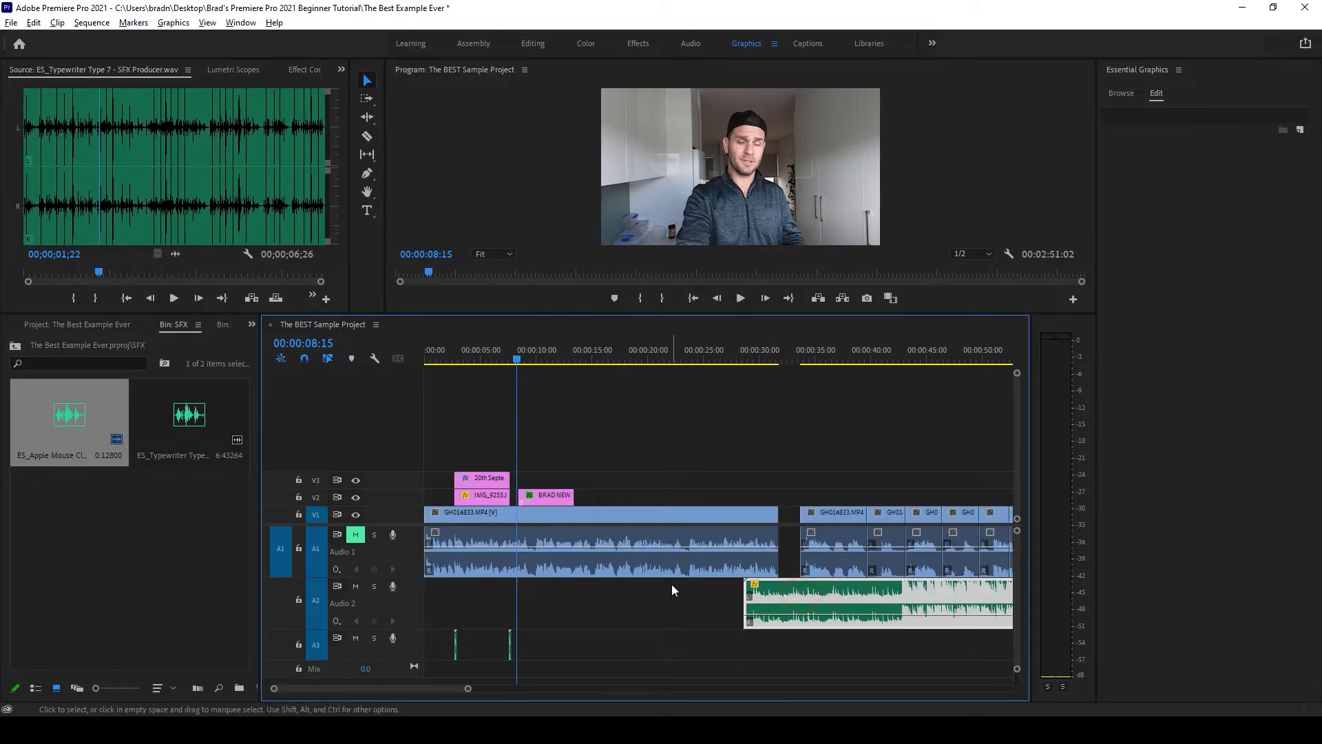
pyautogui.scroll(-4, 671, 585)
pyautogui.scroll(9, 489, 602)
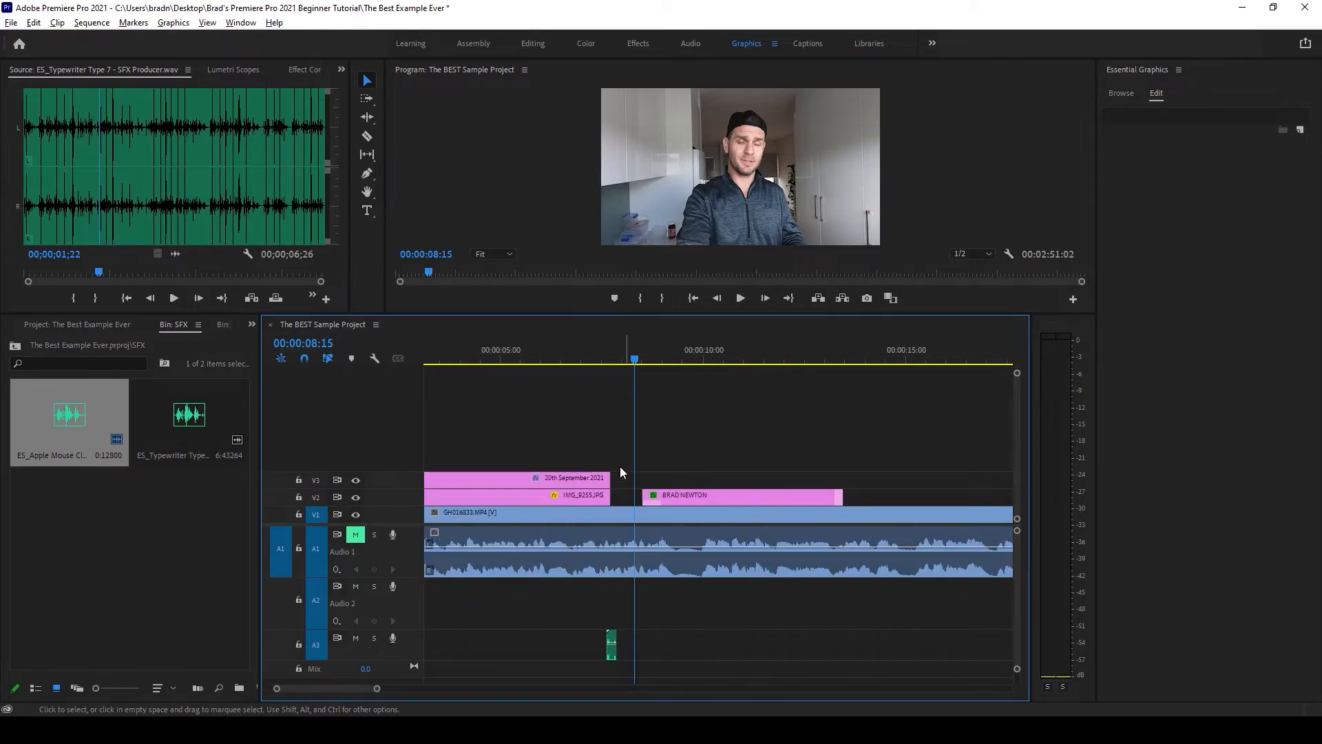
pyautogui.scroll(-2, 652, 524)
pyautogui.moveTo(198, 422); pyautogui.dragTo(716, 644)
pyautogui.scroll(2, 709, 589)
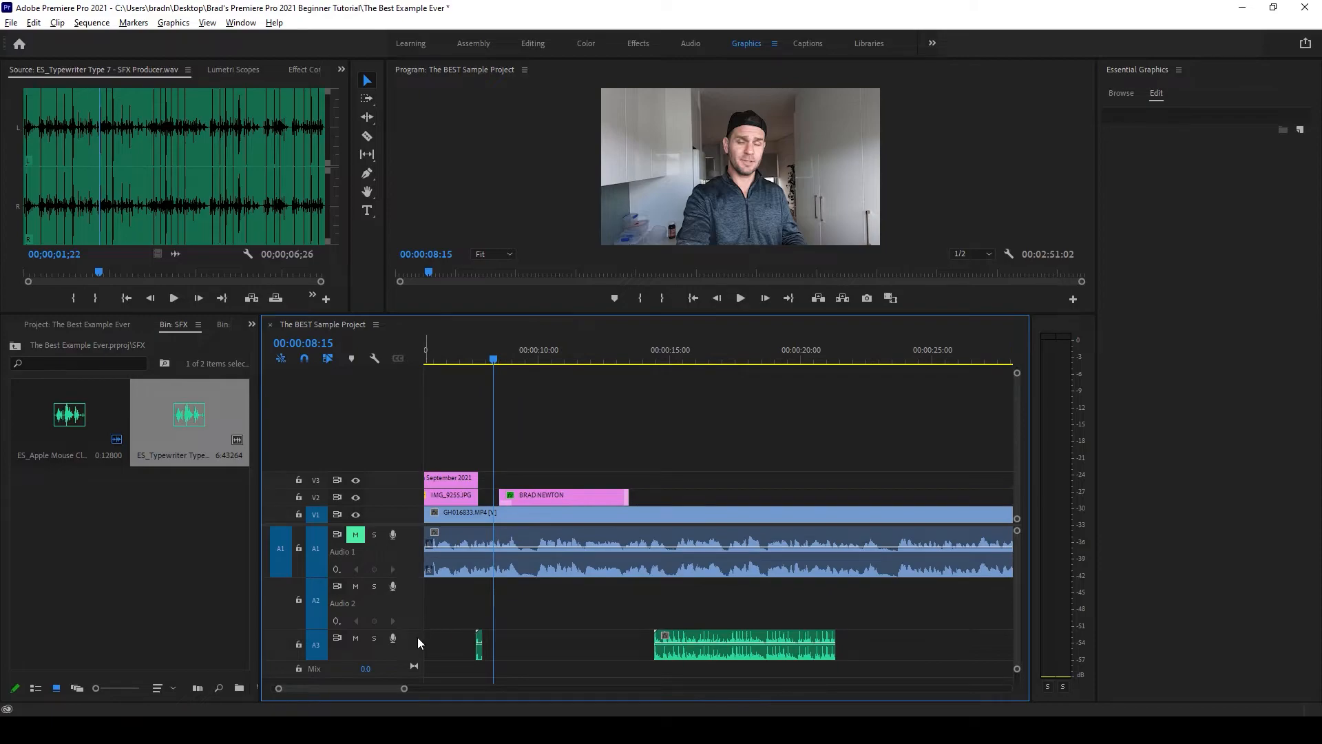
# - Expand the A3 track height and play the ES_Typewriter Type 7 clip from its start
pyautogui.scroll(1, 418, 641)
pyautogui.click(682, 647)
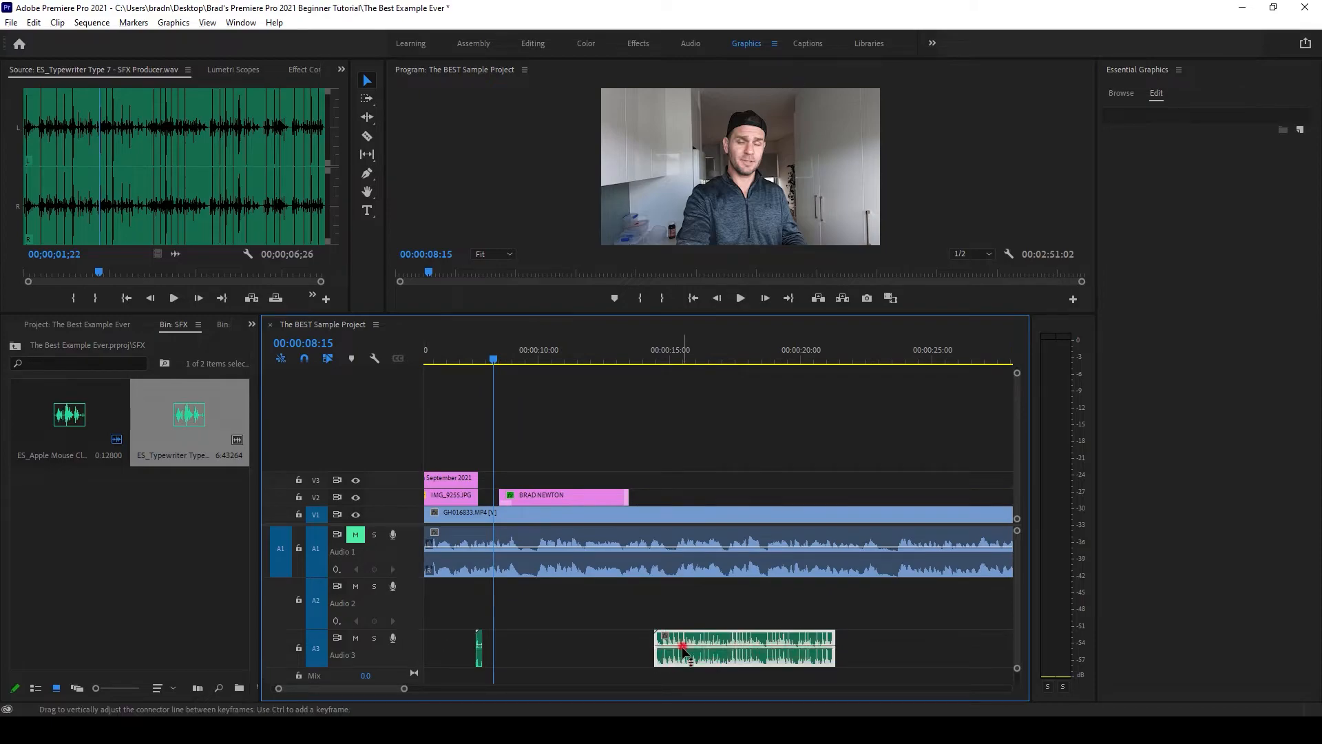
pyautogui.click(662, 351)
pyautogui.press('space')
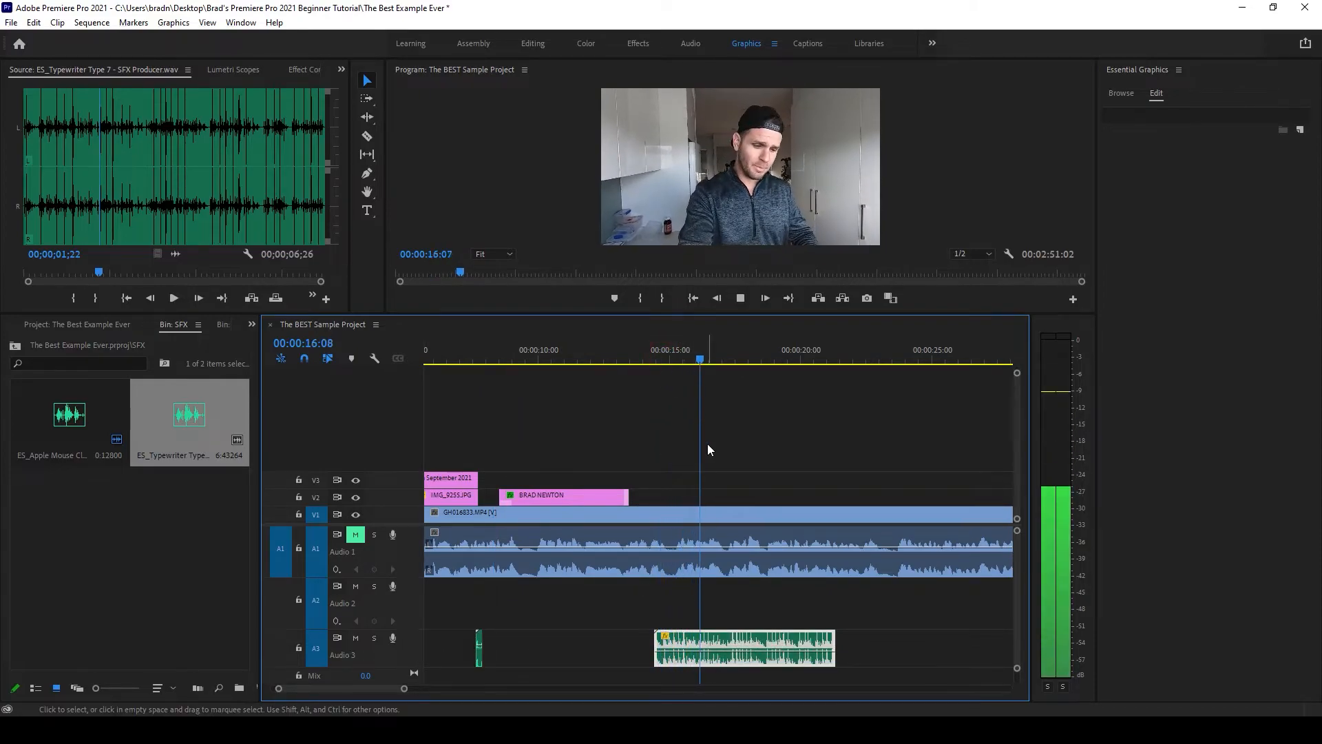
pyautogui.press('space')
# - Place the Typewriter 01 title template on V2, aligned with the start of the typewriter sound
pyautogui.click(1123, 94)
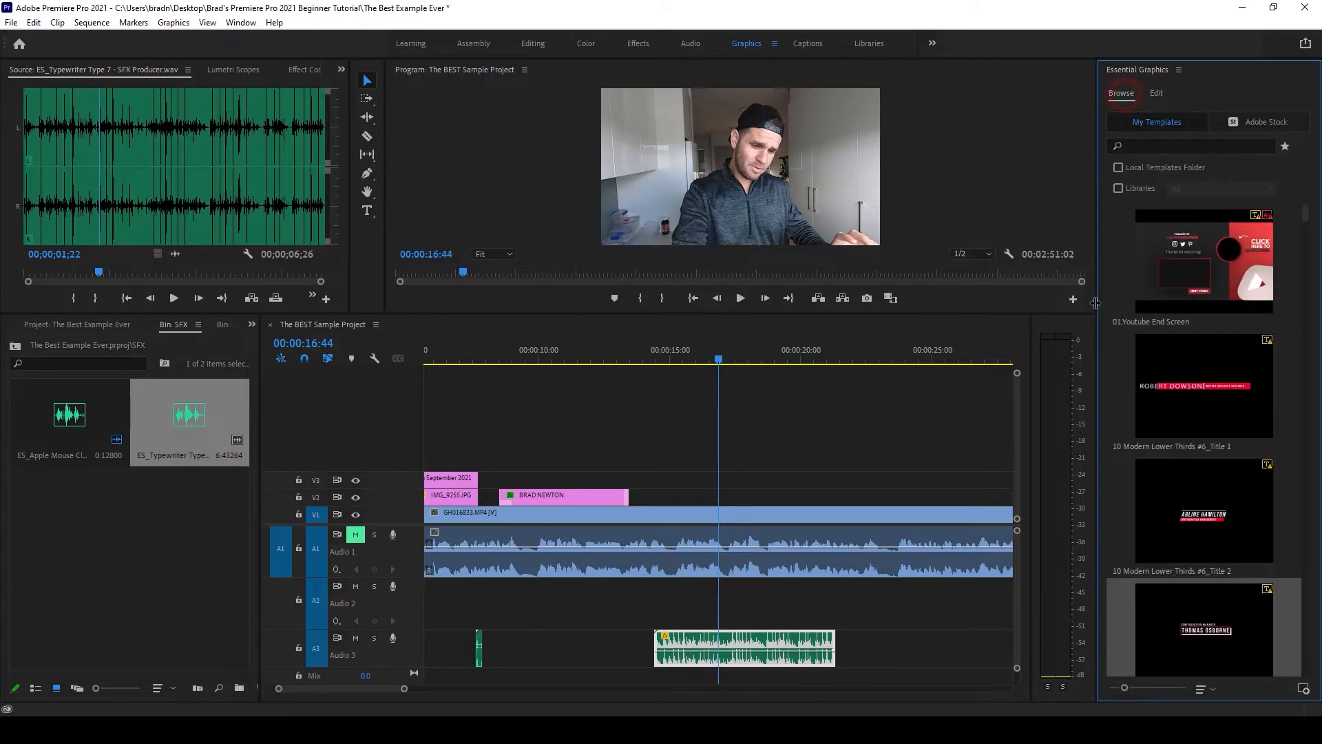
pyautogui.moveTo(1095, 297); pyautogui.dragTo(945, 297)
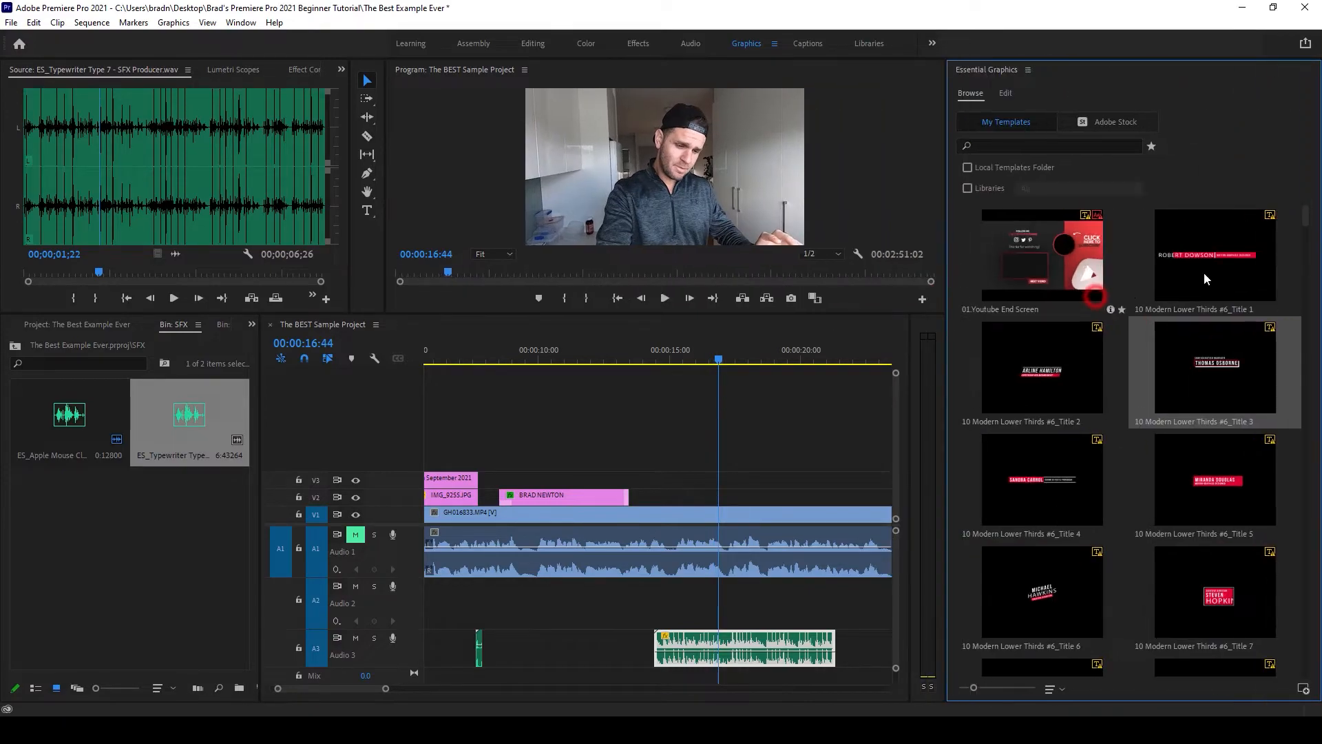
pyautogui.scroll(-15, 1200, 310)
pyautogui.moveTo(1304, 302); pyautogui.dragTo(1321, 464)
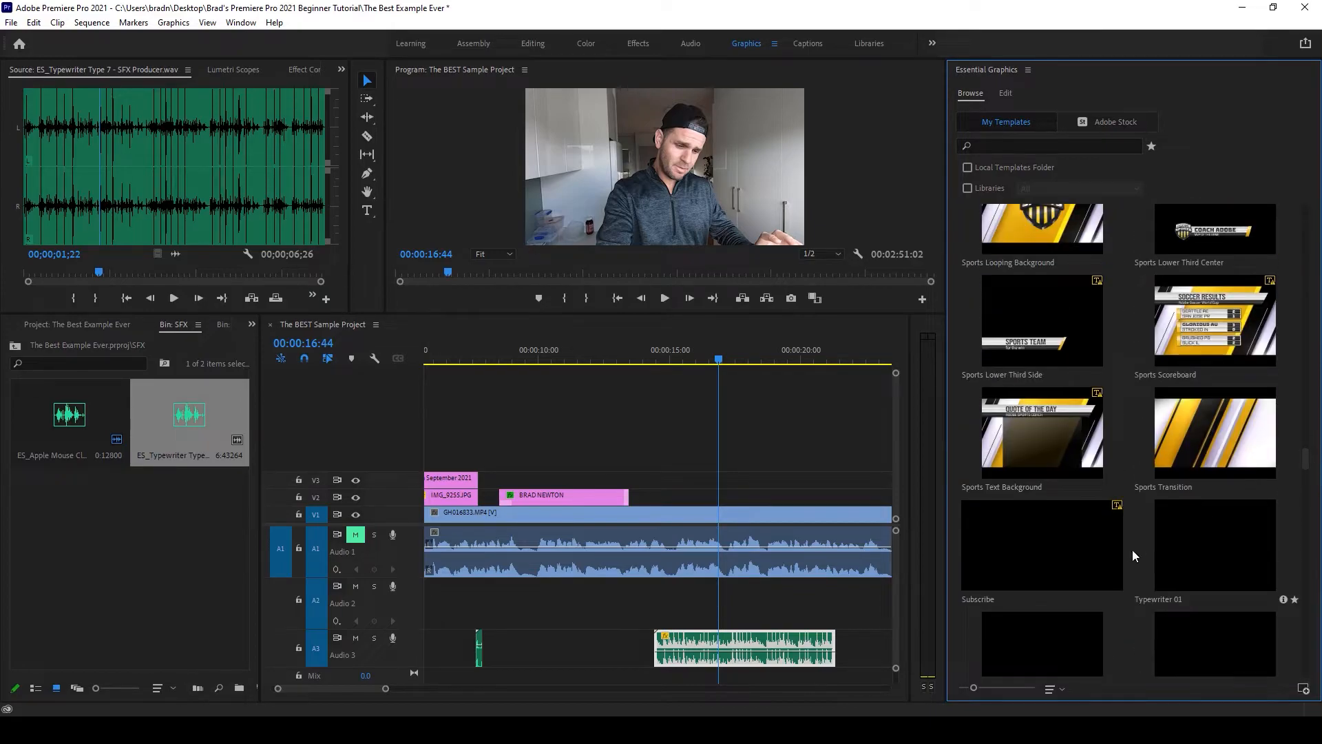
pyautogui.moveTo(1219, 559)
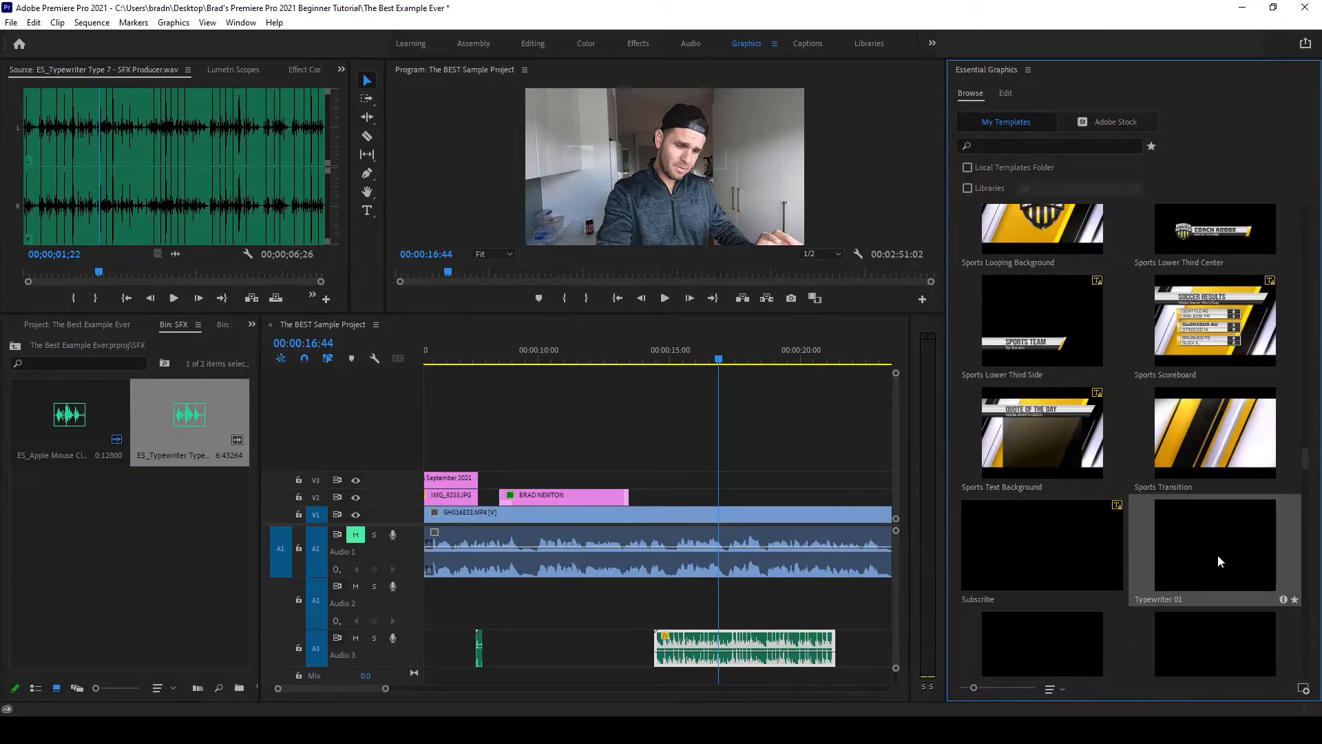
pyautogui.moveTo(1218, 555); pyautogui.dragTo(668, 501)
pyautogui.scroll(2, 691, 465)
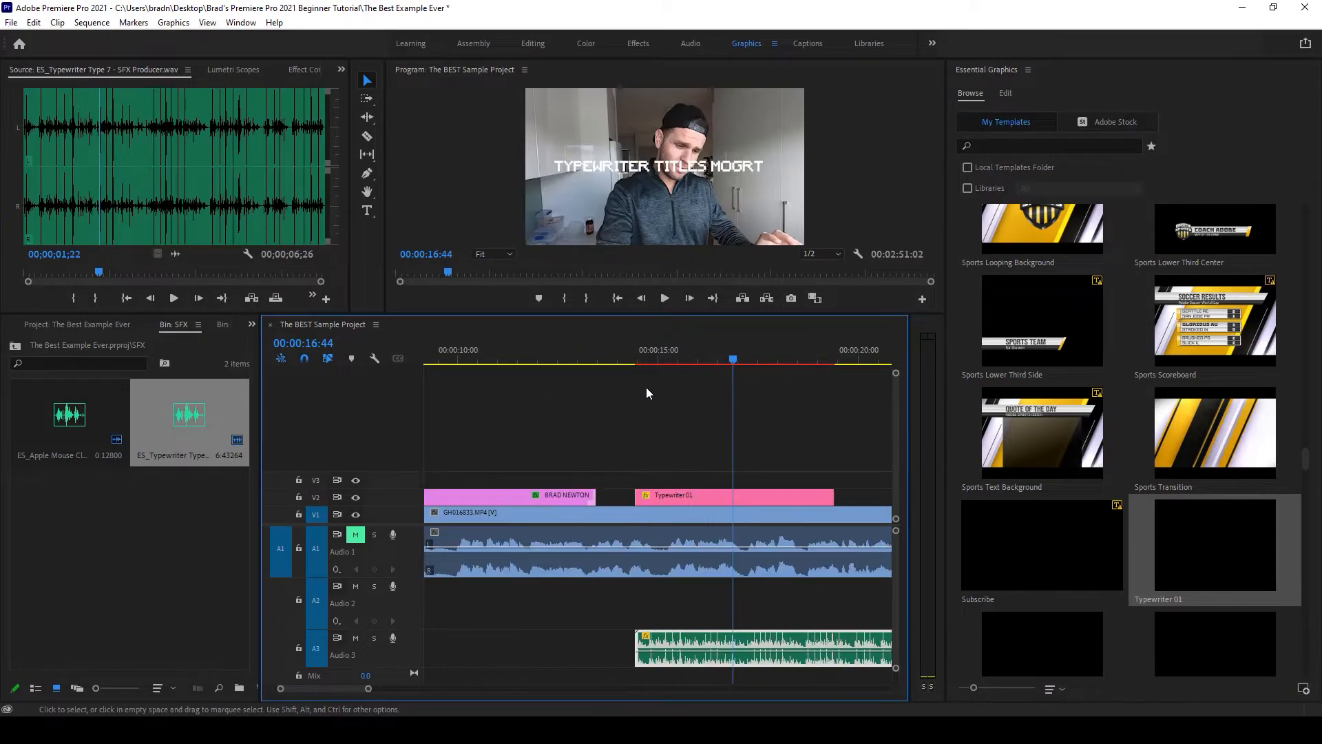
# - Play the Typewriter 01 title with its sound, hide the V1 video, and replay it from the title's start
pyautogui.click(635, 358)
pyautogui.press('space')
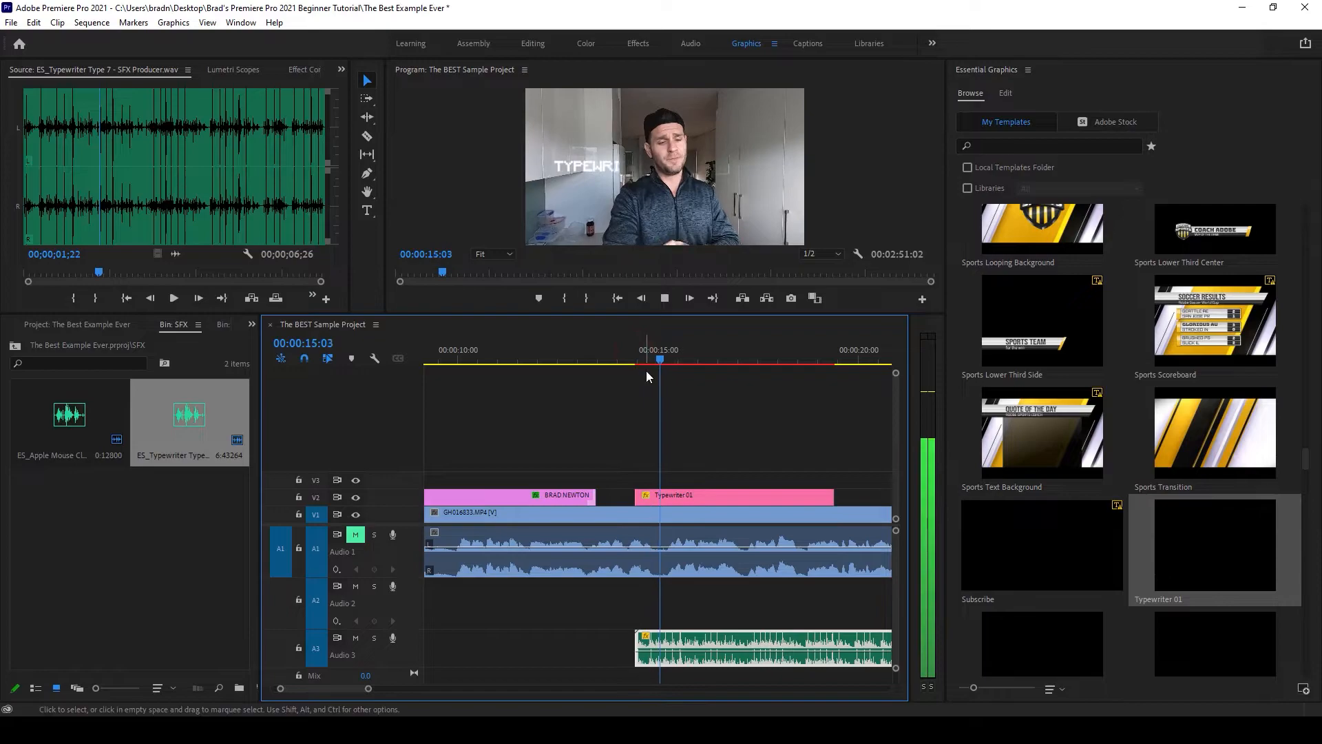
pyautogui.press('space')
pyautogui.click(356, 514)
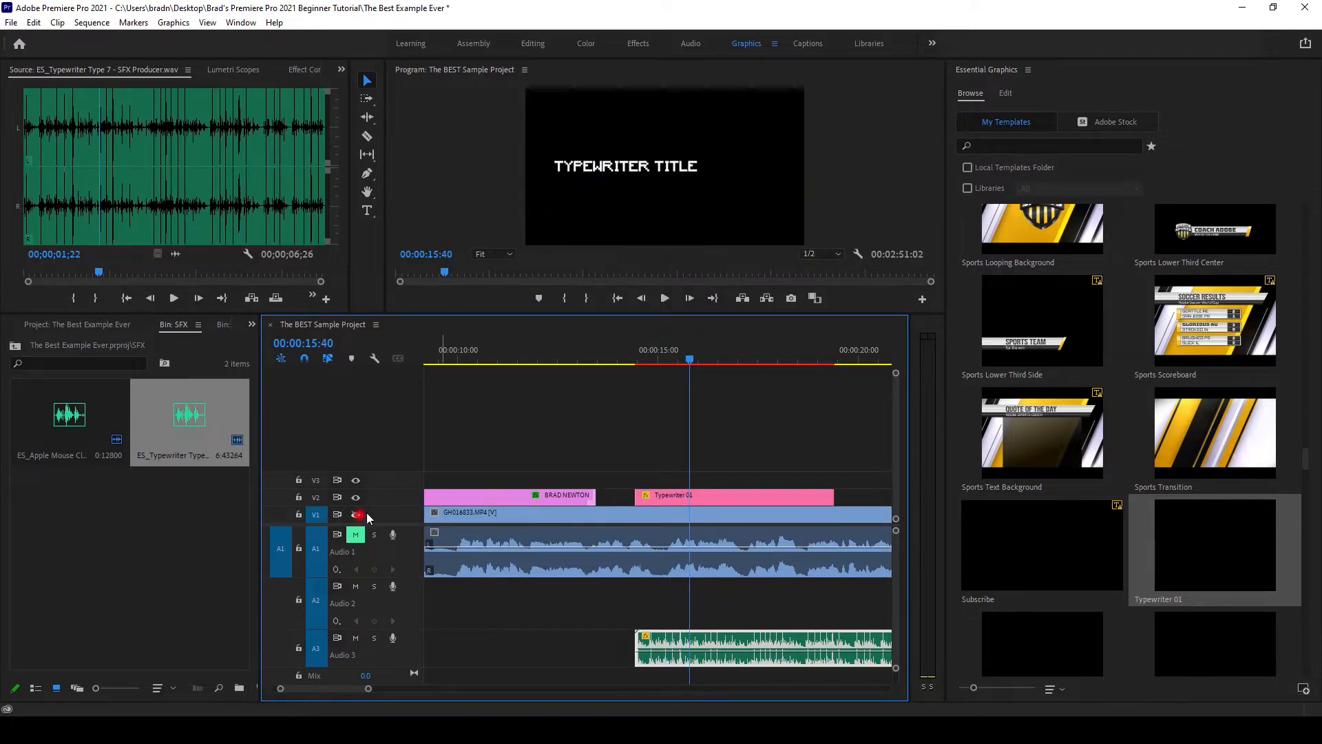
pyautogui.moveTo(640, 360)
pyautogui.mouseDown()
pyautogui.moveTo(629, 359)
pyautogui.moveTo(635, 374)
pyautogui.mouseUp()
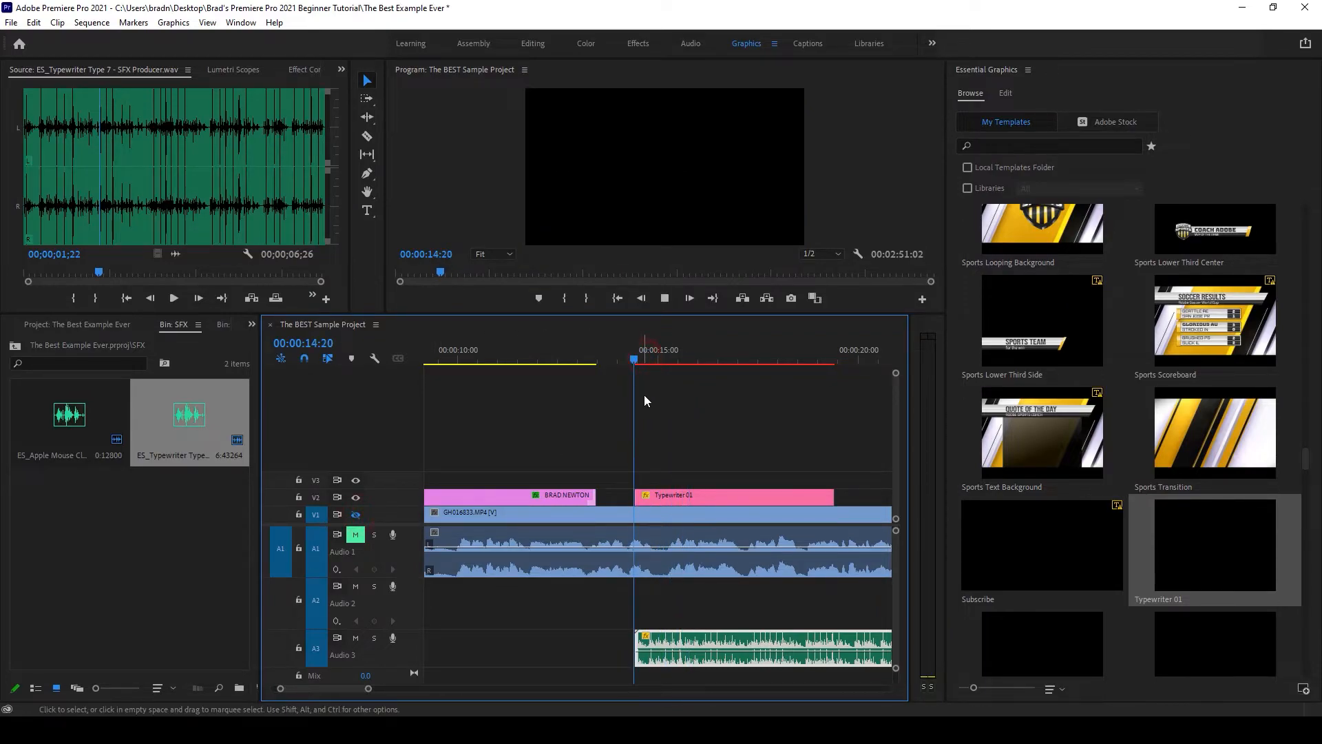
pyautogui.press('space')
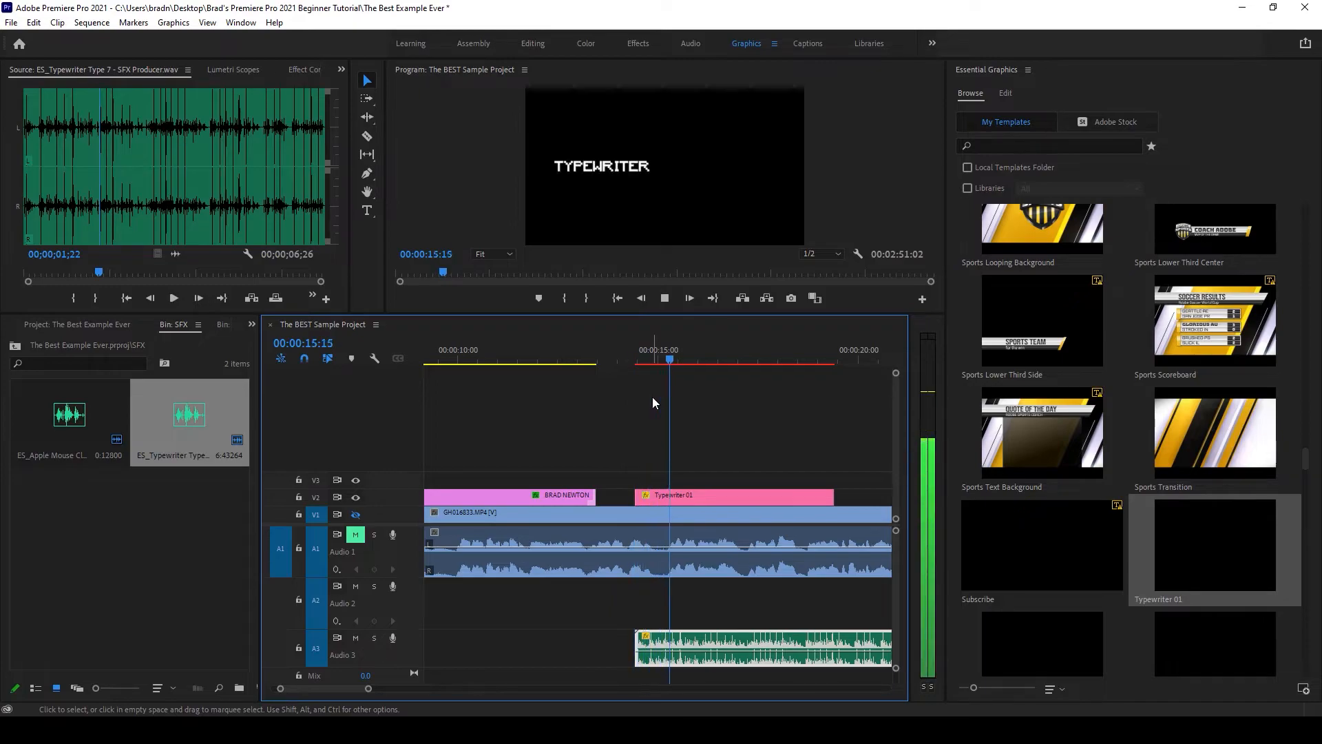
pyautogui.press('space')
# - Trim the ends of the typewriter sound and the Typewriter 01 title to the same point, just after the text has been written out
pyautogui.scroll(-2, 718, 482)
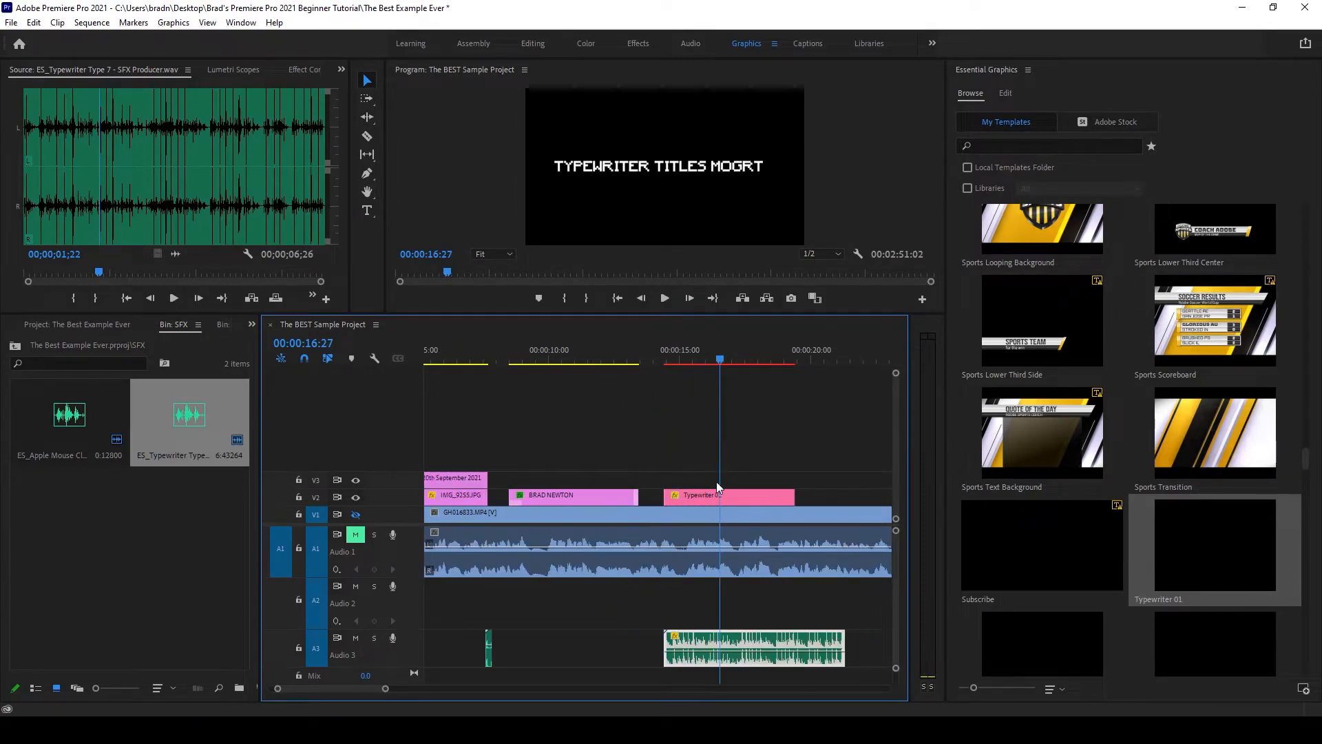
pyautogui.moveTo(840, 637); pyautogui.dragTo(722, 633)
pyautogui.press('space')
pyautogui.scroll(2, 723, 596)
pyautogui.press('space')
pyautogui.scroll(-2, 837, 489)
pyautogui.moveTo(797, 494); pyautogui.dragTo(725, 495)
# - Play the trimmed Typewriter 01 title from its start together with the typewriter sound
pyautogui.moveTo(698, 349); pyautogui.dragTo(670, 360)
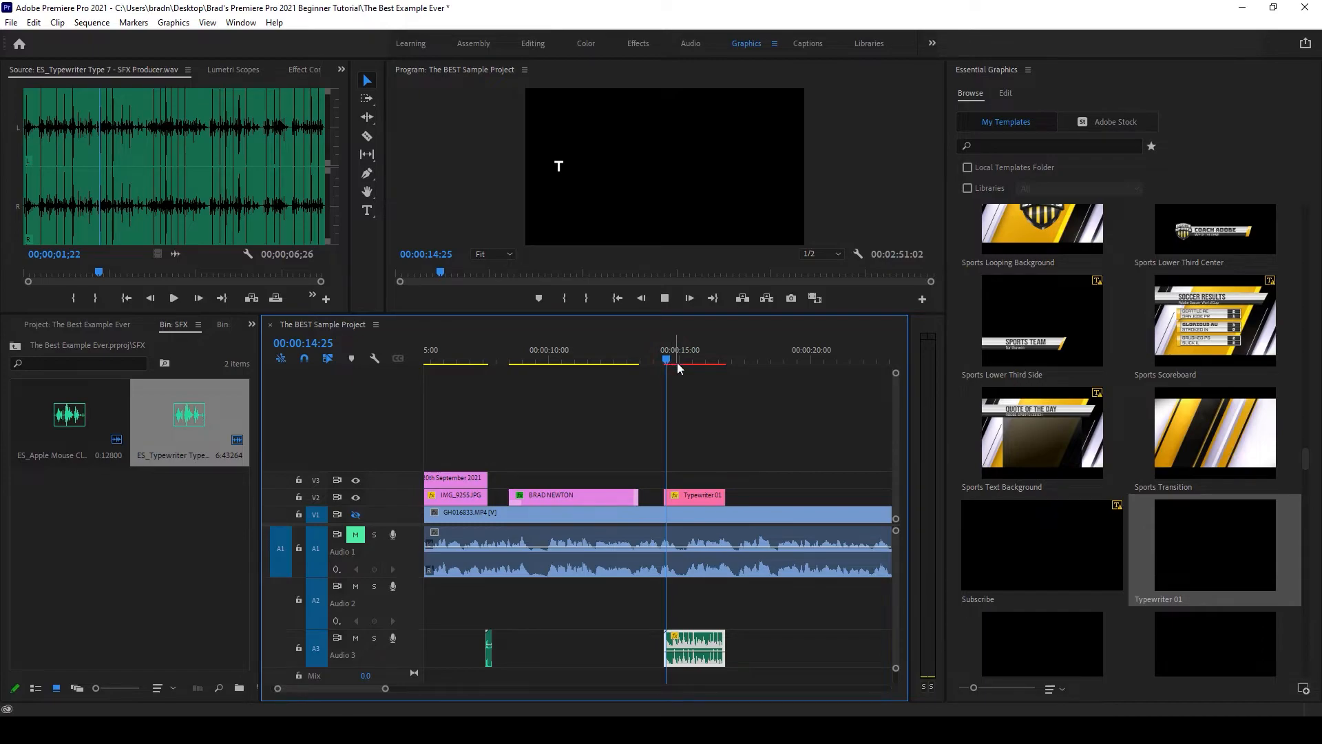
pyautogui.click(700, 416)
pyautogui.press('space')
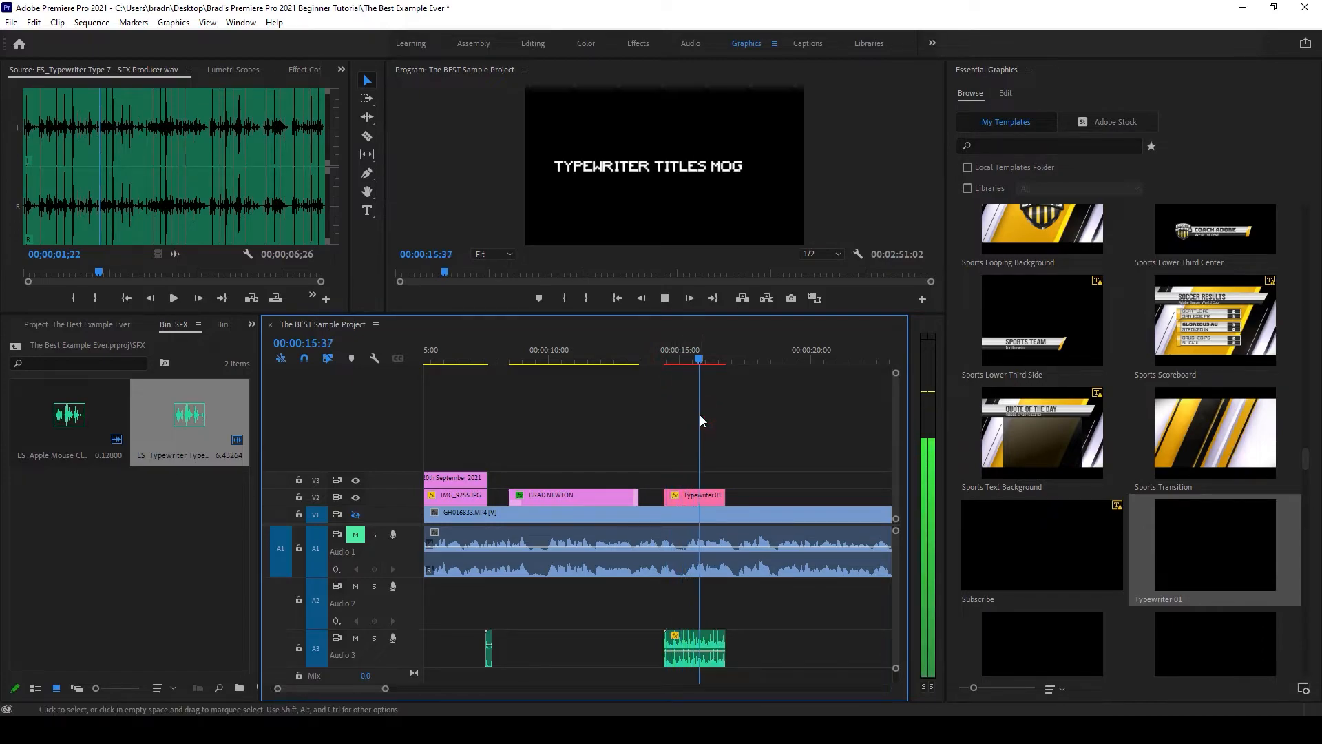
# - Change the Typewriter 01 source text to the creator's first name in possessive form plus "AWESOME PROJECT", and play the title
pyautogui.click(708, 499)
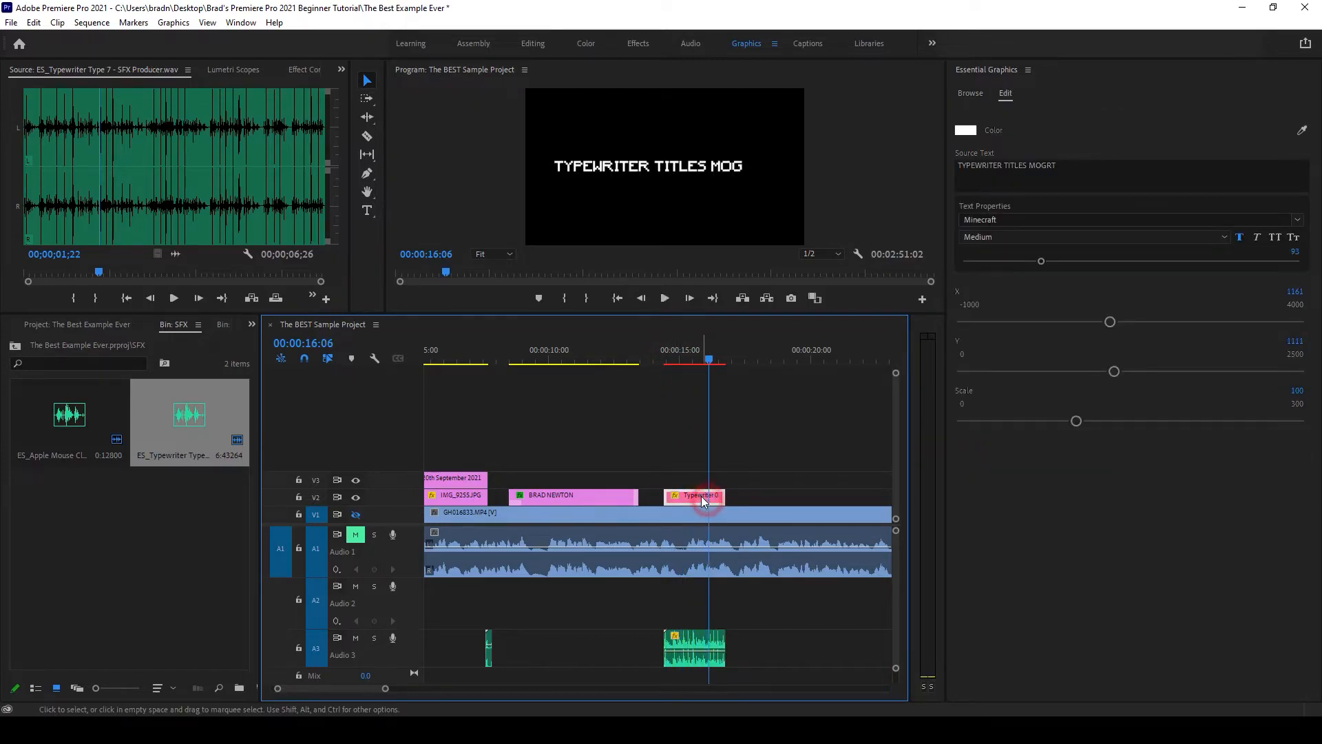
pyautogui.click(1029, 172)
pyautogui.write('BRA')
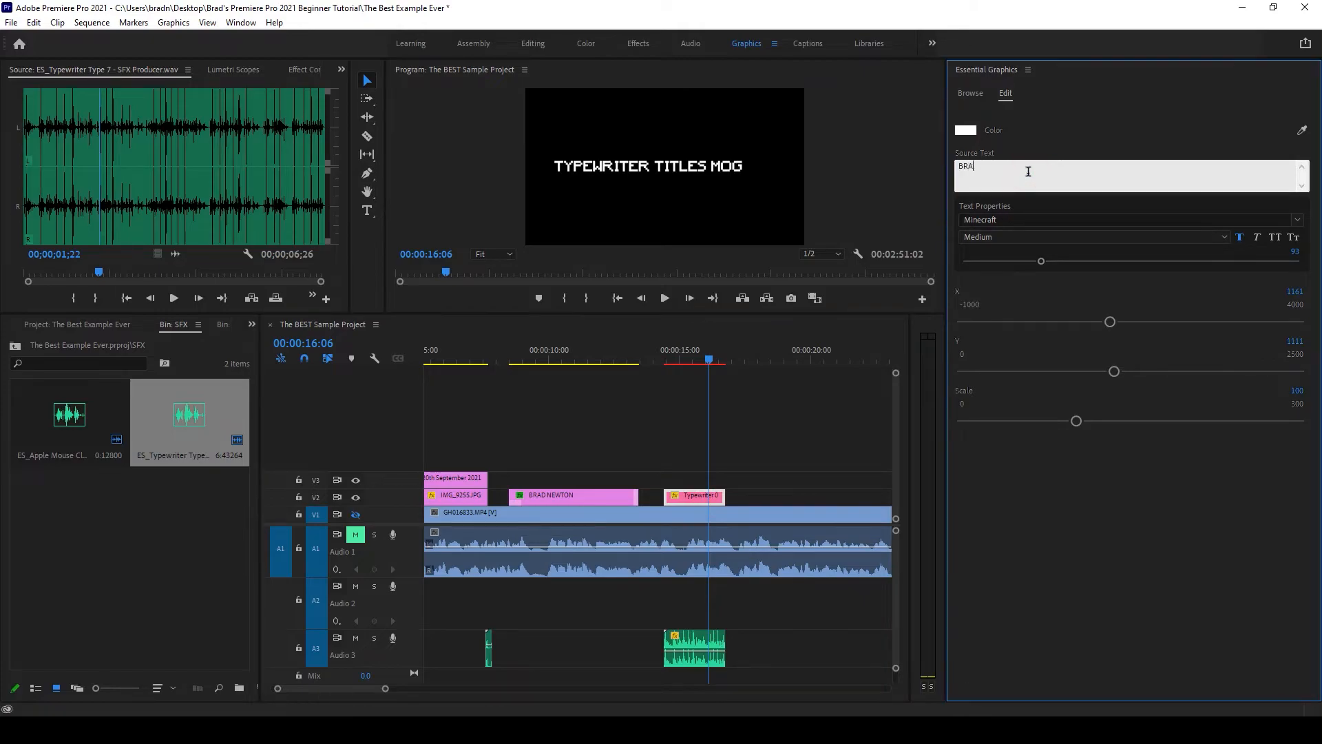
pyautogui.write("D'S AWESOME PROJECT")
pyautogui.moveTo(689, 351); pyautogui.dragTo(668, 353)
pyautogui.click(737, 458)
pyautogui.press('space')
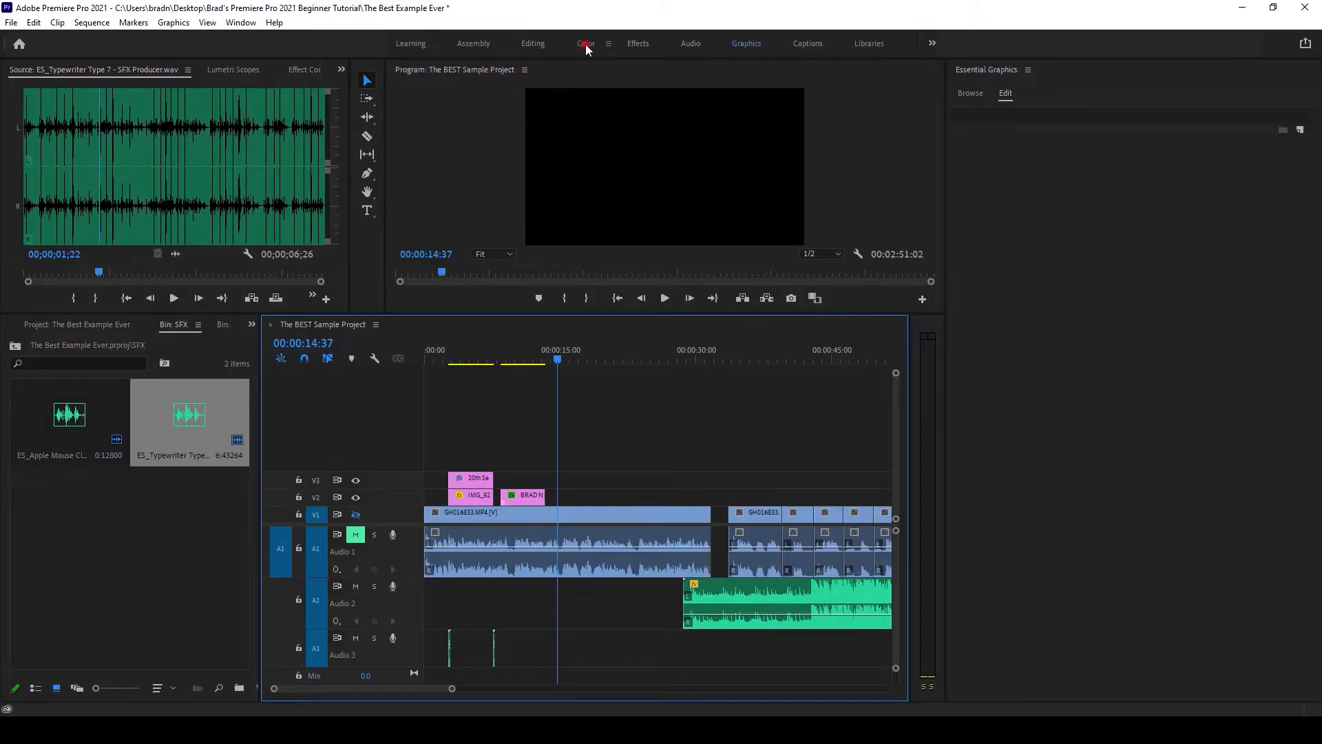
# - Switch to the Color workspace and check that Lumetri Color is enabled
pyautogui.click(586, 44)
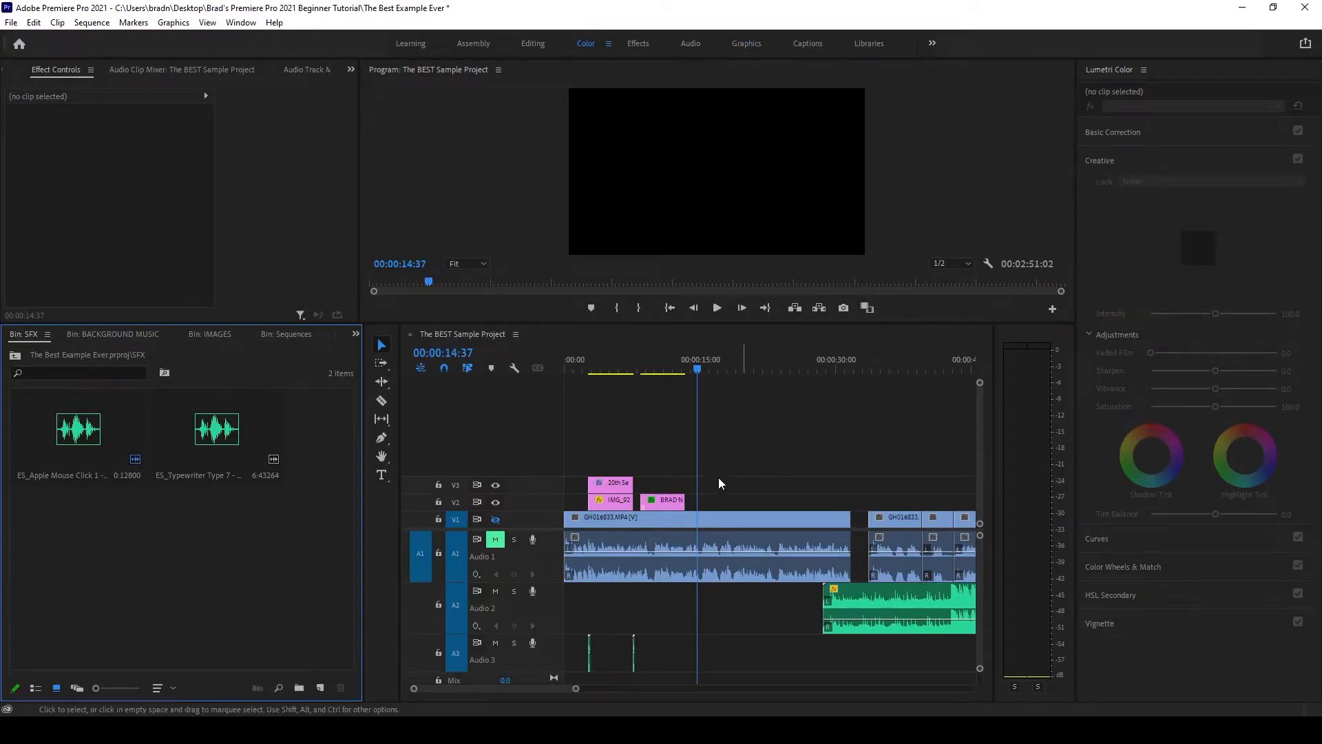
pyautogui.click(1105, 72)
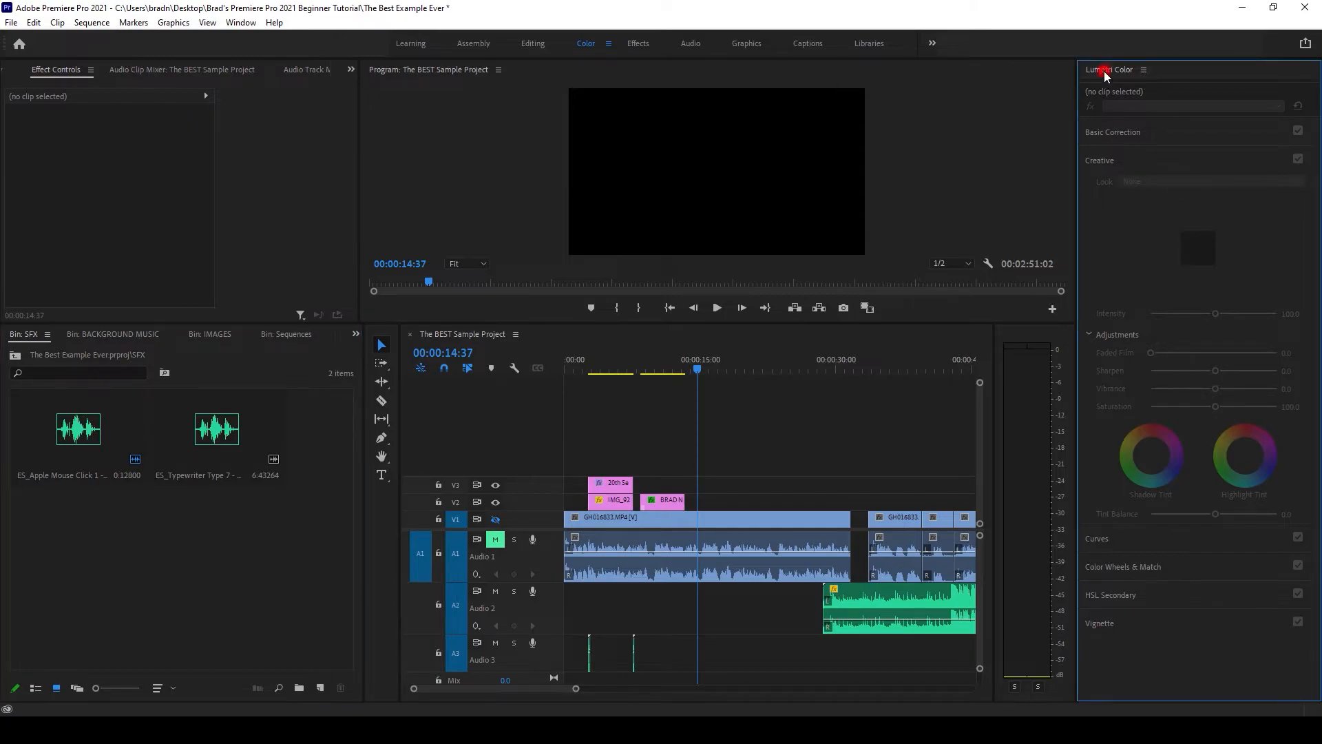
pyautogui.click(241, 22)
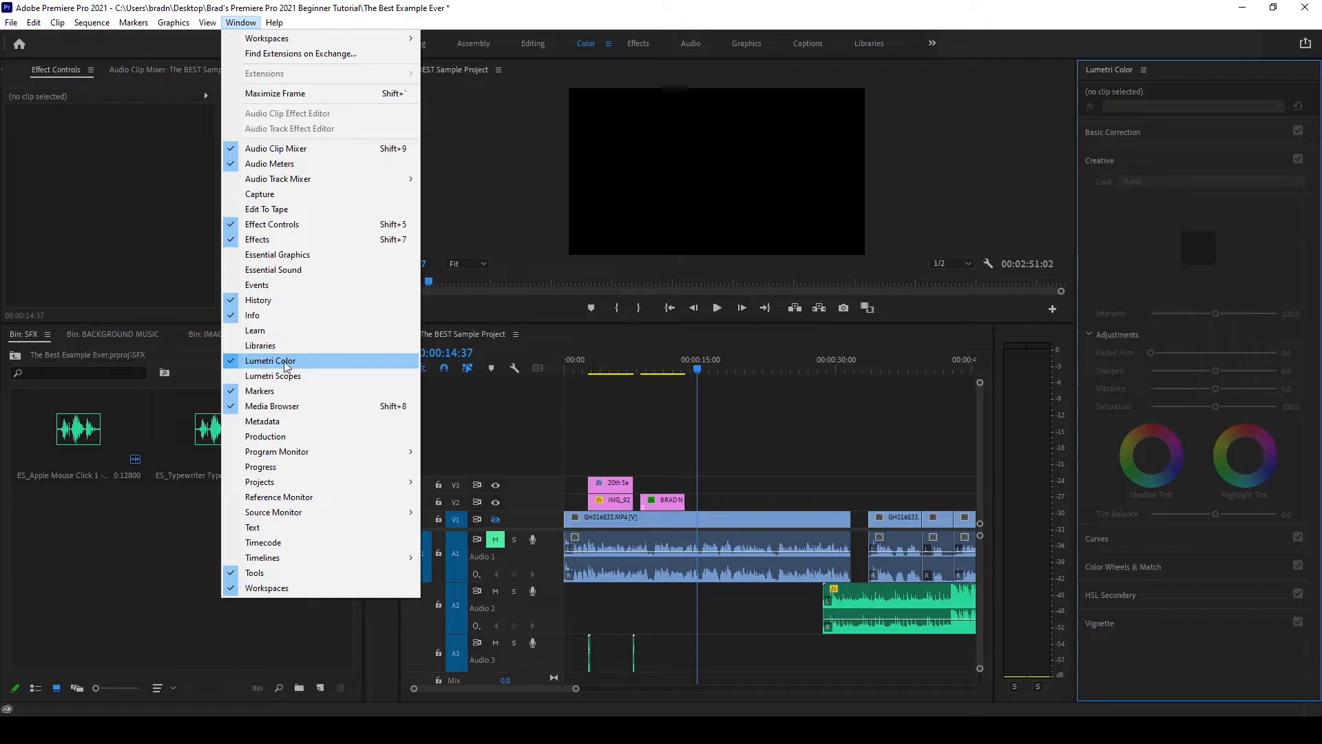
pyautogui.click(897, 412)
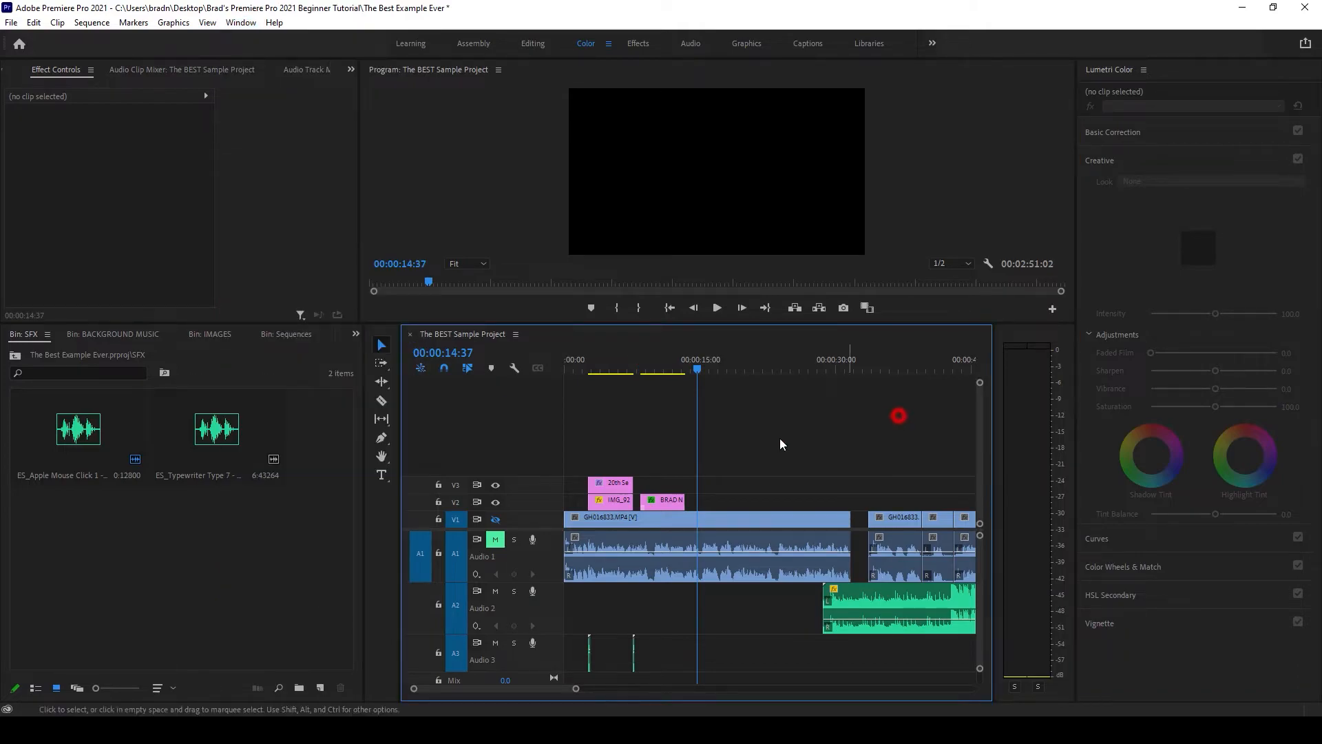
# - Make the V1 video track visible again
pyautogui.press('=')
pyautogui.press('=')
pyautogui.click(496, 519)
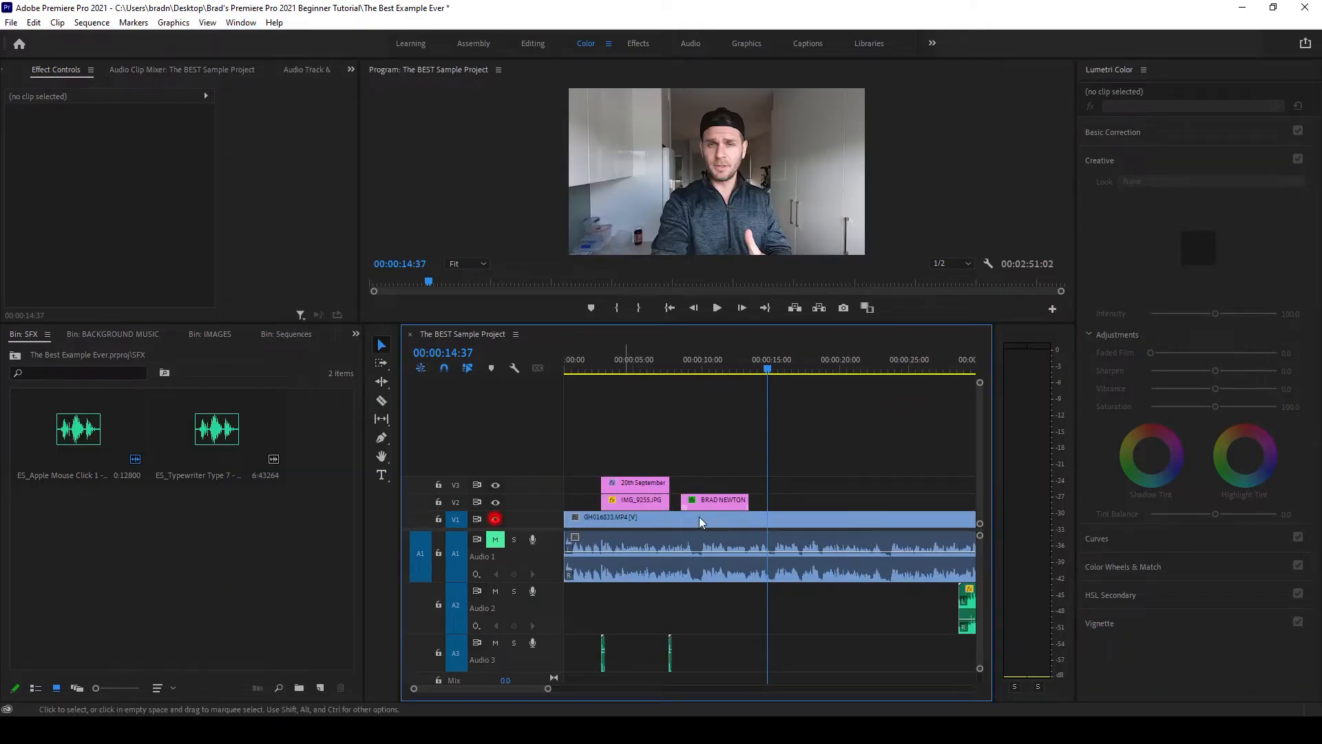
# - Select the first GH016833.MP4 clip on V1 and show its Basic Correction settings in Lumetri Color
pyautogui.click(805, 517)
pyautogui.click(1108, 69)
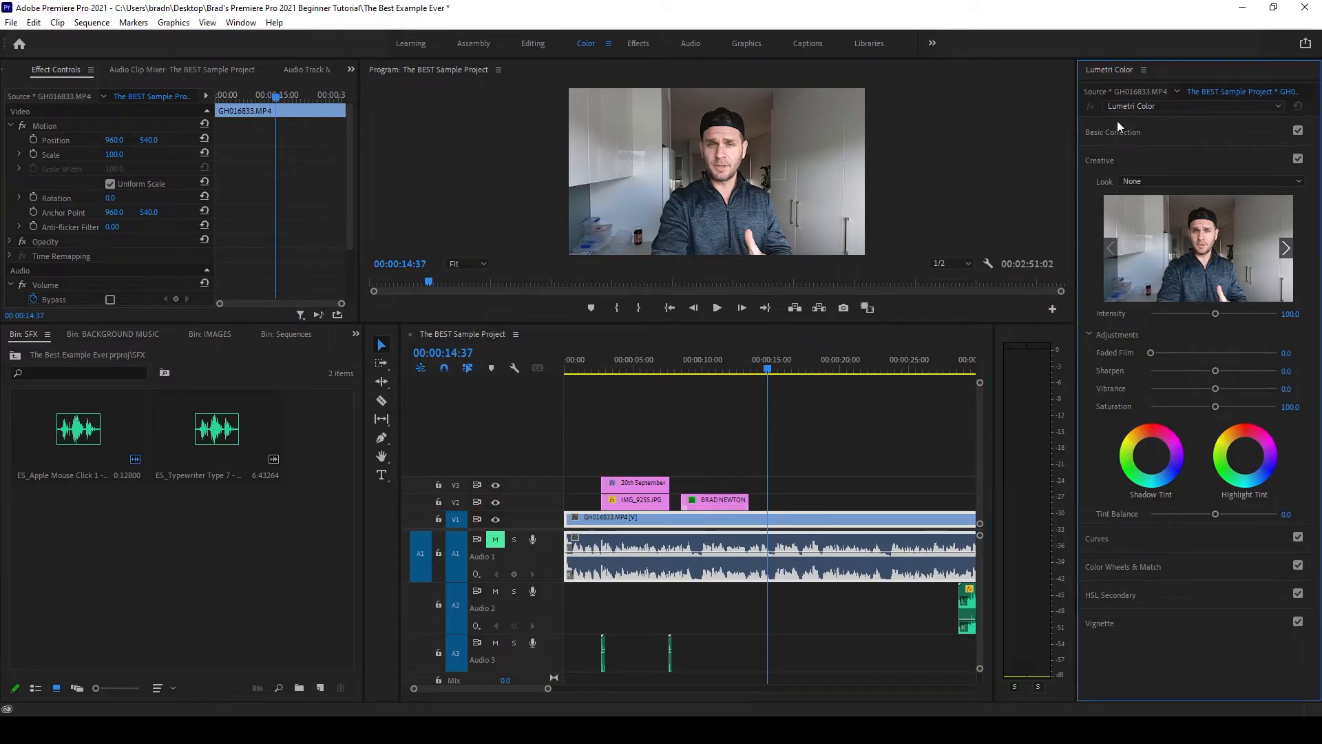
pyautogui.click(1110, 160)
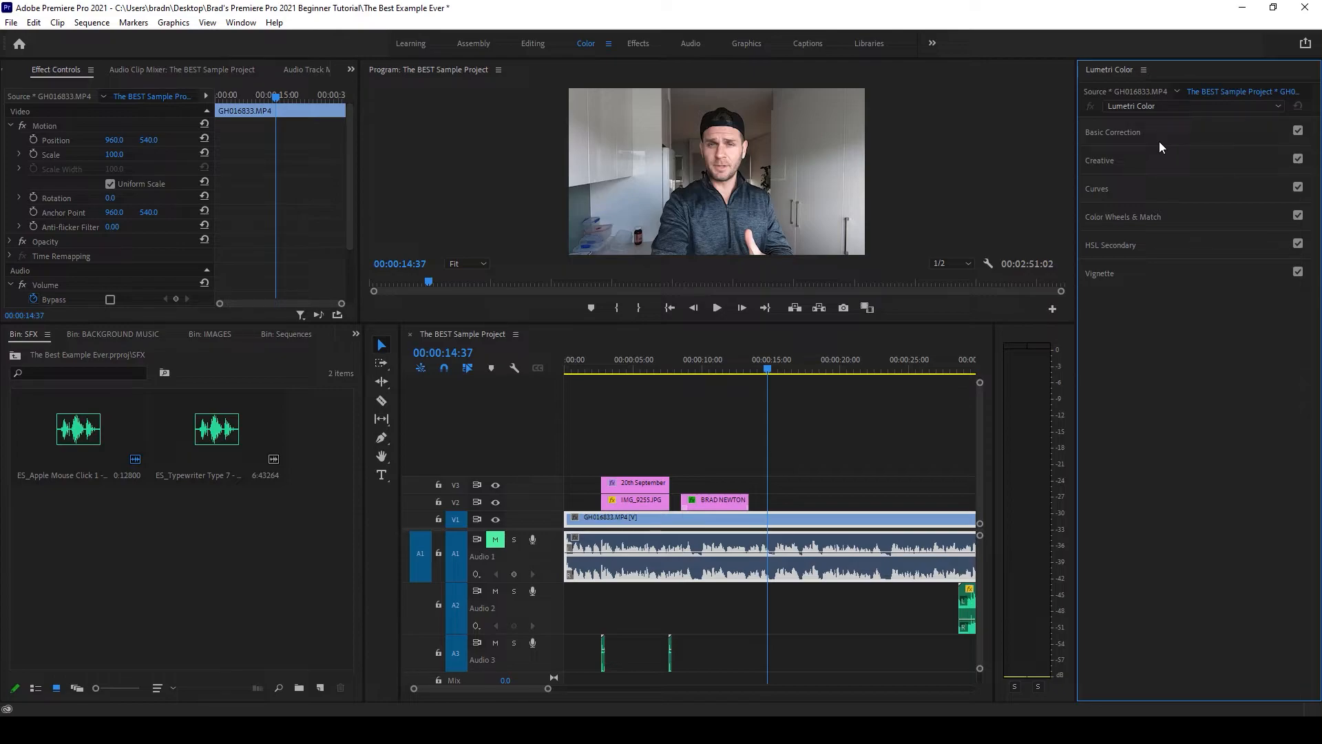
pyautogui.click(1131, 133)
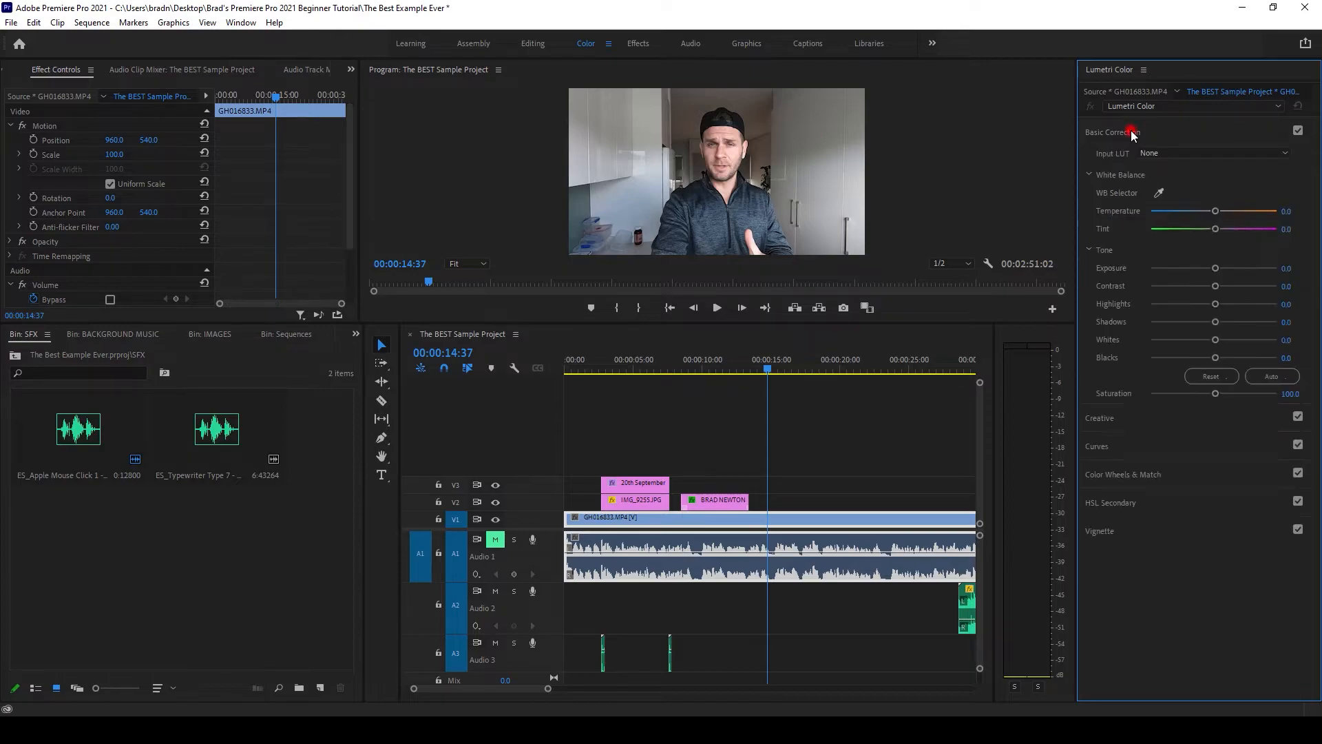
pyautogui.click(1132, 132)
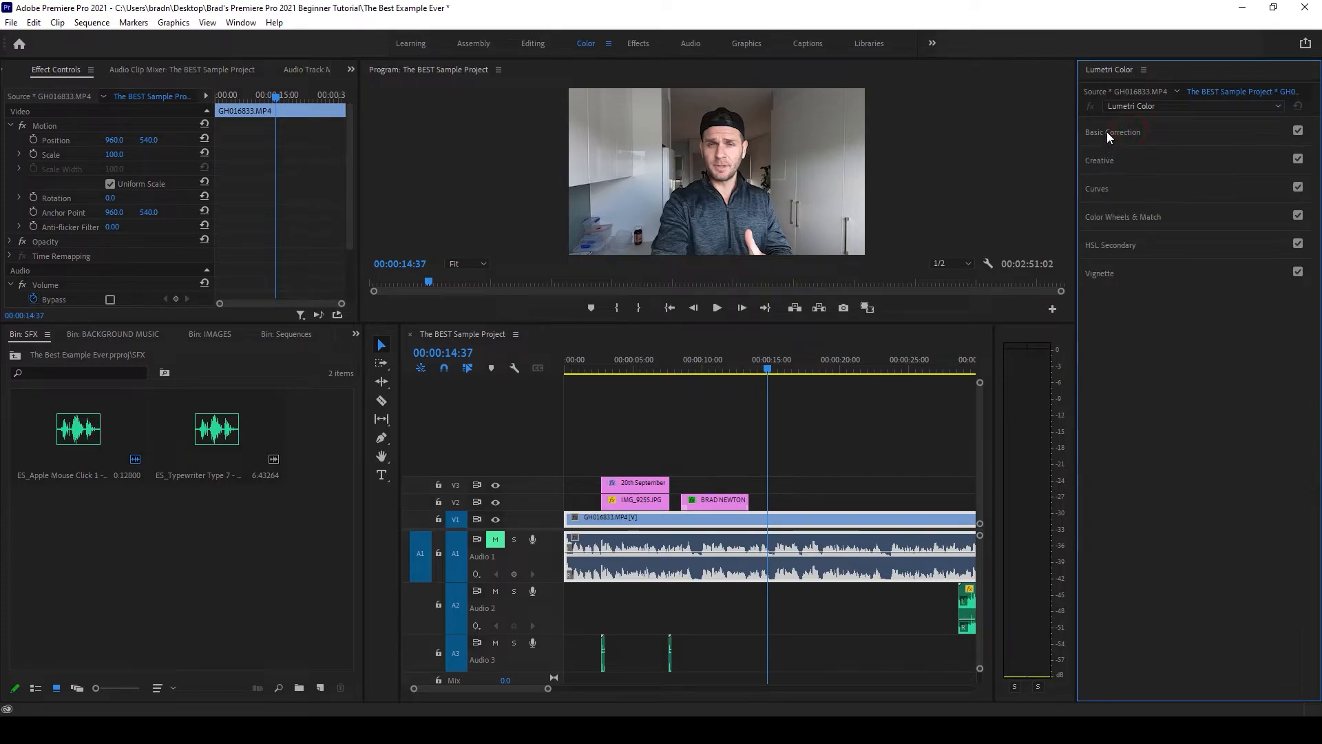
pyautogui.click(1108, 134)
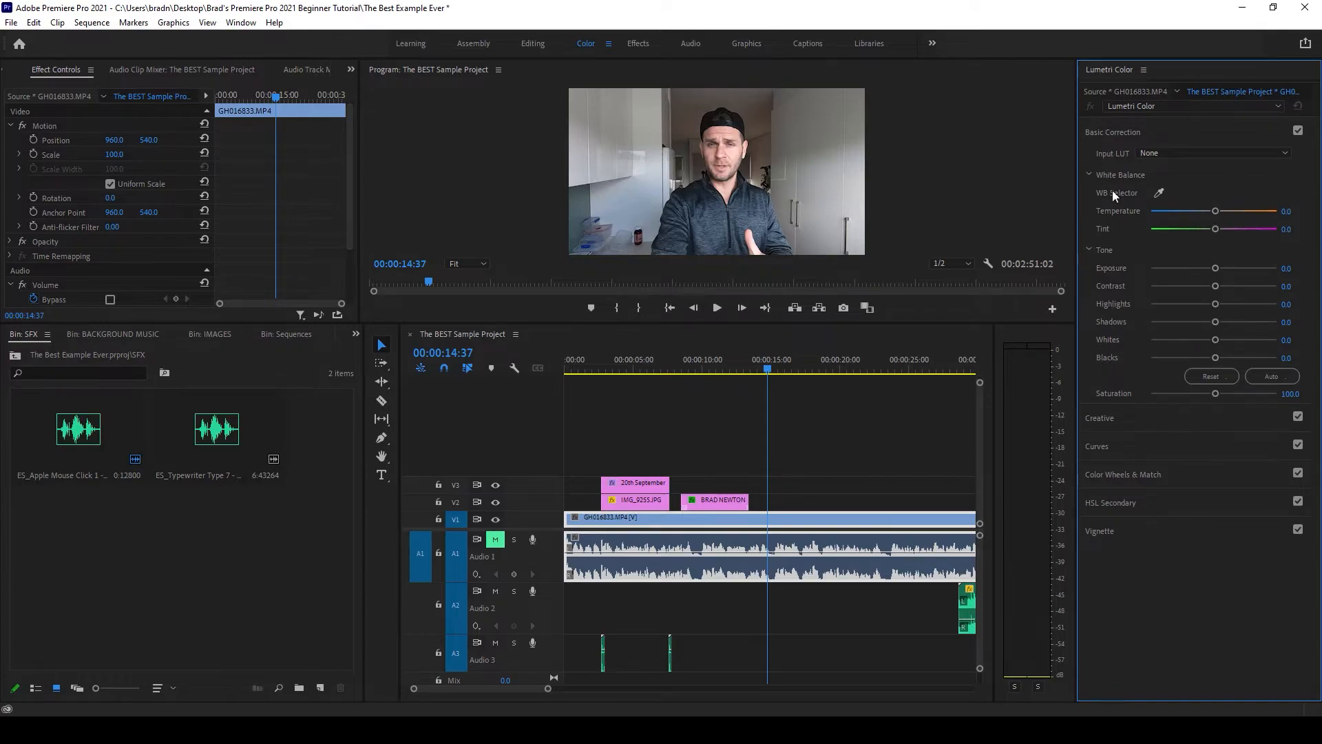
pyautogui.click(1120, 133)
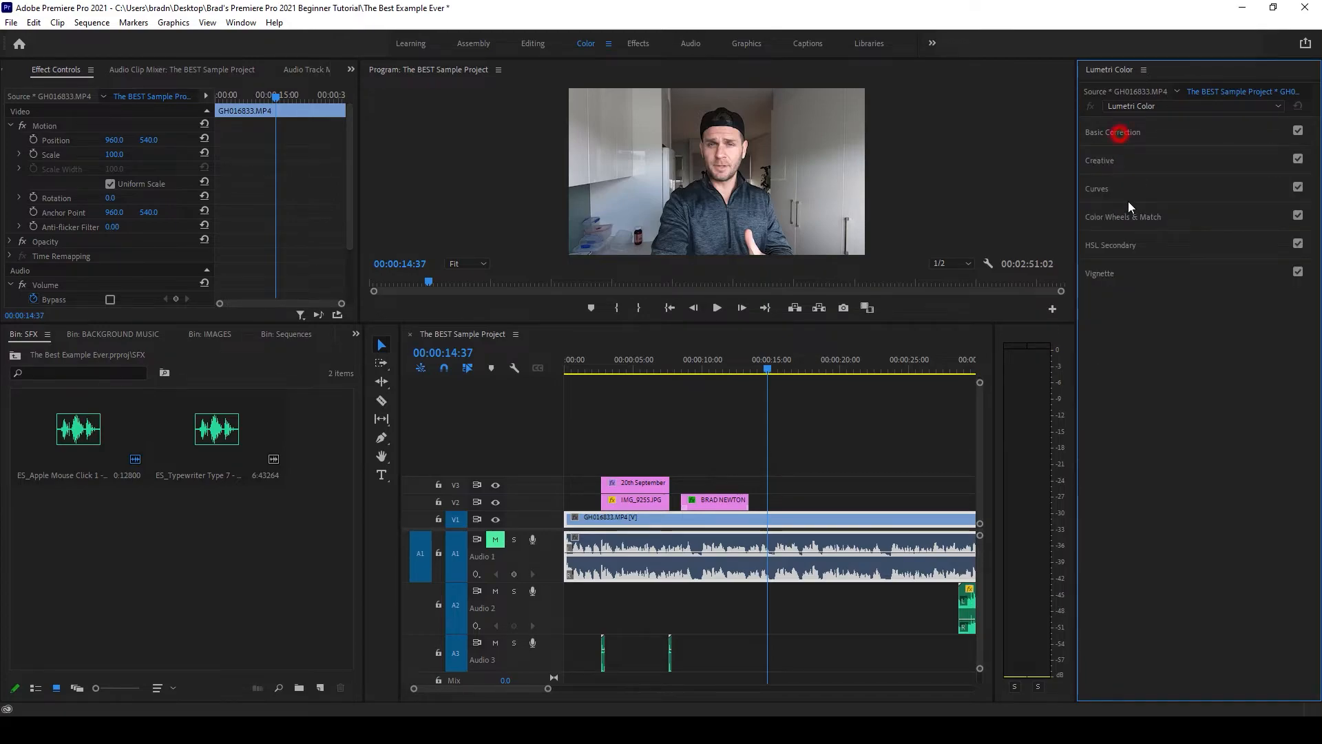
pyautogui.click(1112, 159)
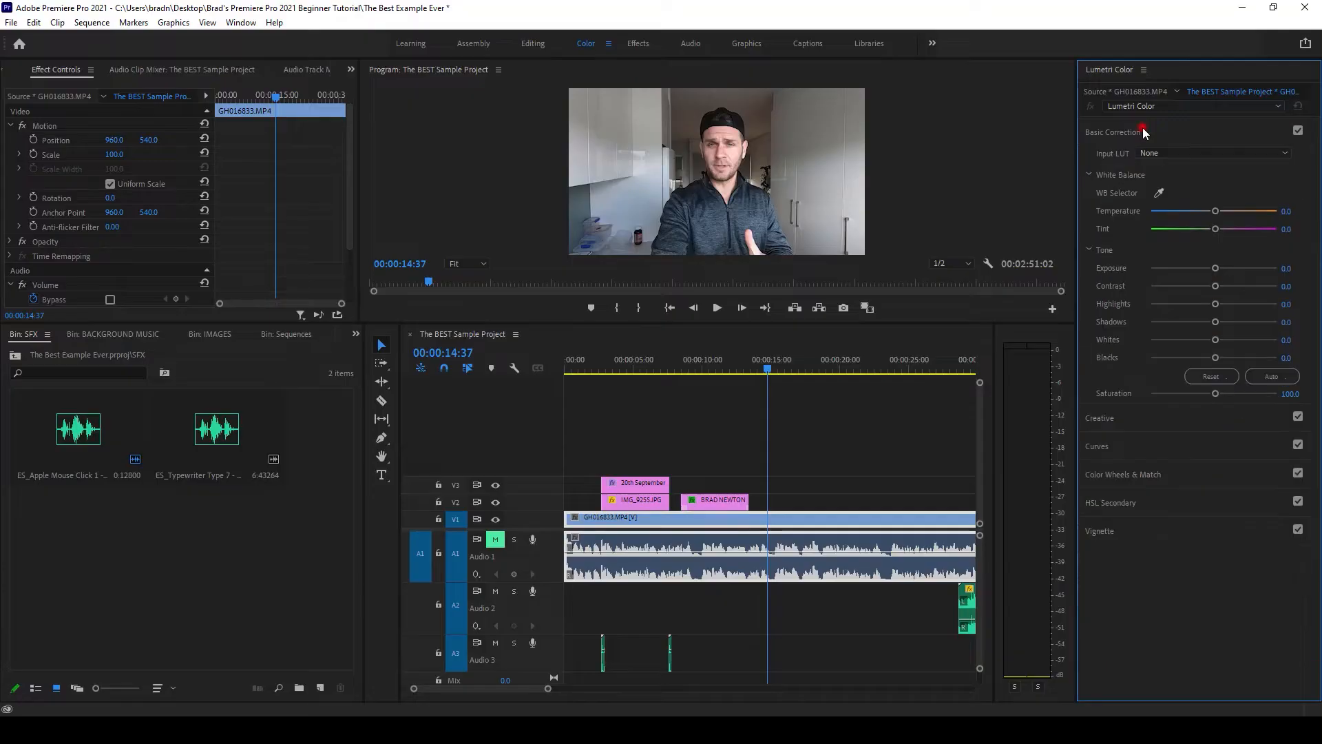
# - Inspect the current frame with the Program monitor maximized, and restore the normal layout
pyautogui.click(745, 522)
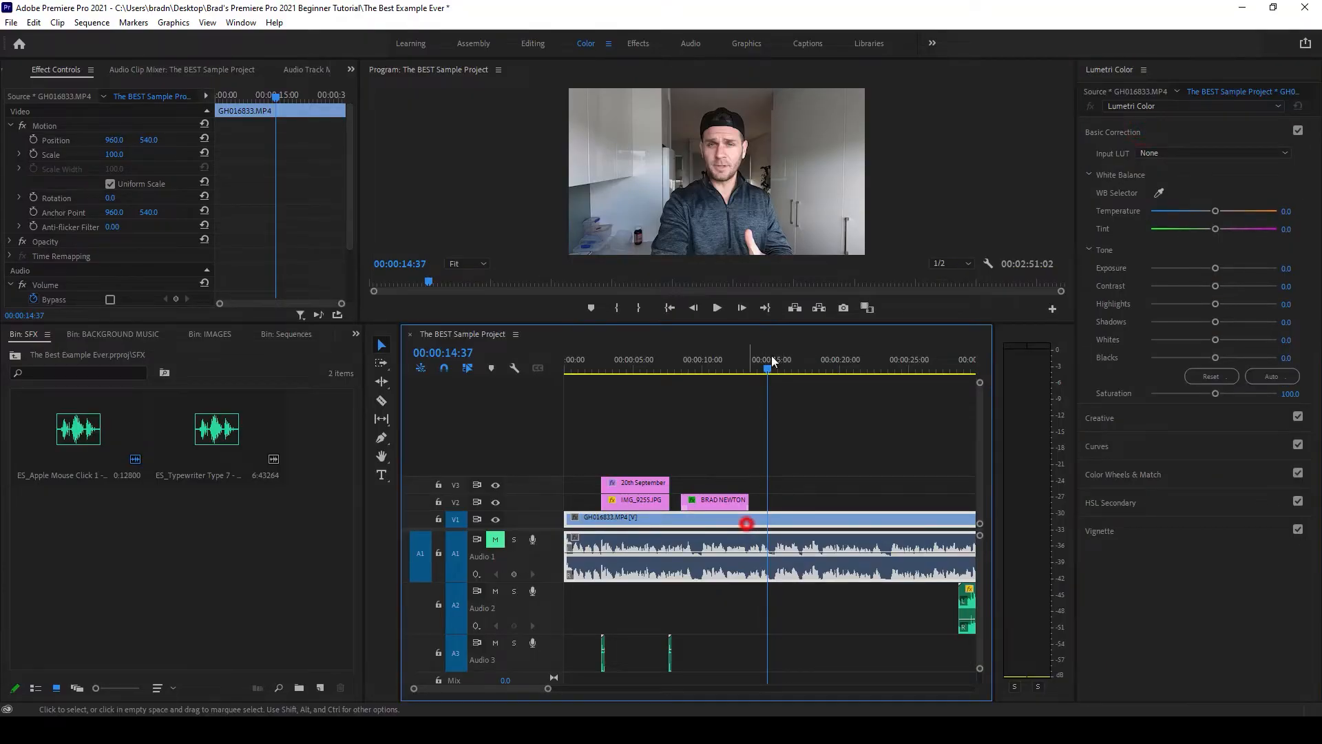
pyautogui.click(912, 196)
pyautogui.press('`')
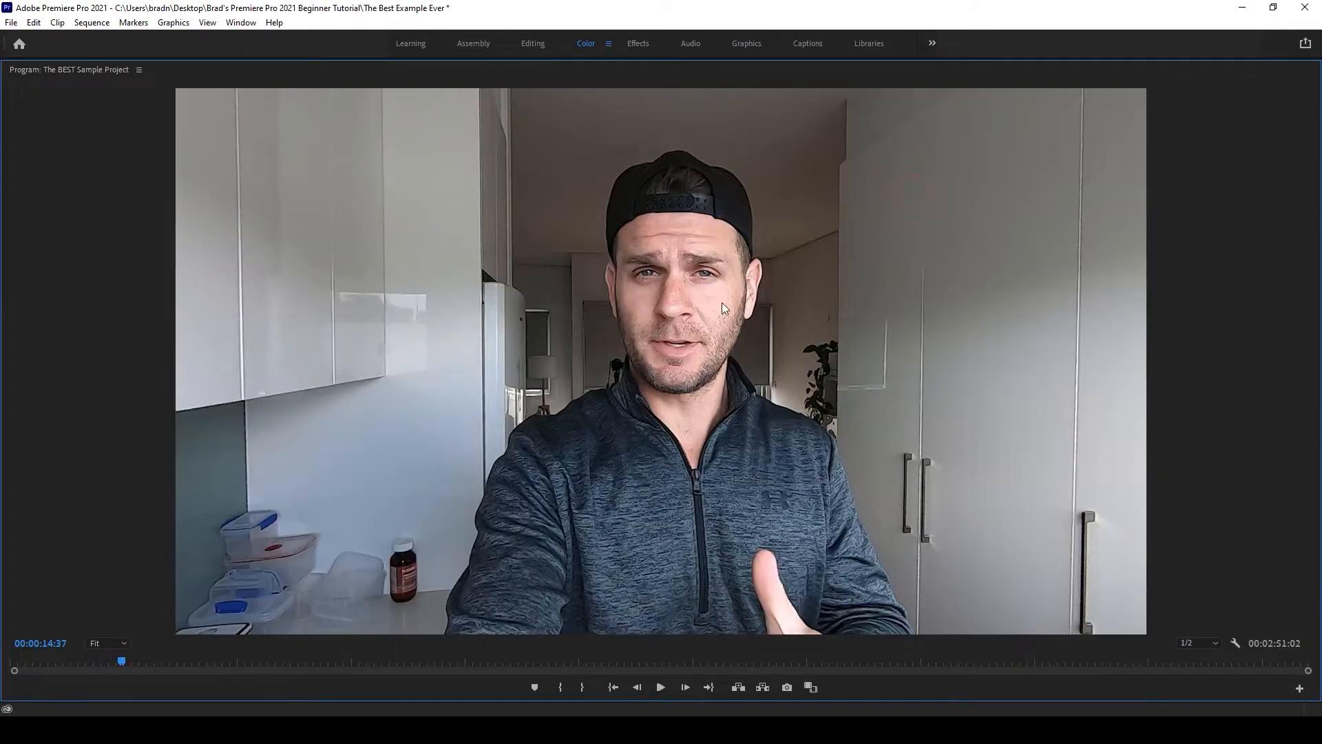
pyautogui.press('`')
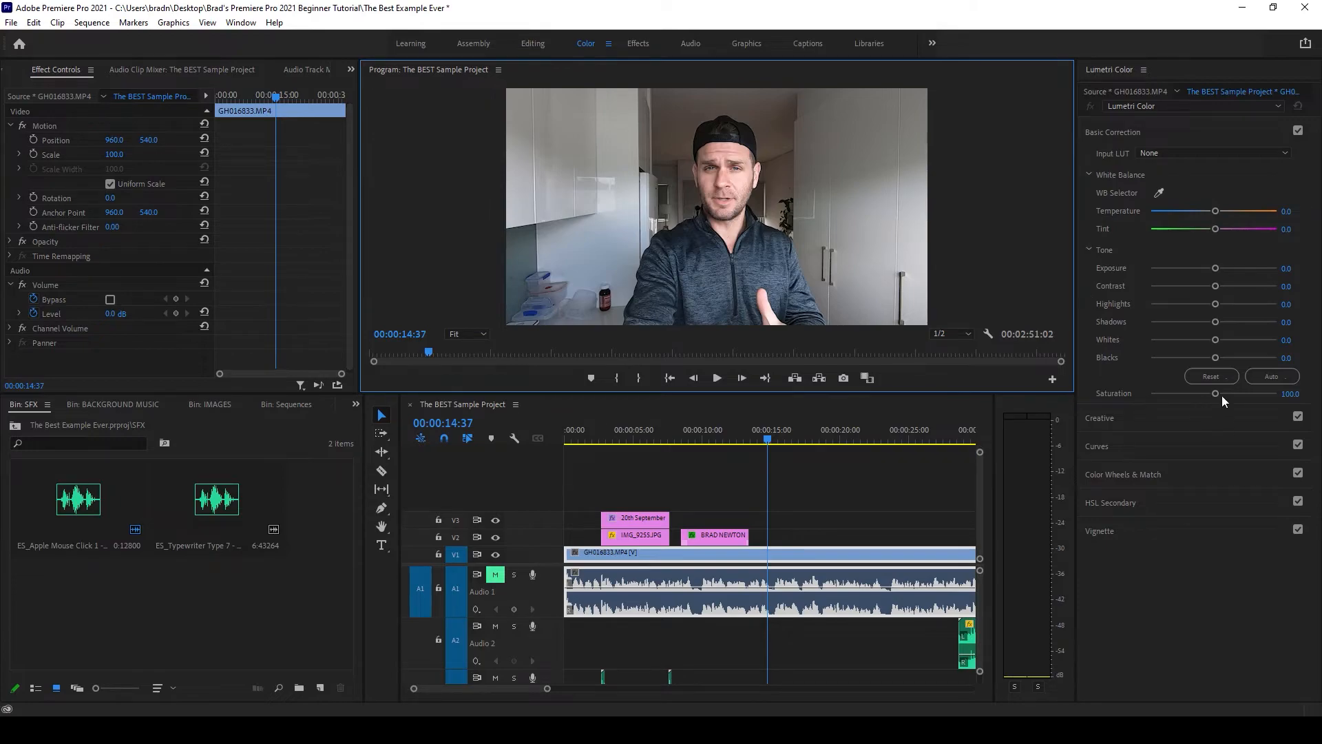
# - In the clip's Basic Correction, set Saturation to about 119.6 and Exposure to about -0.5, and adjust the Contrast
pyautogui.moveTo(1216, 393); pyautogui.dragTo(1220, 396)
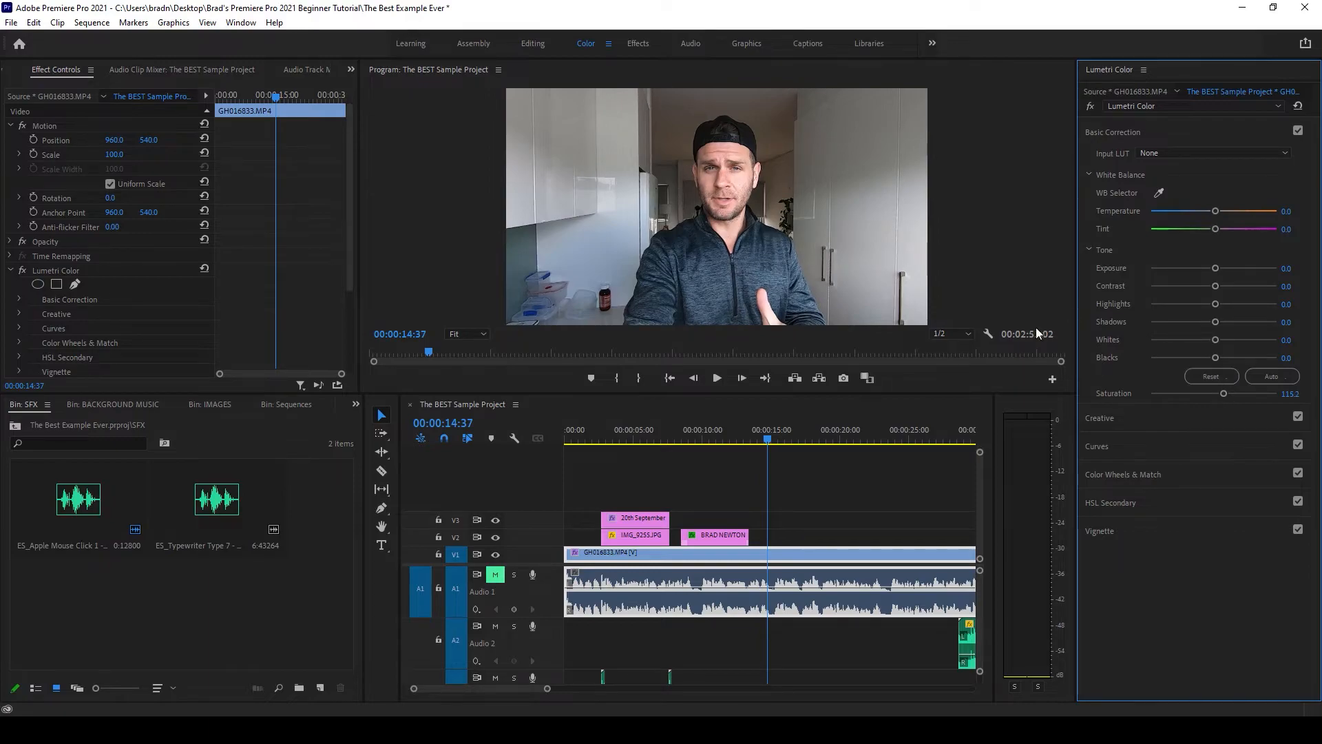
pyautogui.moveTo(1224, 393); pyautogui.dragTo(1227, 393)
pyautogui.click(1217, 269)
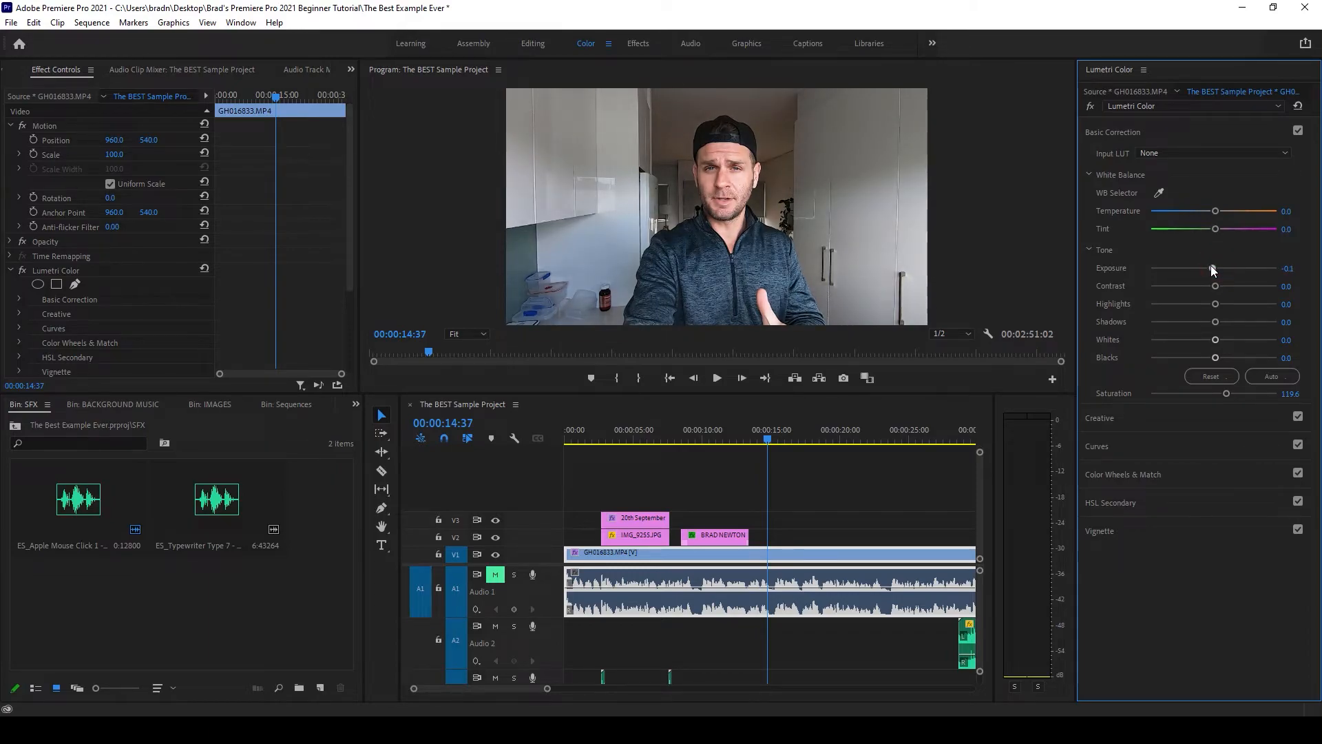
pyautogui.moveTo(1214, 270); pyautogui.dragTo(1210, 270)
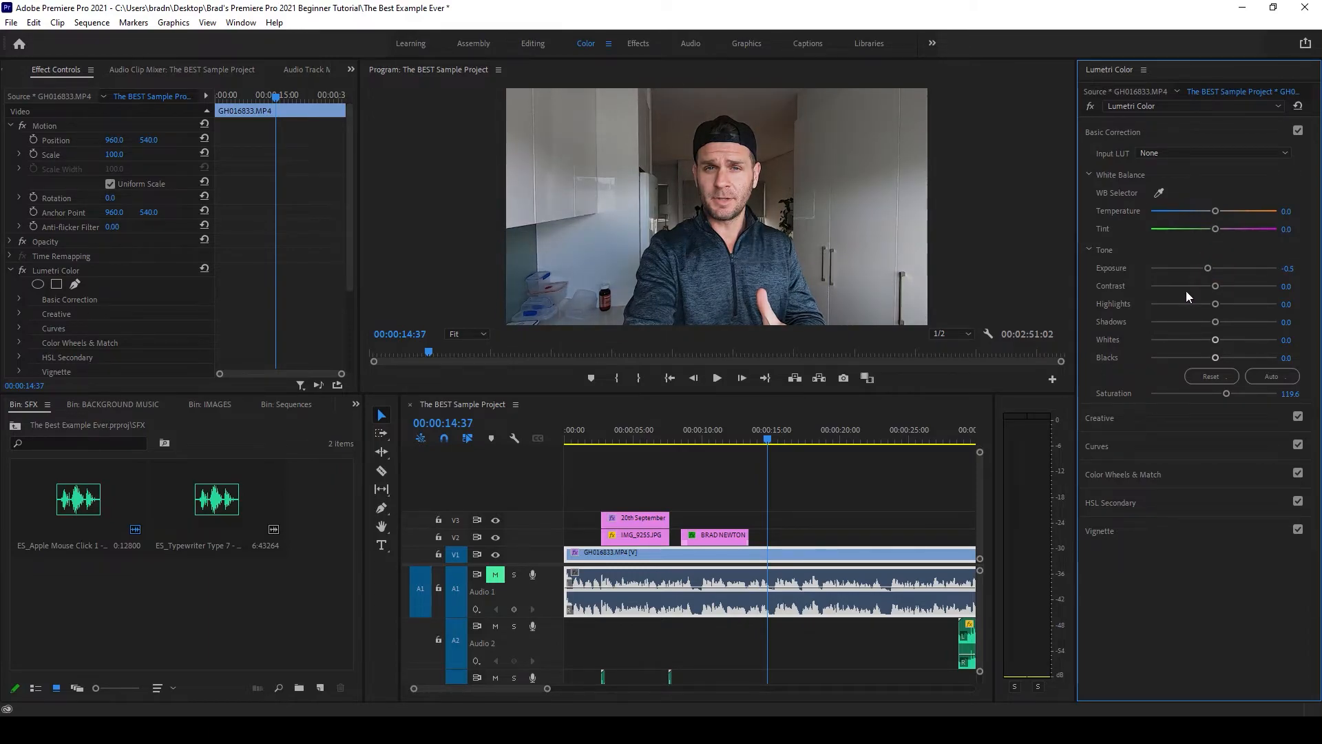
pyautogui.moveTo(1216, 288); pyautogui.dragTo(1212, 307)
# - Apply the SL CLEAN FUJI C creative look to the first GH016833.MP4 clip
pyautogui.click(1101, 418)
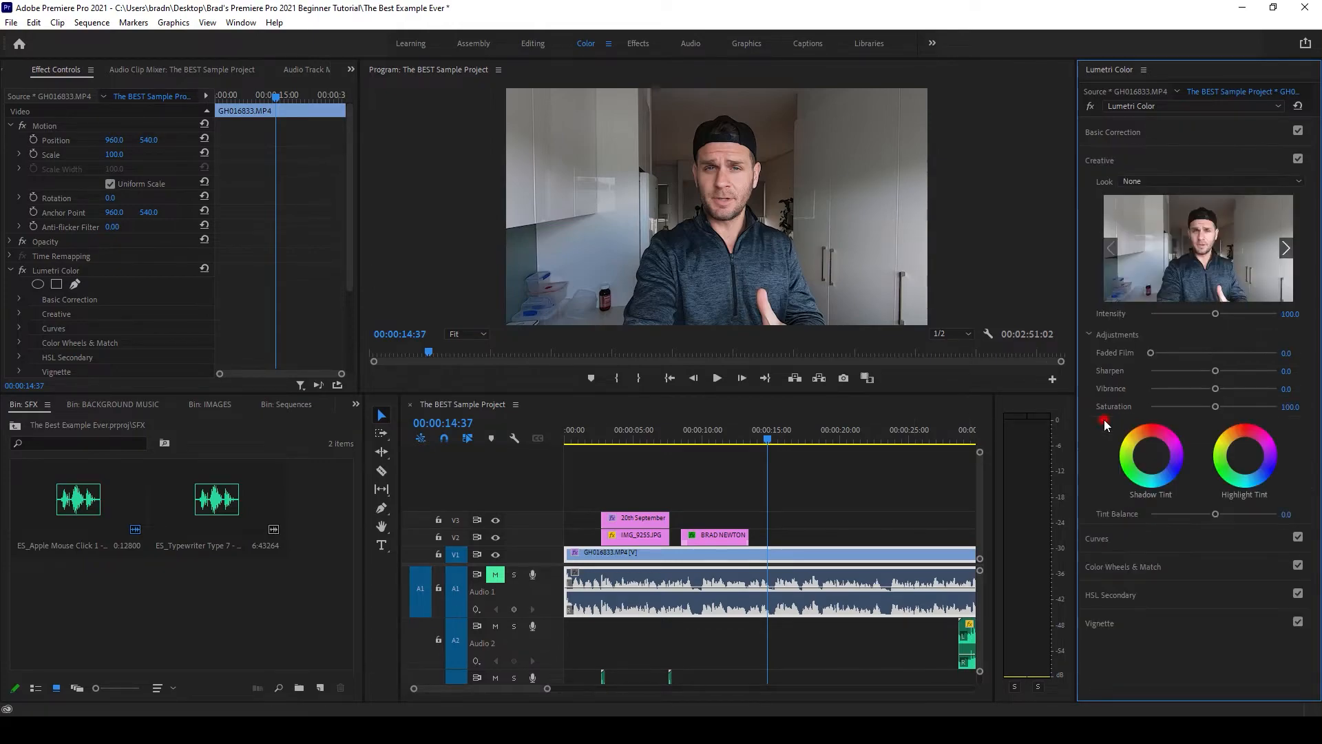
pyautogui.click(1164, 182)
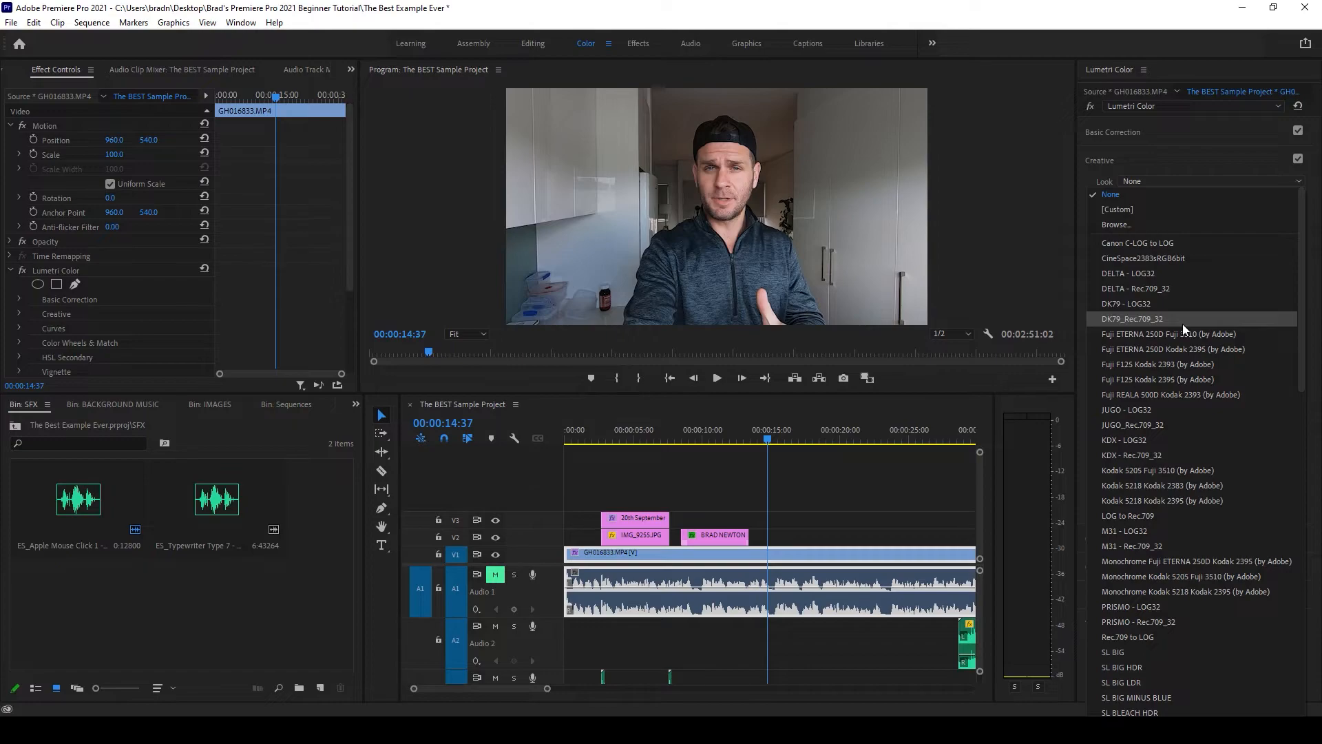
pyautogui.scroll(-10, 1158, 504)
pyautogui.scroll(7, 1161, 483)
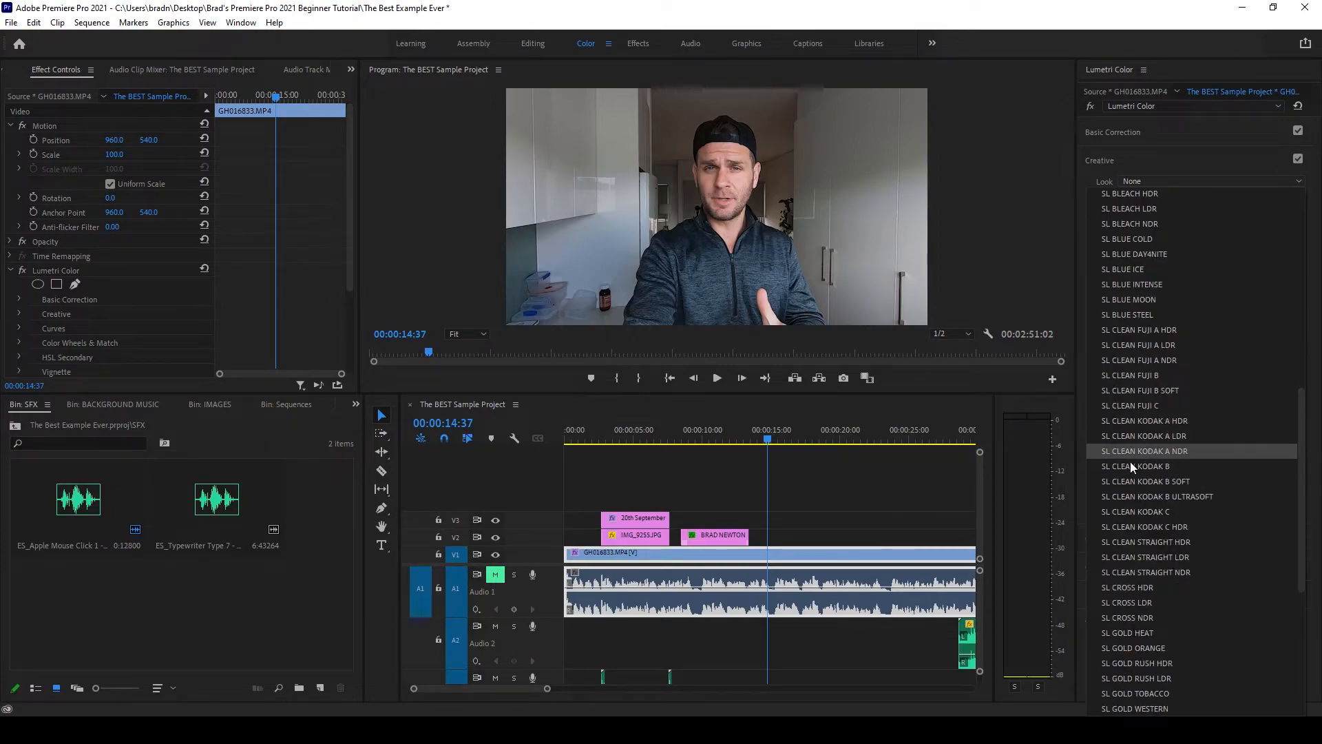
pyautogui.click(1189, 402)
pyautogui.click(1179, 184)
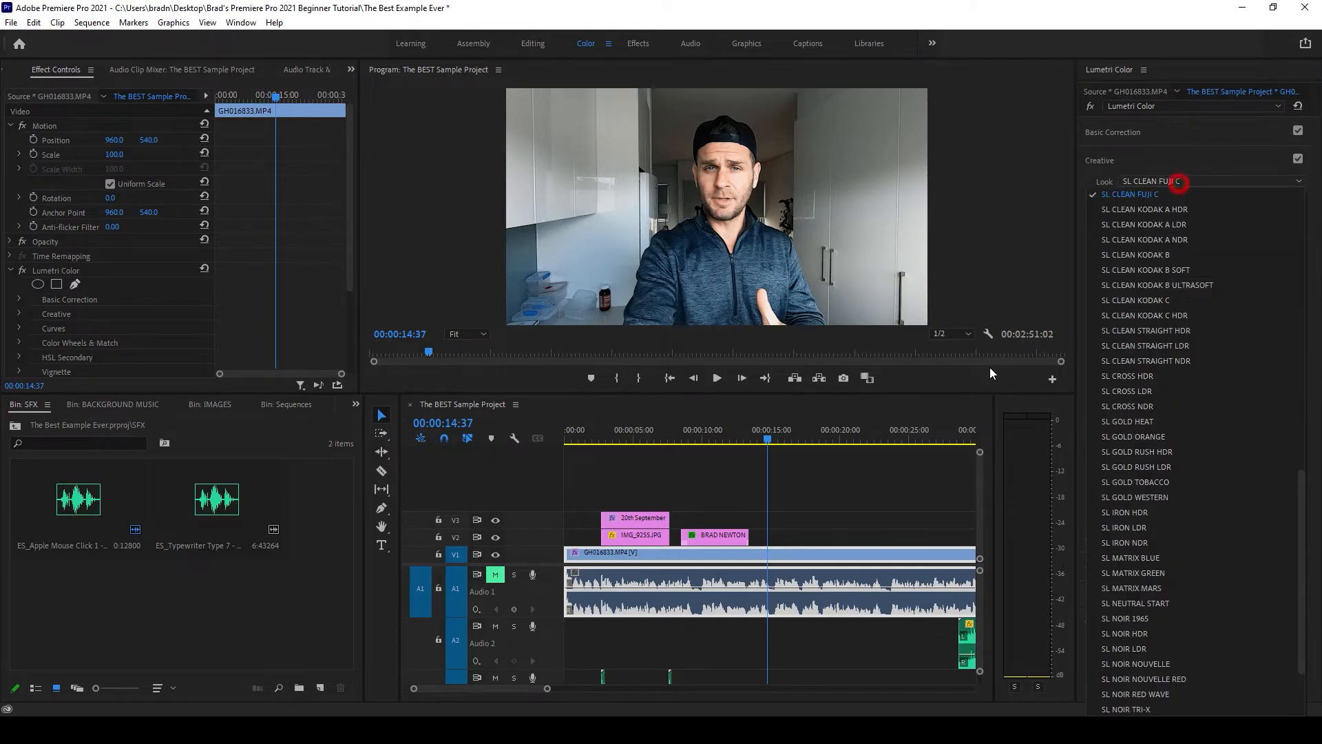
pyautogui.click(870, 497)
# - Create a new 1920 x 1080 adjustment layer with a 50.00 fps timebase and square pixels
pyautogui.press('-')
pyautogui.press('-')
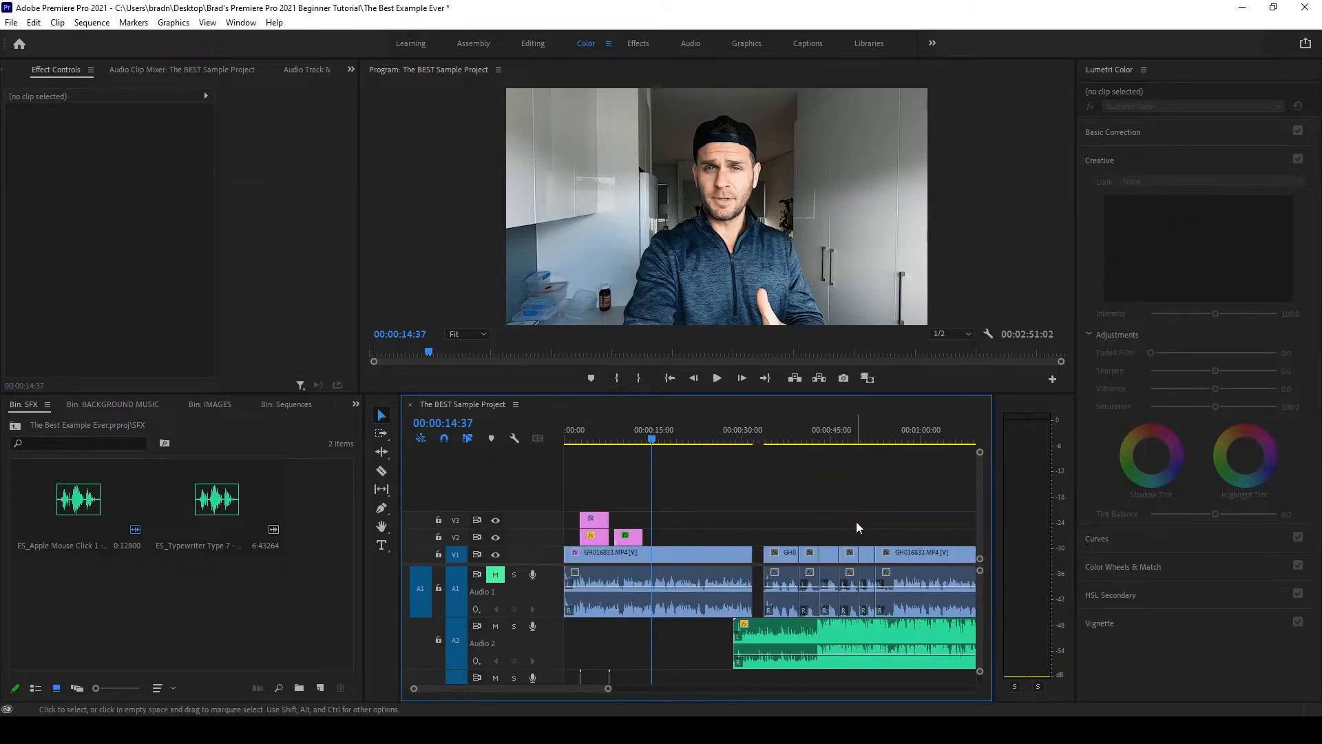
pyautogui.click(319, 692)
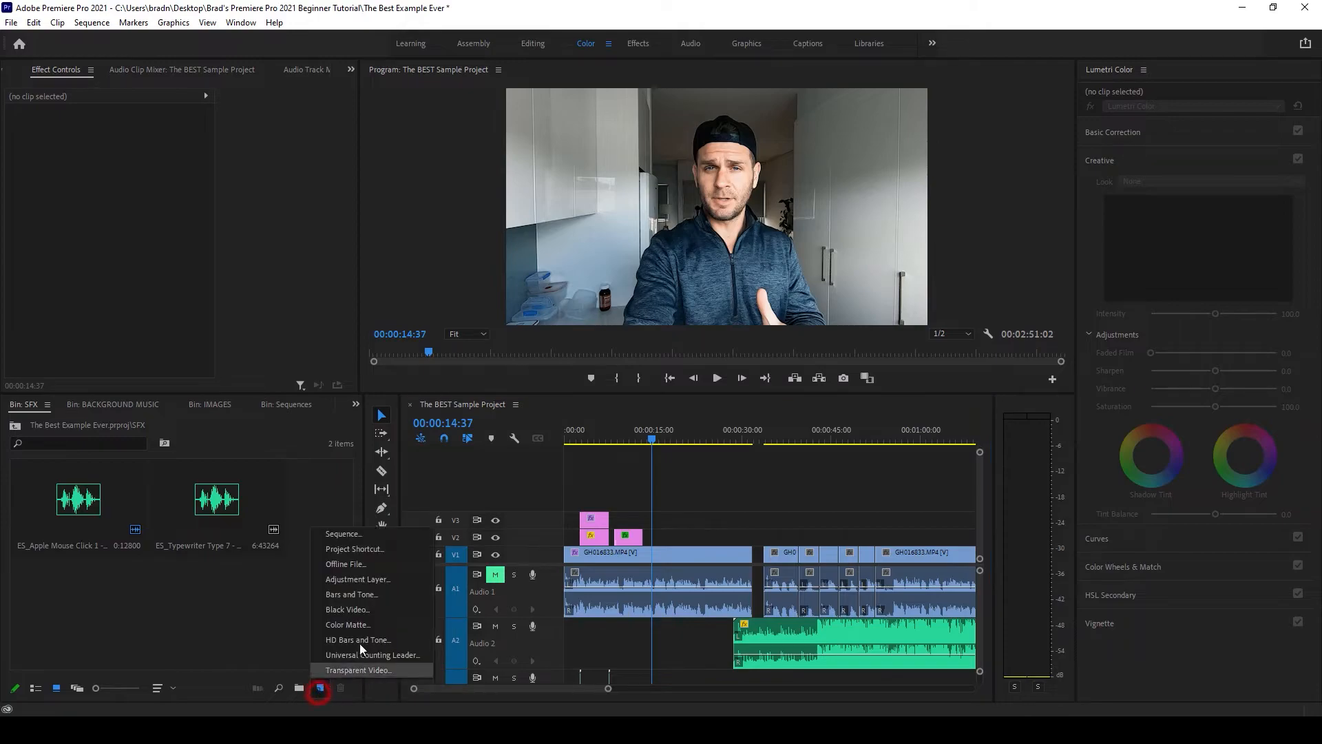
pyautogui.click(382, 582)
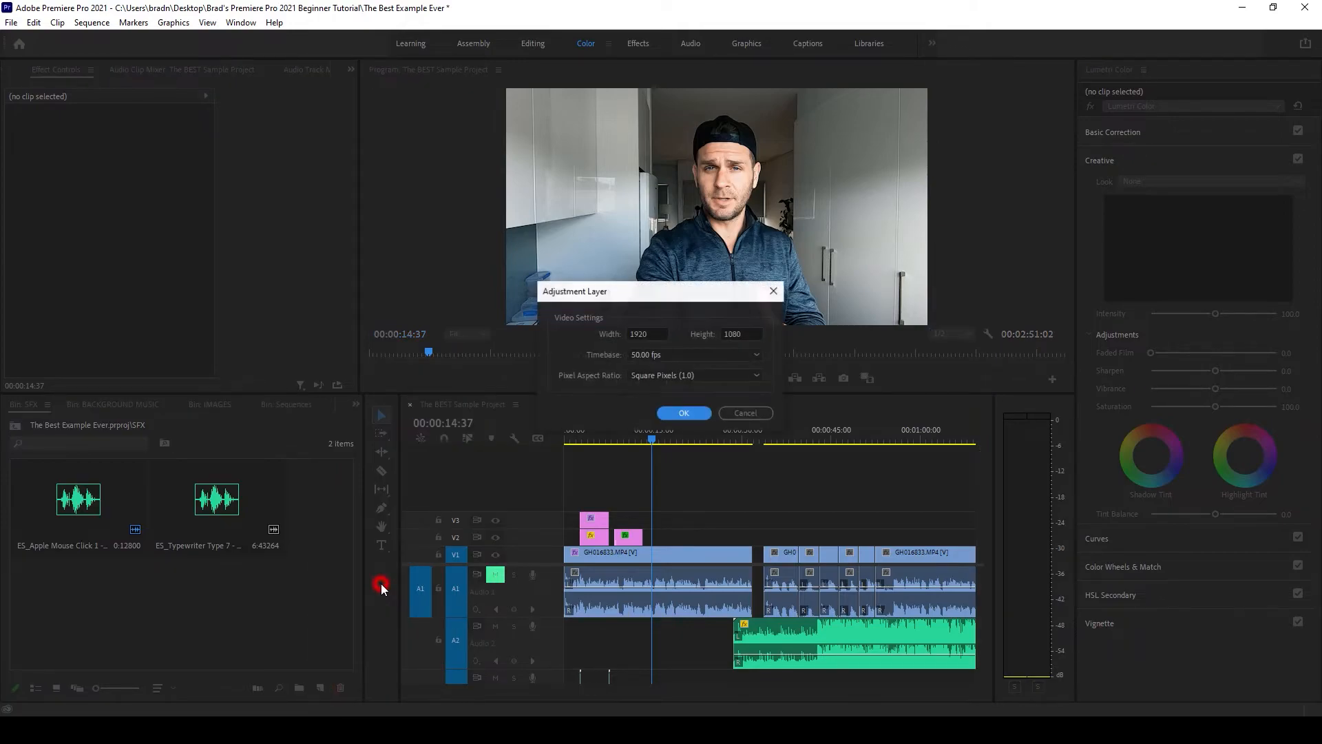
pyautogui.click(684, 414)
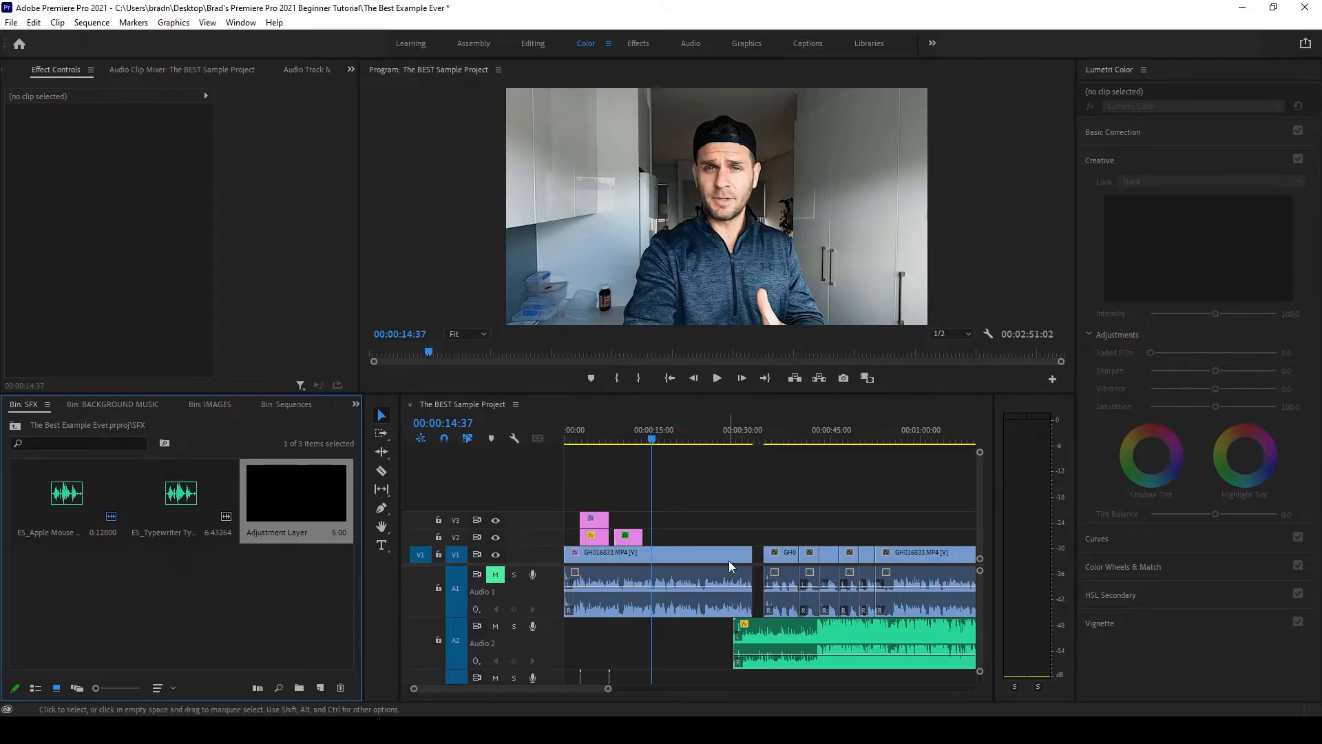
# - Place the adjustment layer on a new V4 track at the sequence start and extend it to about one minute
pyautogui.moveTo(295, 493); pyautogui.dragTo(647, 510)
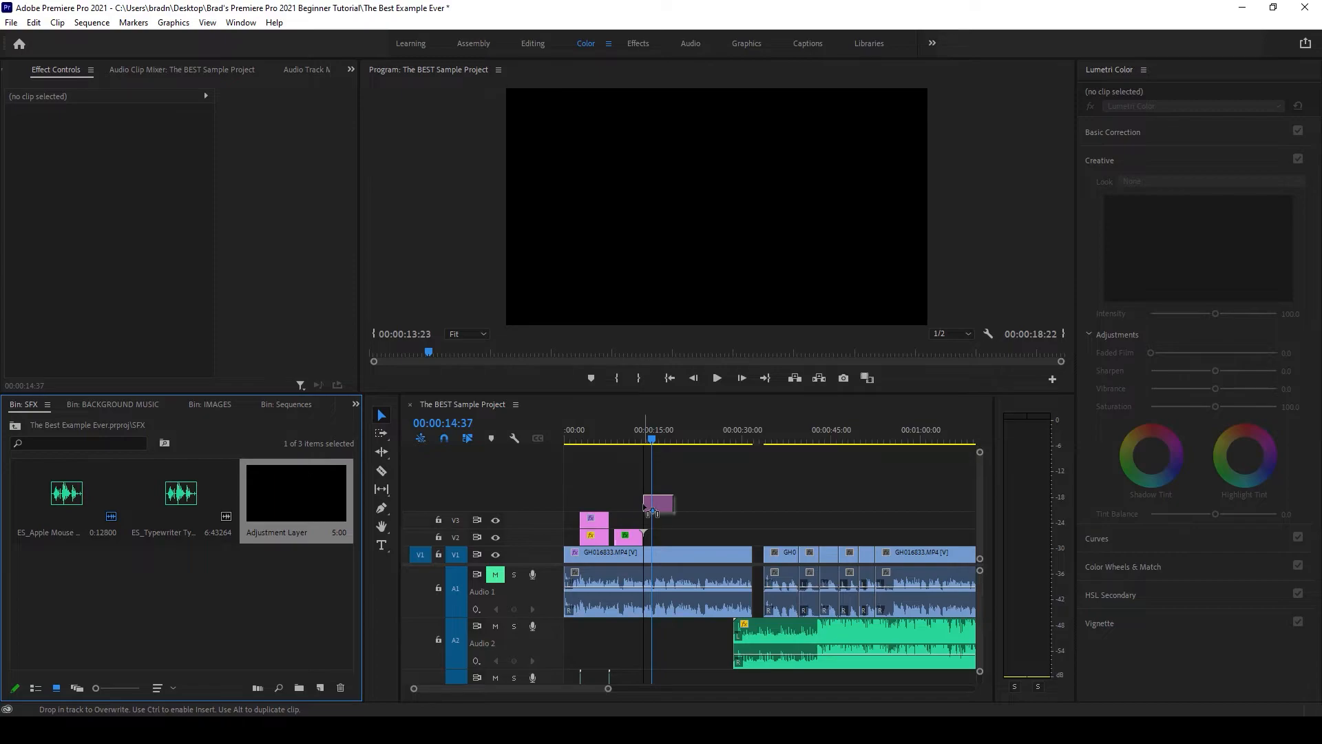
pyautogui.moveTo(648, 509); pyautogui.dragTo(566, 502)
pyautogui.moveTo(672, 500); pyautogui.dragTo(922, 501)
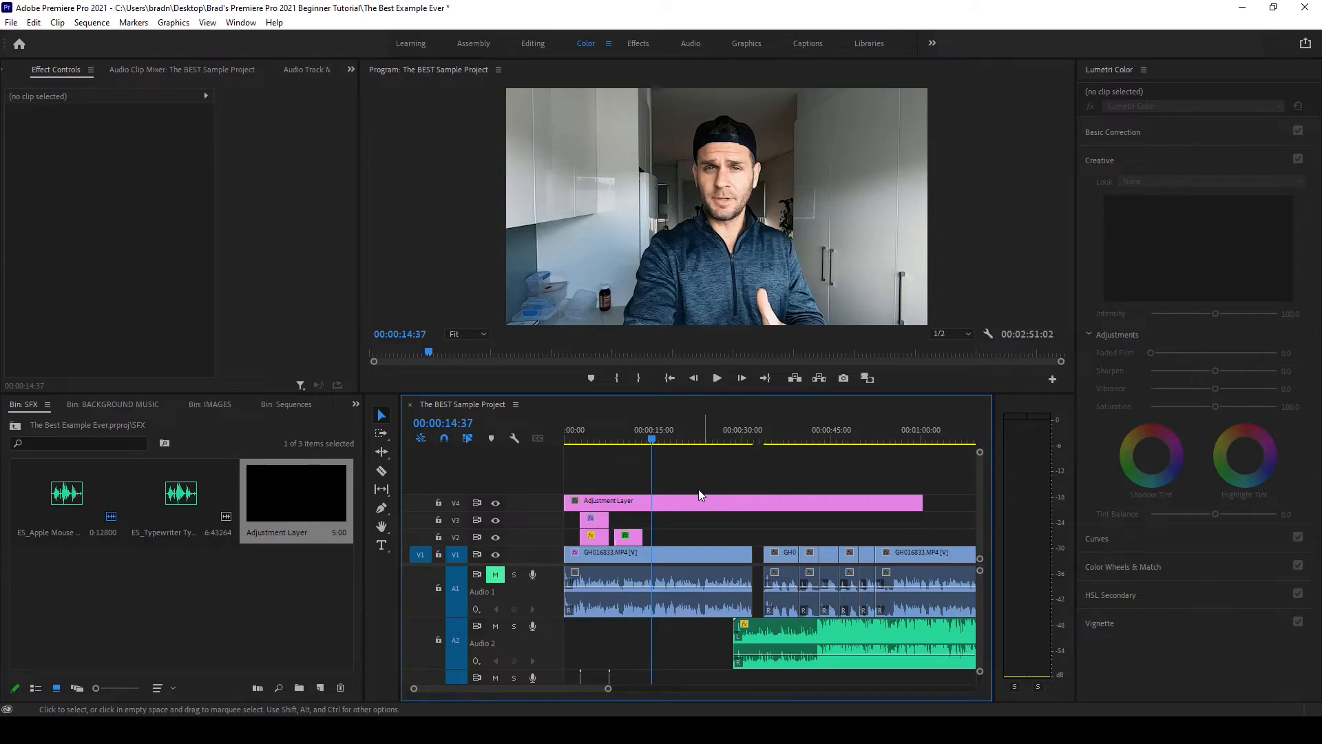
pyautogui.moveTo(663, 437); pyautogui.dragTo(673, 440)
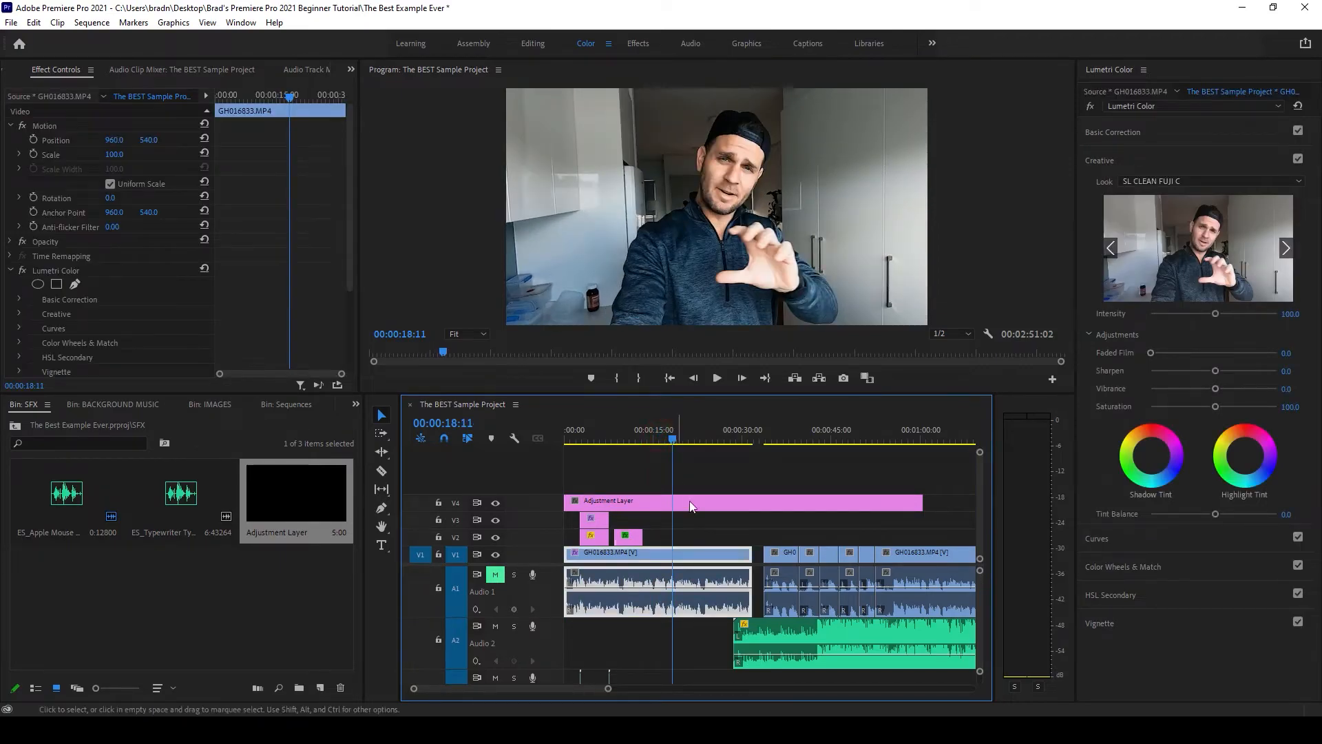
# - Extend the end of the V4 adjustment layer to about 00:02:10 on the timeline
pyautogui.click(661, 501)
pyautogui.scroll(-3, 905, 511)
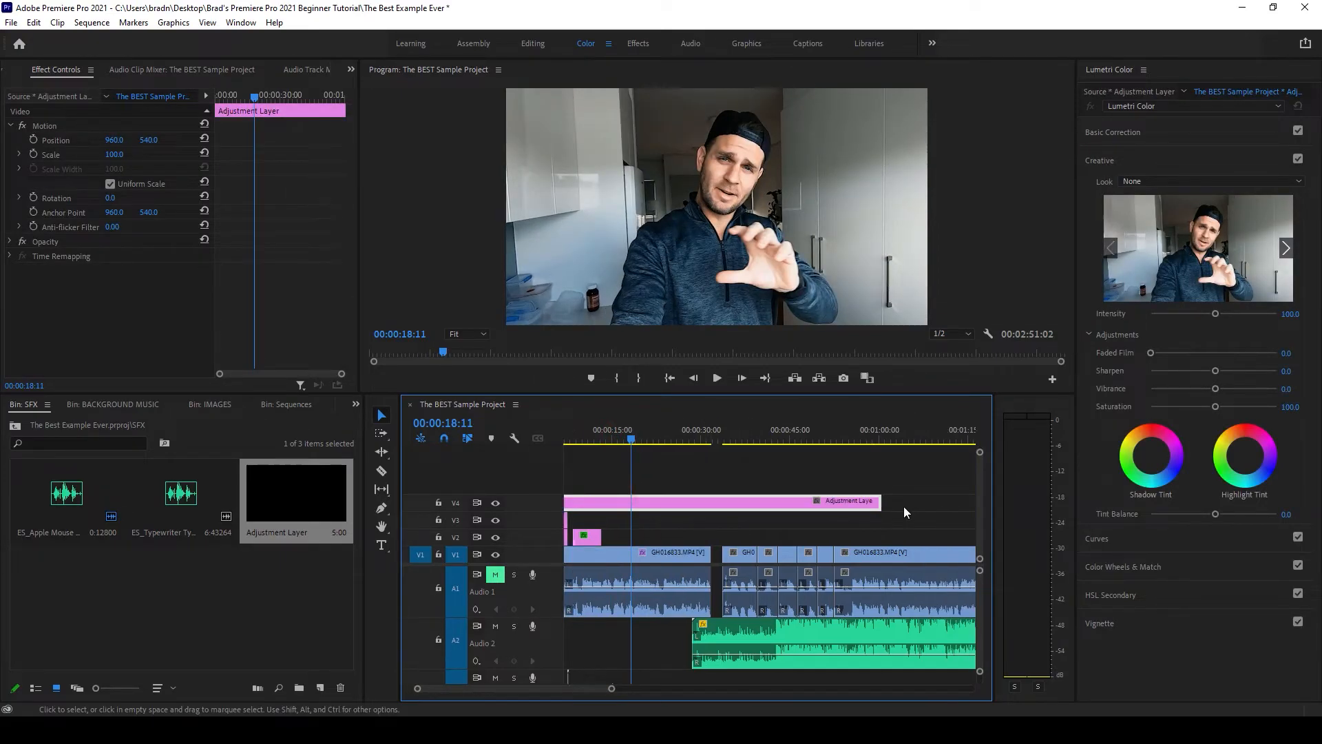
pyautogui.scroll(-4, 854, 508)
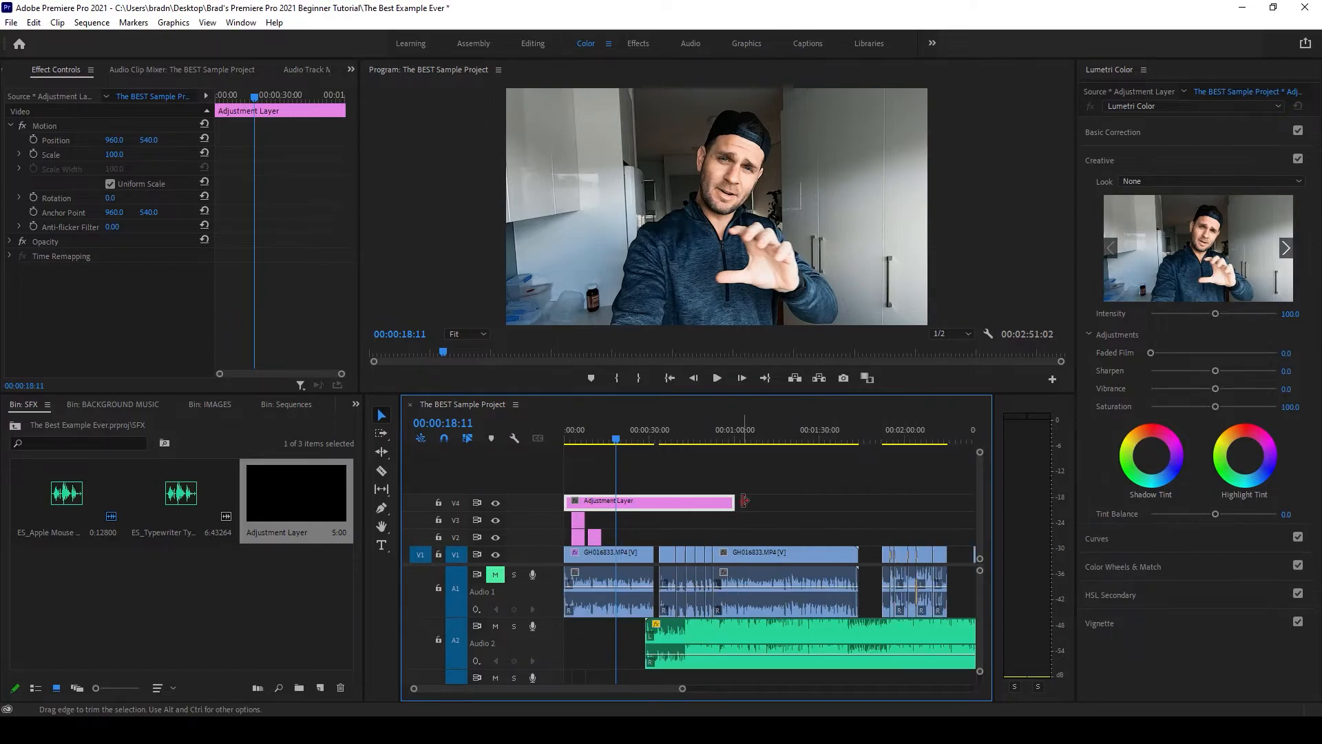
pyautogui.moveTo(731, 501); pyautogui.dragTo(938, 502)
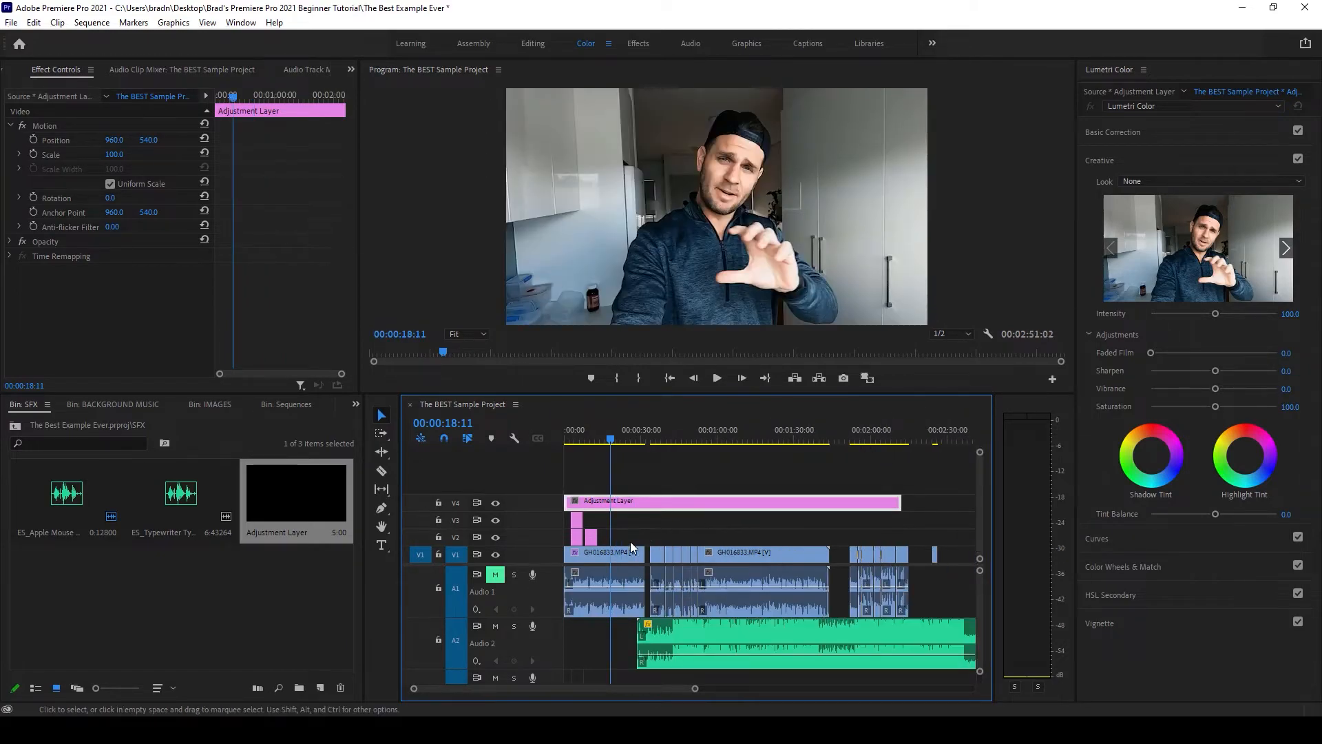
# - Apply the DK79_Rec709_32 creative look to the adjustment layer on V4
pyautogui.scroll(2, 631, 543)
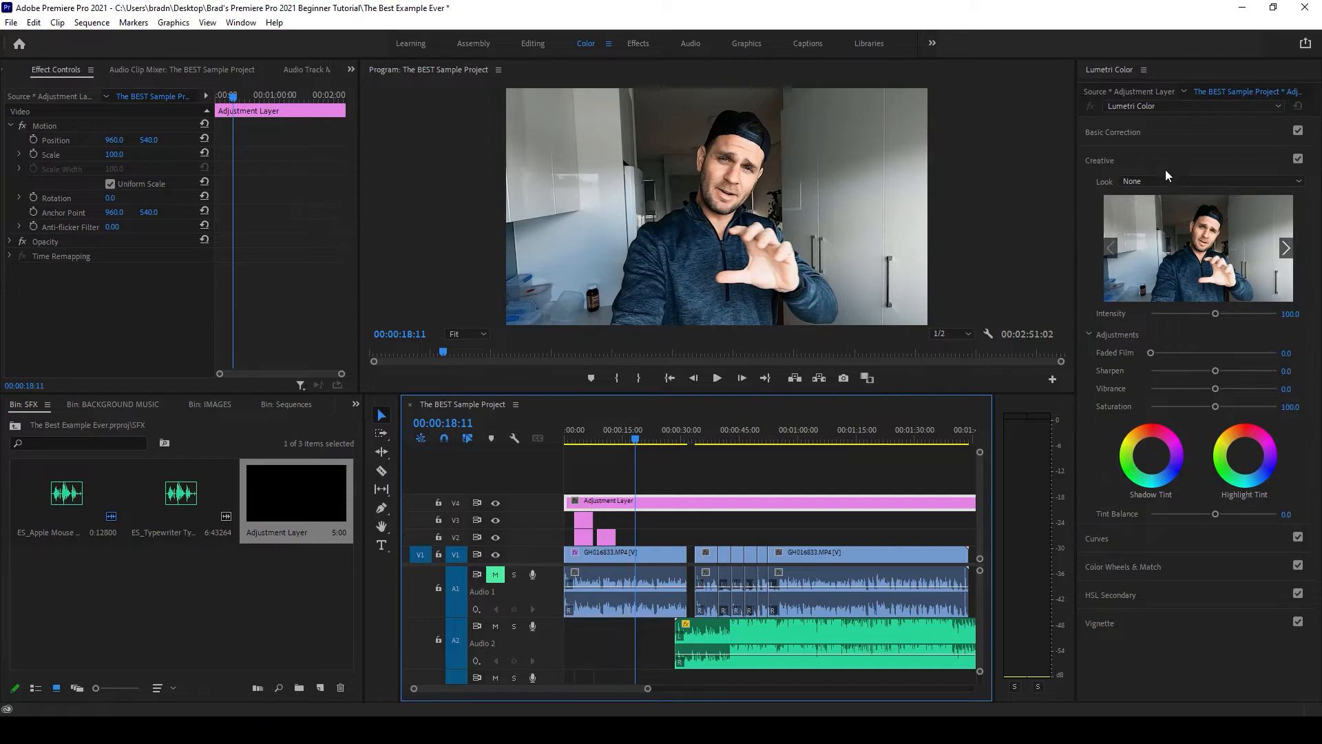
pyautogui.click(666, 555)
pyautogui.click(691, 555)
pyautogui.scroll(1, 643, 558)
pyautogui.scroll(1, 643, 558)
pyautogui.scroll(1, 593, 533)
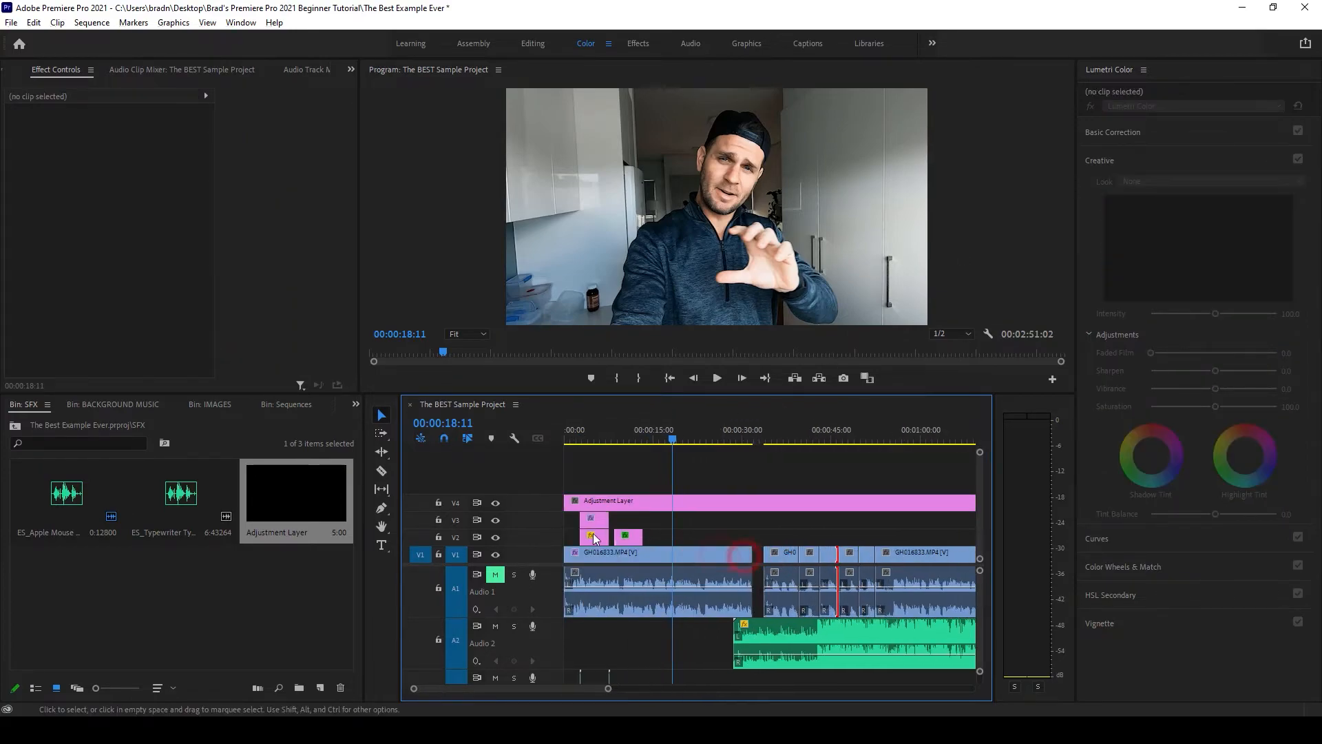
pyautogui.click(655, 502)
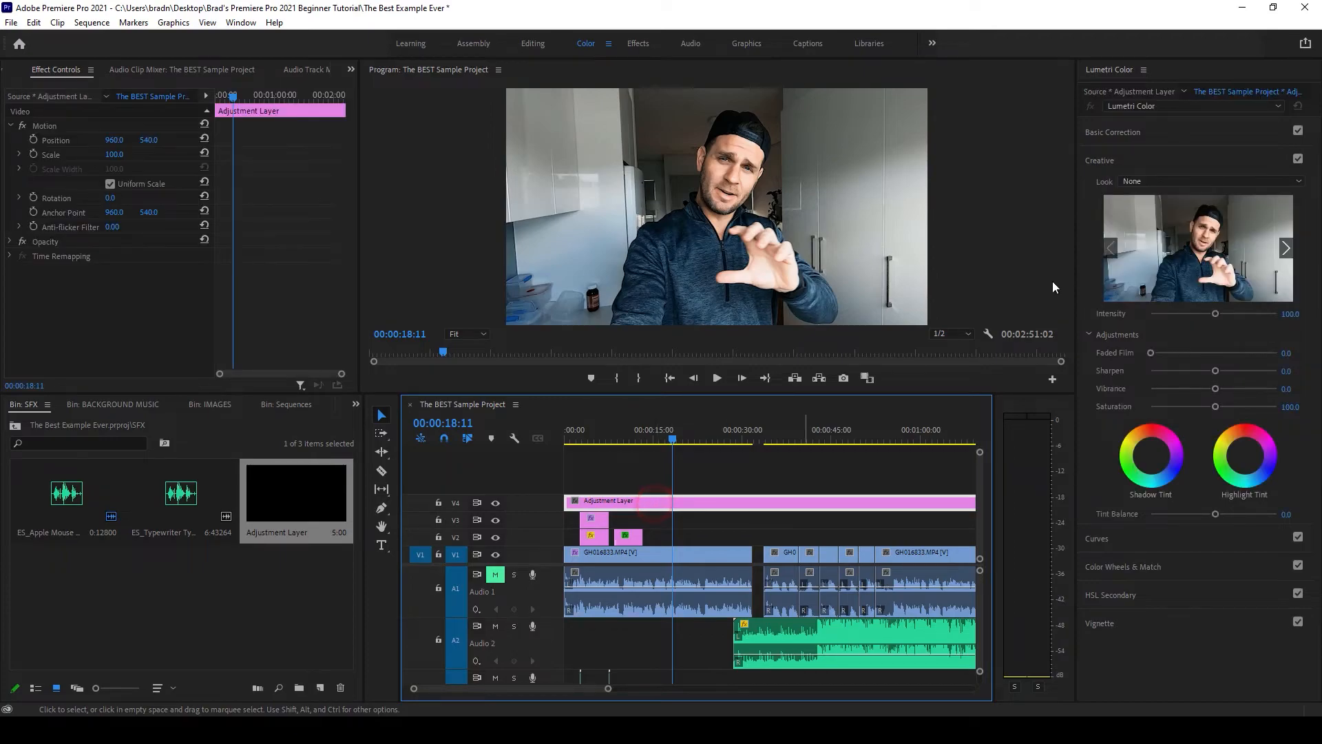
pyautogui.click(1149, 183)
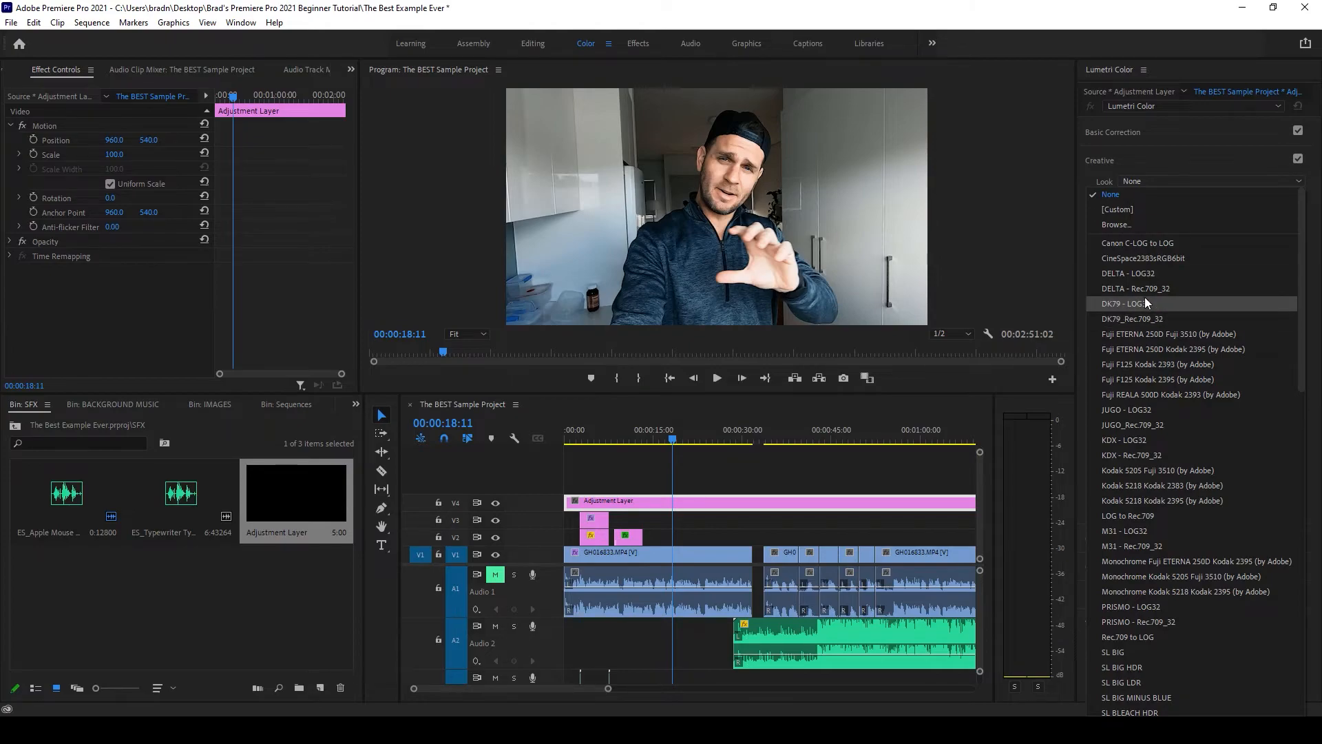
pyautogui.click(647, 502)
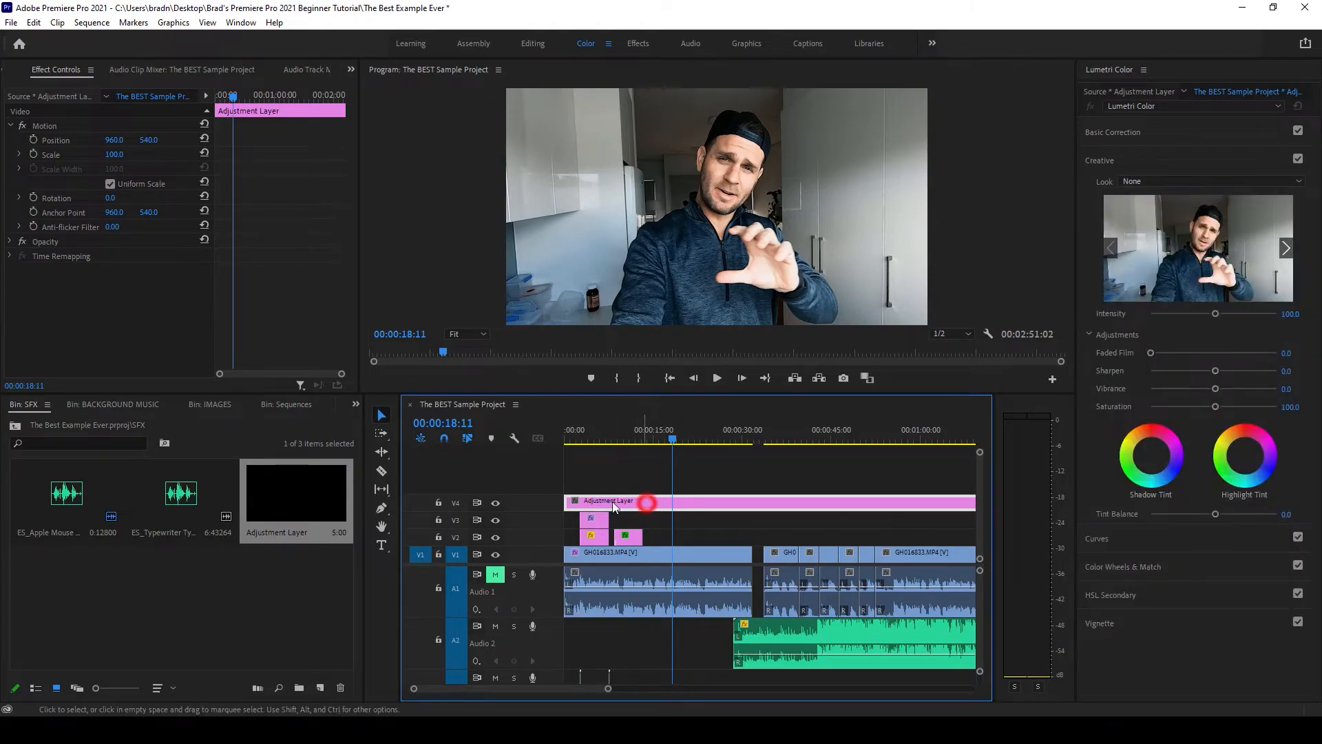
pyautogui.click(1144, 180)
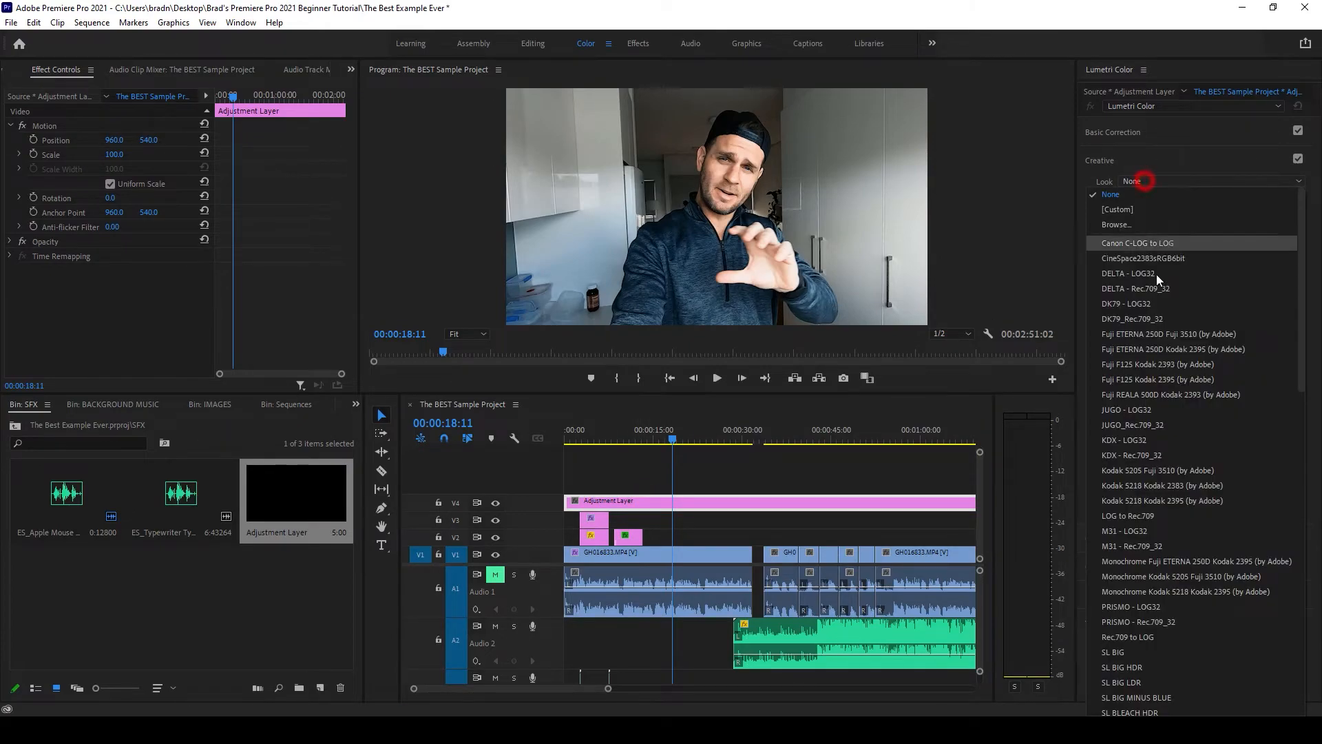
pyautogui.click(1150, 319)
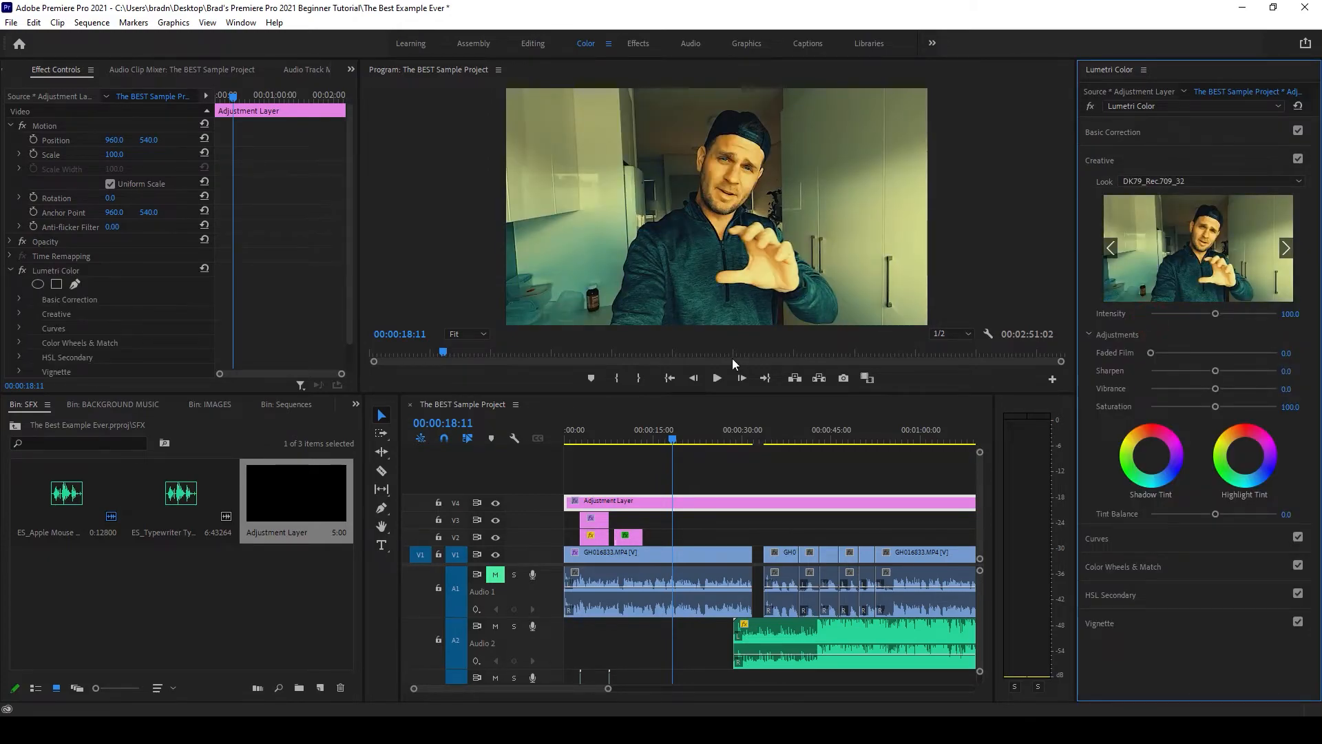
pyautogui.scroll(-2, 667, 498)
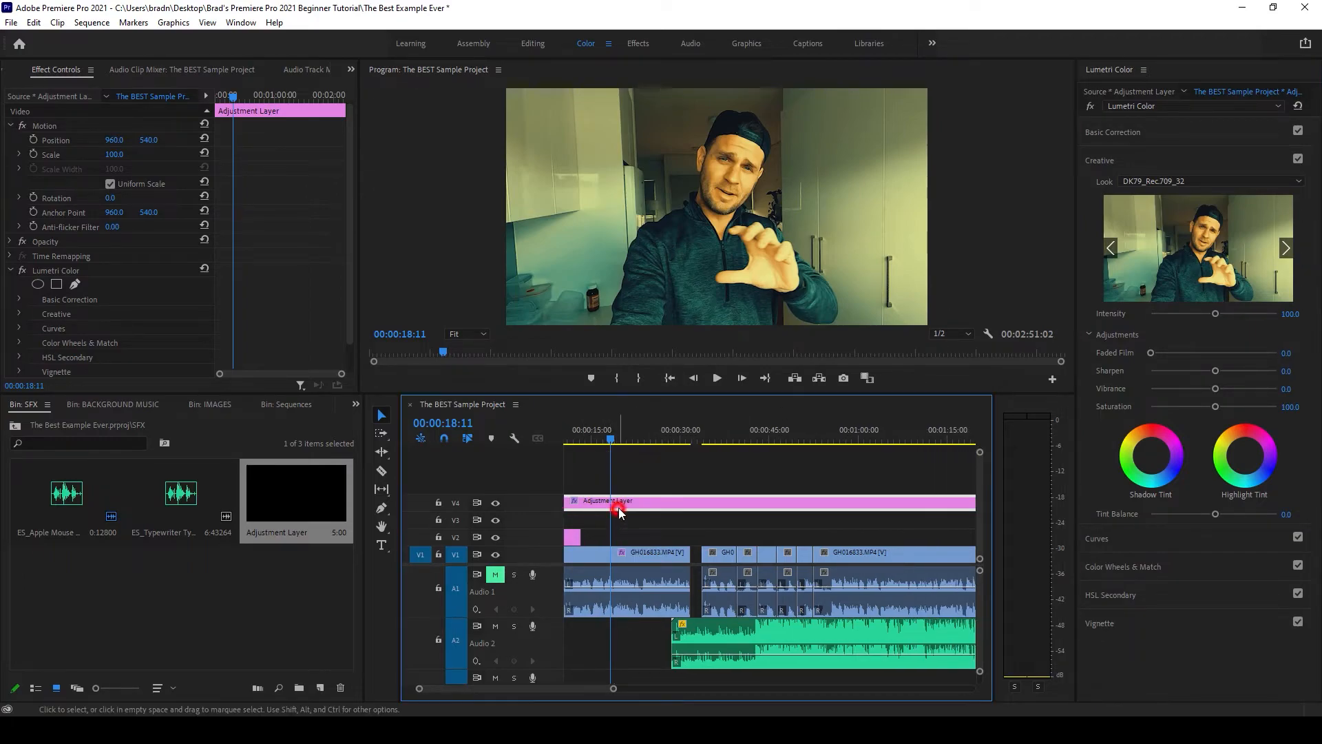
# - Scrub through the sequence from about 00:00:32 to 00:01:58 to examine the creative look on the different clips
pyautogui.scroll(-1, 613, 506)
pyautogui.click(675, 434)
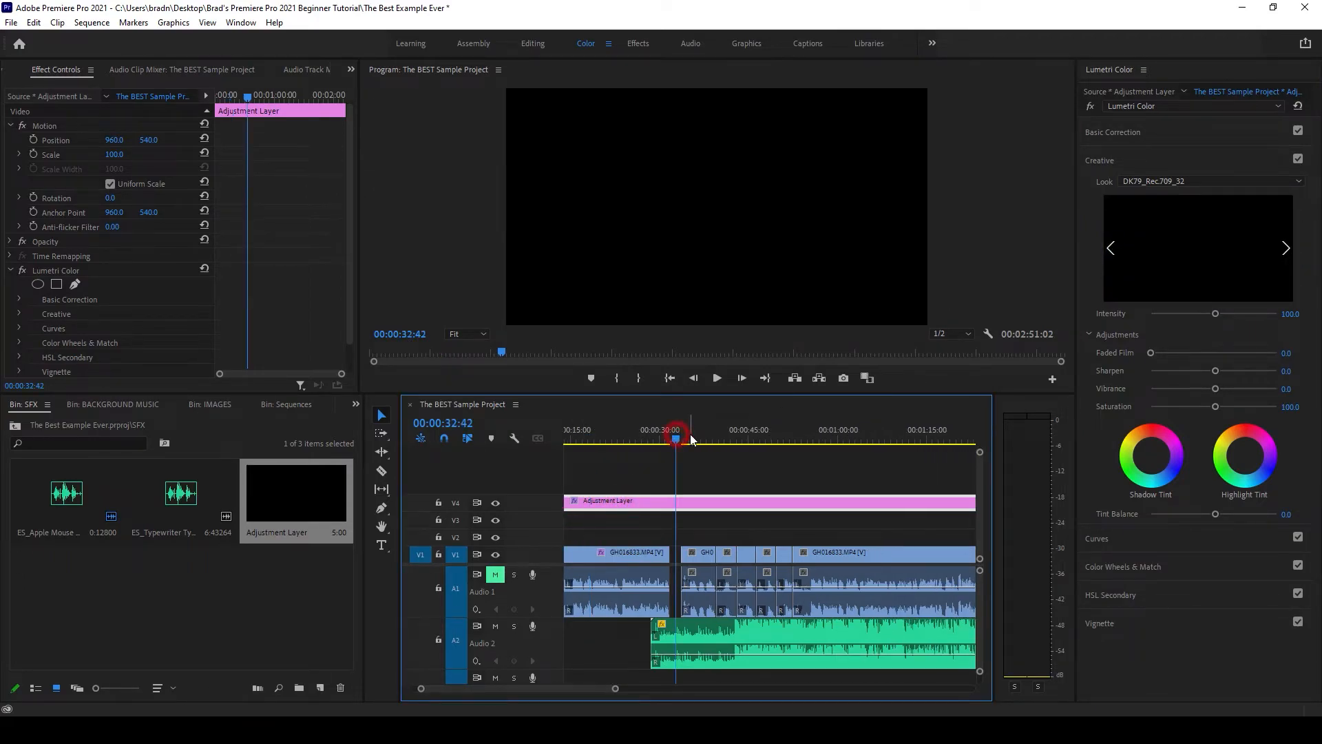
pyautogui.click(689, 434)
pyautogui.click(710, 434)
pyautogui.click(729, 434)
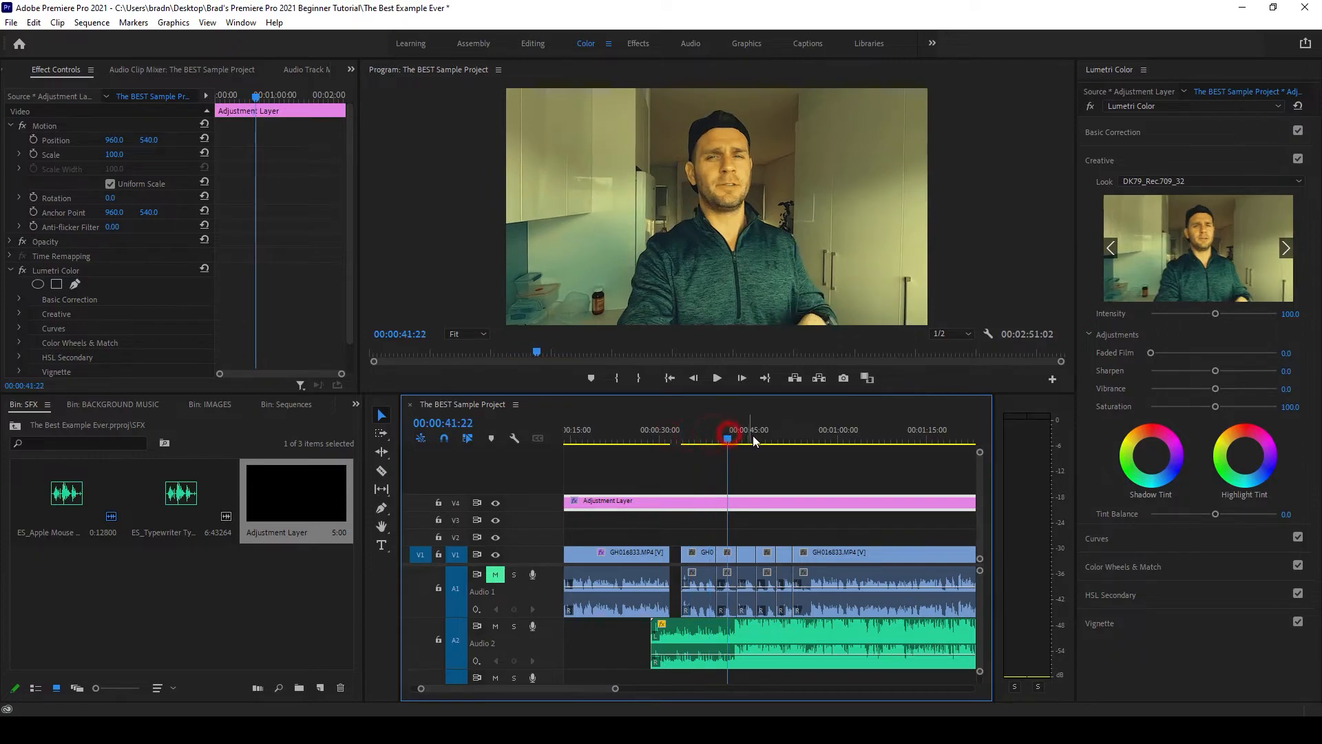
pyautogui.click(754, 436)
pyautogui.click(770, 434)
pyautogui.click(777, 435)
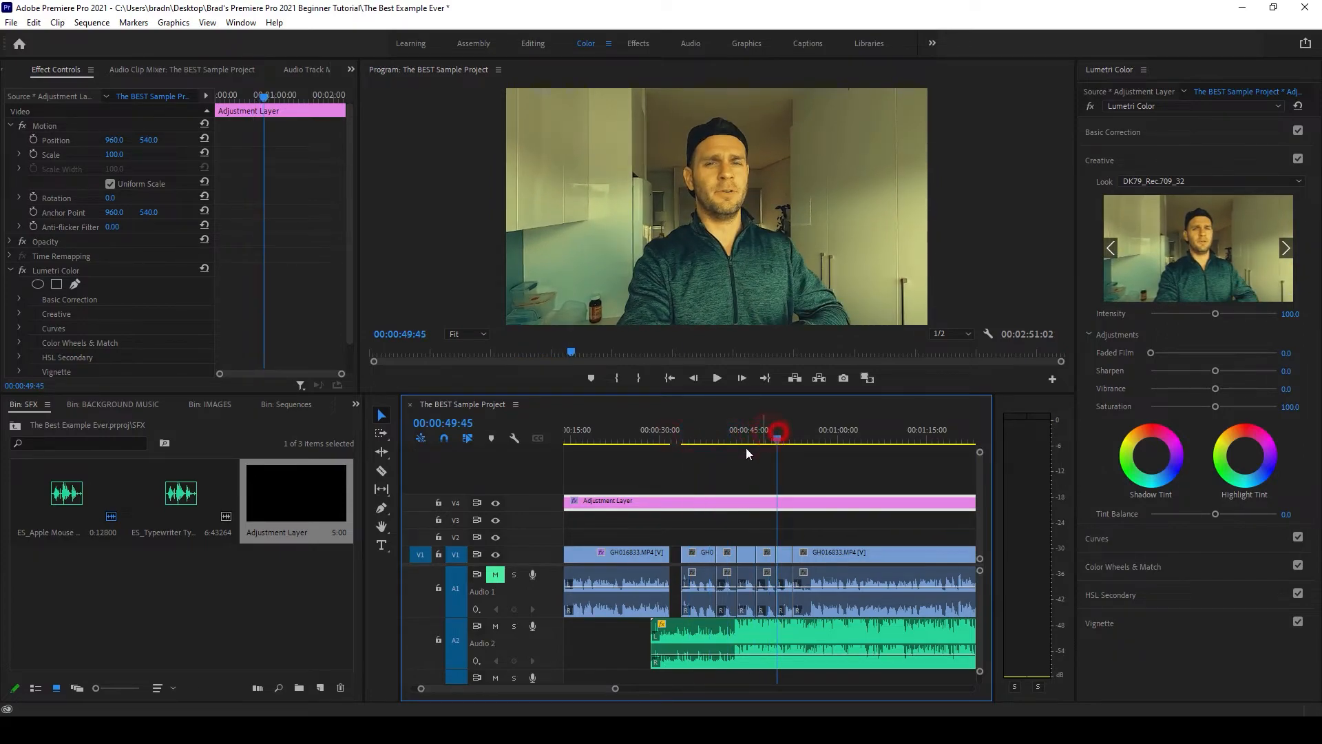
pyautogui.click(793, 439)
pyautogui.press('-')
pyautogui.press('-')
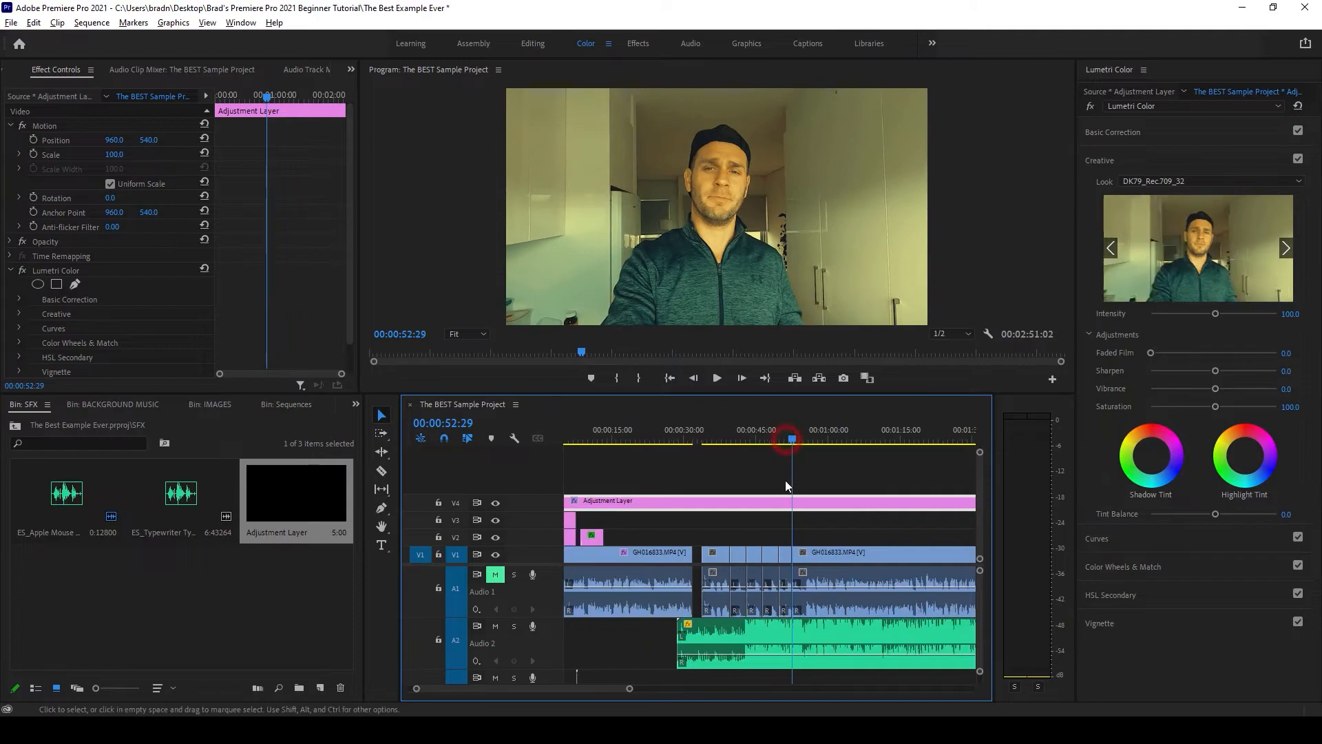
pyautogui.click(879, 434)
pyautogui.moveTo(880, 434); pyautogui.dragTo(883, 436)
pyautogui.scroll(-2, 881, 435)
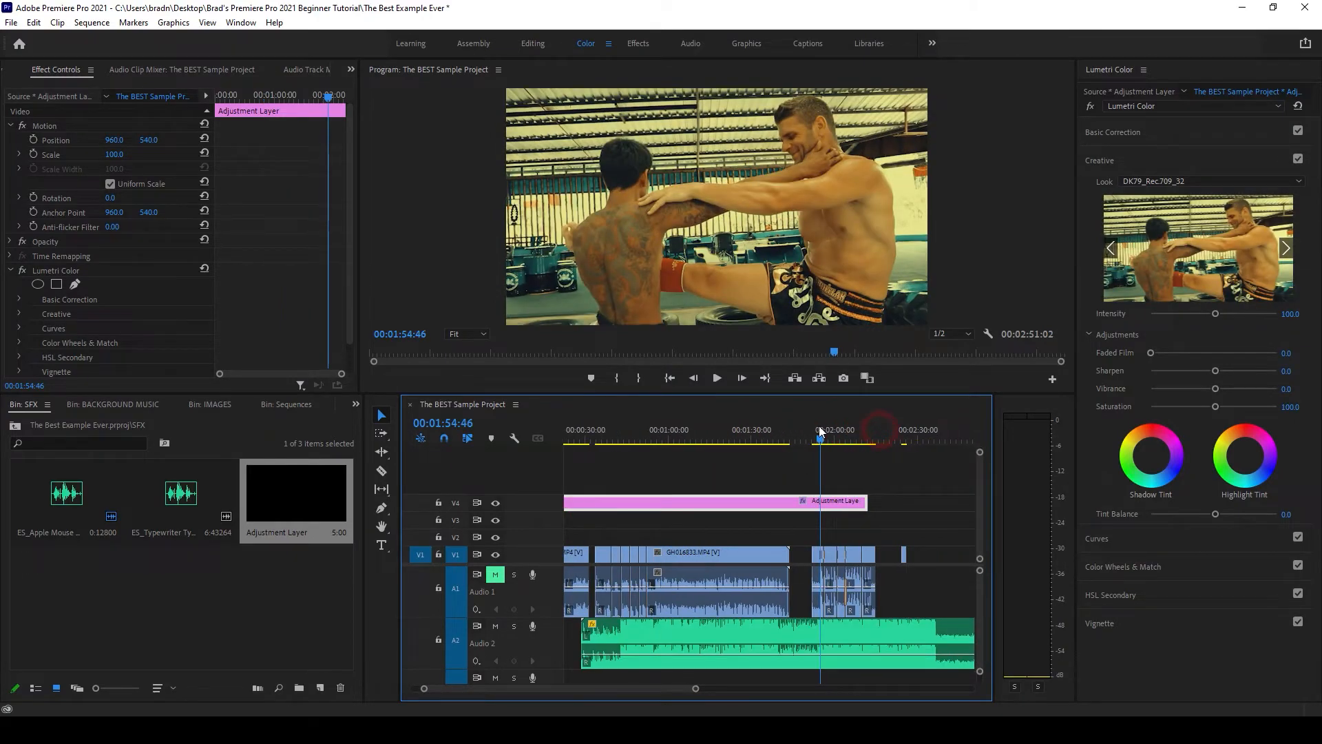
pyautogui.click(829, 441)
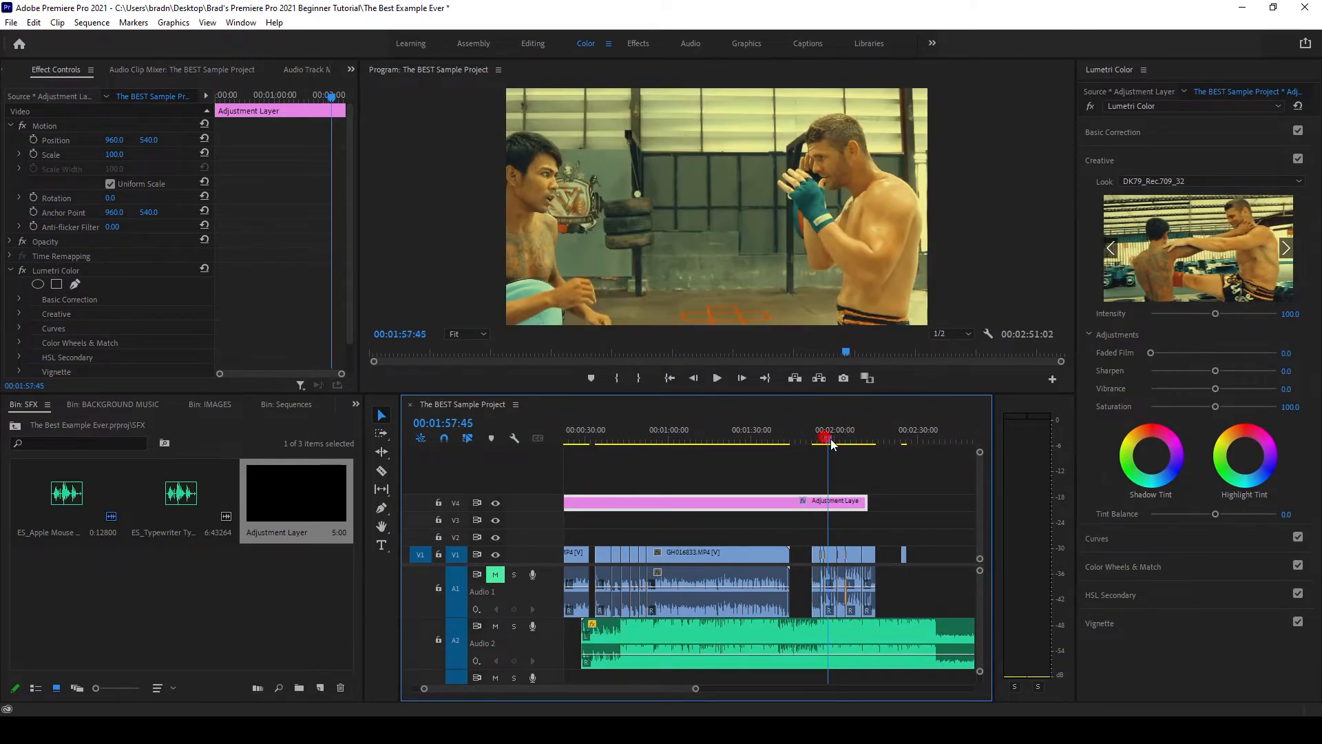
pyautogui.moveTo(876, 545); pyautogui.dragTo(645, 567)
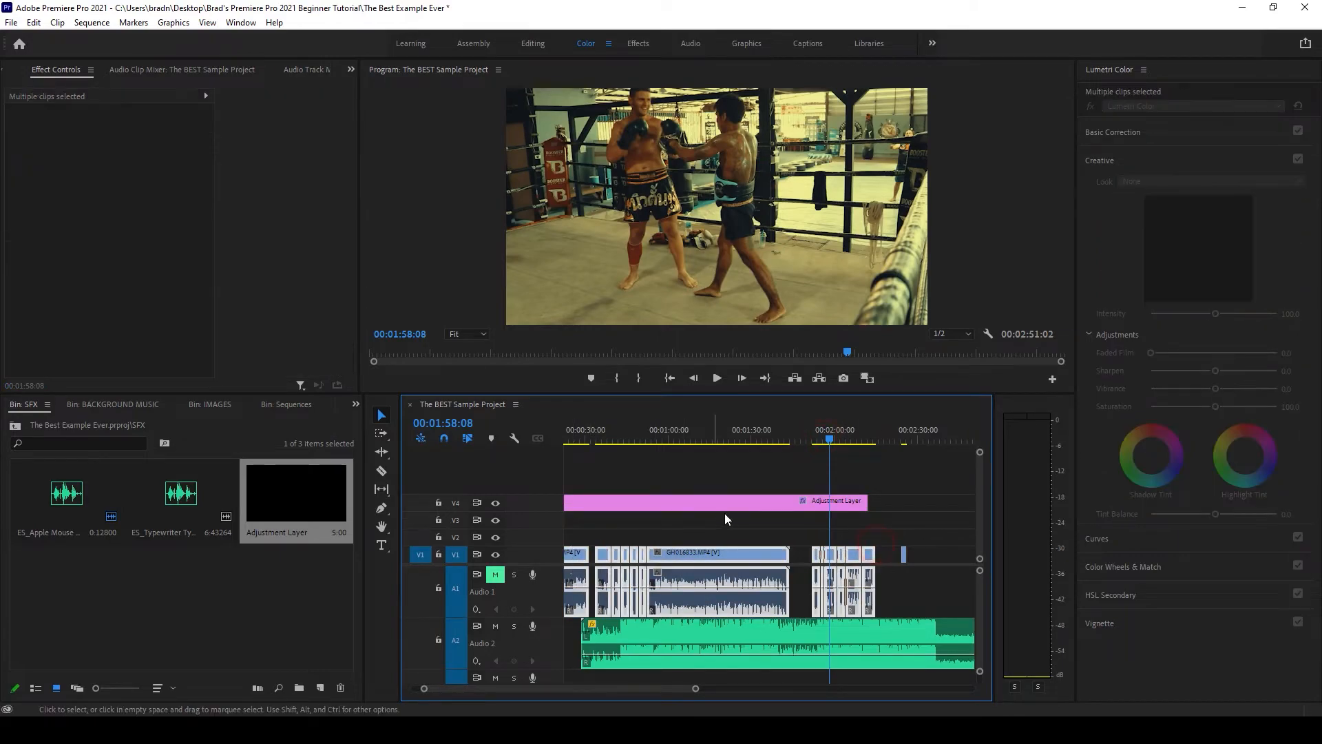
pyautogui.click(776, 499)
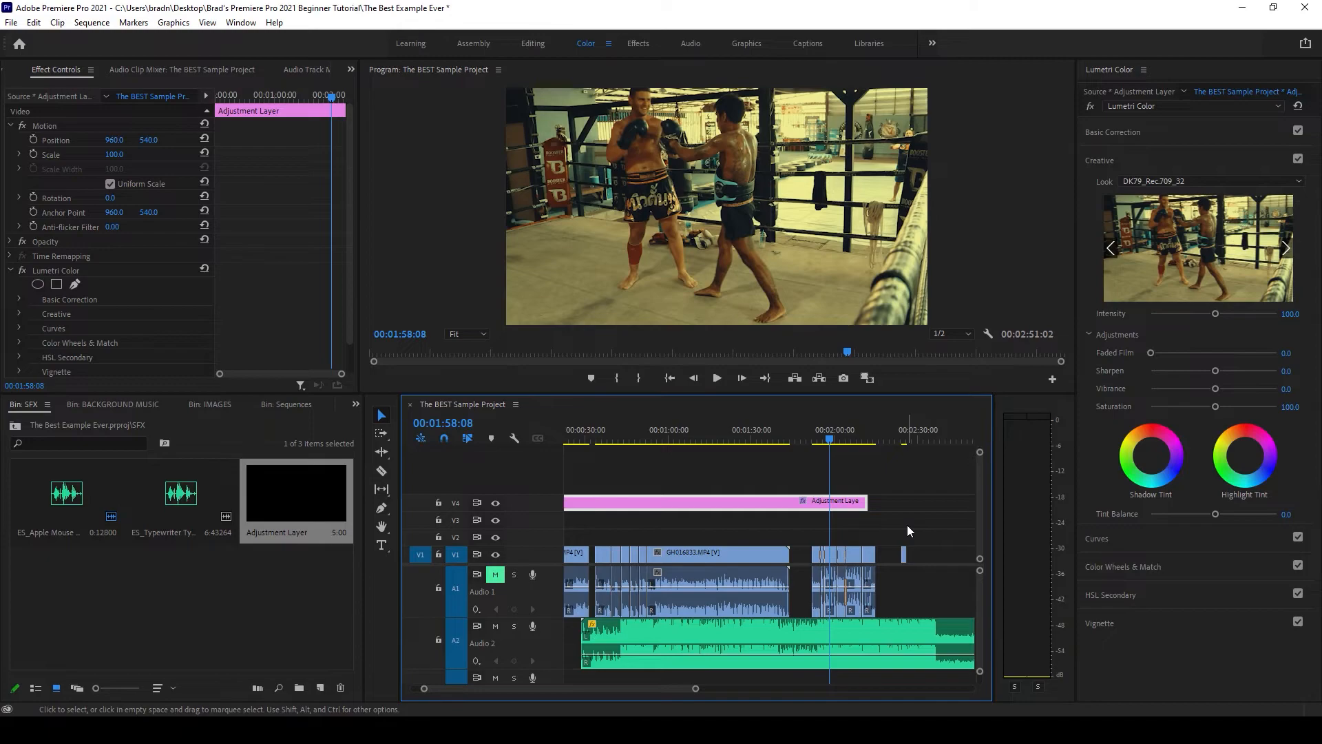
pyautogui.click(844, 519)
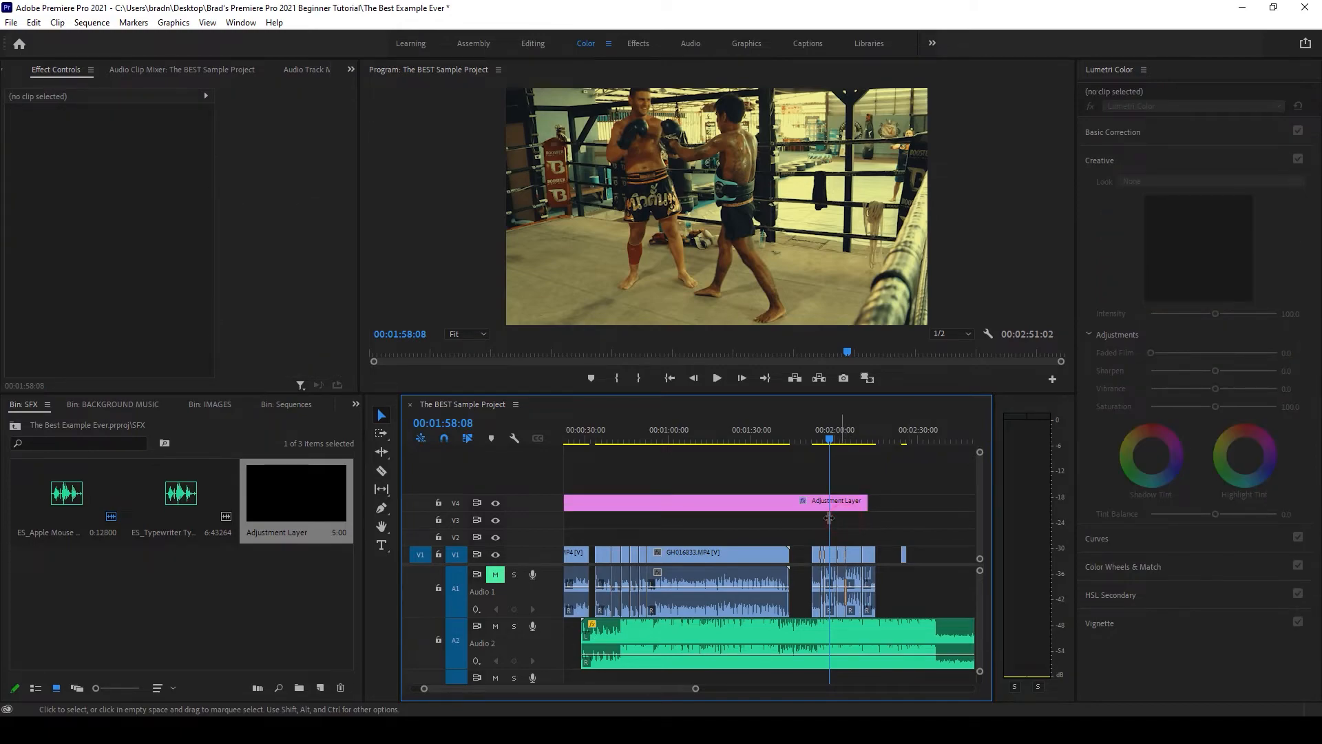
# - Set the V4 adjustment layer's look Intensity to 59.0, Faded Film to 63.0 and Sharpen to 2.2
pyautogui.click(822, 507)
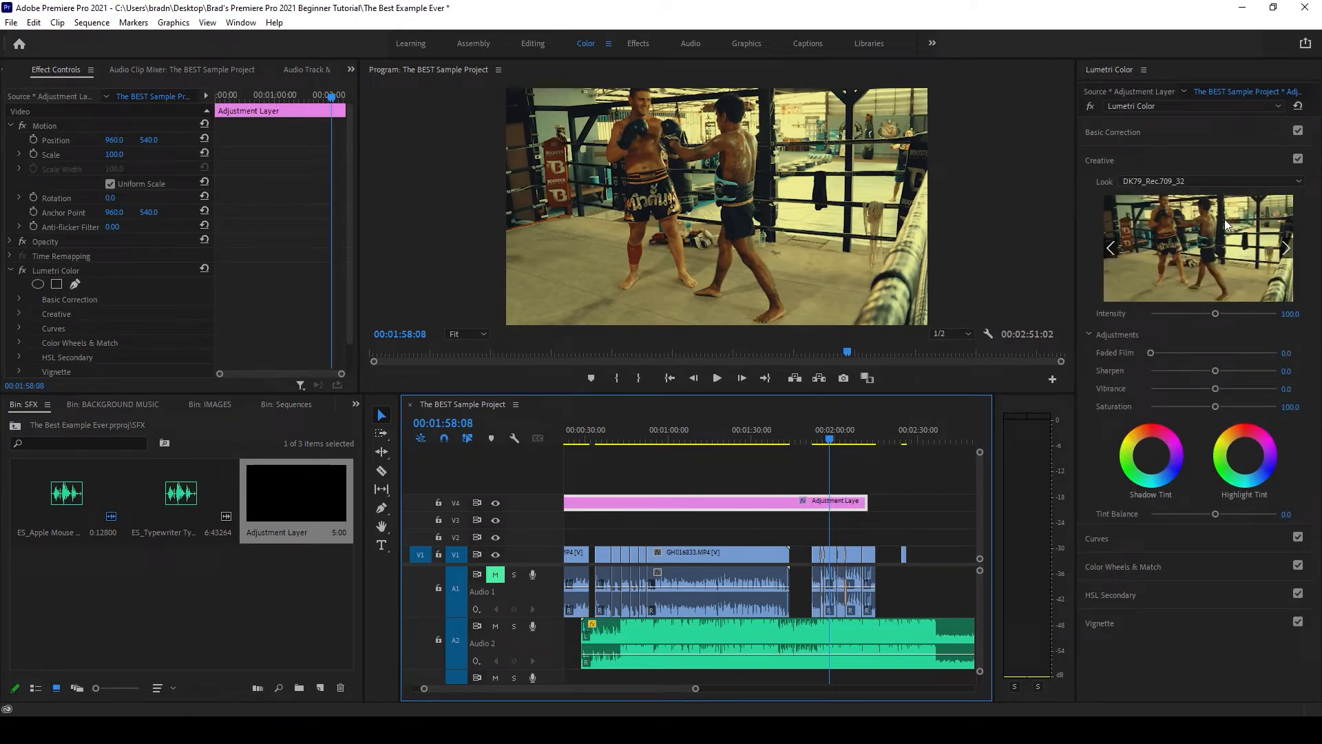
pyautogui.click(1168, 182)
pyautogui.click(1175, 180)
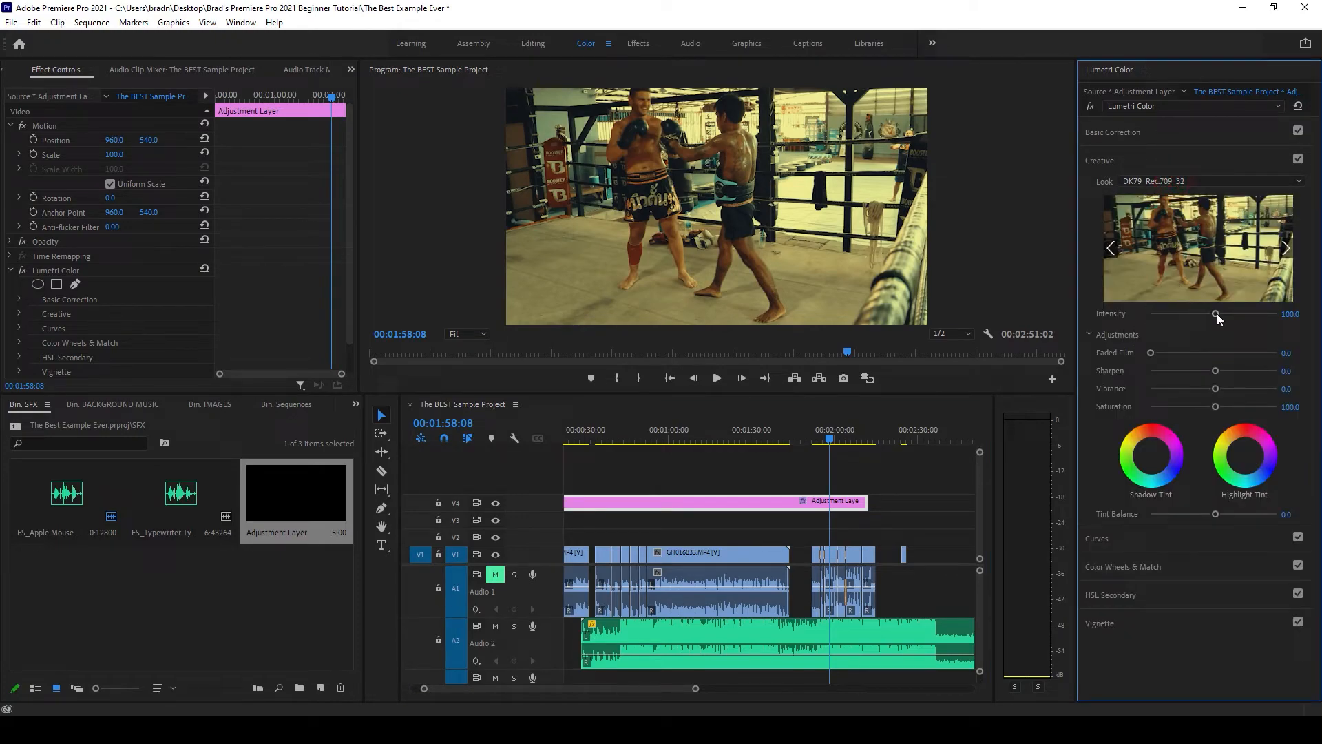
pyautogui.moveTo(1215, 314); pyautogui.dragTo(1180, 317)
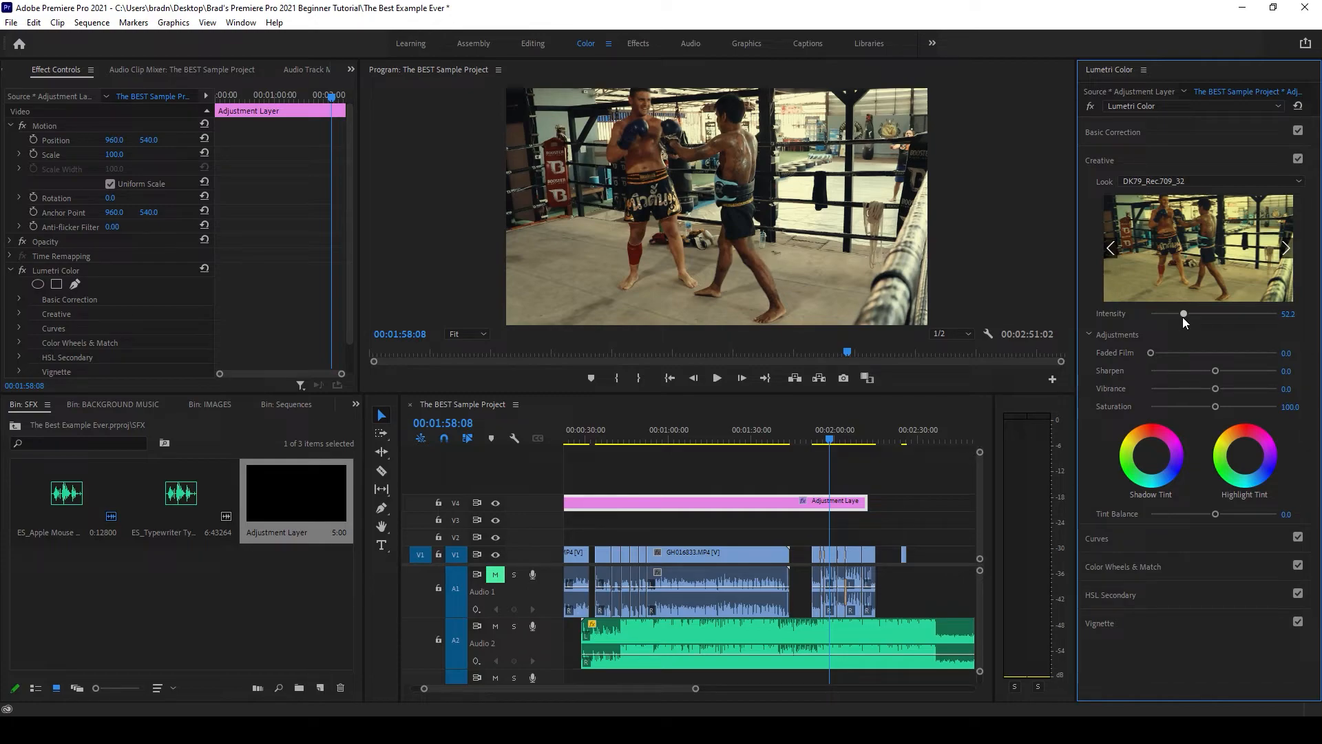
pyautogui.moveTo(1183, 317); pyautogui.dragTo(1186, 317)
pyautogui.moveTo(1187, 315); pyautogui.dragTo(1213, 371)
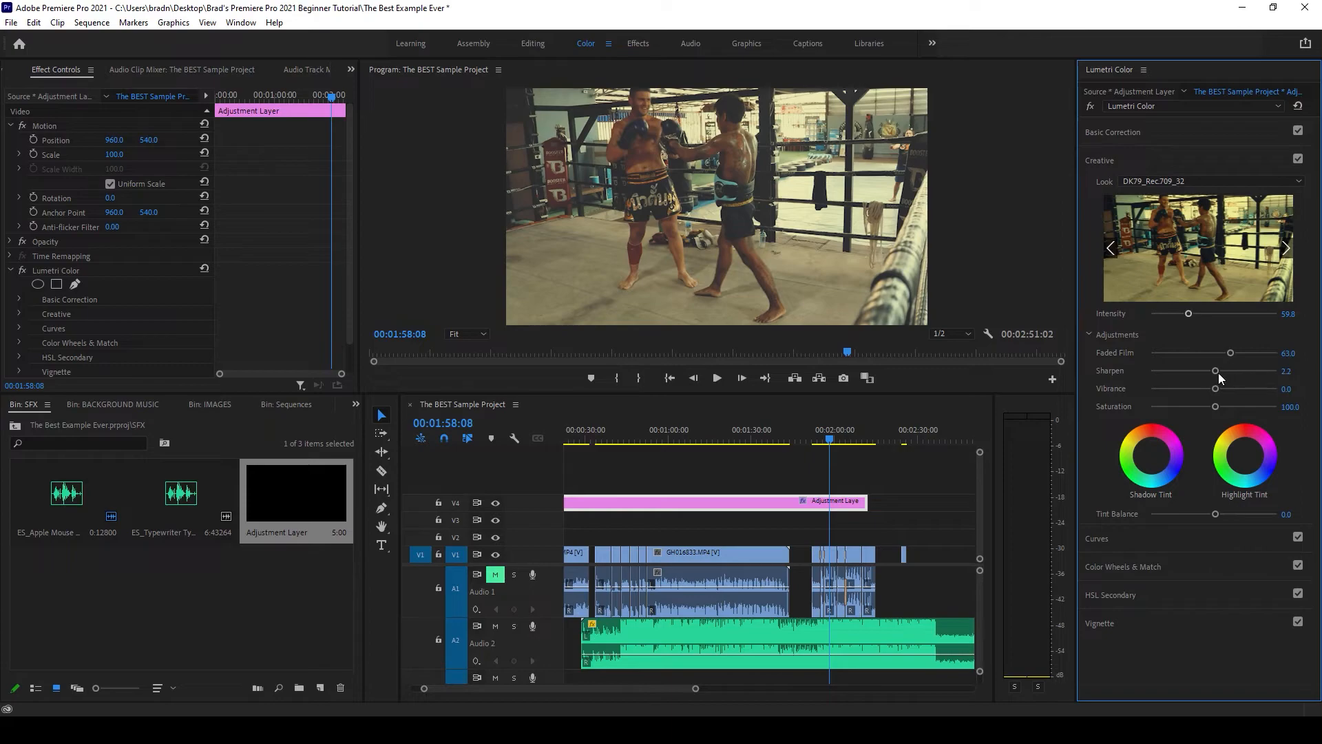
# - Reset Faded Film and look Intensity on the adjustment layer to their default values
pyautogui.doubleClick(1231, 353)
pyautogui.doubleClick(1187, 314)
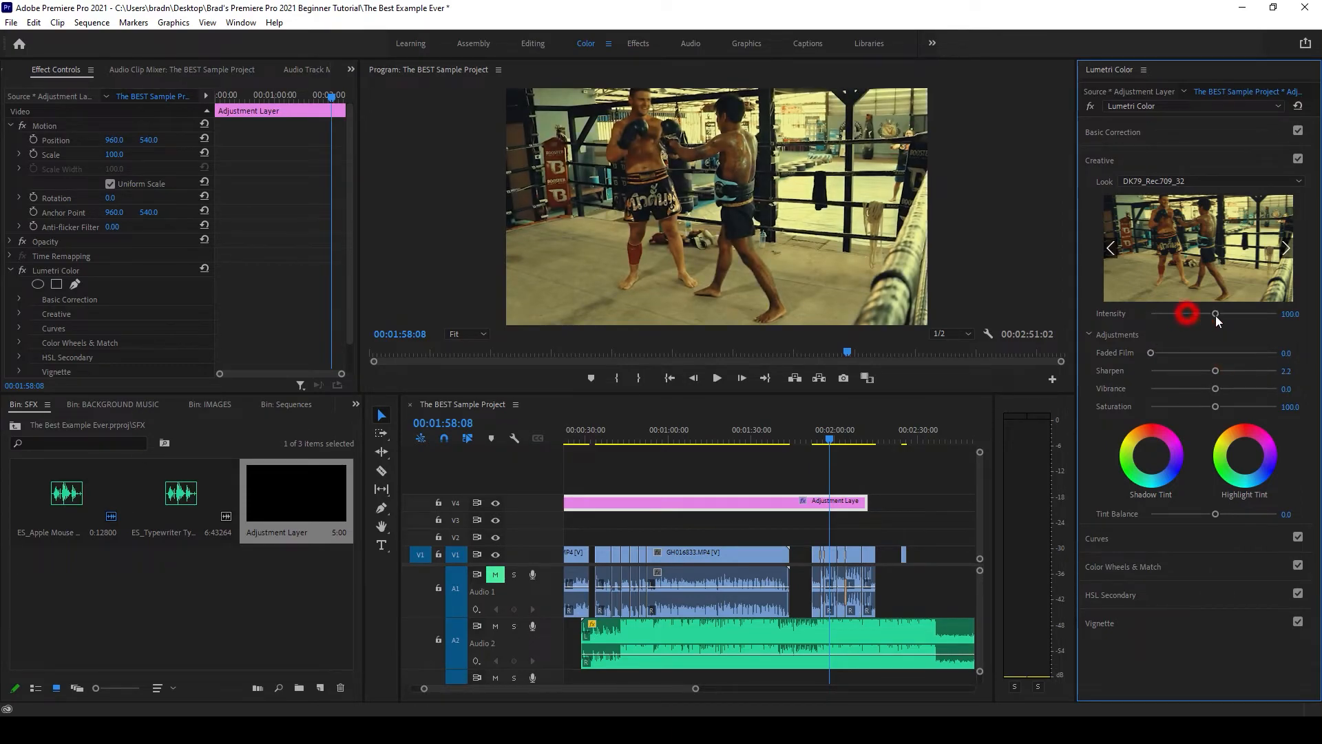
pyautogui.doubleClick(1216, 316)
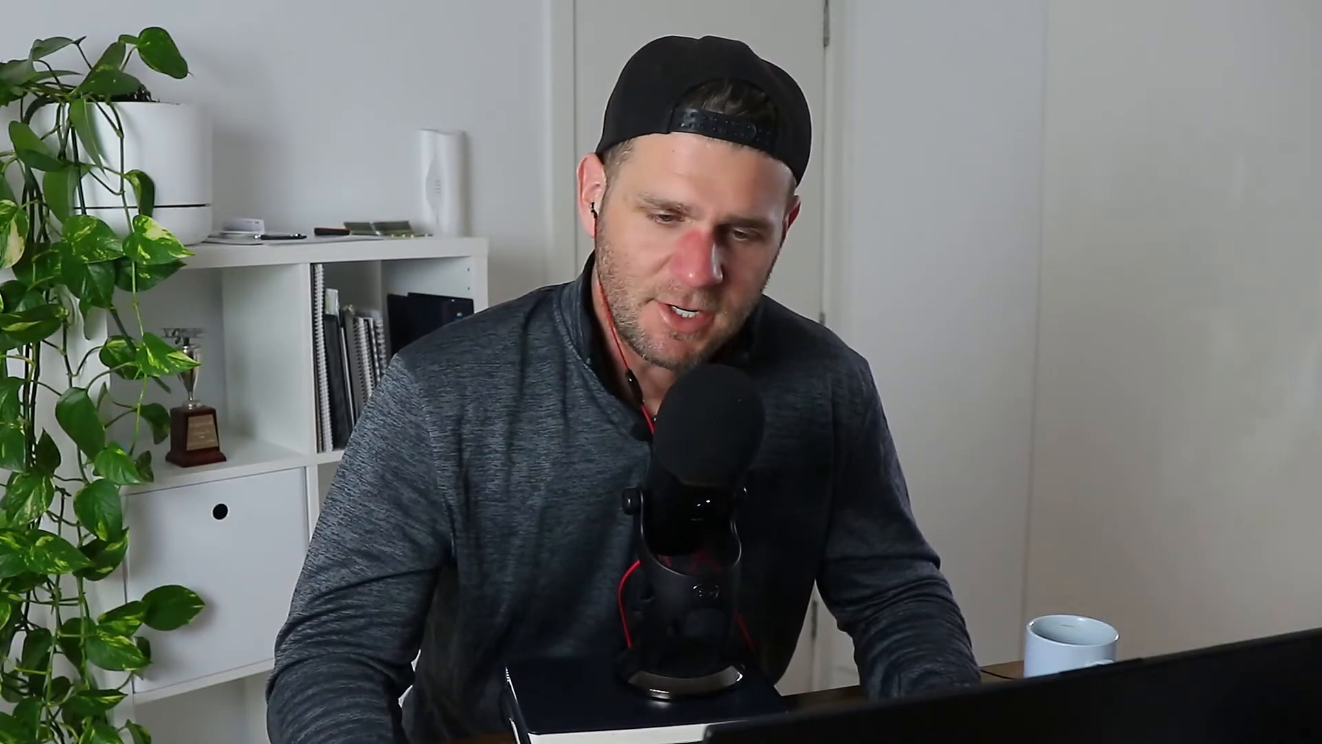
# - Examine the RGB curves, HSL Secondary and Vignette controls for the adjustment layer
pyautogui.click(1101, 536)
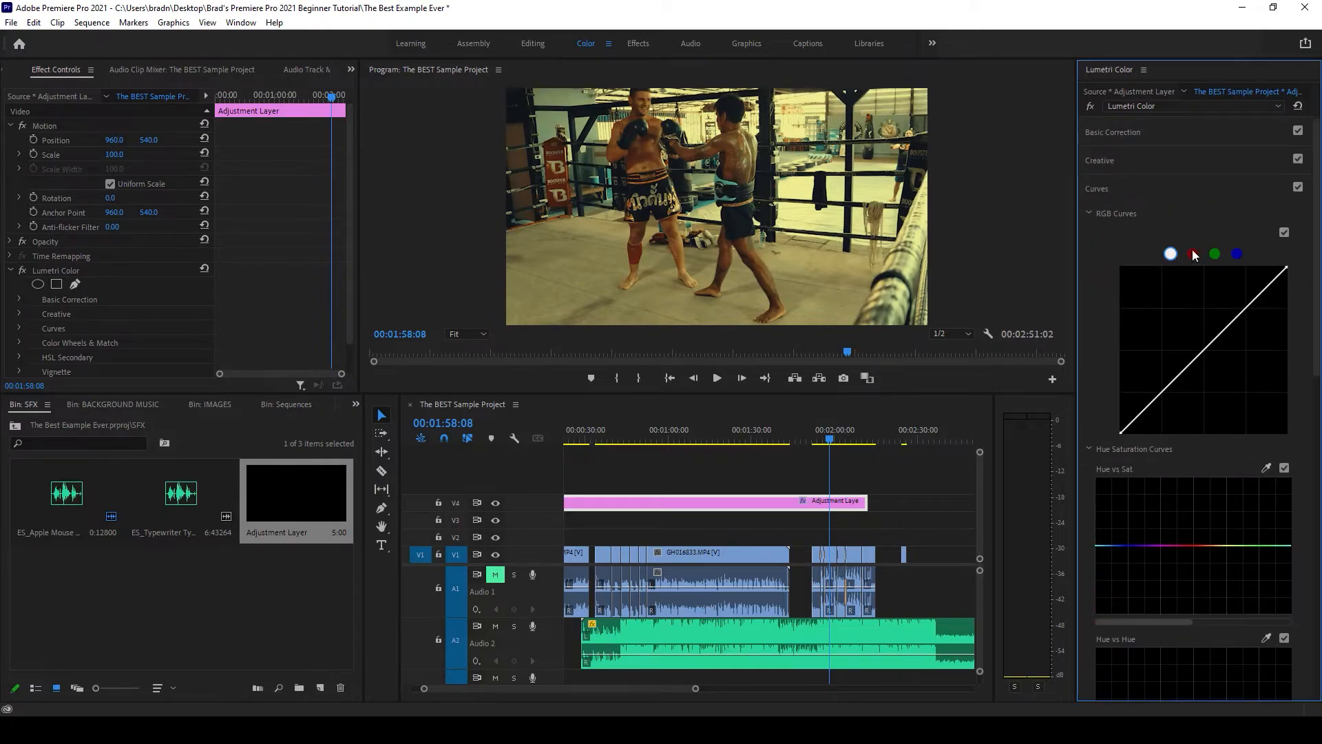
pyautogui.click(1215, 254)
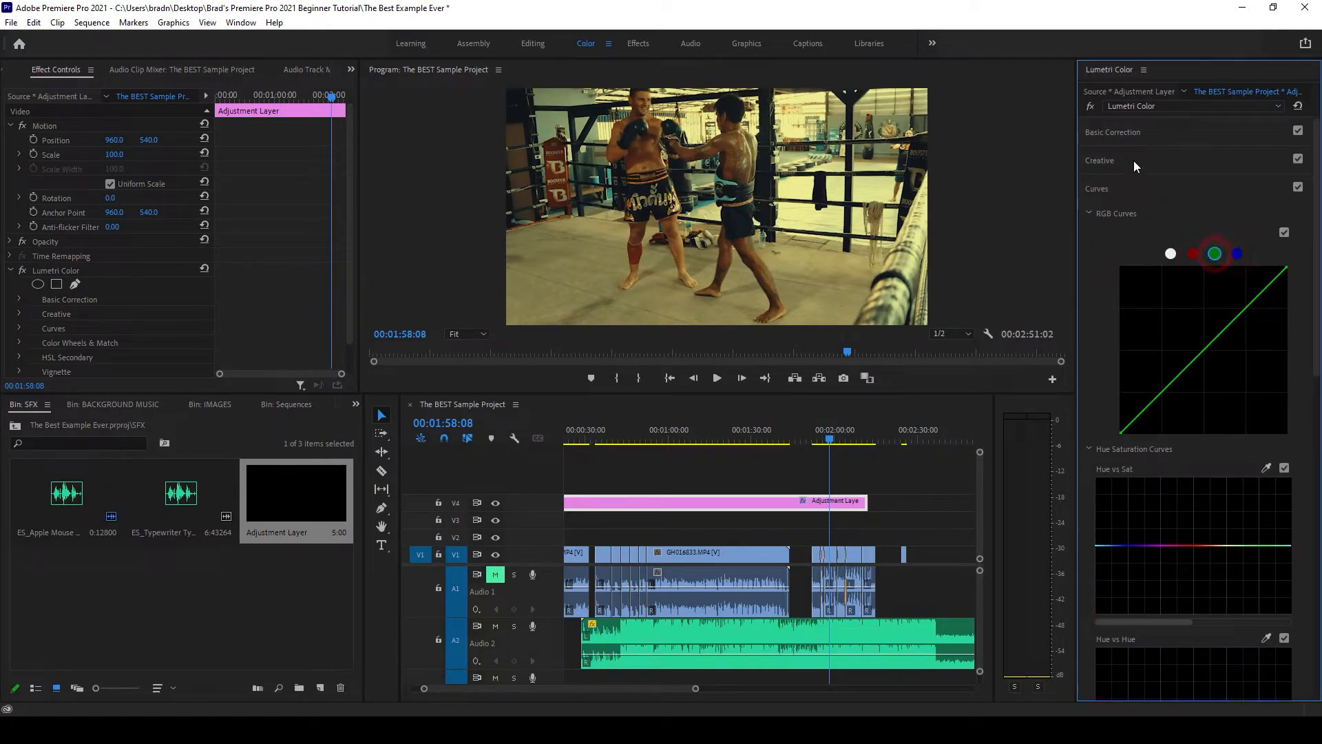
pyautogui.click(1095, 197)
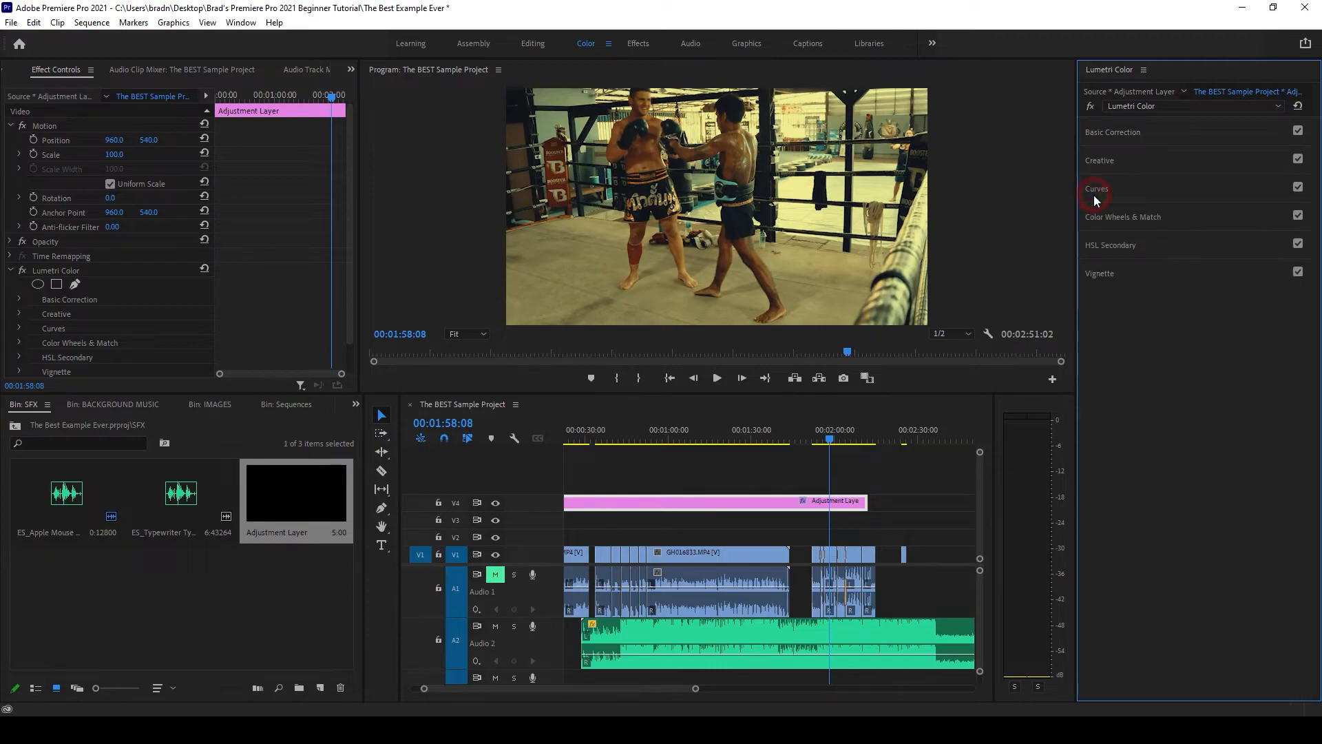
pyautogui.click(1119, 245)
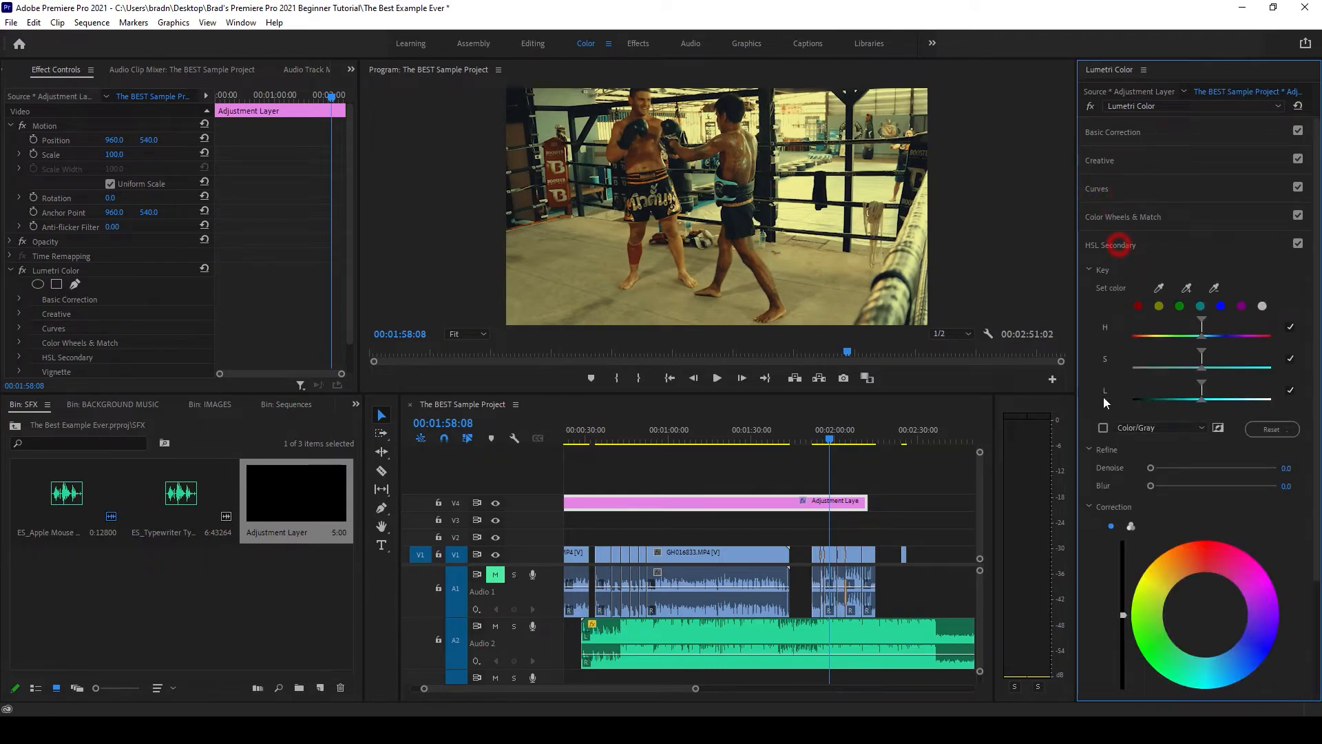
pyautogui.click(1103, 245)
pyautogui.click(1106, 276)
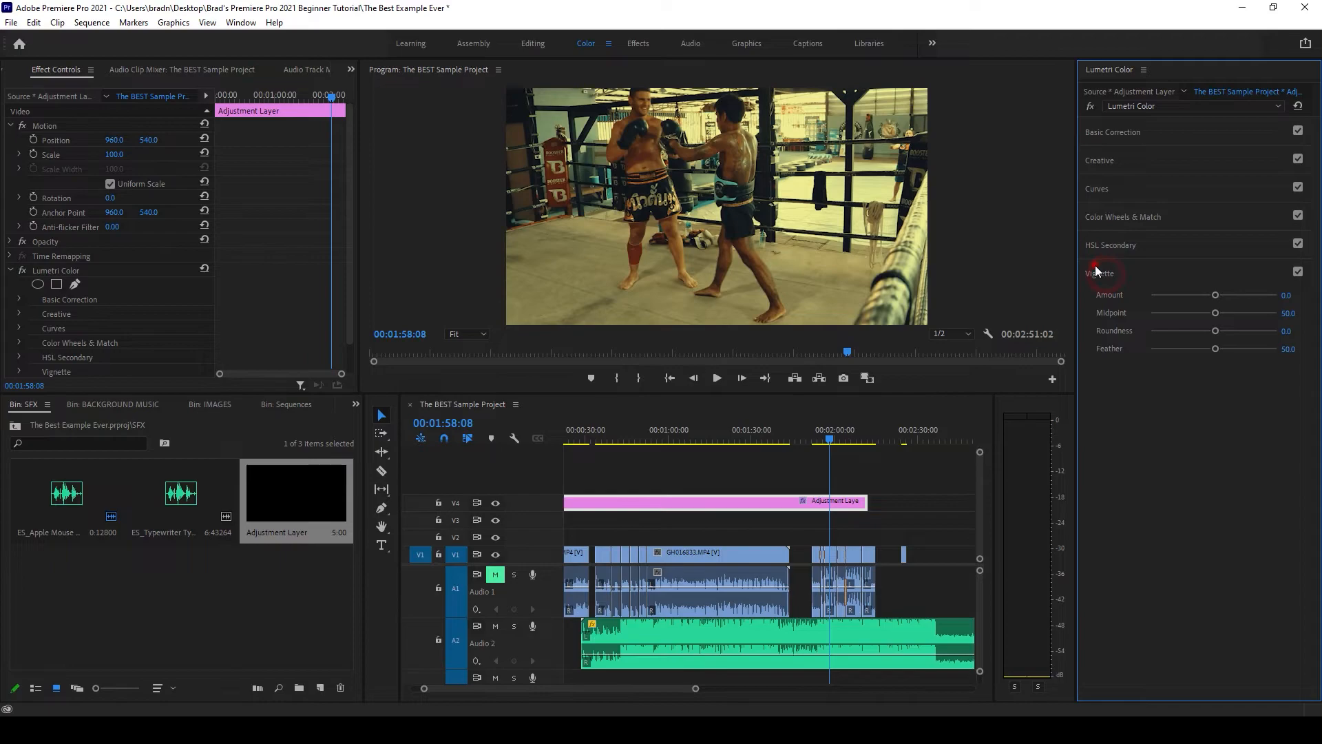
pyautogui.click(1095, 270)
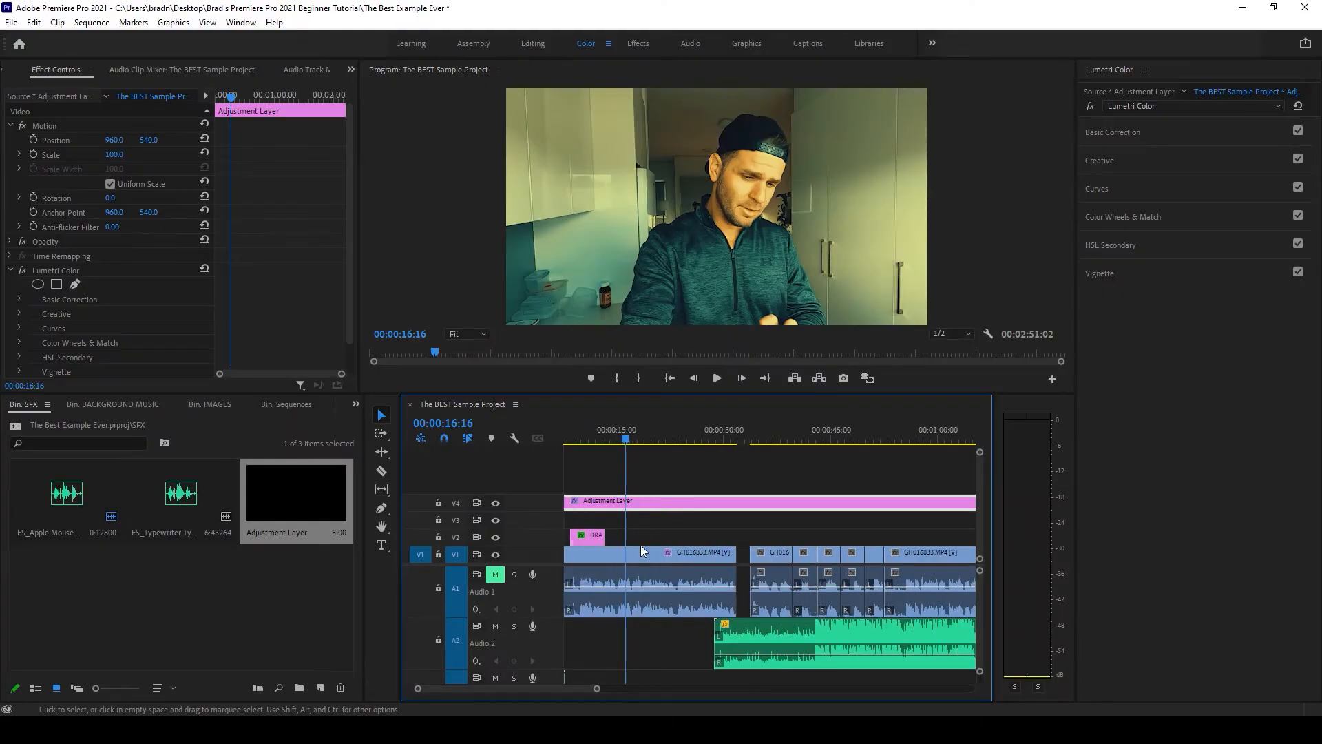
# - Play the first talking clip on V1 from about 00:00:16 to 00:00:21:42 to find a spot for a cutaway
pyautogui.click(641, 552)
pyautogui.press('space')
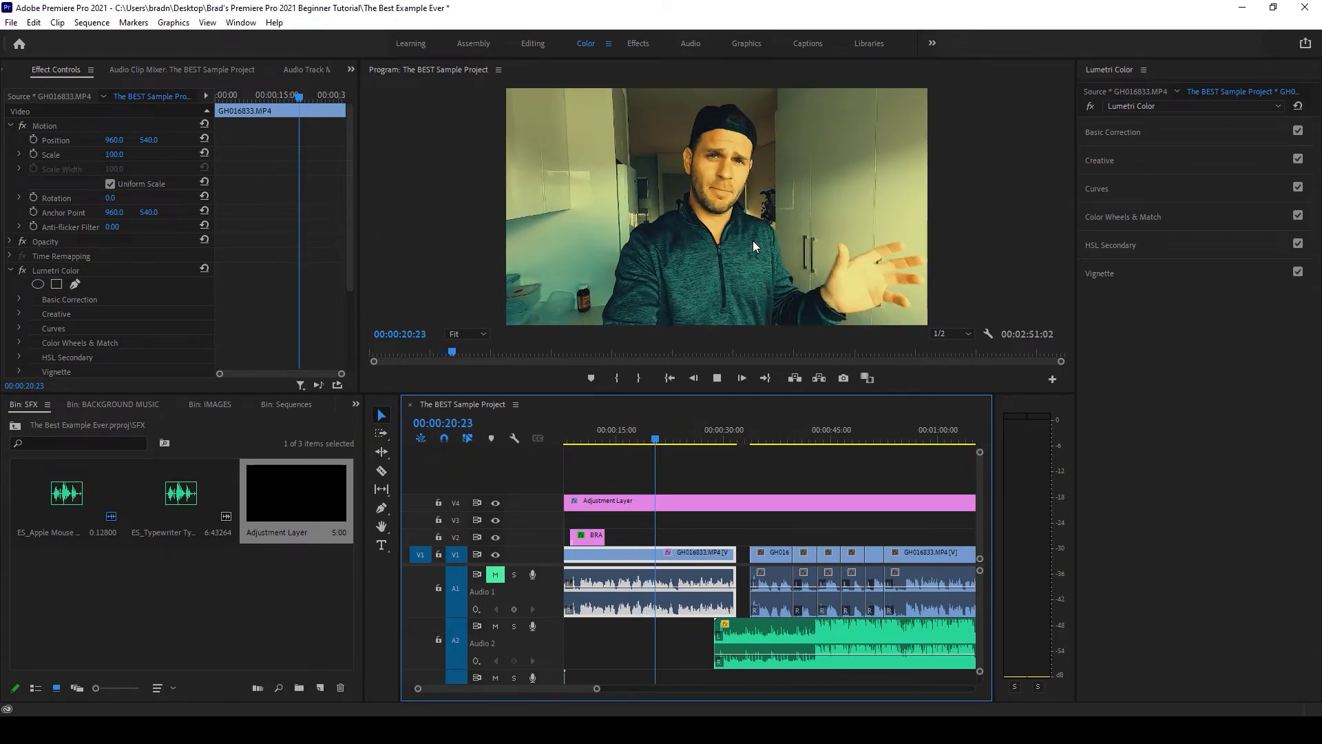
pyautogui.press('space')
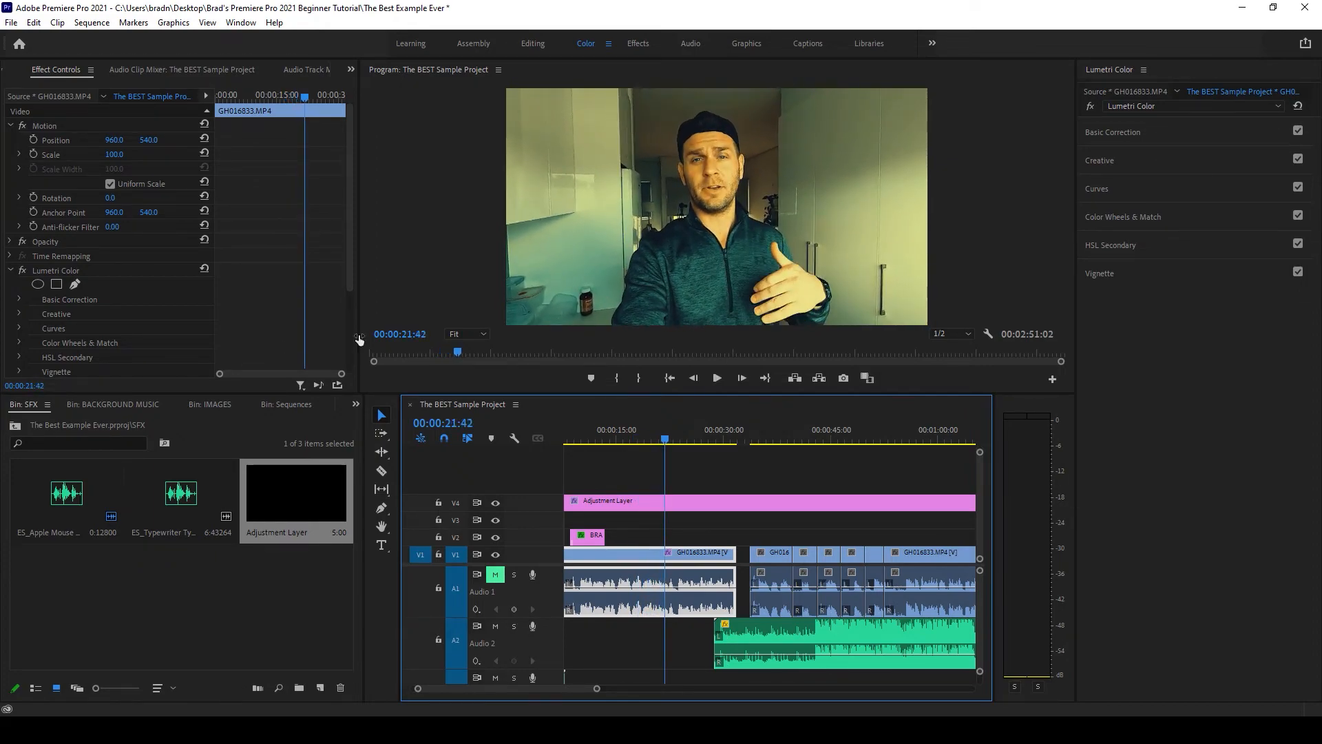
# - Load MVI_9233.MP4 from the EOS camera bin for source preview
pyautogui.click(14, 429)
pyautogui.doubleClick(175, 510)
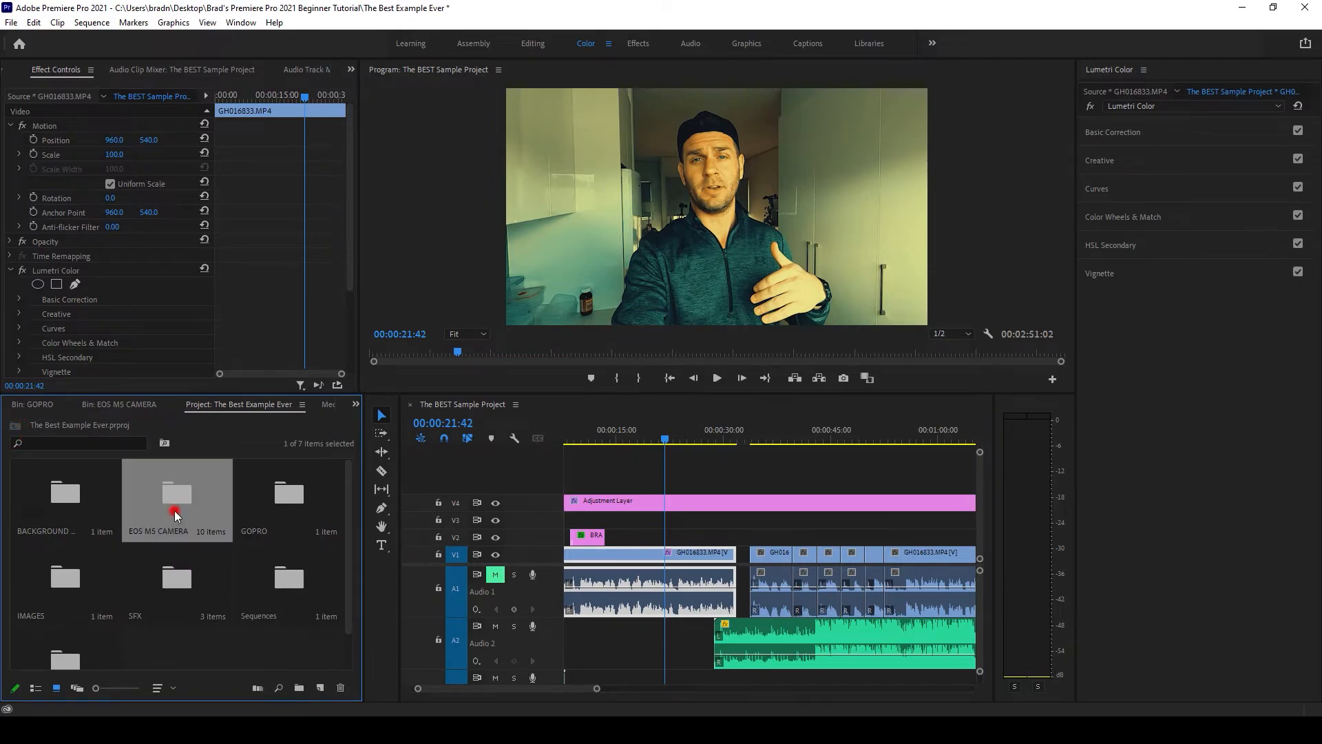
pyautogui.doubleClick(167, 498)
pyautogui.scroll(-1, 184, 580)
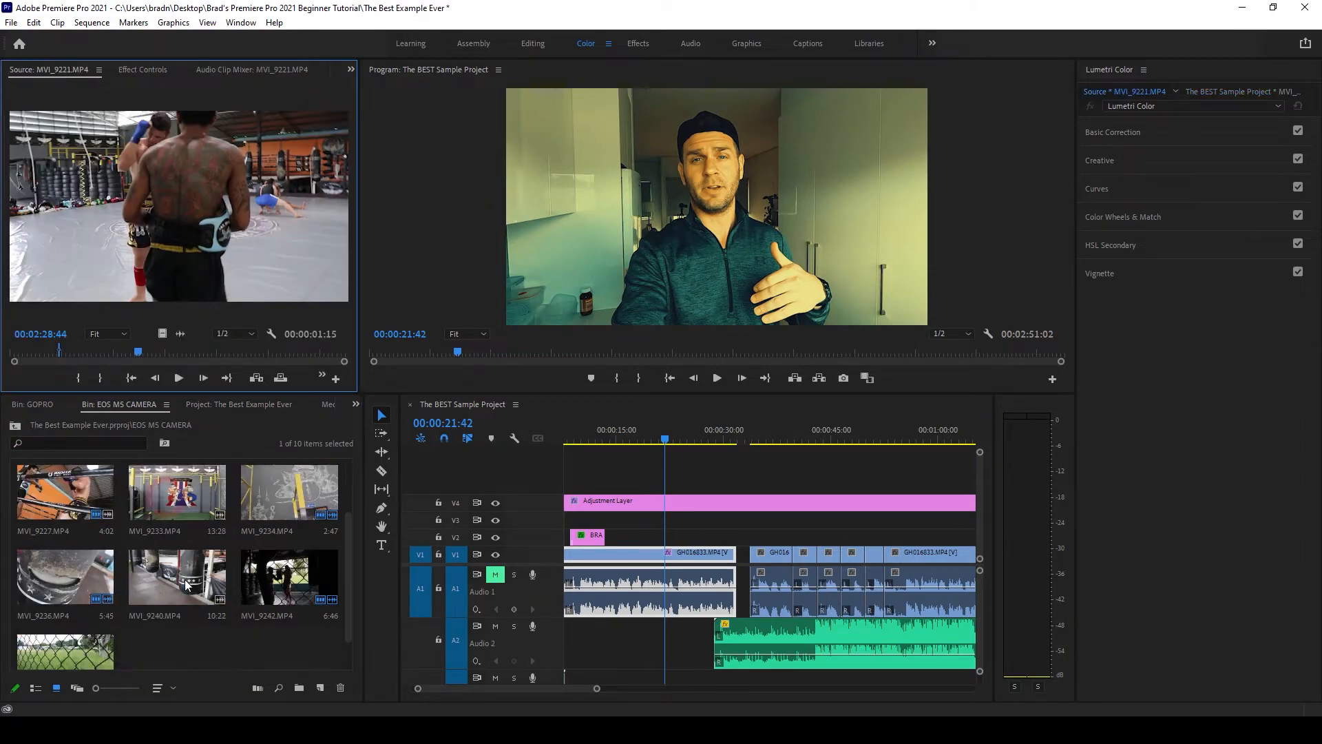
pyautogui.doubleClick(193, 497)
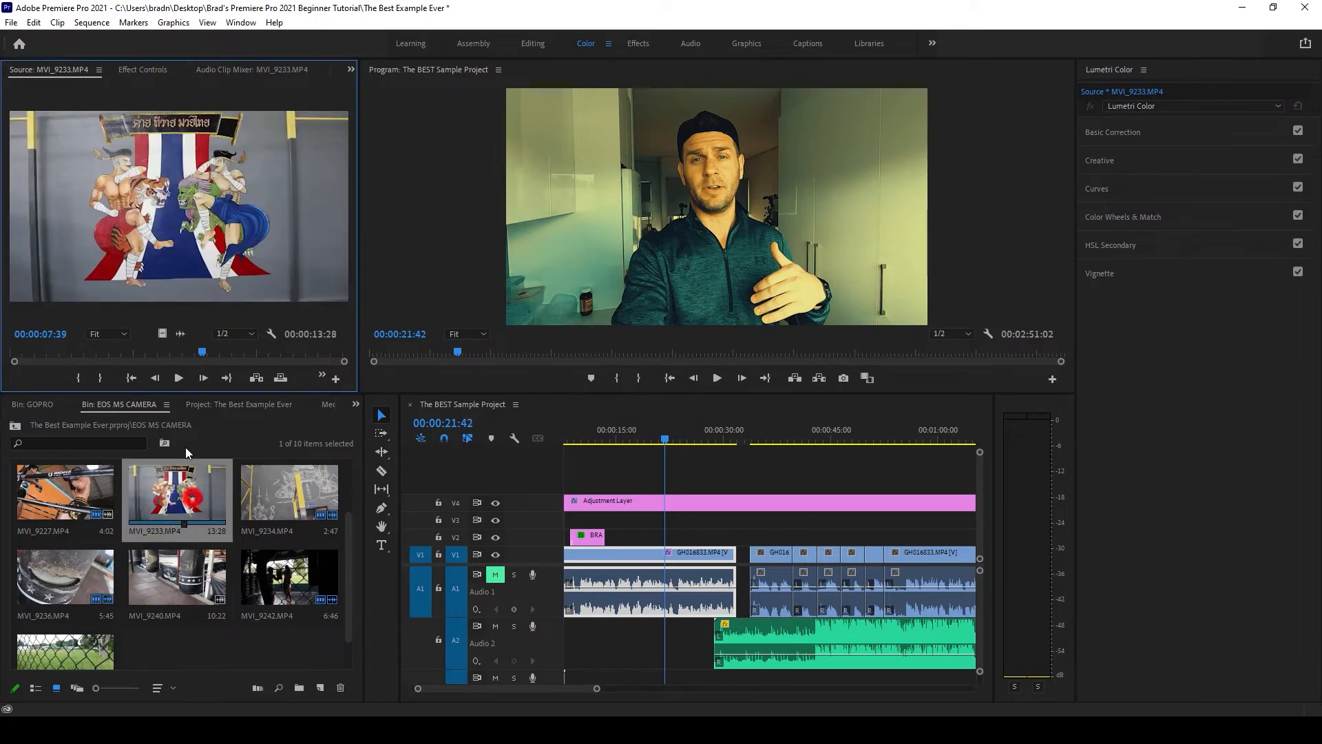
# - Mark an in point at 00:00:02:30 and an out point at 00:00:05:15 in MVI_9233.MP4
pyautogui.moveTo(84, 353); pyautogui.dragTo(74, 352)
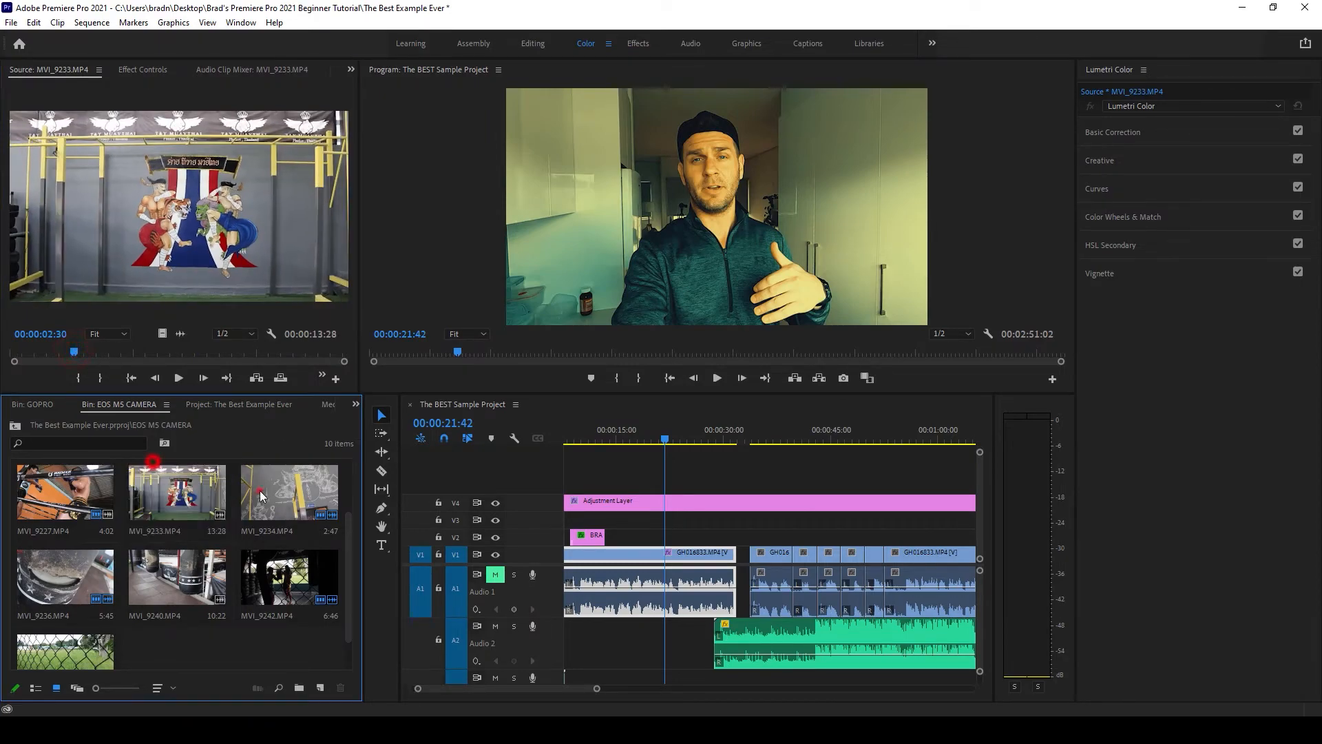
pyautogui.click(79, 378)
pyautogui.click(142, 352)
pyautogui.click(108, 379)
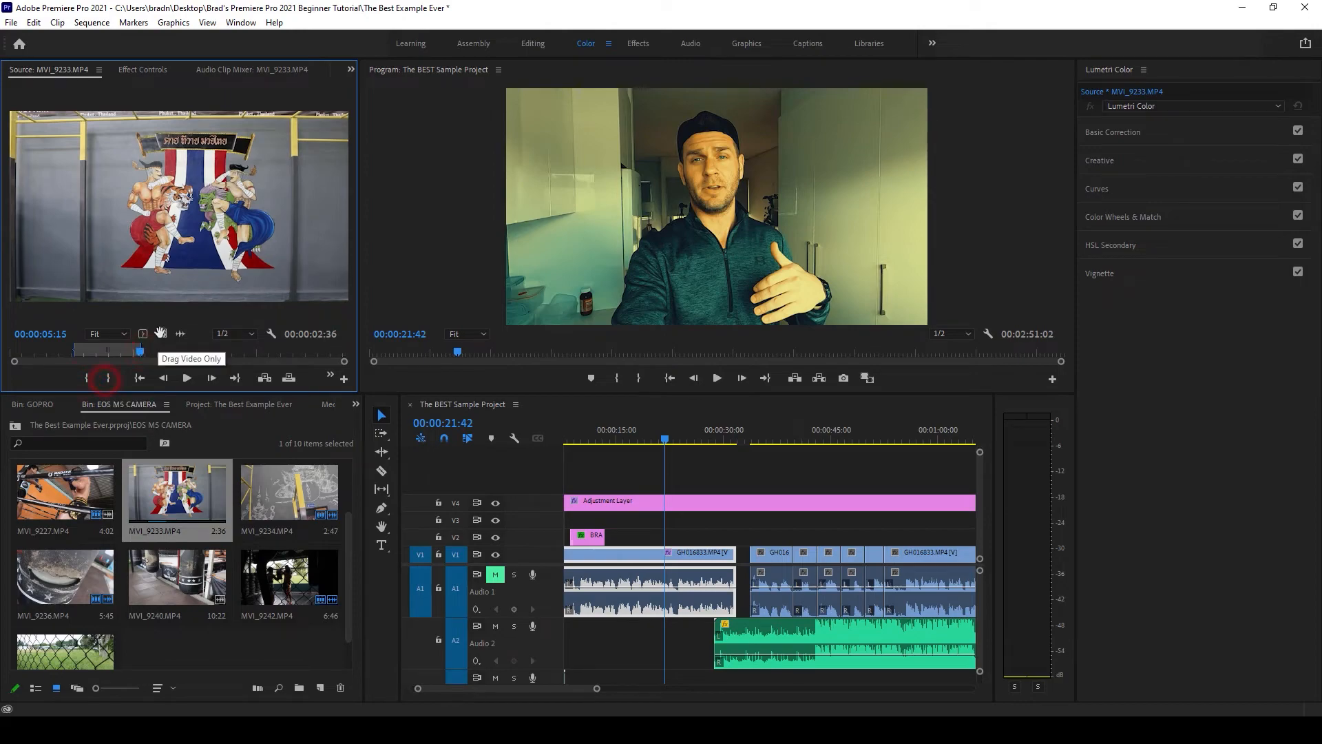
# - Place the marked MVI_9233.MP4 range, video only, on V2 above the talking clip, starting at about 00:00:21
pyautogui.moveTo(162, 333)
pyautogui.mouseDown()
pyautogui.moveTo(648, 549)
pyautogui.moveTo(664, 541)
pyautogui.mouseUp()
pyautogui.scroll(3, 655, 545)
pyautogui.click(608, 553)
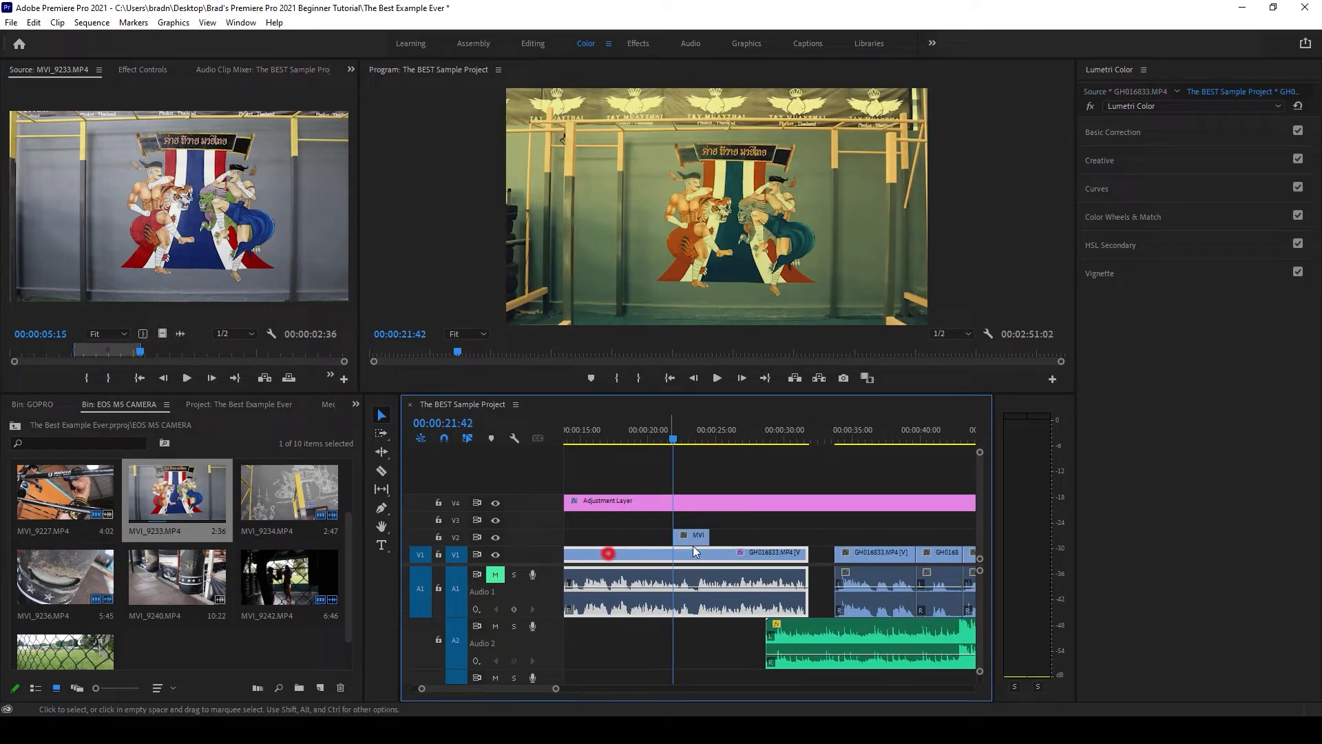
pyautogui.click(683, 539)
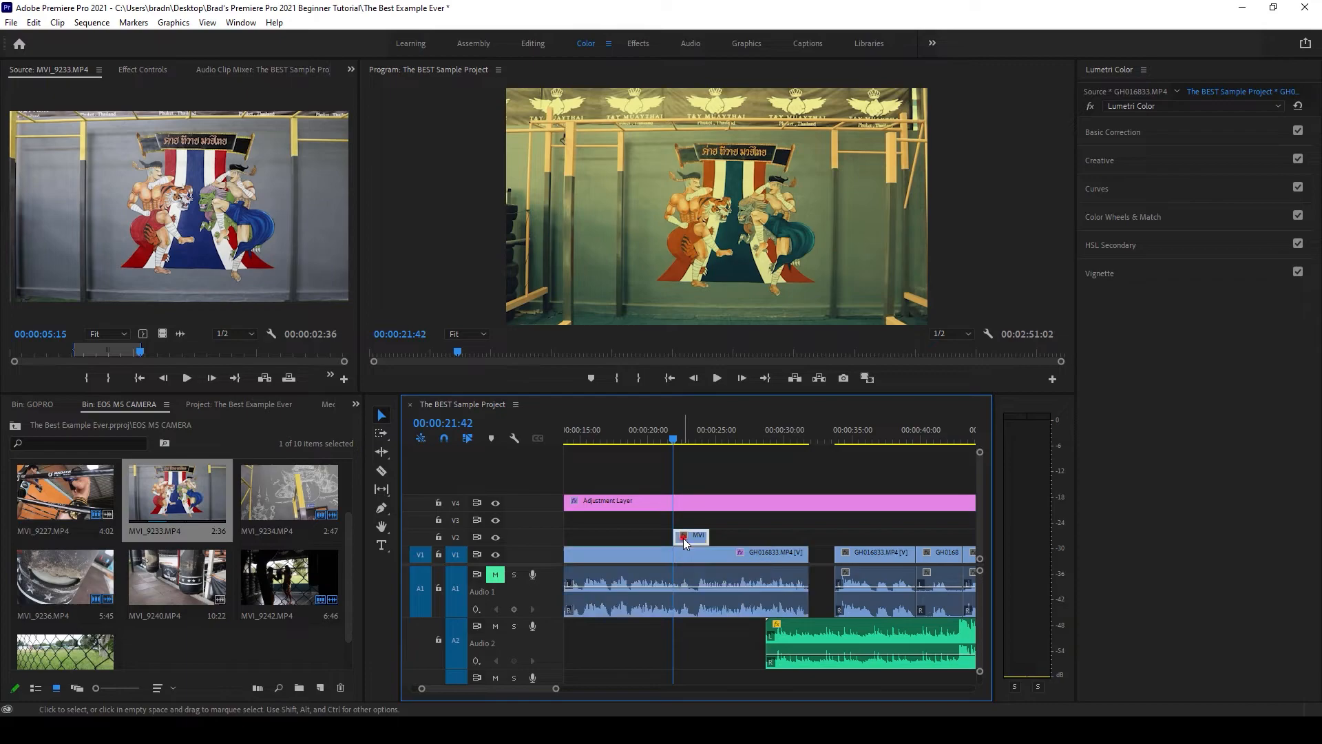
pyautogui.moveTo(683, 538); pyautogui.dragTo(673, 538)
# - Play the sequence from about 00:00:19 to 00:00:25 to check the cutaway under the adjustment layer's grade
pyautogui.moveTo(665, 435); pyautogui.dragTo(641, 438)
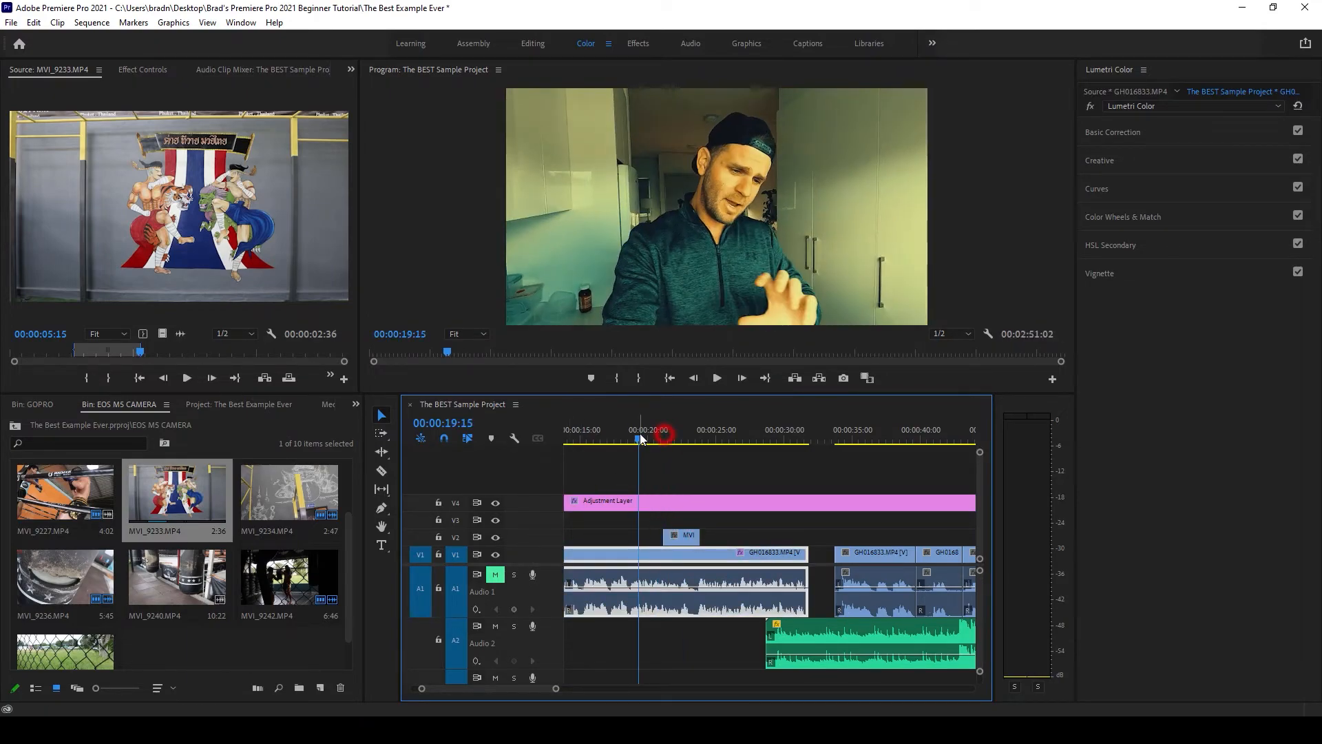
pyautogui.press('space')
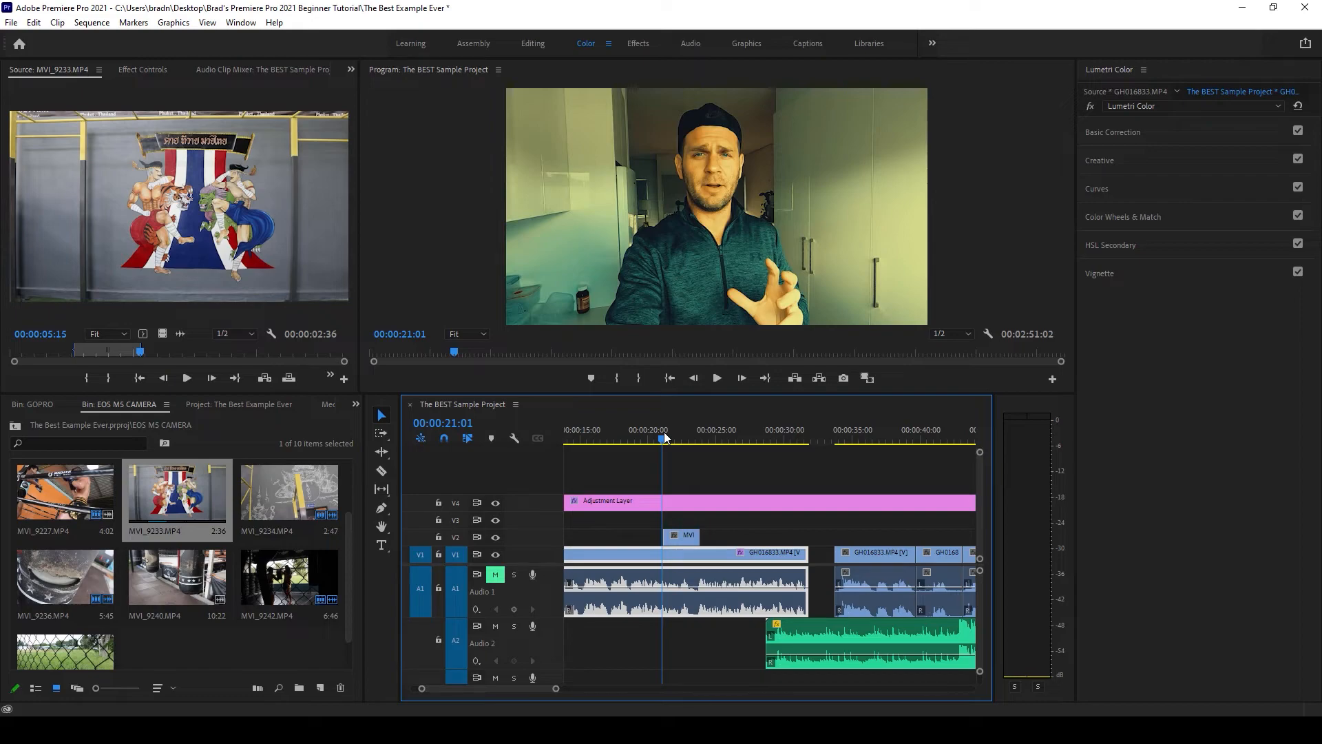
pyautogui.moveTo(665, 438); pyautogui.dragTo(650, 438)
pyautogui.press('space')
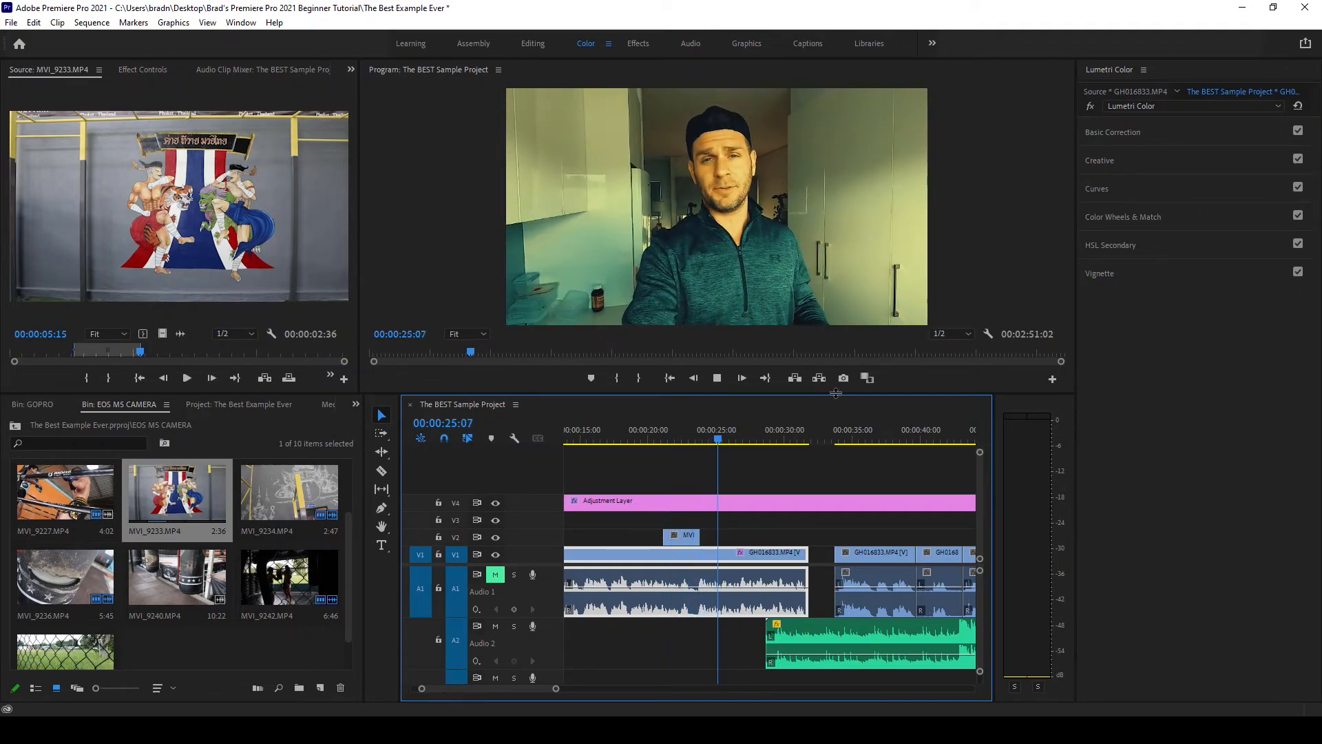
pyautogui.press('space')
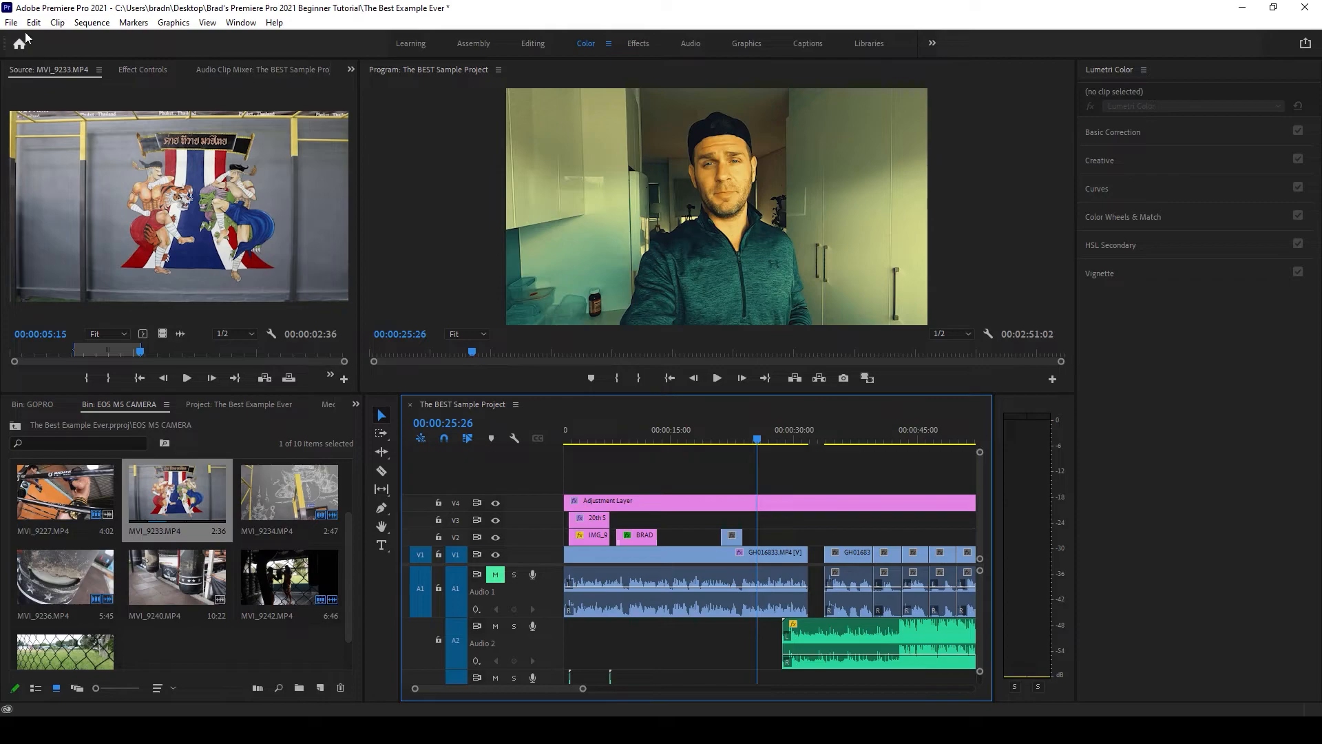
# - Open the media export settings for the sequence and choose the H.264 format with the YouTube 1080p Full HD preset
pyautogui.click(13, 22)
pyautogui.click(104, 451)
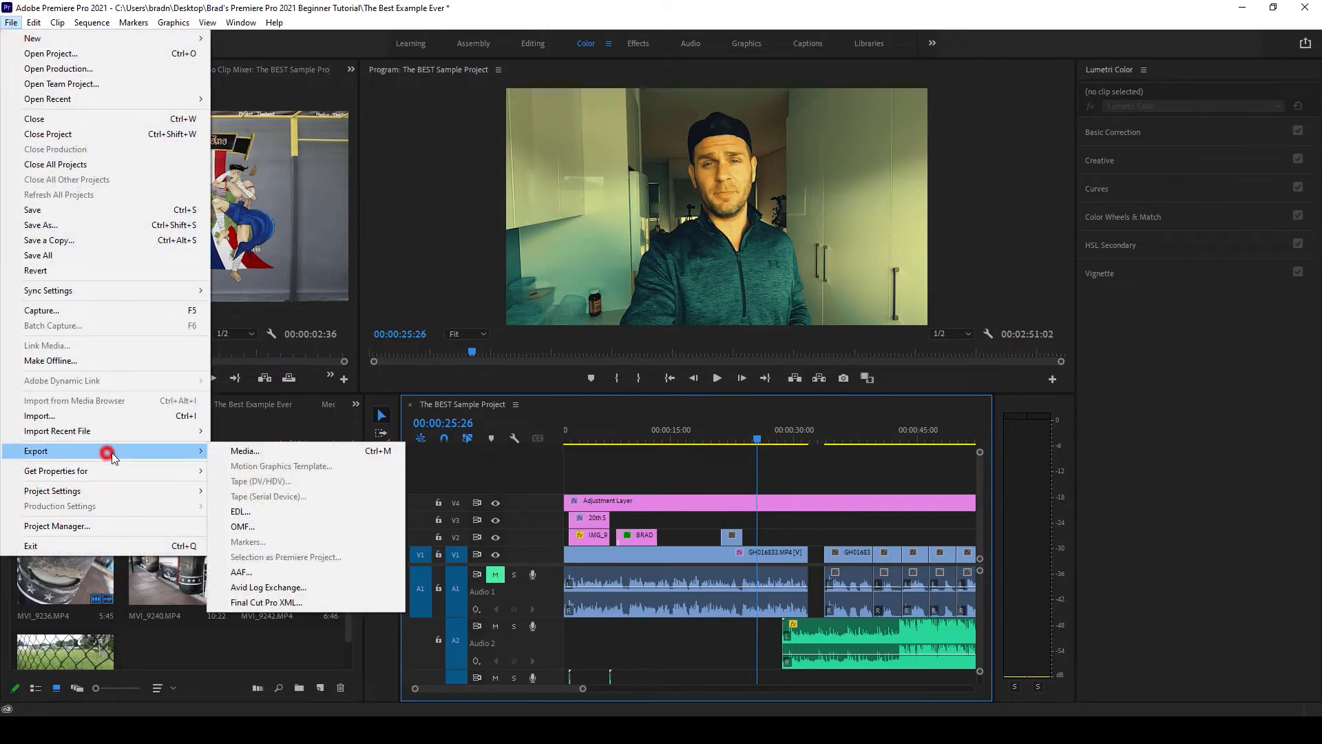
pyautogui.click(277, 459)
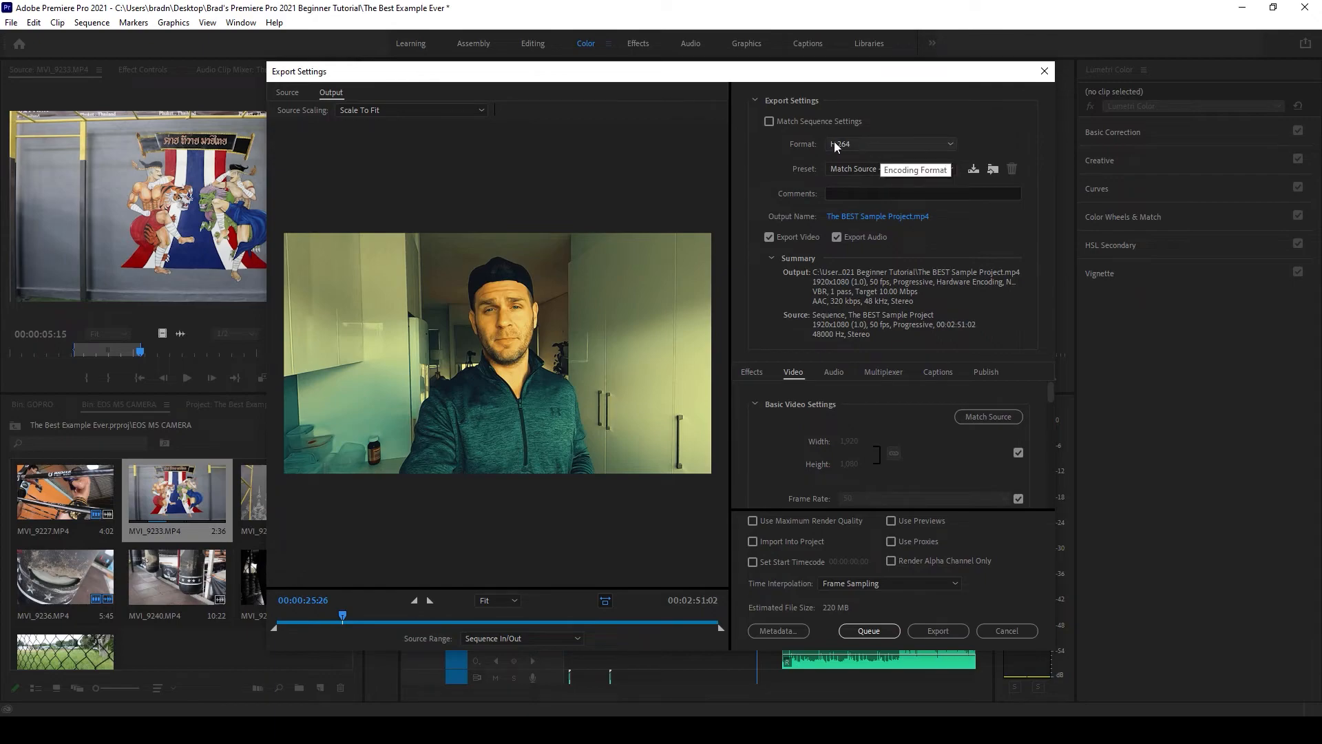
pyautogui.click(864, 145)
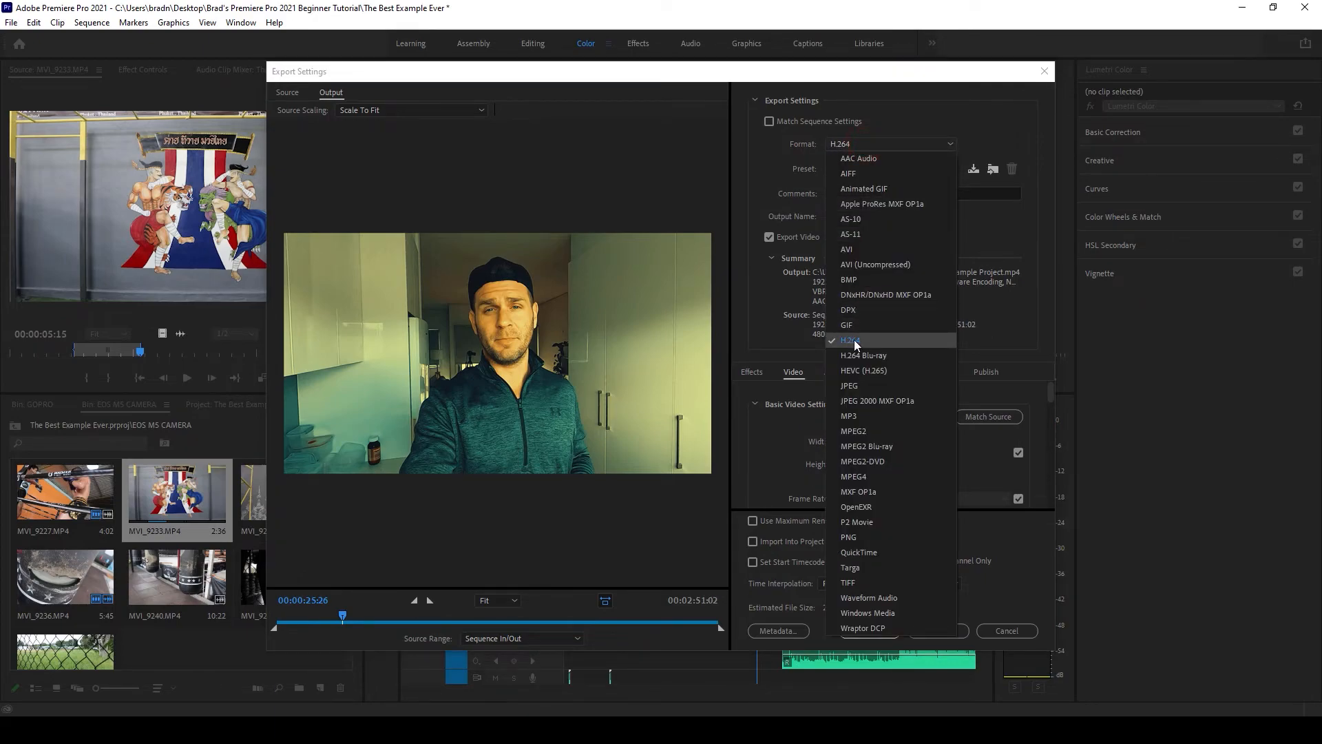
pyautogui.click(873, 339)
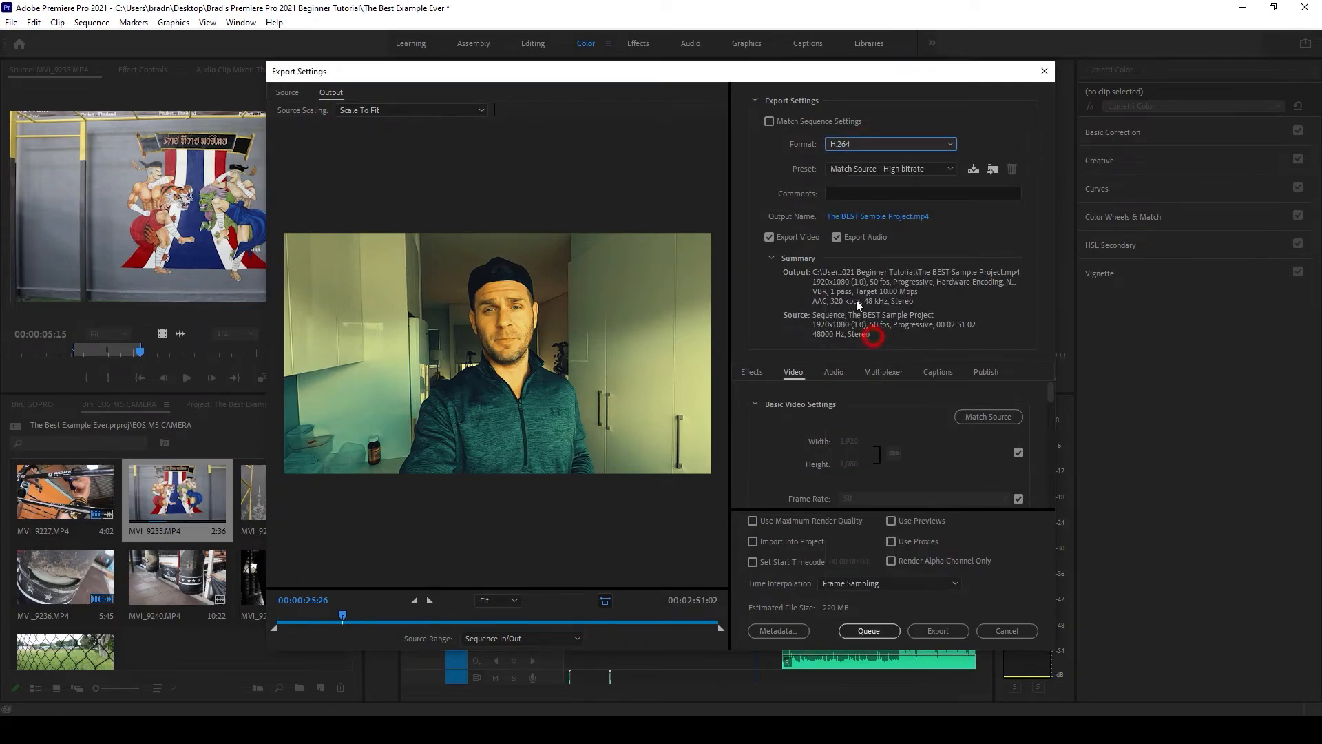
pyautogui.click(874, 171)
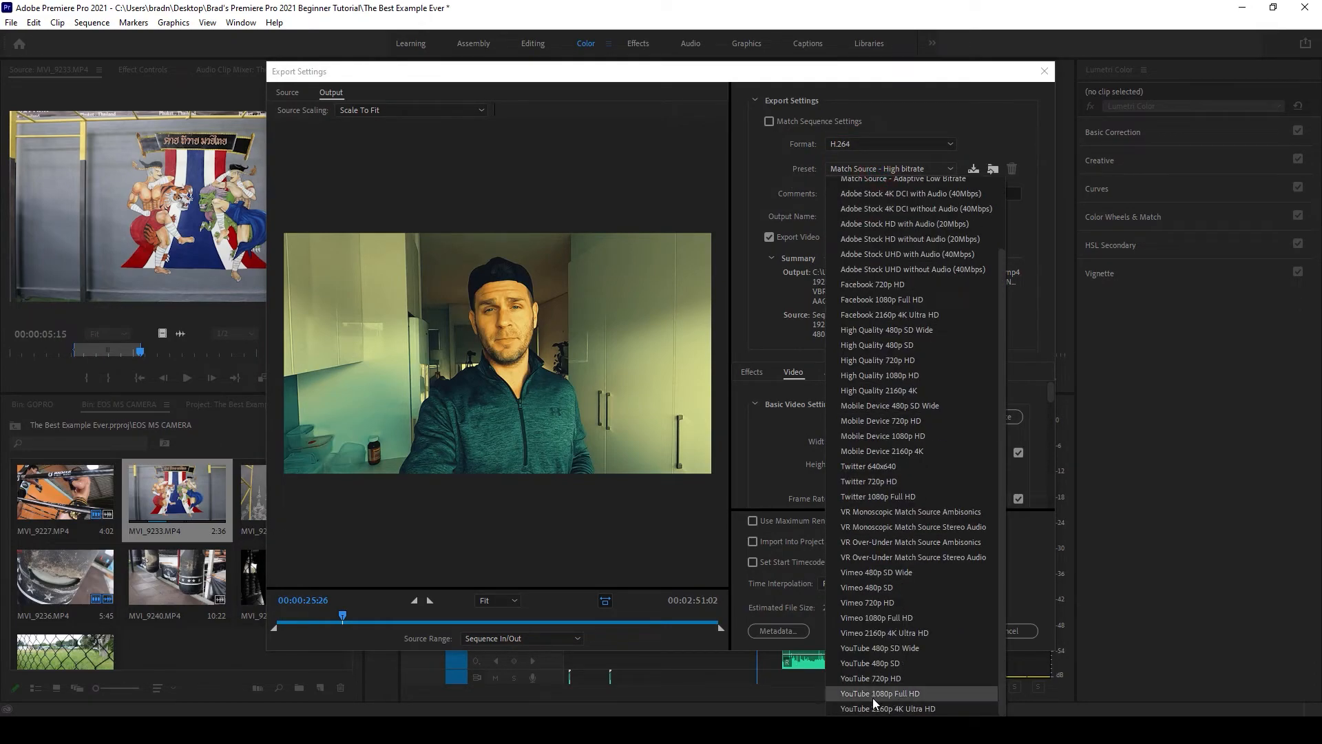
pyautogui.click(911, 694)
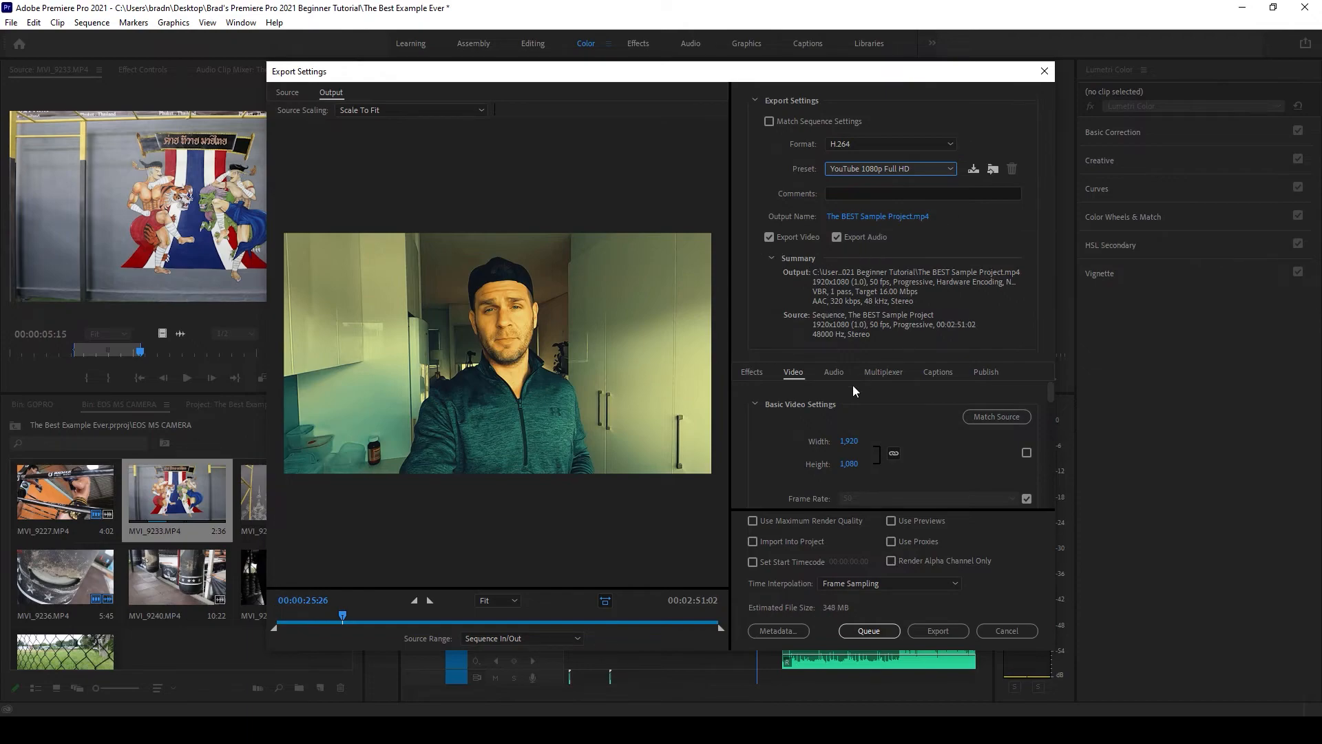
# - Set the target bitrate to 16 Mbps in the export's video bitrate settings
pyautogui.click(798, 376)
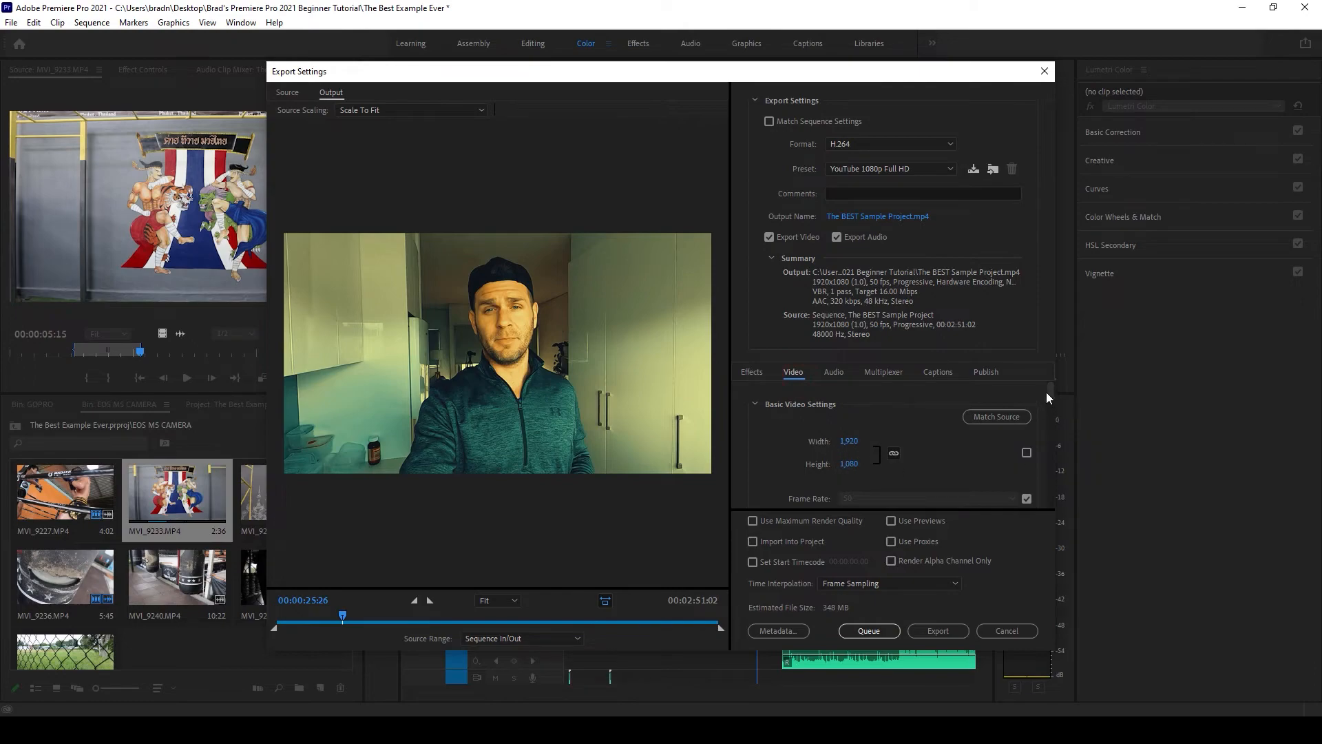
pyautogui.moveTo(1047, 393); pyautogui.dragTo(1054, 410)
pyautogui.moveTo(1057, 422); pyautogui.dragTo(1051, 489)
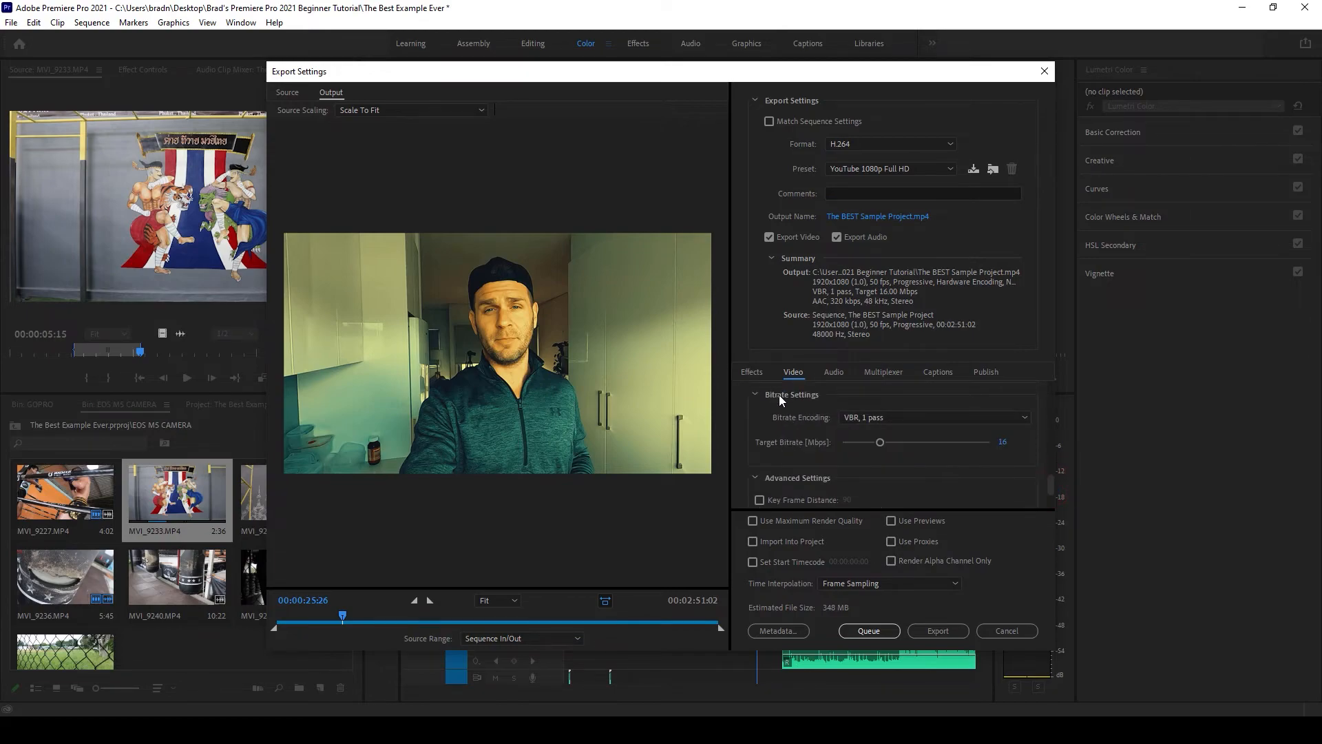
pyautogui.click(1005, 442)
pyautogui.moveTo(882, 443); pyautogui.dragTo(905, 456)
pyautogui.click(997, 444)
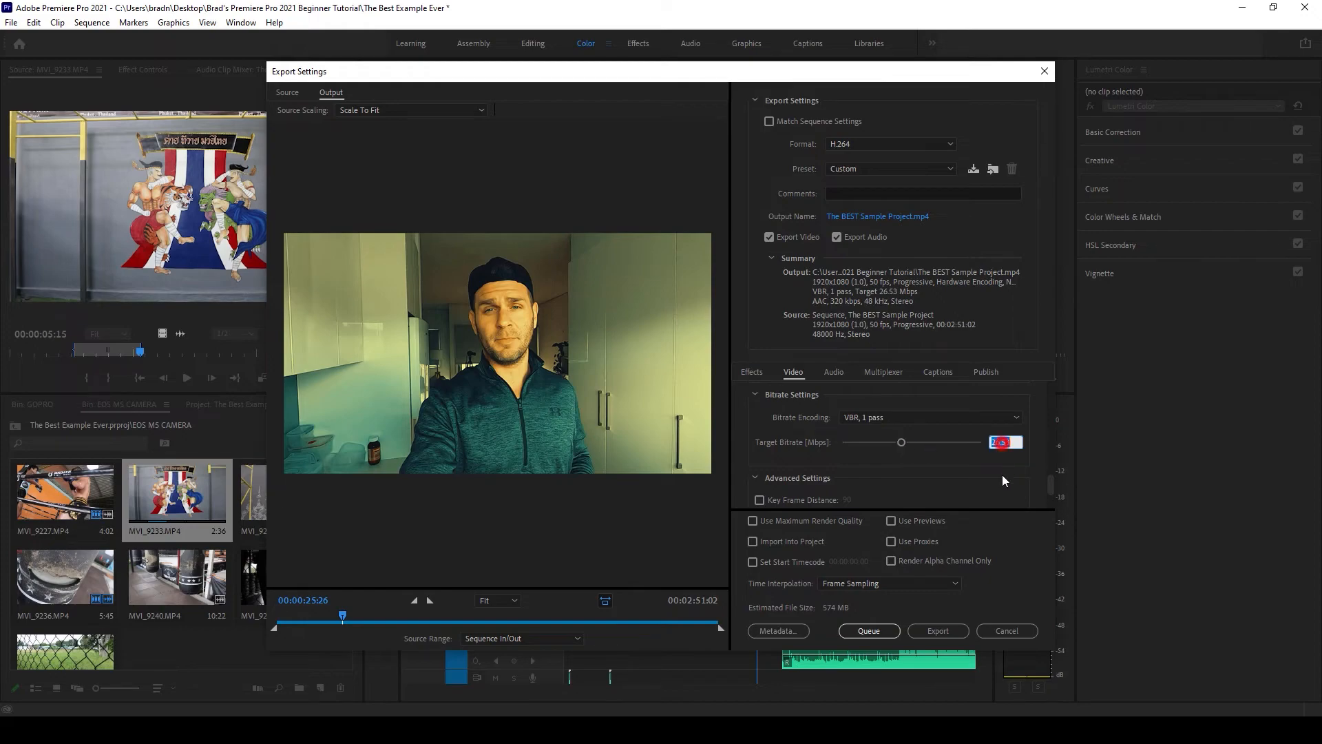
pyautogui.write('16')
pyautogui.press('Return')
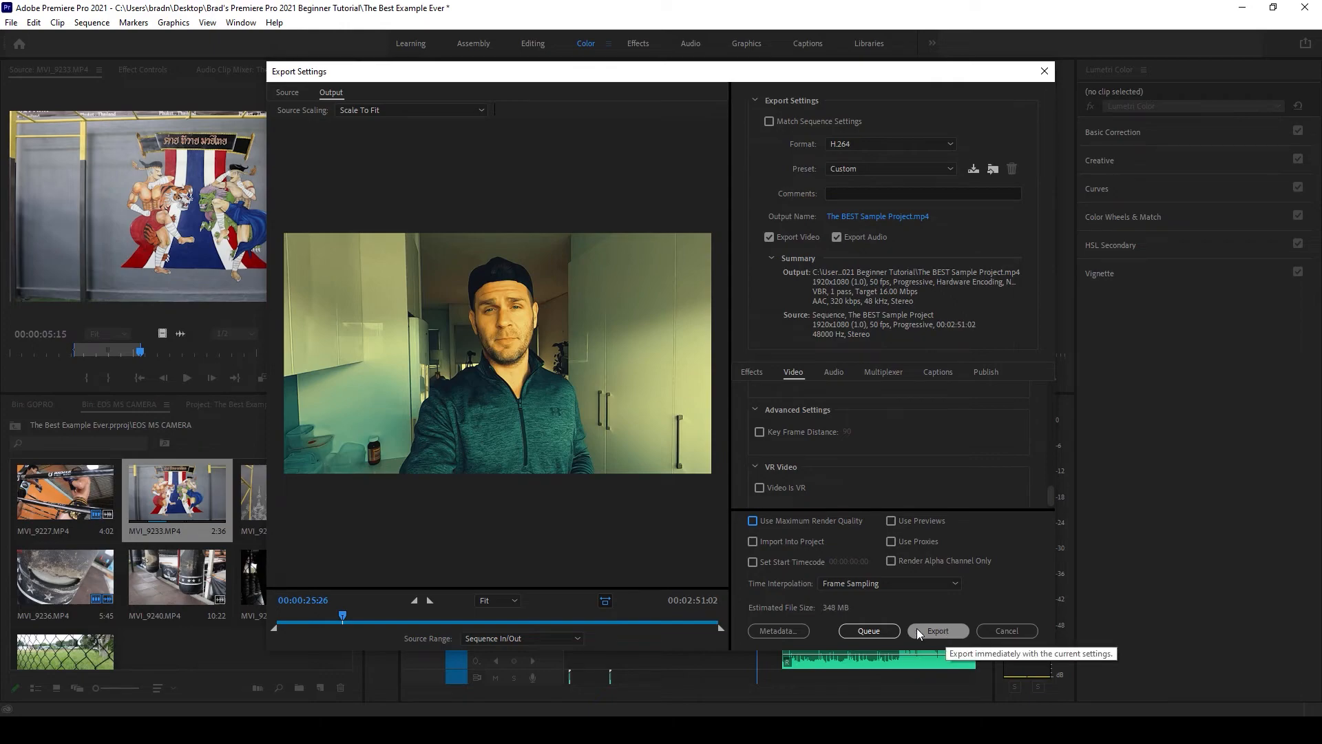
# - Scrub the export preview from the start to the end of the sequence to check which range gets exported
pyautogui.click(367, 620)
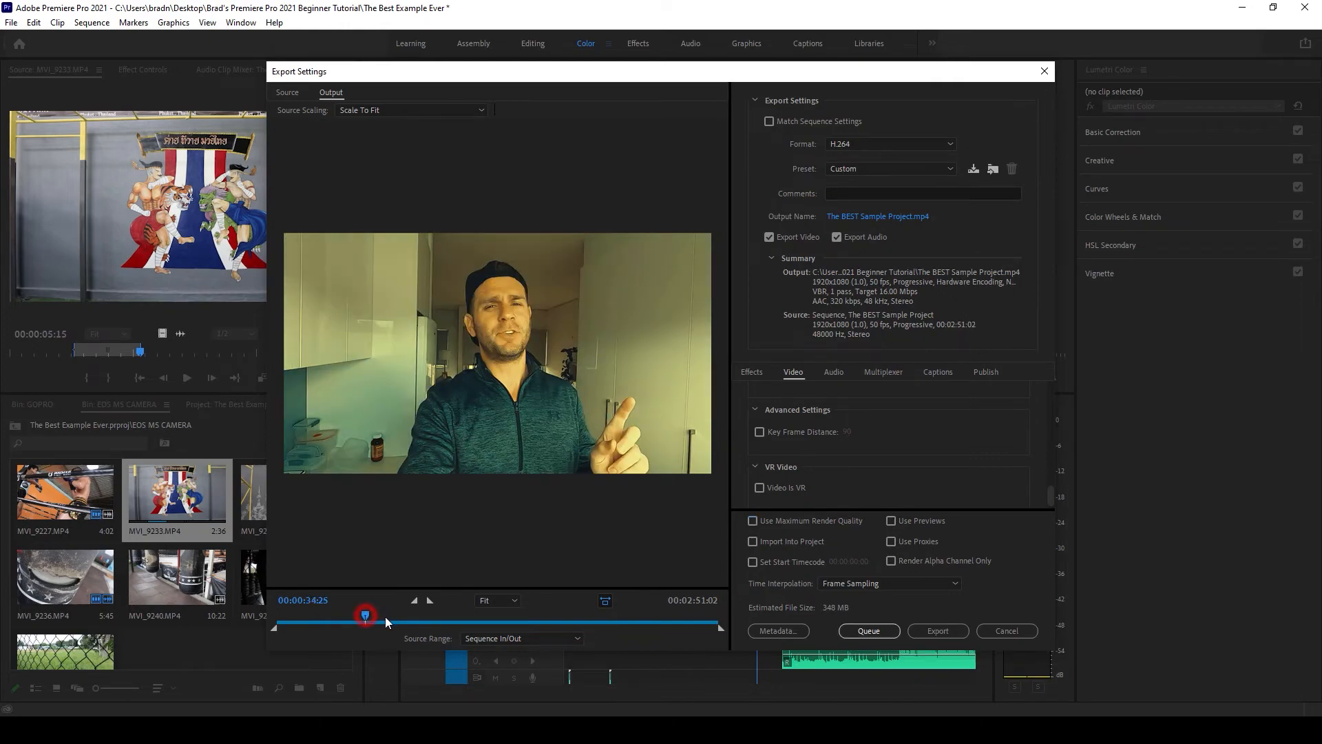
pyautogui.click(385, 617)
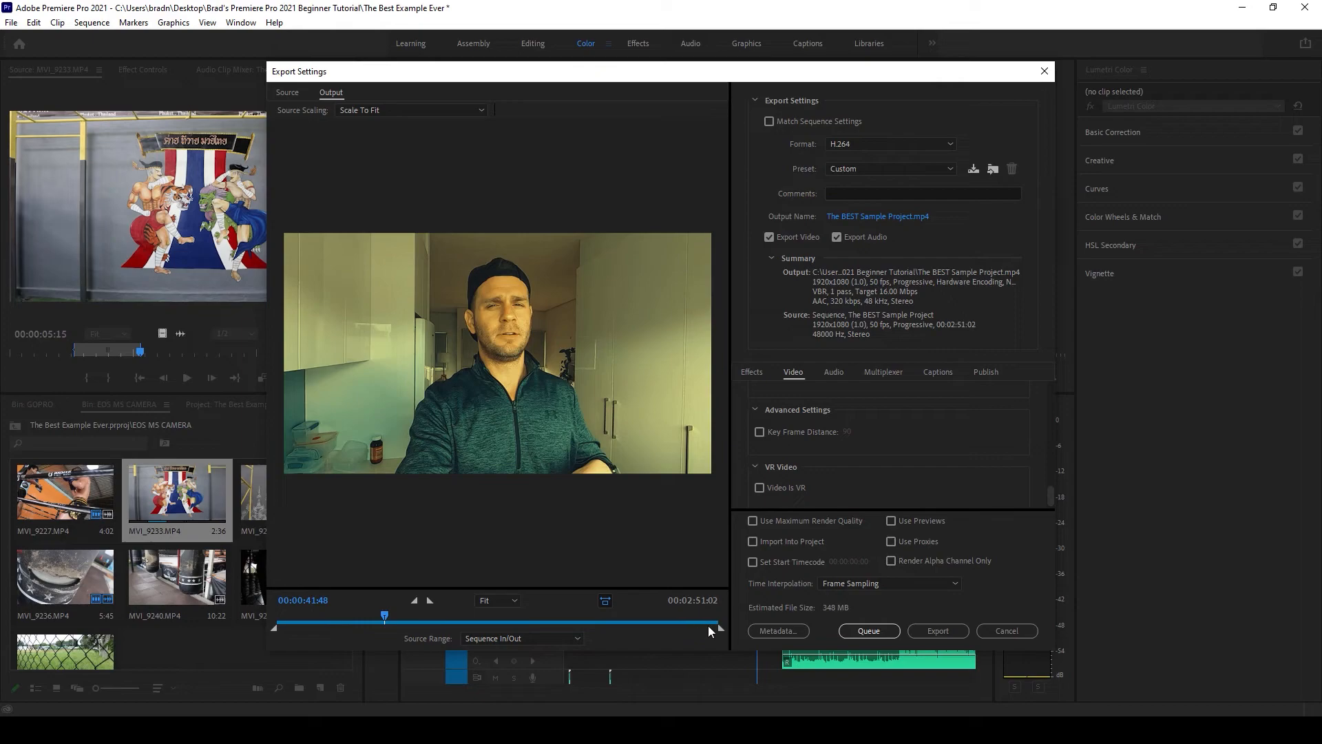
pyautogui.click(288, 622)
pyautogui.moveTo(552, 618); pyautogui.dragTo(672, 617)
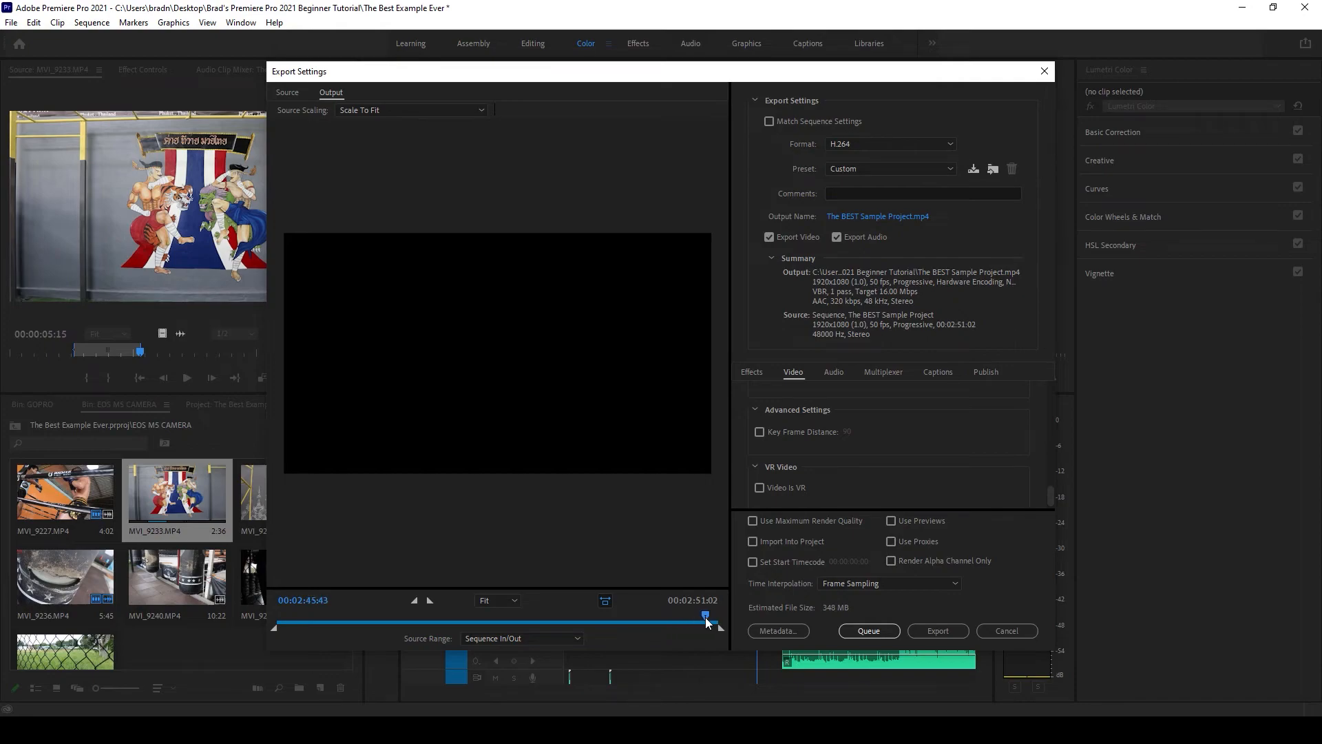
pyautogui.moveTo(697, 616); pyautogui.dragTo(659, 617)
pyautogui.moveTo(698, 624)
pyautogui.mouseDown()
pyautogui.moveTo(601, 624)
pyautogui.moveTo(691, 623)
pyautogui.mouseUp()
pyautogui.moveTo(630, 618); pyautogui.dragTo(677, 616)
pyautogui.moveTo(687, 617); pyautogui.dragTo(690, 617)
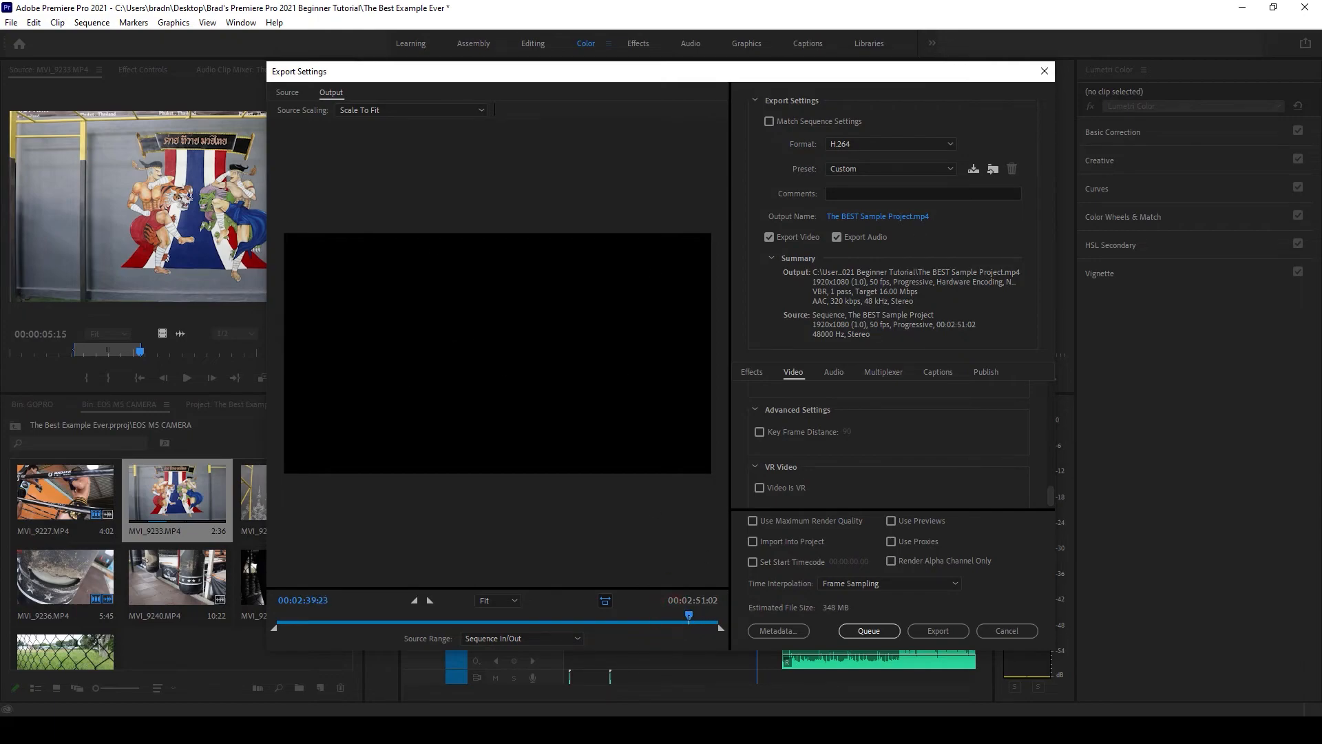